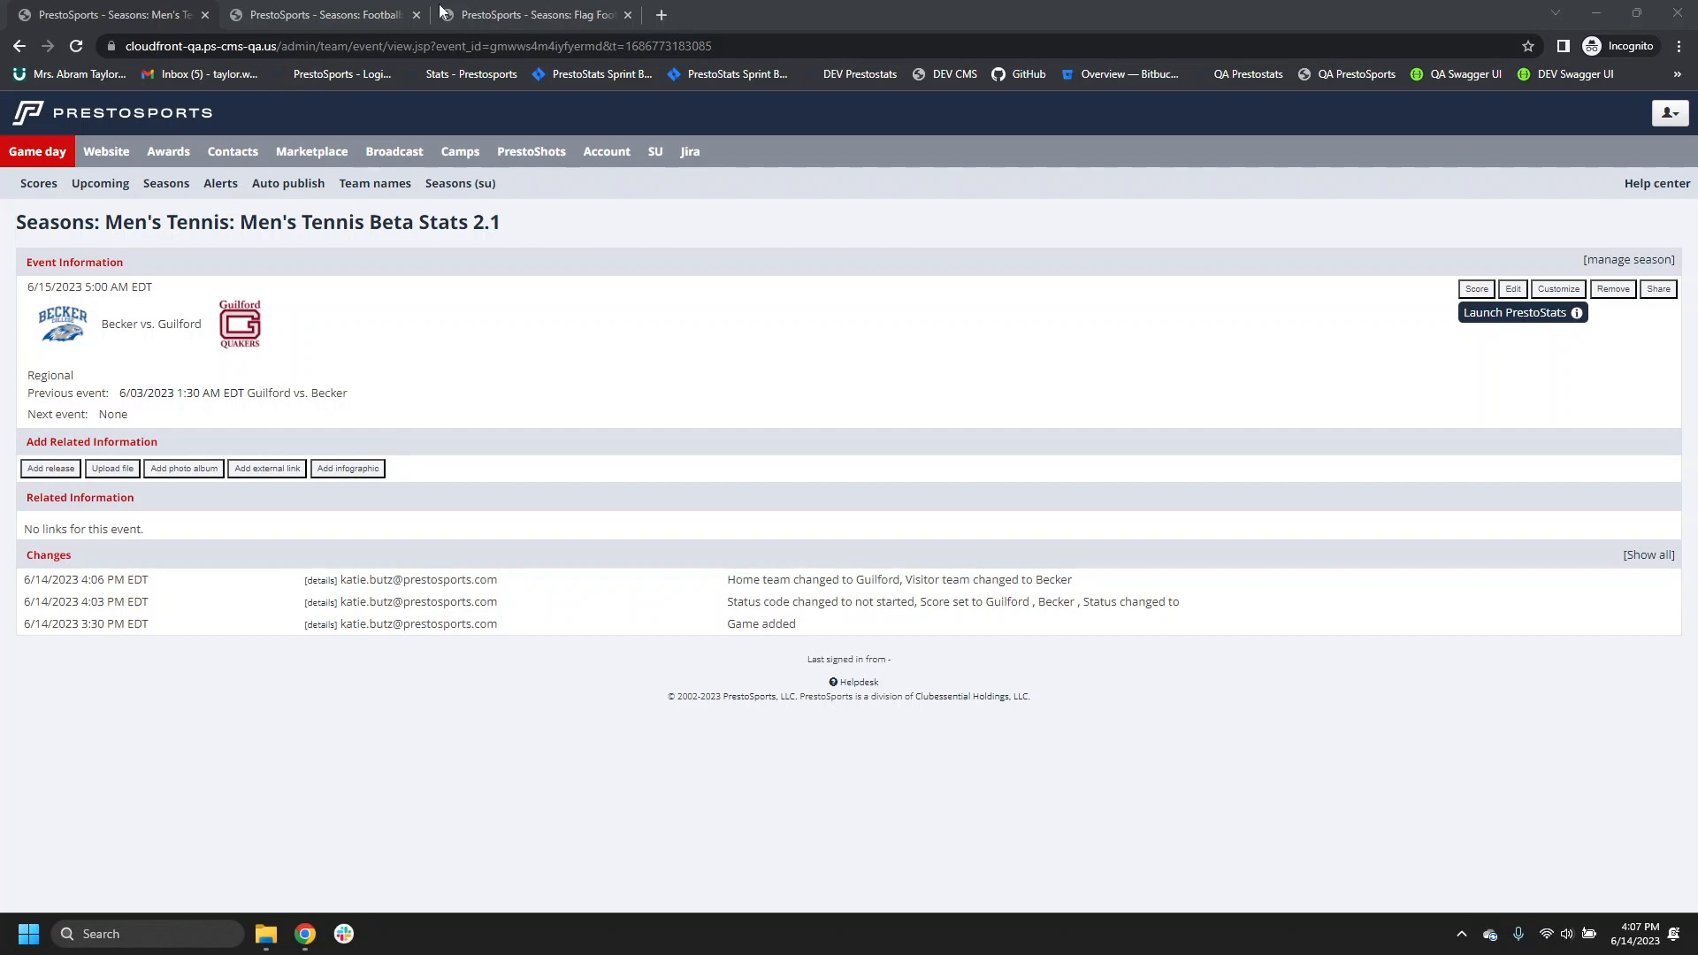
Step: Launch PrestoStats for the Becker vs. Guilford men's tennis event and open its event settings
click(343, 7)
click(516, 7)
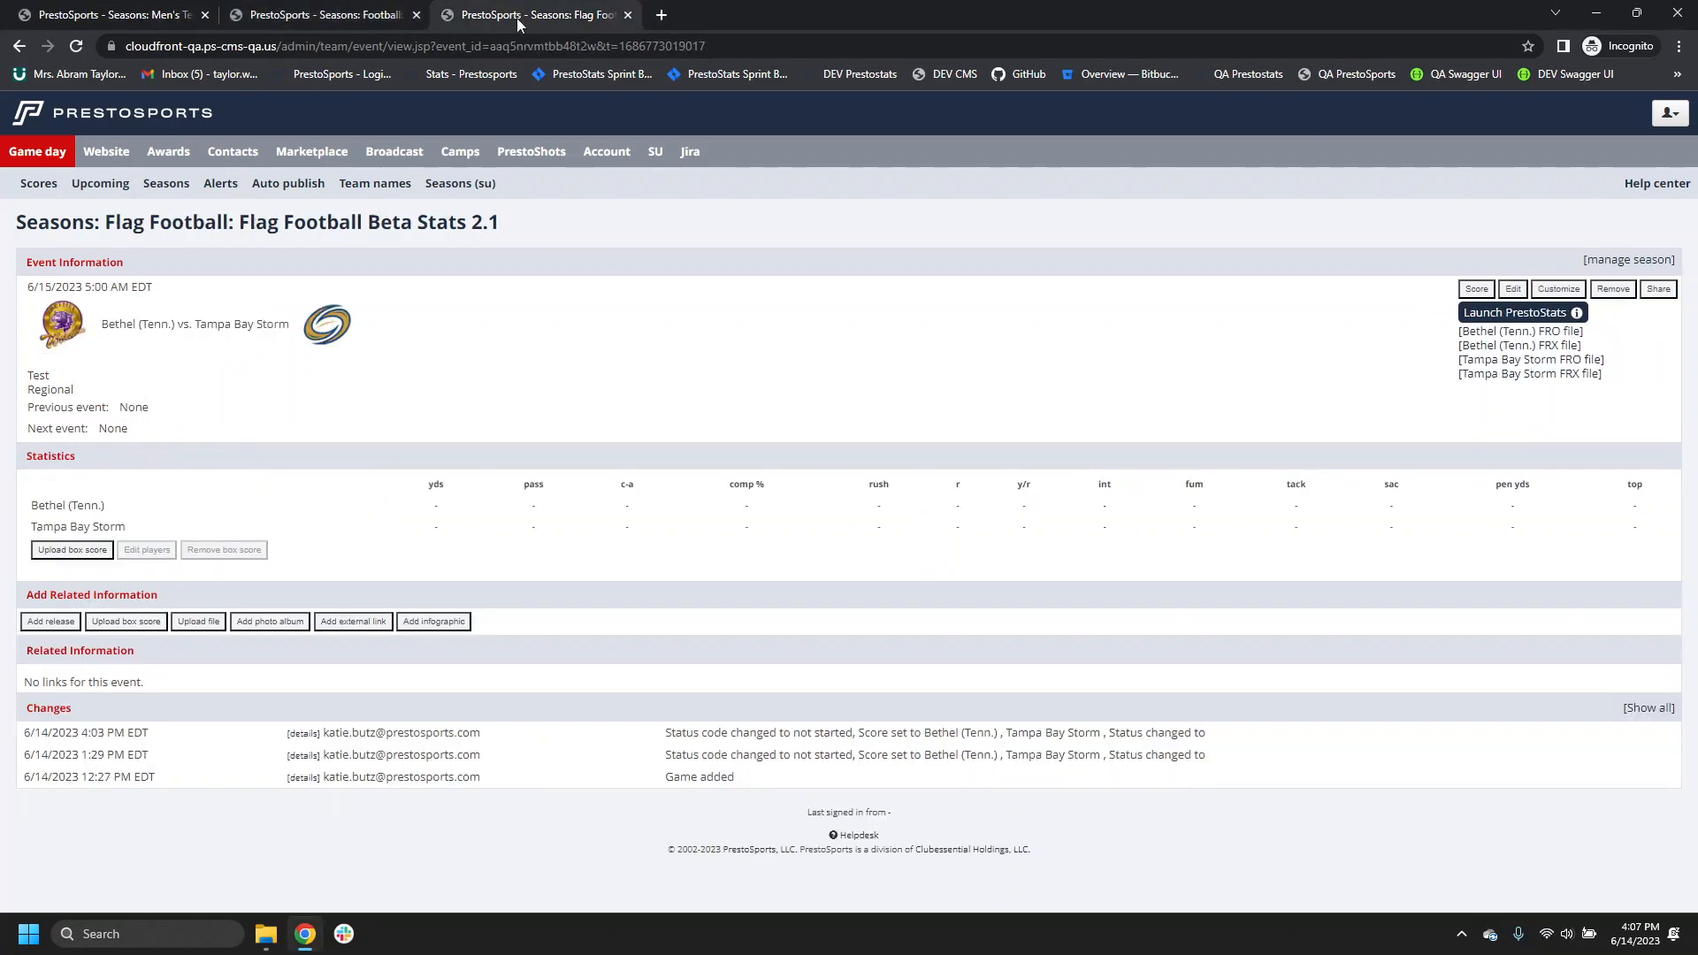
click(363, 11)
click(186, 14)
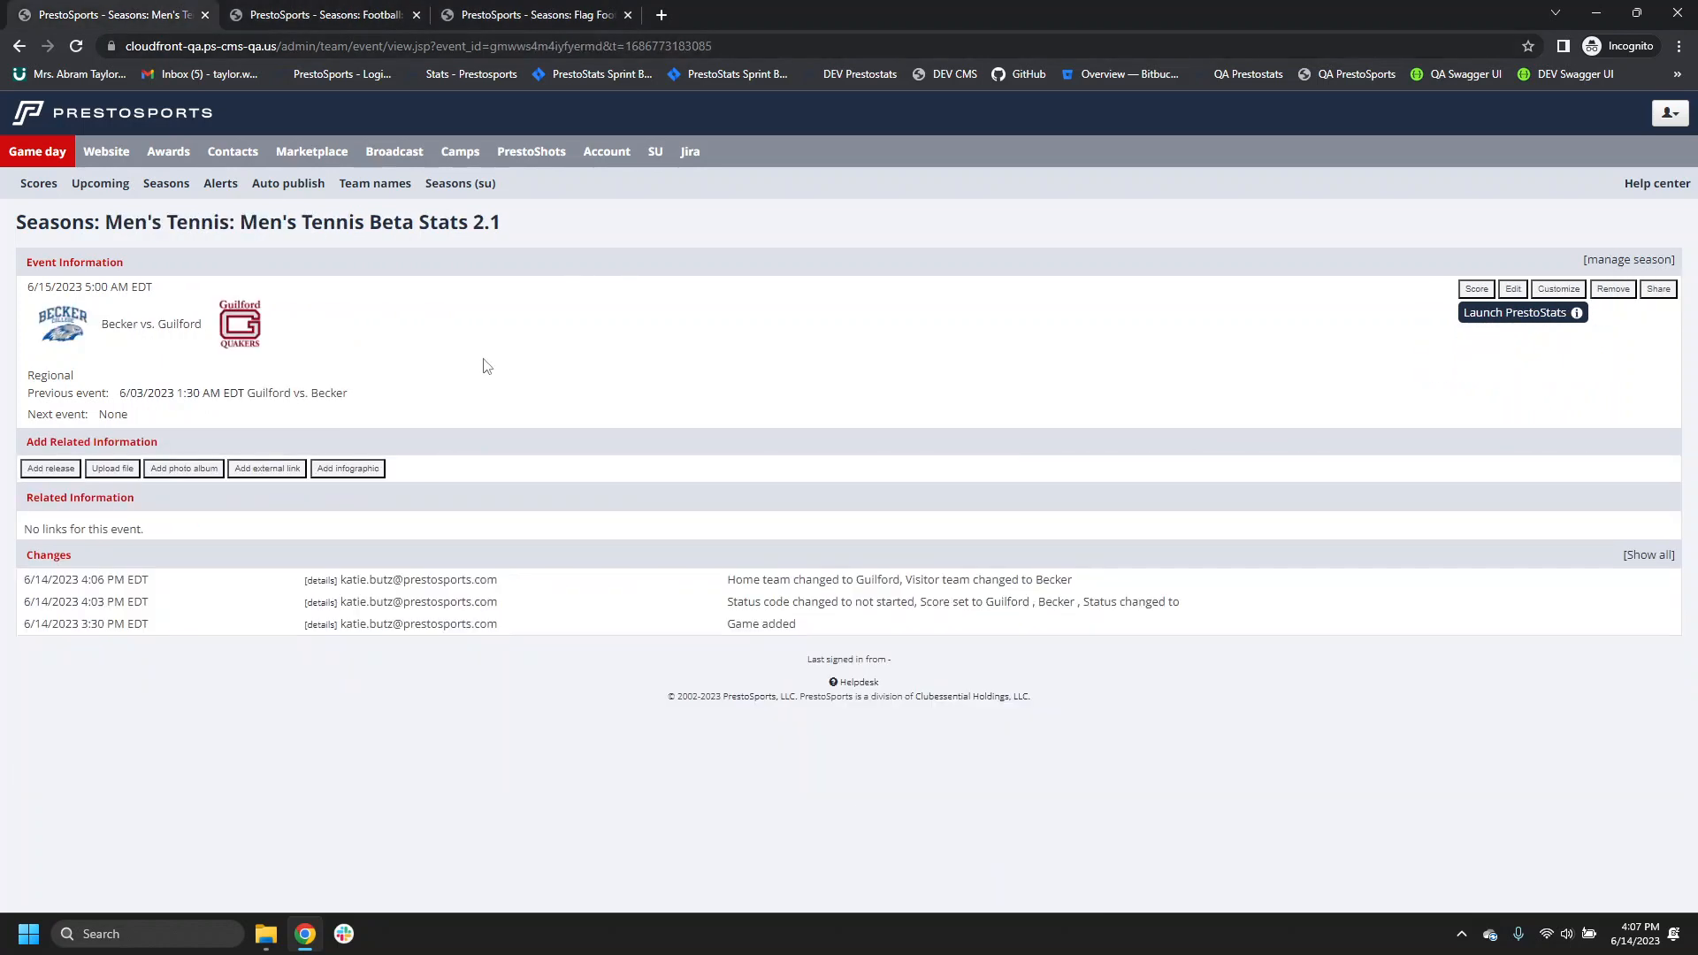
click(1498, 325)
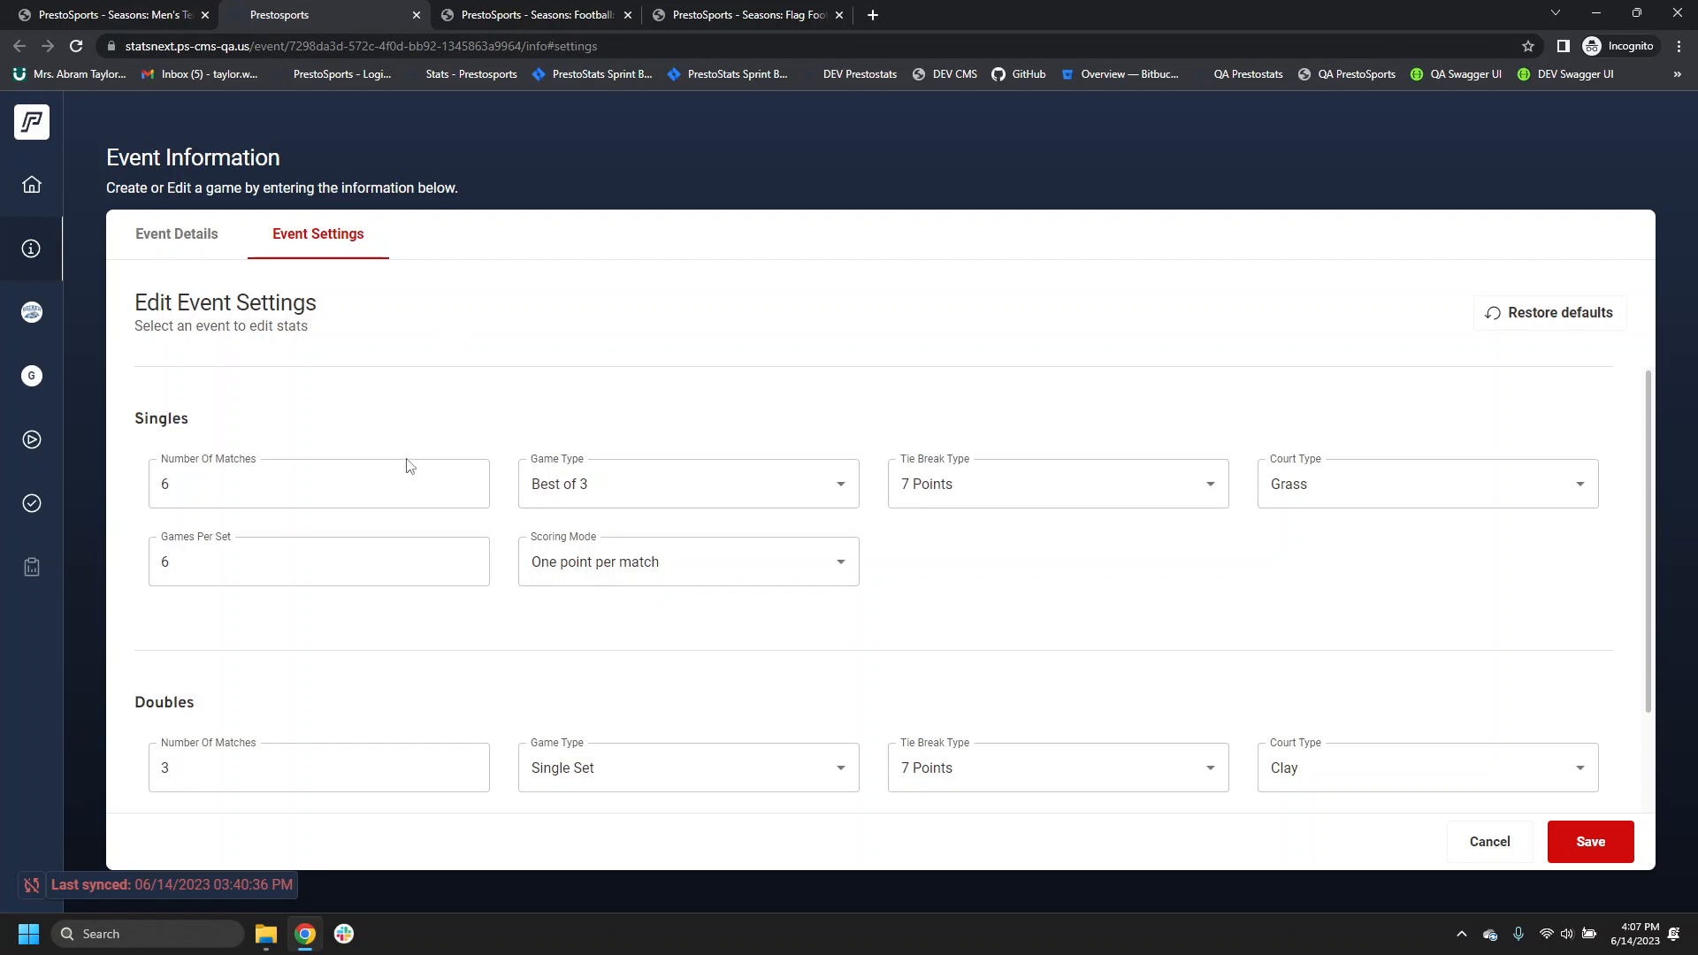
Step: Set the Singles tie break type to 10 Points and the Singles court type to Indoor
scroll(409, 464, down, 1)
scroll(530, 478, up, 1)
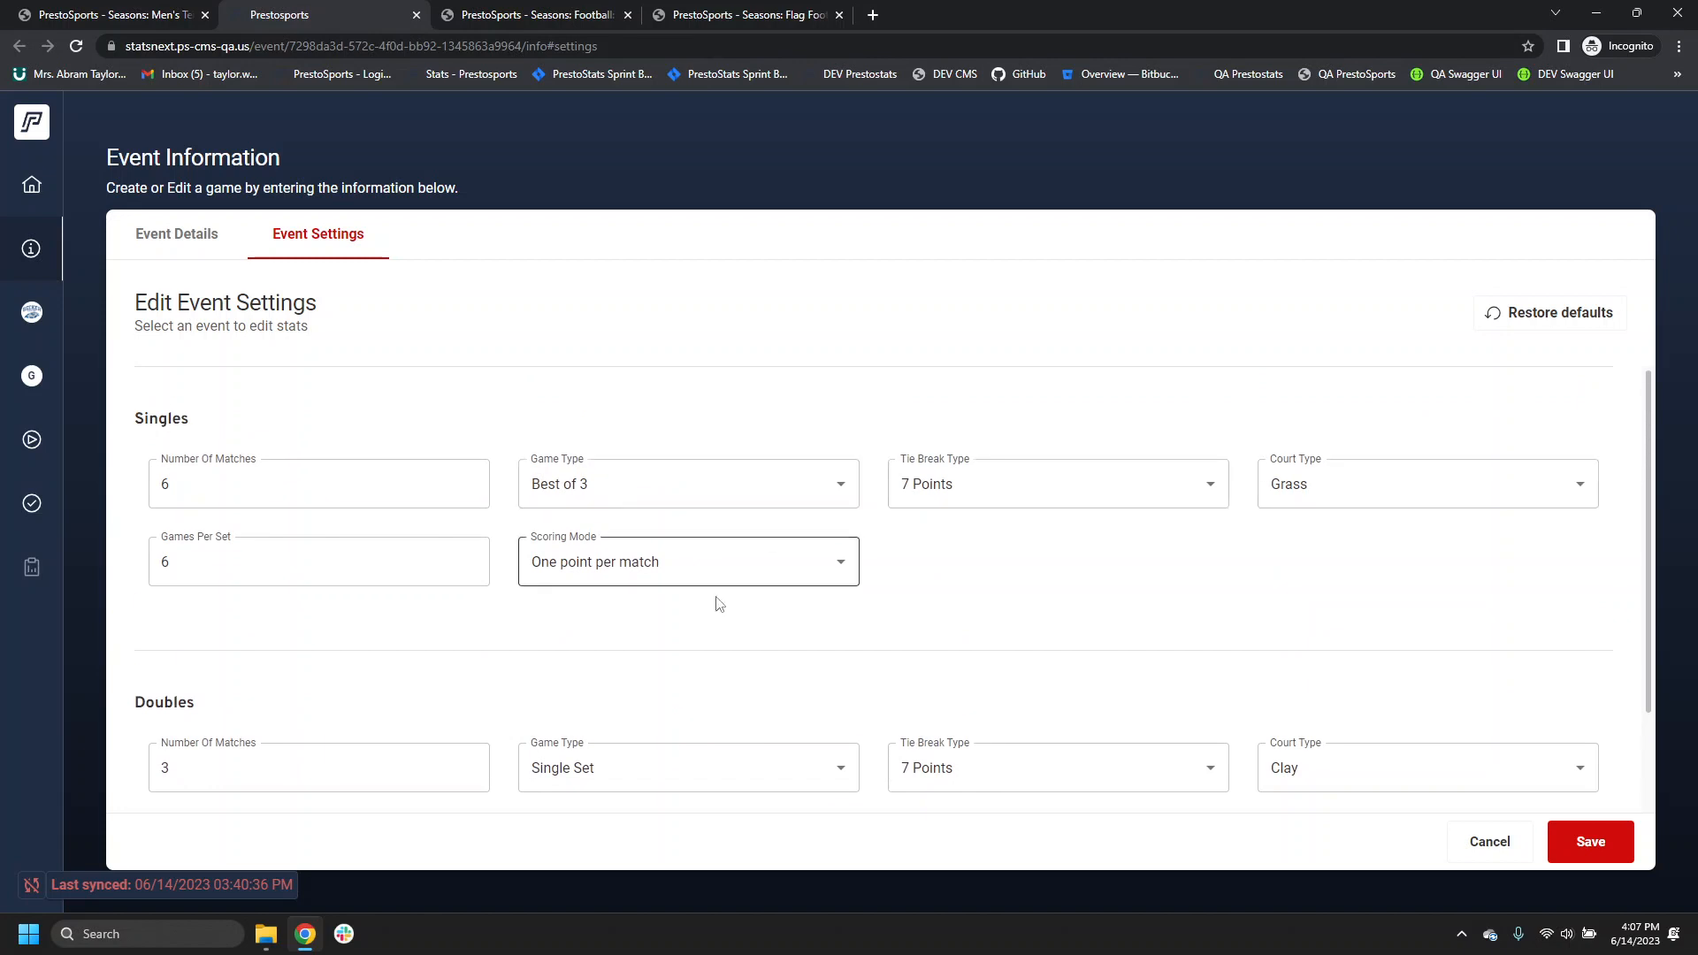
scroll(719, 610, down, 1)
scroll(849, 583, up, 1)
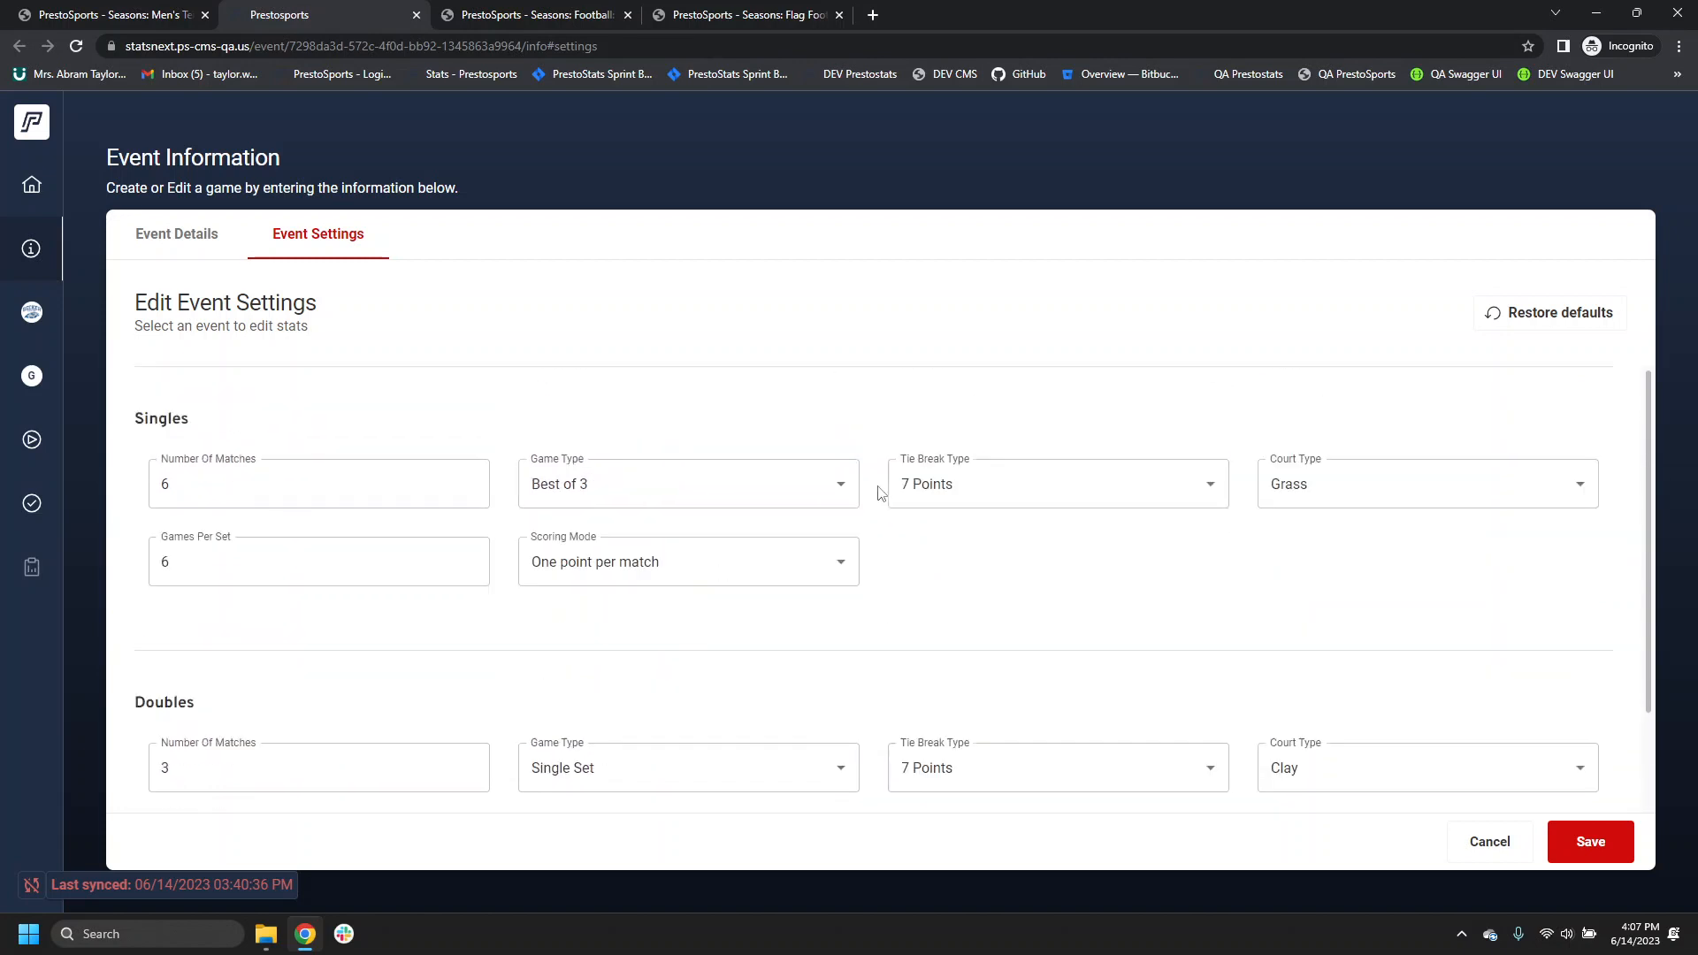
click(895, 488)
click(1052, 563)
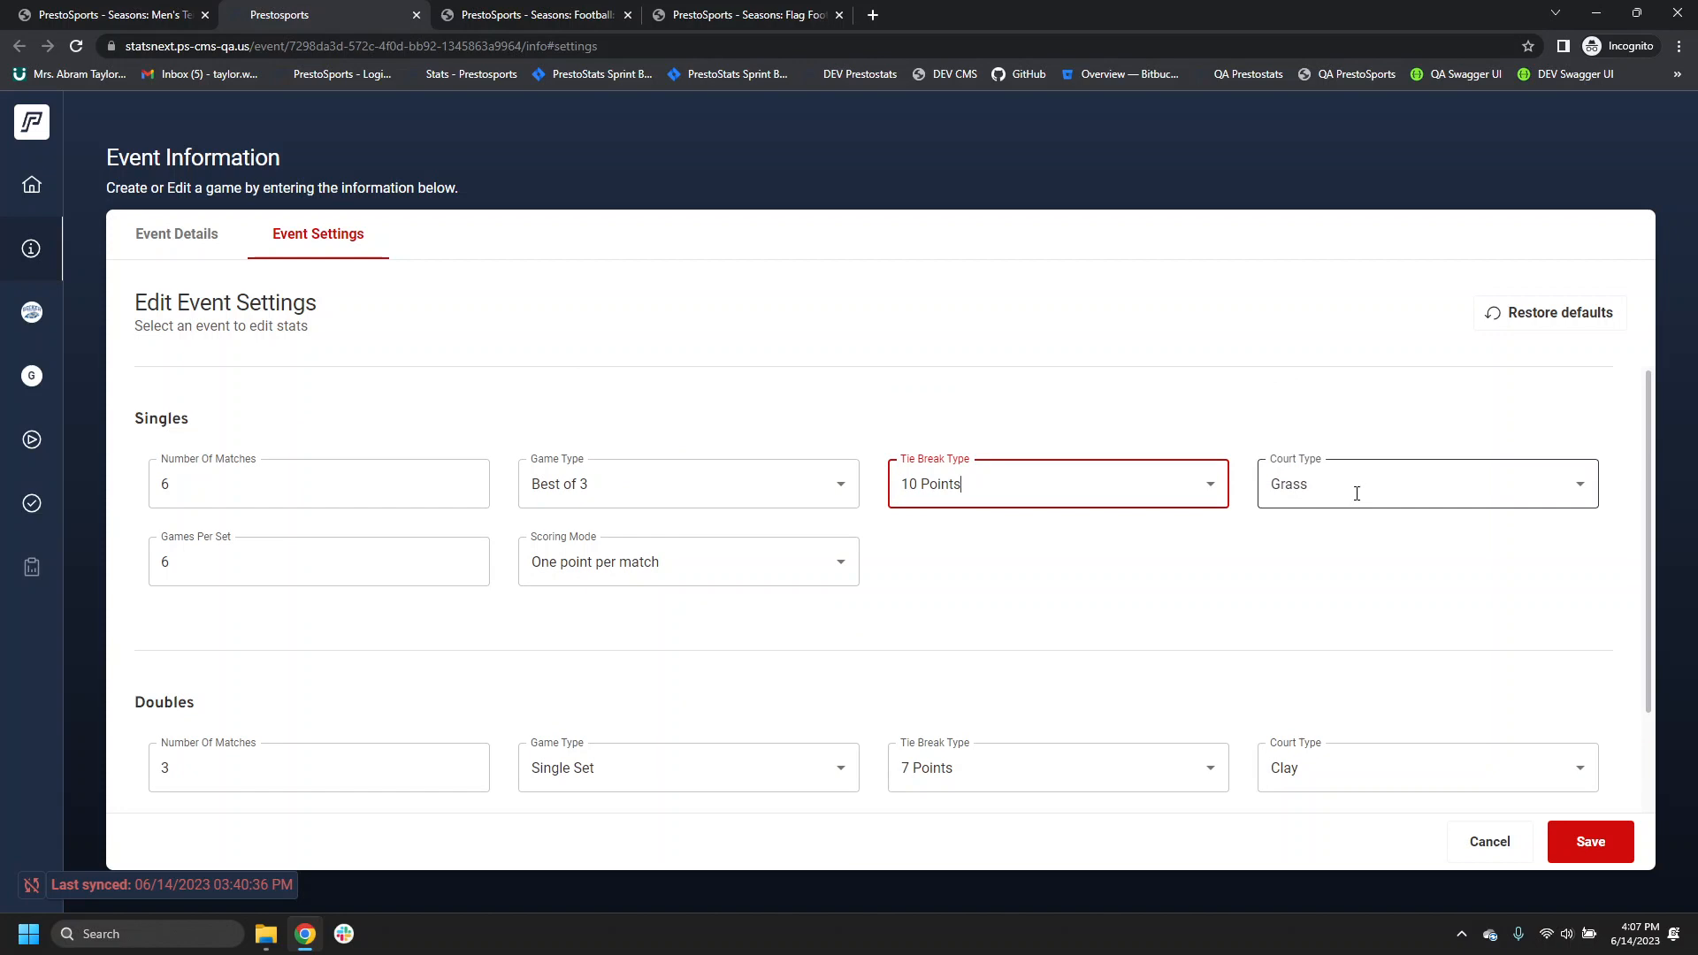
click(1406, 483)
click(1387, 627)
Step: Set the Singles scoring mode to Best of series and the games per set to 7
click(823, 571)
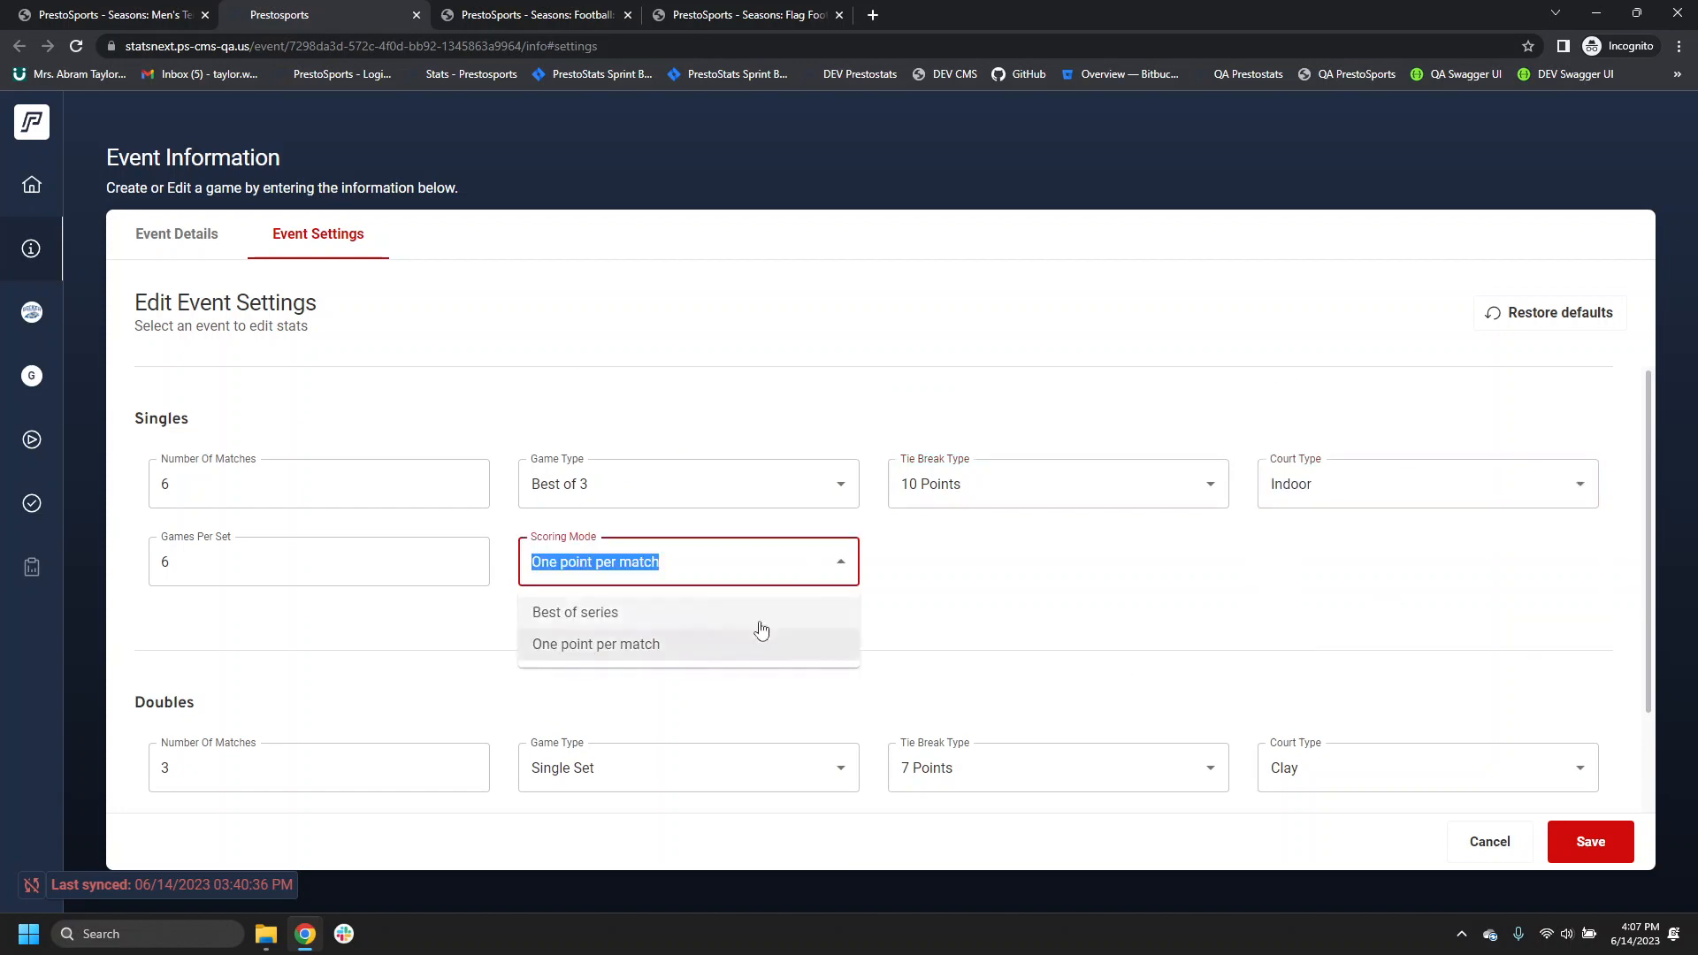
click(694, 608)
click(413, 569)
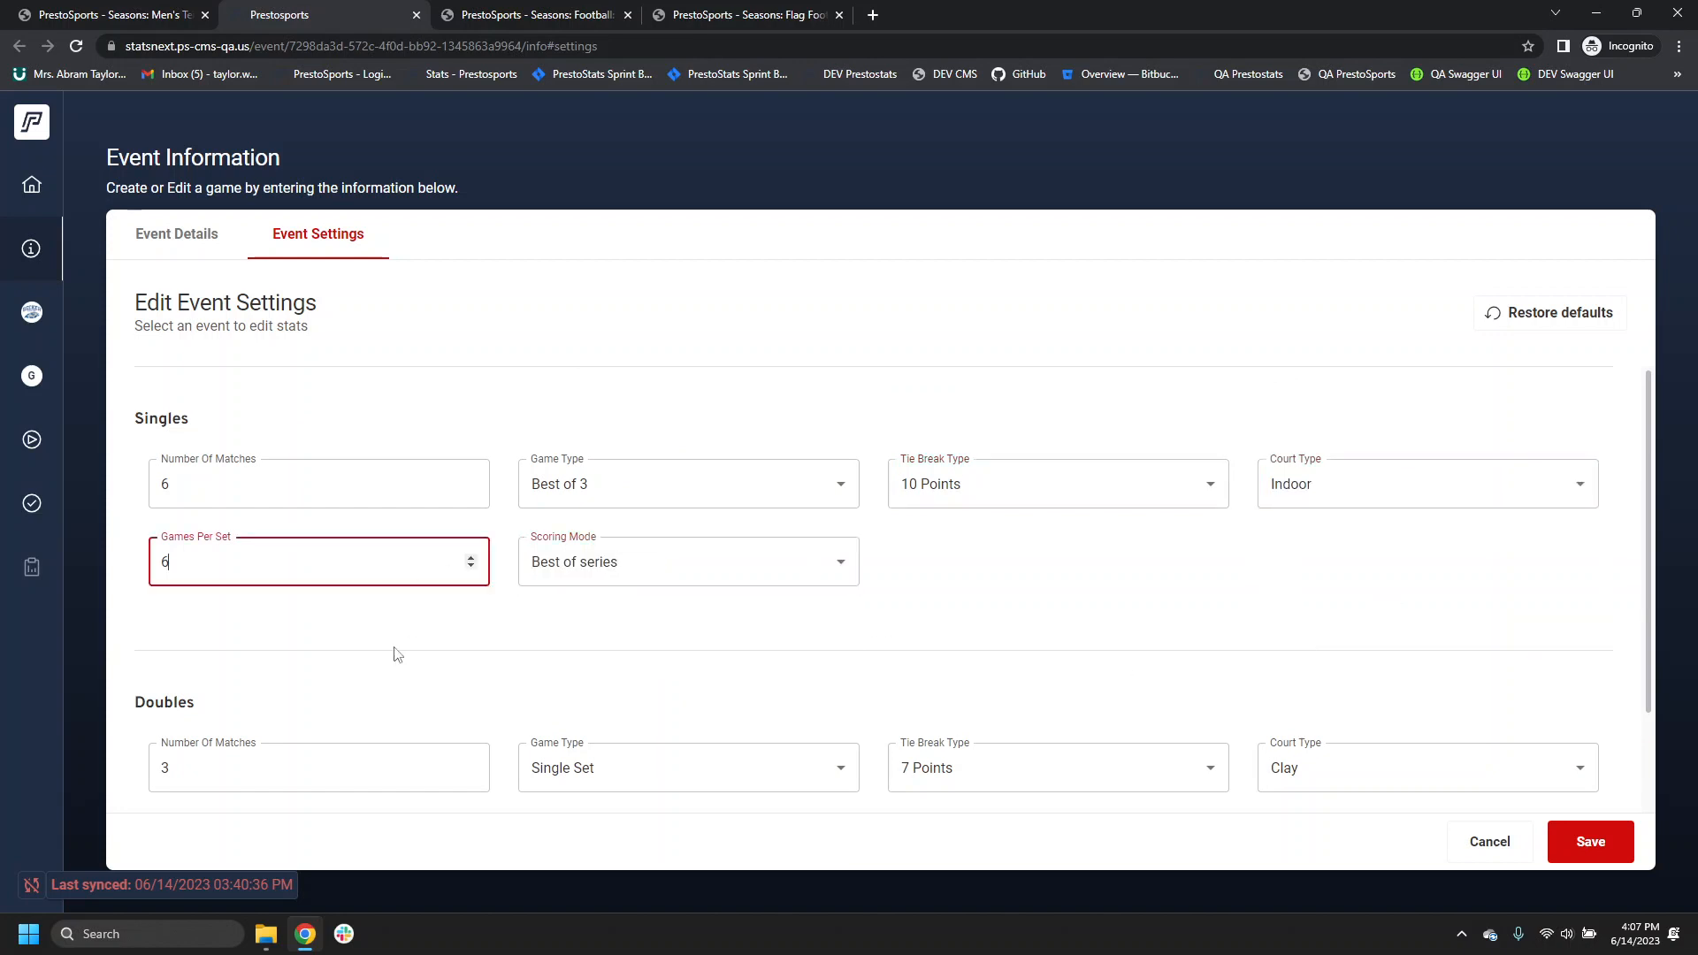
key(Up)
click(433, 500)
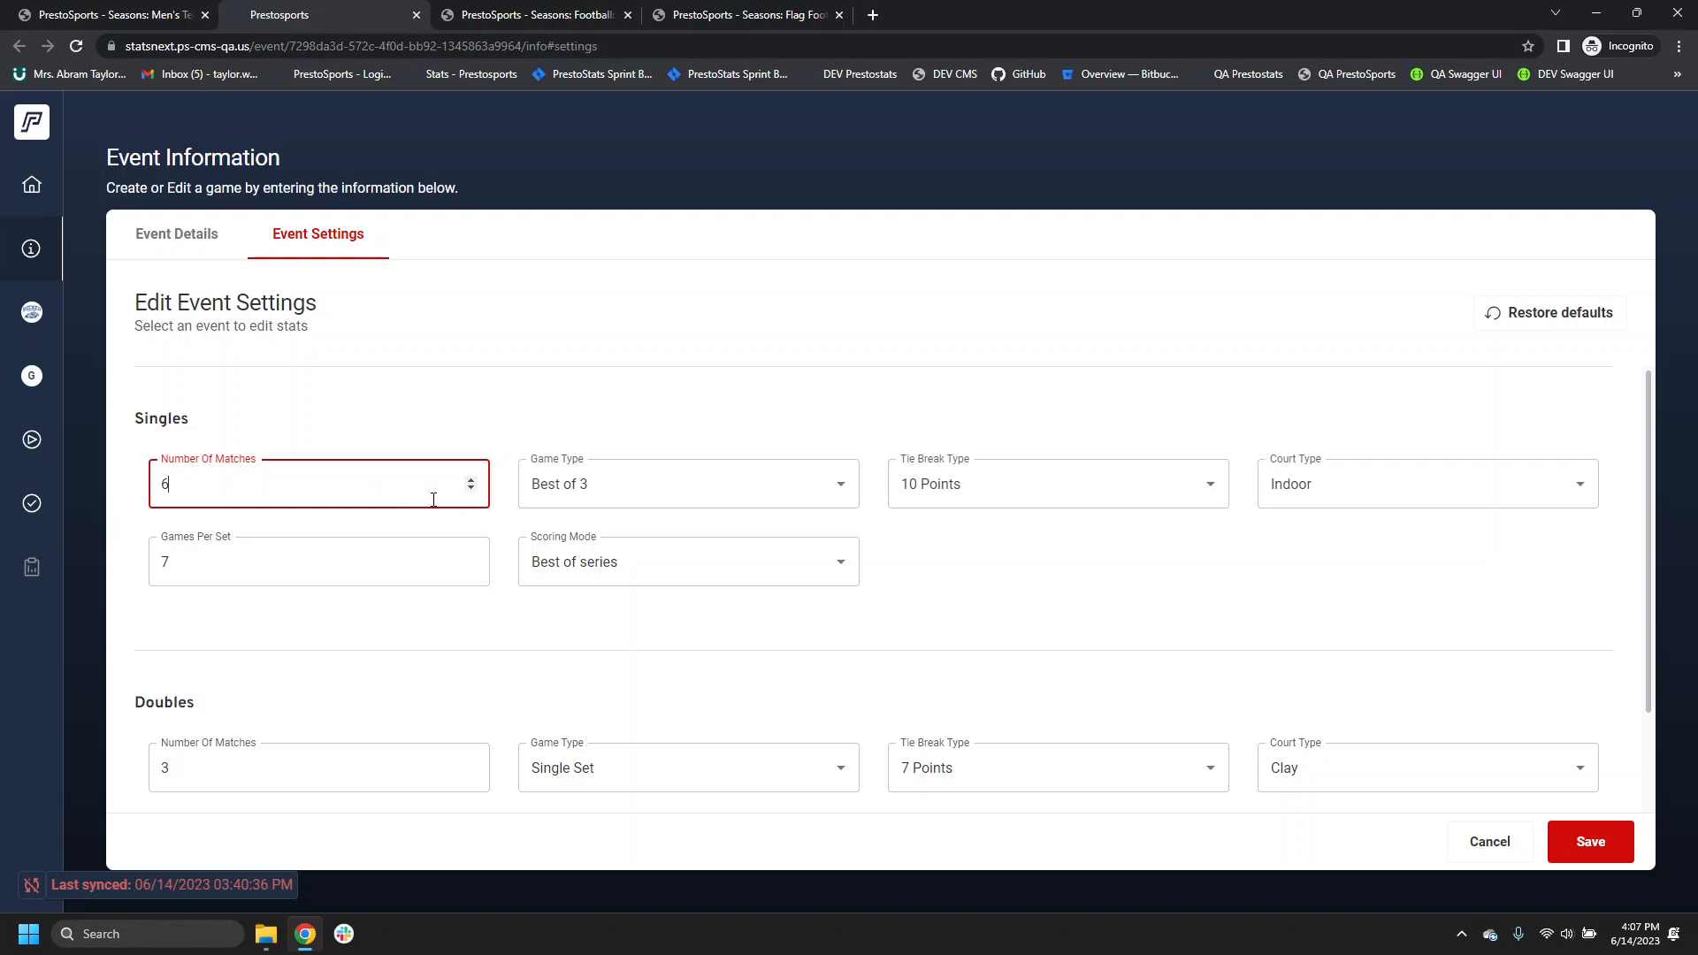
Step: Restore the default event settings and save the event
click(1554, 317)
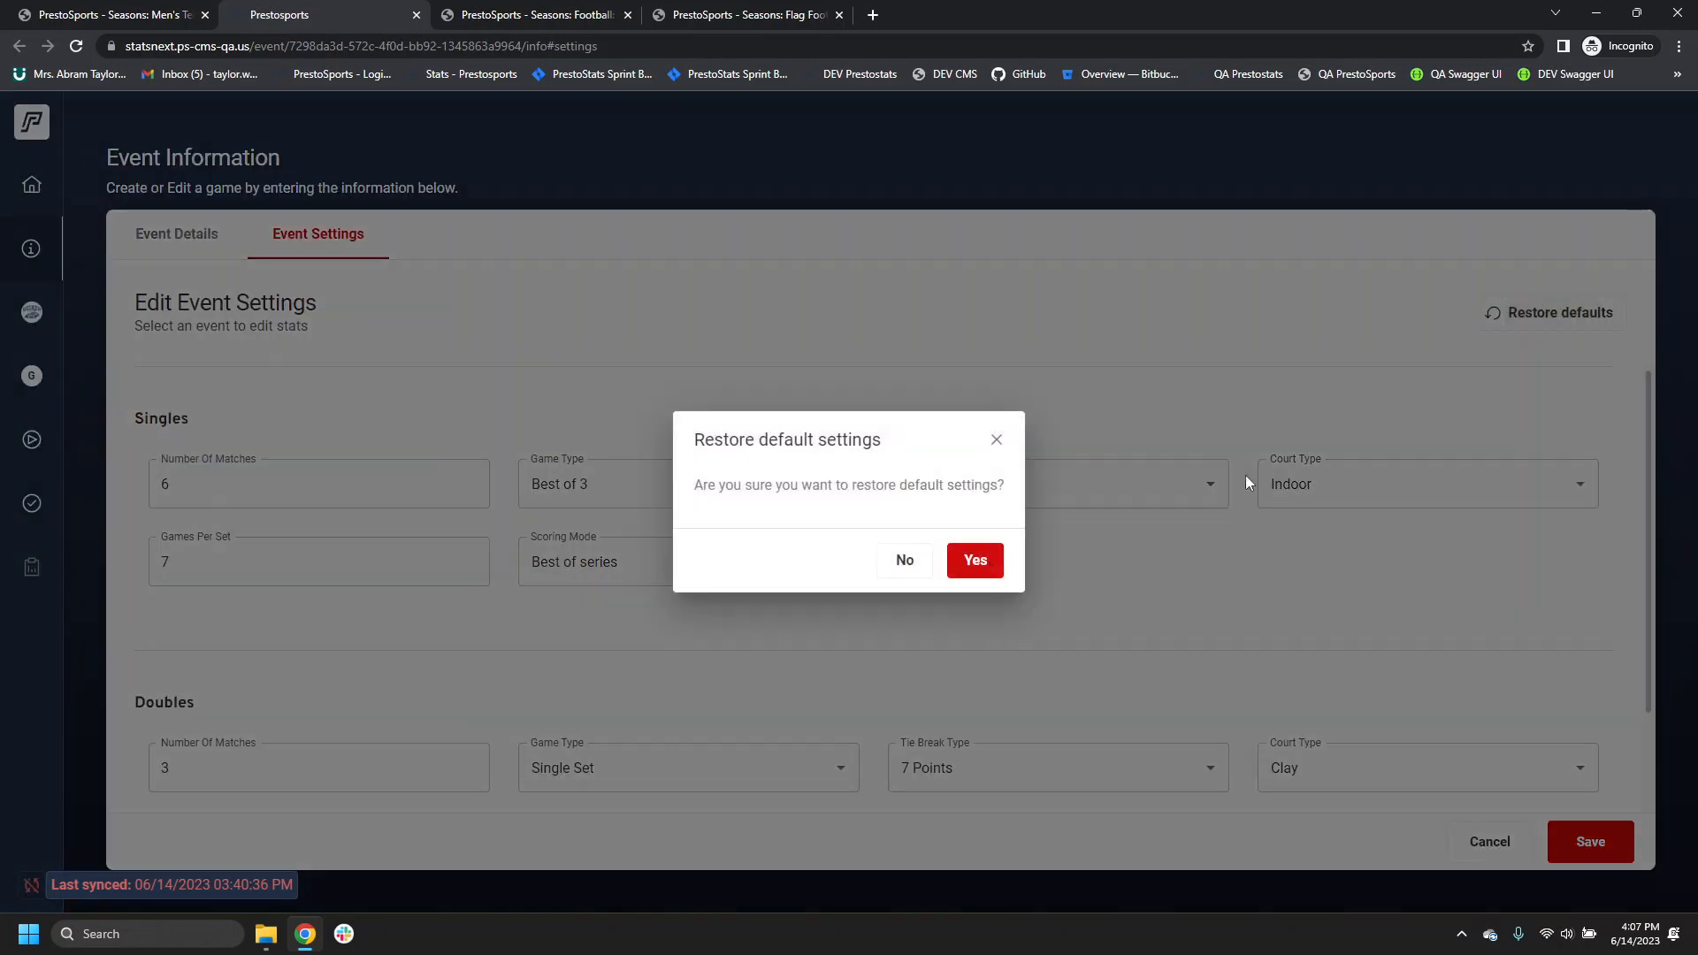
click(982, 566)
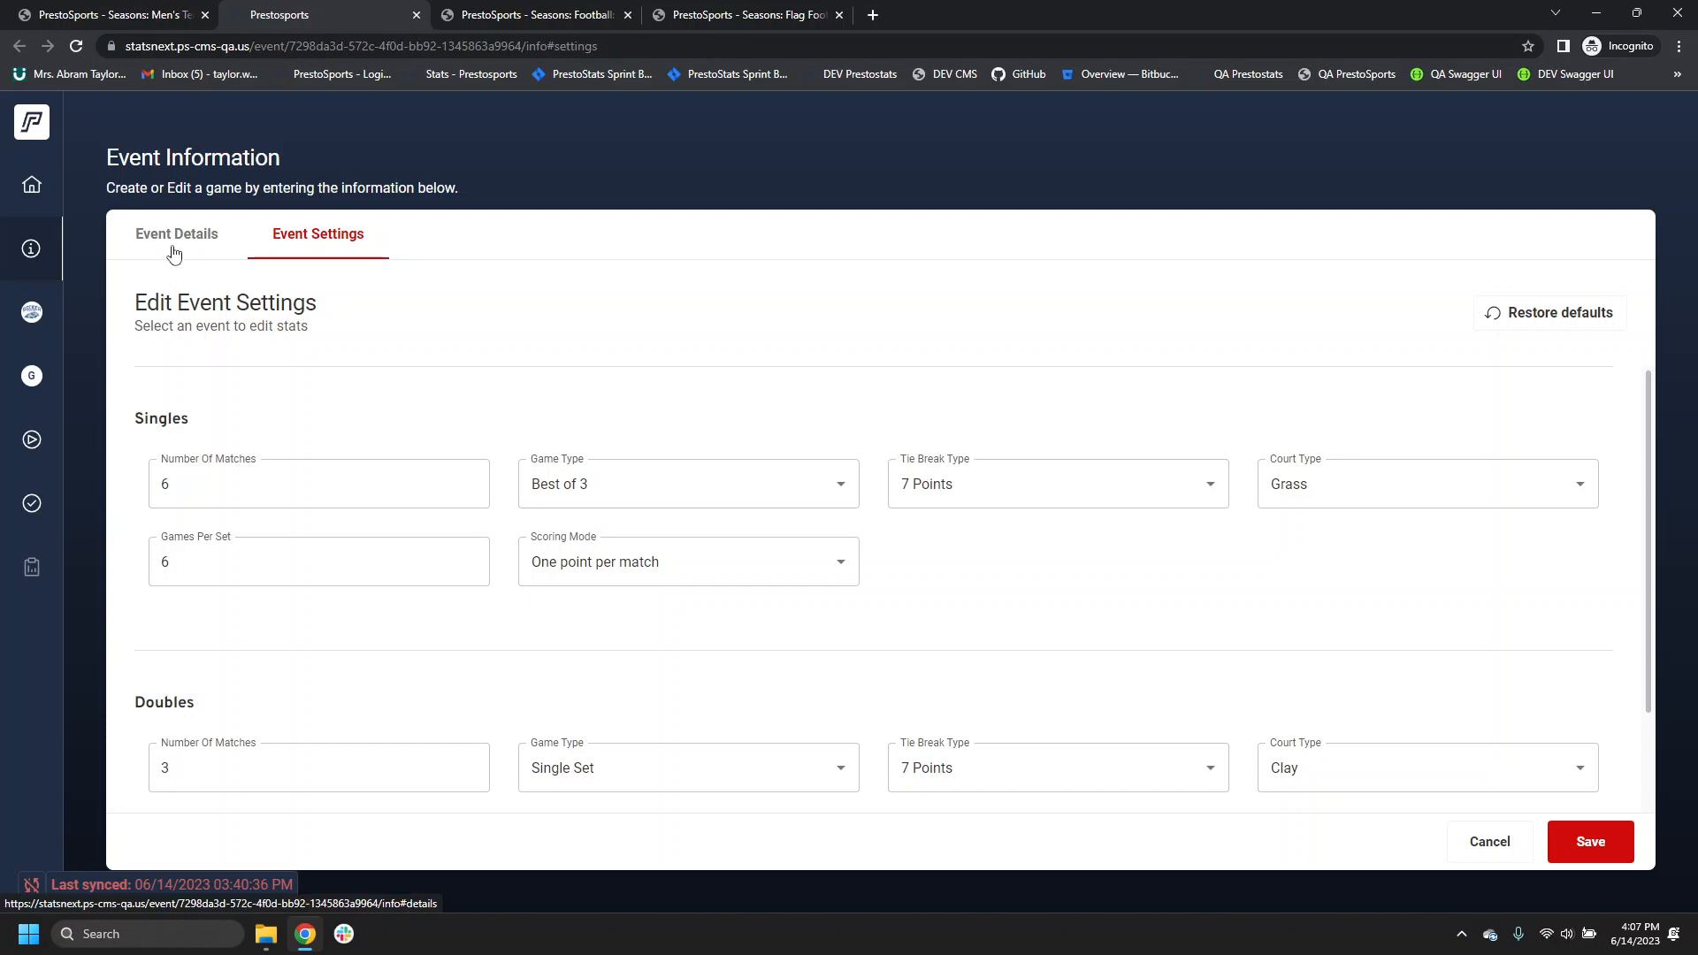
click(1584, 842)
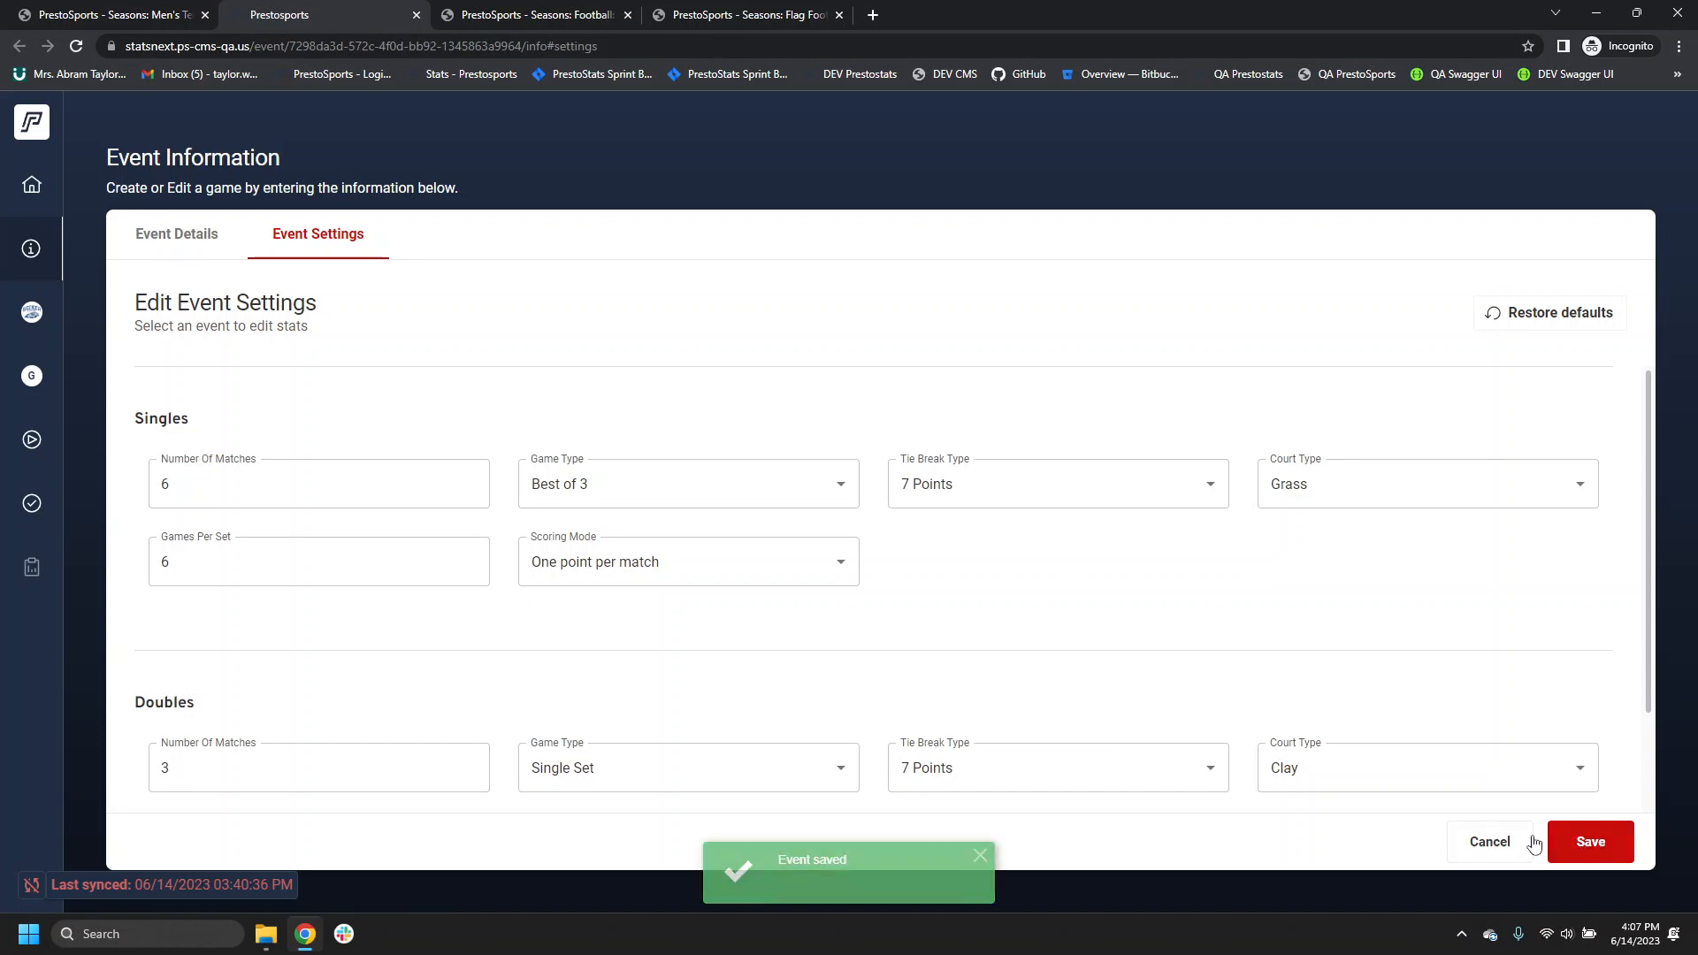
Step: Review the event details and the away team Becker's team details
click(170, 251)
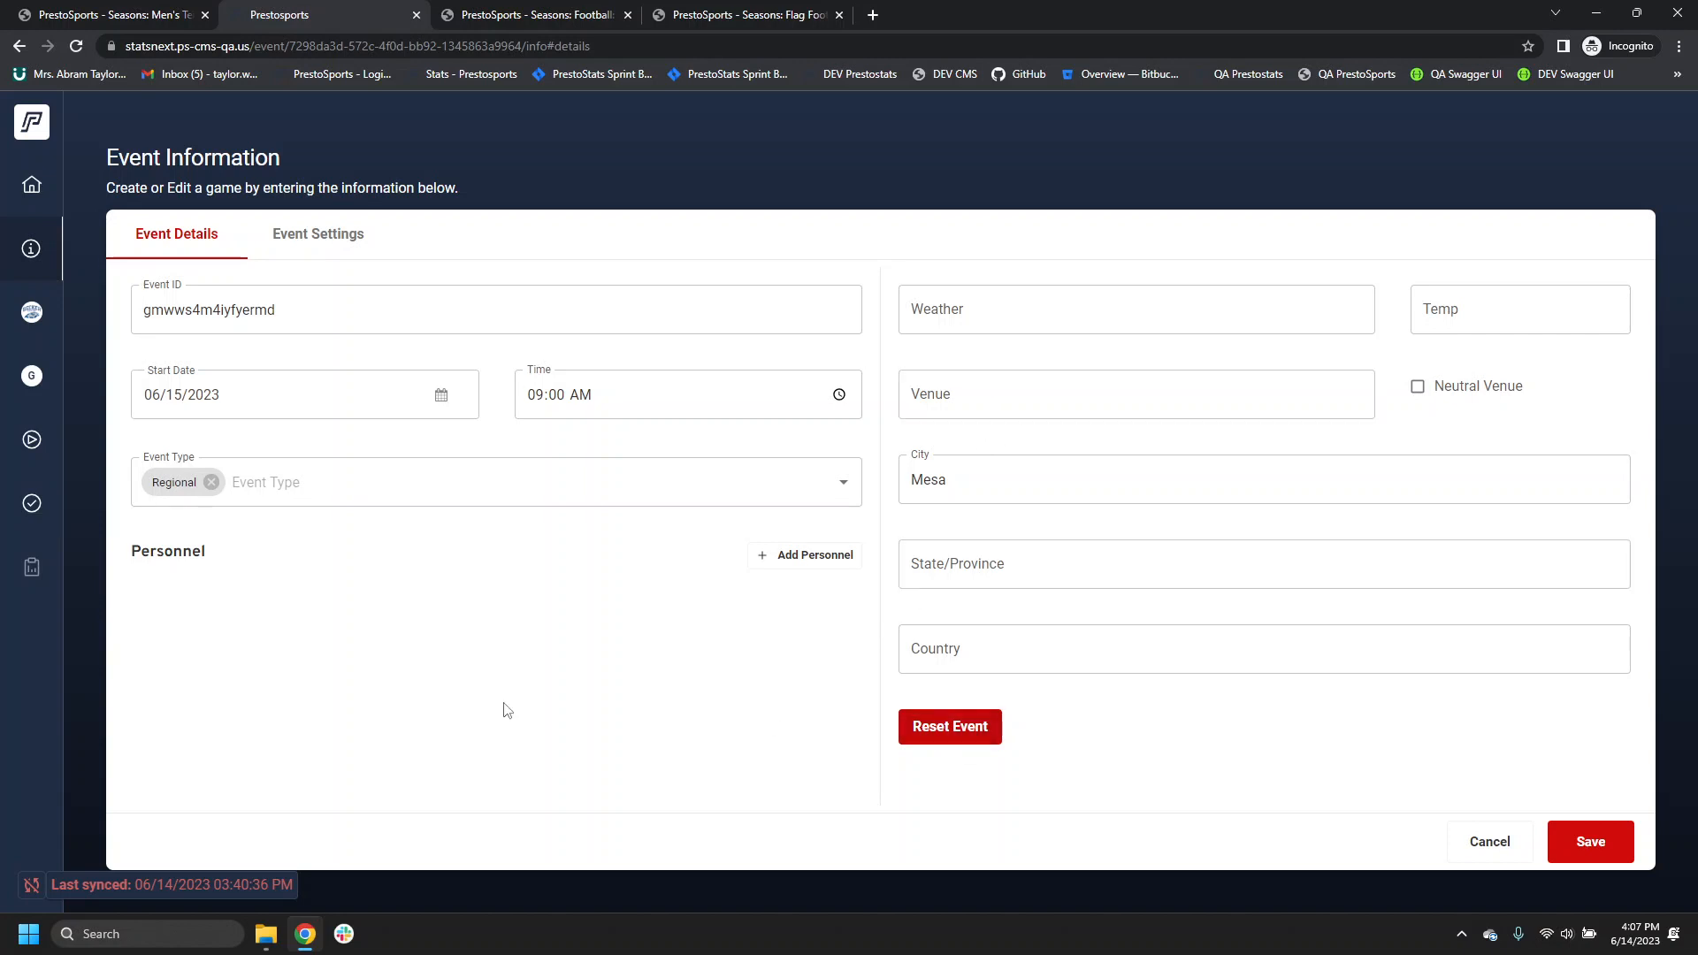
click(313, 236)
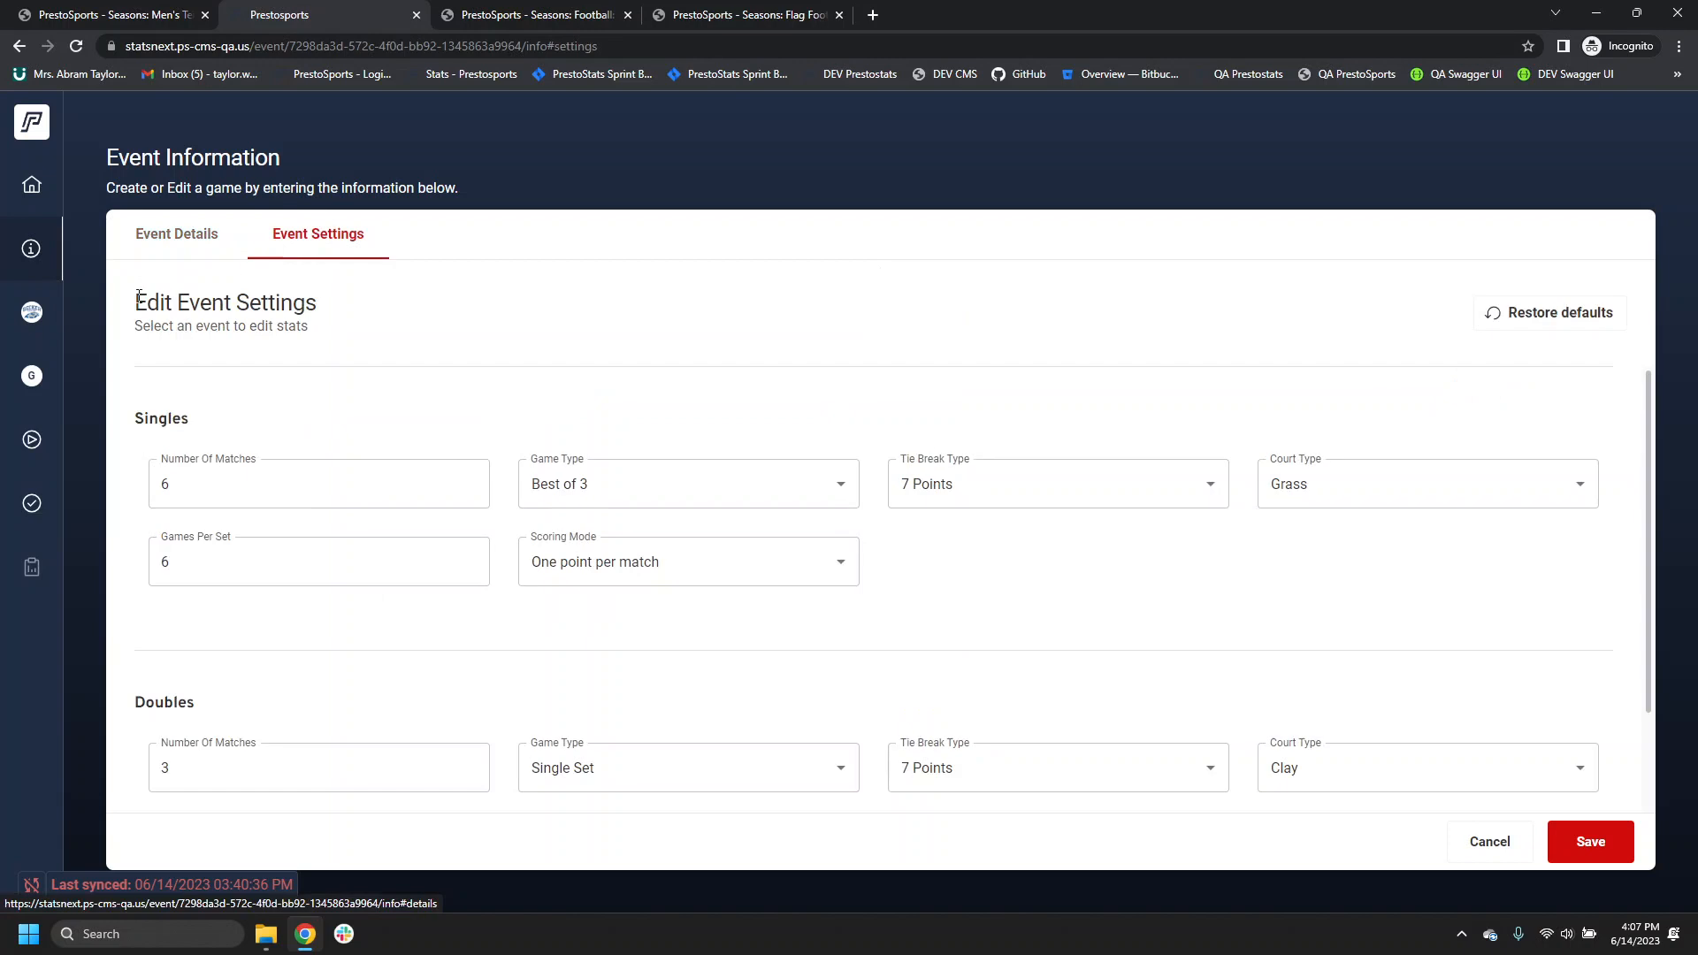
click(31, 342)
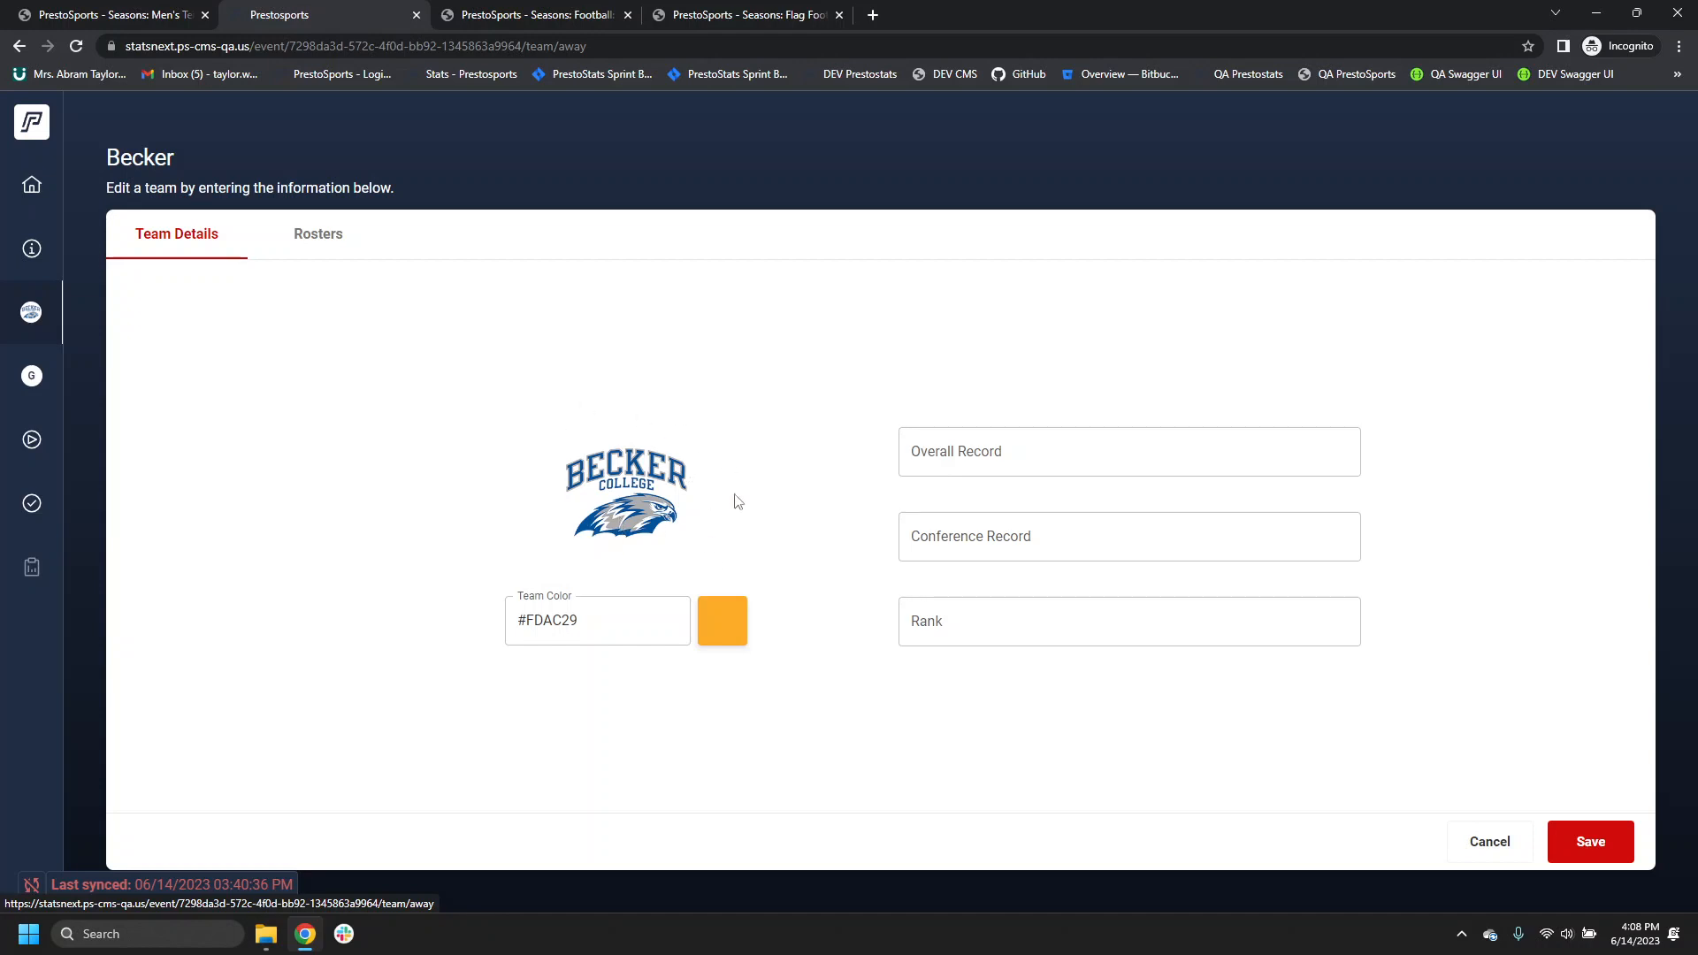
Step: Review the Guilford team's details and its full player roster
click(34, 377)
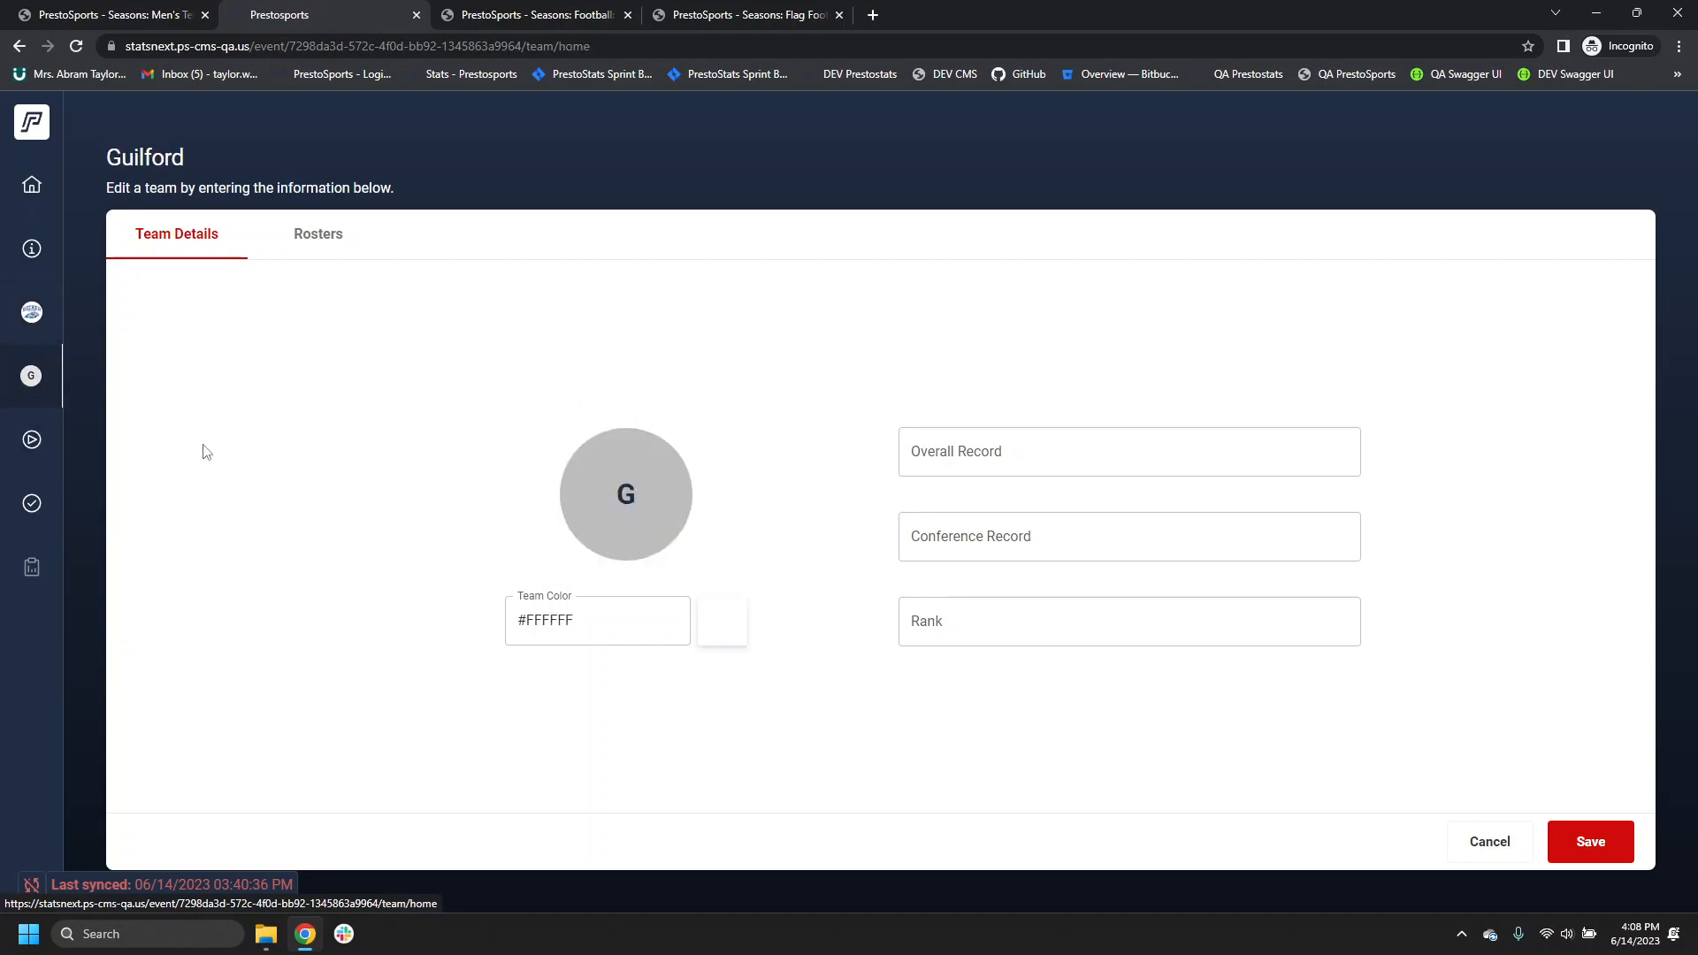
click(342, 255)
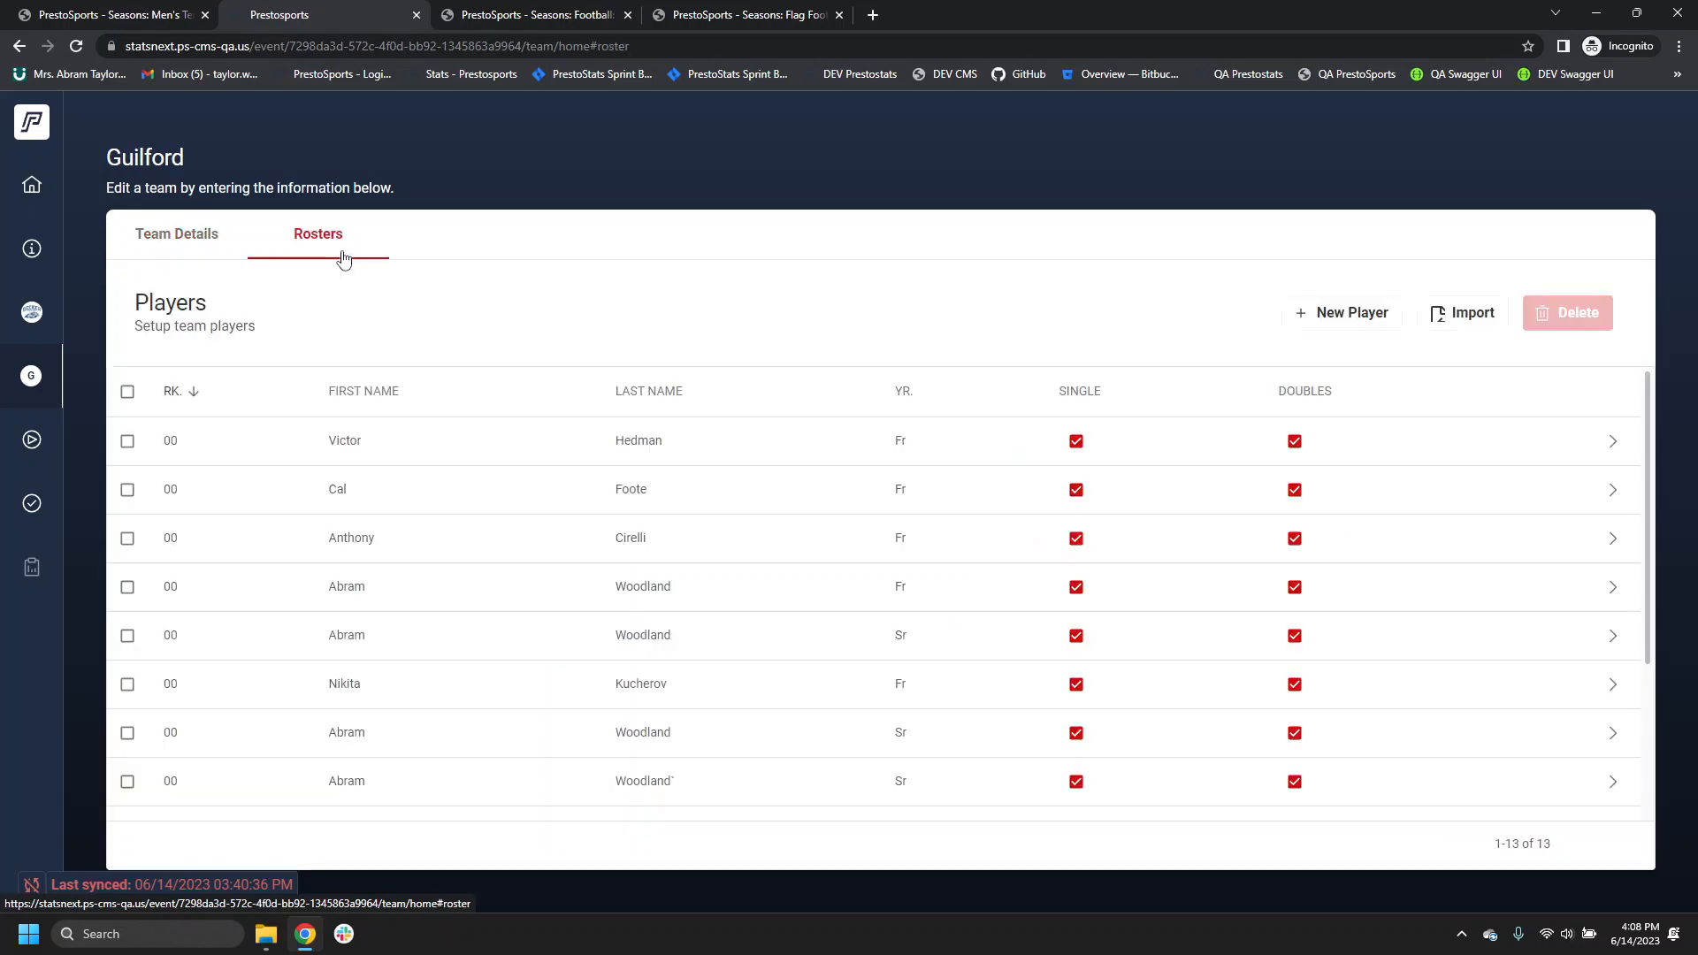
scroll(513, 588, down, 3)
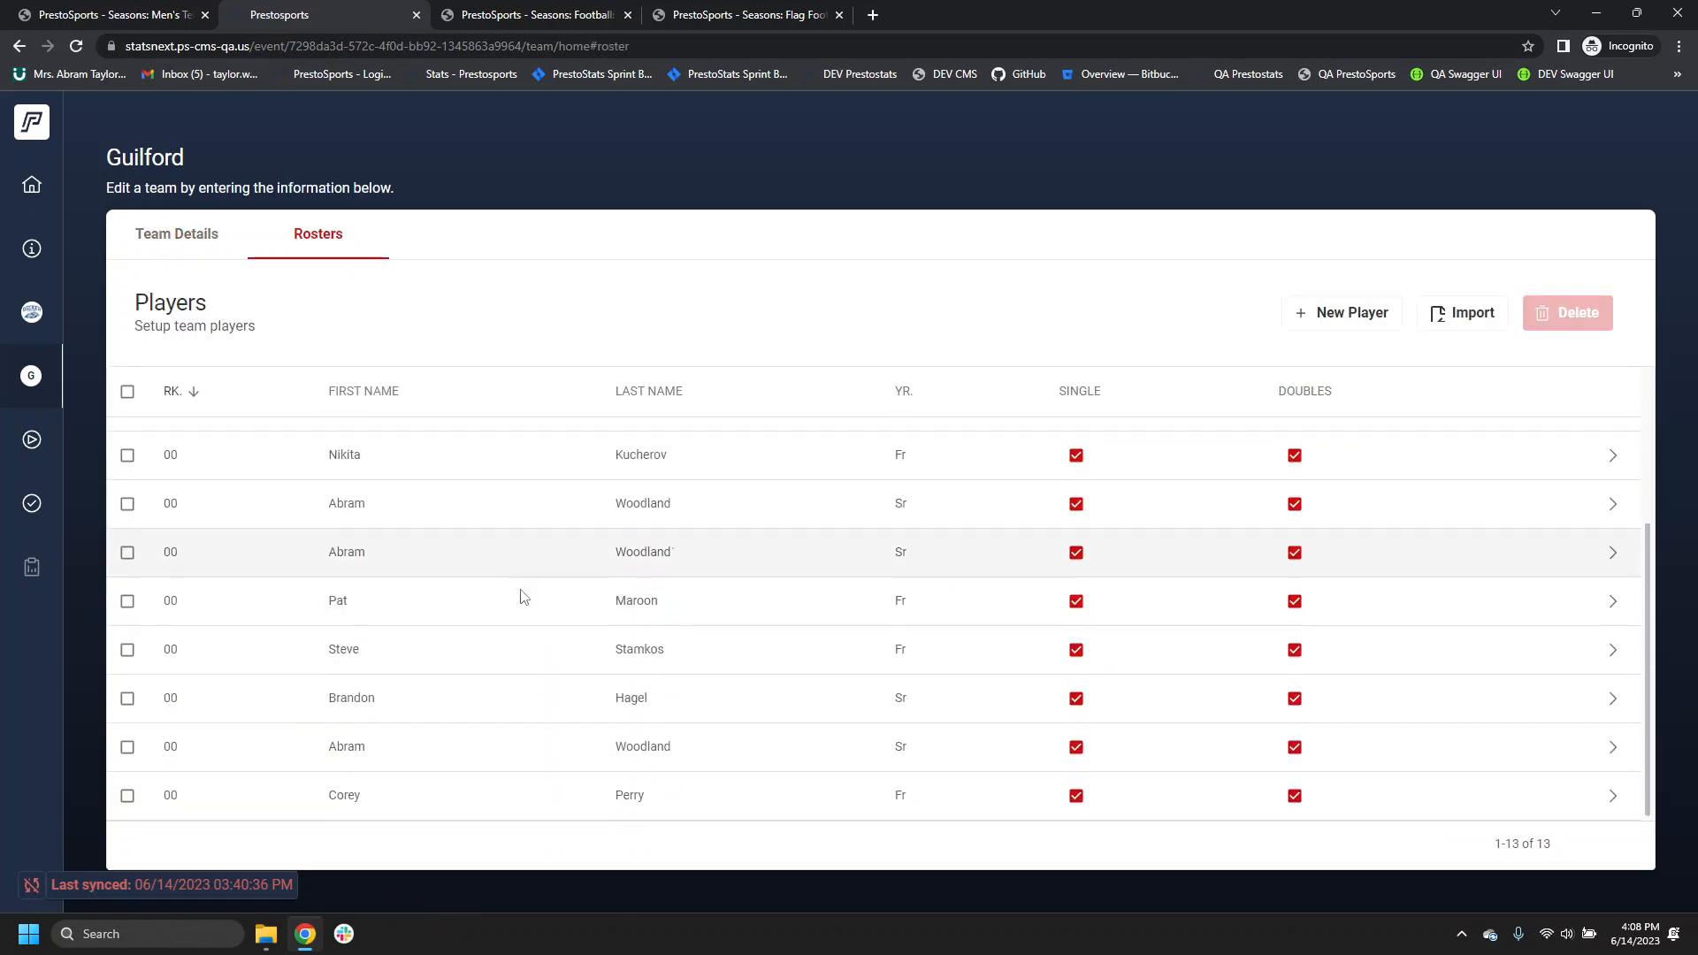
scroll(517, 778, up, 2)
scroll(510, 793, up, 1)
click(188, 237)
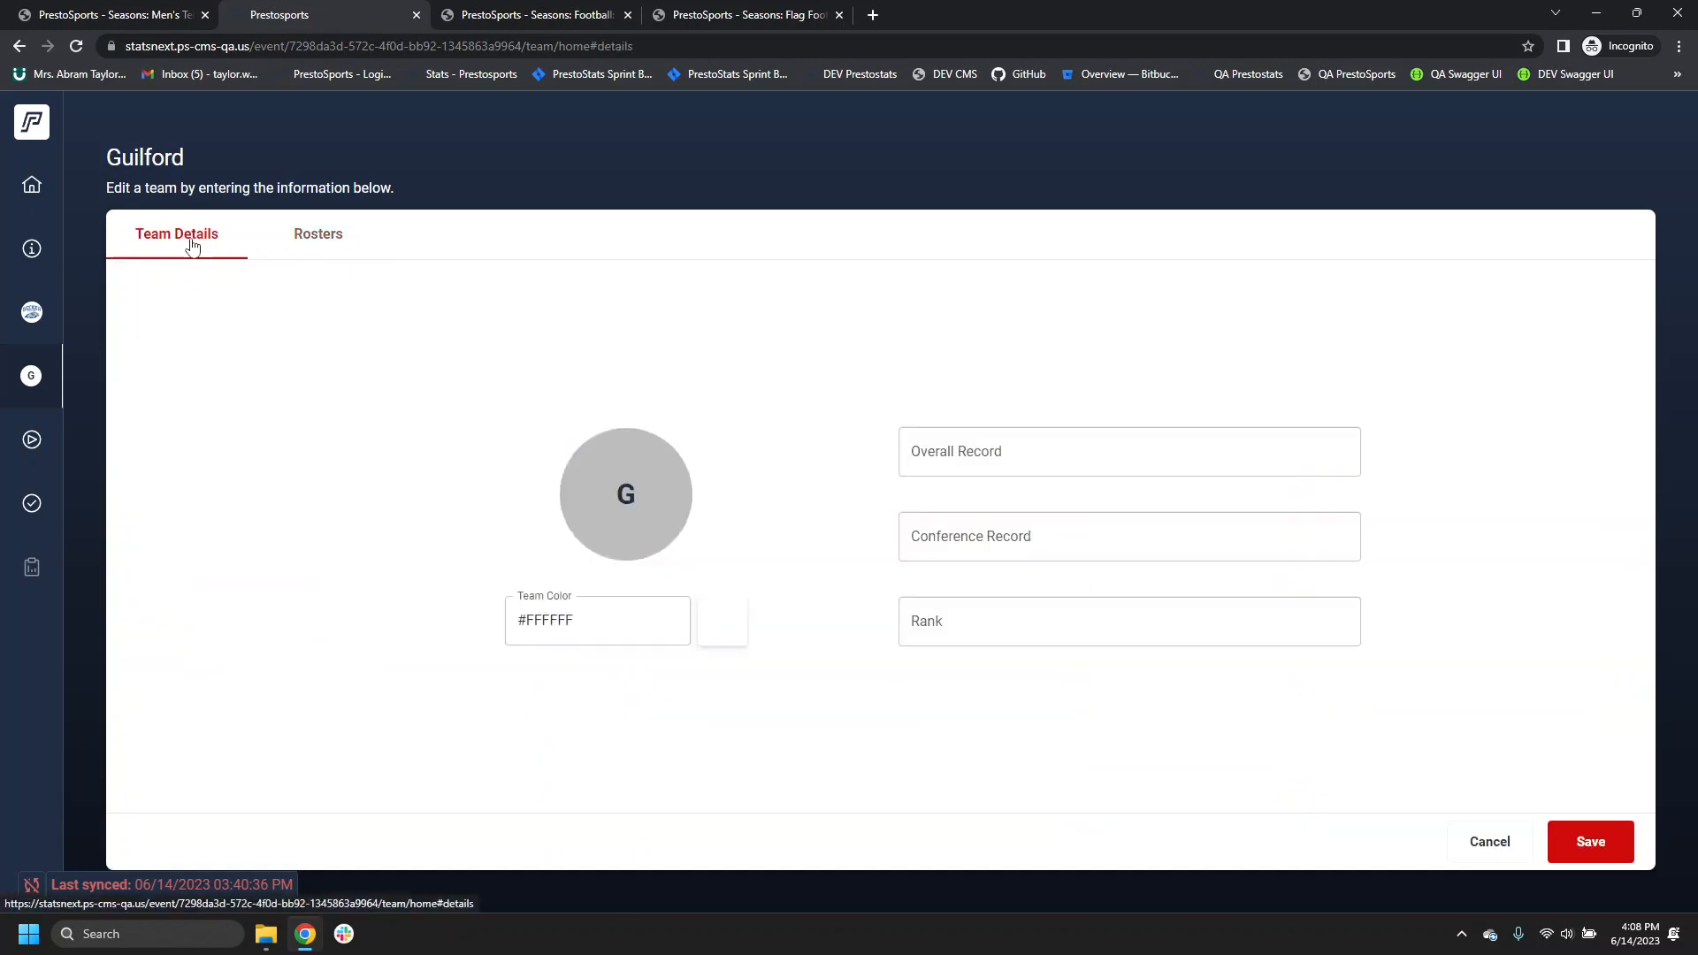
Step: Review the Becker roster and view the first player's record without editing it
click(30, 329)
click(274, 235)
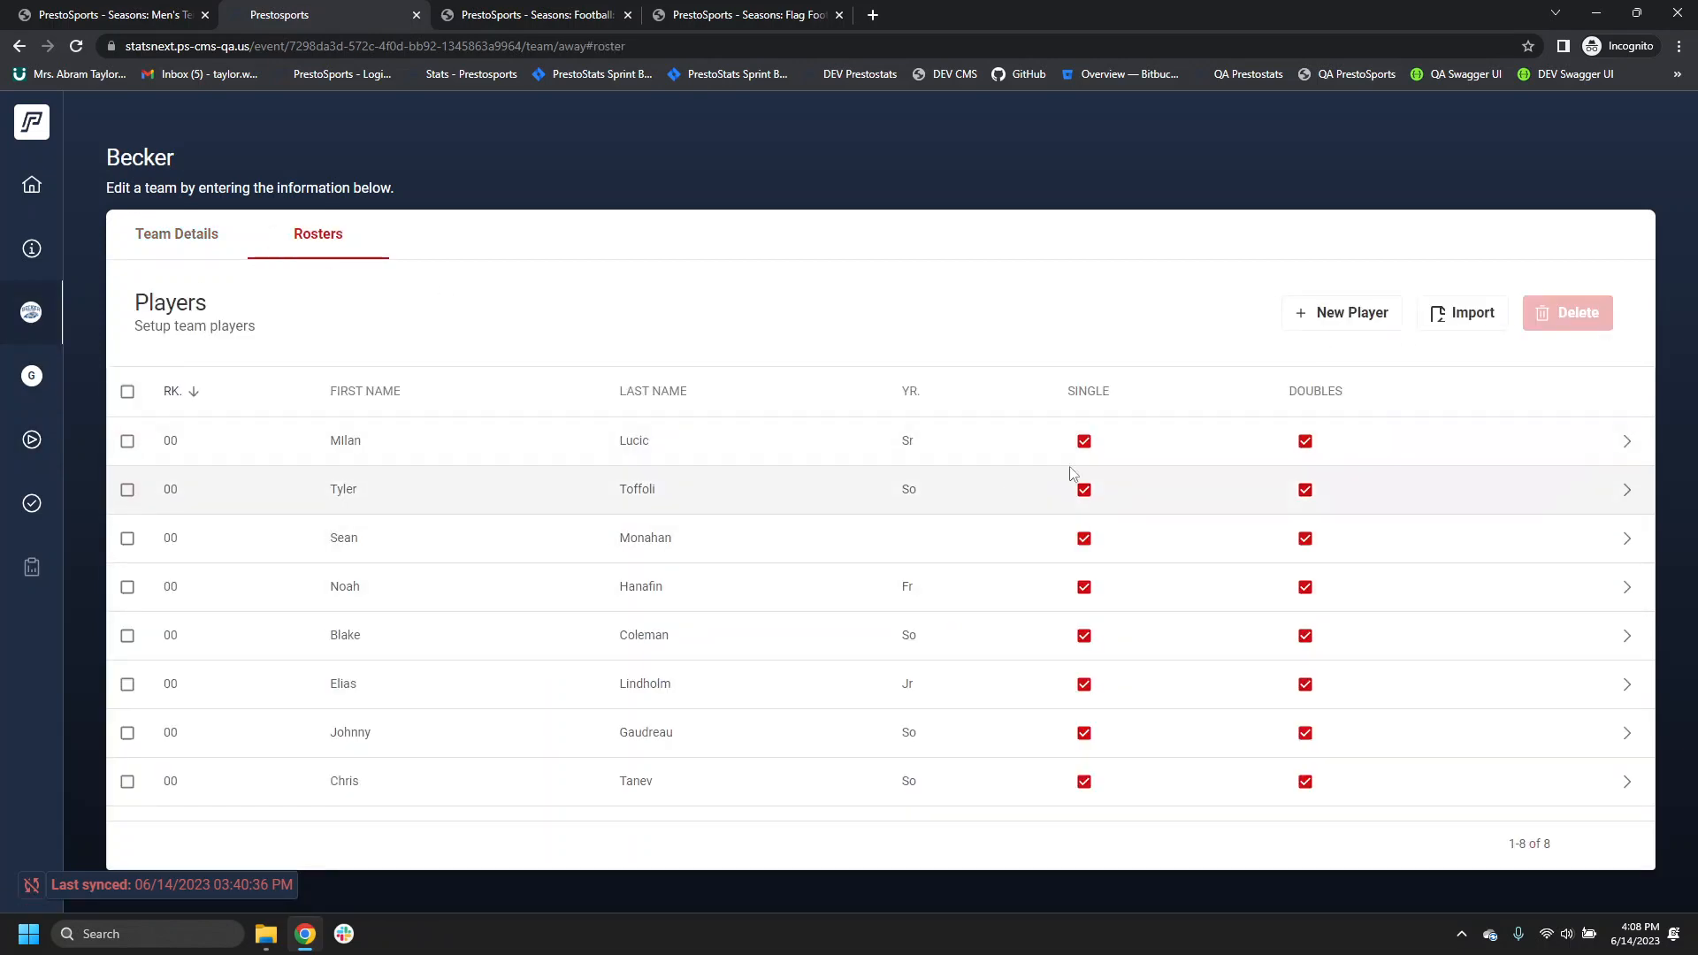
click(1627, 442)
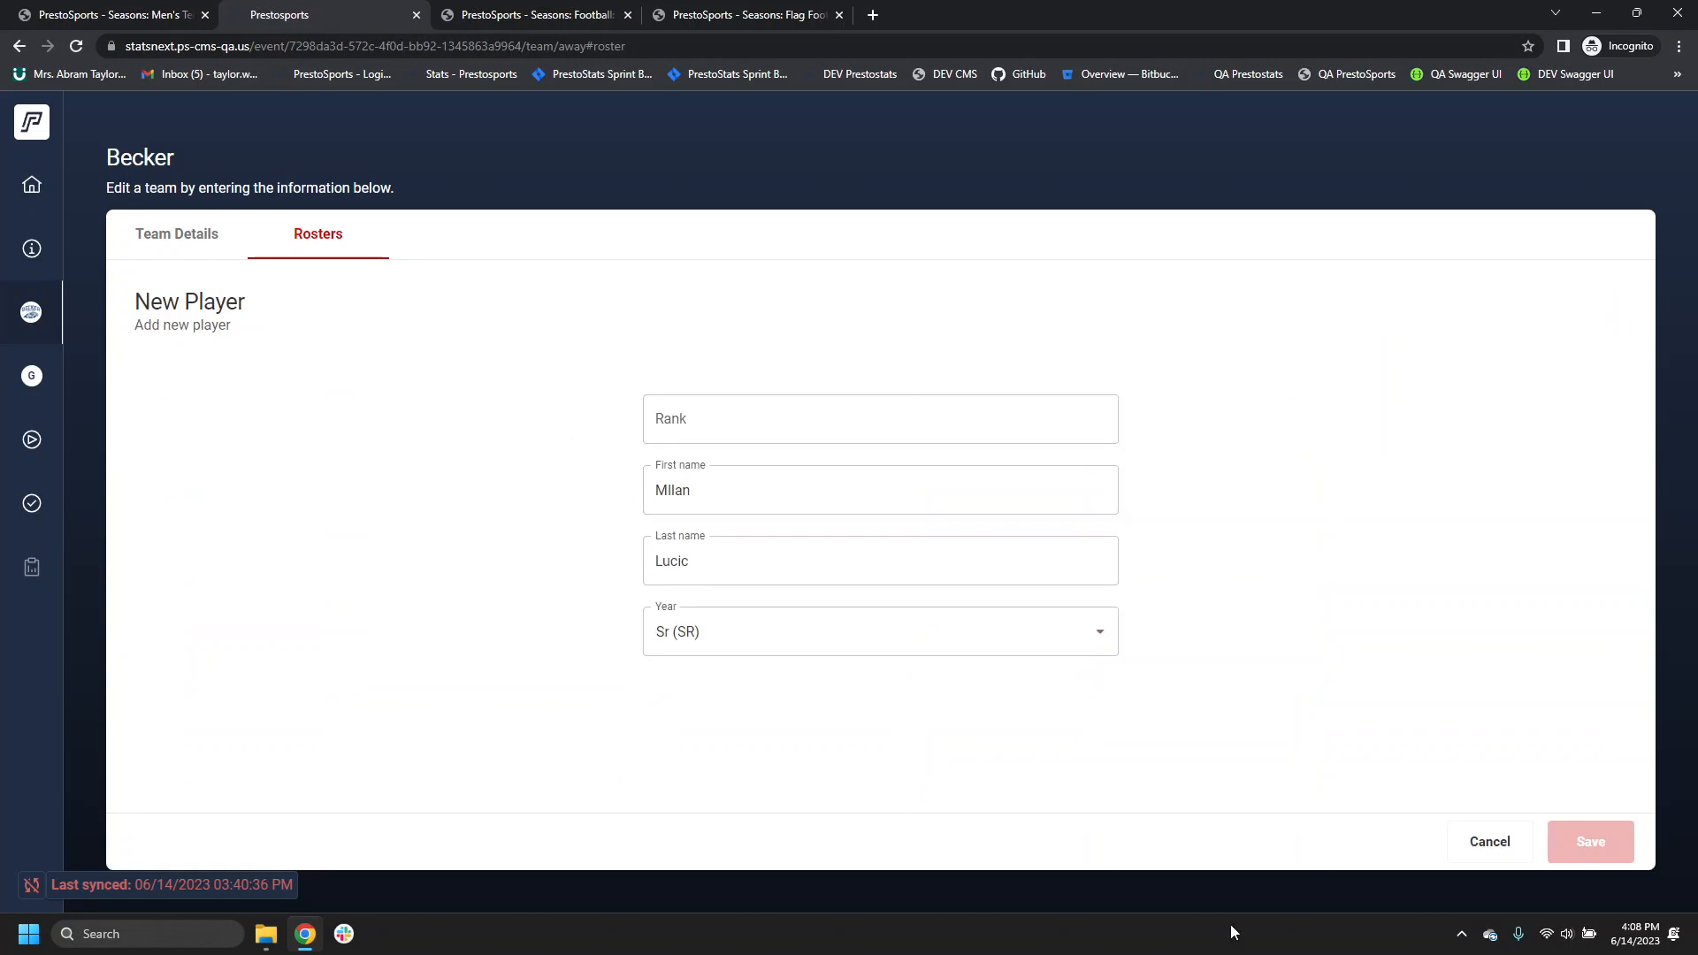
click(1495, 842)
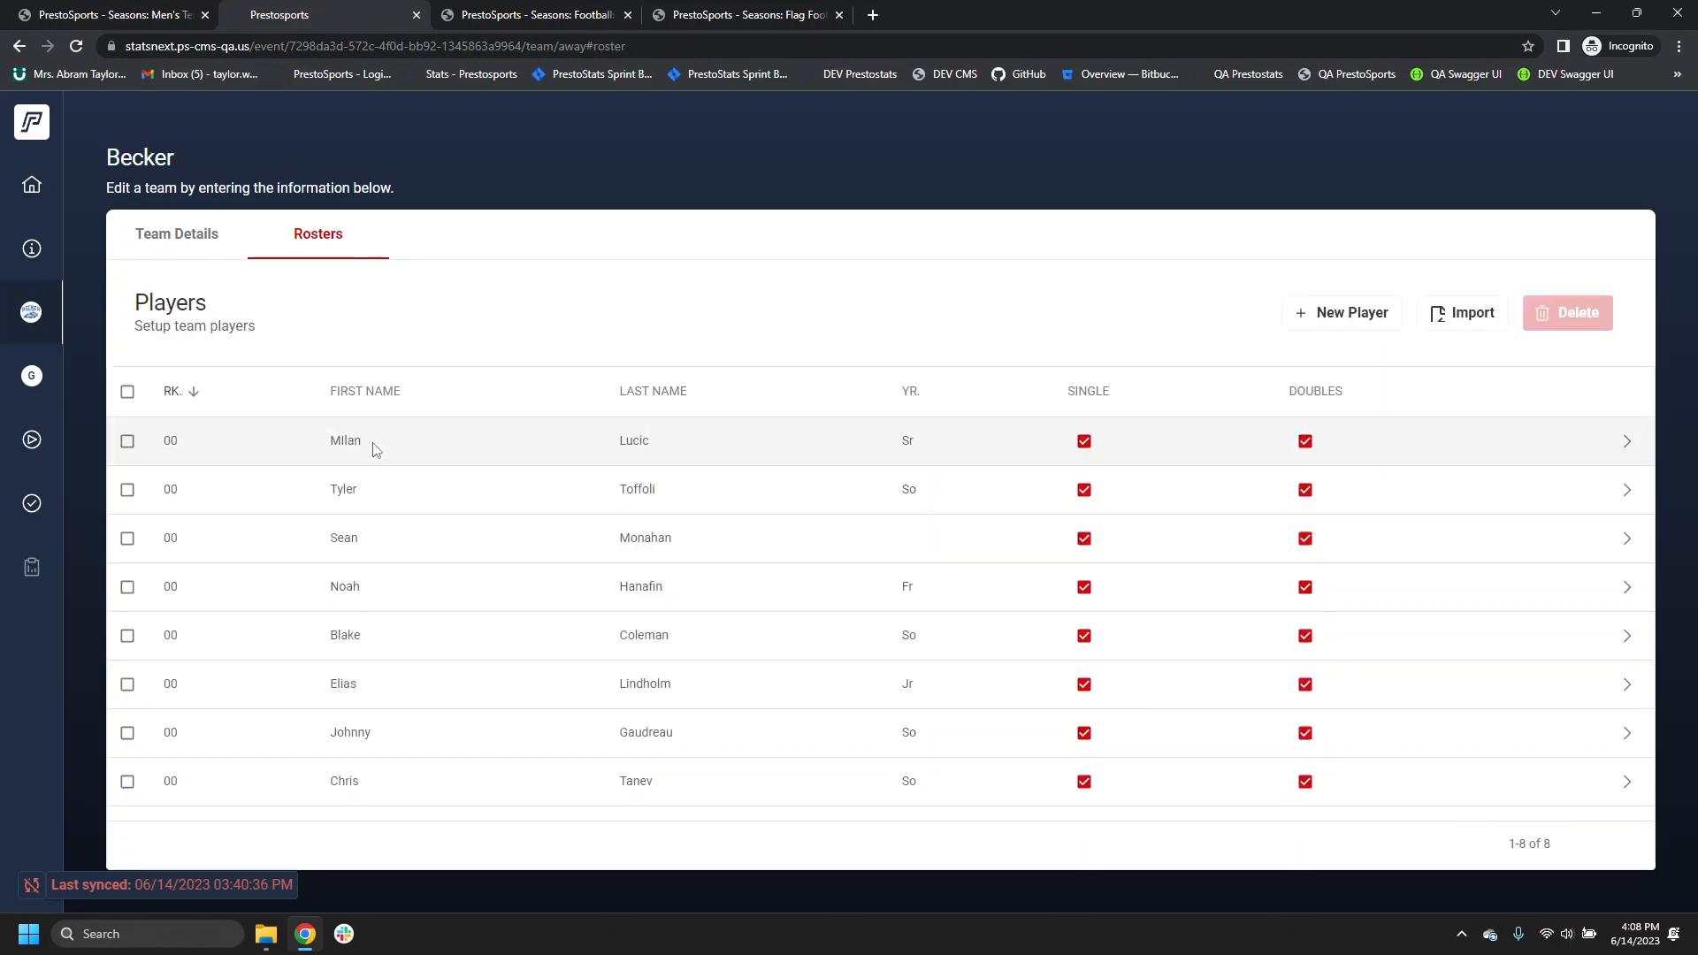
click(27, 454)
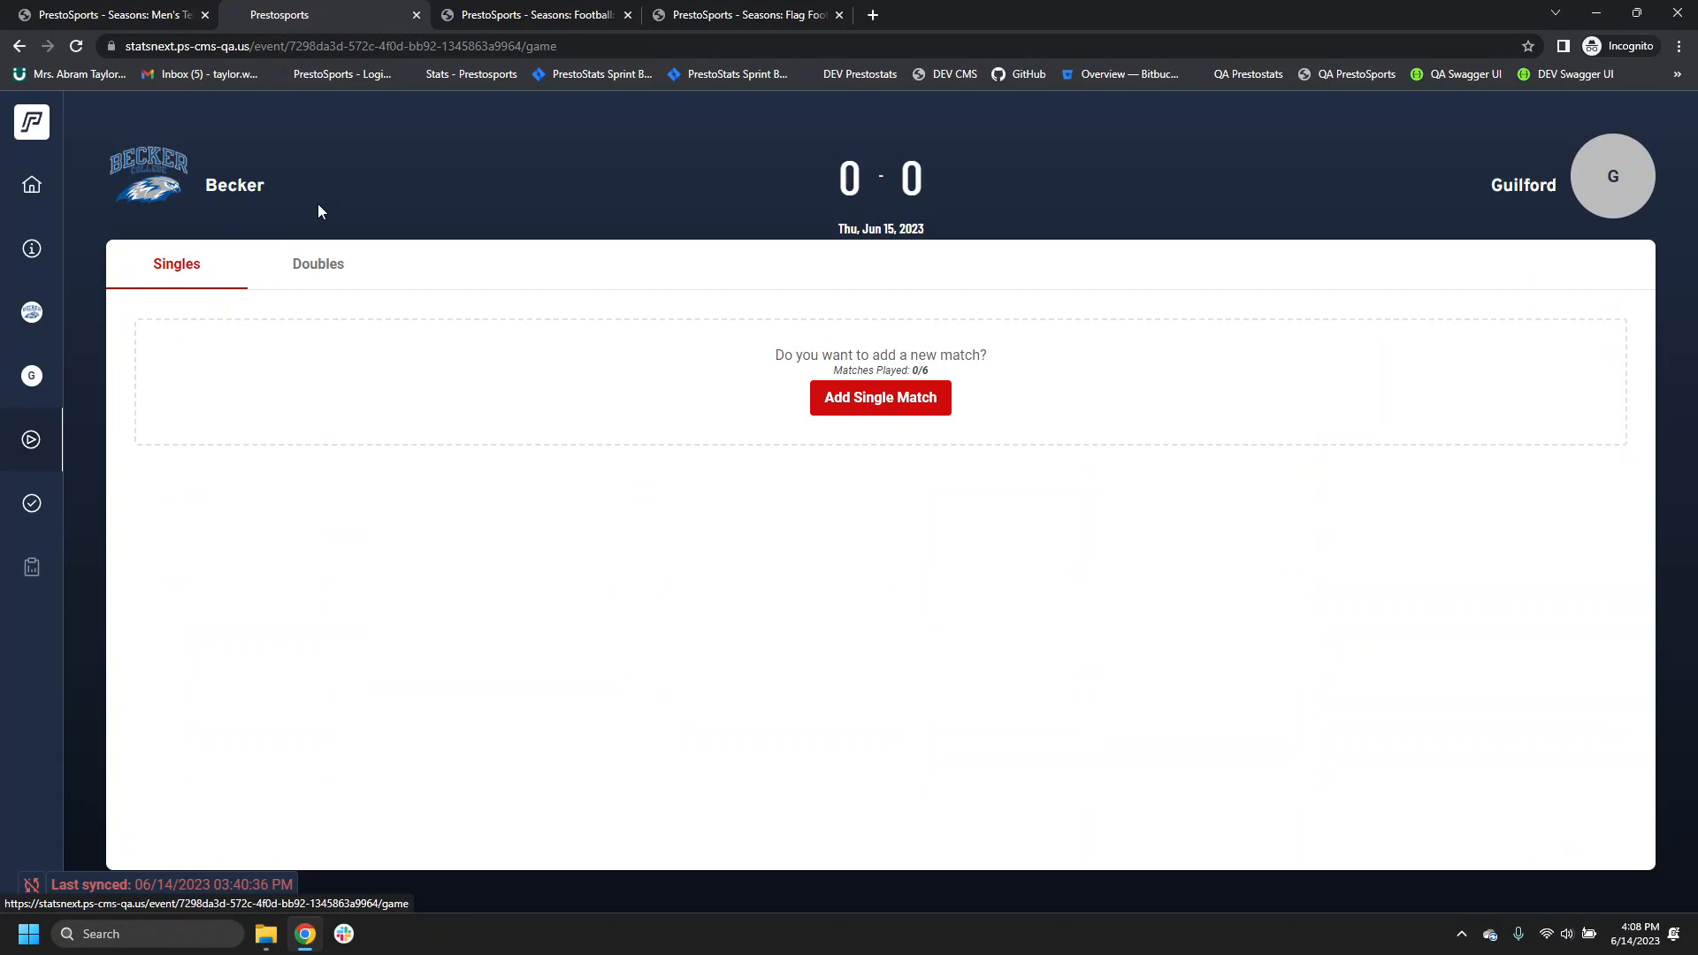
click(880, 407)
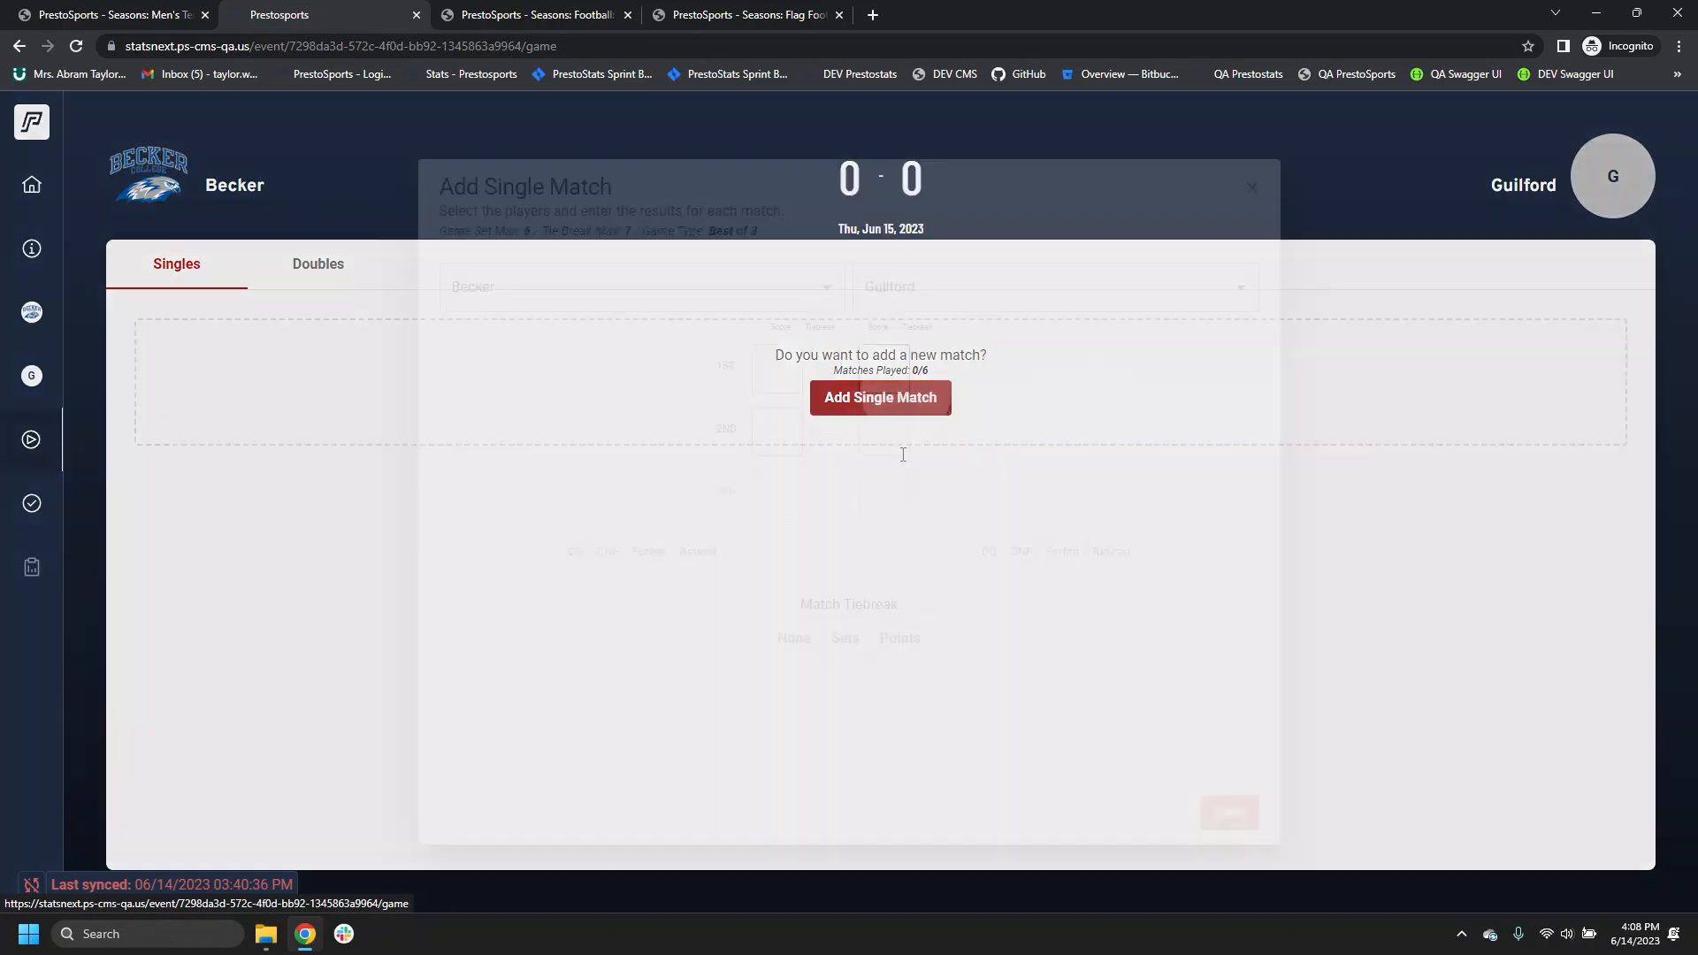
click(779, 305)
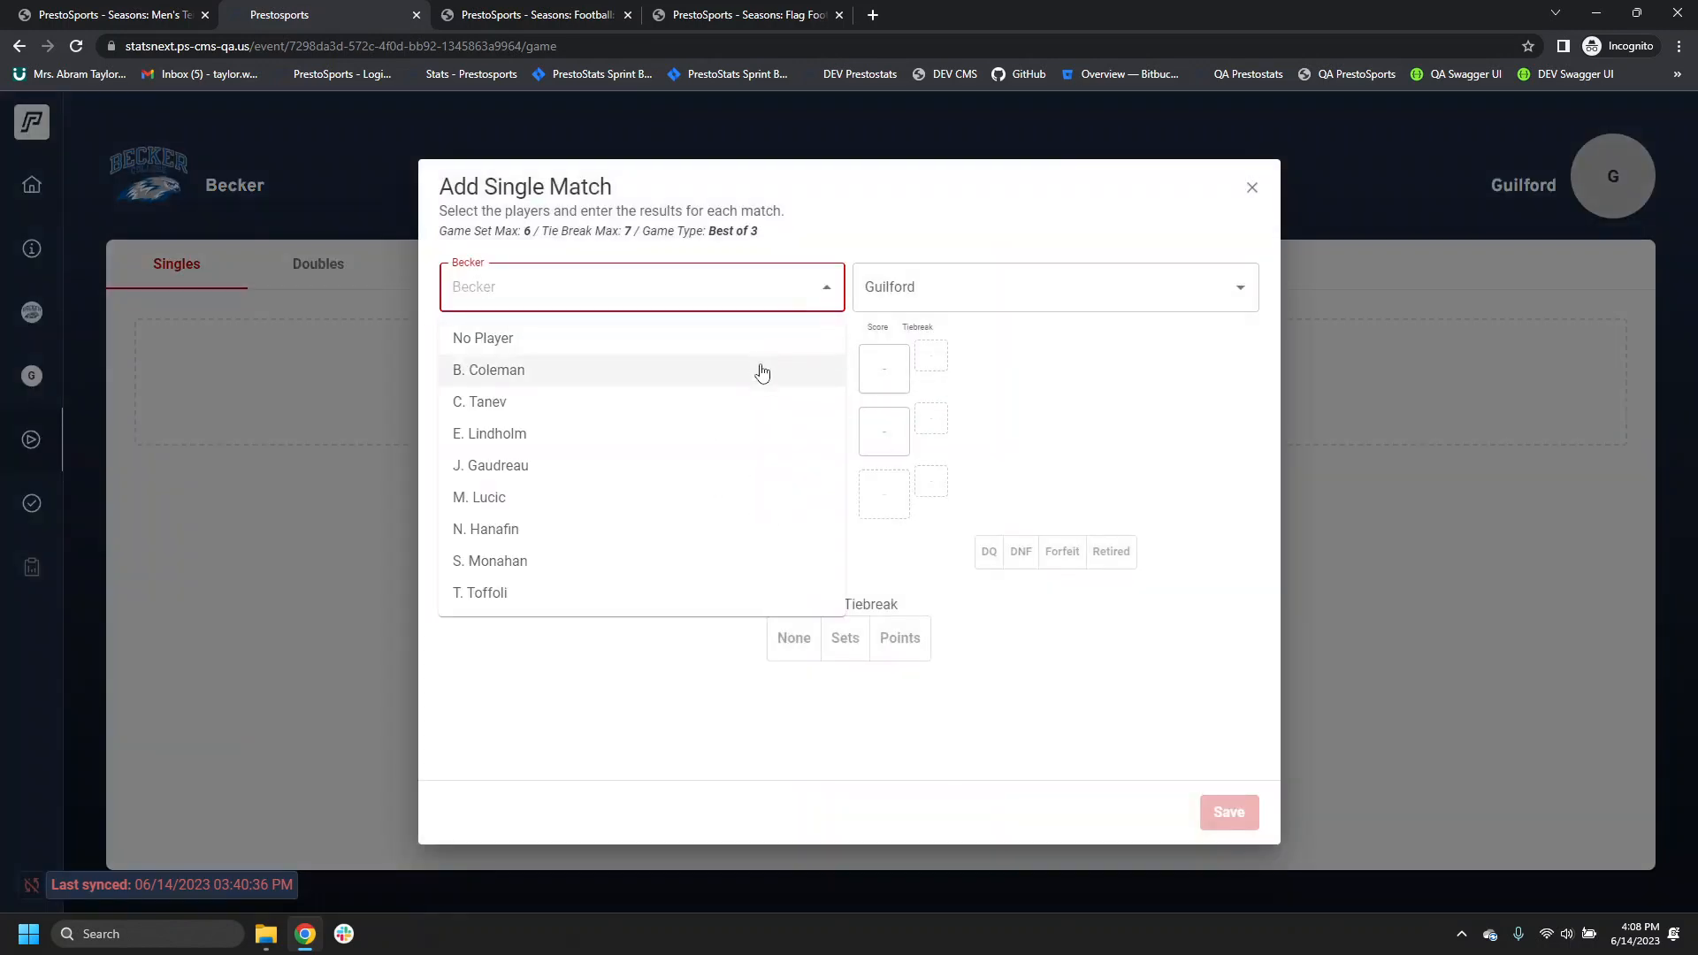
click(731, 435)
click(952, 285)
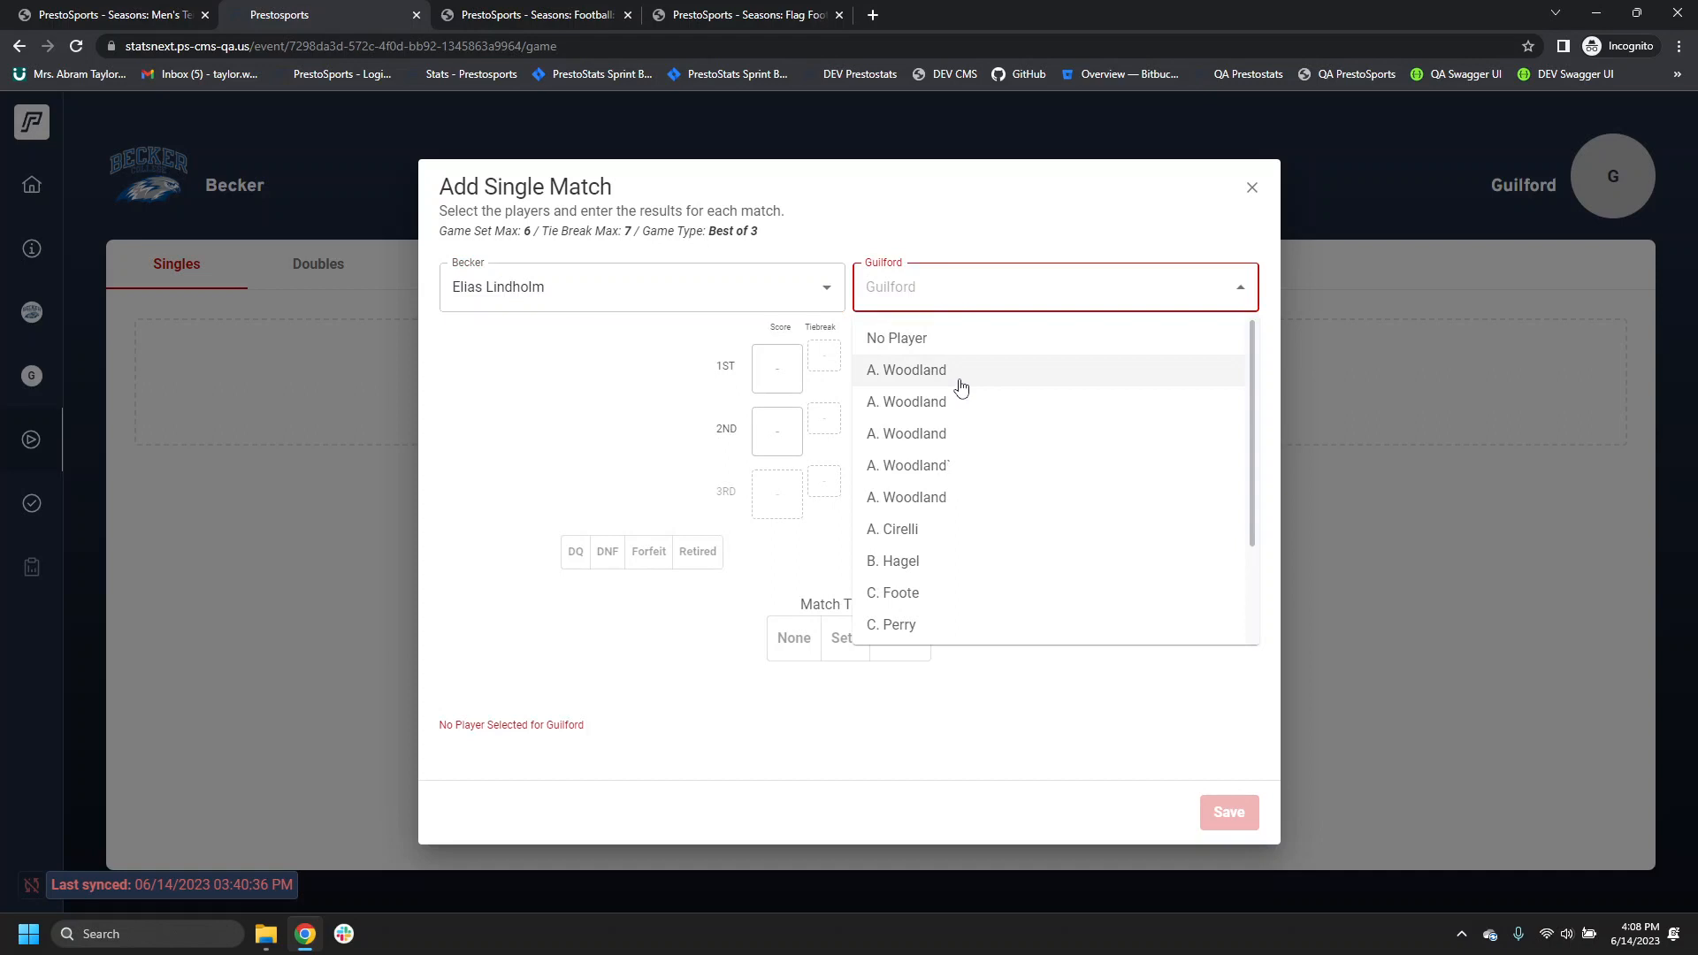
click(957, 378)
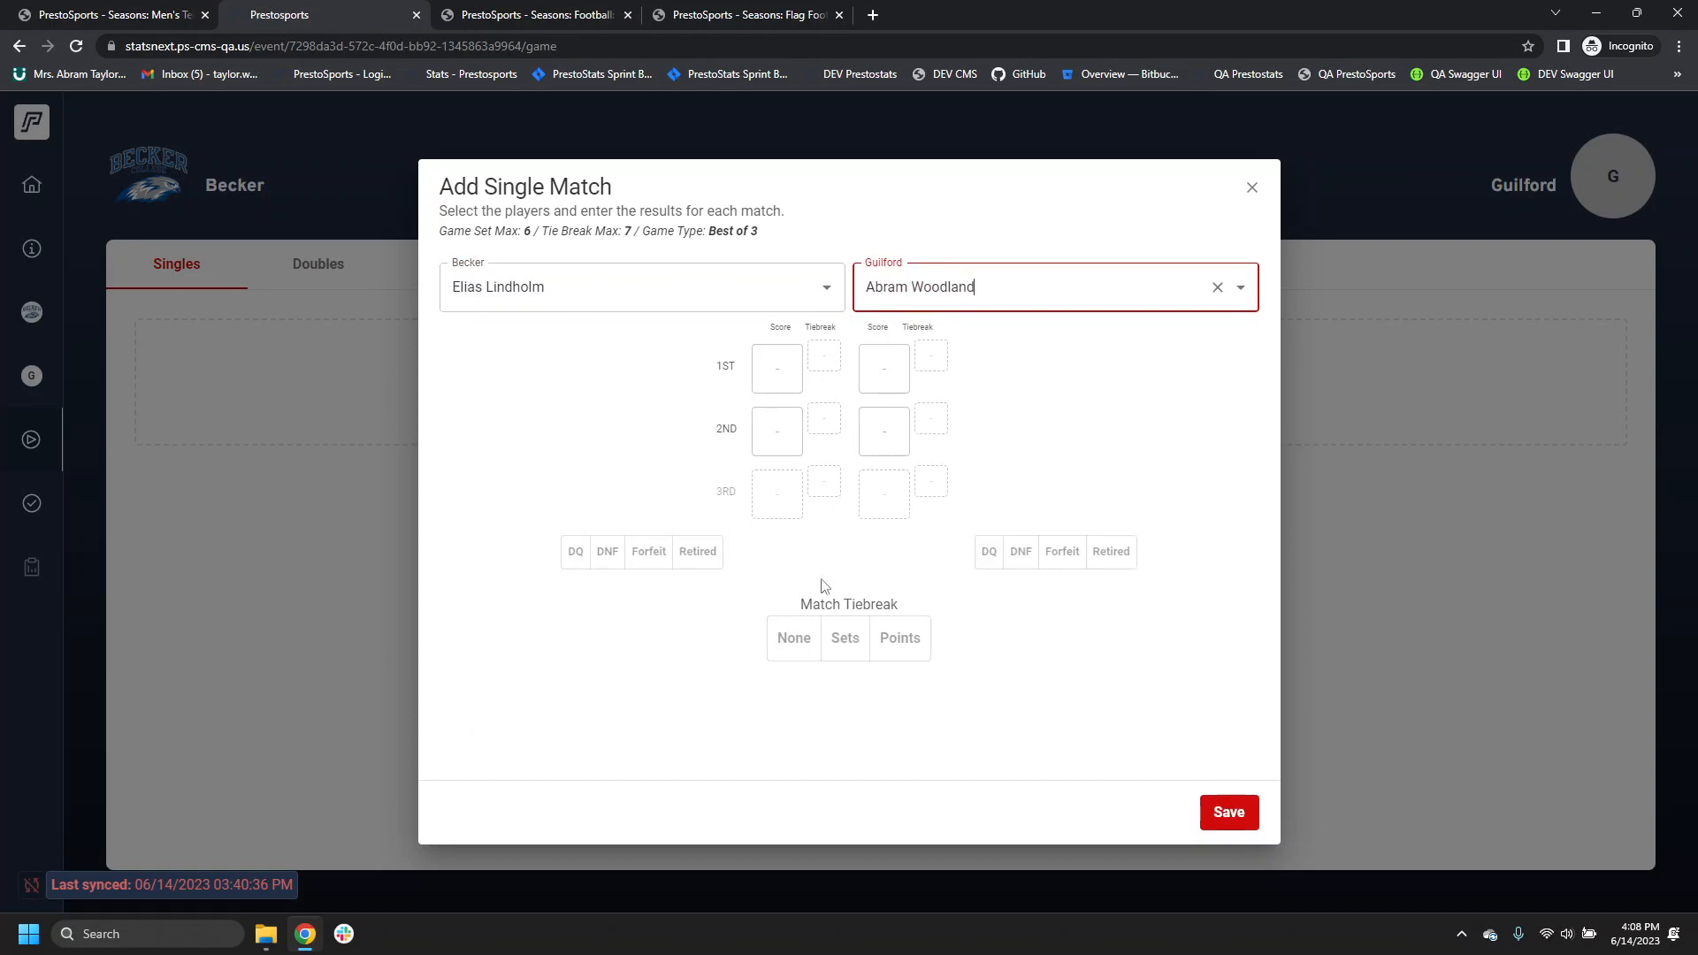
click(1017, 303)
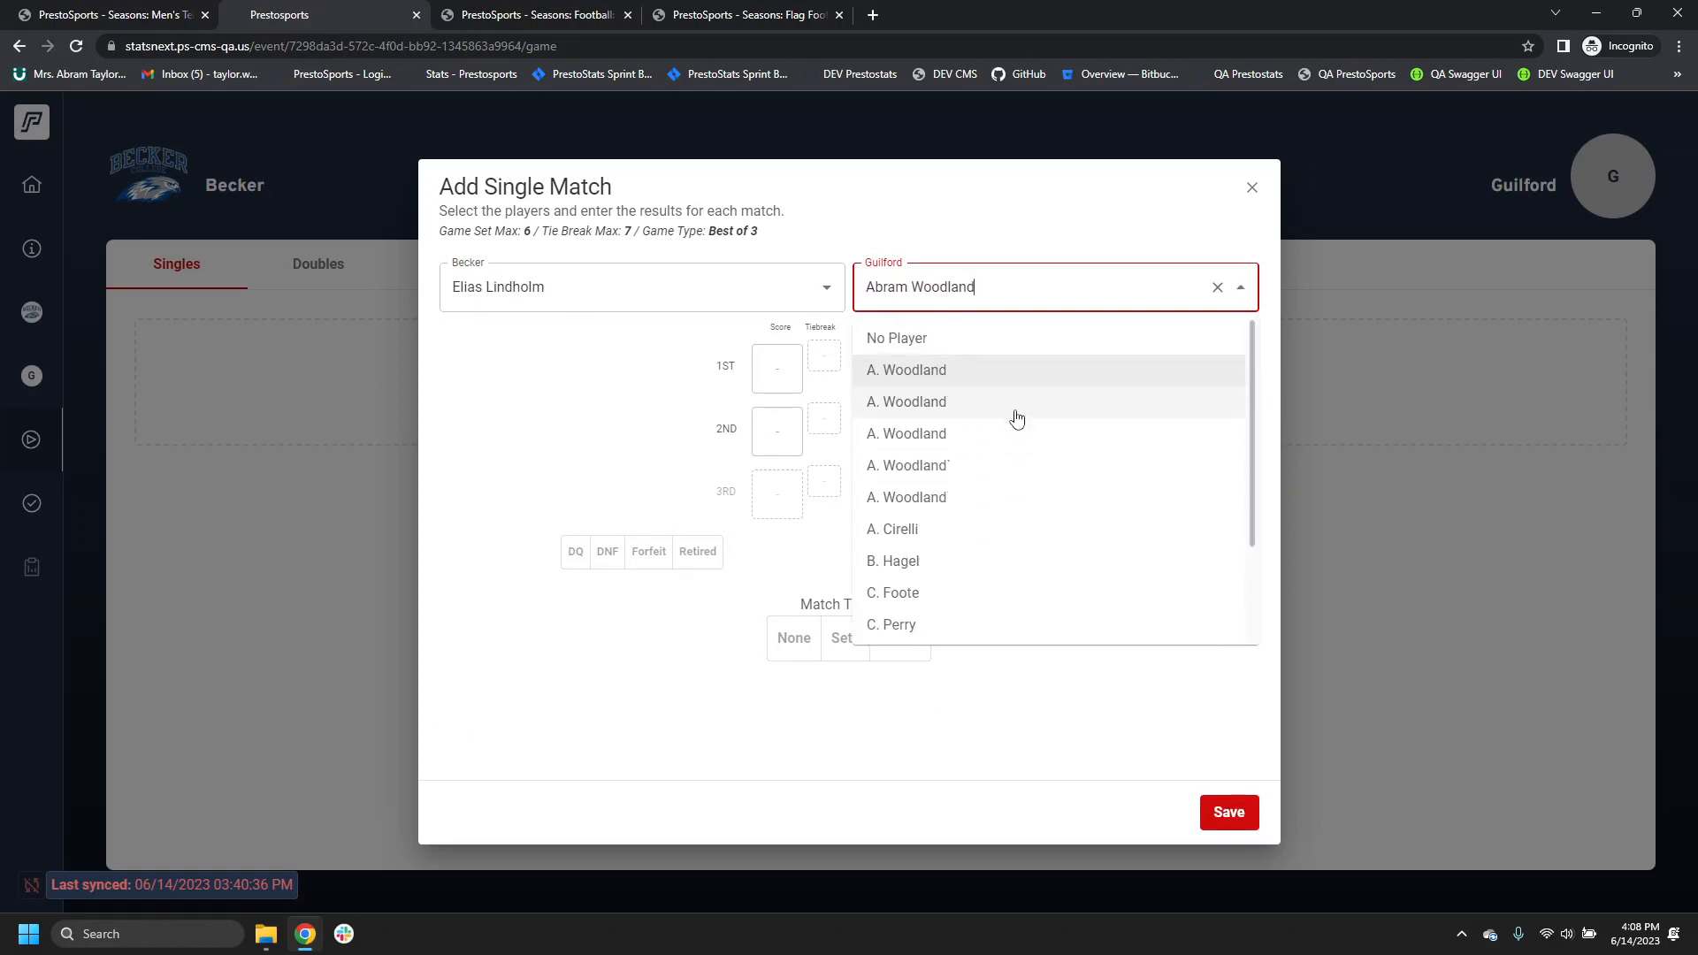
click(198, 512)
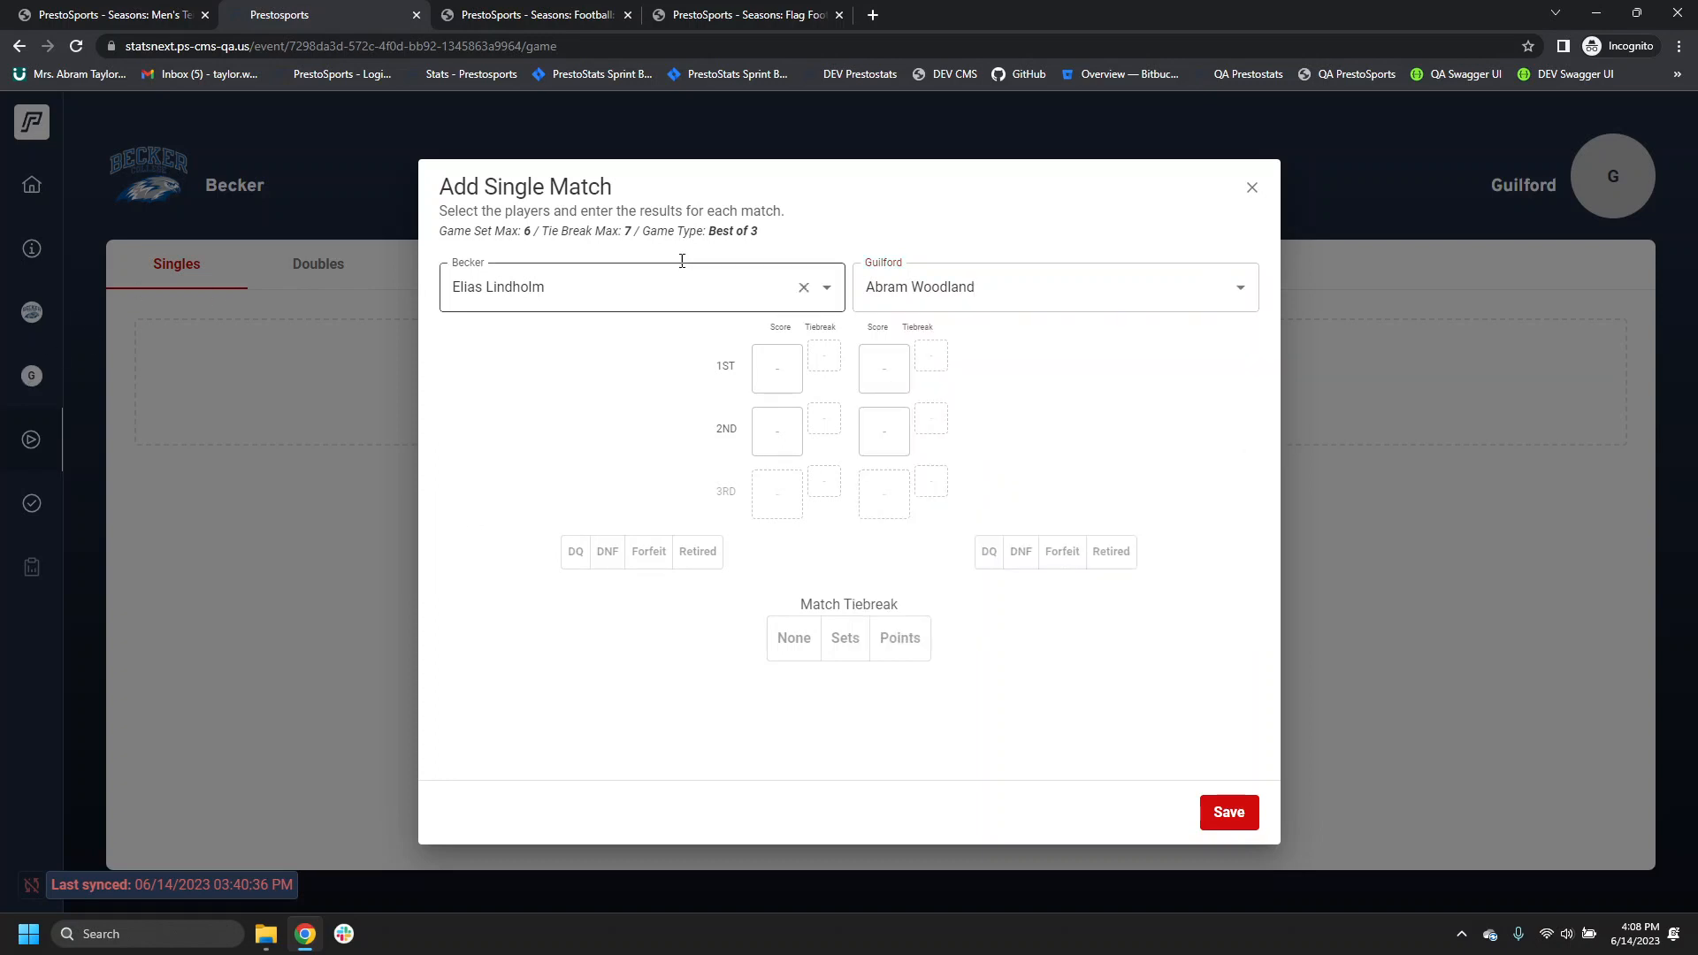
click(1252, 188)
Step: Delete the five duplicate entries of the same repeated player from the Guilford roster
click(31, 376)
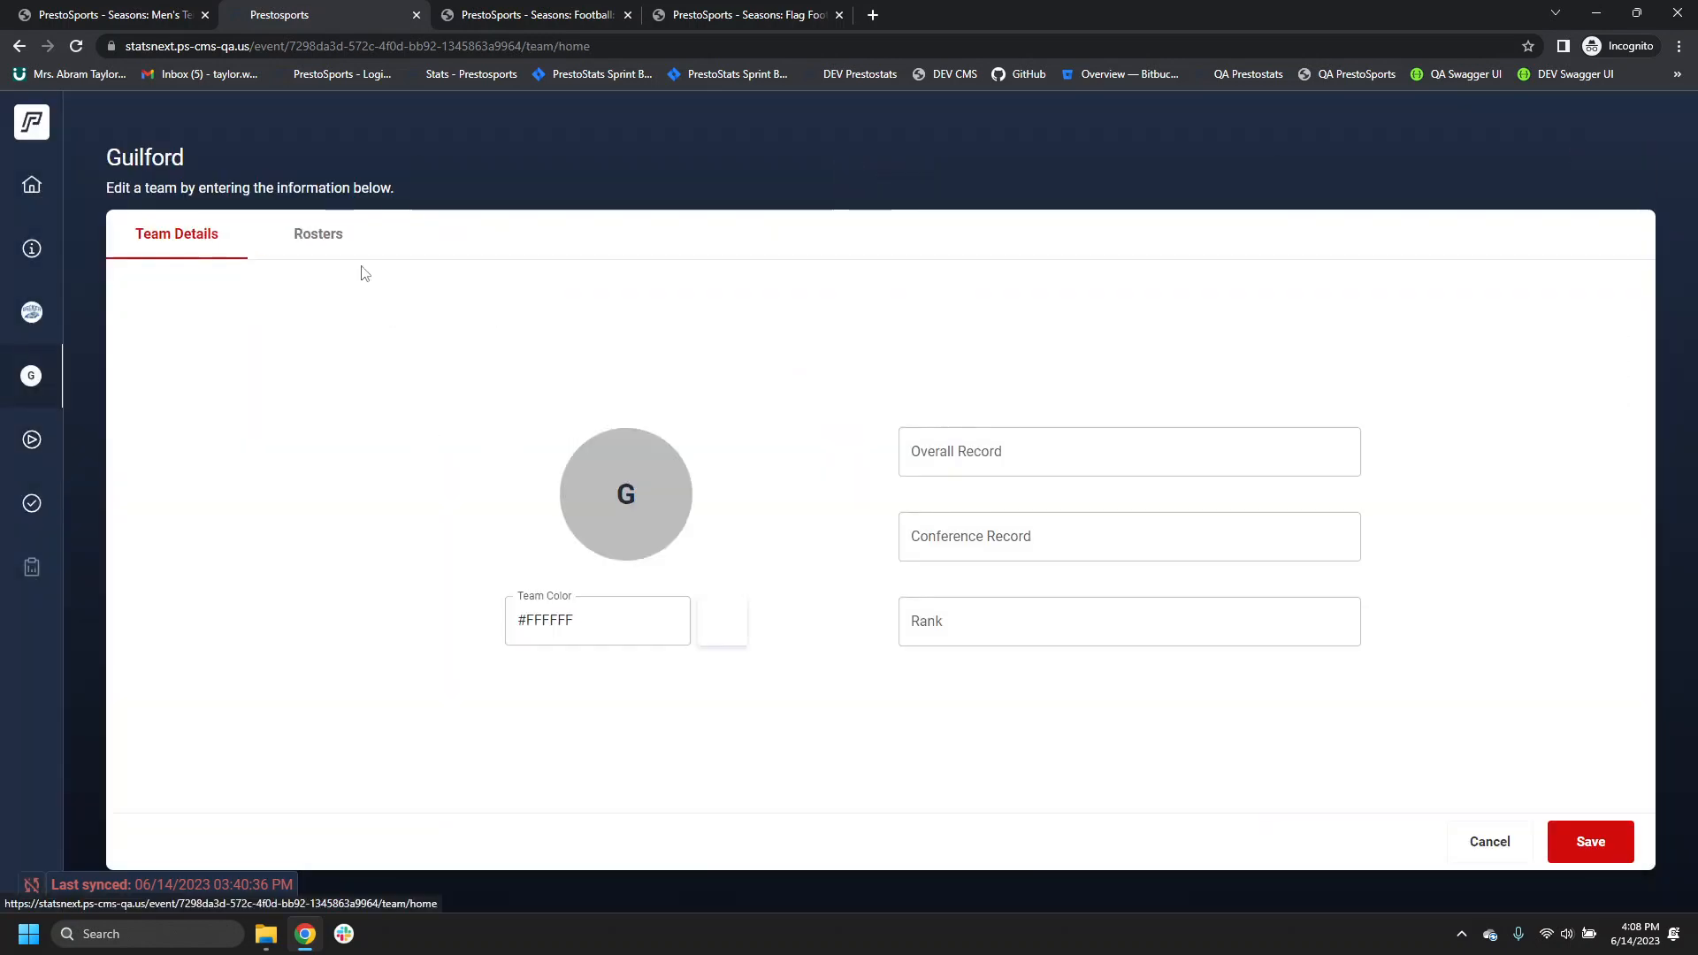
click(329, 237)
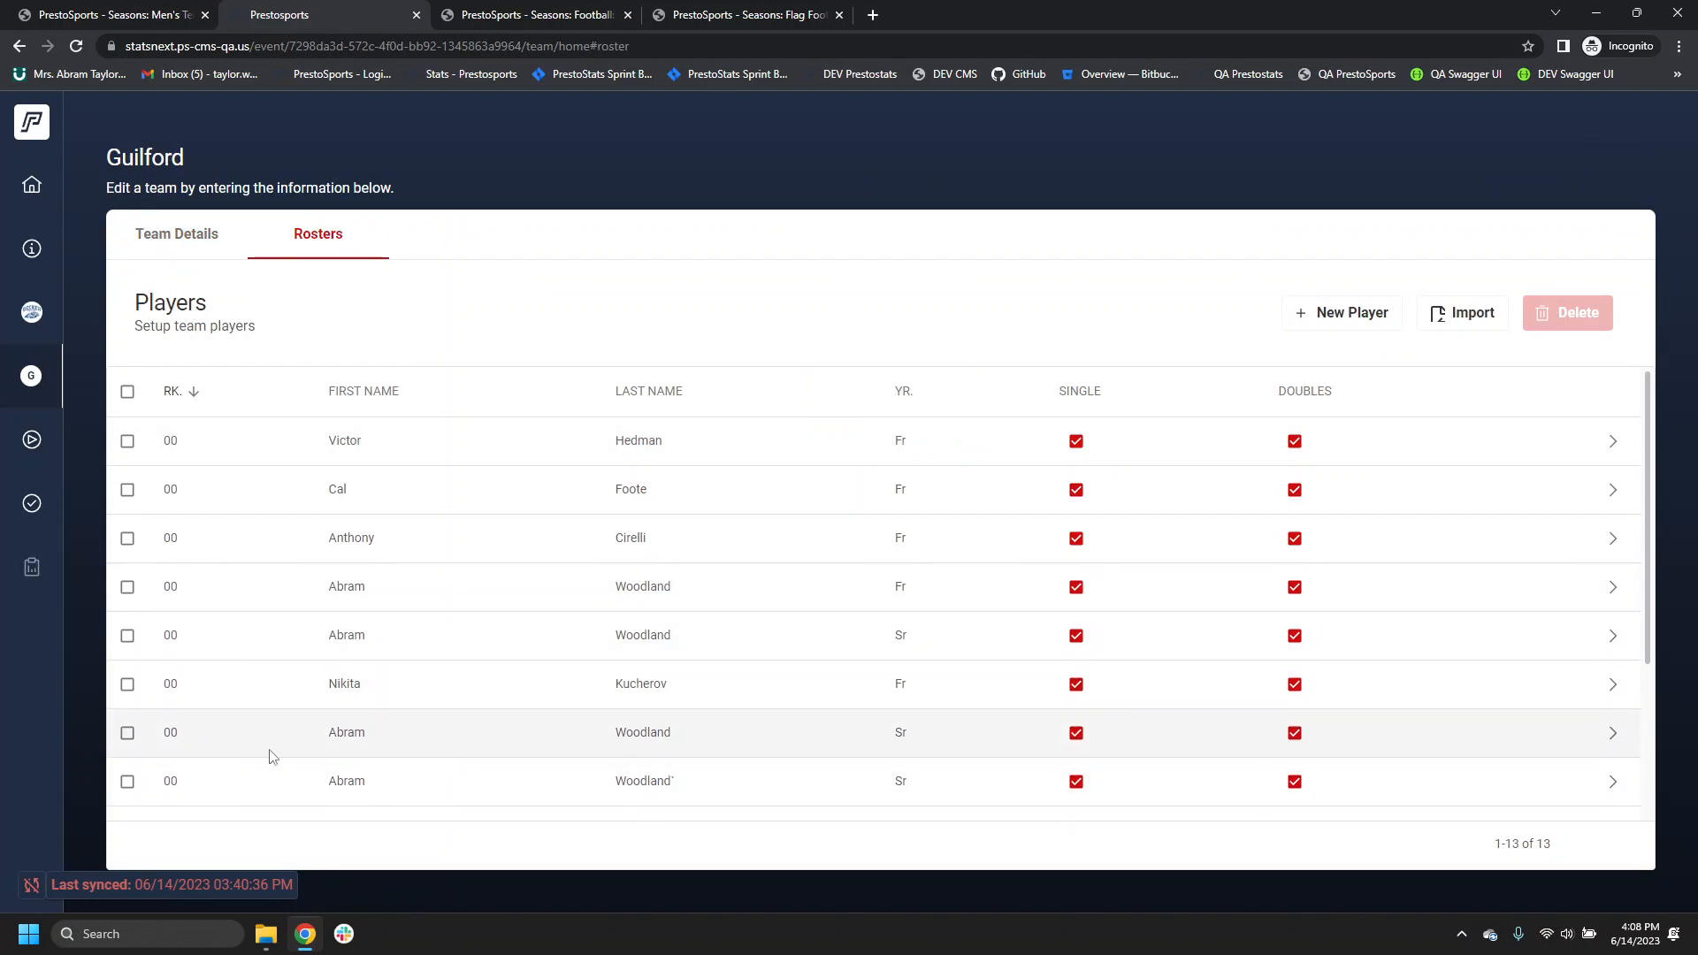
click(127, 733)
click(128, 781)
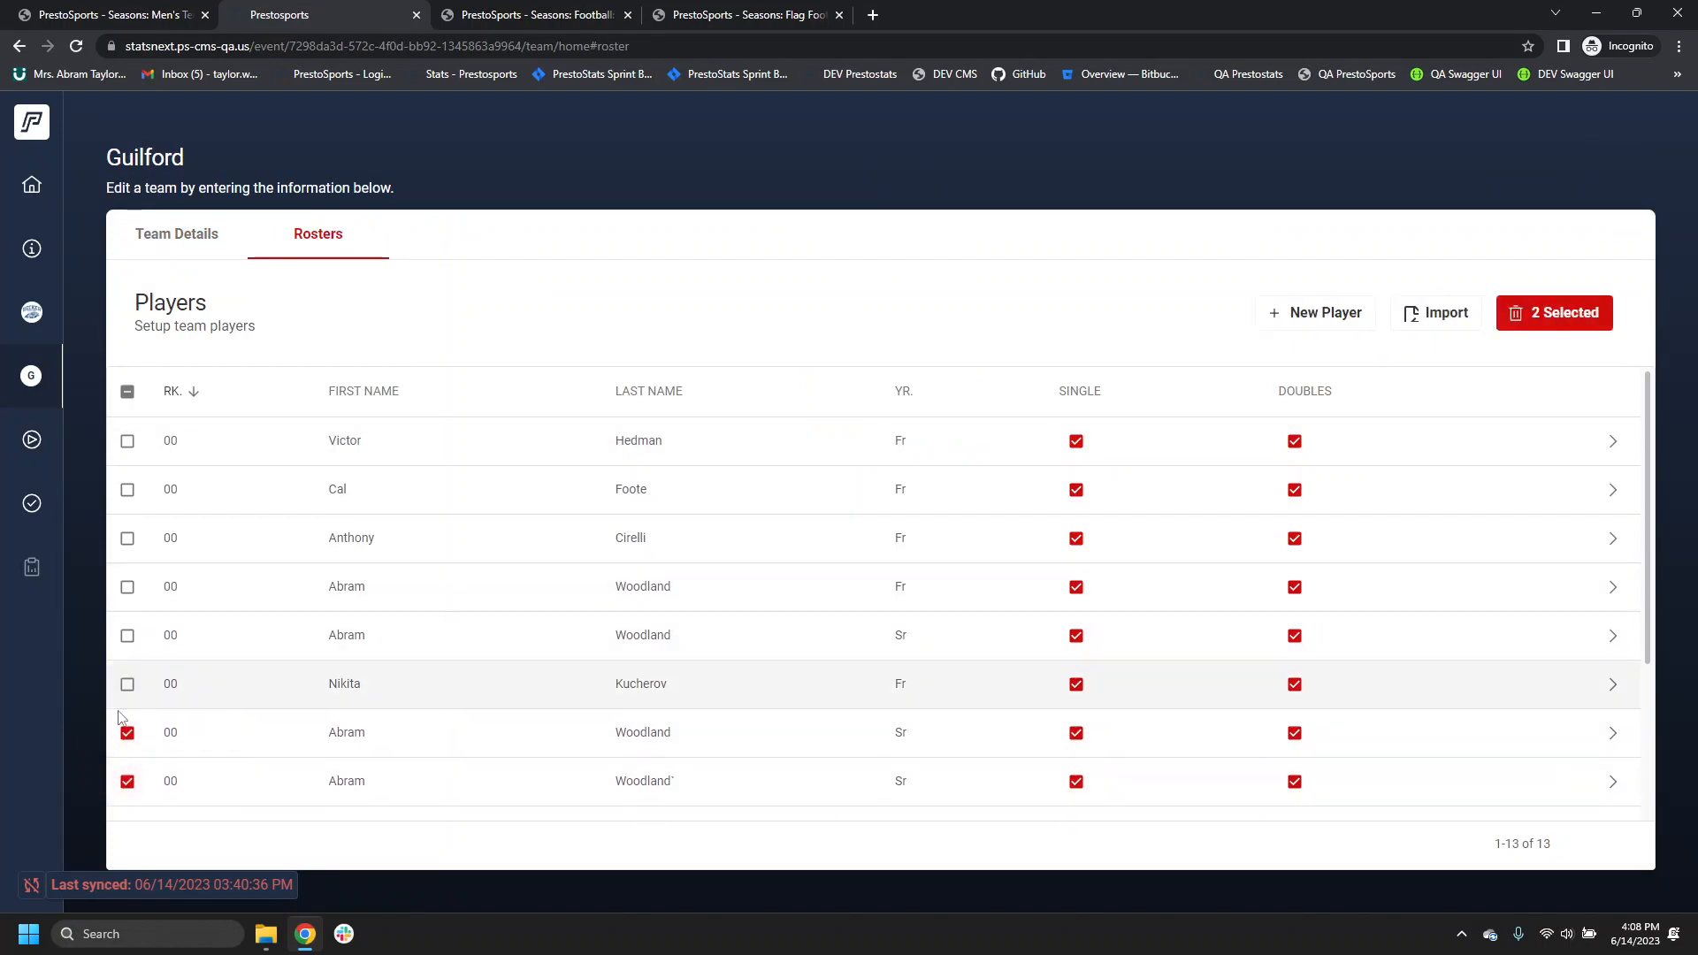
click(127, 635)
click(127, 586)
scroll(219, 670, down, 2)
scroll(219, 671, down, 2)
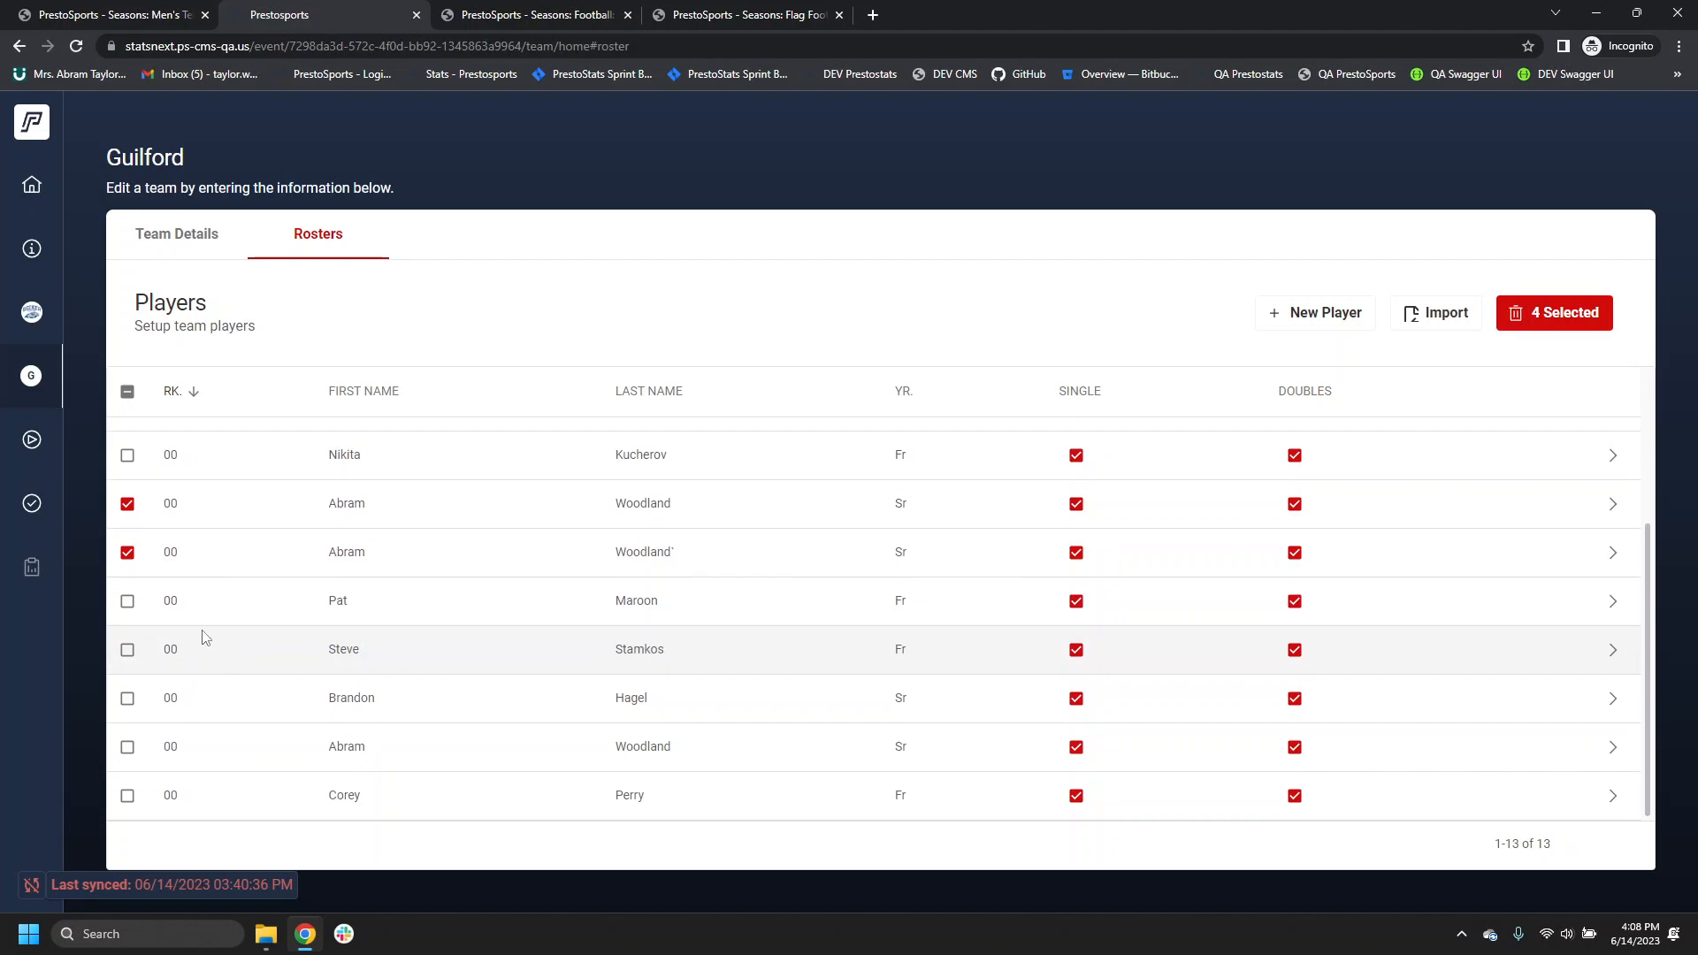
click(118, 753)
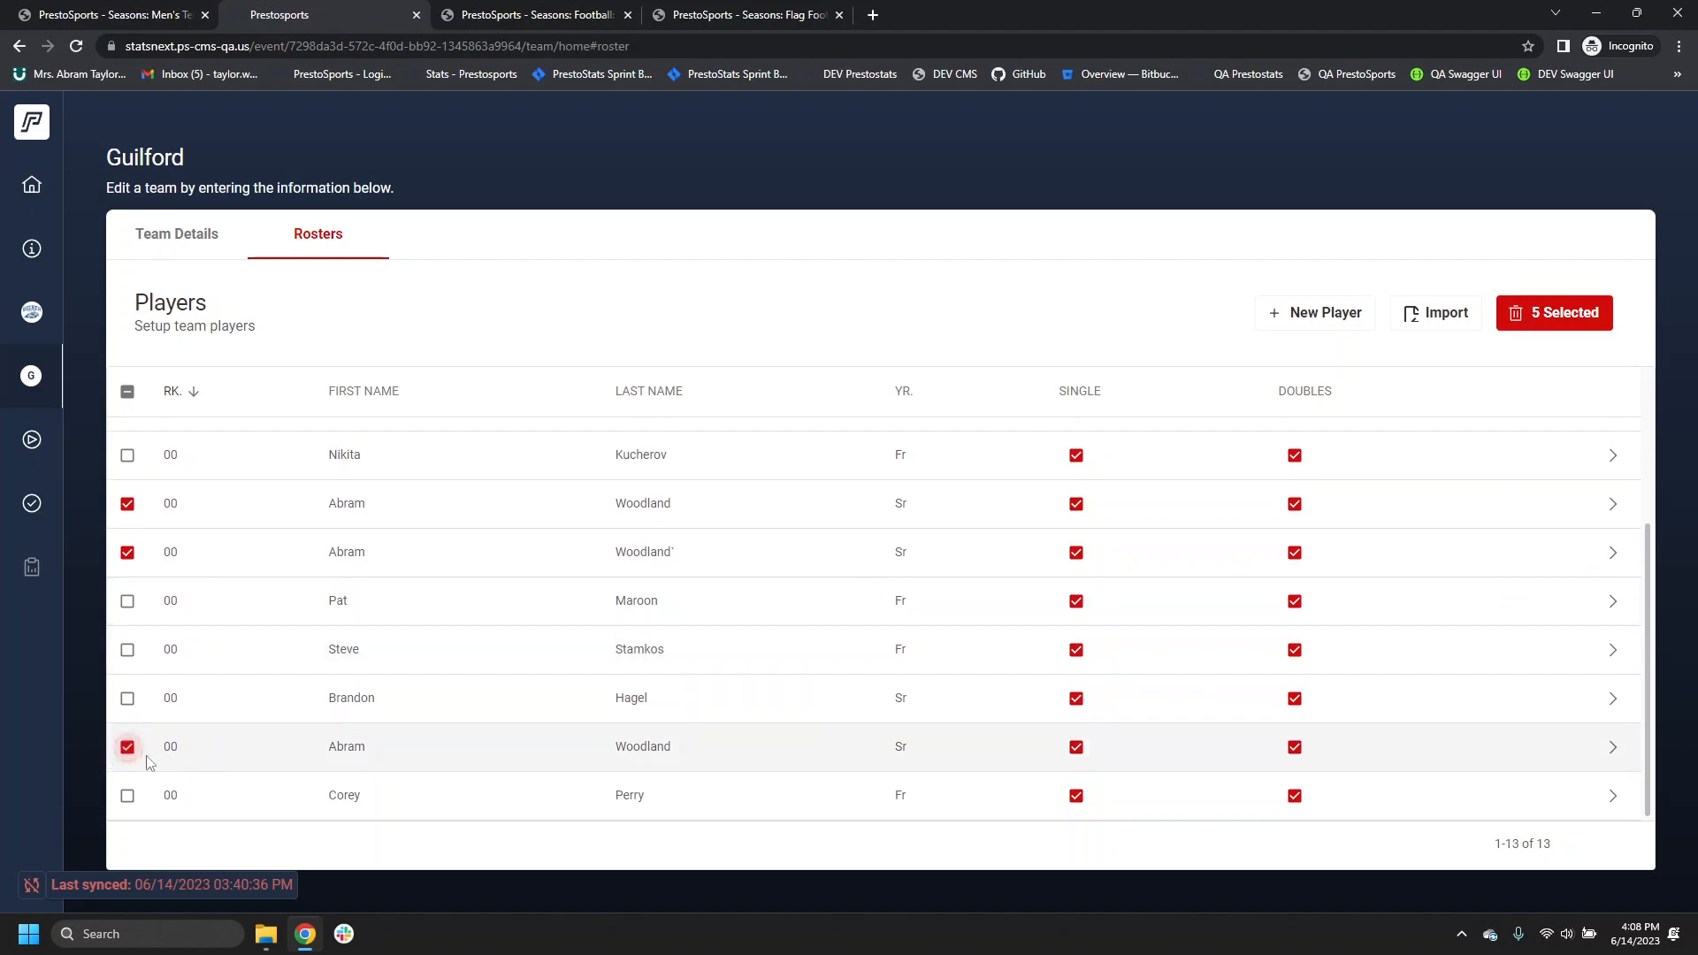
click(1572, 319)
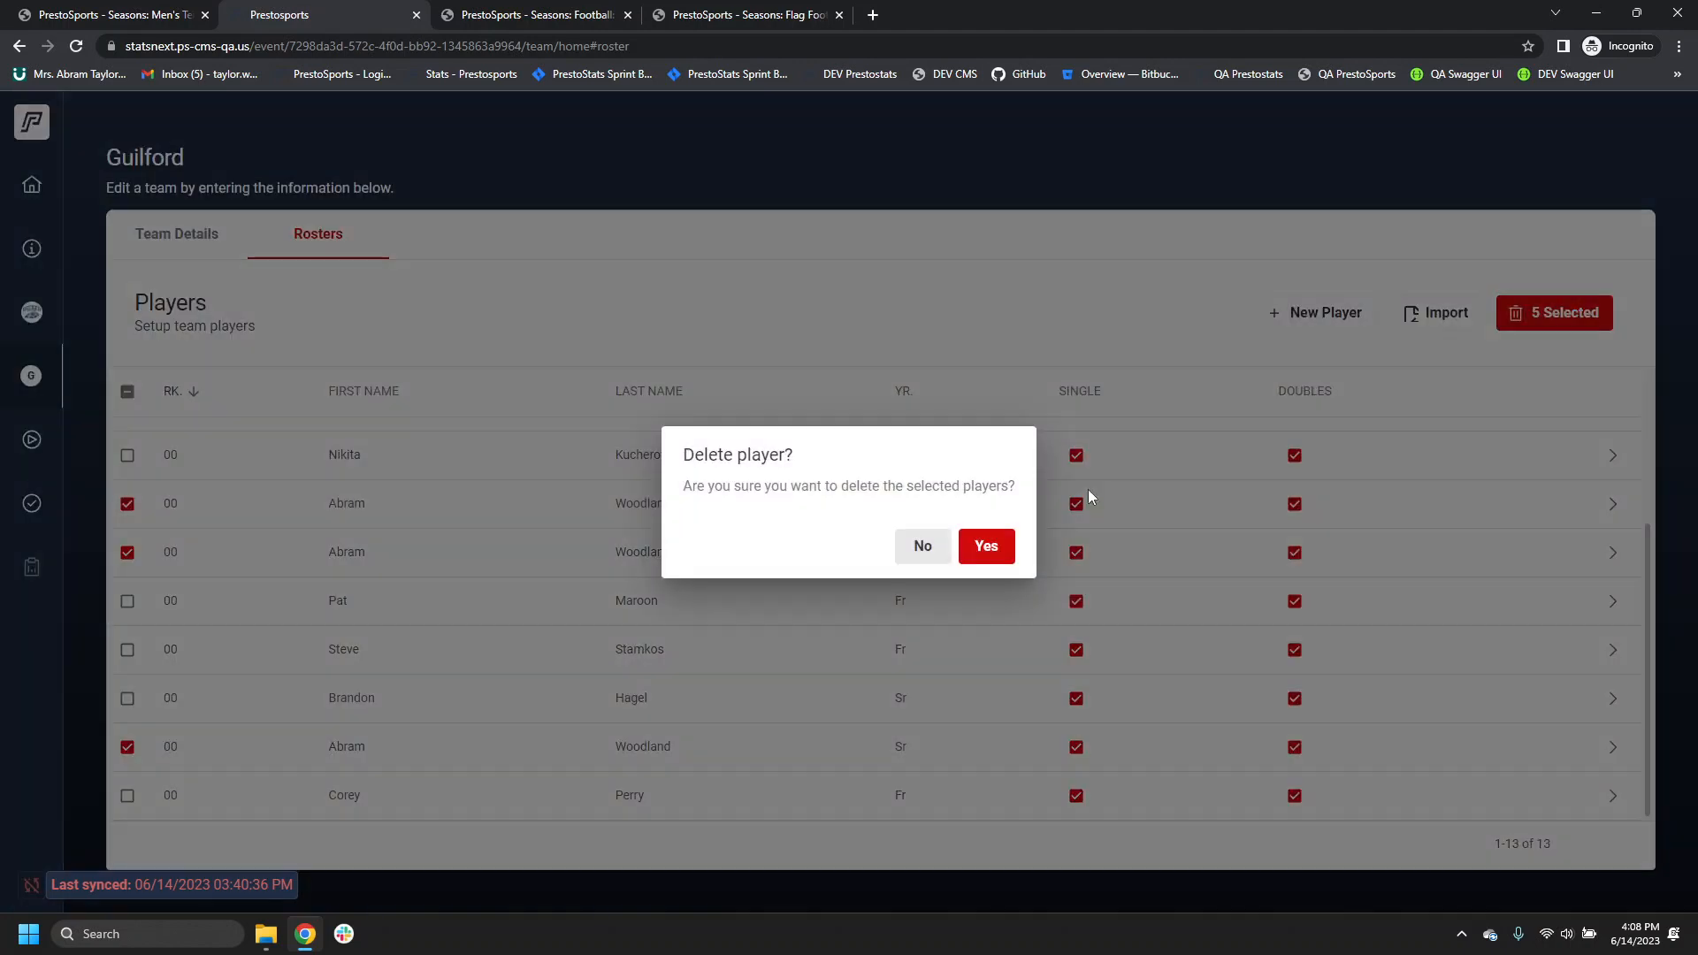
click(987, 545)
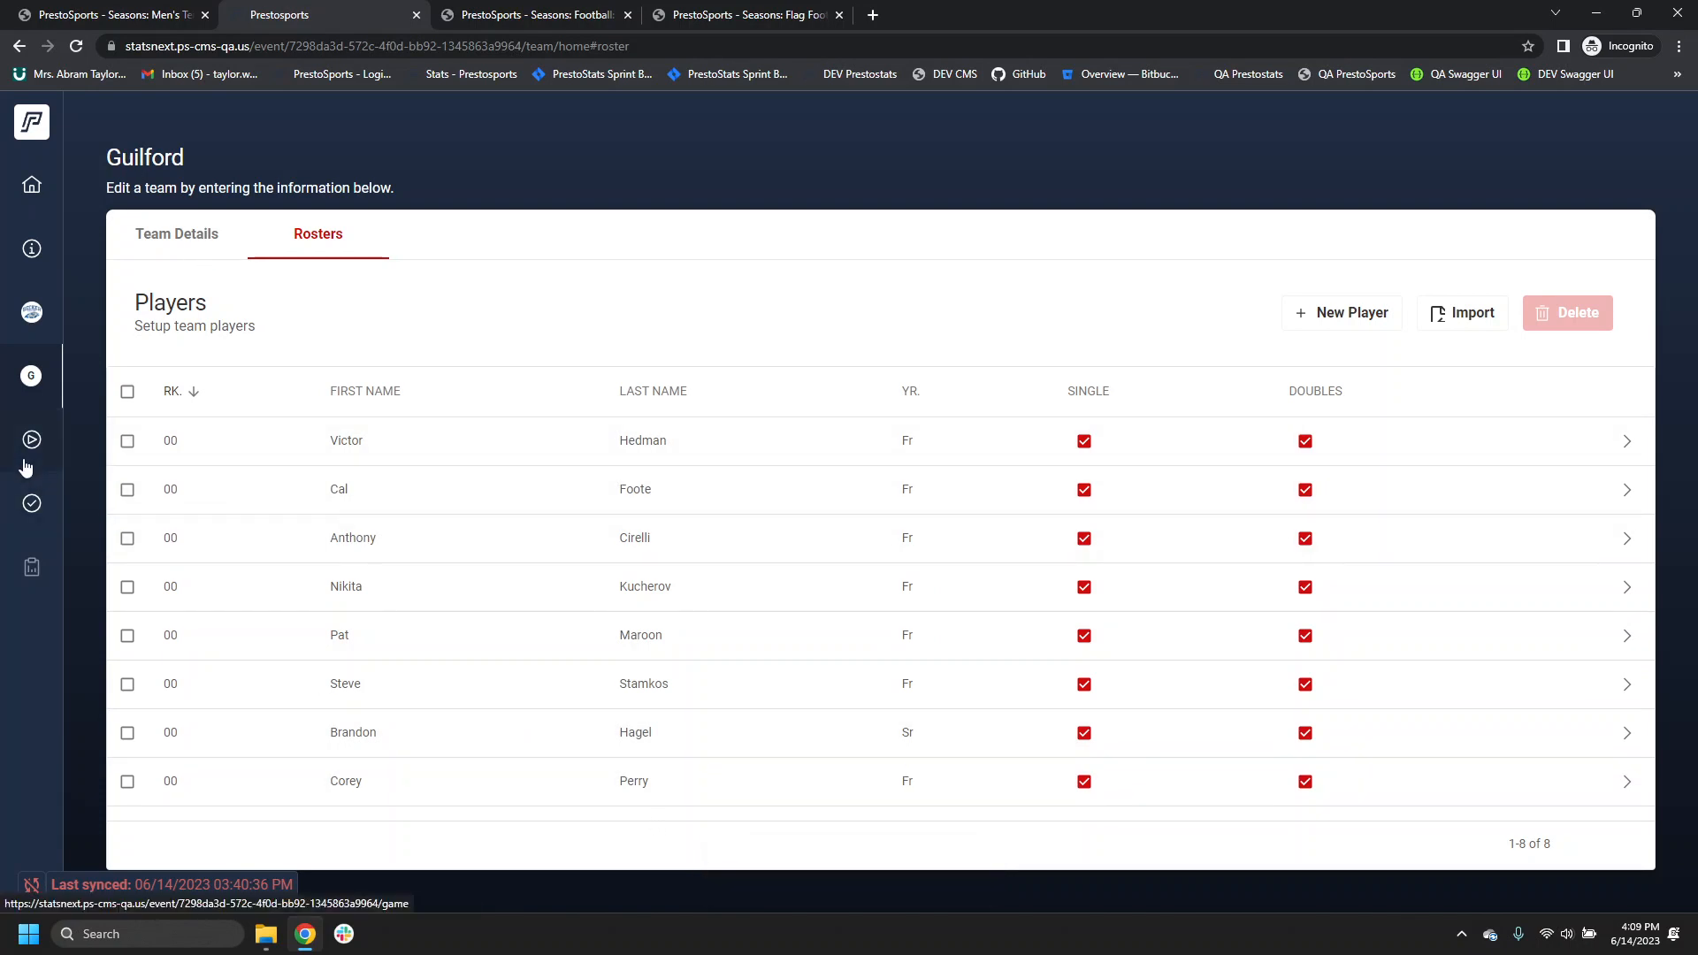
Step: Add a singles match pairing Becker's Johnny Gaudreau with Guilford's Anthony Cirelli
click(29, 468)
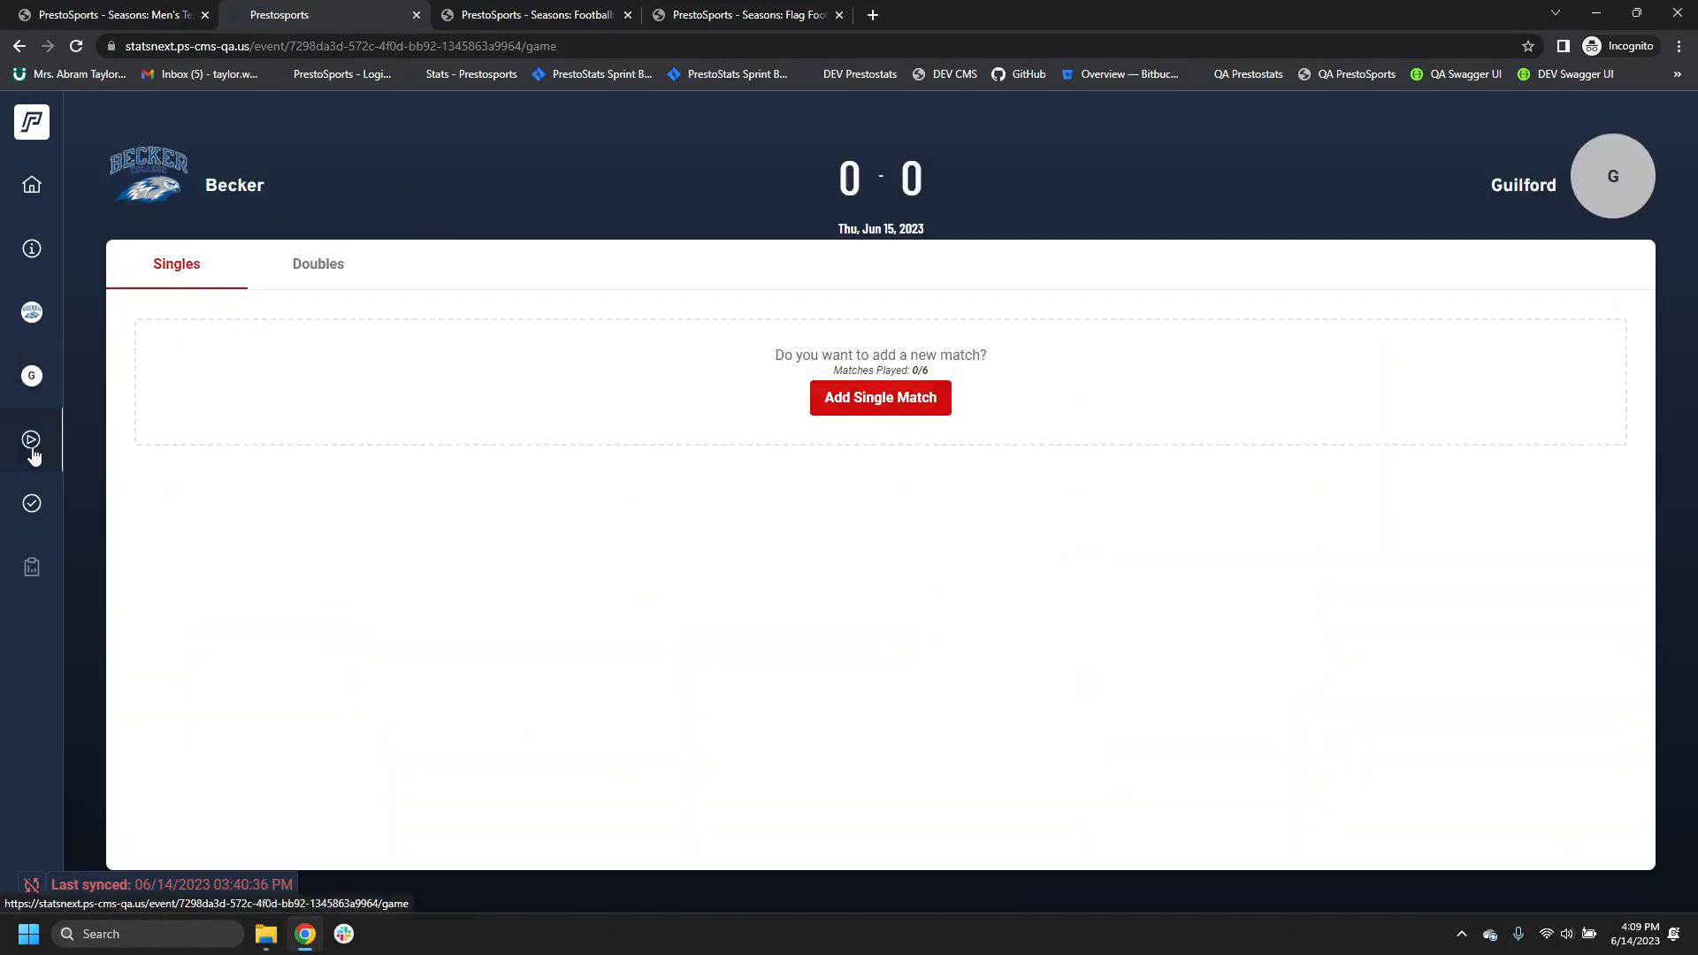
click(878, 396)
click(985, 295)
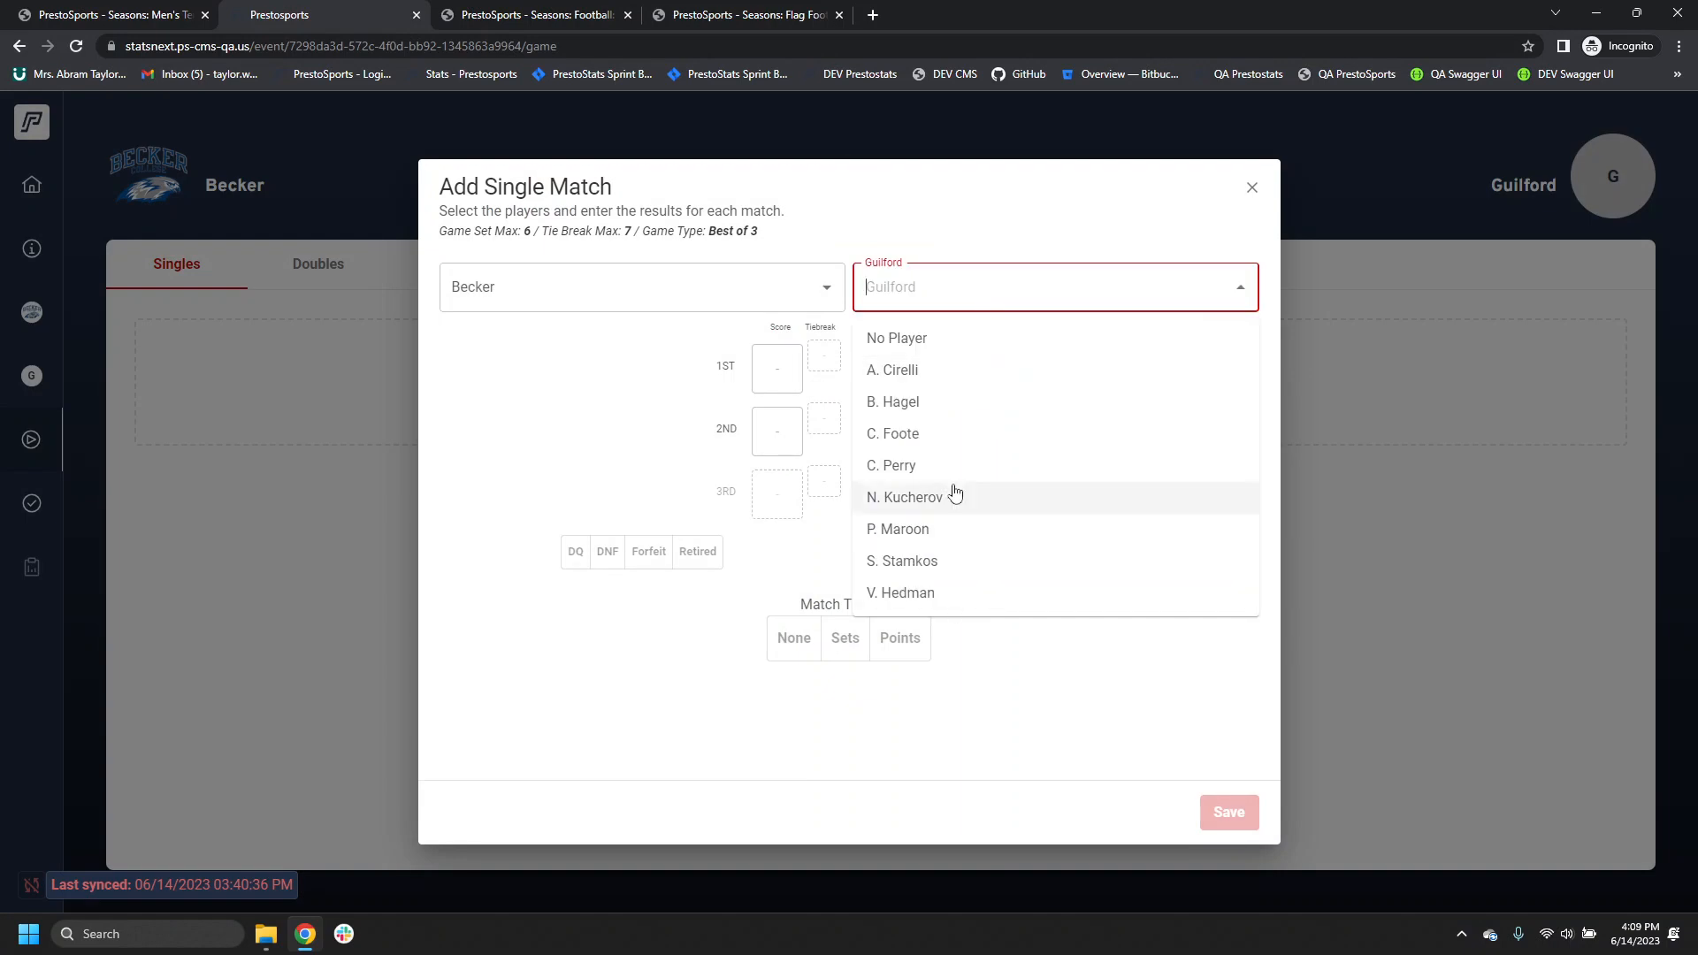
click(937, 371)
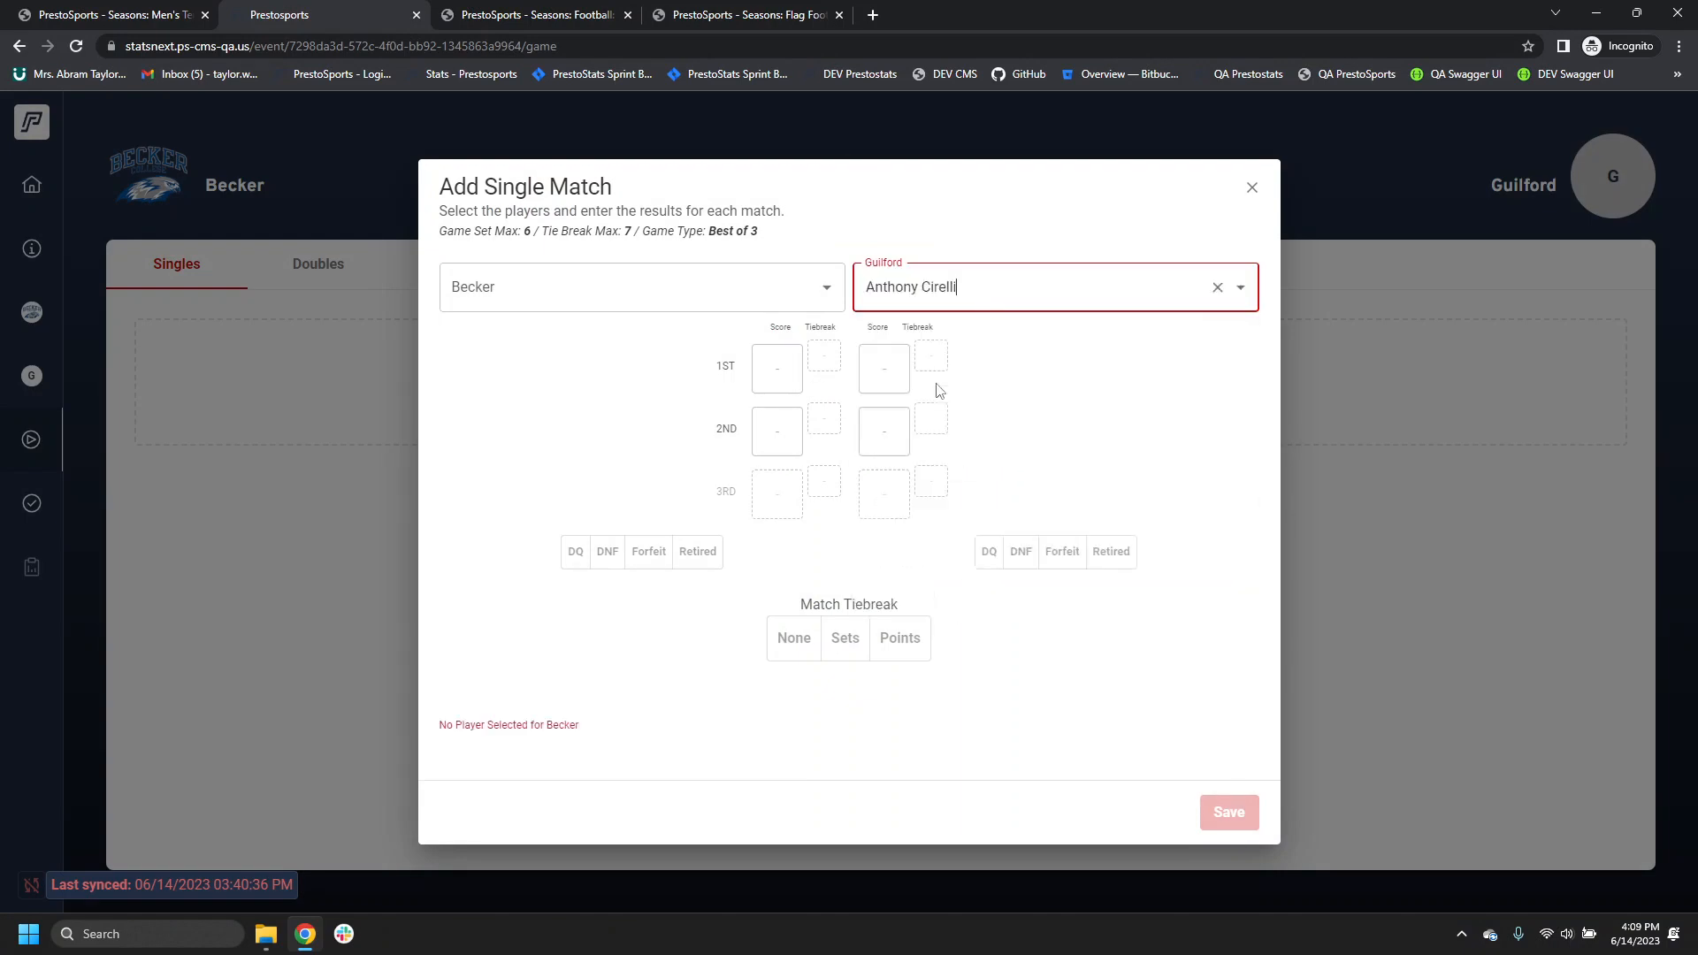
click(775, 298)
click(663, 463)
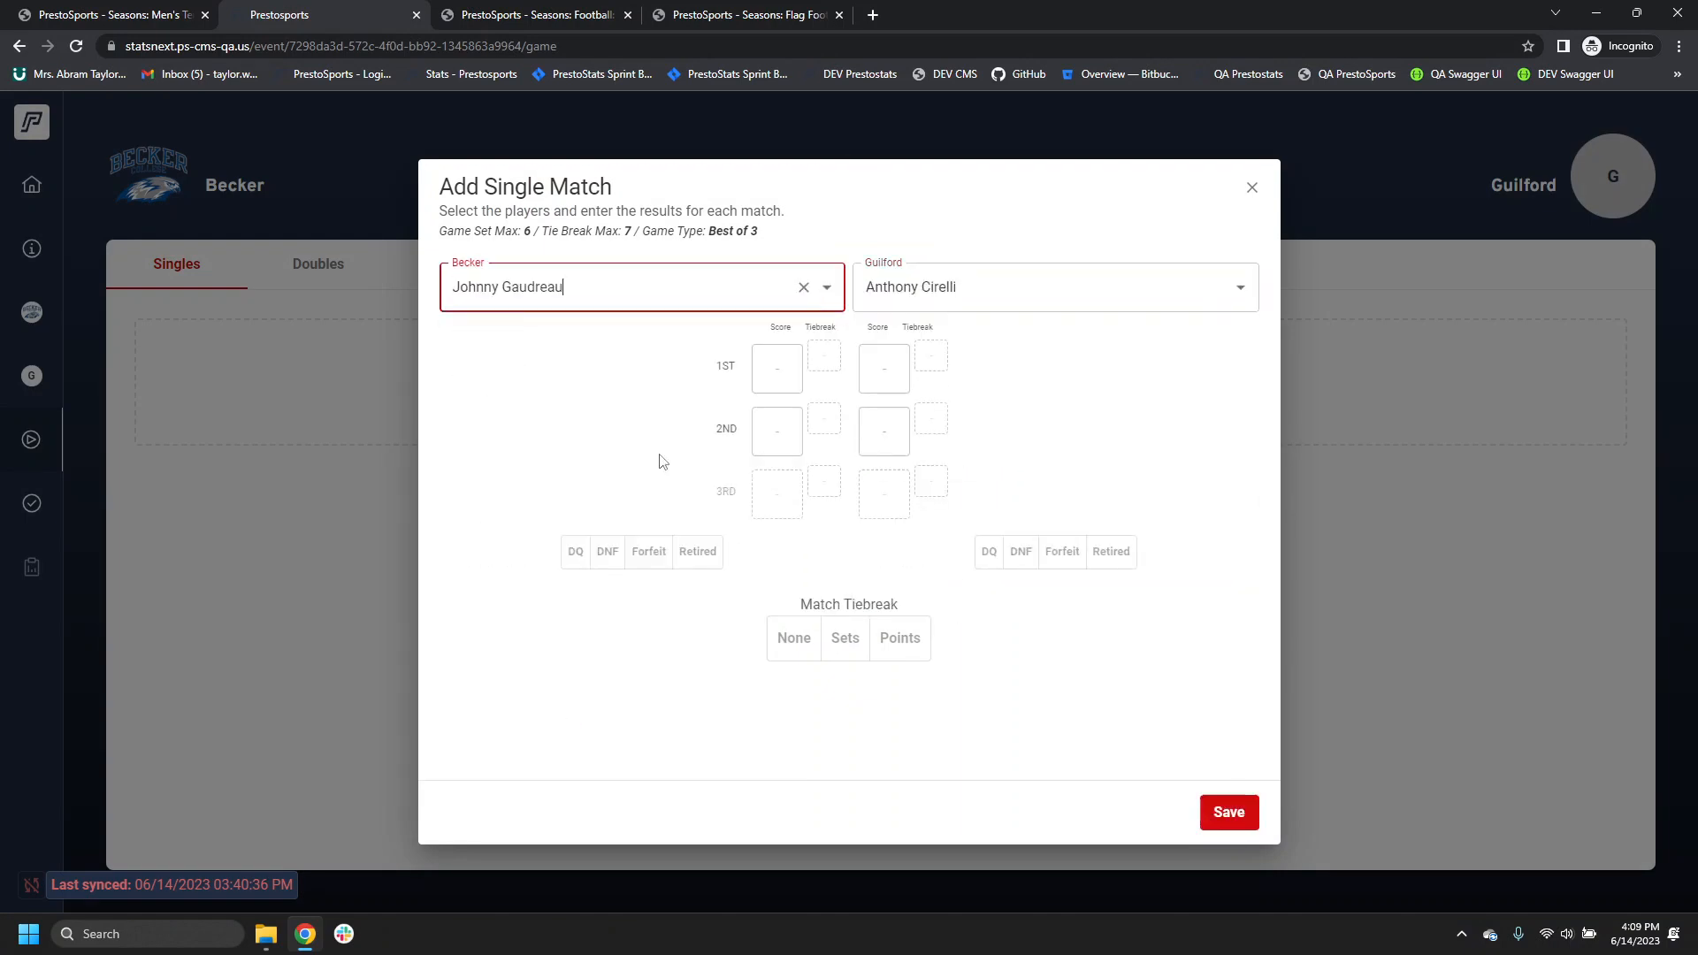
Step: Score both the first and second sets of the singles match 6–3 for the Becker player
click(780, 369)
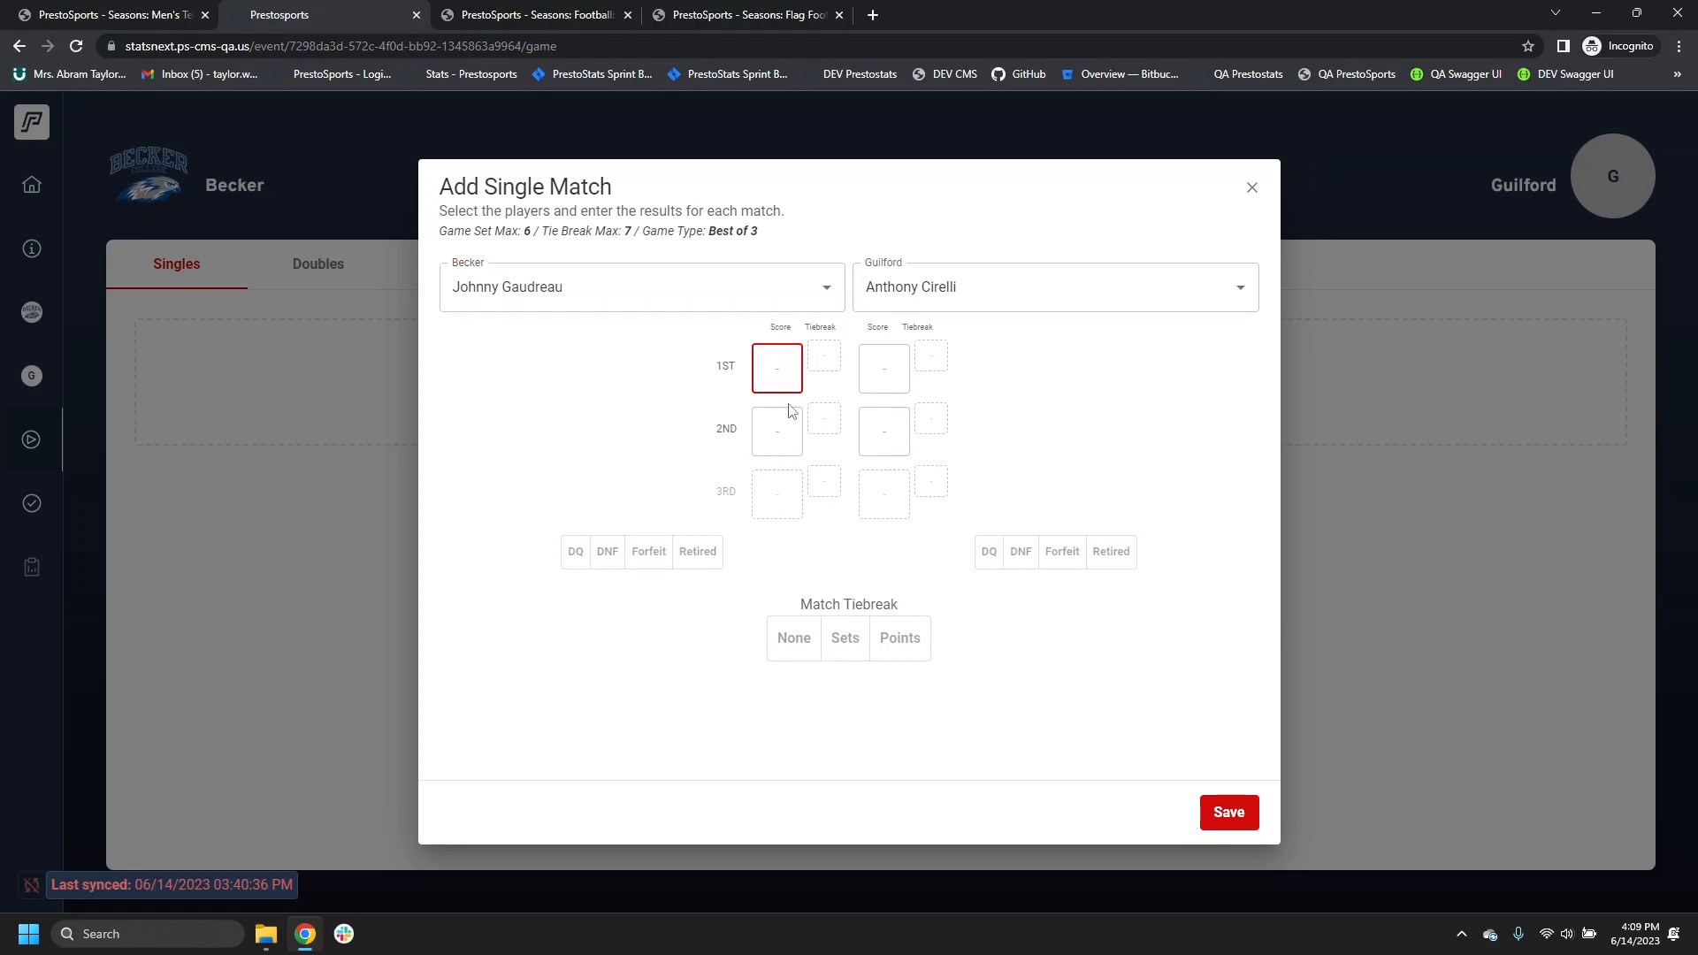
text(6)
text(3)
text(63)
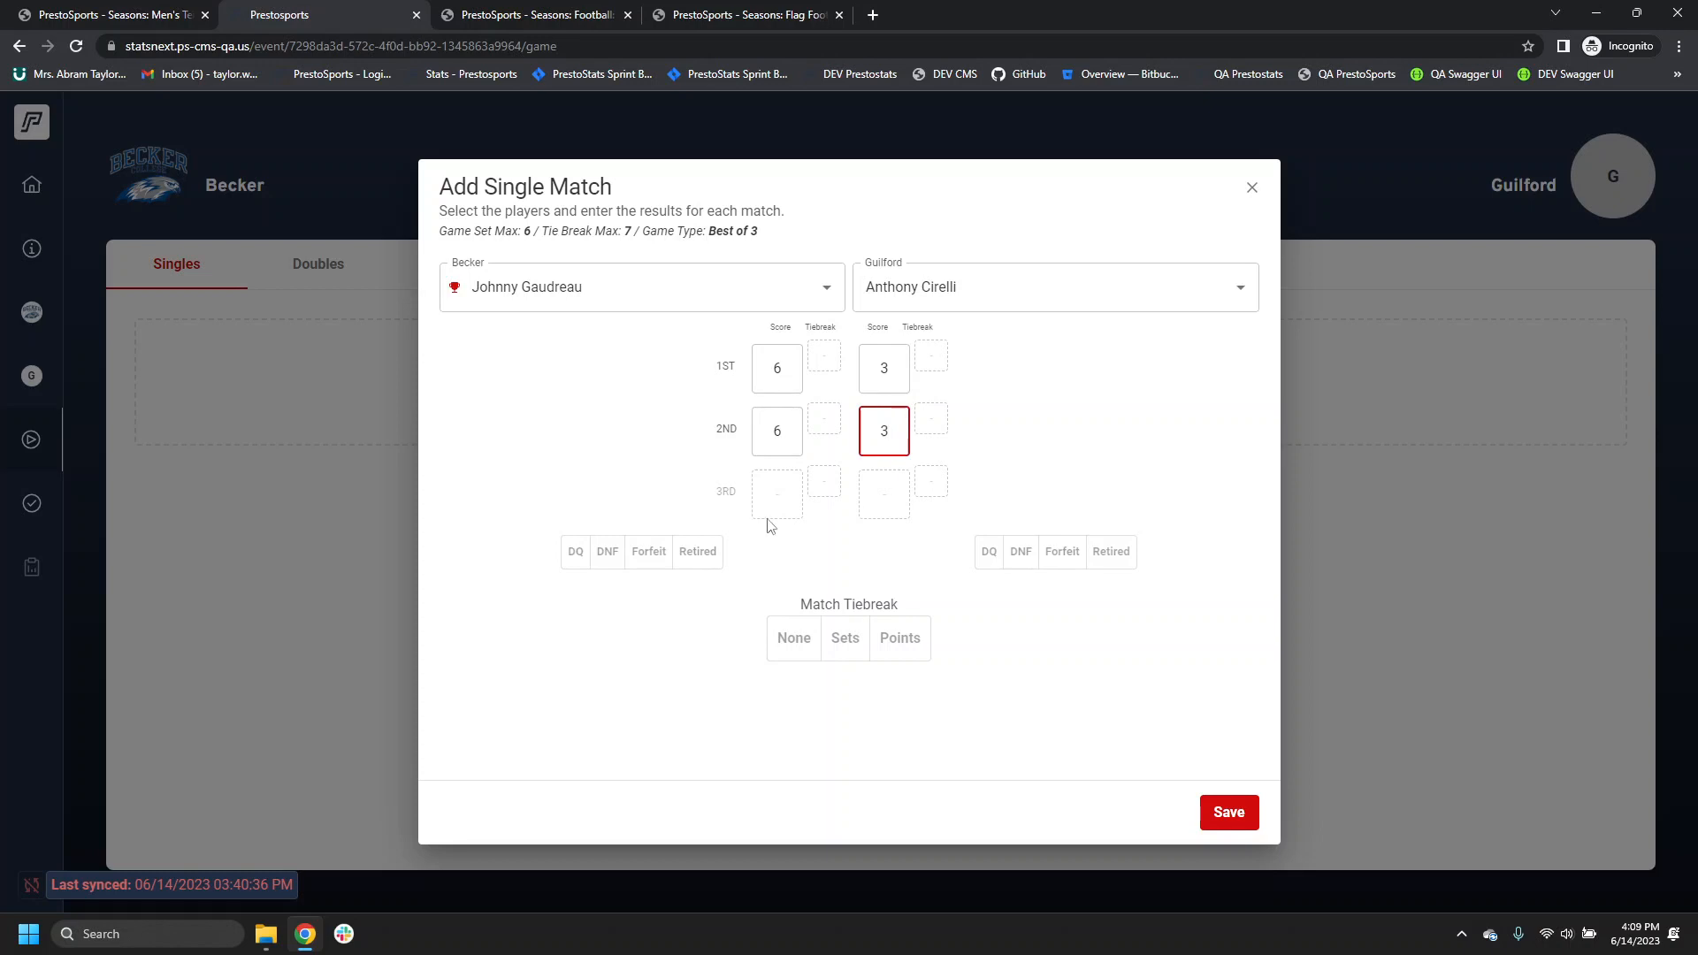
Step: Change the second set's score to 3 for Becker and 6 for Guilford
click(770, 496)
click(787, 453)
key(BackSpace)
text(3)
click(894, 425)
Step: Score the third set 6–6 with a 7–5 tiebreak for the Becker player
click(779, 495)
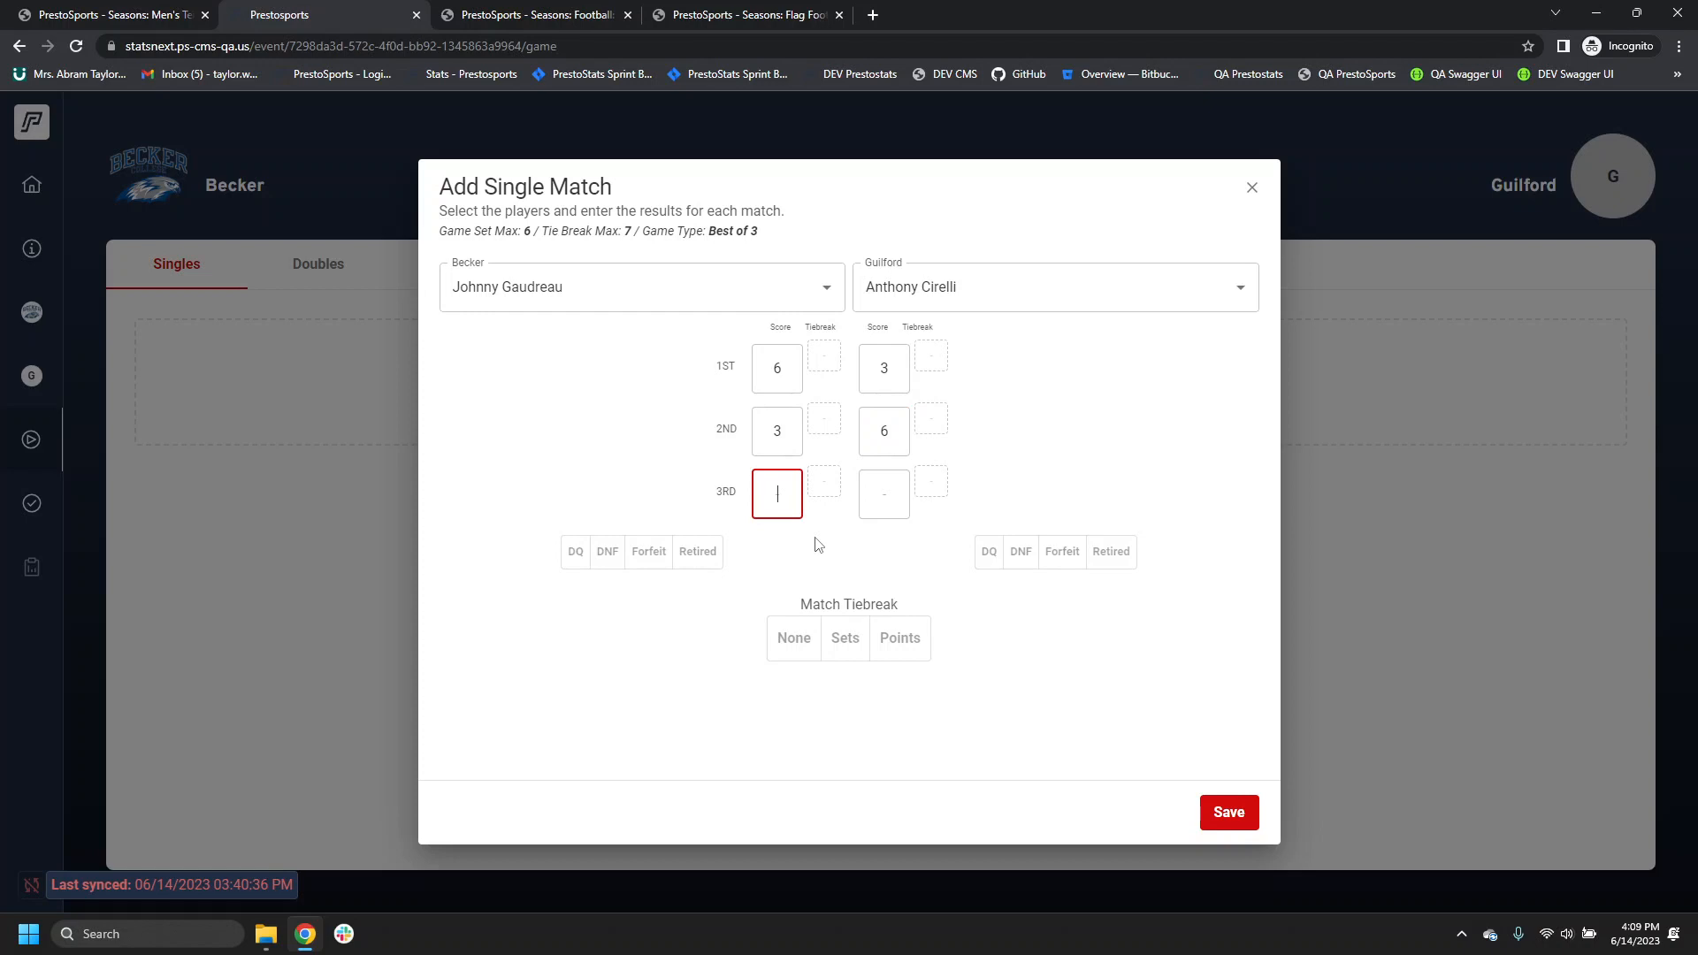
text(6)
click(880, 488)
text(6)
click(829, 484)
text(7)
click(931, 483)
text(5)
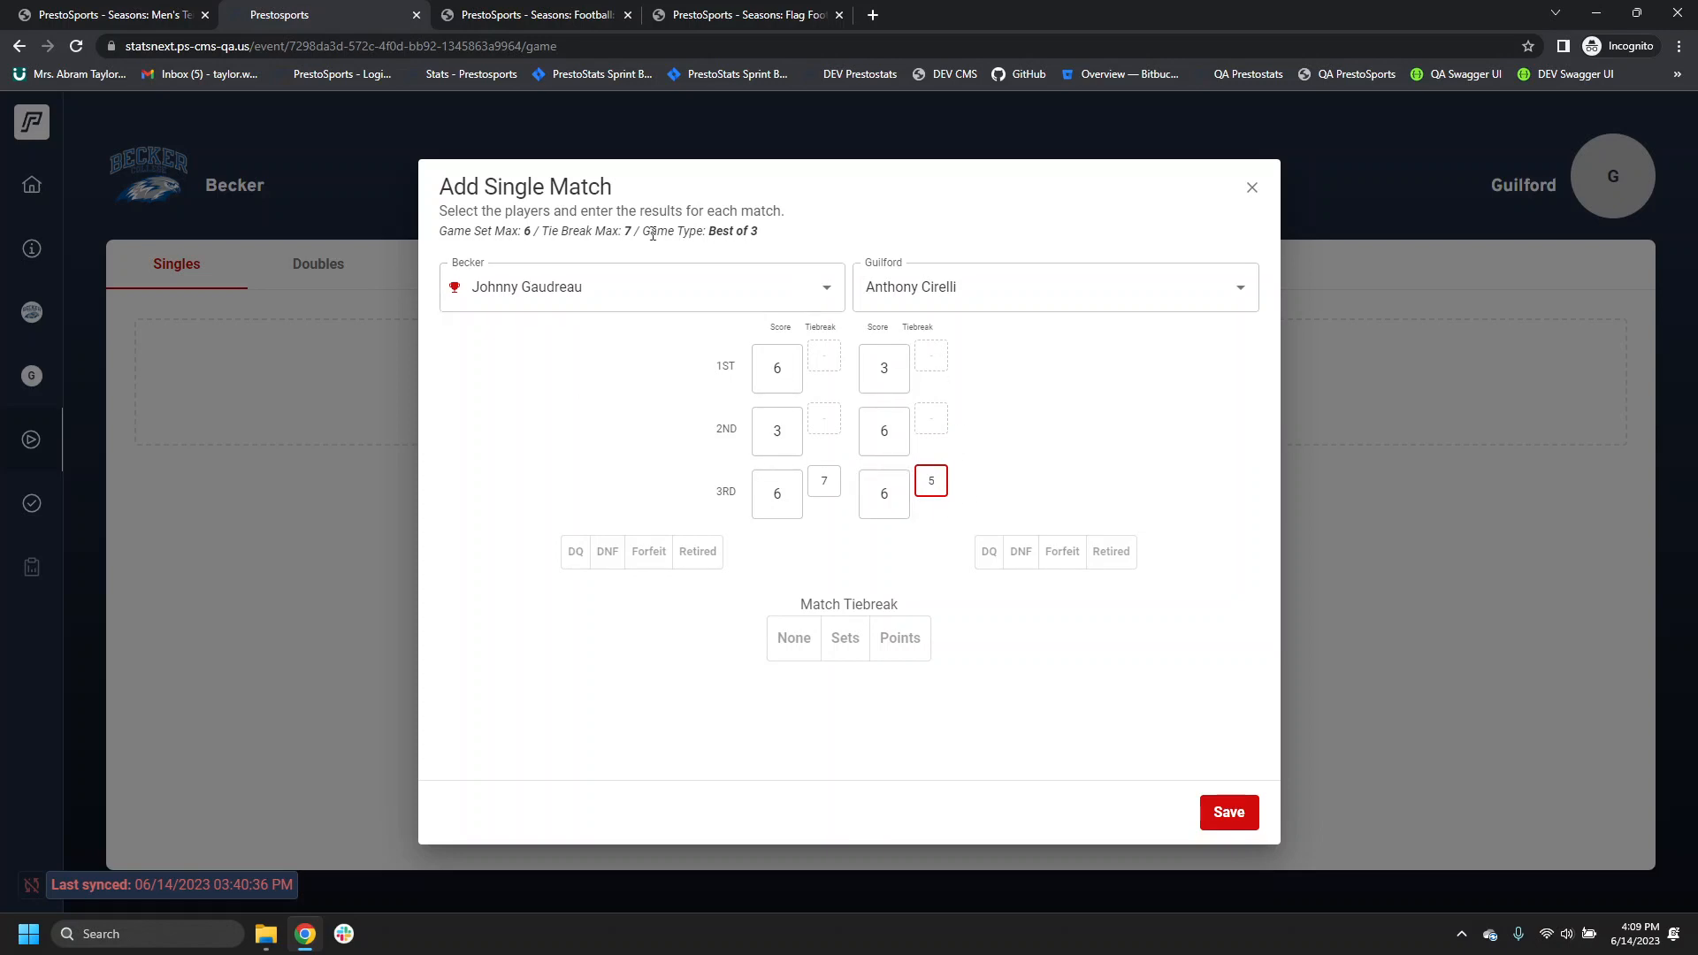
Step: Try the DQ, DNF, Retired and Forfeit statuses across both players, finishing with Forfeit on the Becker player
drag(438, 236, 730, 257)
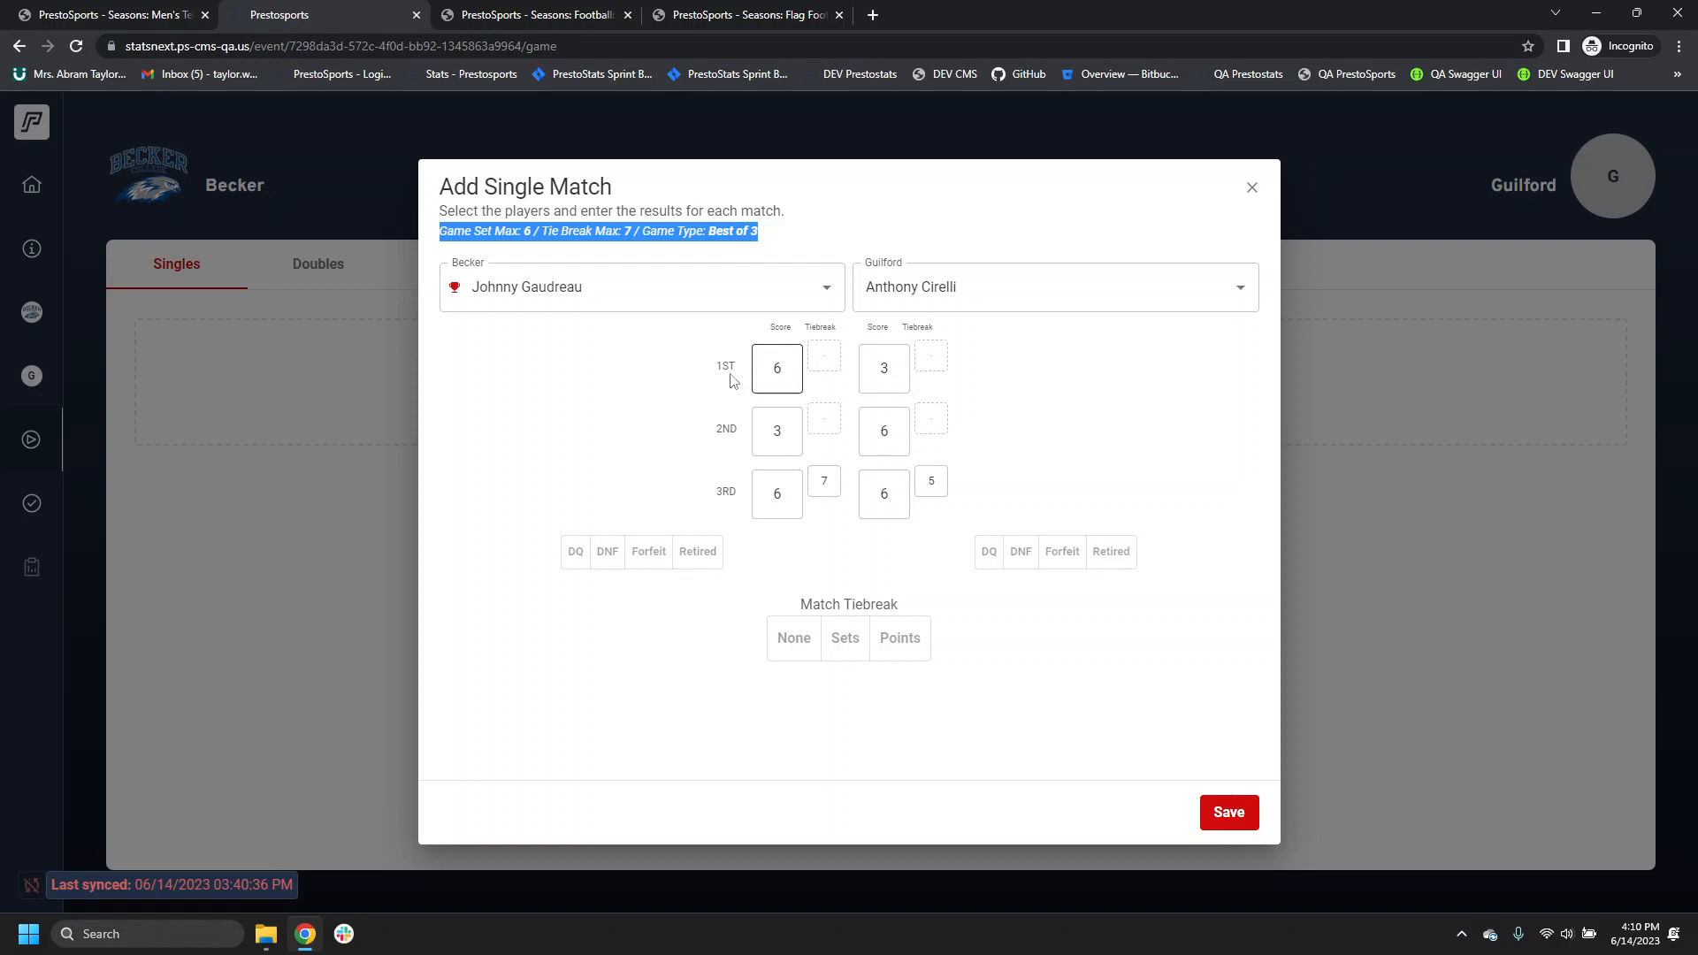
click(647, 486)
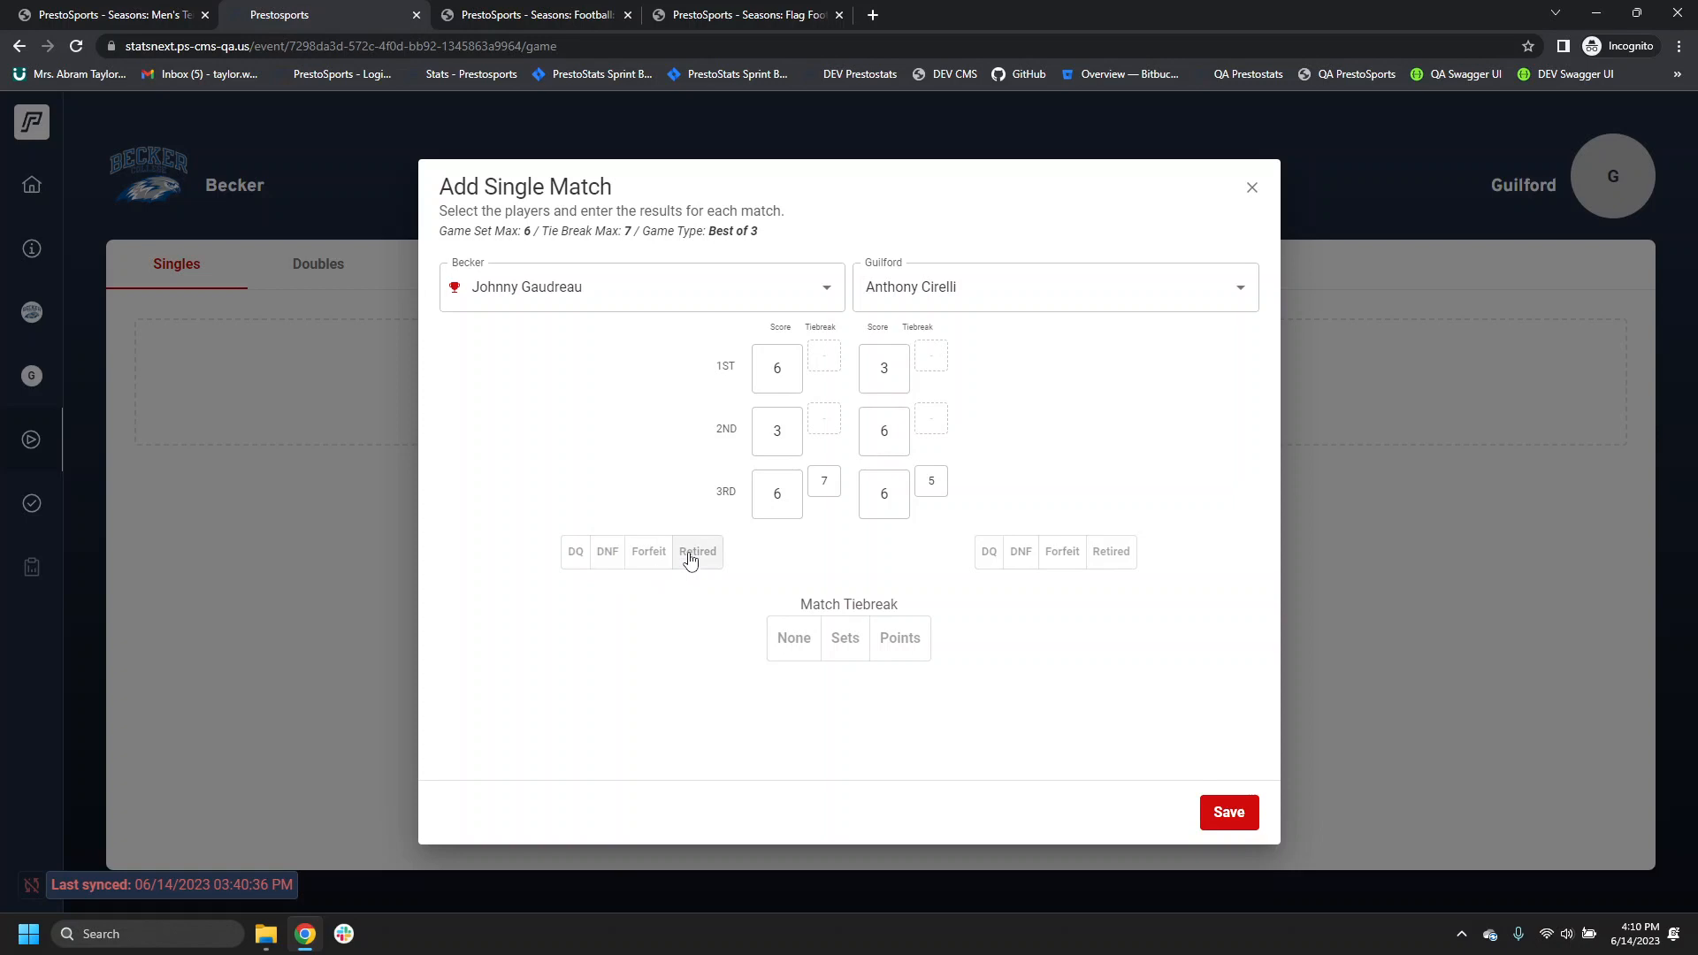
click(988, 564)
click(575, 551)
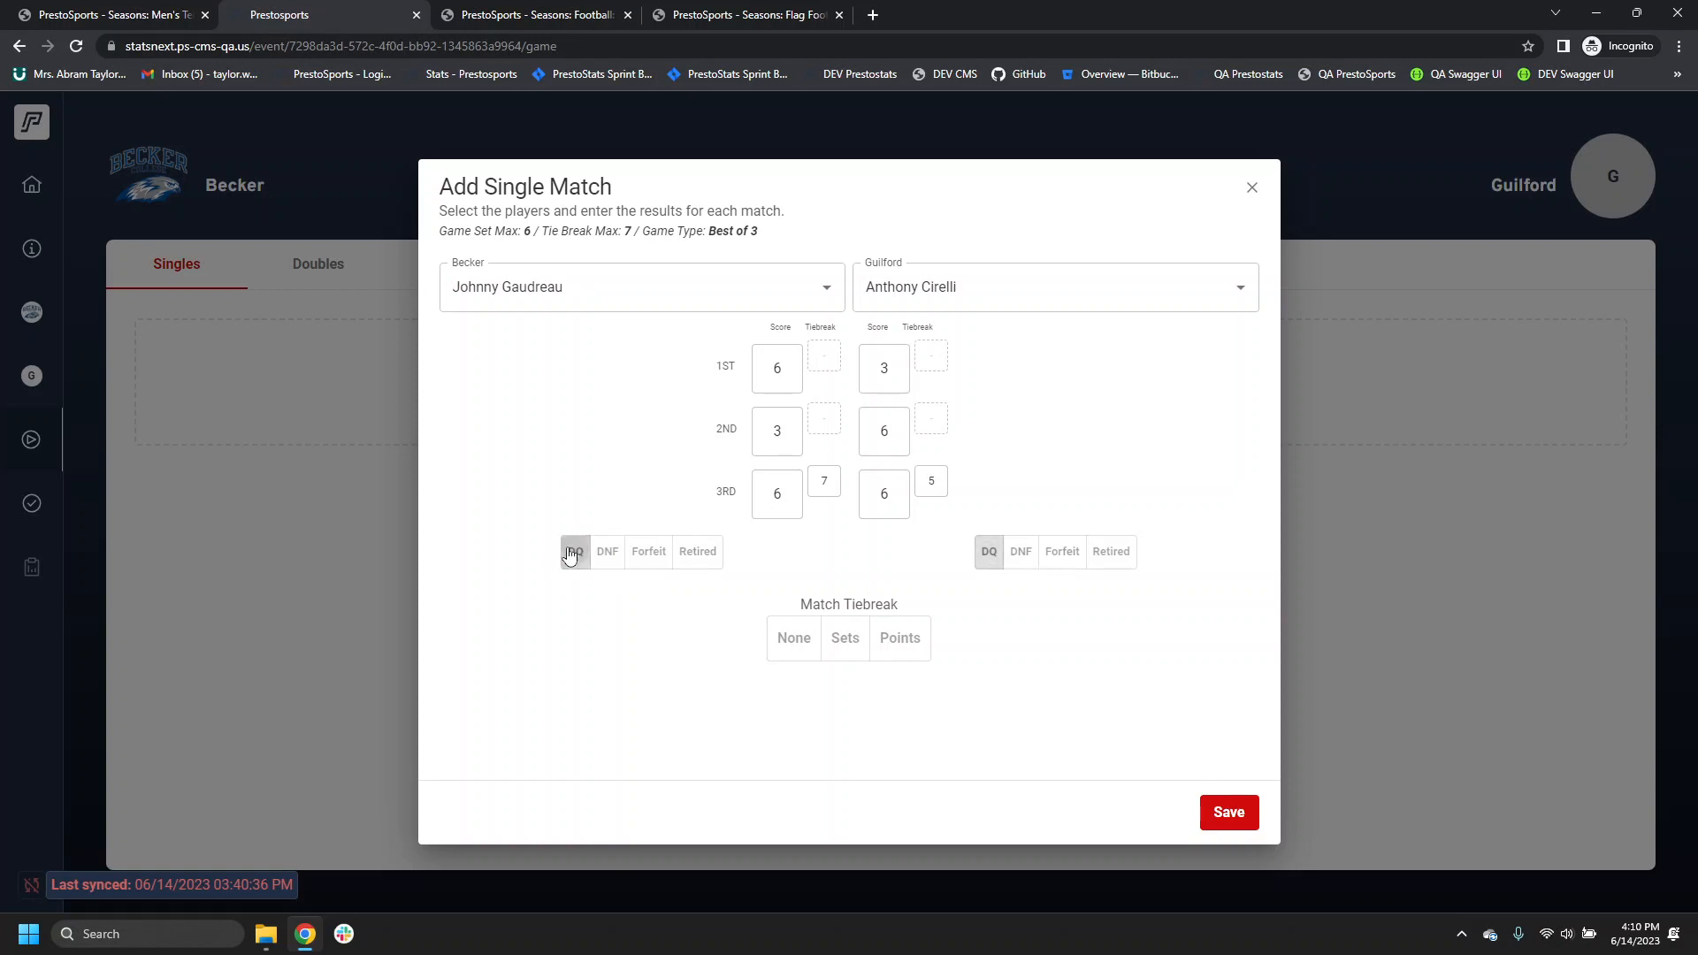
click(983, 566)
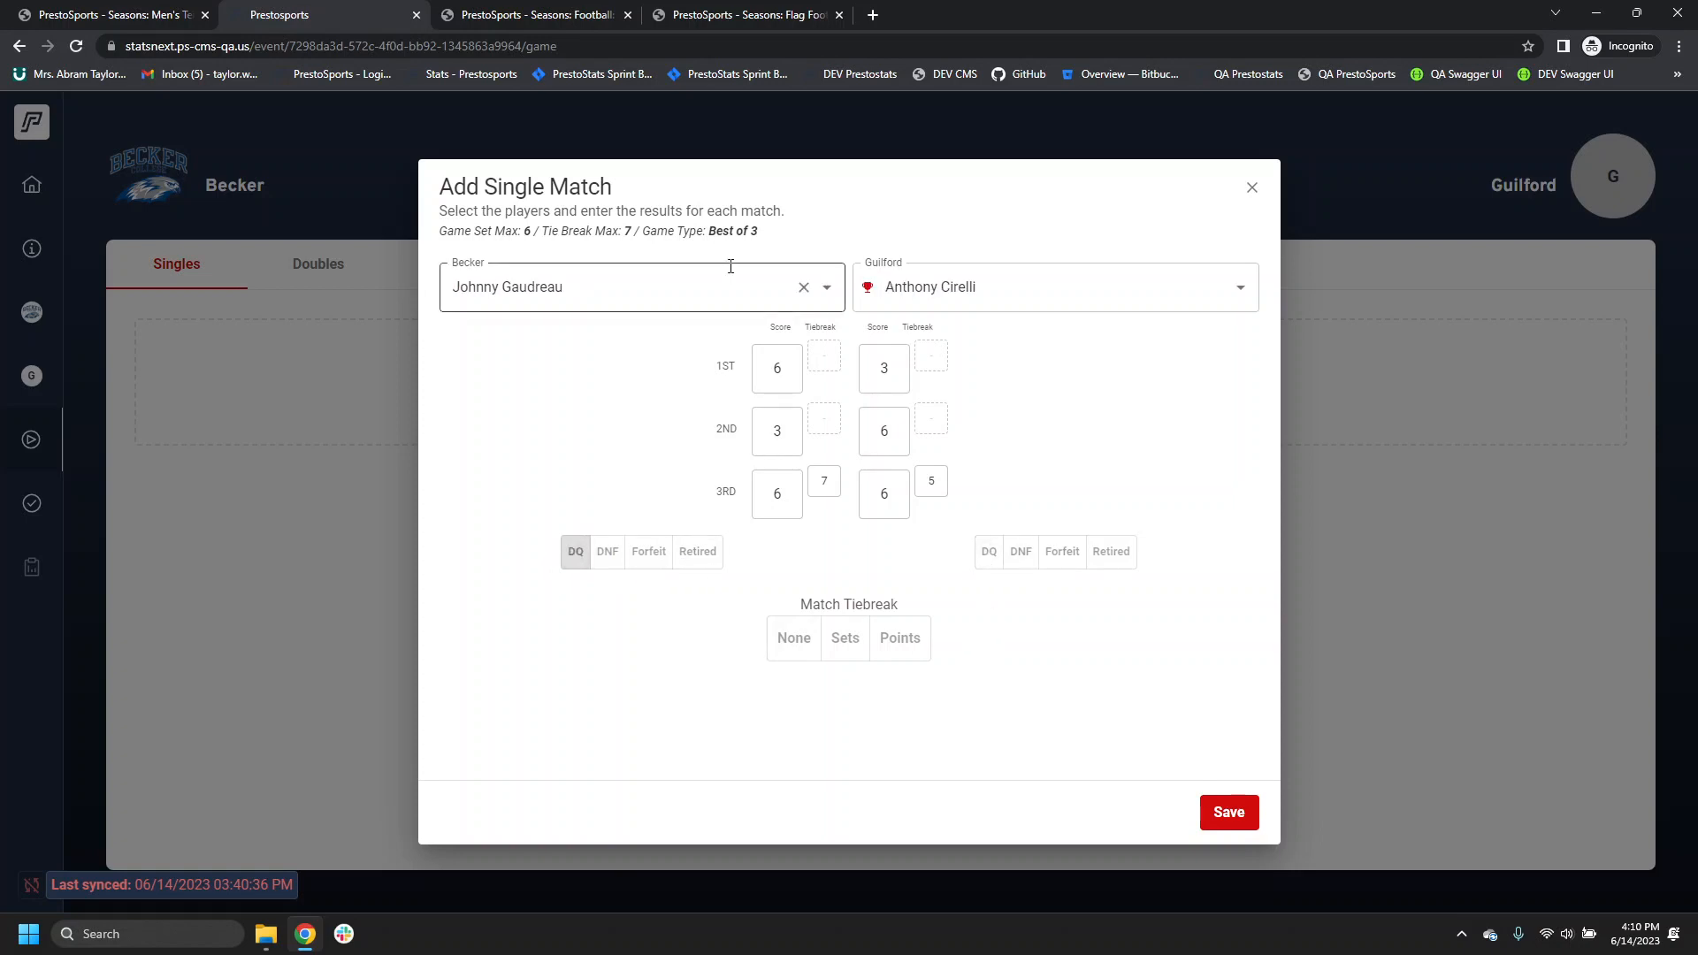
click(1021, 553)
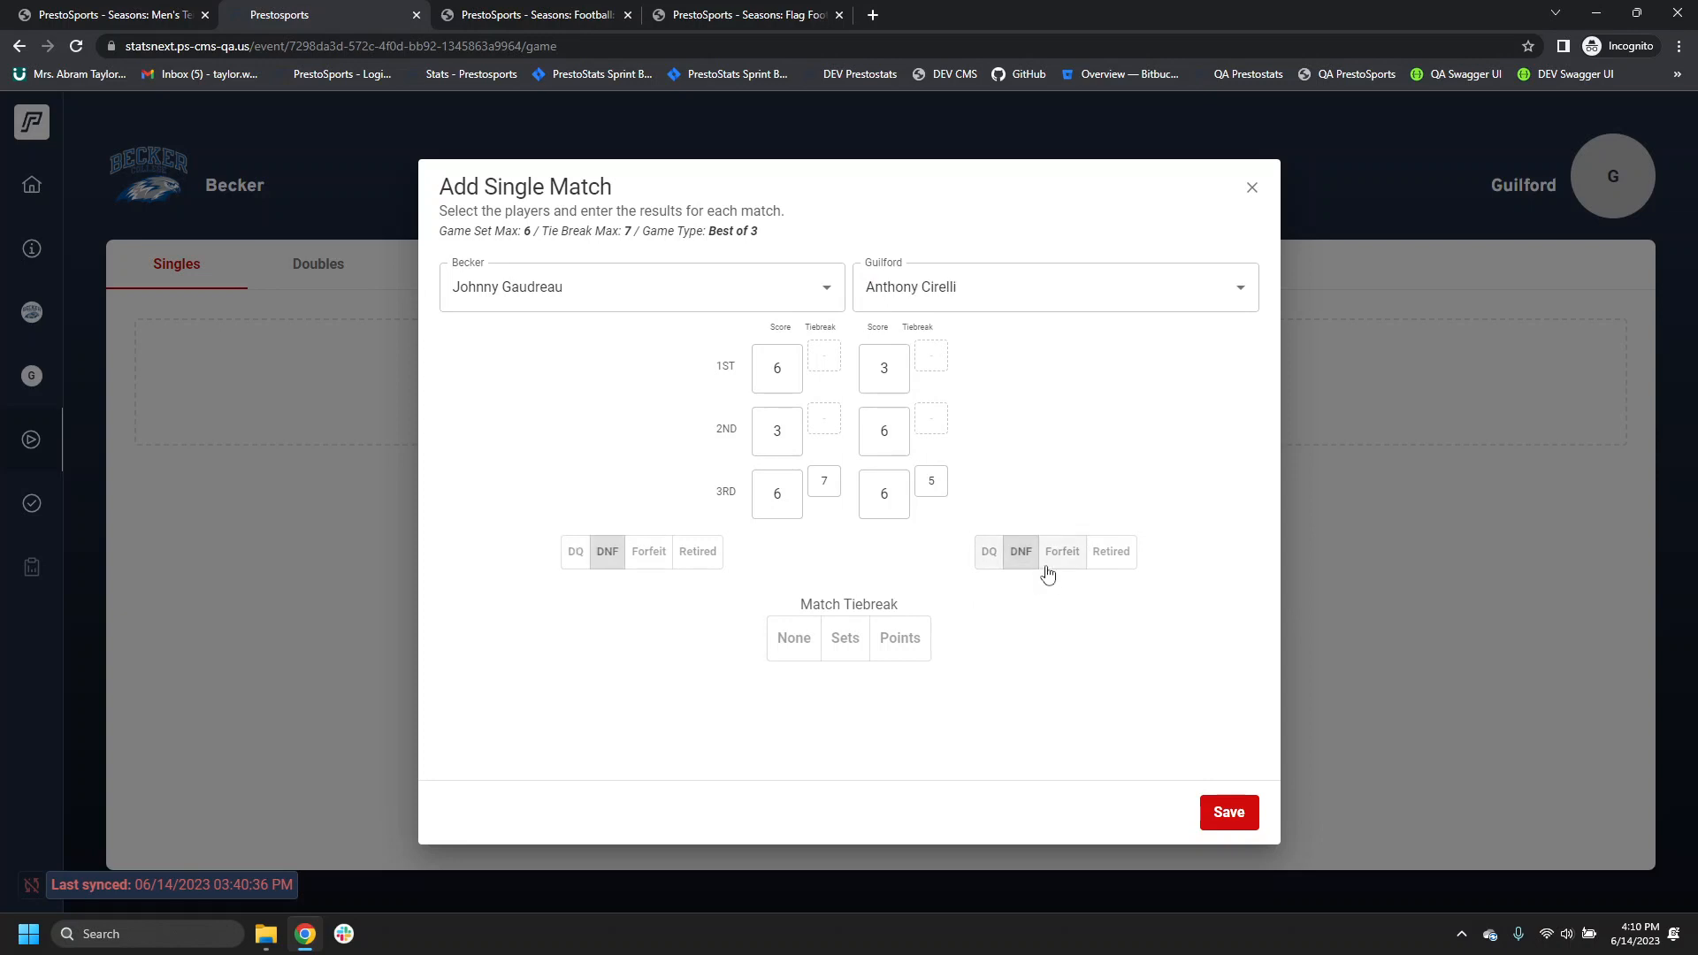
click(1071, 557)
click(1113, 557)
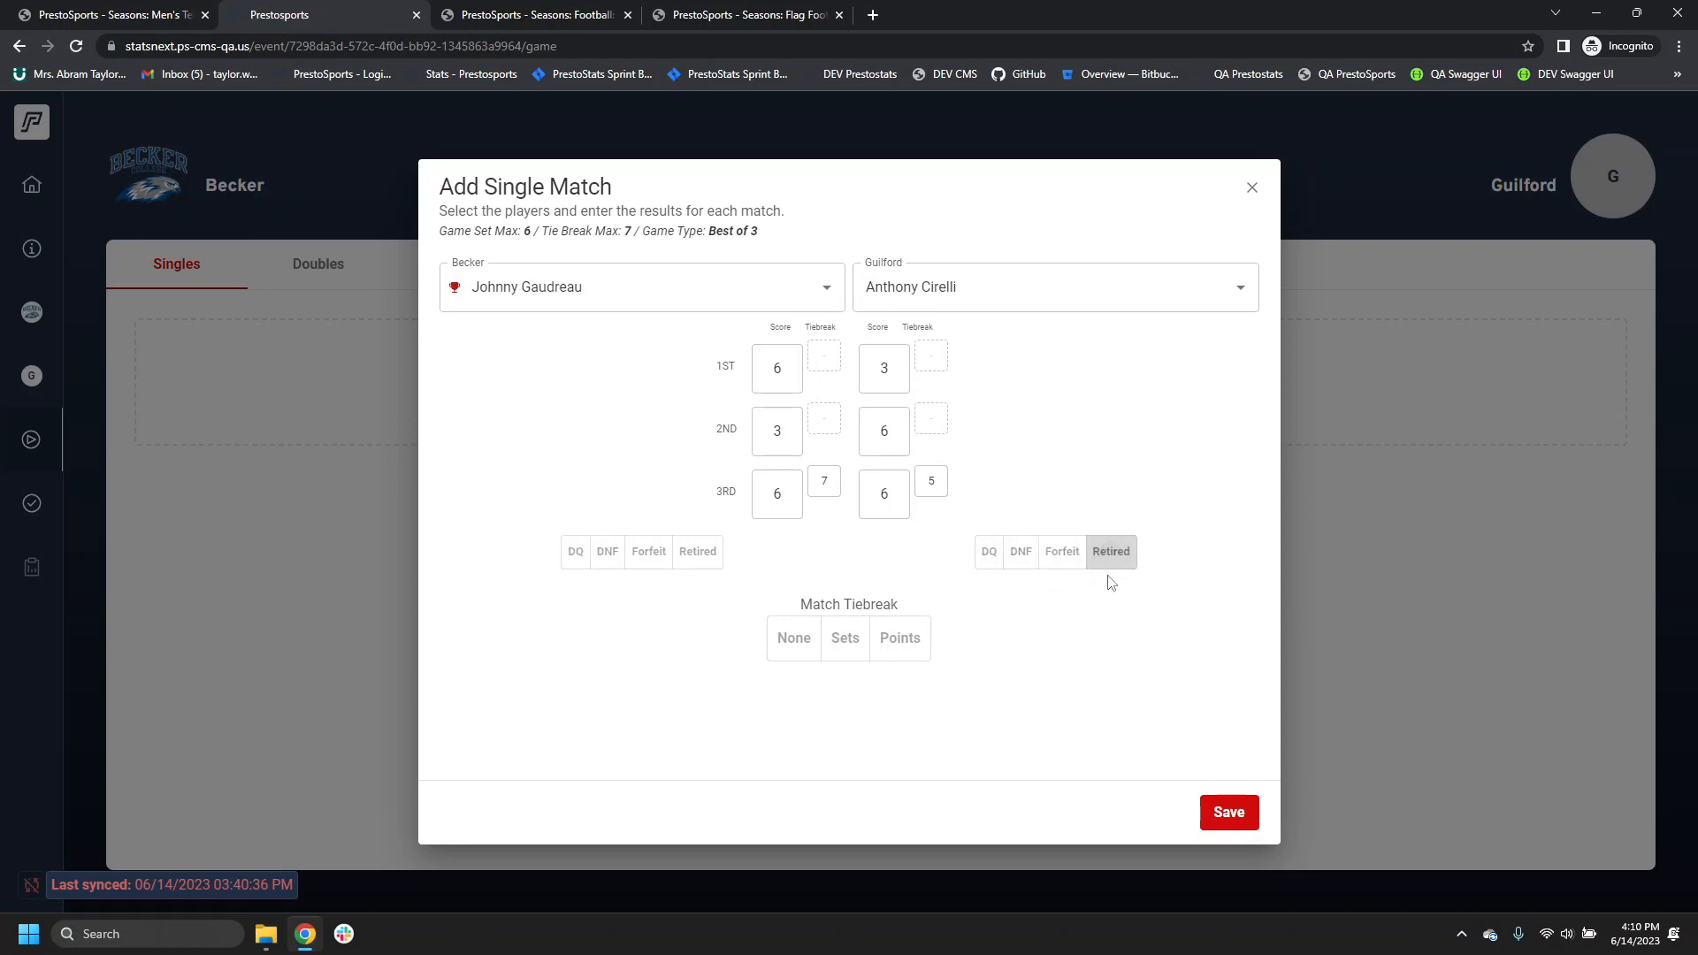
click(693, 556)
click(659, 553)
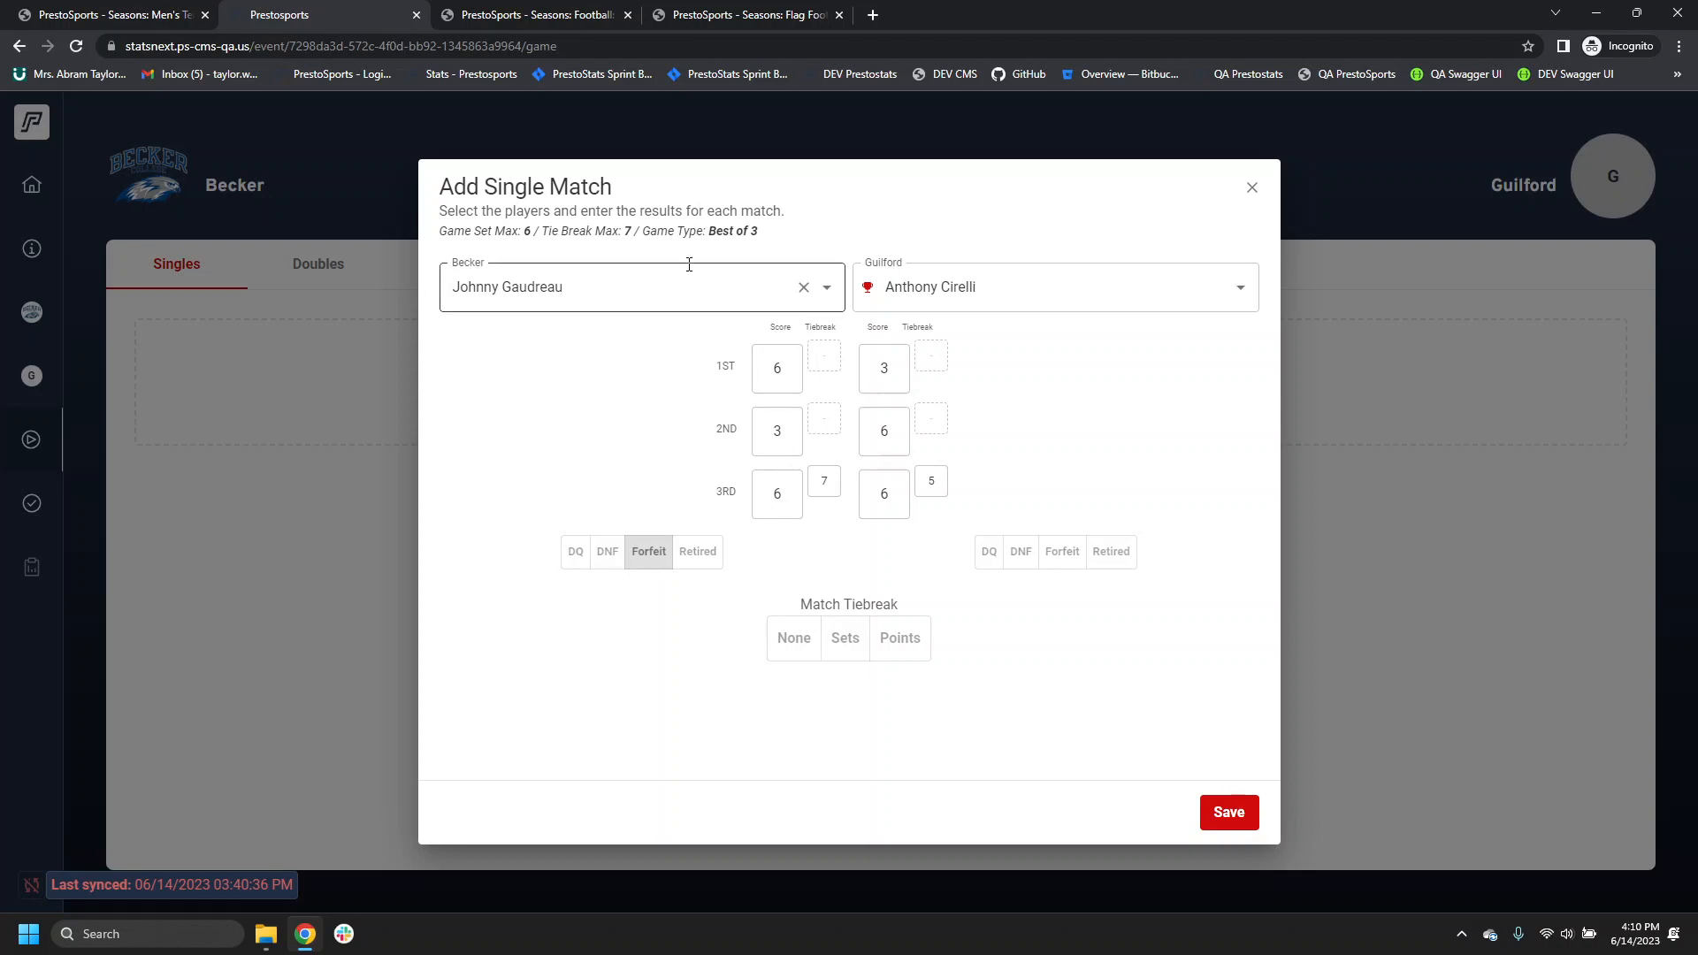
Step: Try a Sets match tiebreak with a fourth set scored 3–6 for Guilford and an added fifth set
click(843, 636)
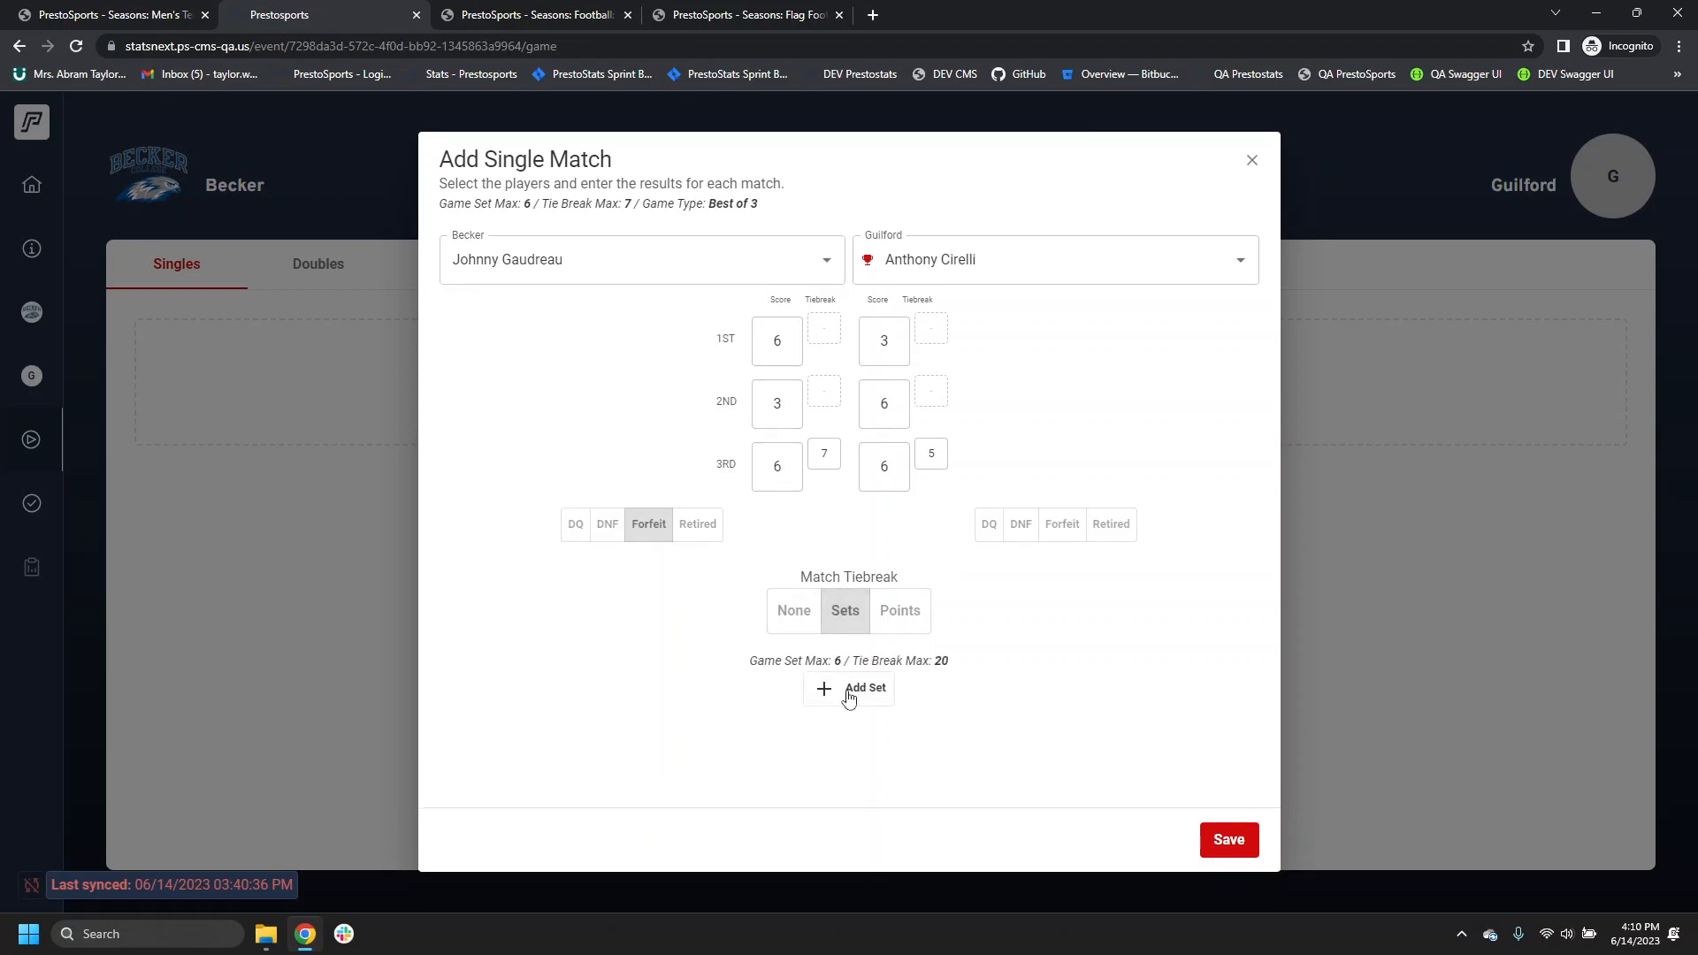
click(848, 699)
click(770, 694)
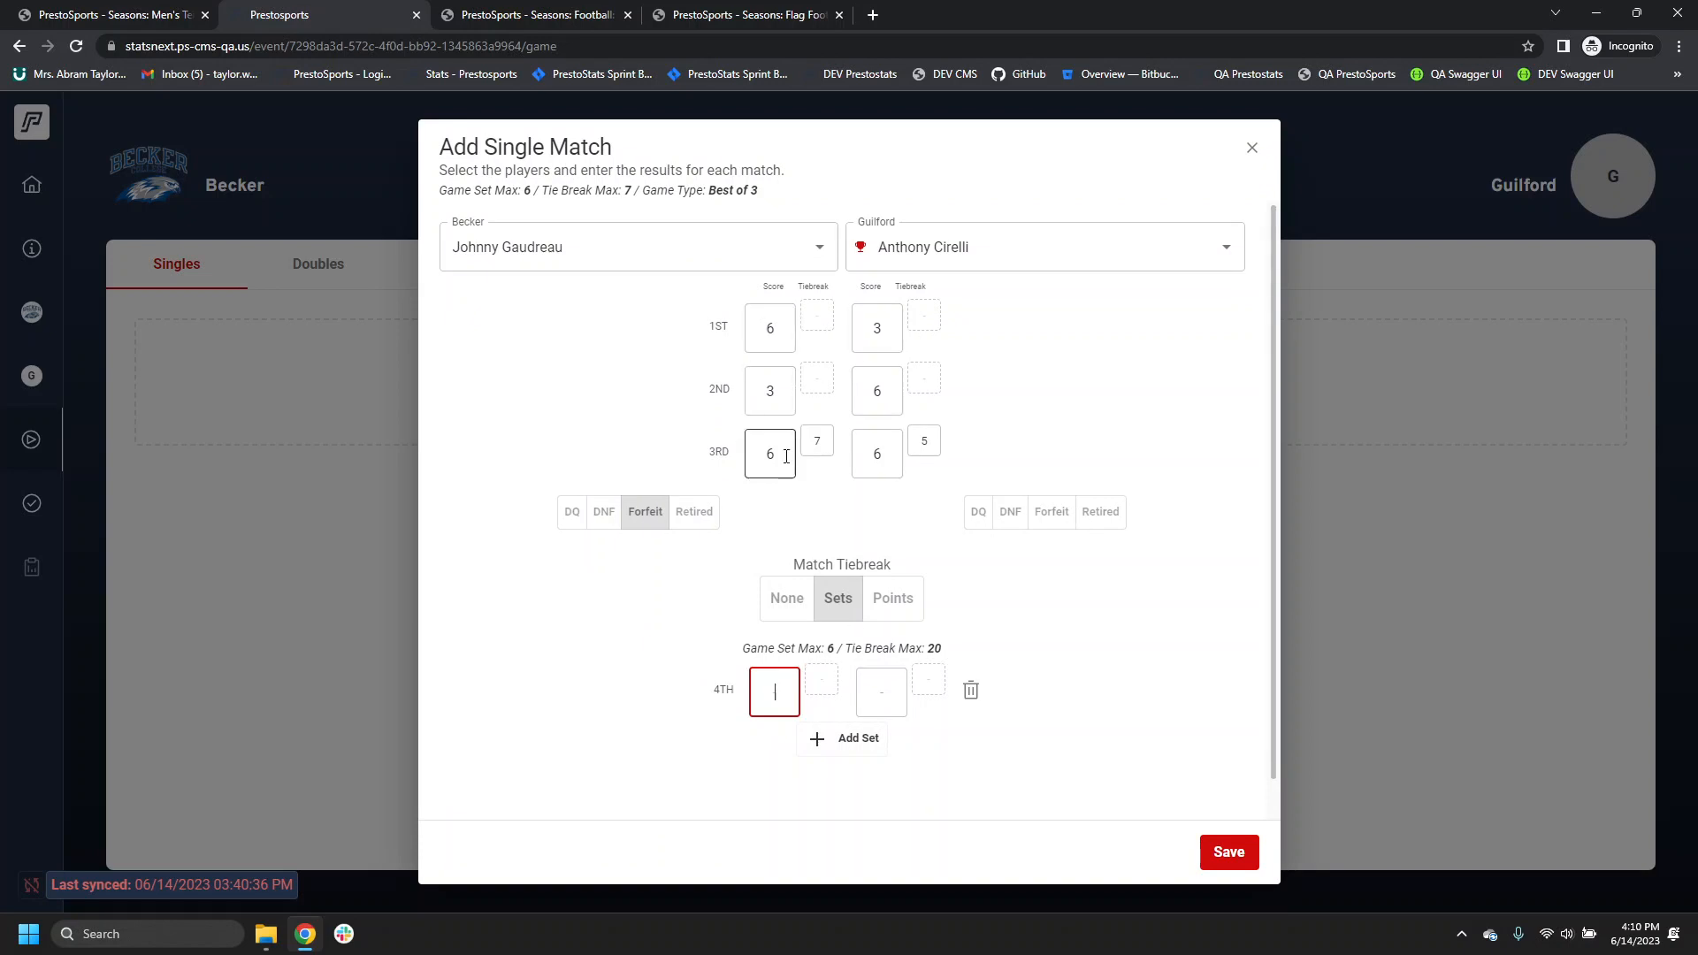
click(610, 330)
text(6)
click(874, 683)
click(851, 739)
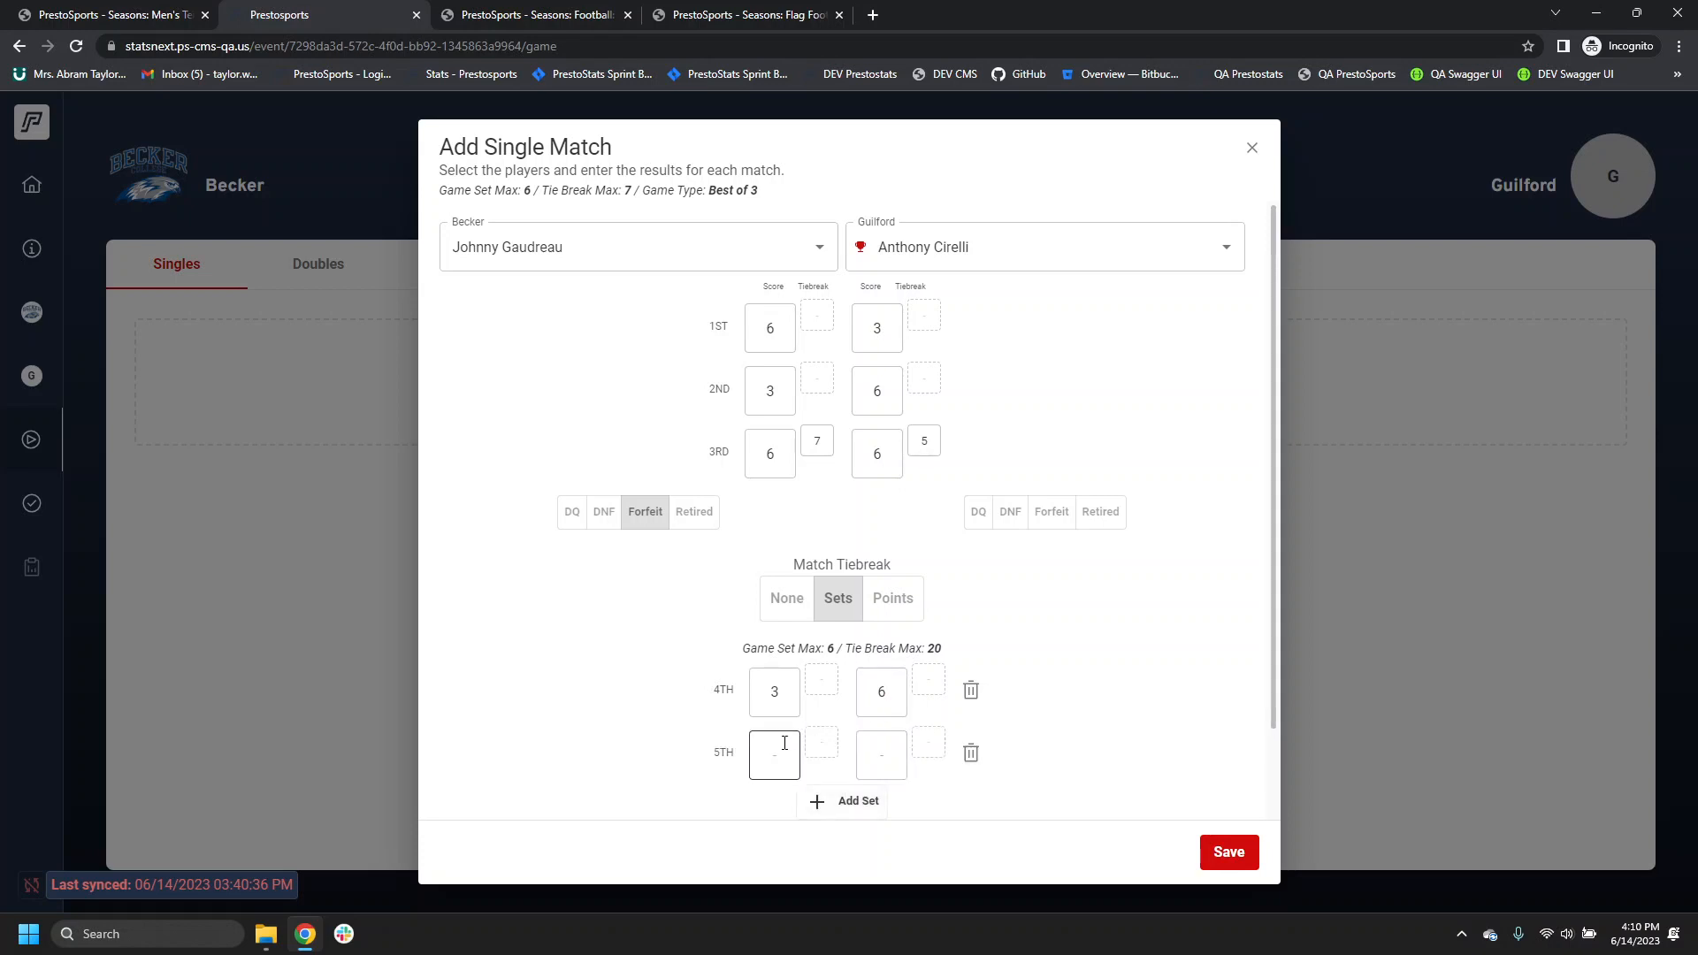
Step: Clear the Becker player's forfeit and try fifth-set scores, giving 6 first to Becker and instead to Guilford
click(649, 515)
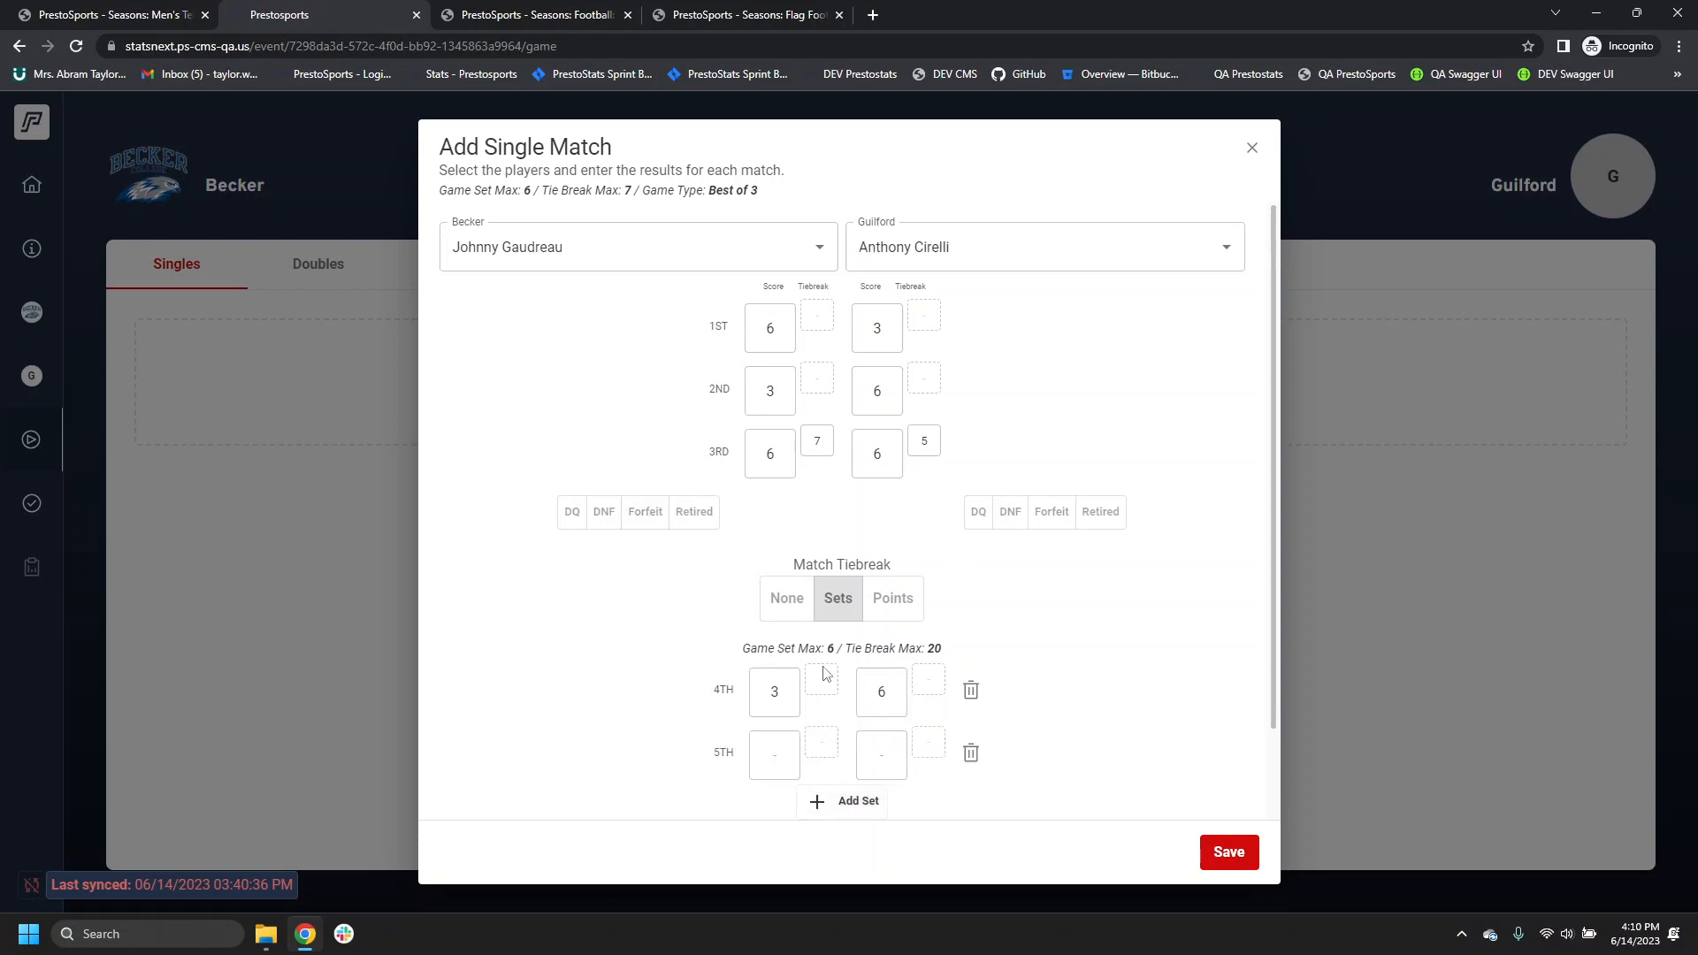
click(776, 761)
text(6)
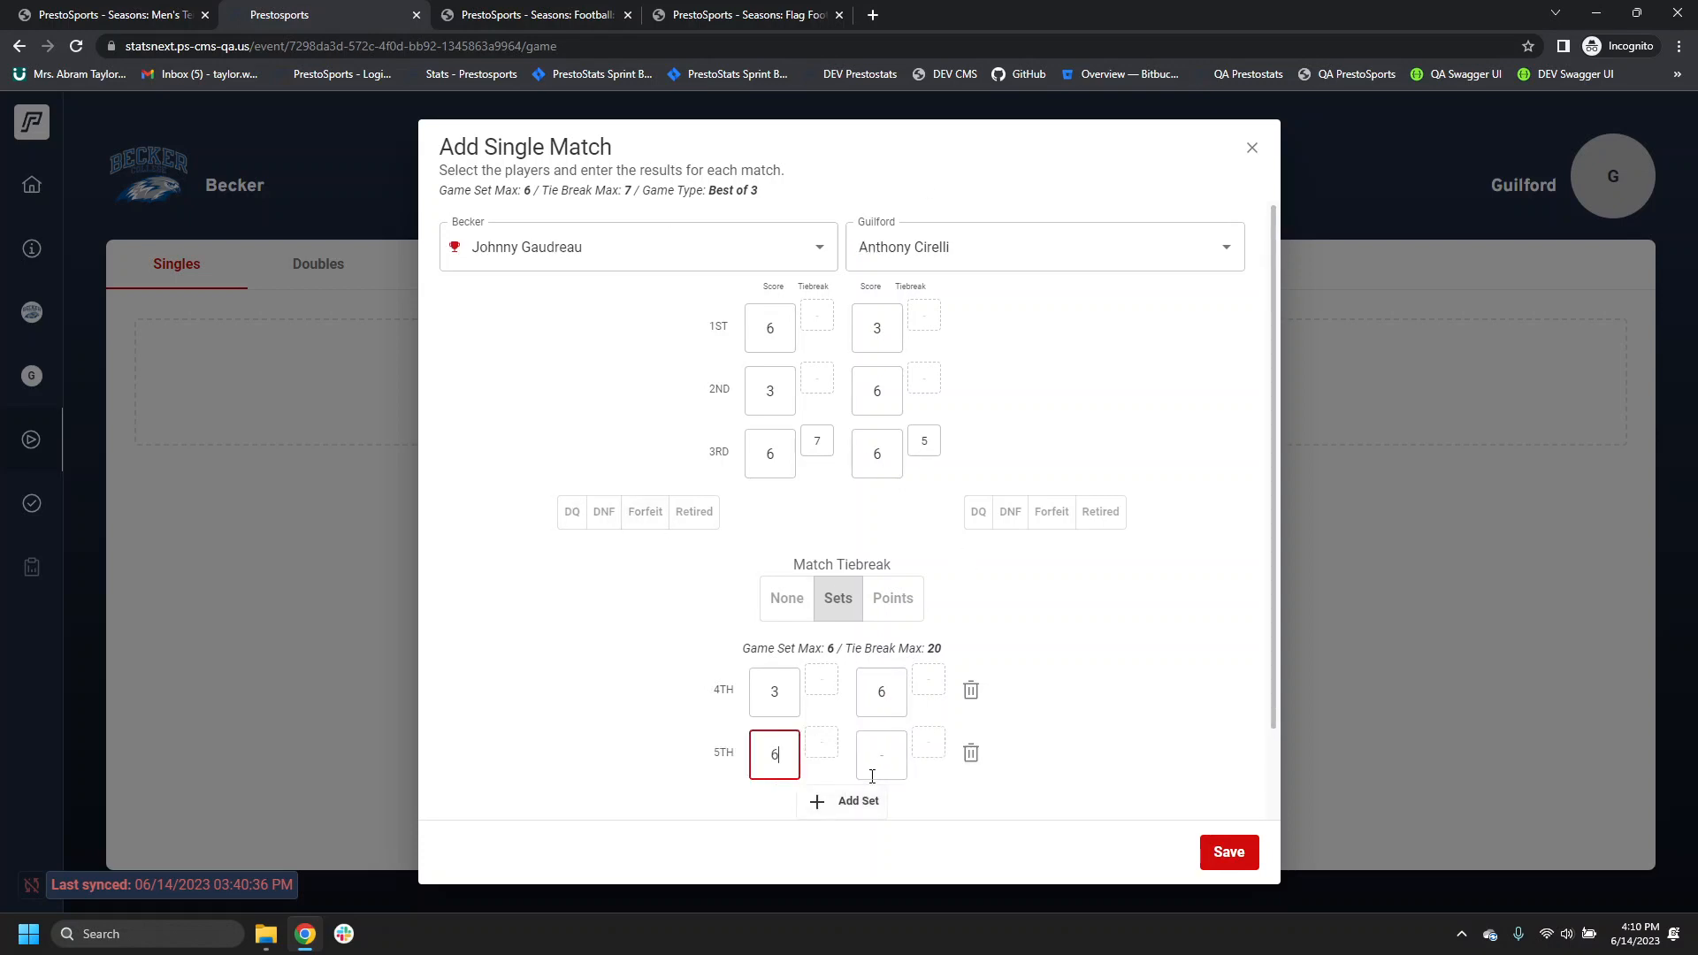
key(BackSpace)
click(874, 762)
text(6)
Step: Set the match tiebreak to None and save the singles match
click(800, 604)
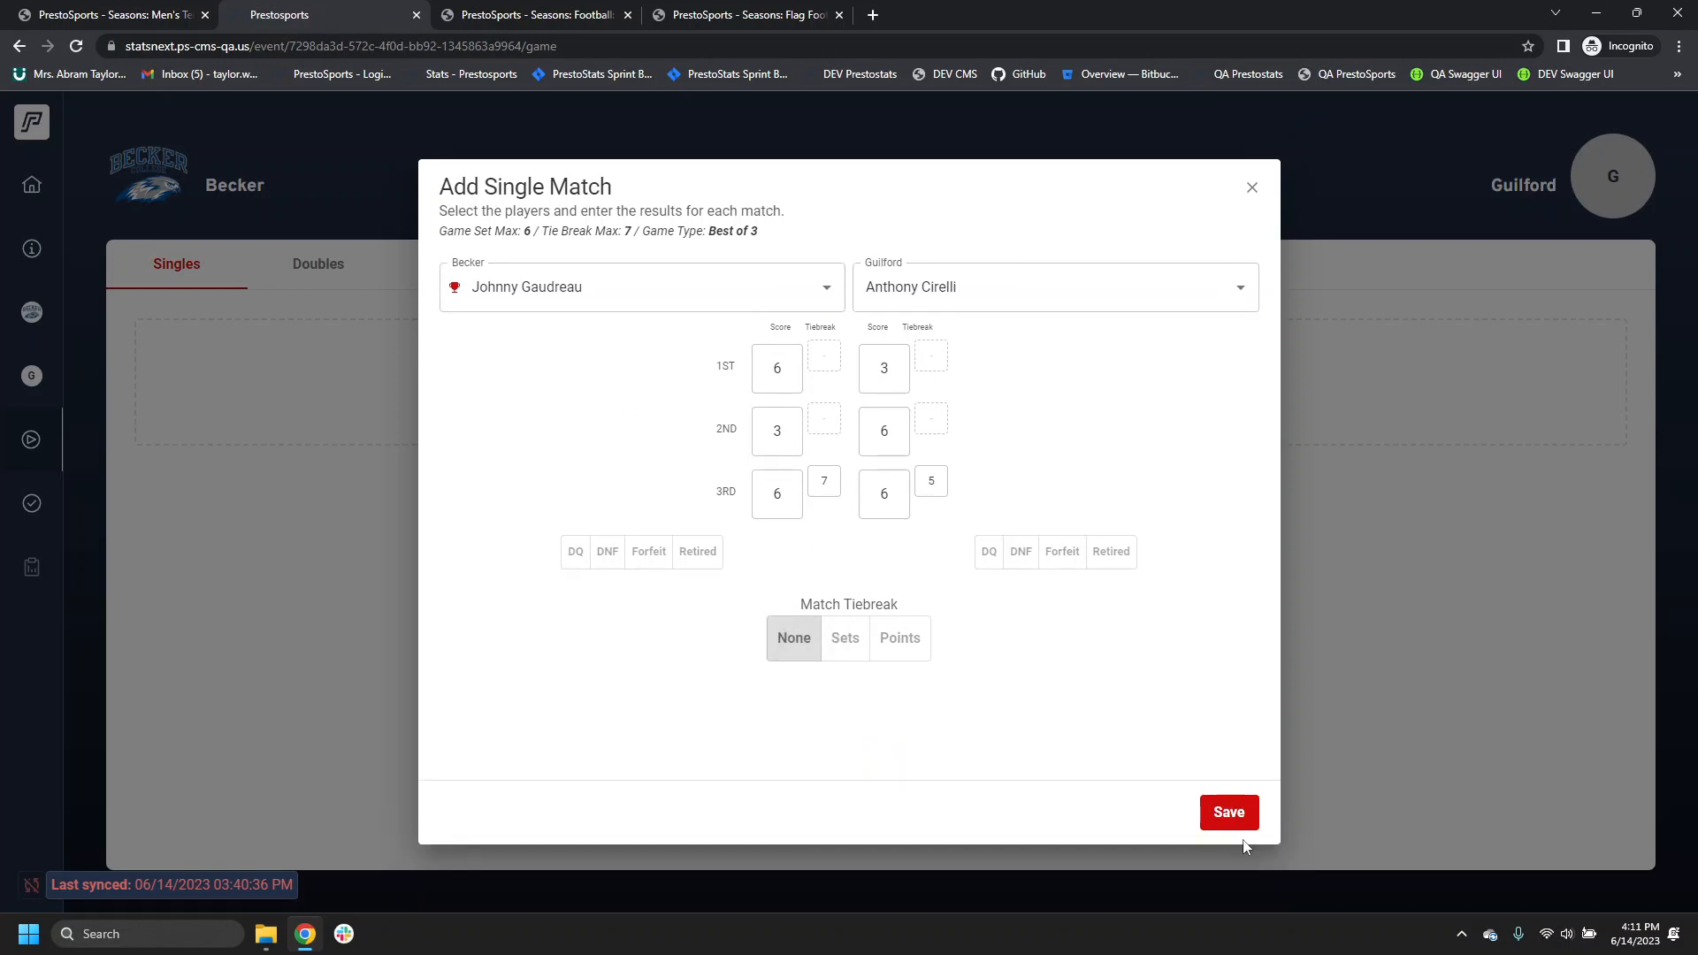
click(1230, 808)
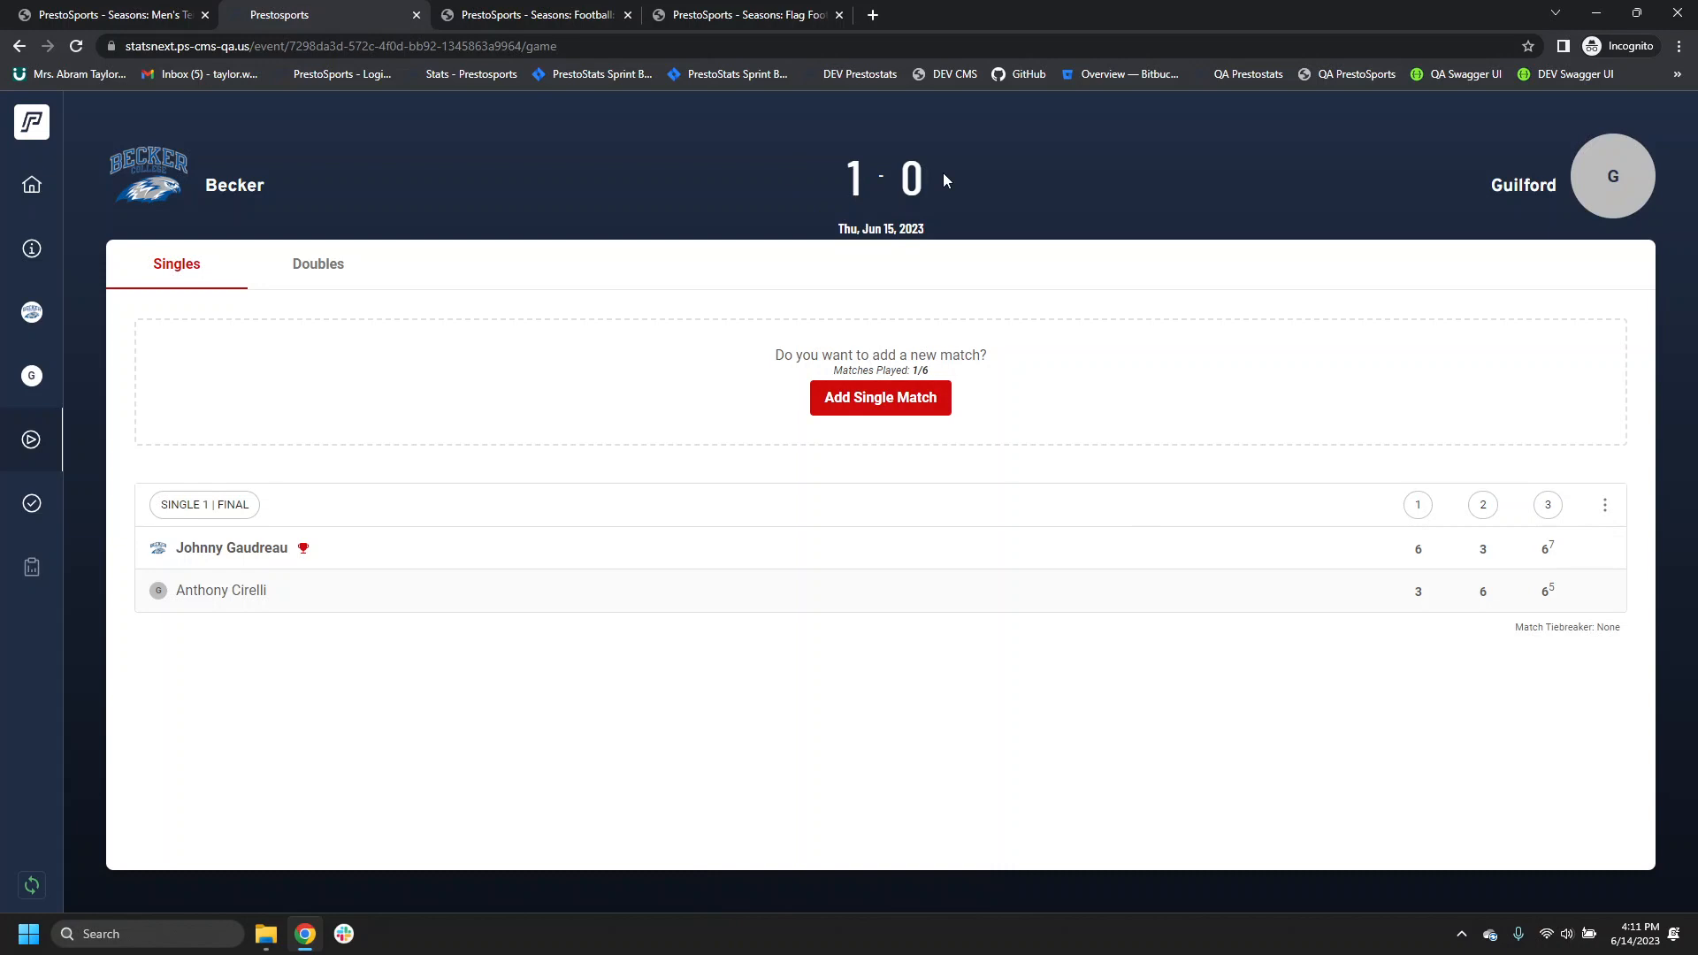
Step: Add a doubles match with Becker's Blake Coleman and Chris Tanev against Guilford's Anthony Cirelli and Brandon Hagel
click(348, 267)
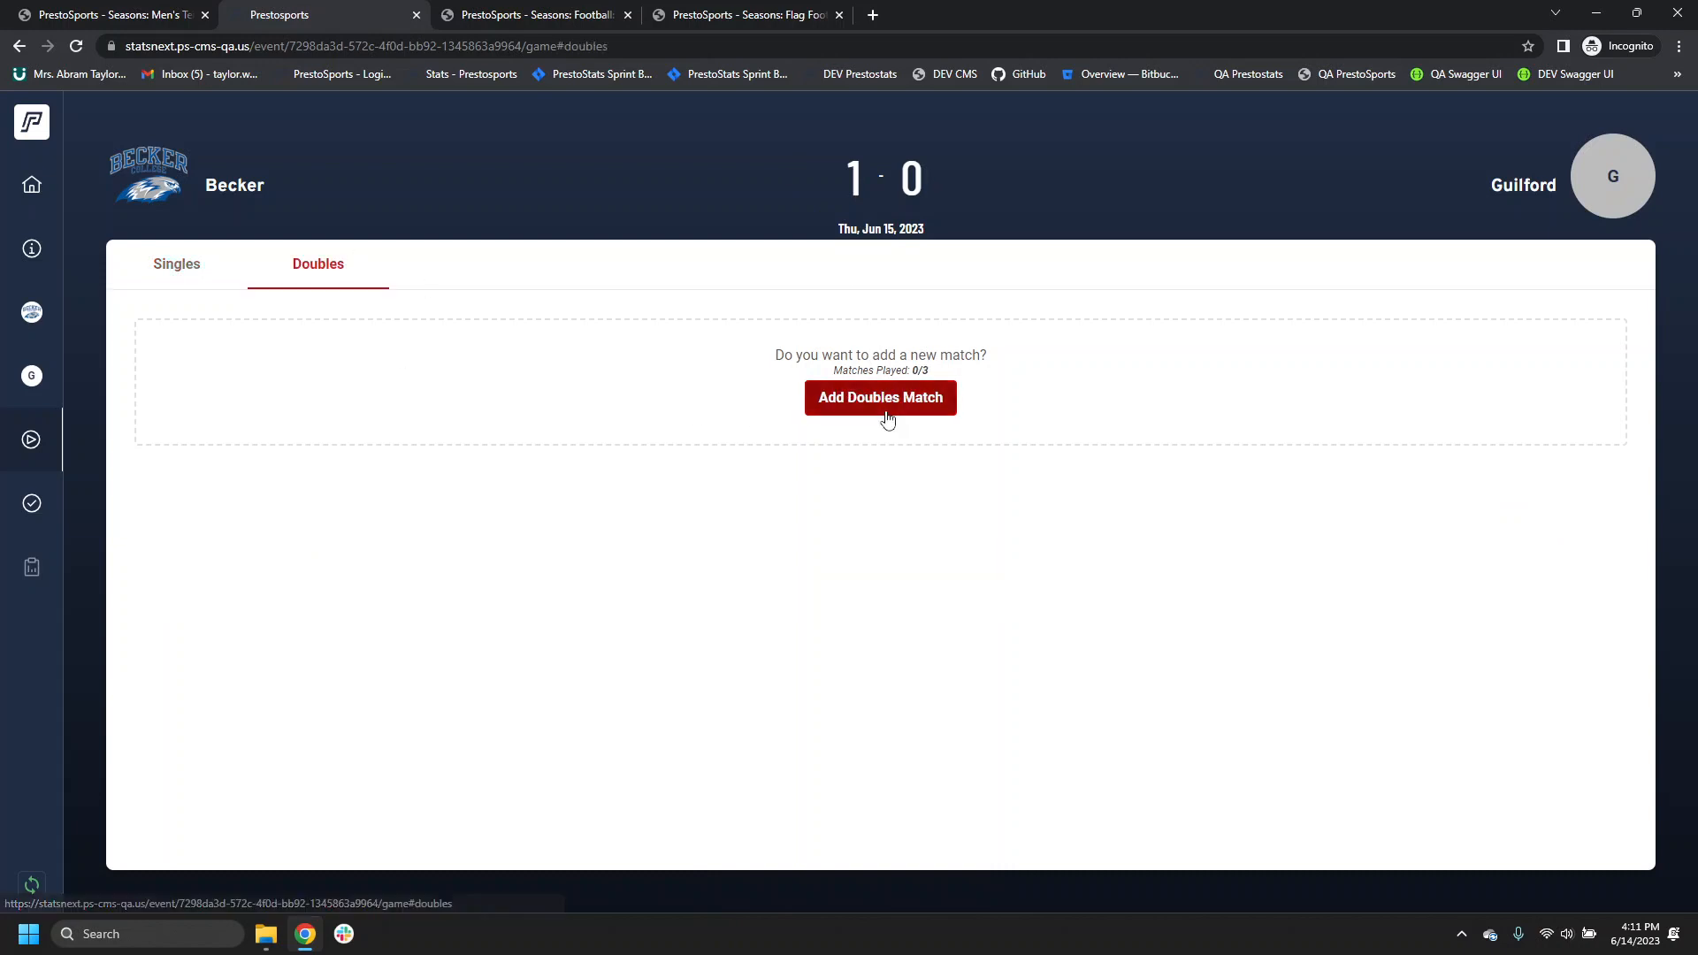
click(882, 402)
click(619, 370)
click(592, 453)
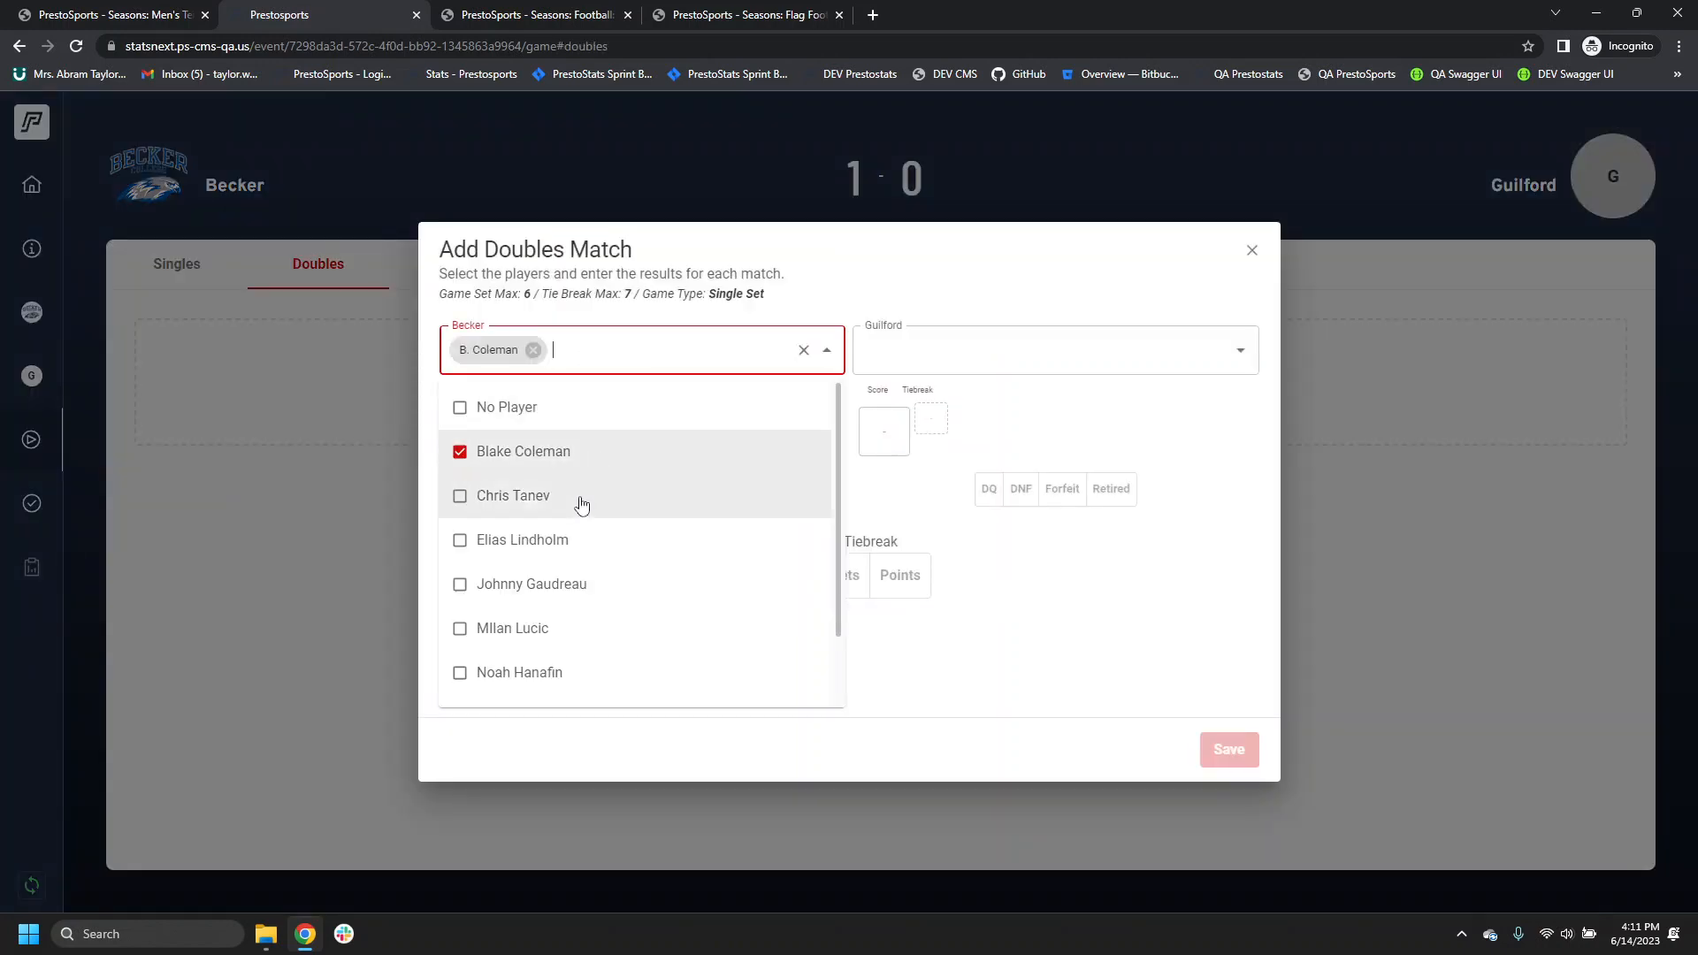
click(576, 497)
click(918, 452)
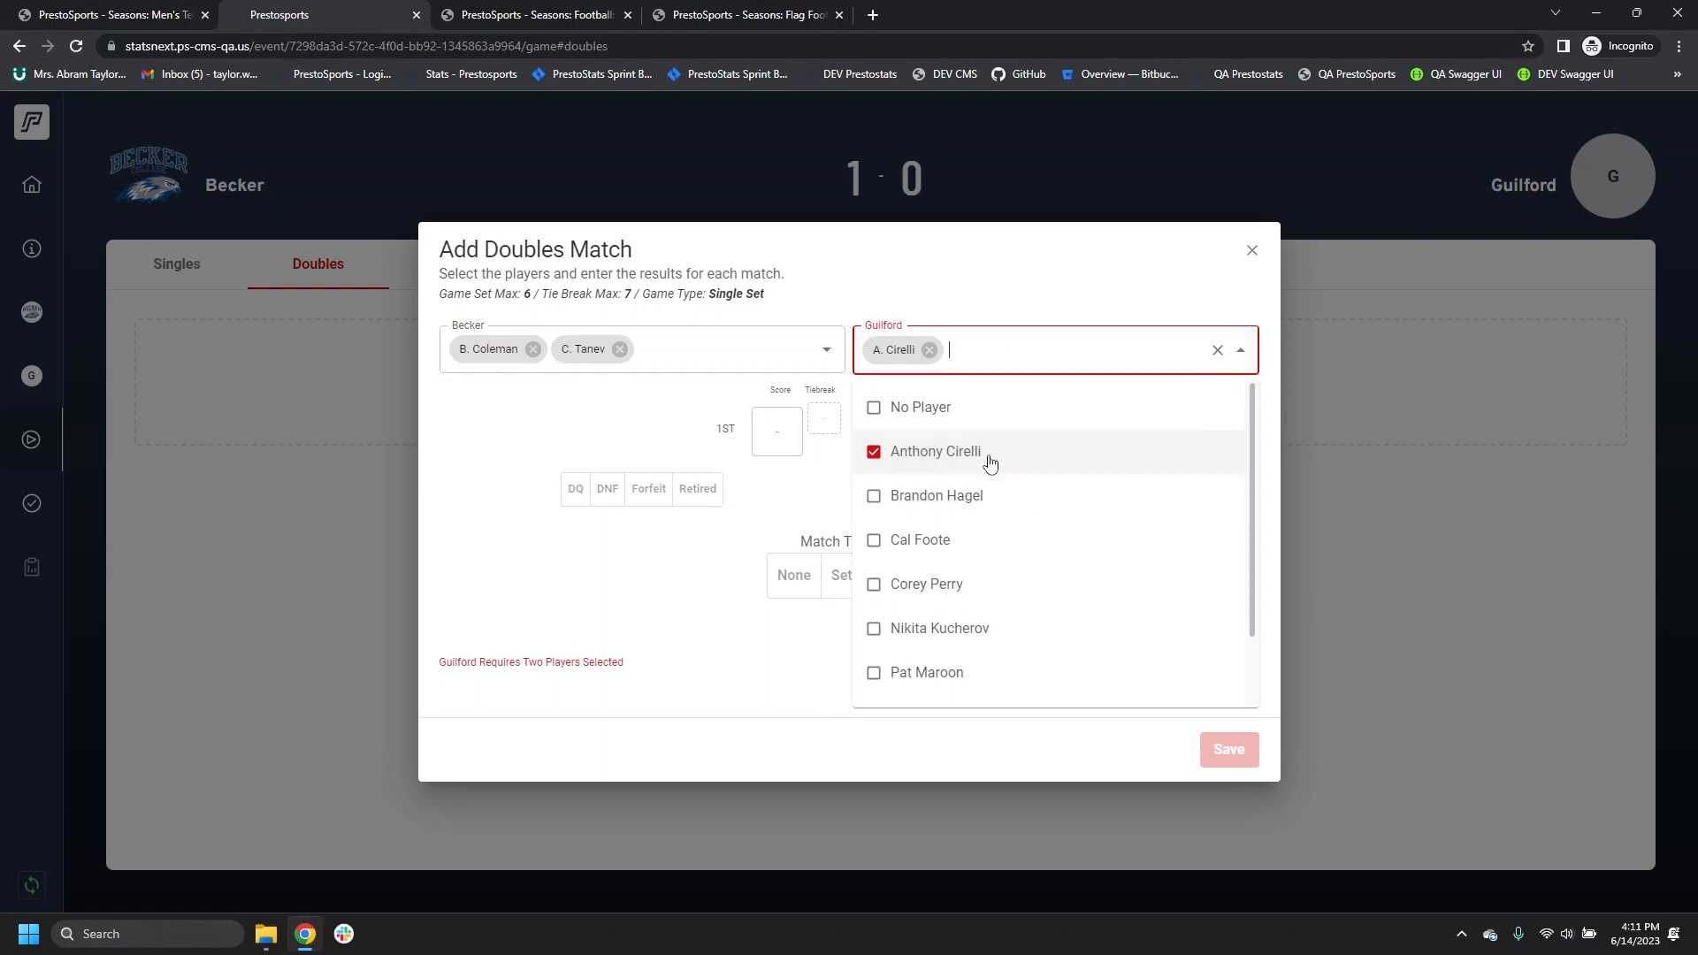
click(955, 495)
Step: Score the doubles set 6–2 for the Becker pair and save the match
click(771, 447)
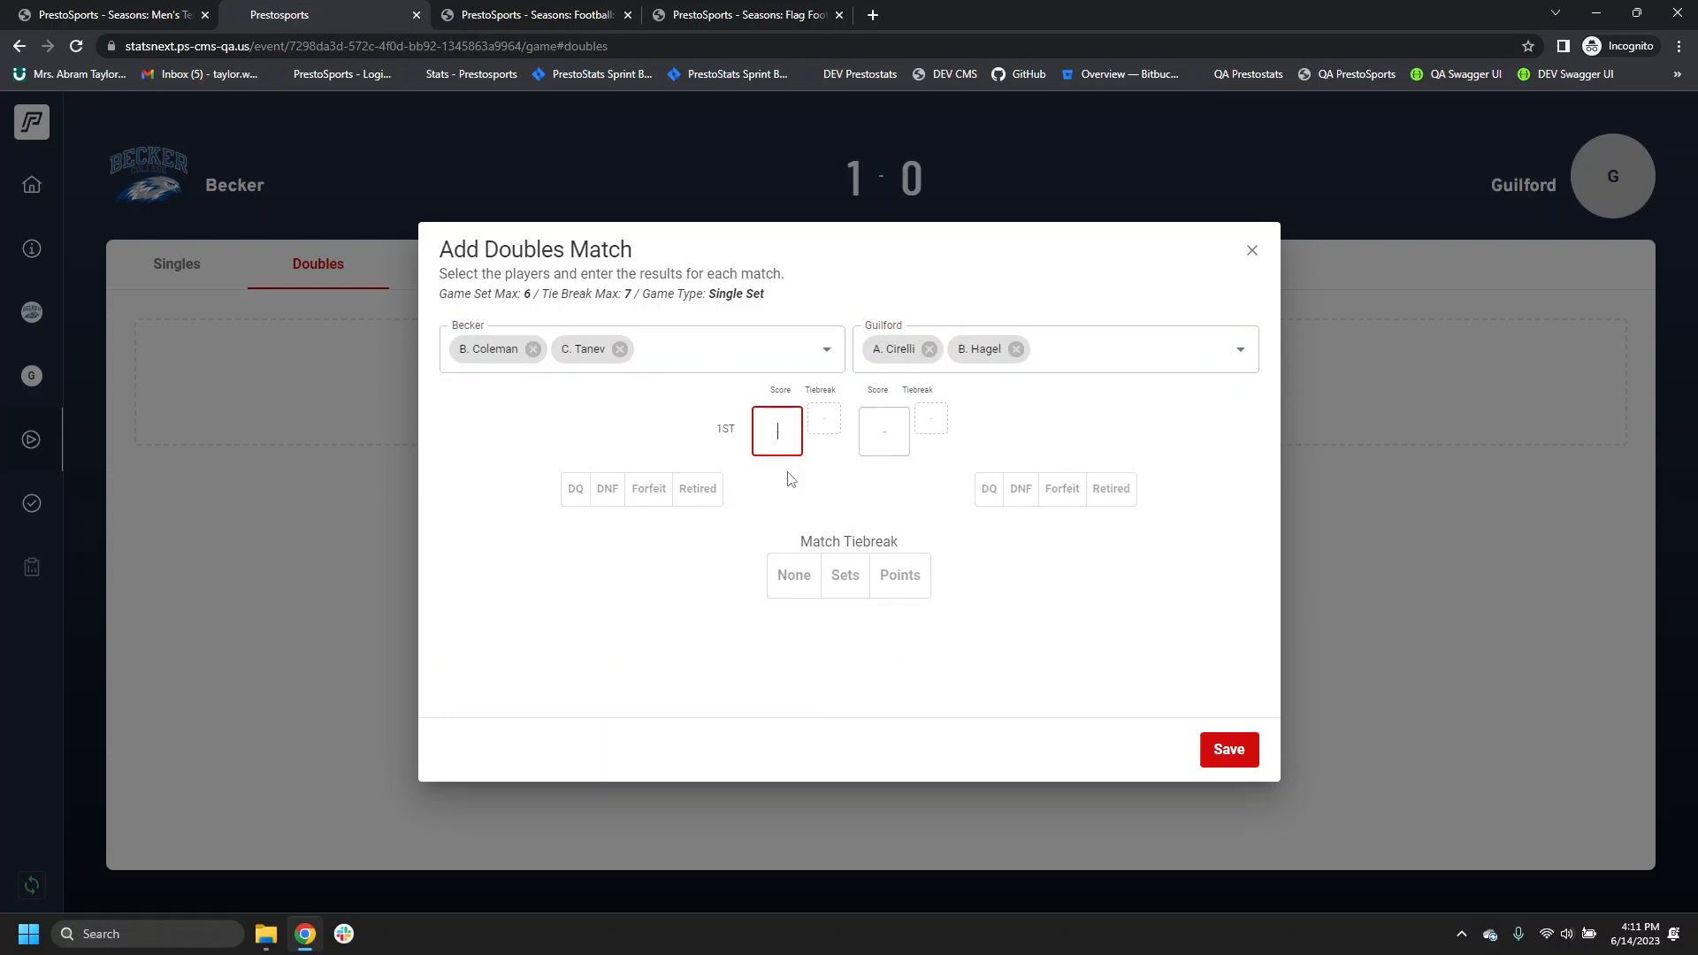
text(6)
key(Tab)
text(2)
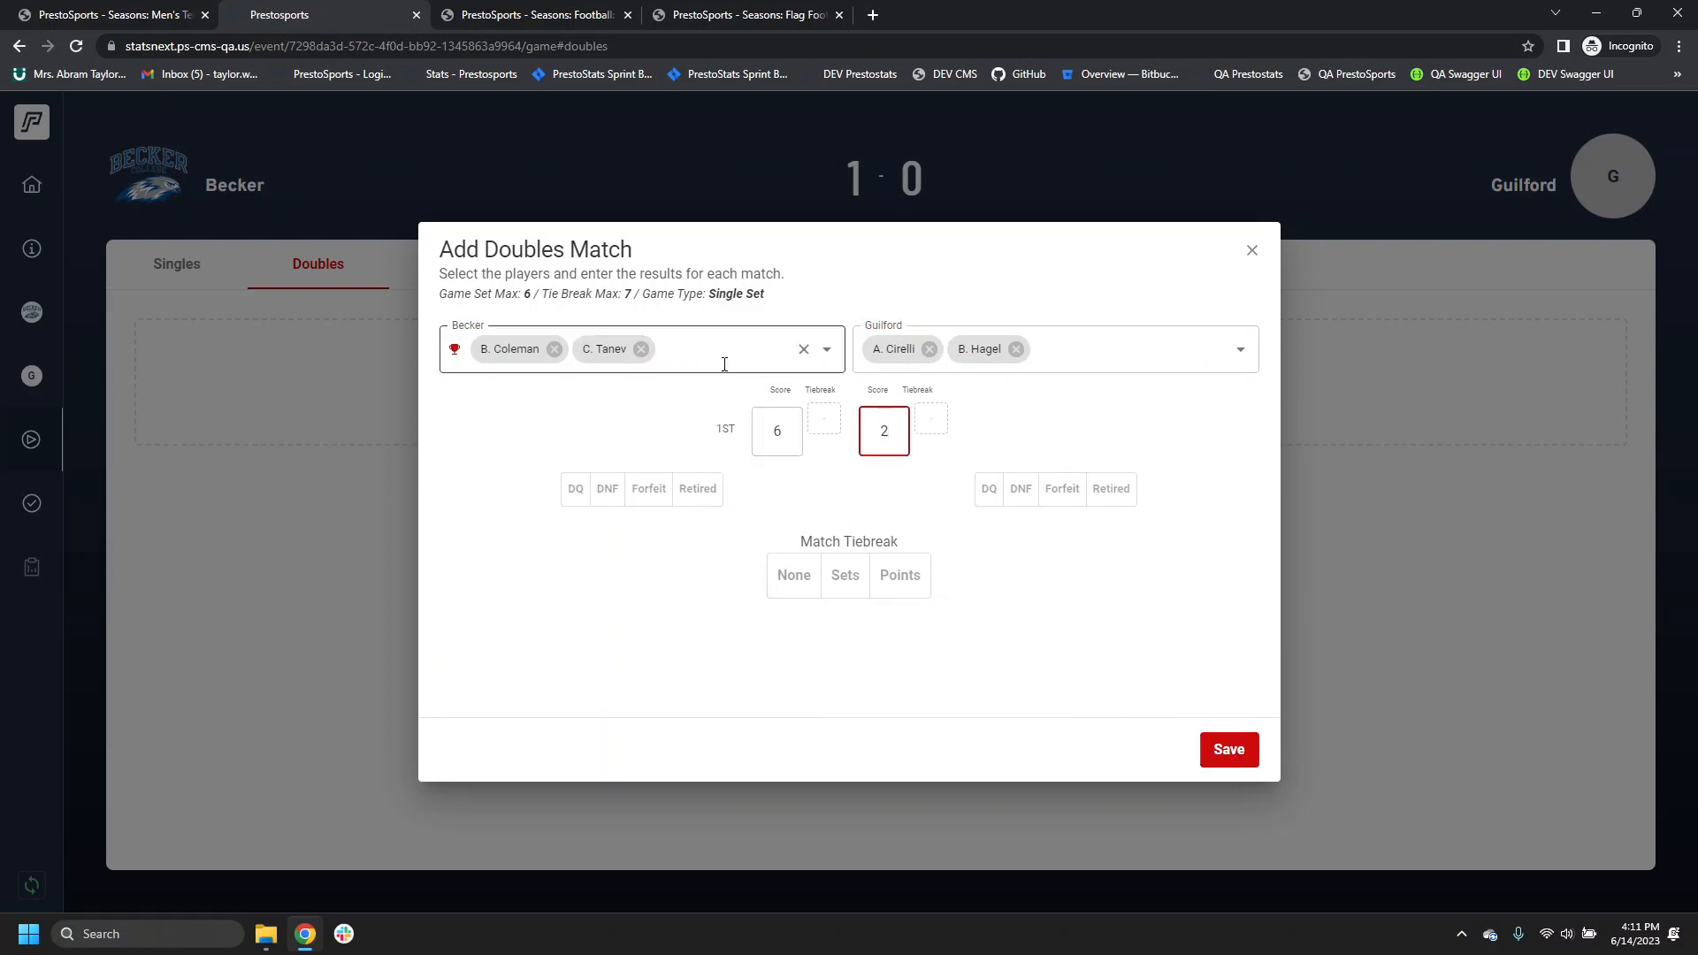
click(1238, 751)
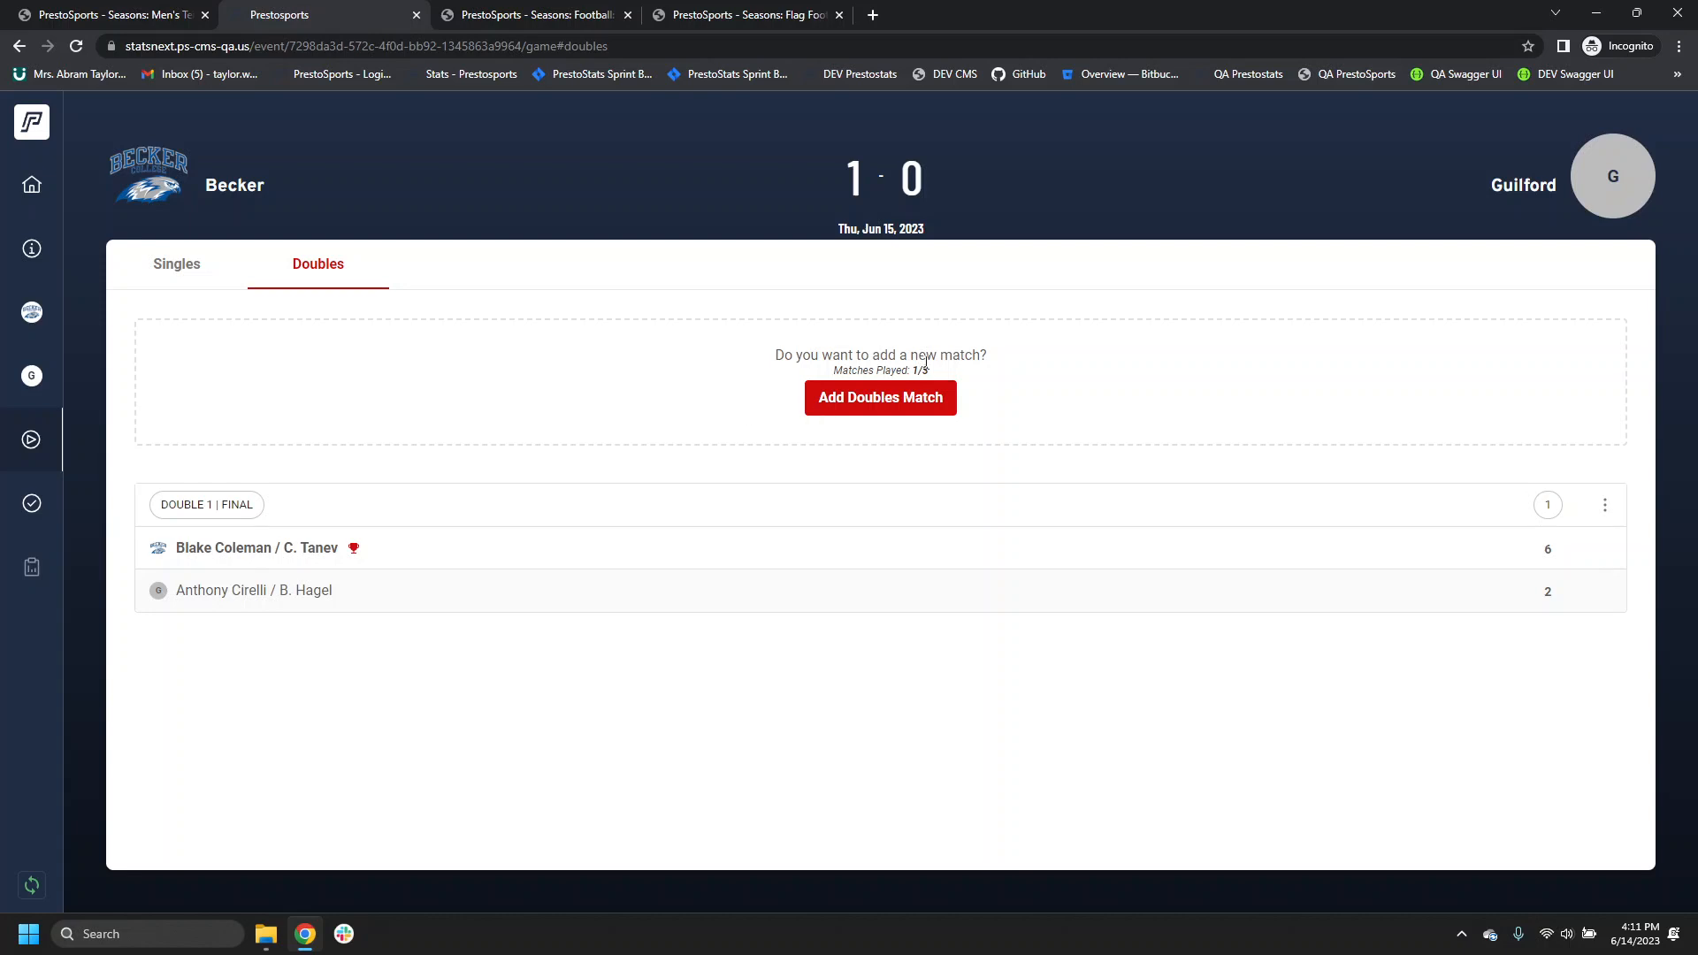
Step: Add a doubles match with Becker's E. Lindholm and J. Gaudreau against Guilford's N. Kucherov and C. Perry
click(895, 408)
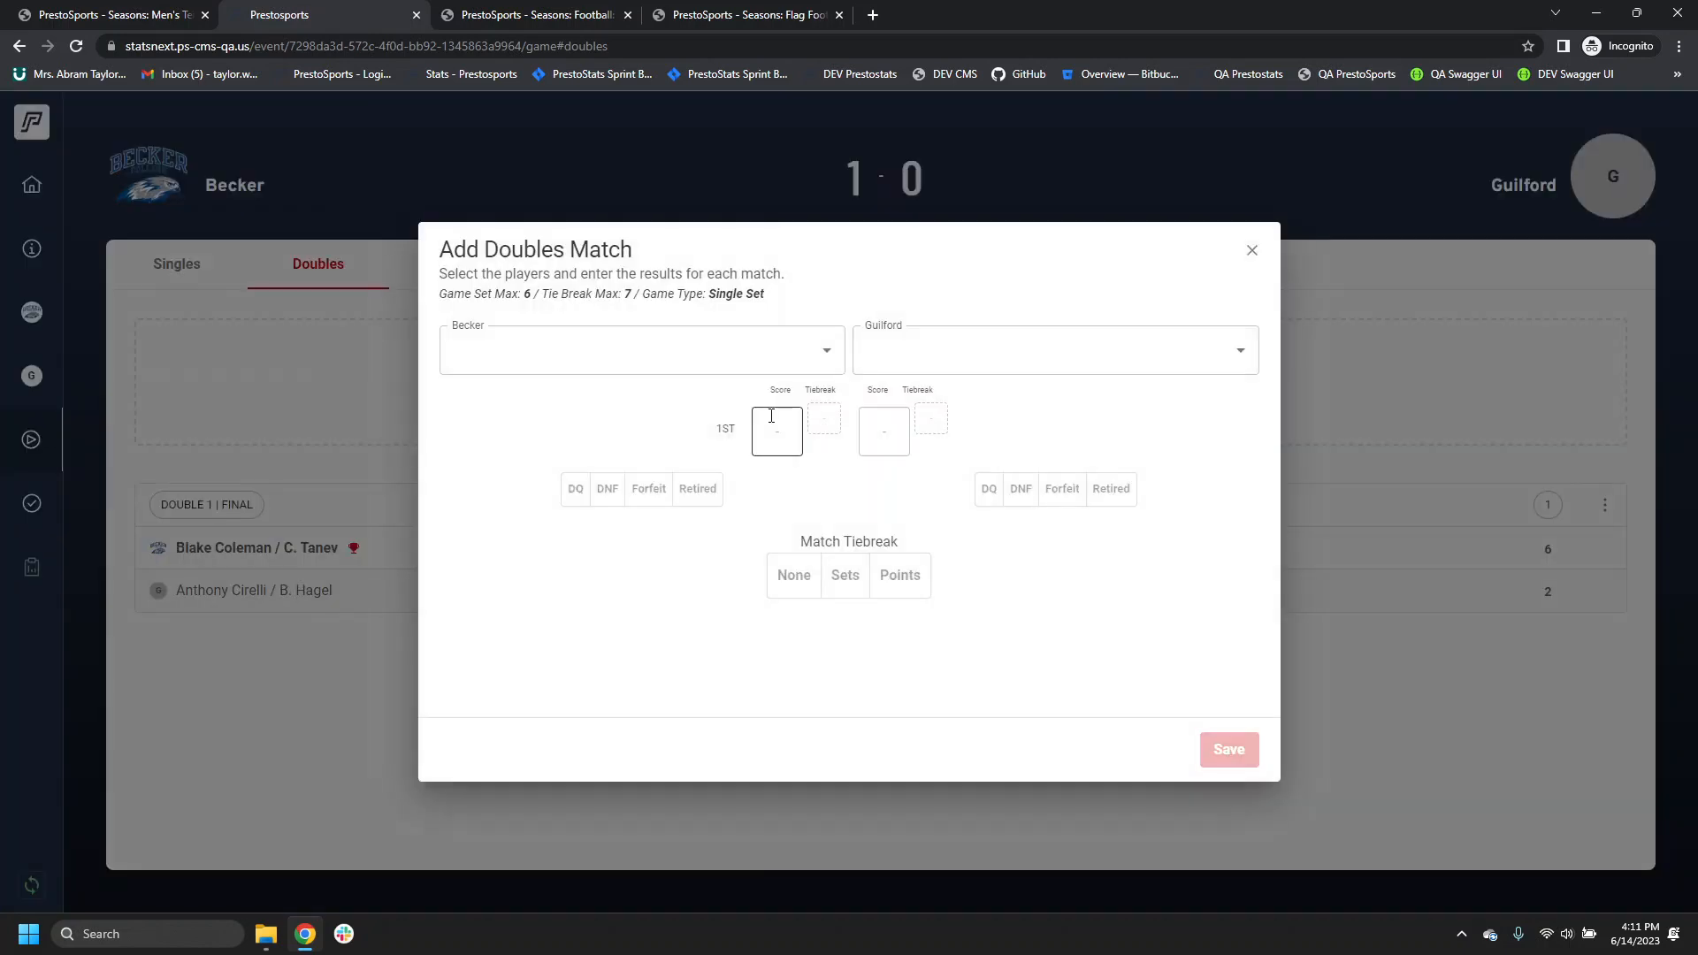
click(739, 353)
click(694, 541)
click(694, 583)
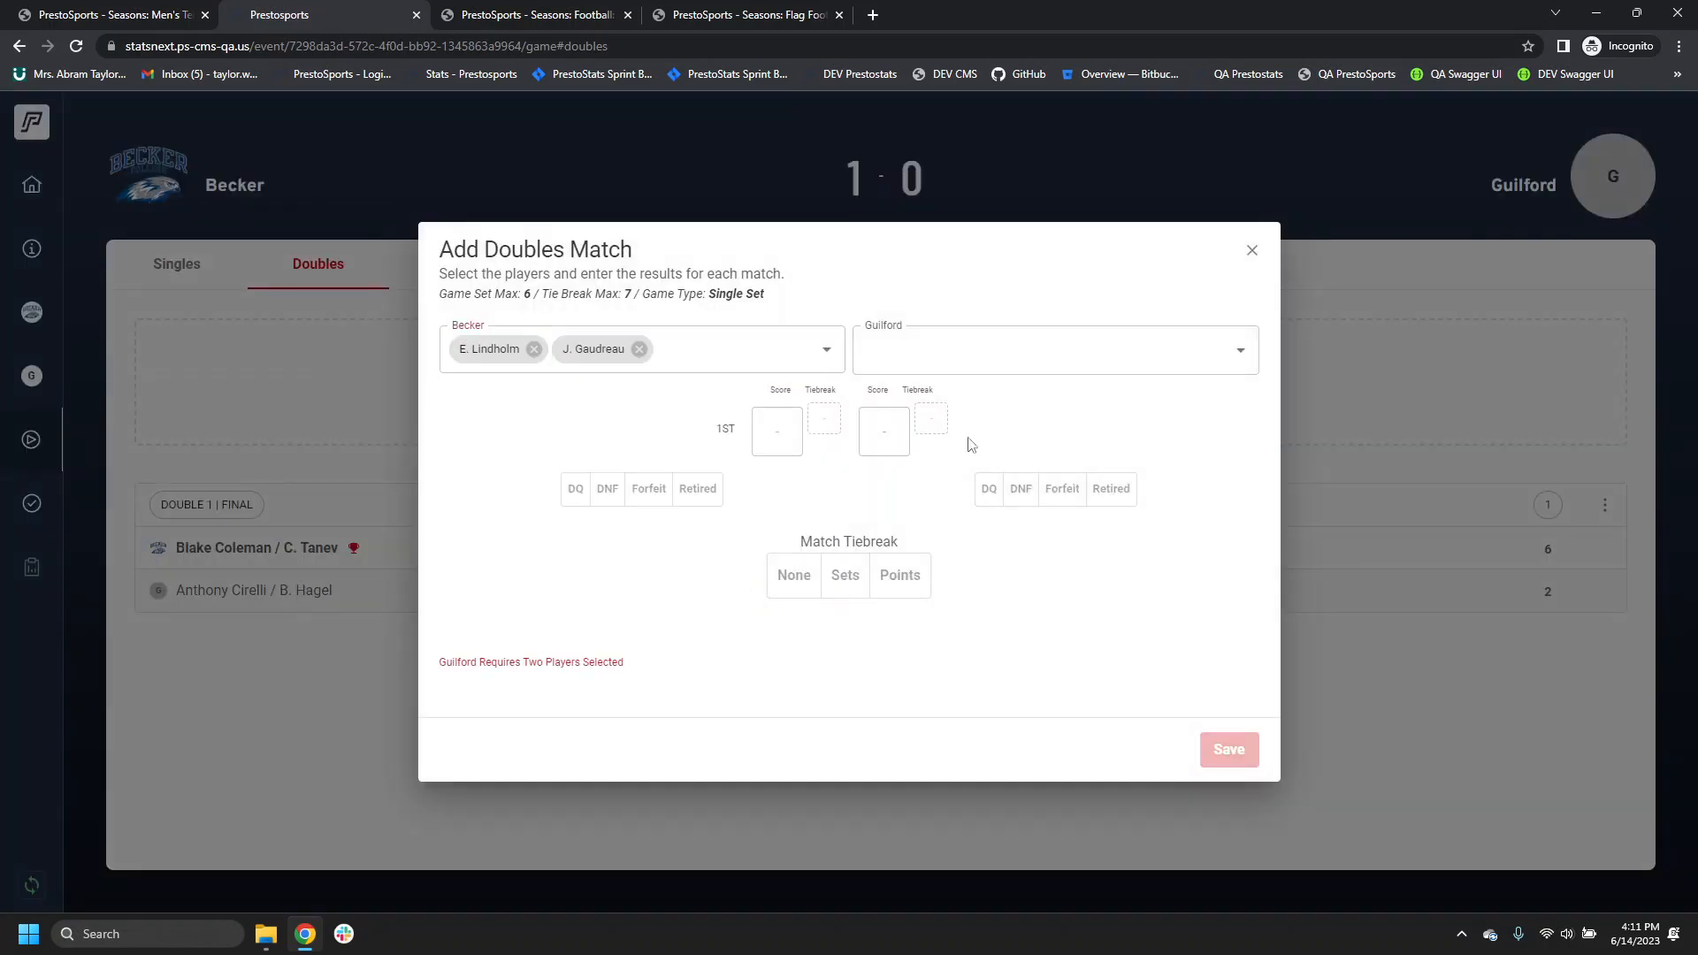
click(977, 626)
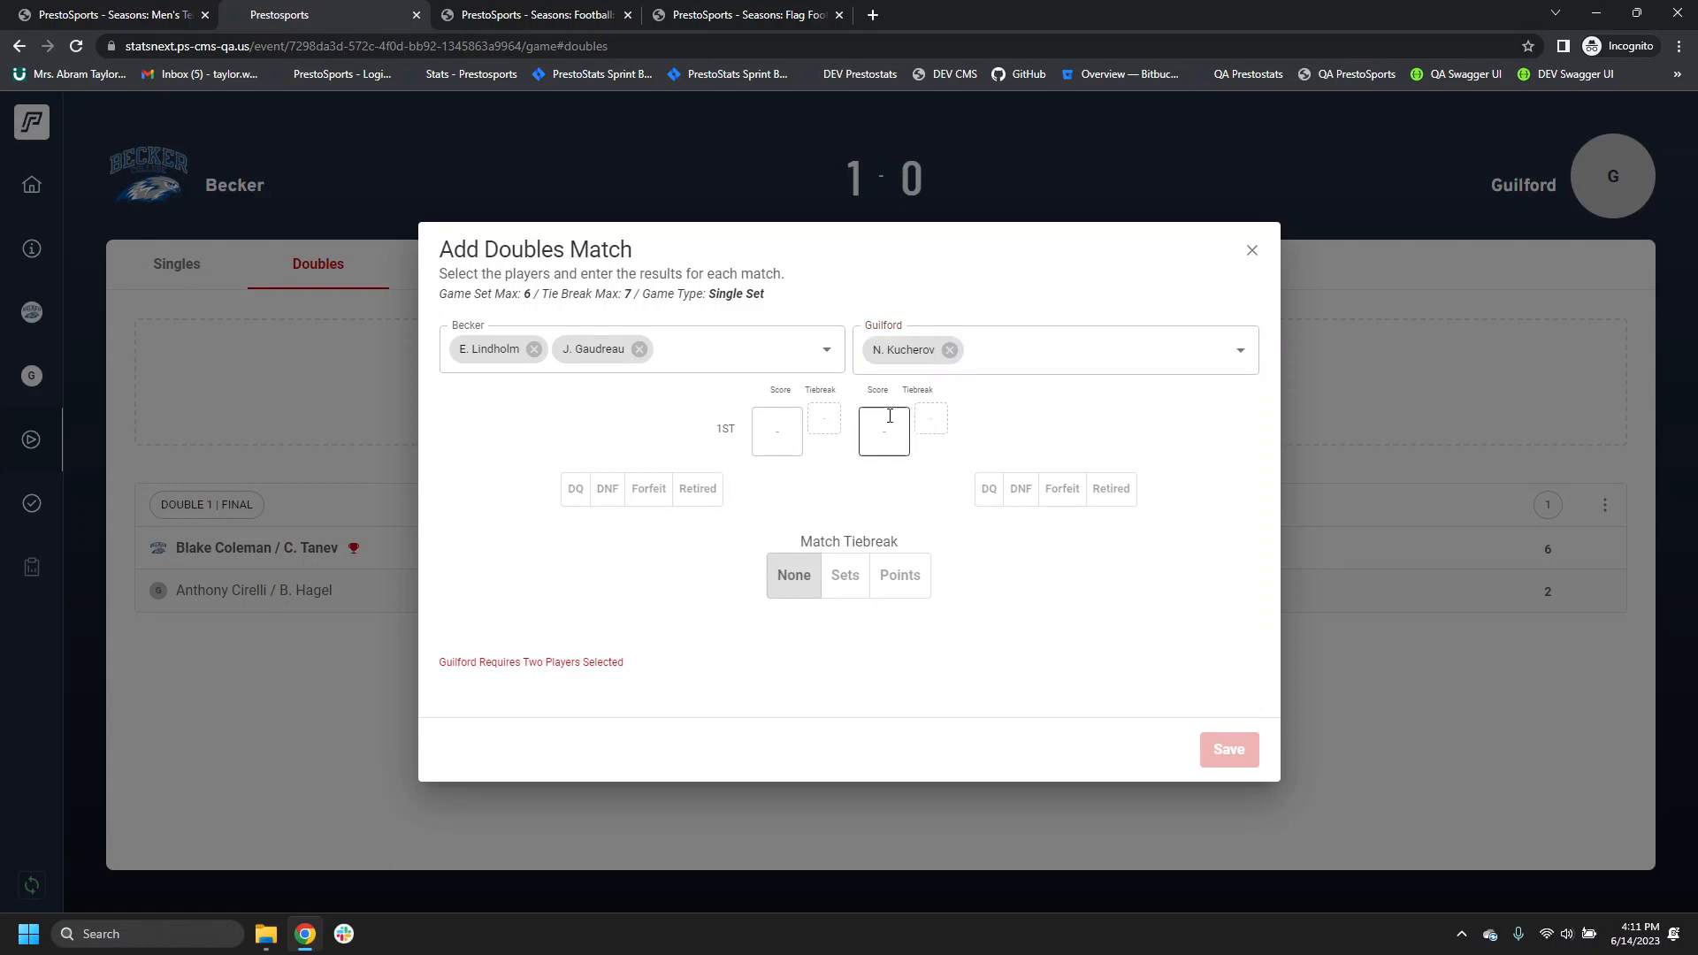
click(964, 579)
Step: Score the second doubles match 6–3 for the Becker pair and save it
click(774, 422)
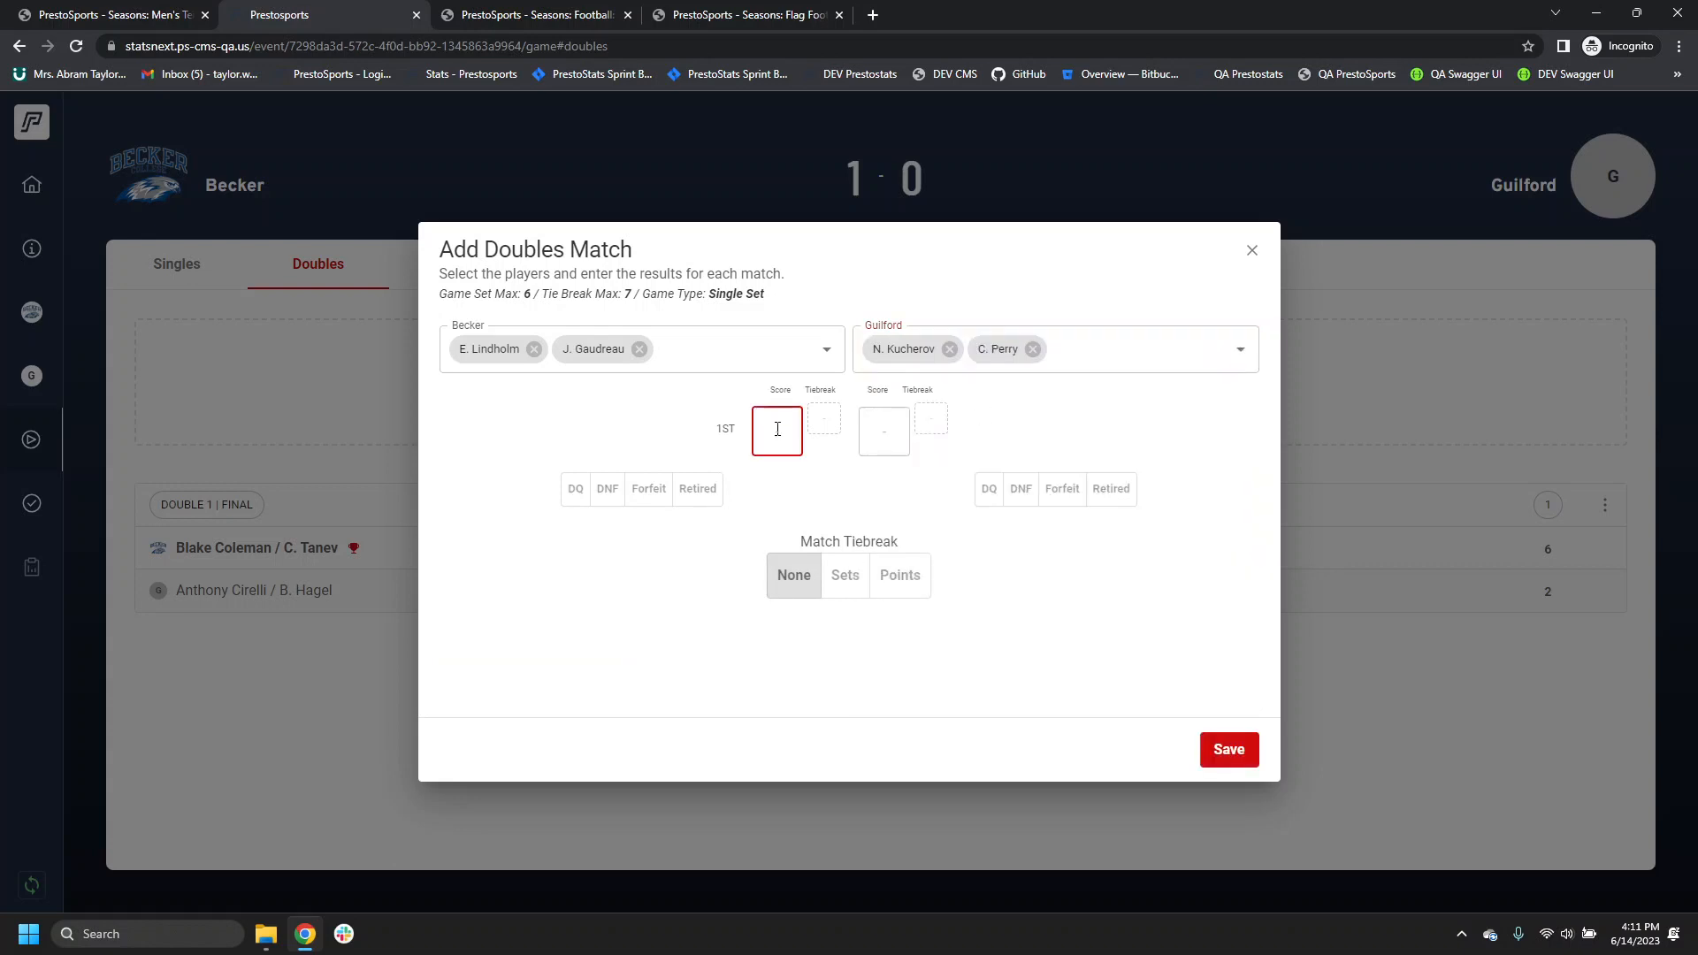
text(6)
key(Tab)
text(3)
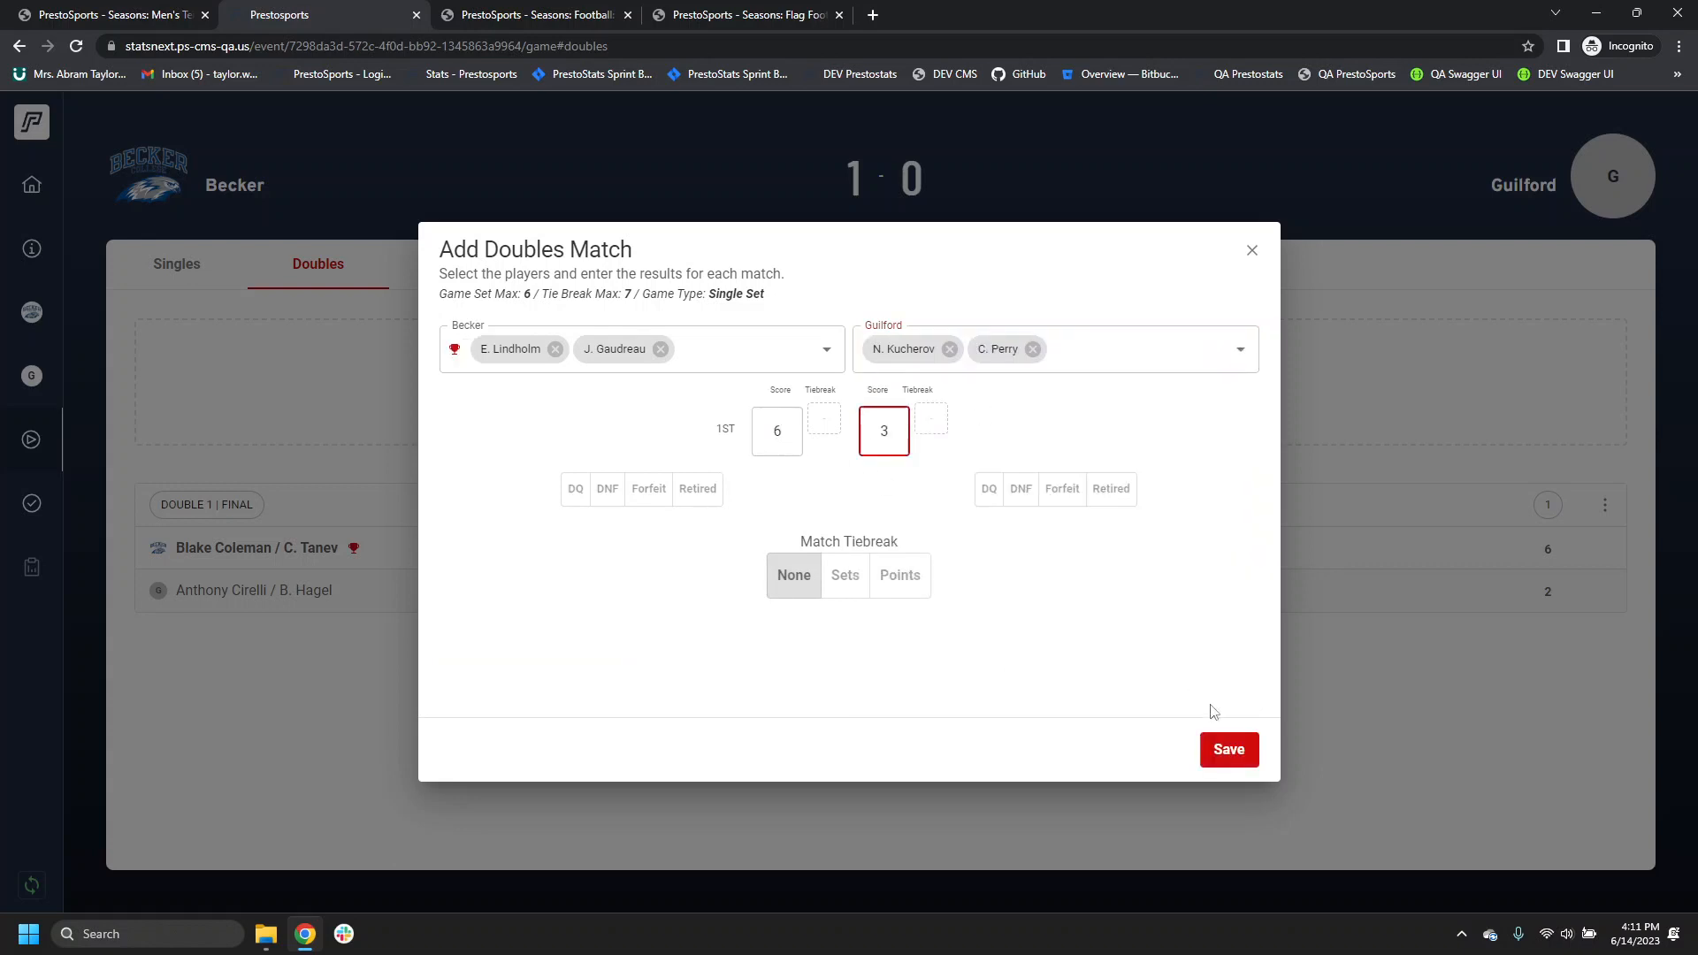
click(1234, 752)
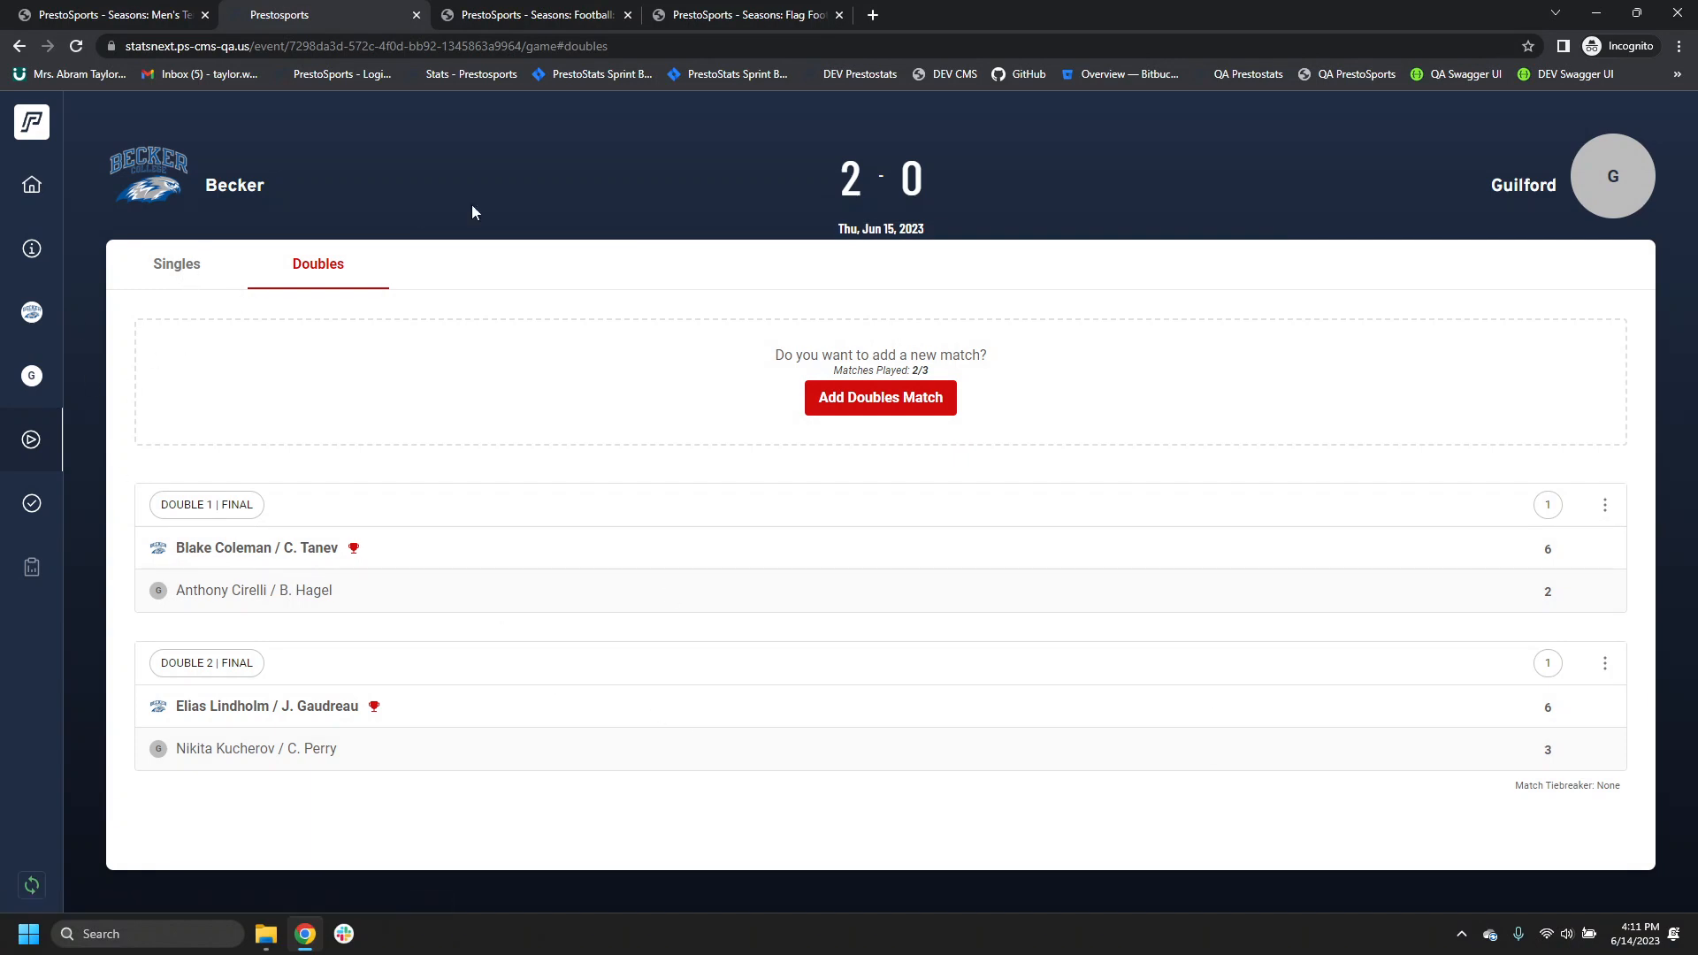
Step: Go to the singles matches and save a second one with No Player for both Becker and Guilford
click(201, 264)
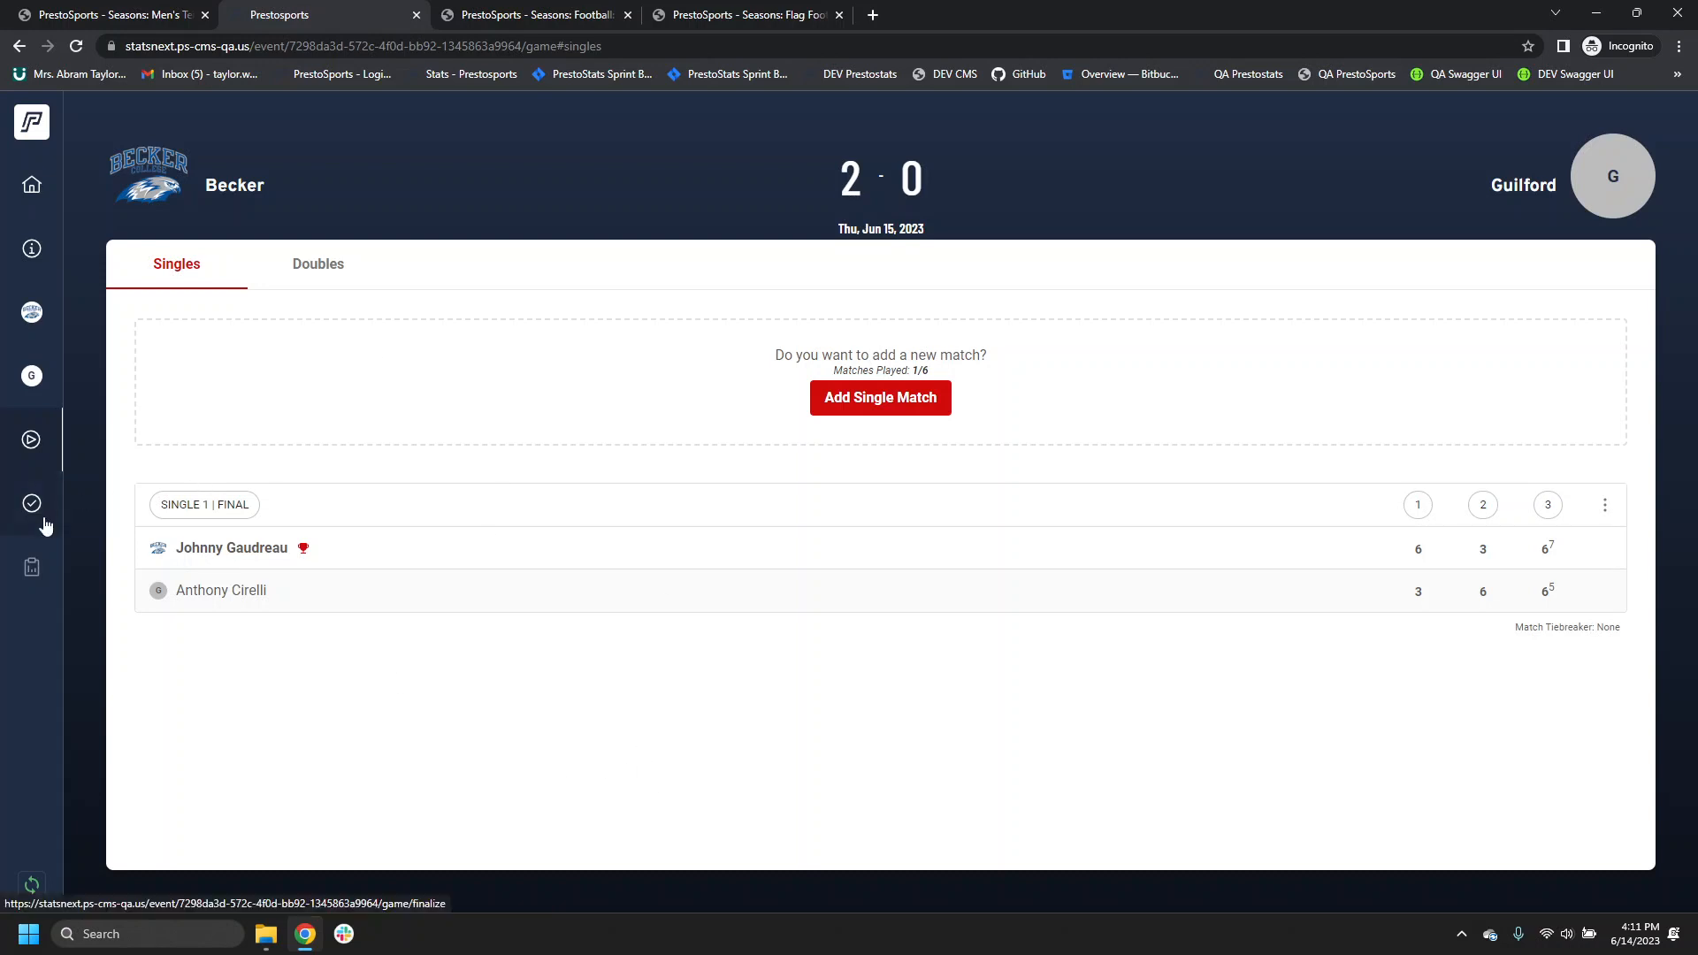
click(883, 408)
click(820, 295)
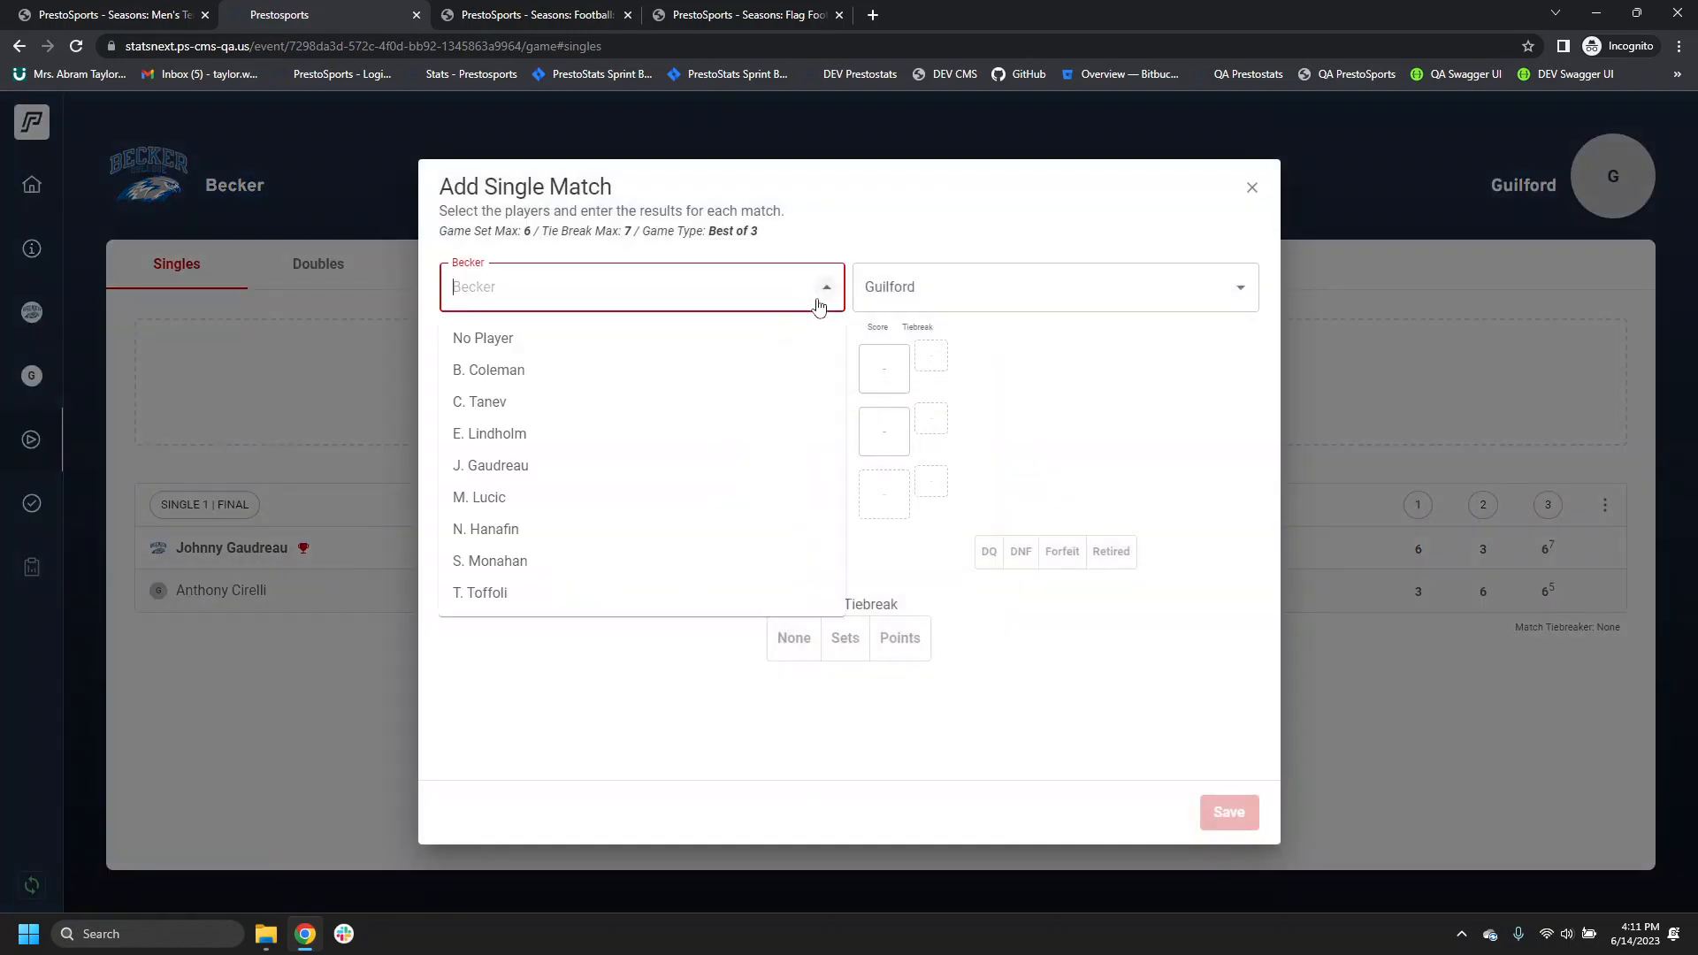
click(828, 348)
click(964, 333)
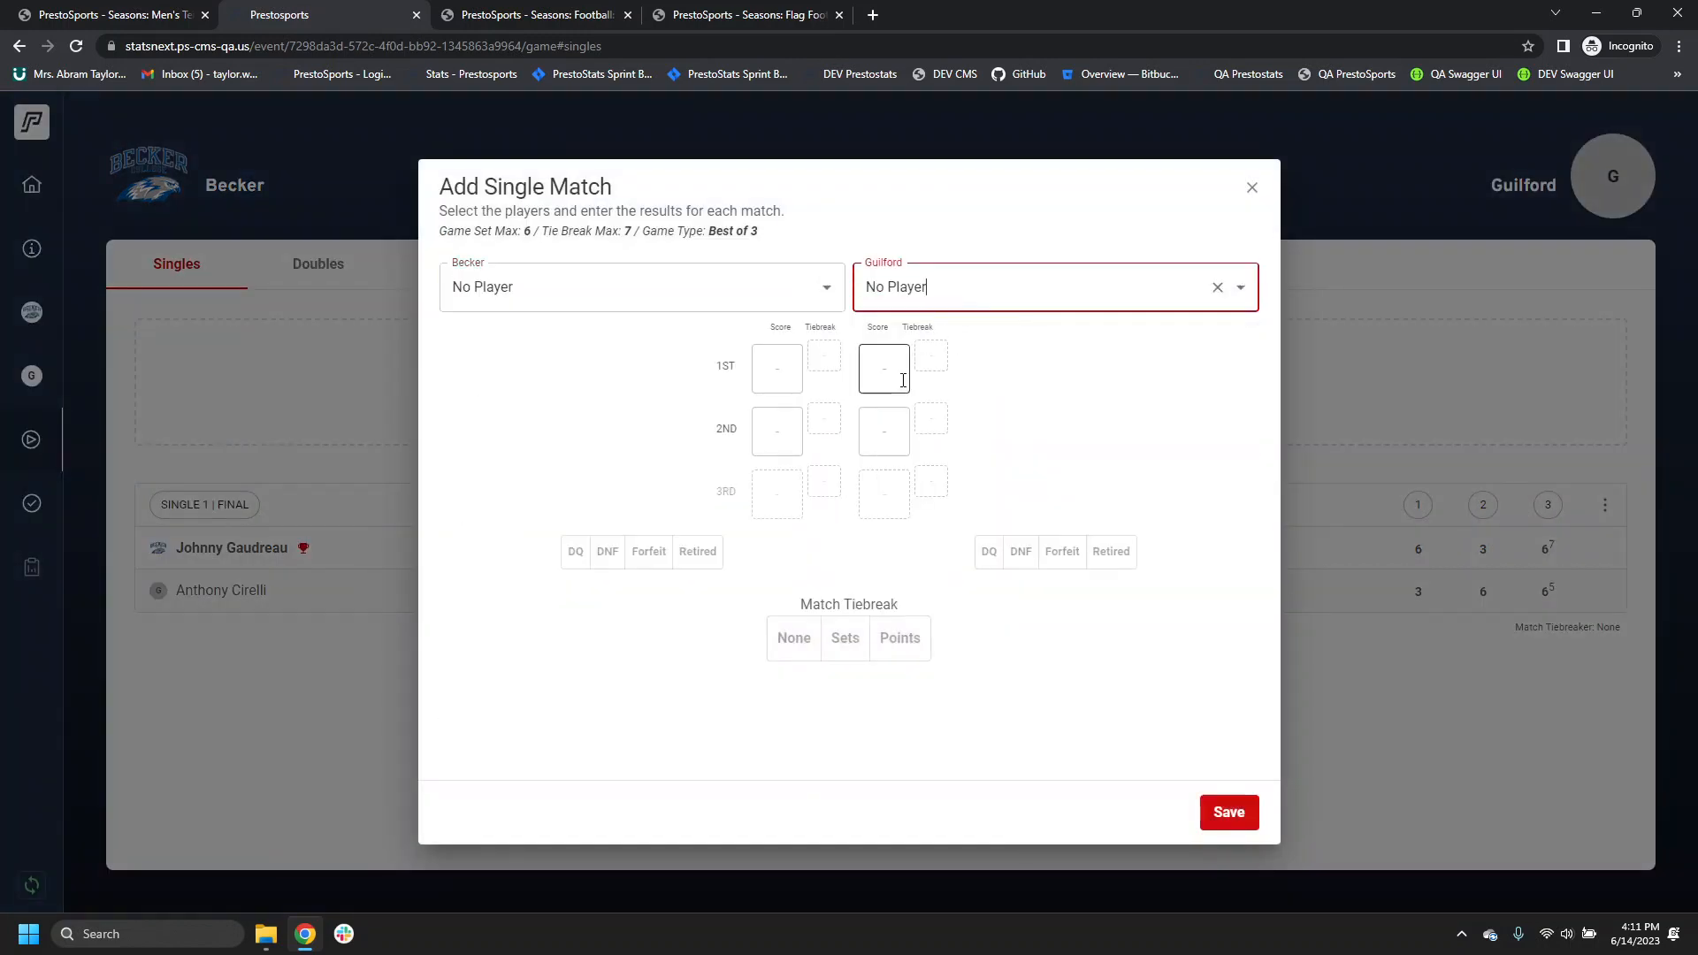
click(1236, 811)
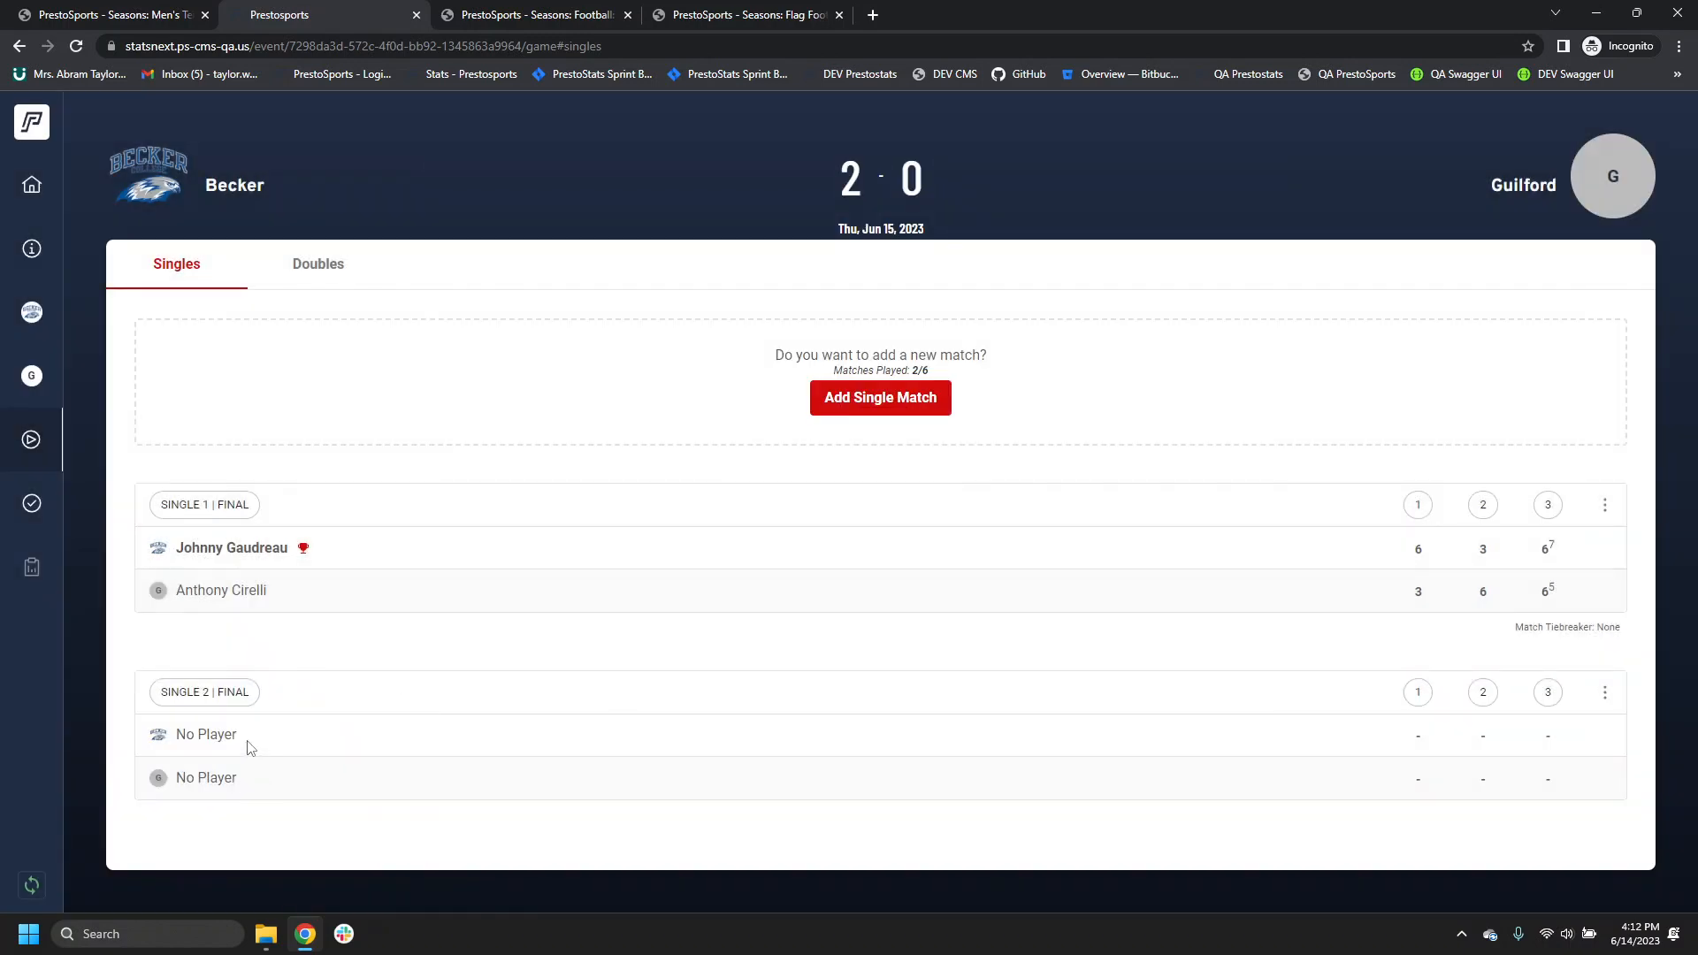
Step: Start a third singles match with No Player for Becker against Guilford's Victor Hedman
click(855, 403)
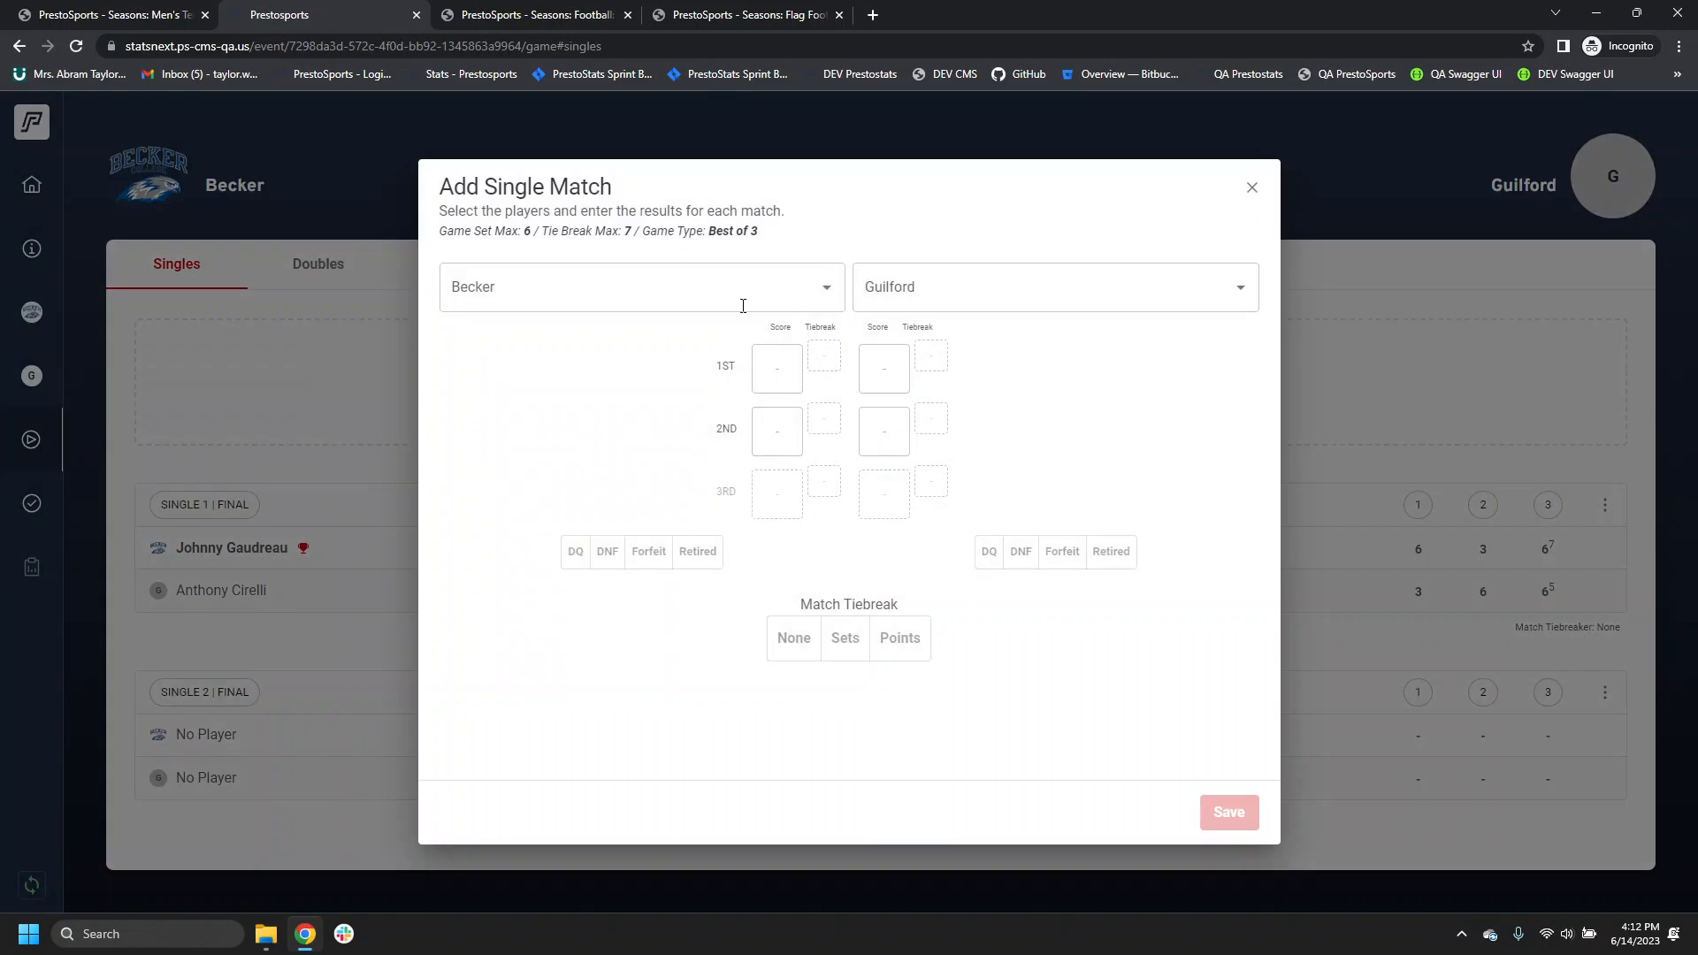
click(741, 297)
click(733, 338)
click(926, 291)
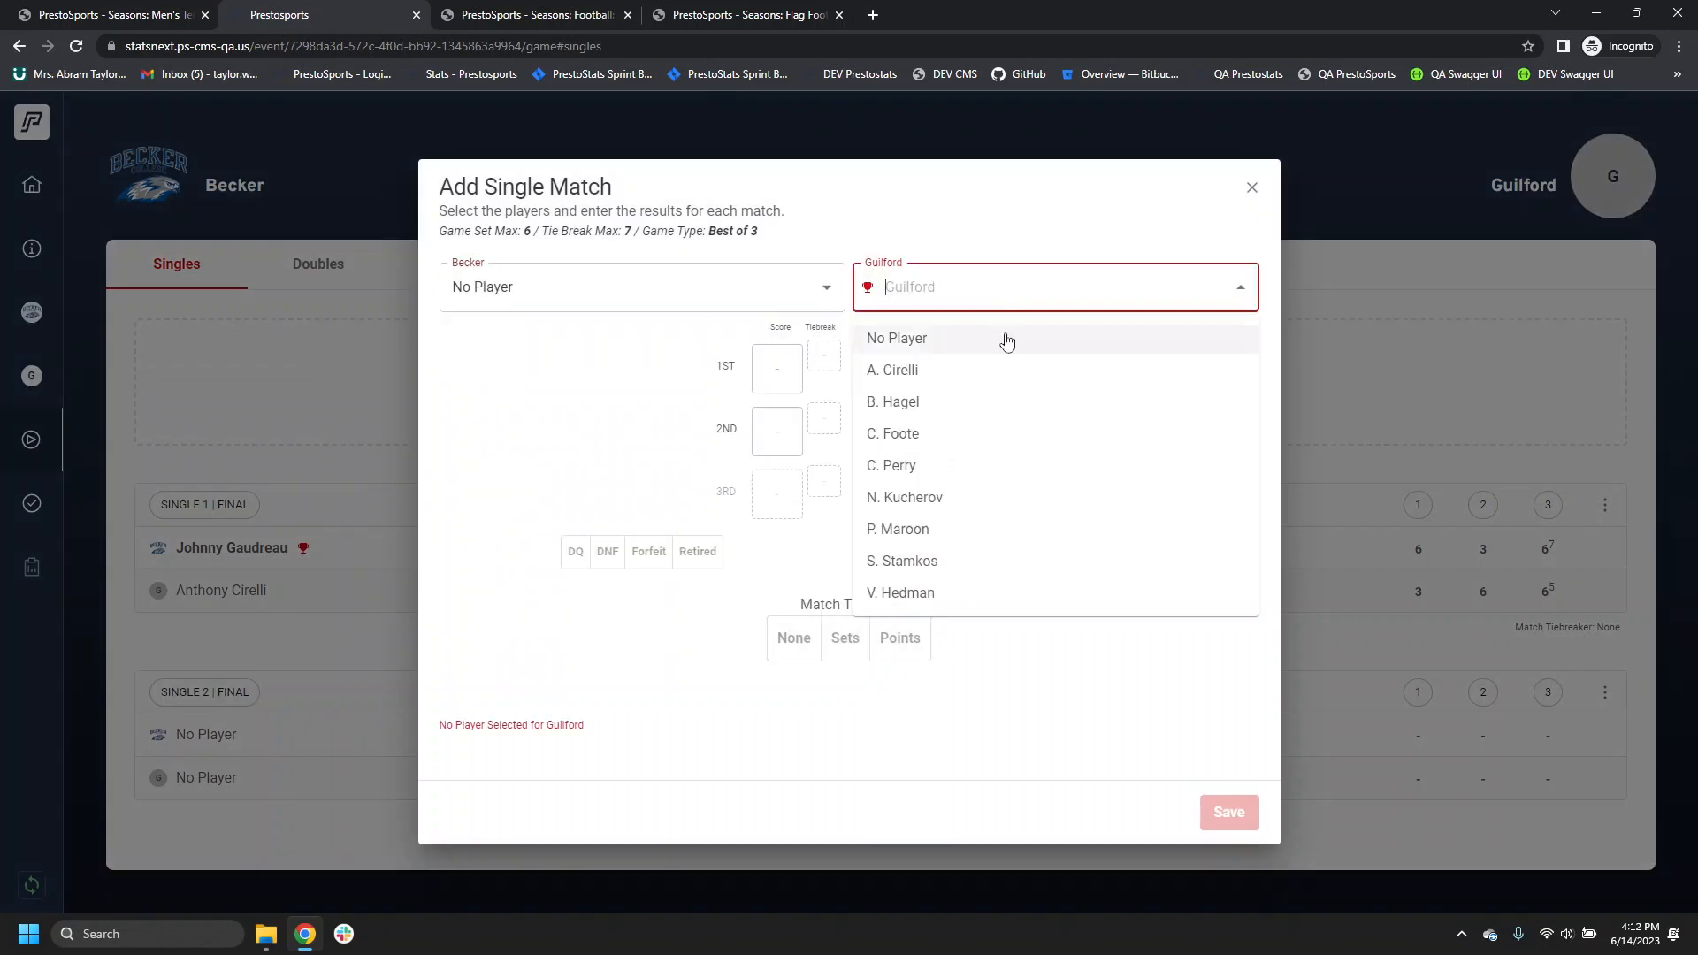
click(998, 591)
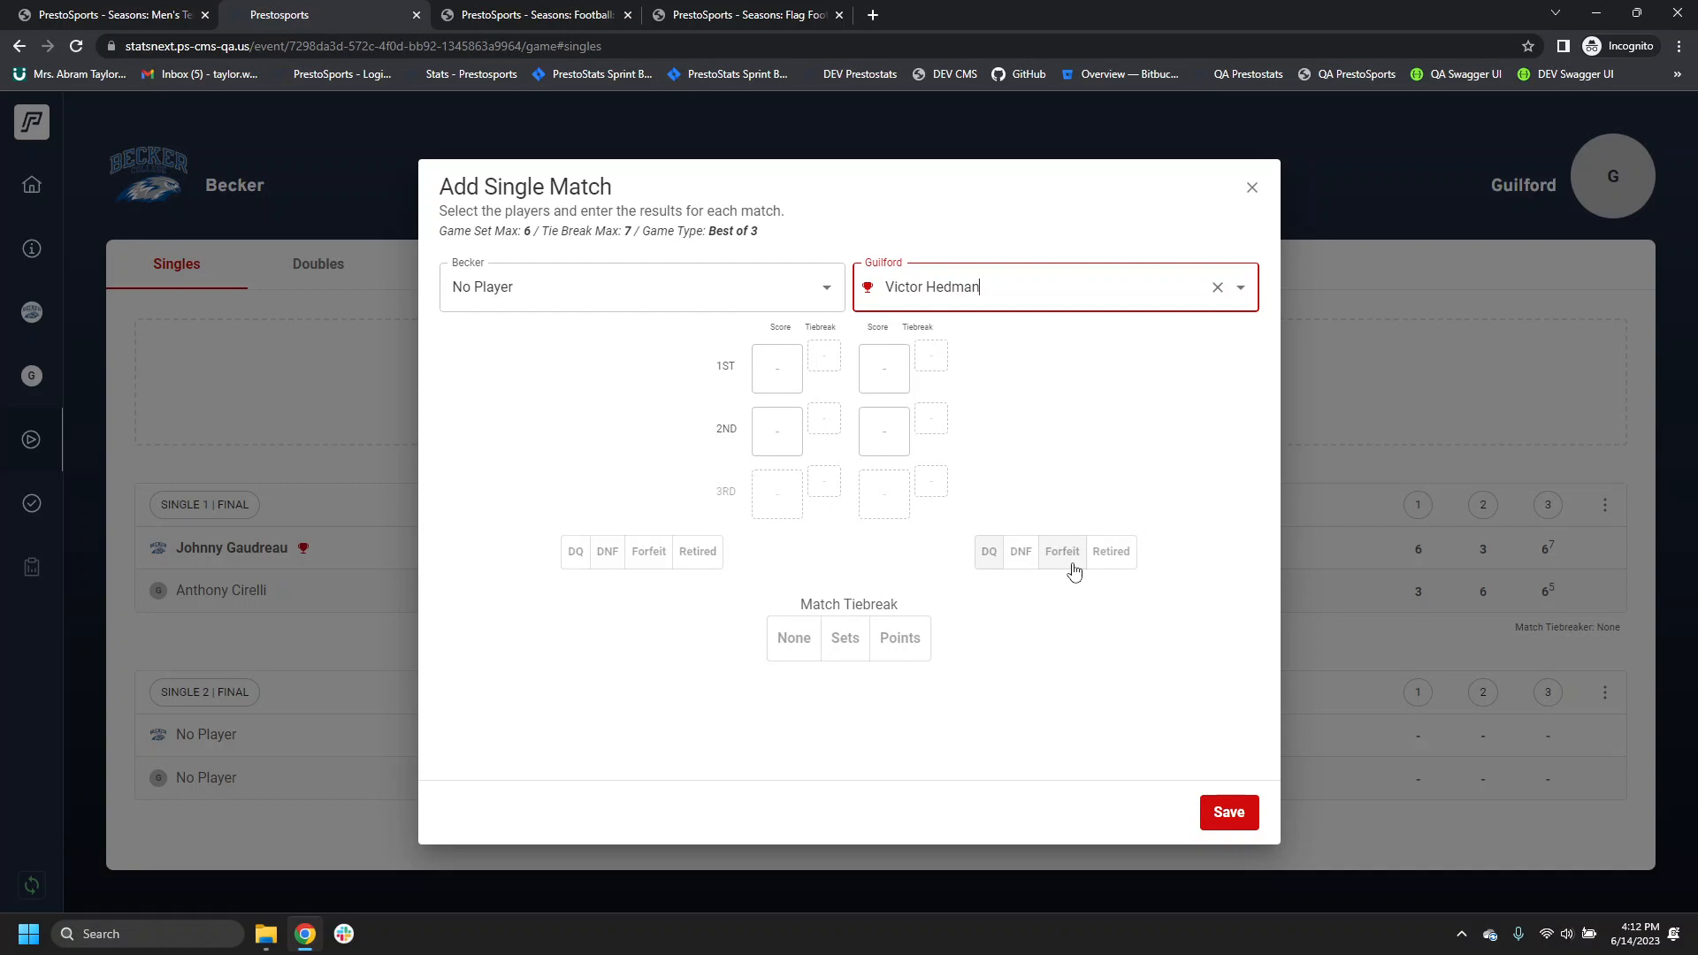
Step: Try DNF and DQ on the Guilford side, leave only the Becker side marked DQ, and save the match
click(1017, 557)
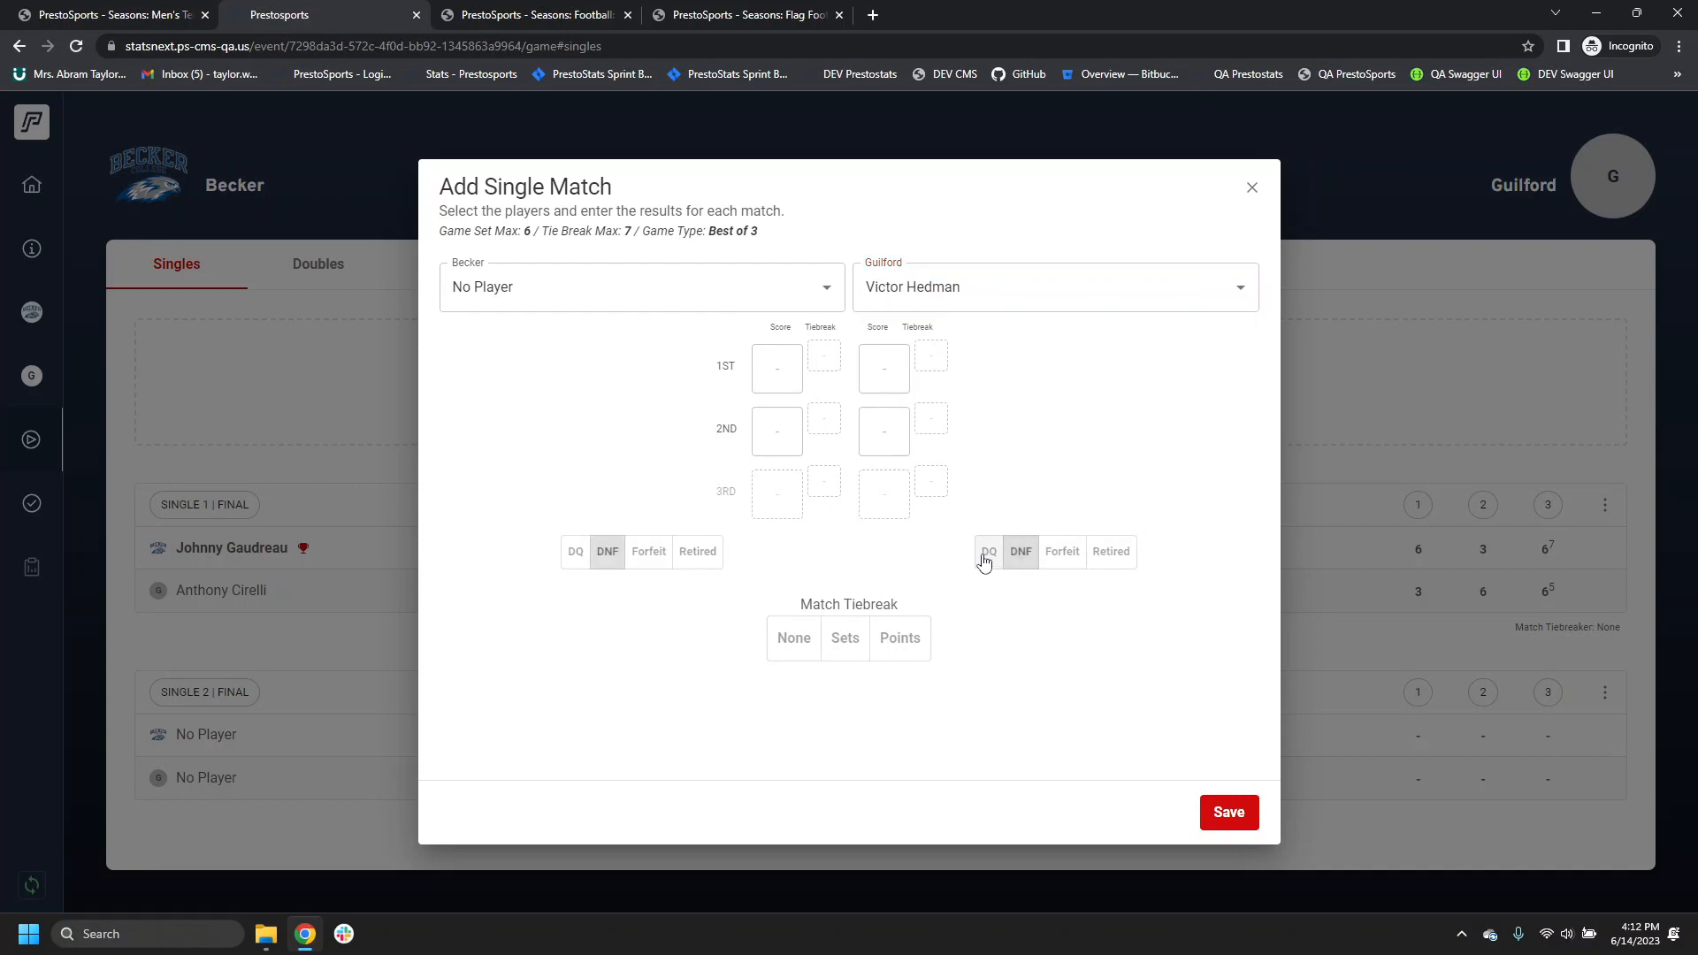
click(985, 557)
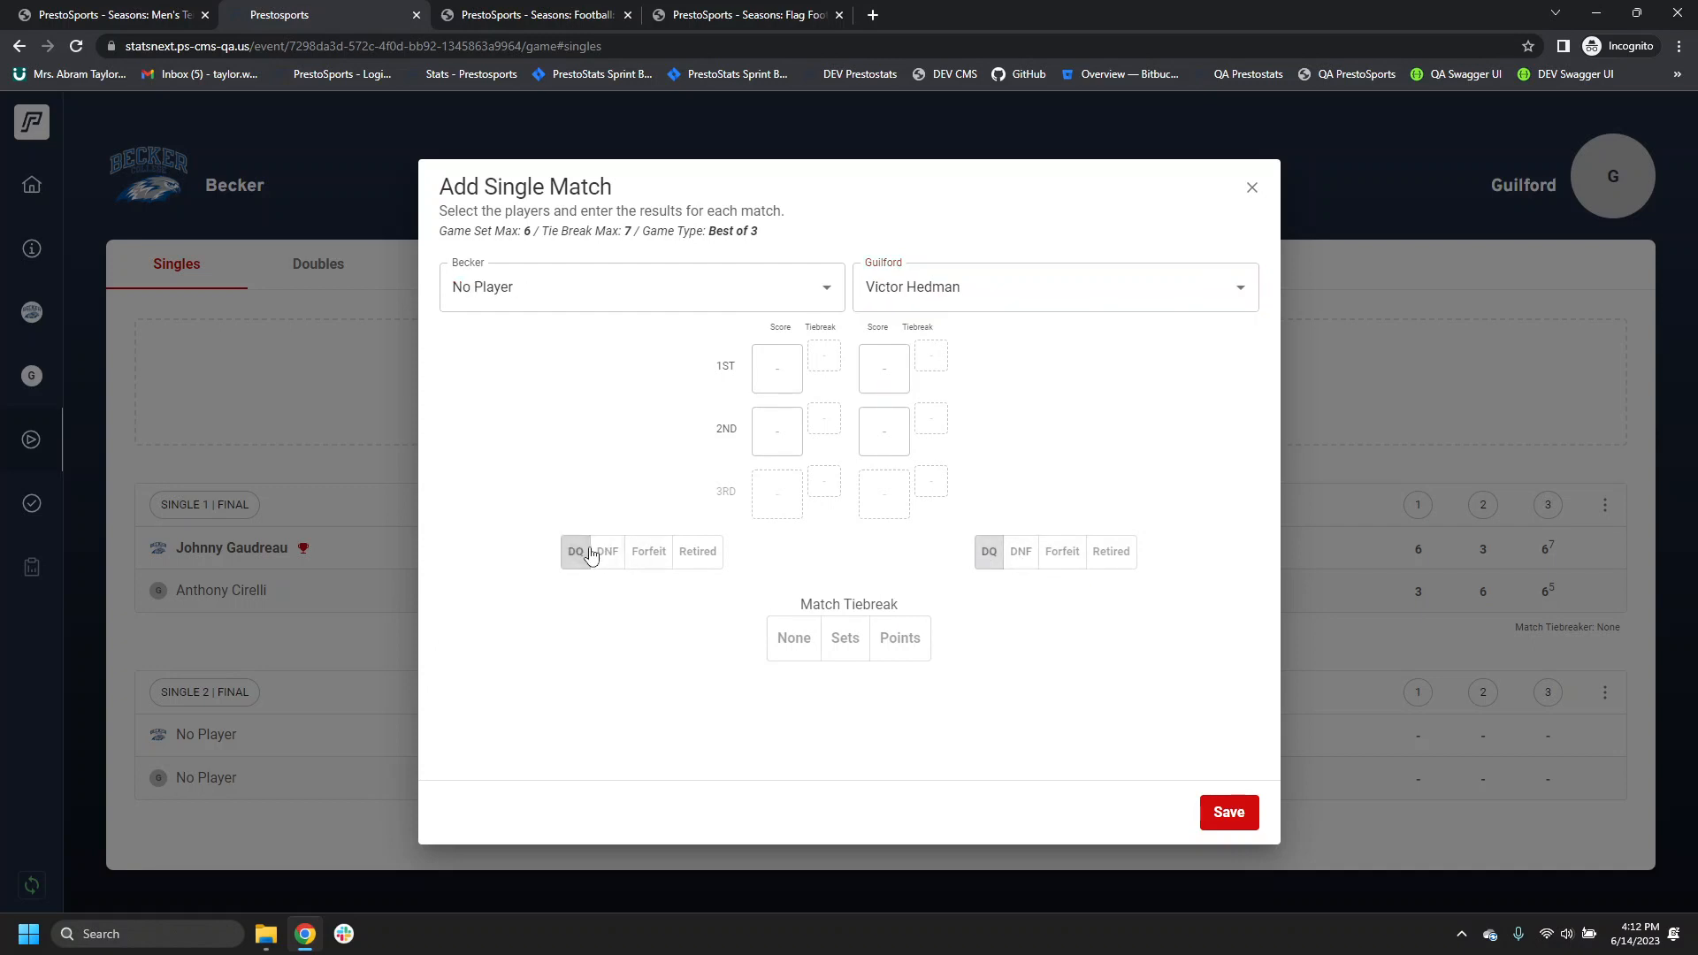
click(986, 552)
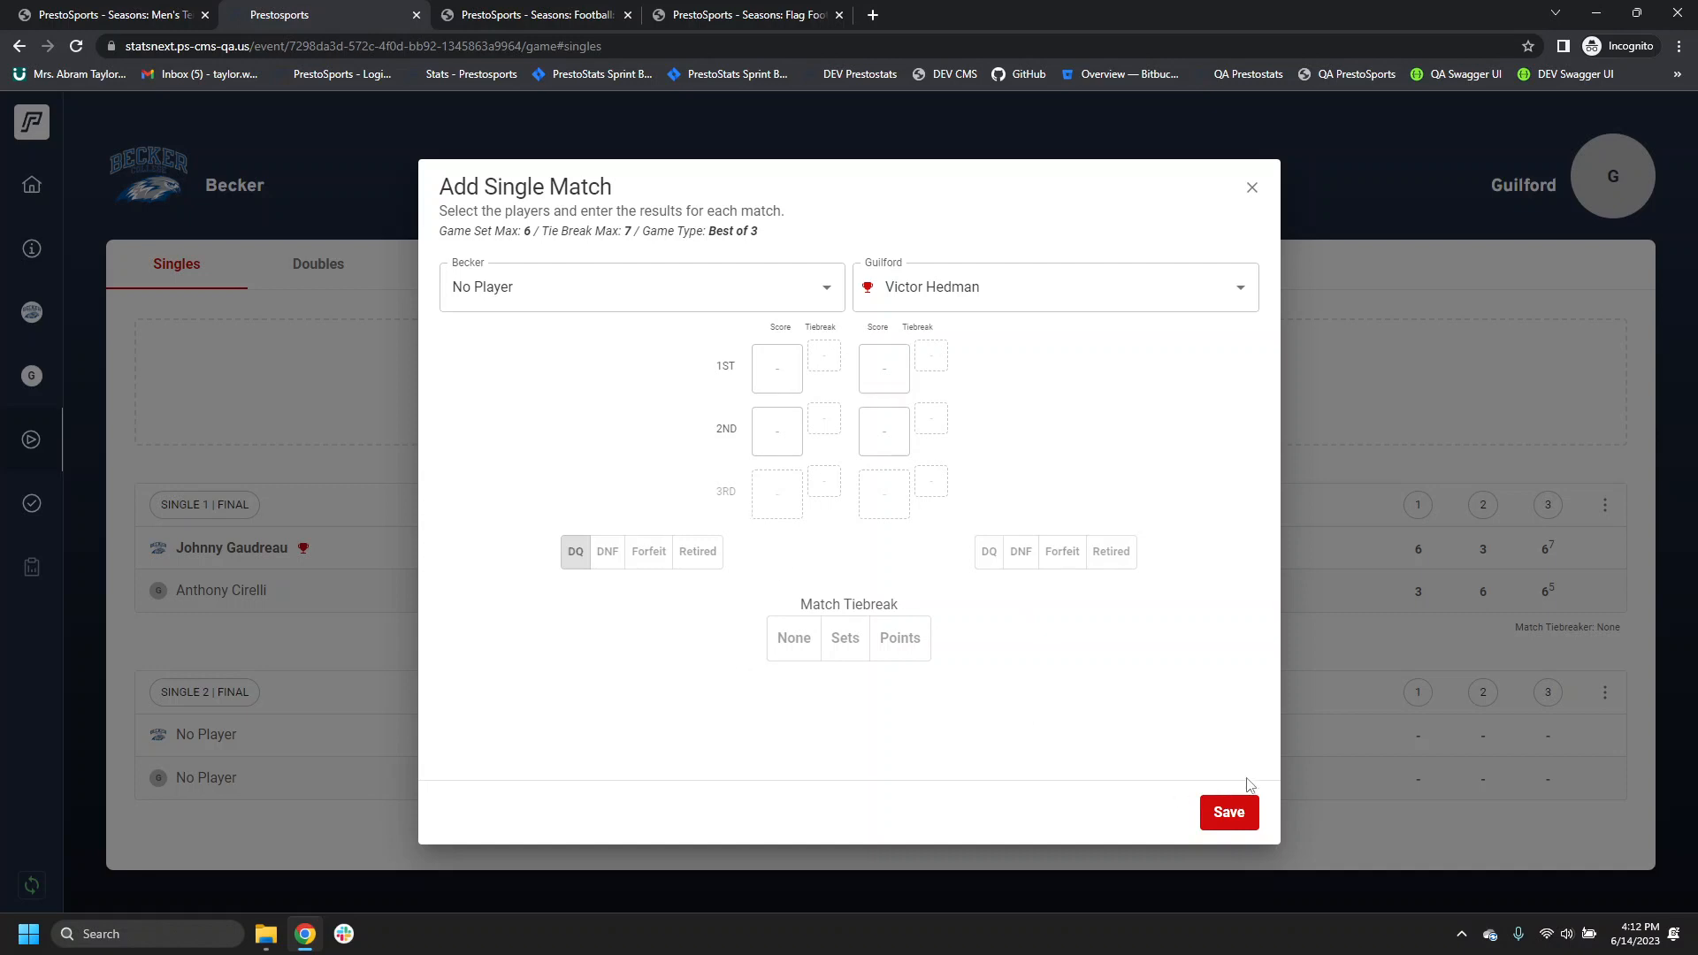
click(1238, 807)
scroll(449, 455, down, 2)
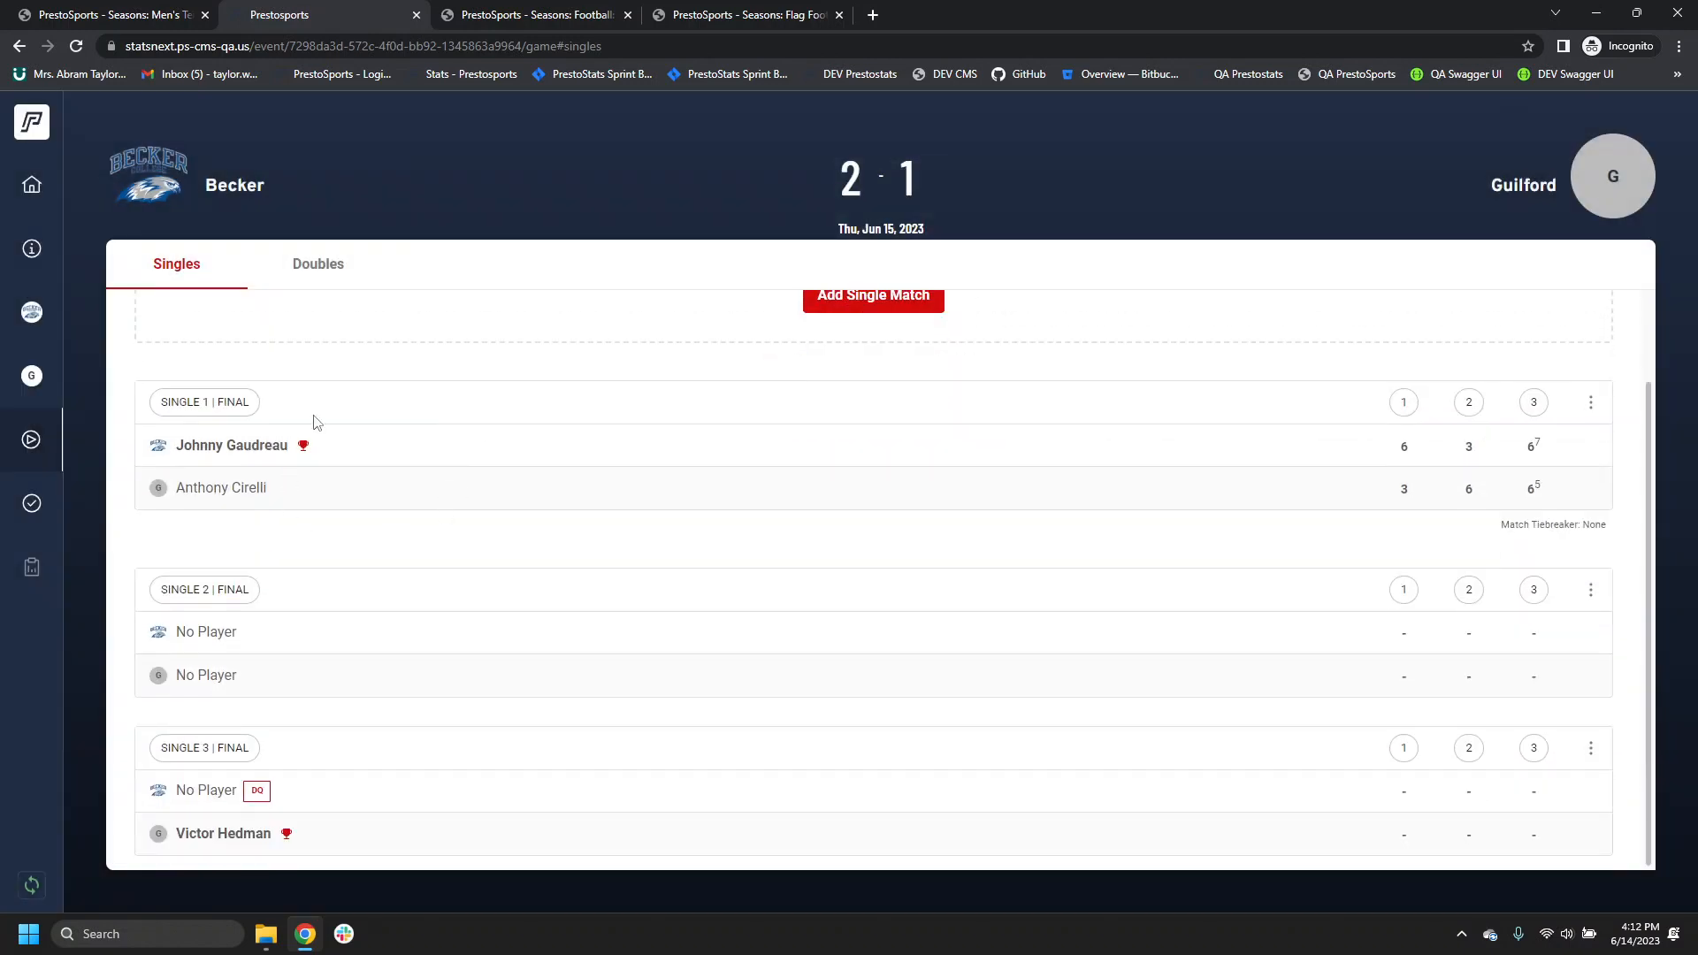
Step: Add and save a fourth singles match with No Player on both sides
scroll(806, 402, up, 2)
click(869, 398)
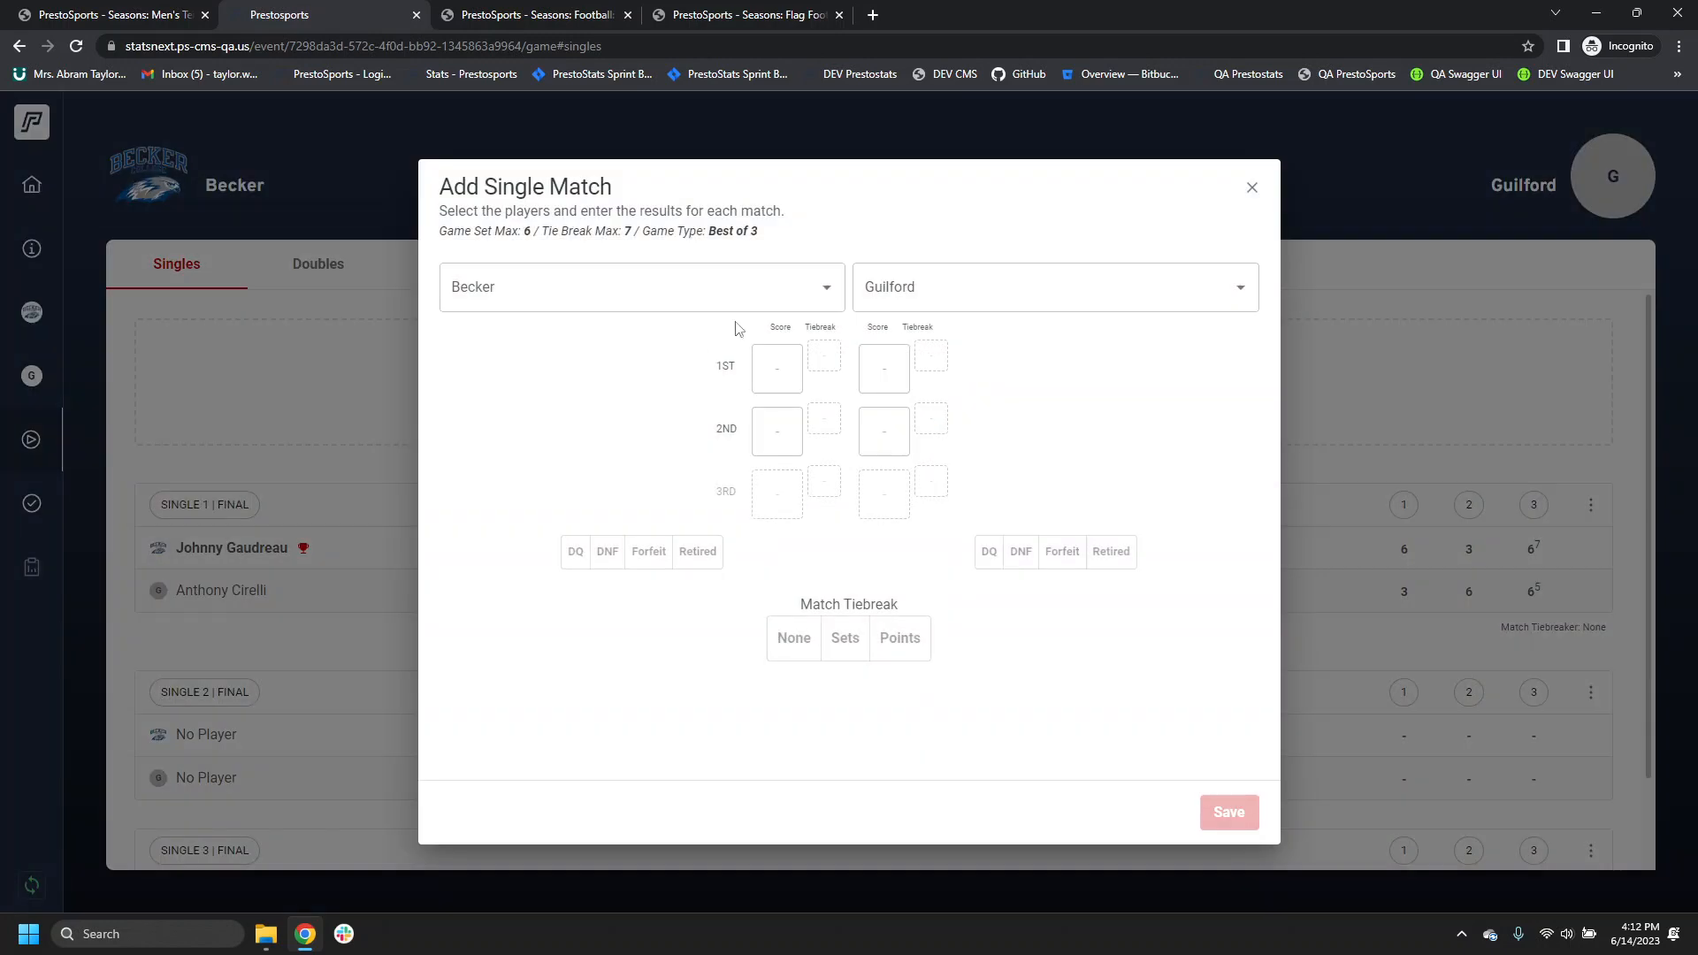
click(741, 292)
click(619, 337)
click(1005, 281)
click(936, 337)
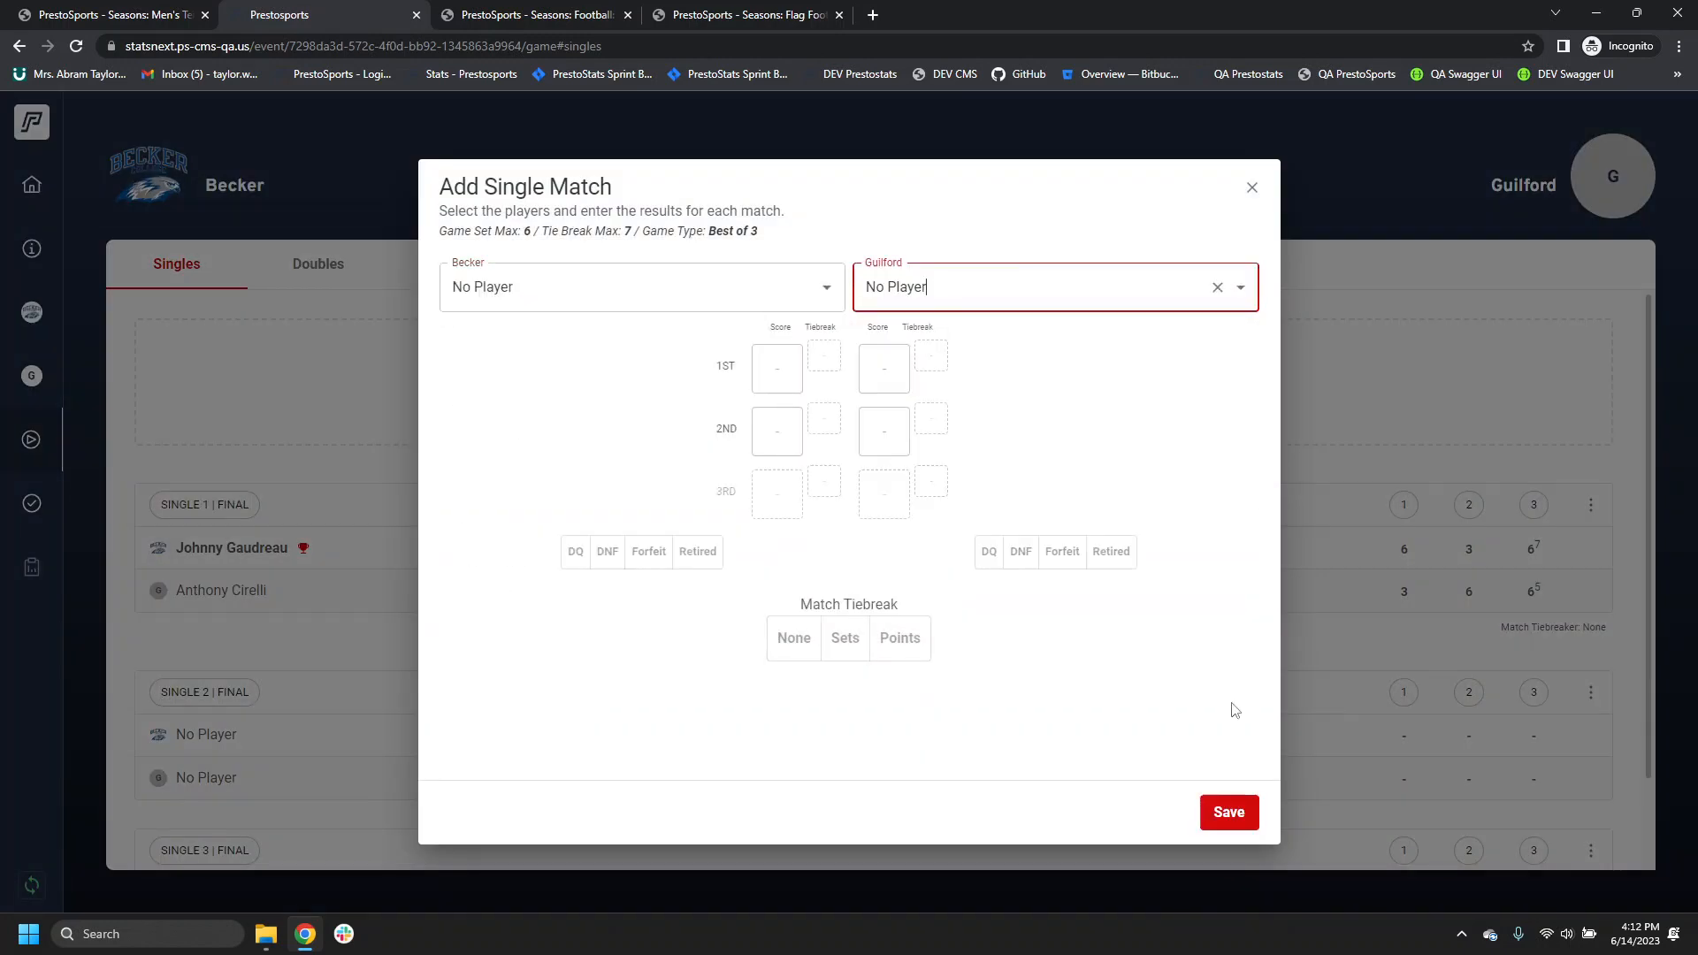
click(1229, 810)
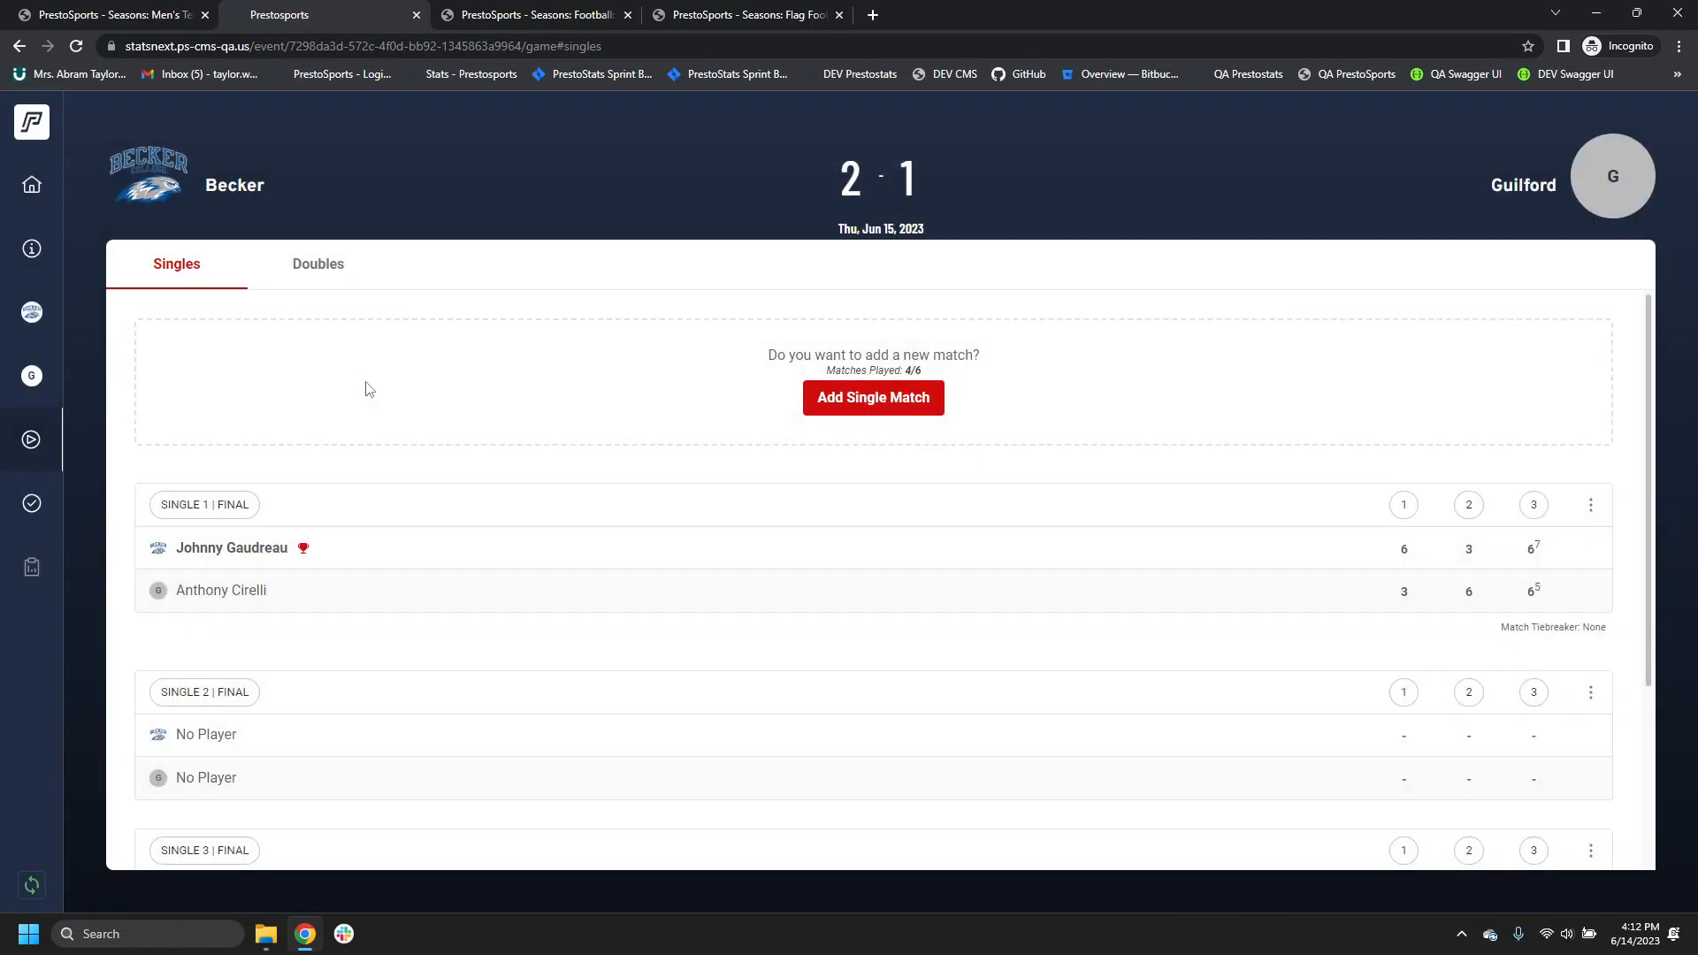
Step: Add and save a fifth singles match with No Player for both teams
click(854, 403)
click(751, 291)
click(747, 337)
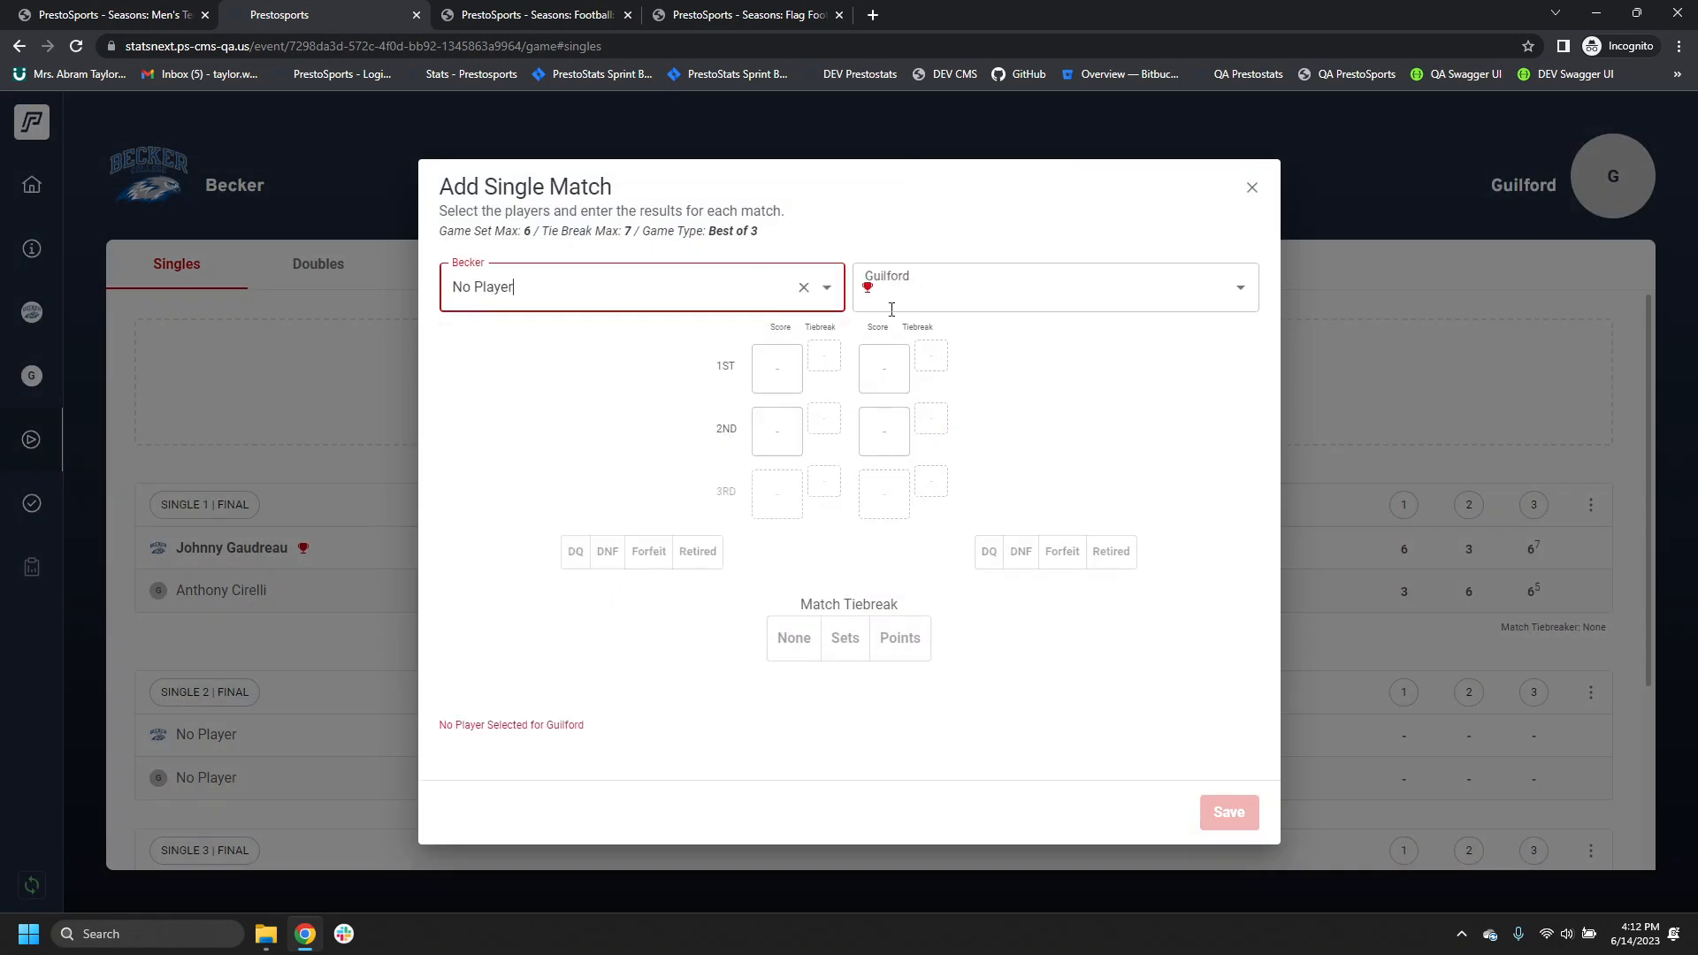
click(990, 288)
click(992, 336)
click(1229, 811)
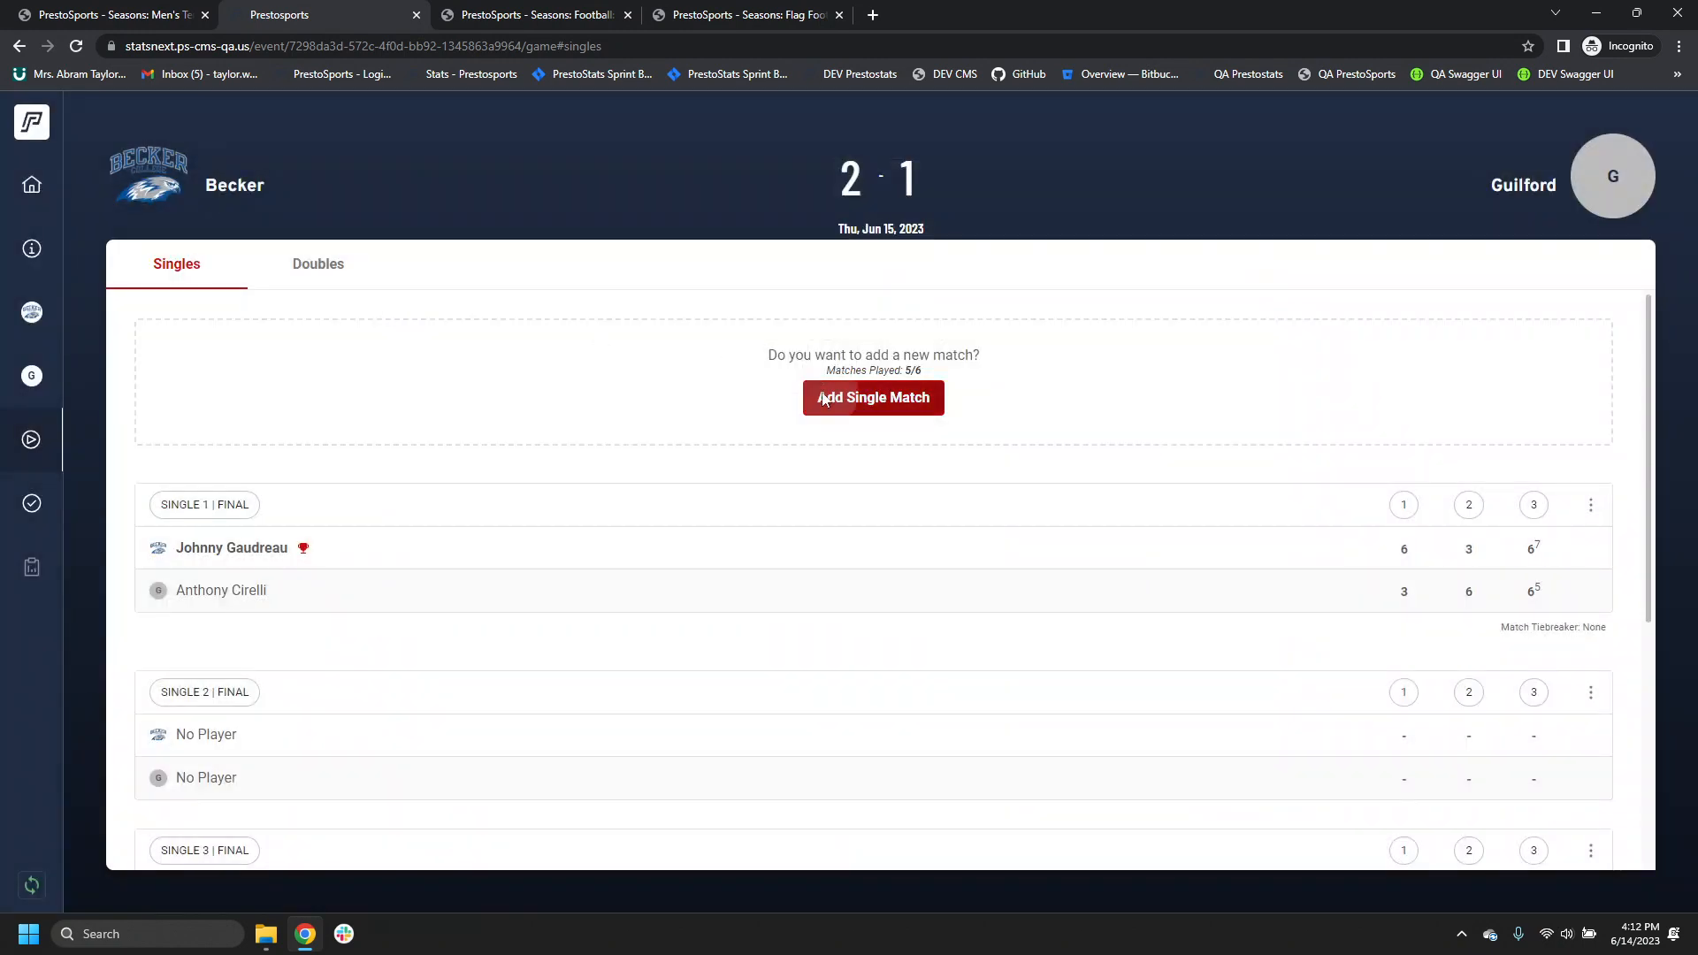
Step: Try to save a sixth singles match with No Player on both sides and accept overwriting the local changes
click(862, 399)
click(784, 296)
click(772, 340)
click(932, 292)
click(932, 333)
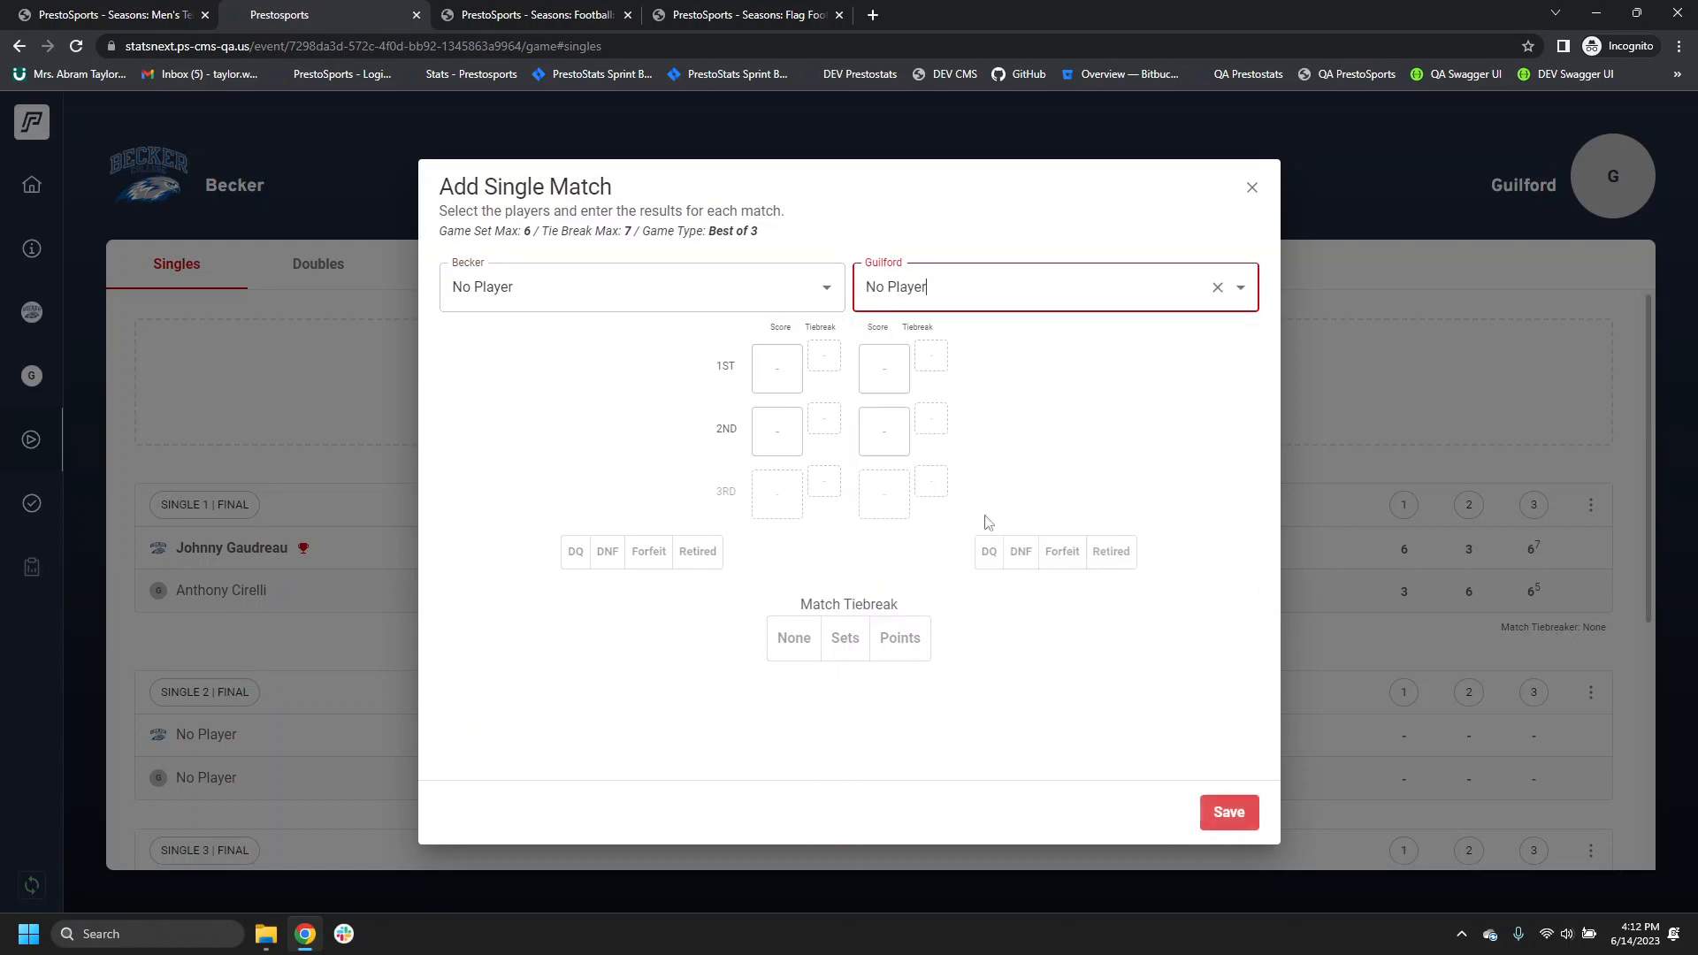
click(1230, 812)
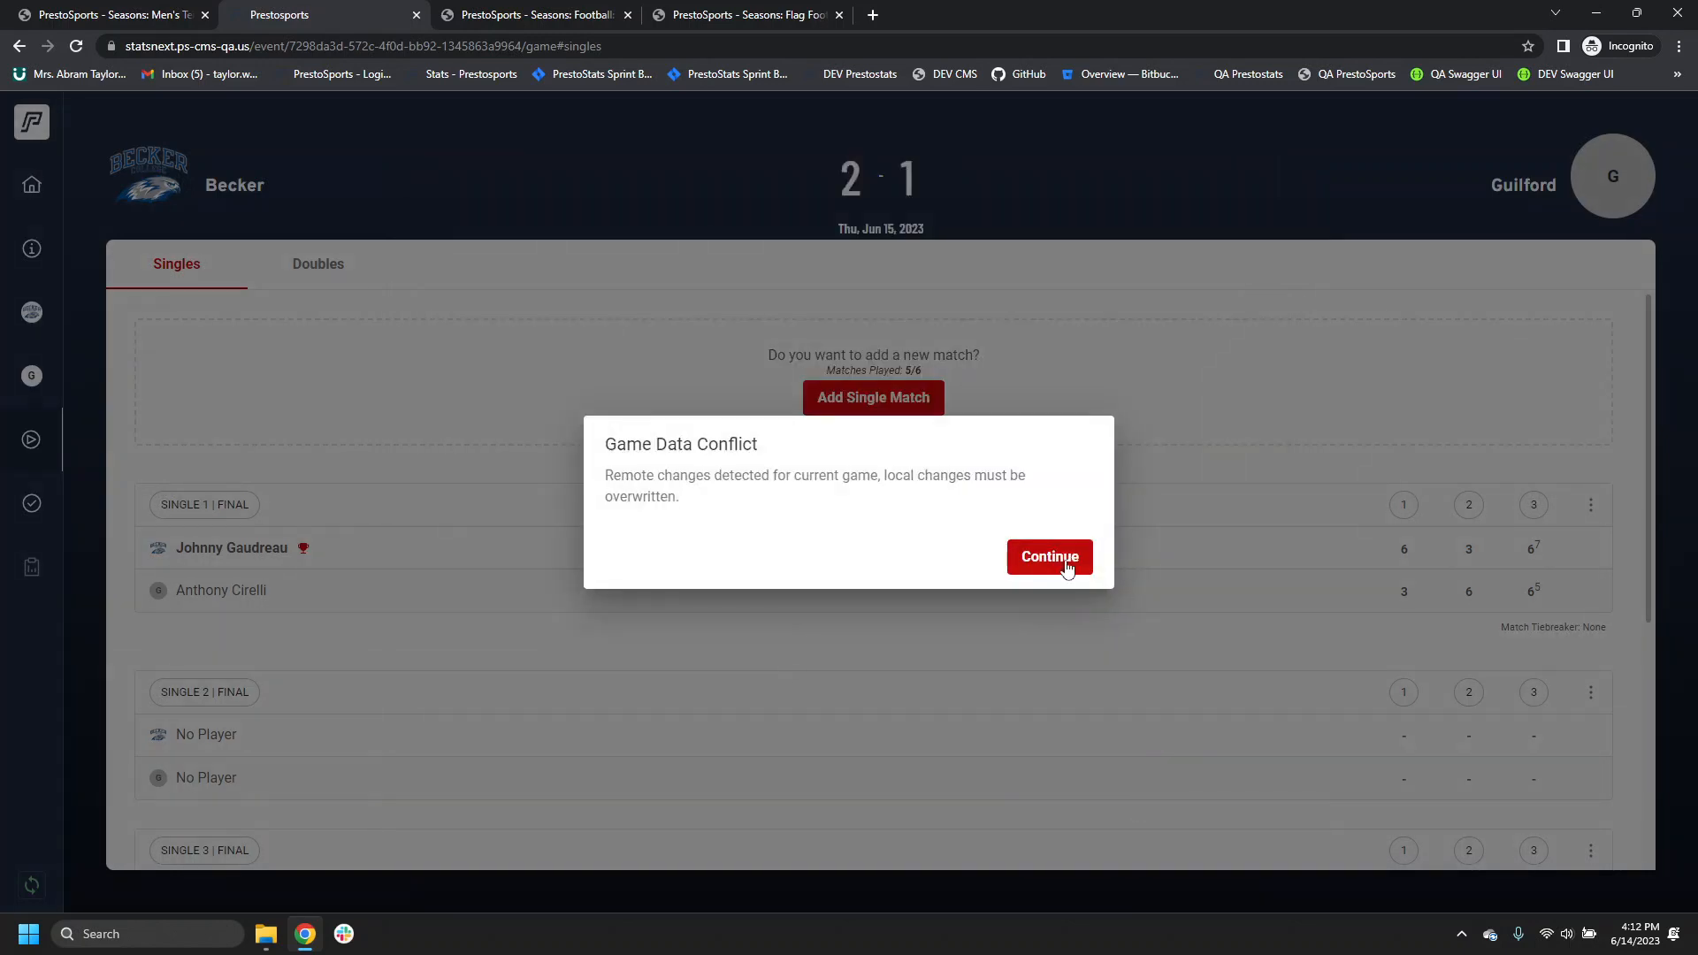
click(1073, 562)
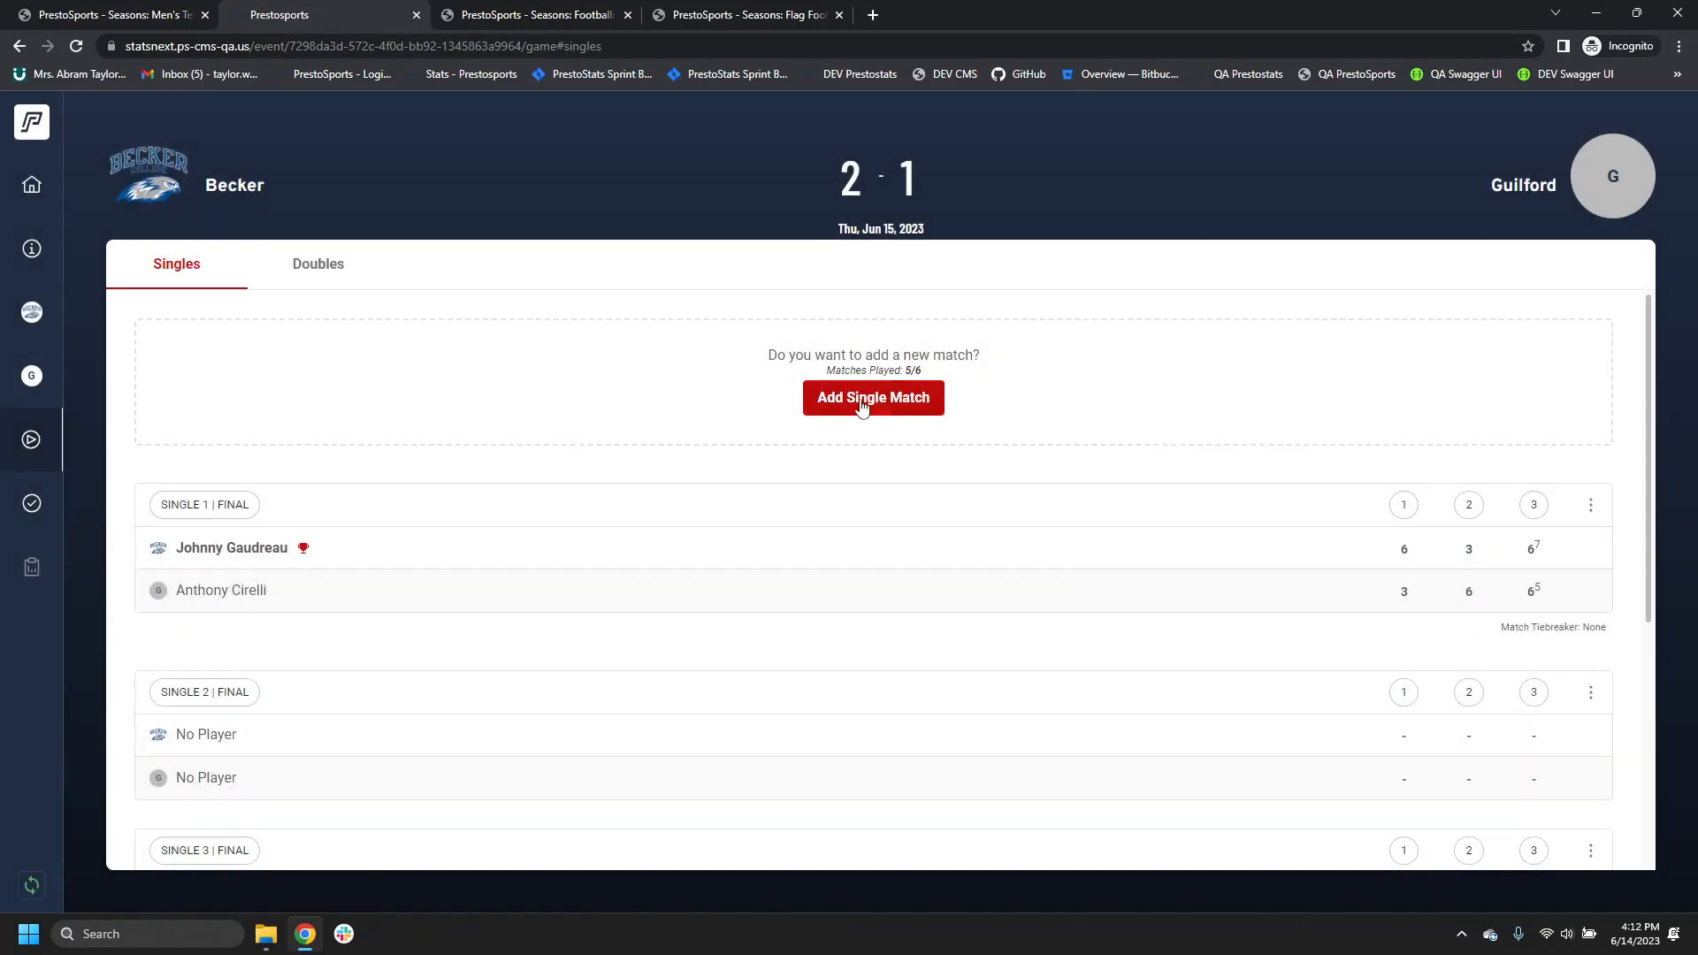
scroll(655, 648, down, 5)
scroll(655, 666, up, 5)
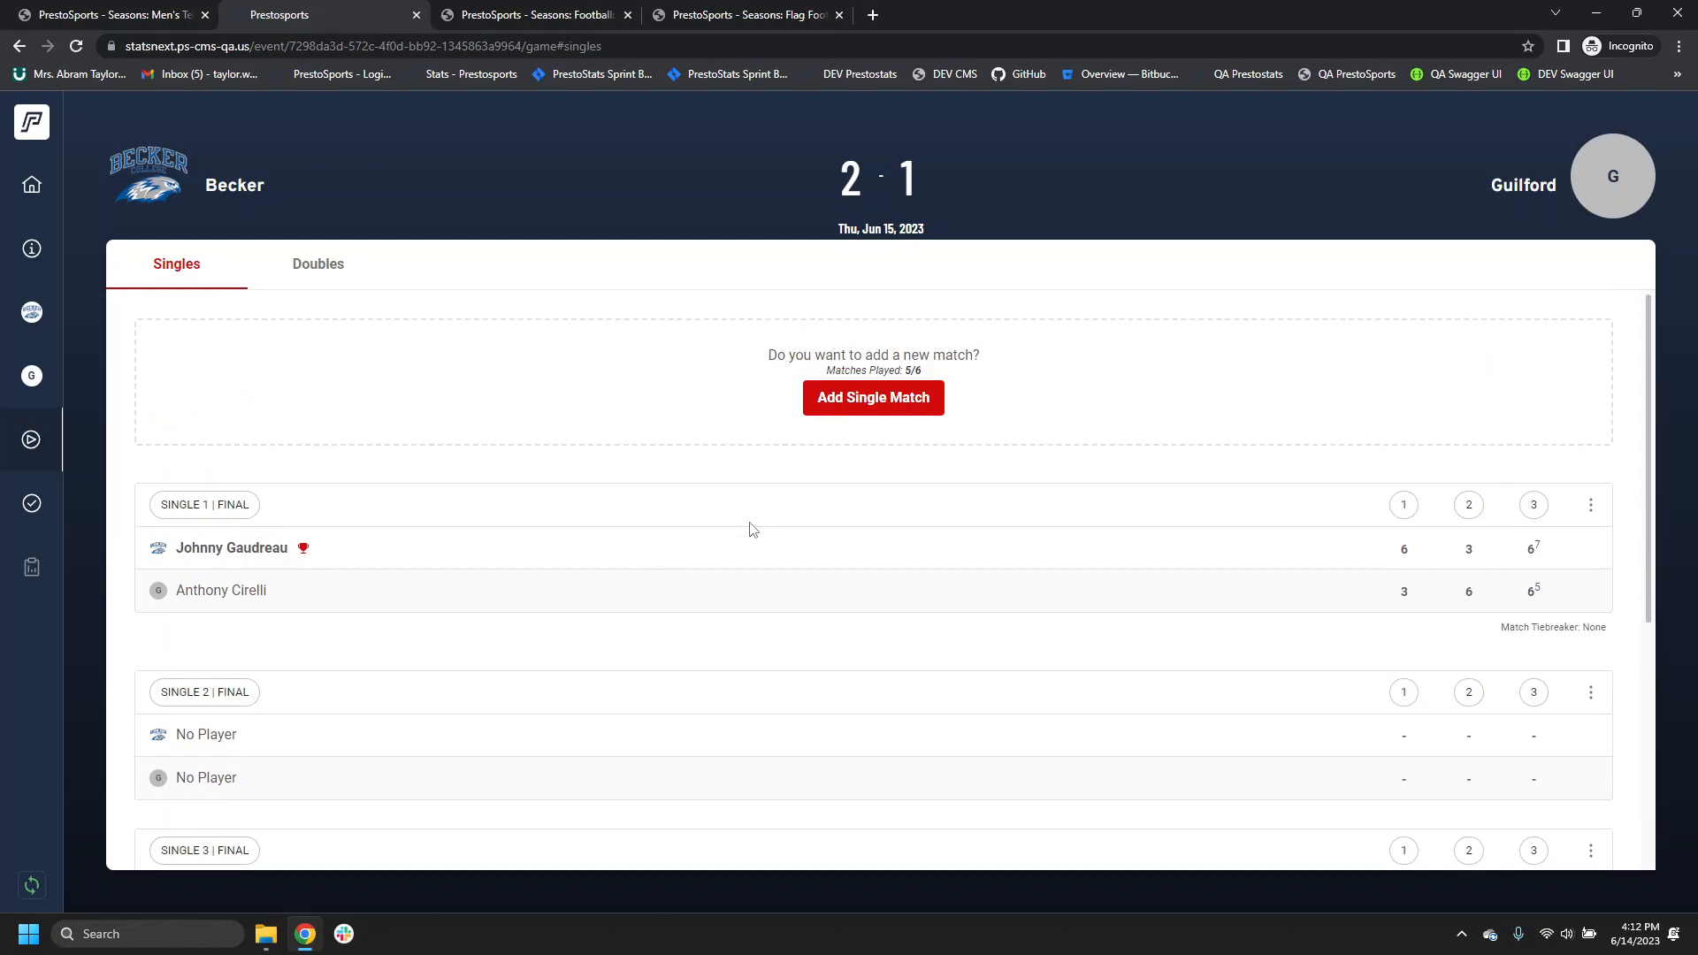
click(845, 400)
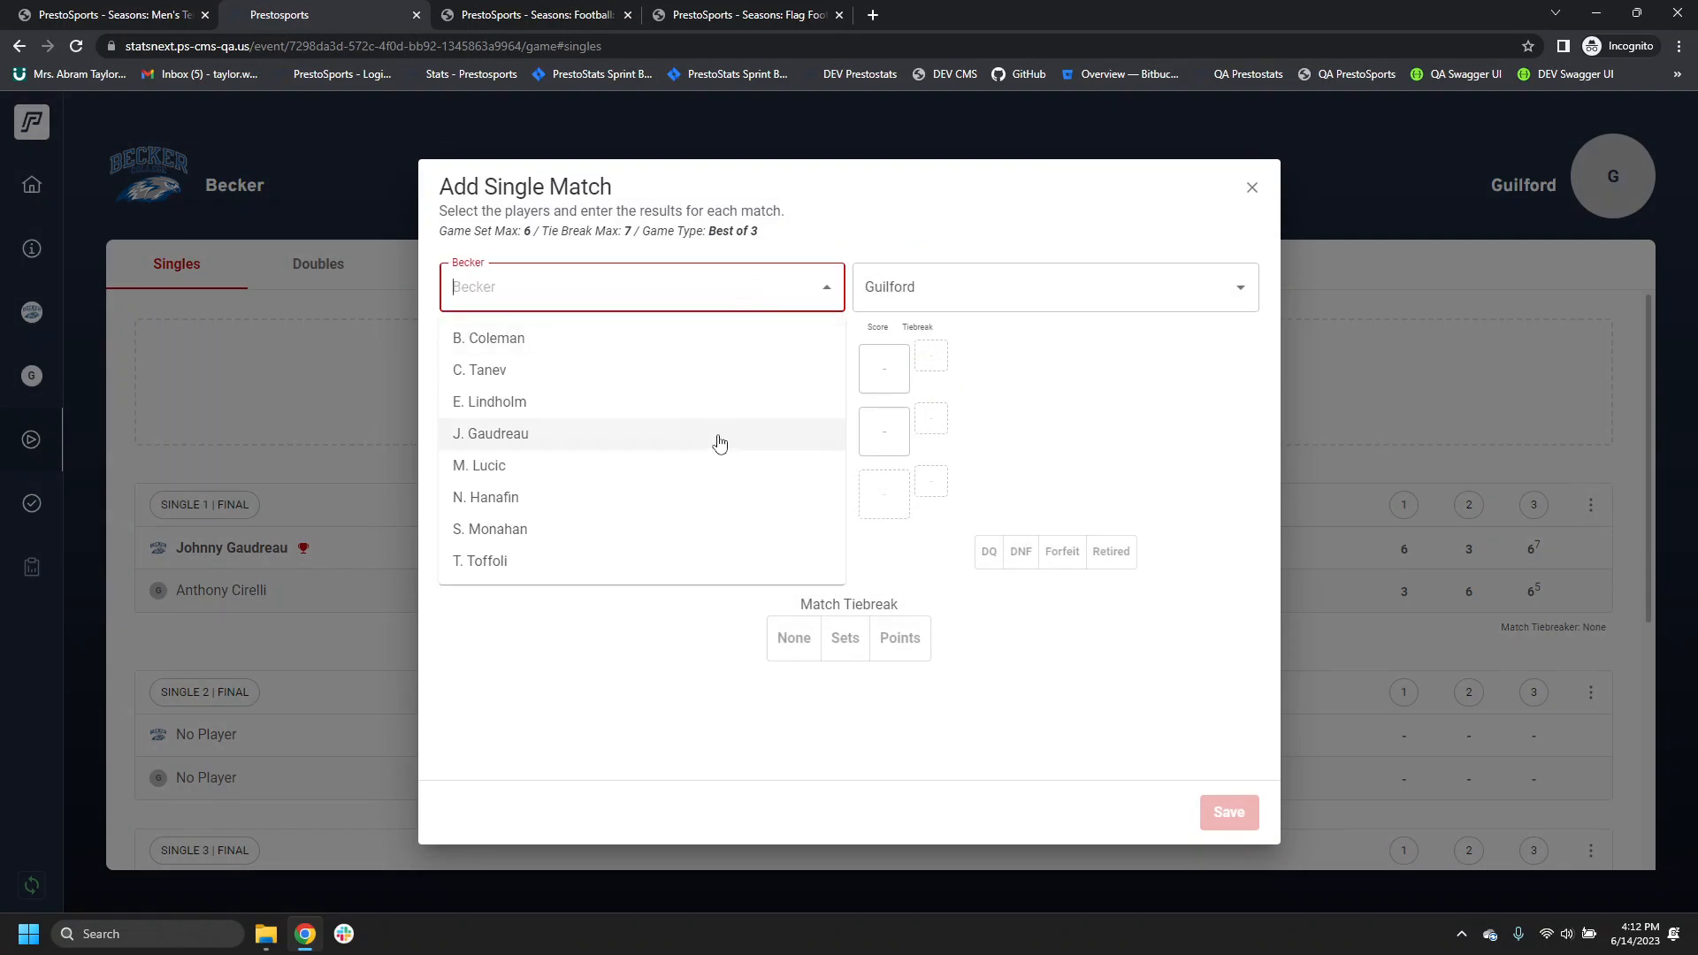
click(428, 345)
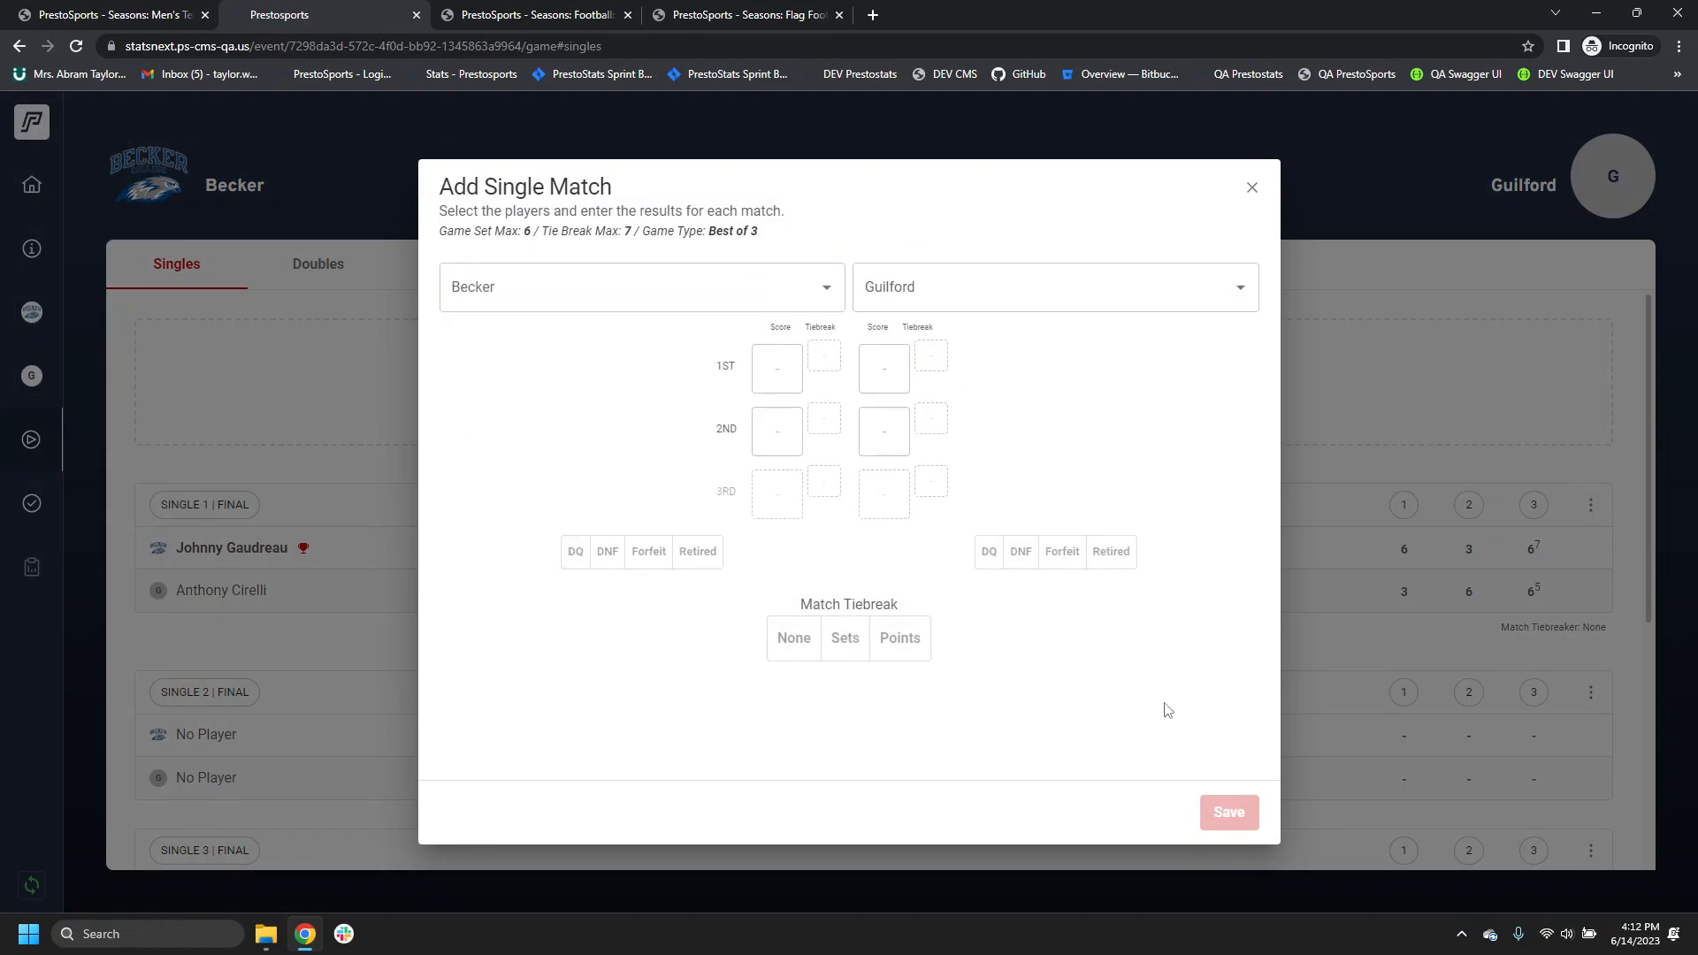
click(1251, 187)
scroll(855, 698, down, 5)
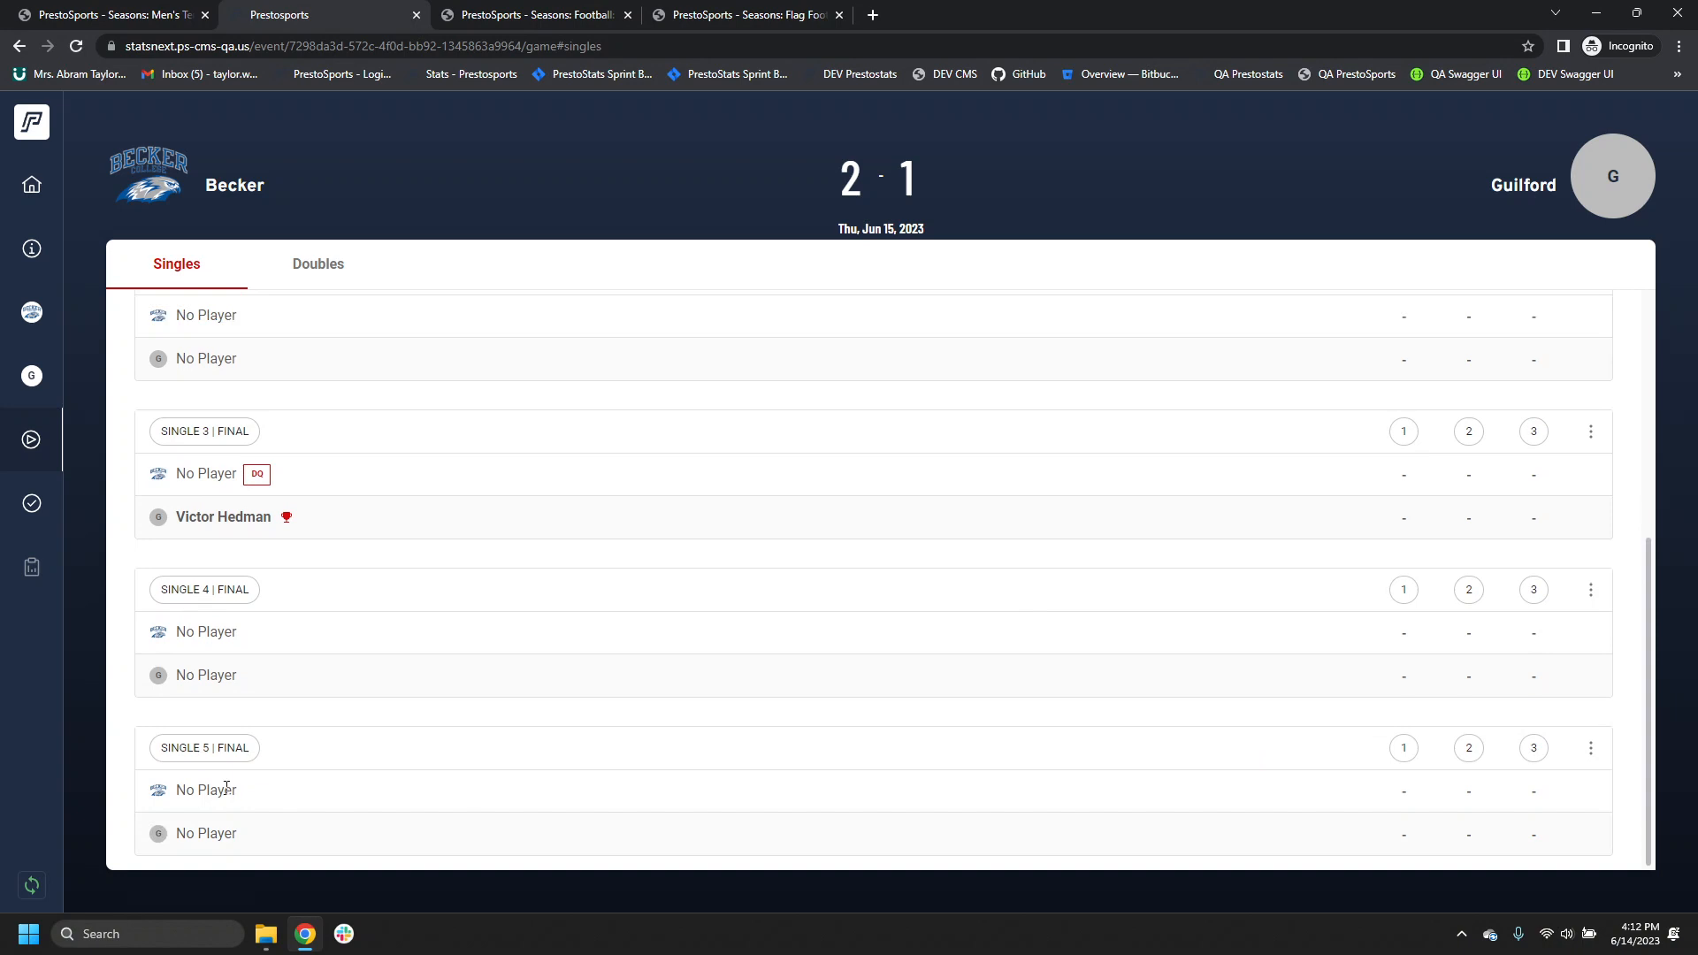
Step: Add a sixth singles match with Becker's Blake Coleman against Guilford's Anthony Cirelli and save it without scores
scroll(195, 733, up, 10)
click(872, 395)
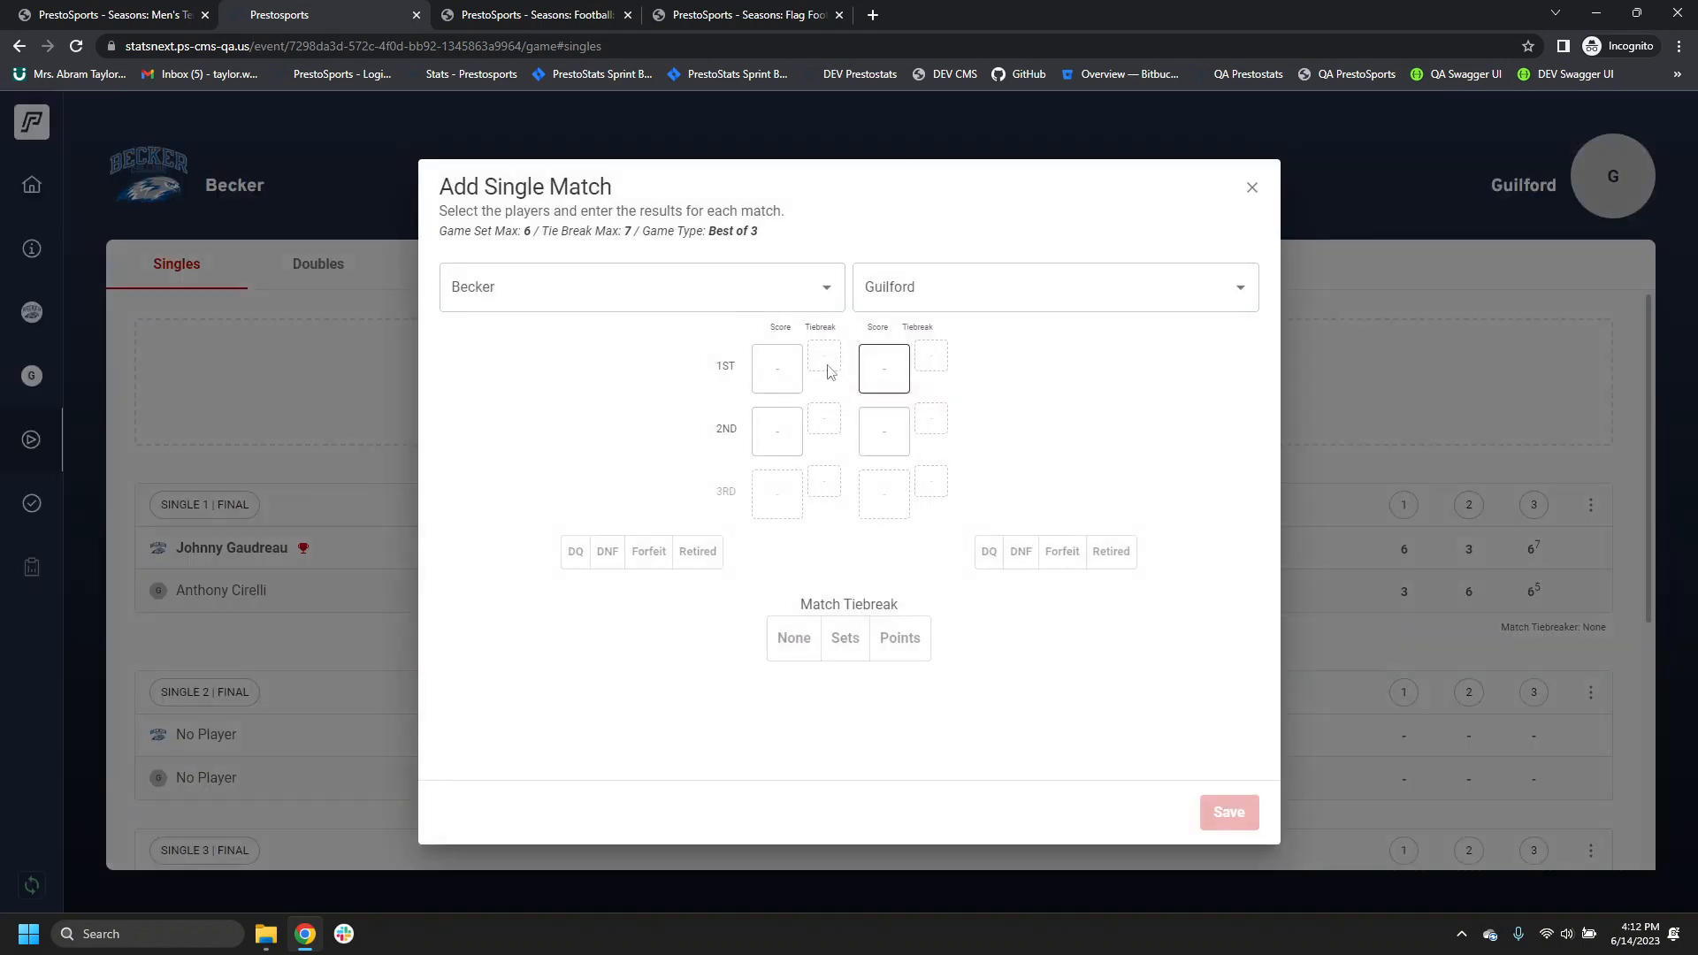
click(773, 289)
click(701, 341)
click(907, 296)
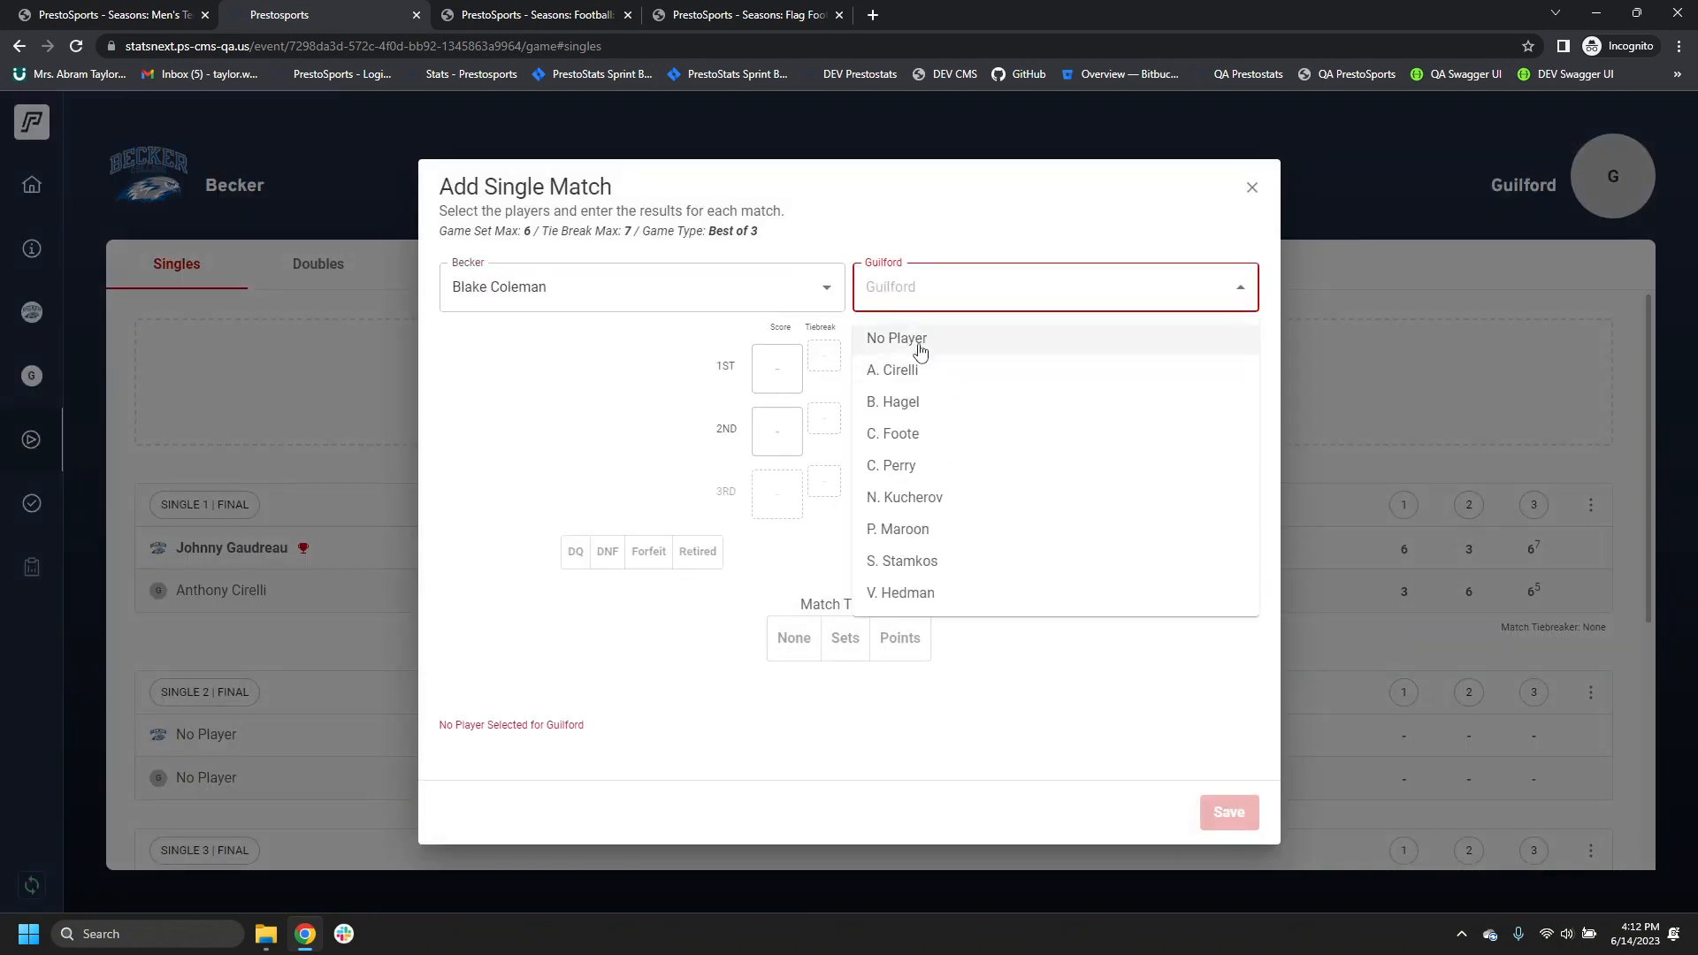
click(920, 370)
click(1219, 813)
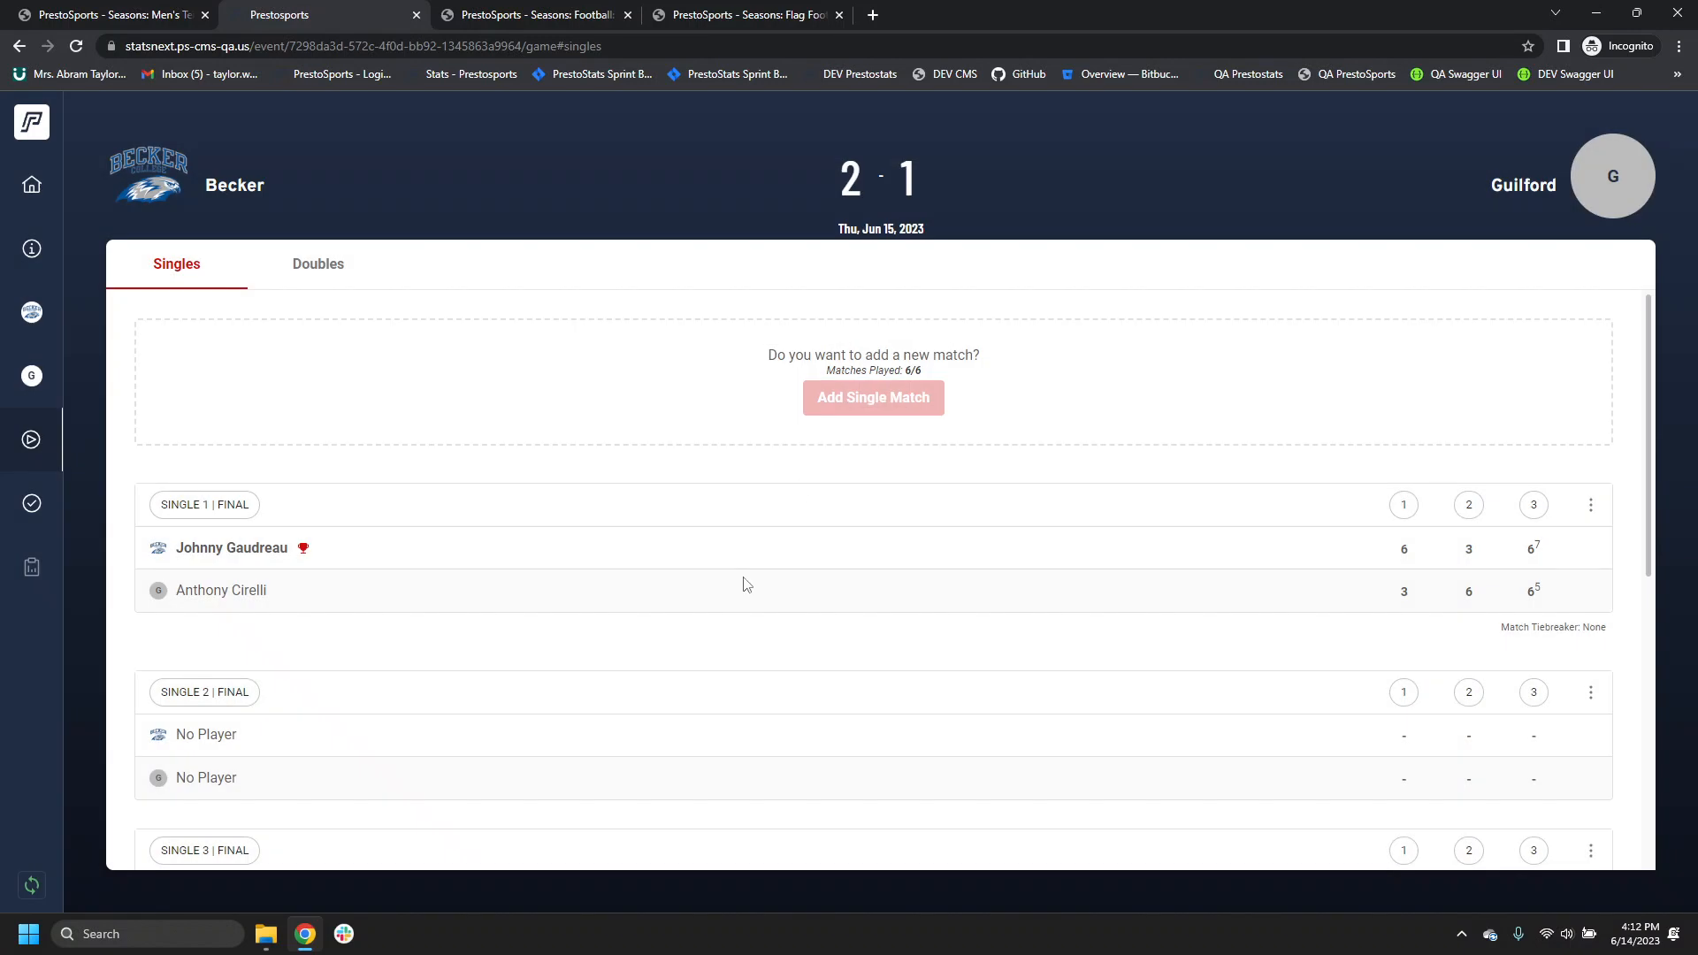
Step: Edit the sixth singles match so Becker's Elias Lindholm plays Guilford's Brandon Hagel
scroll(429, 743, down, 6)
click(1591, 748)
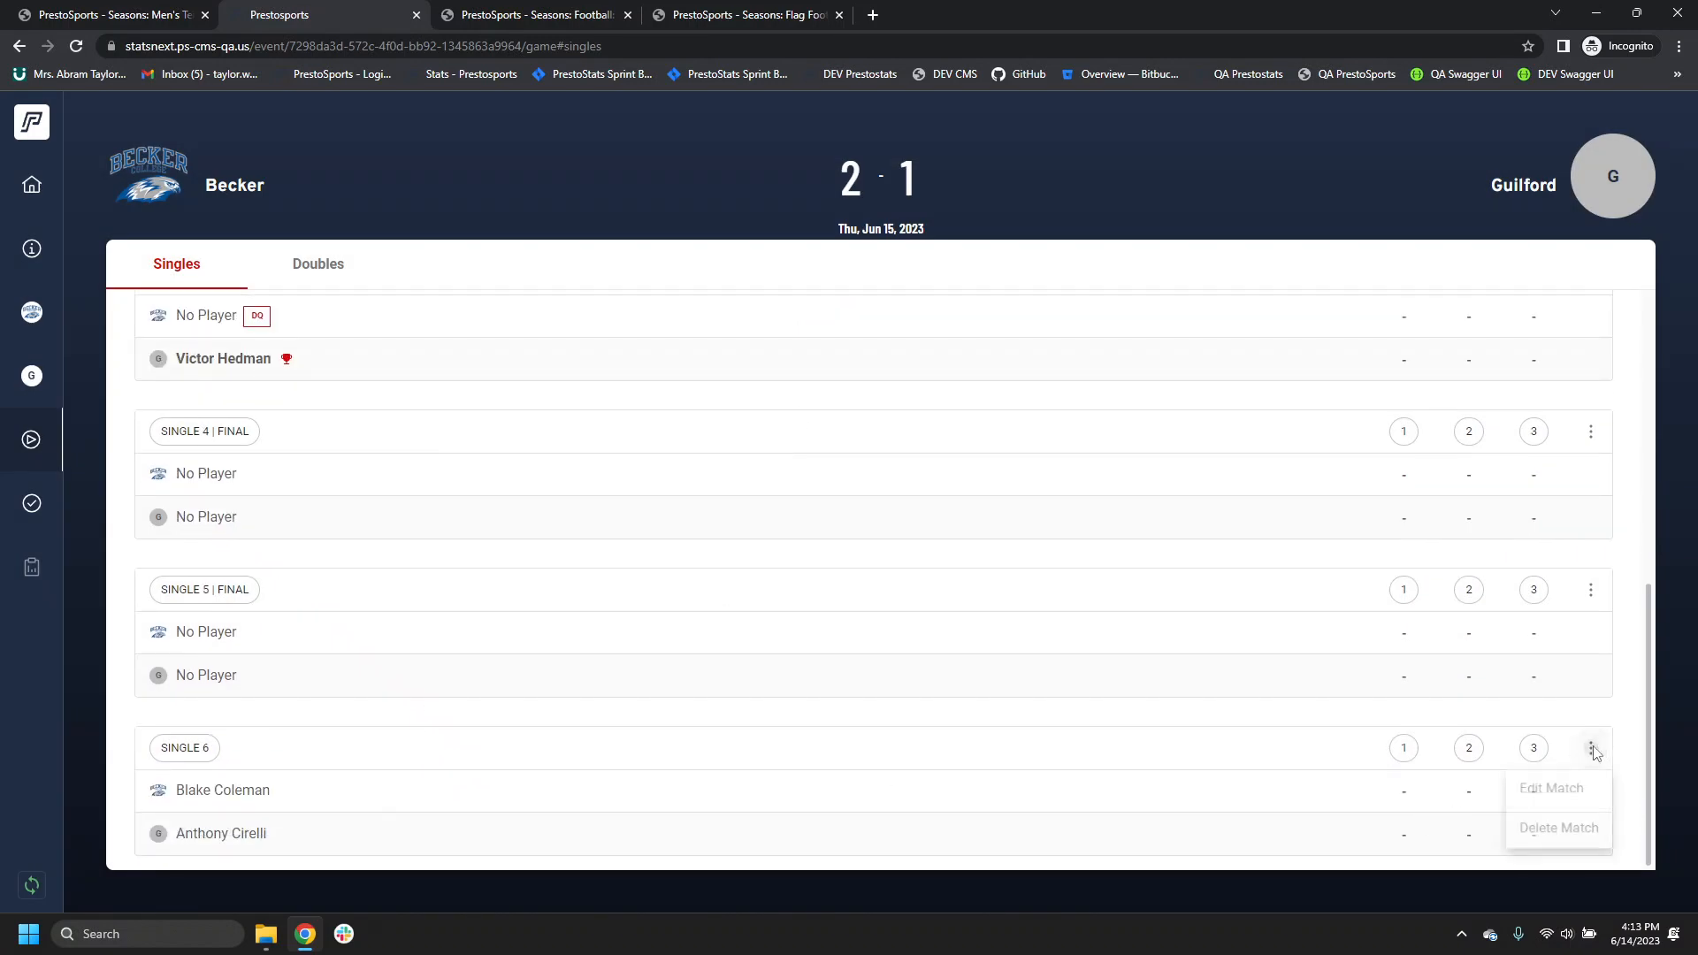
click(1548, 786)
click(820, 275)
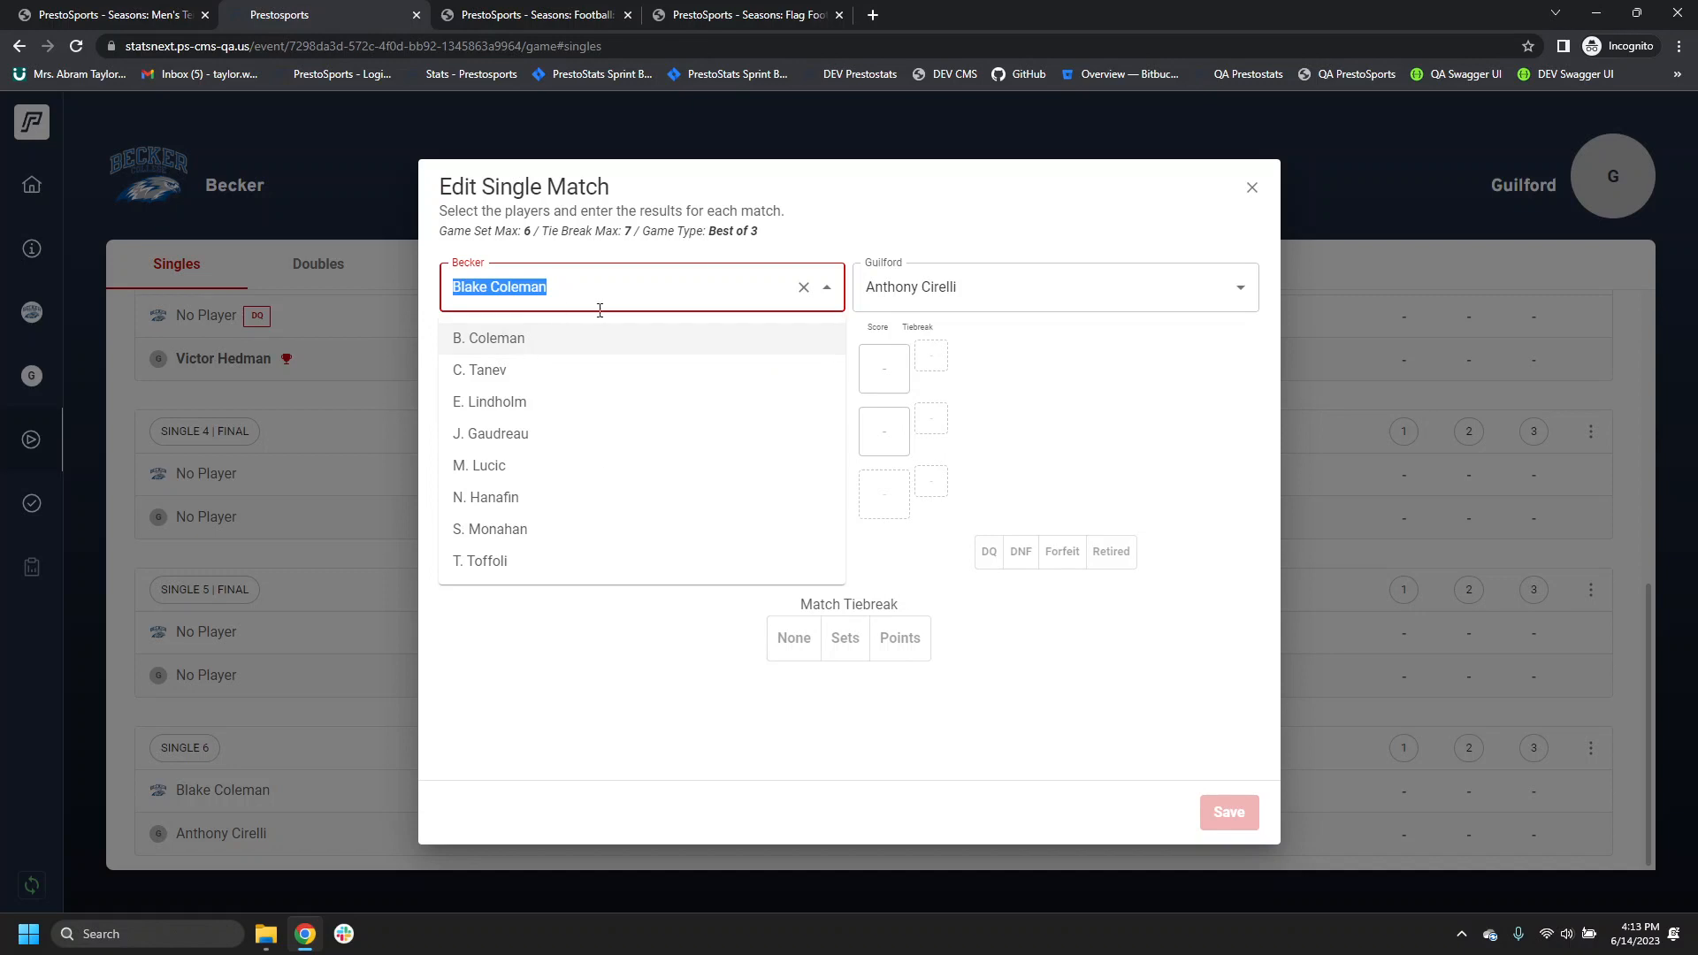
click(558, 370)
click(791, 292)
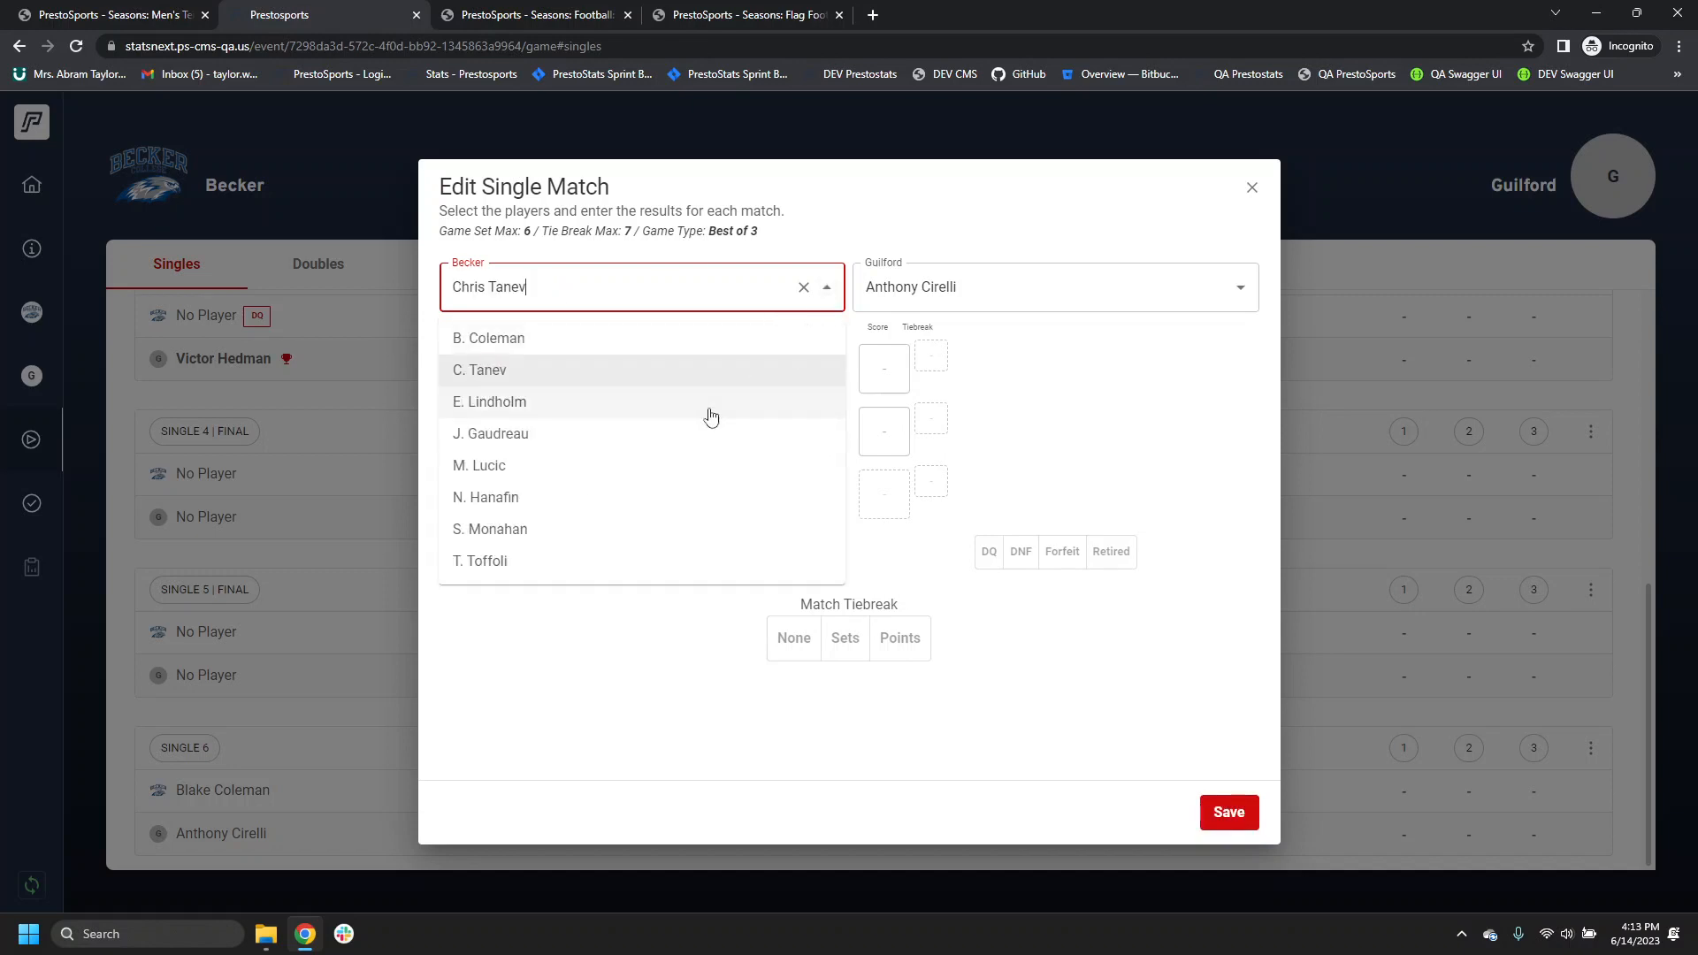
click(707, 405)
click(972, 286)
click(944, 392)
Step: Mark both players in the sixth singles match as DNF and save the match
click(607, 559)
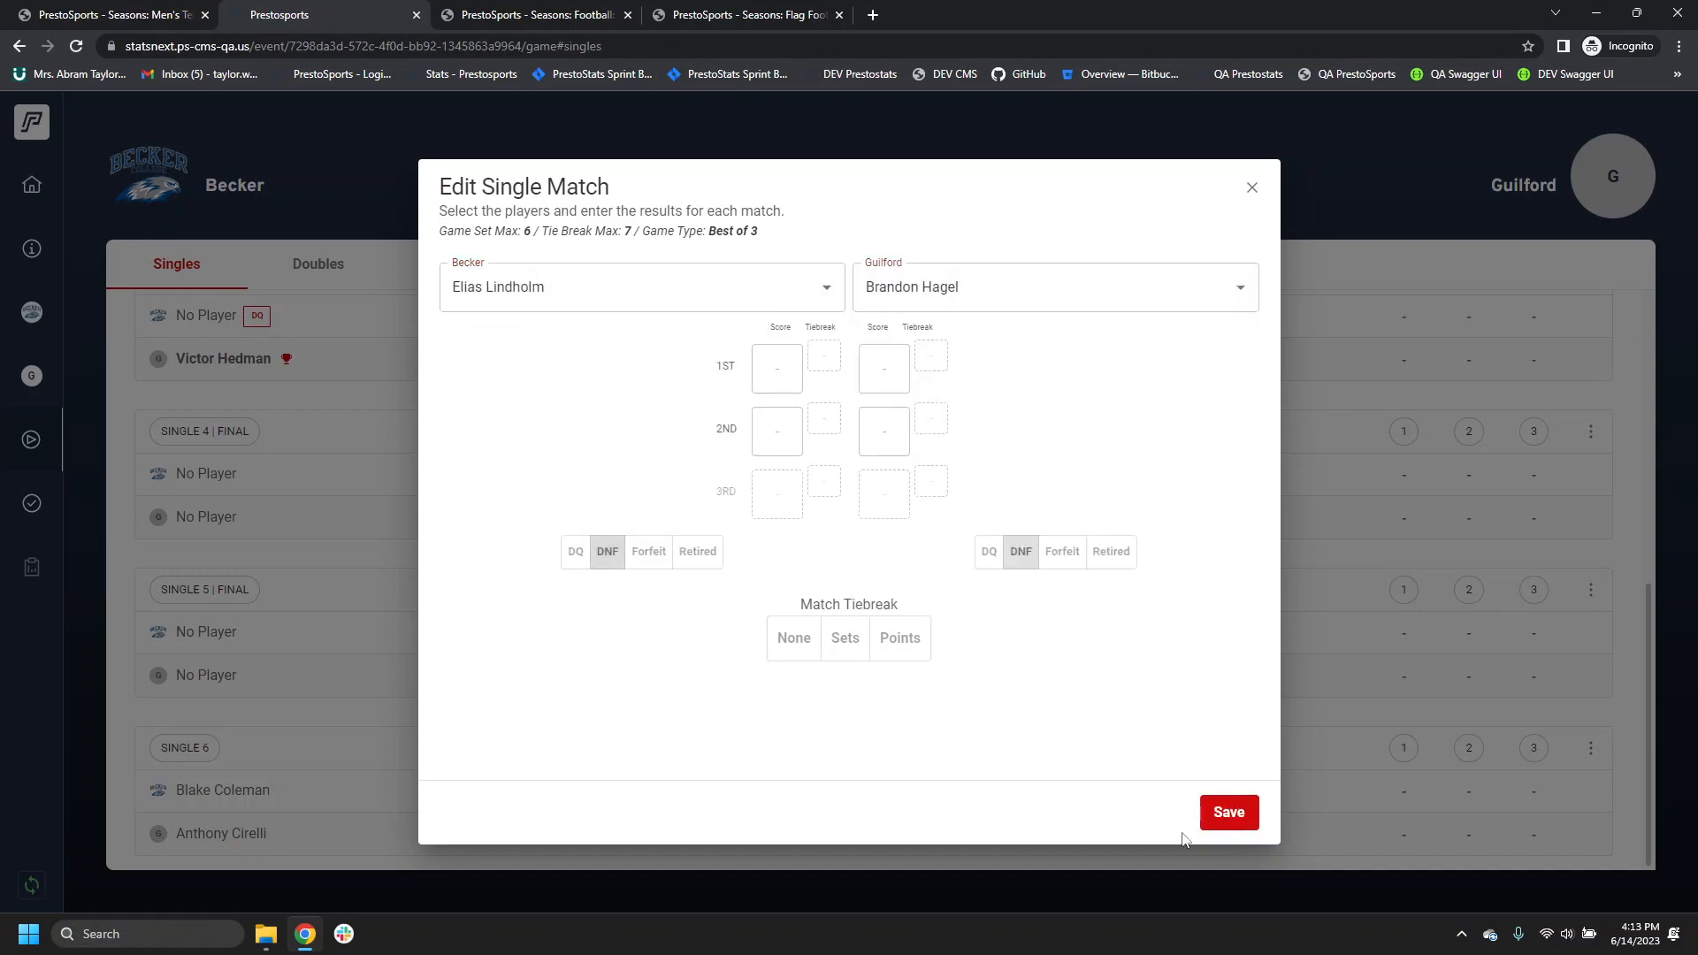
click(1237, 817)
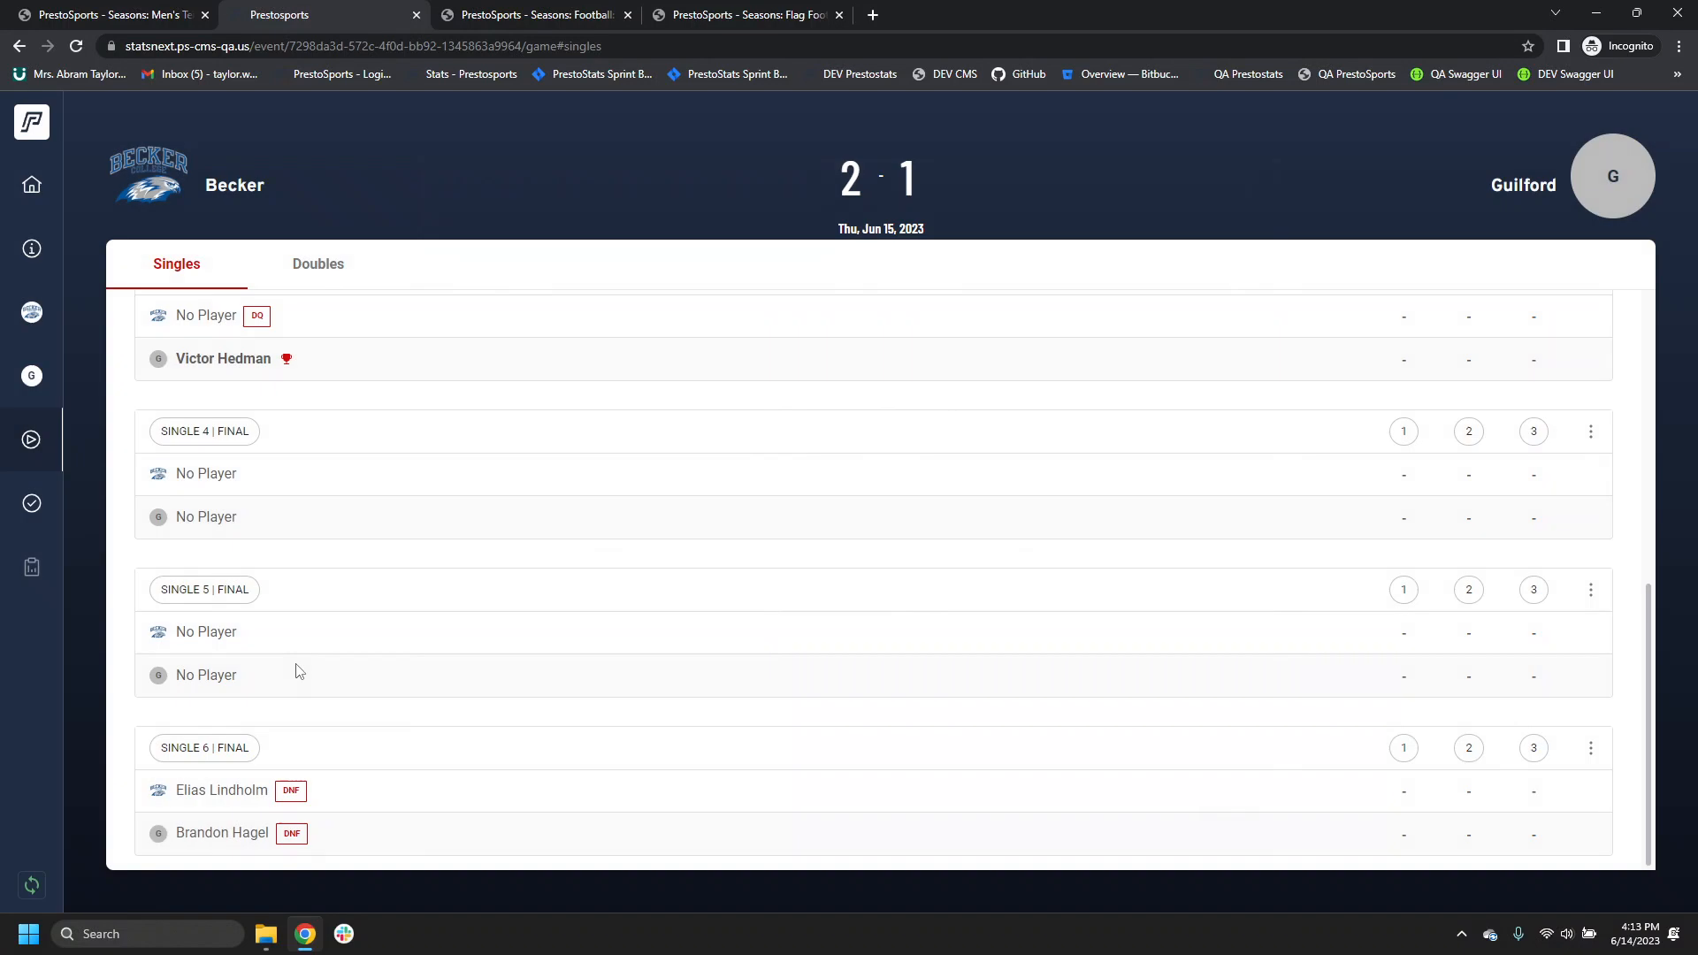
scroll(235, 794, up, 7)
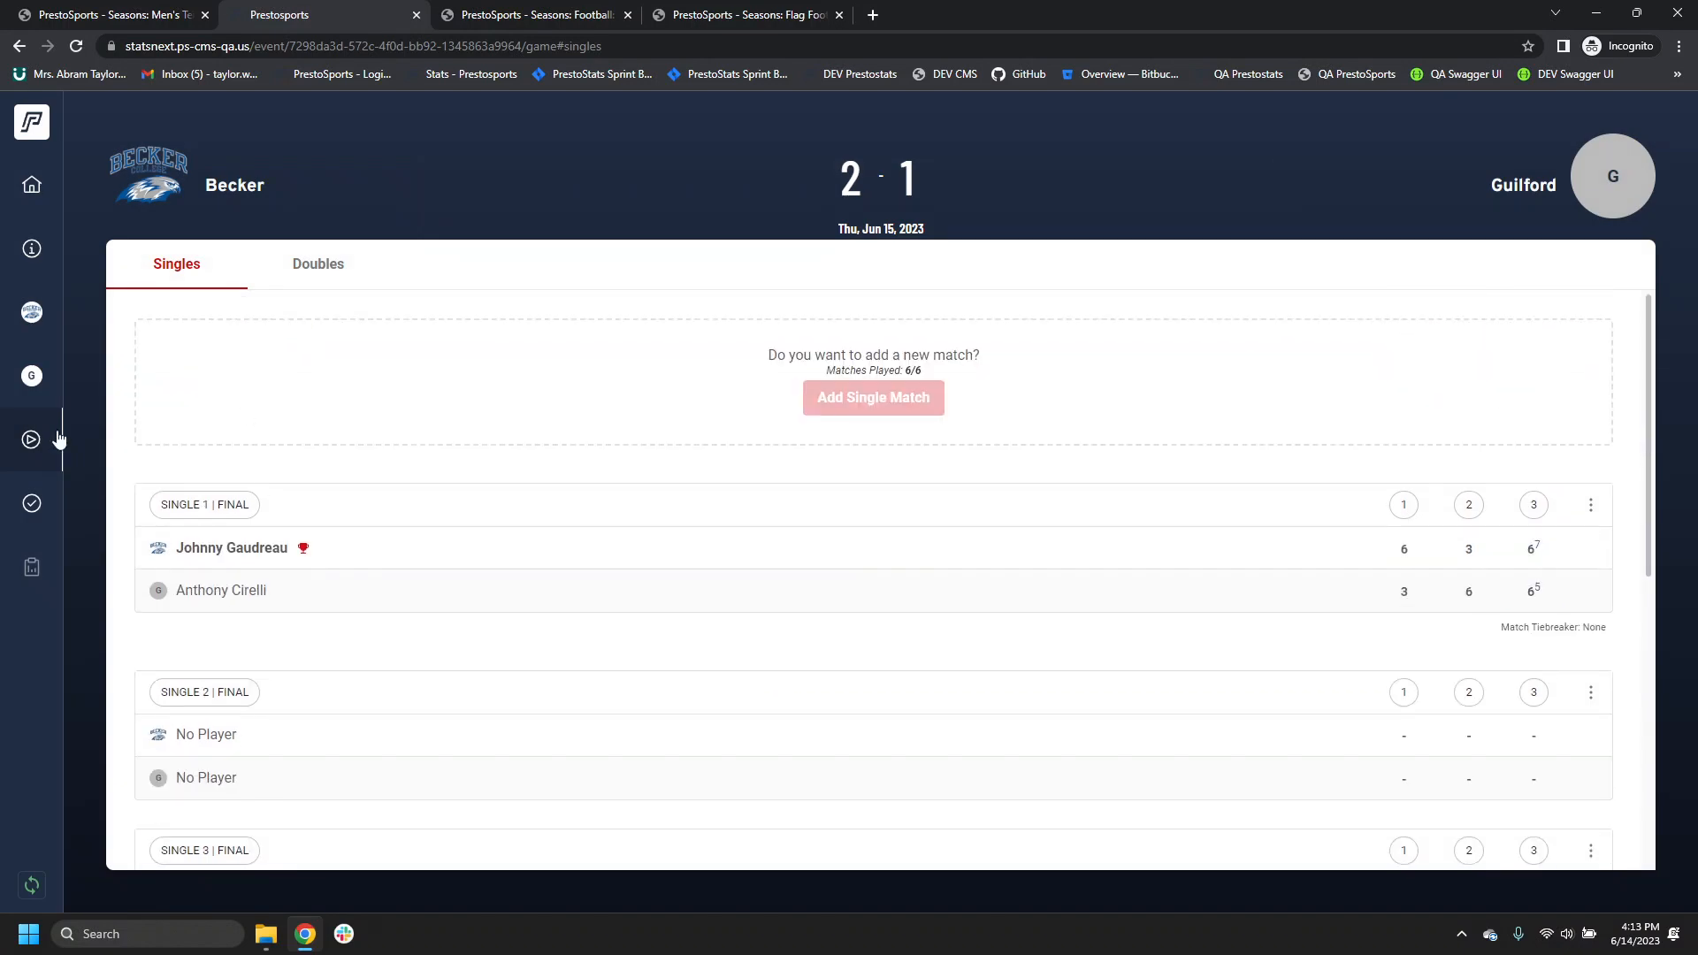
scroll(827, 725, down, 7)
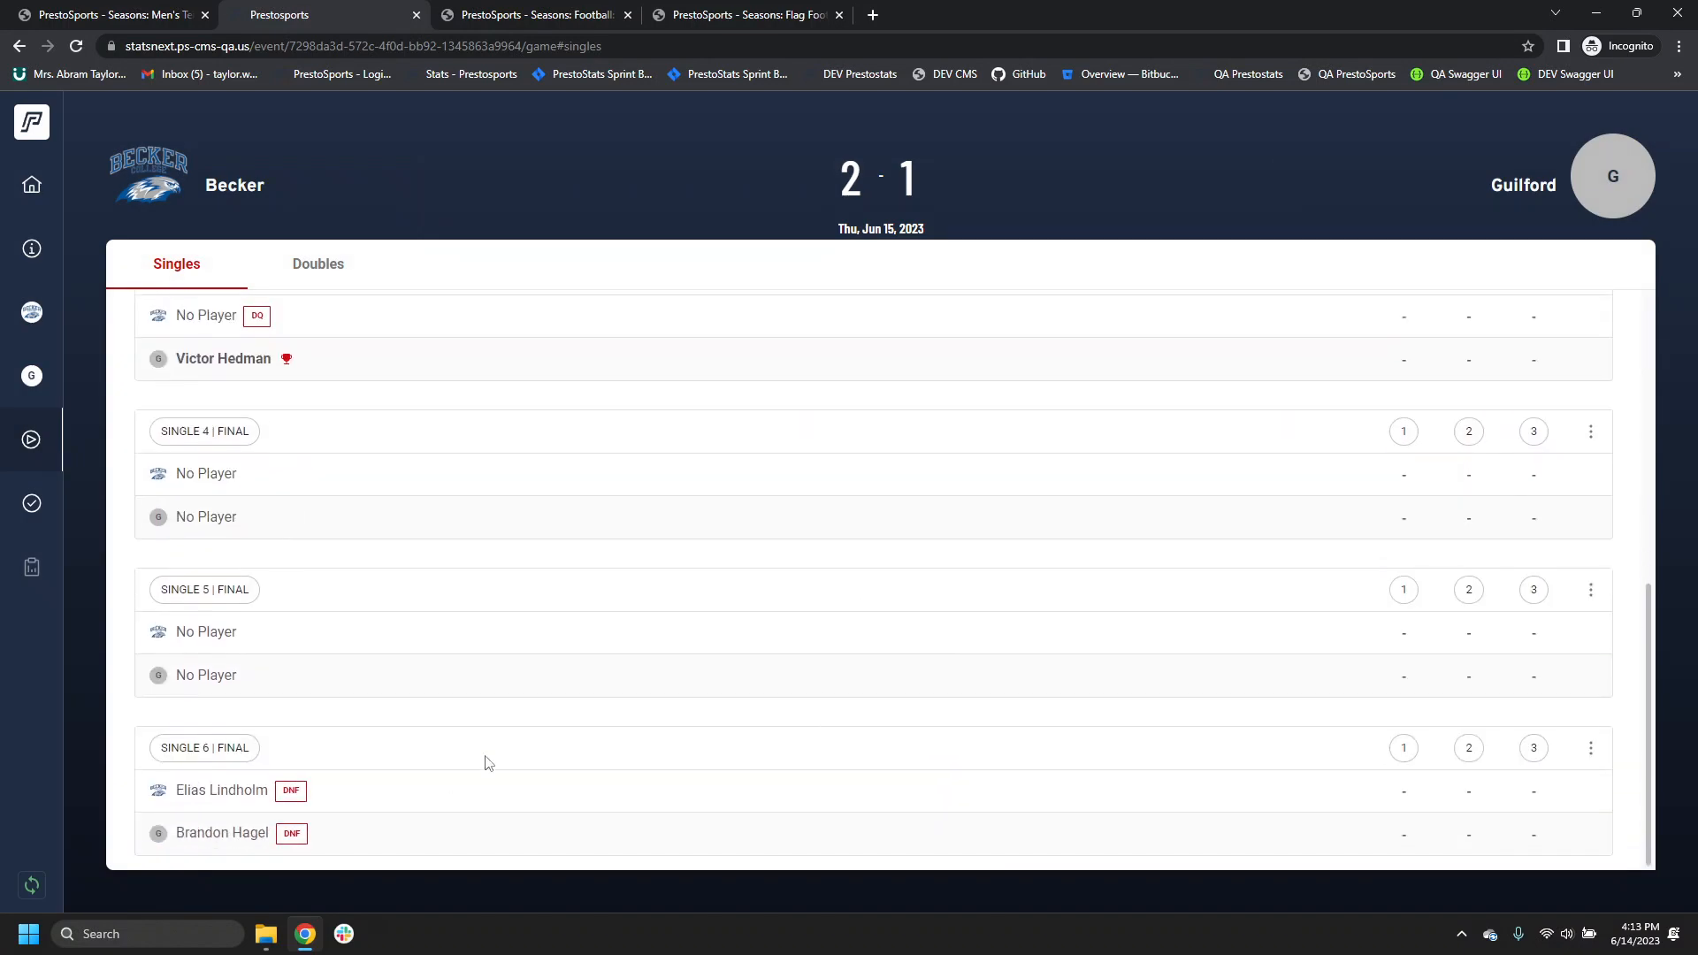
scroll(641, 531, up, 7)
Step: Open the Finalize Event page, bring up the end time picker and dismiss it
click(32, 503)
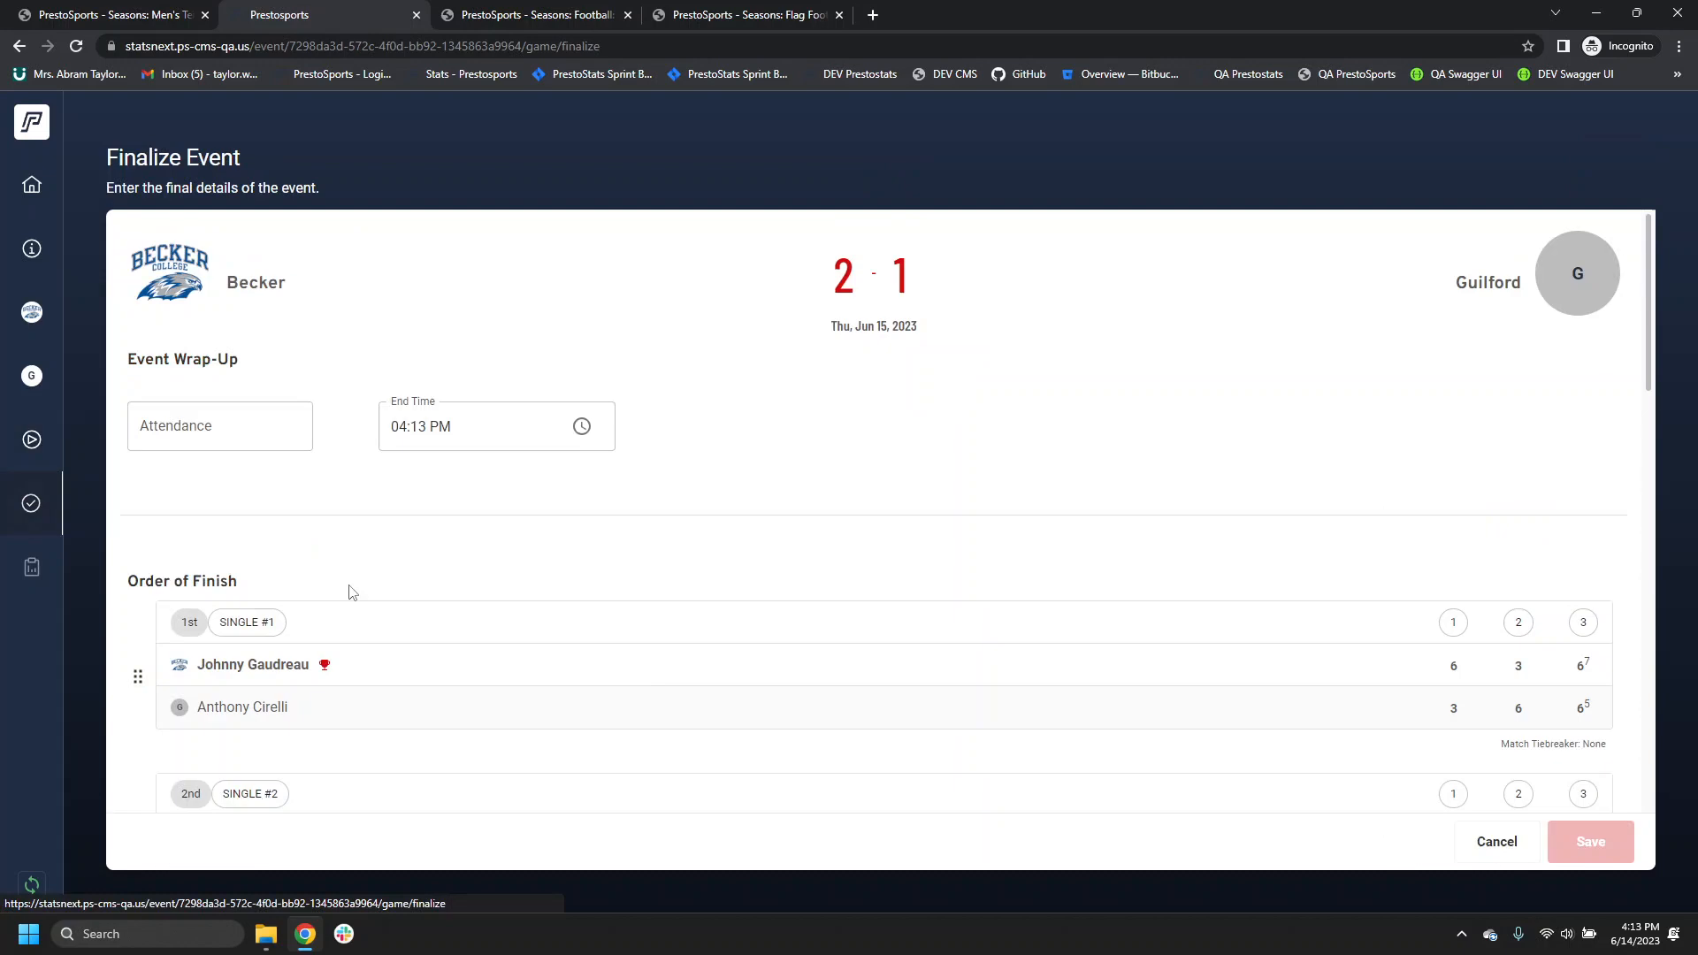
click(488, 433)
click(582, 428)
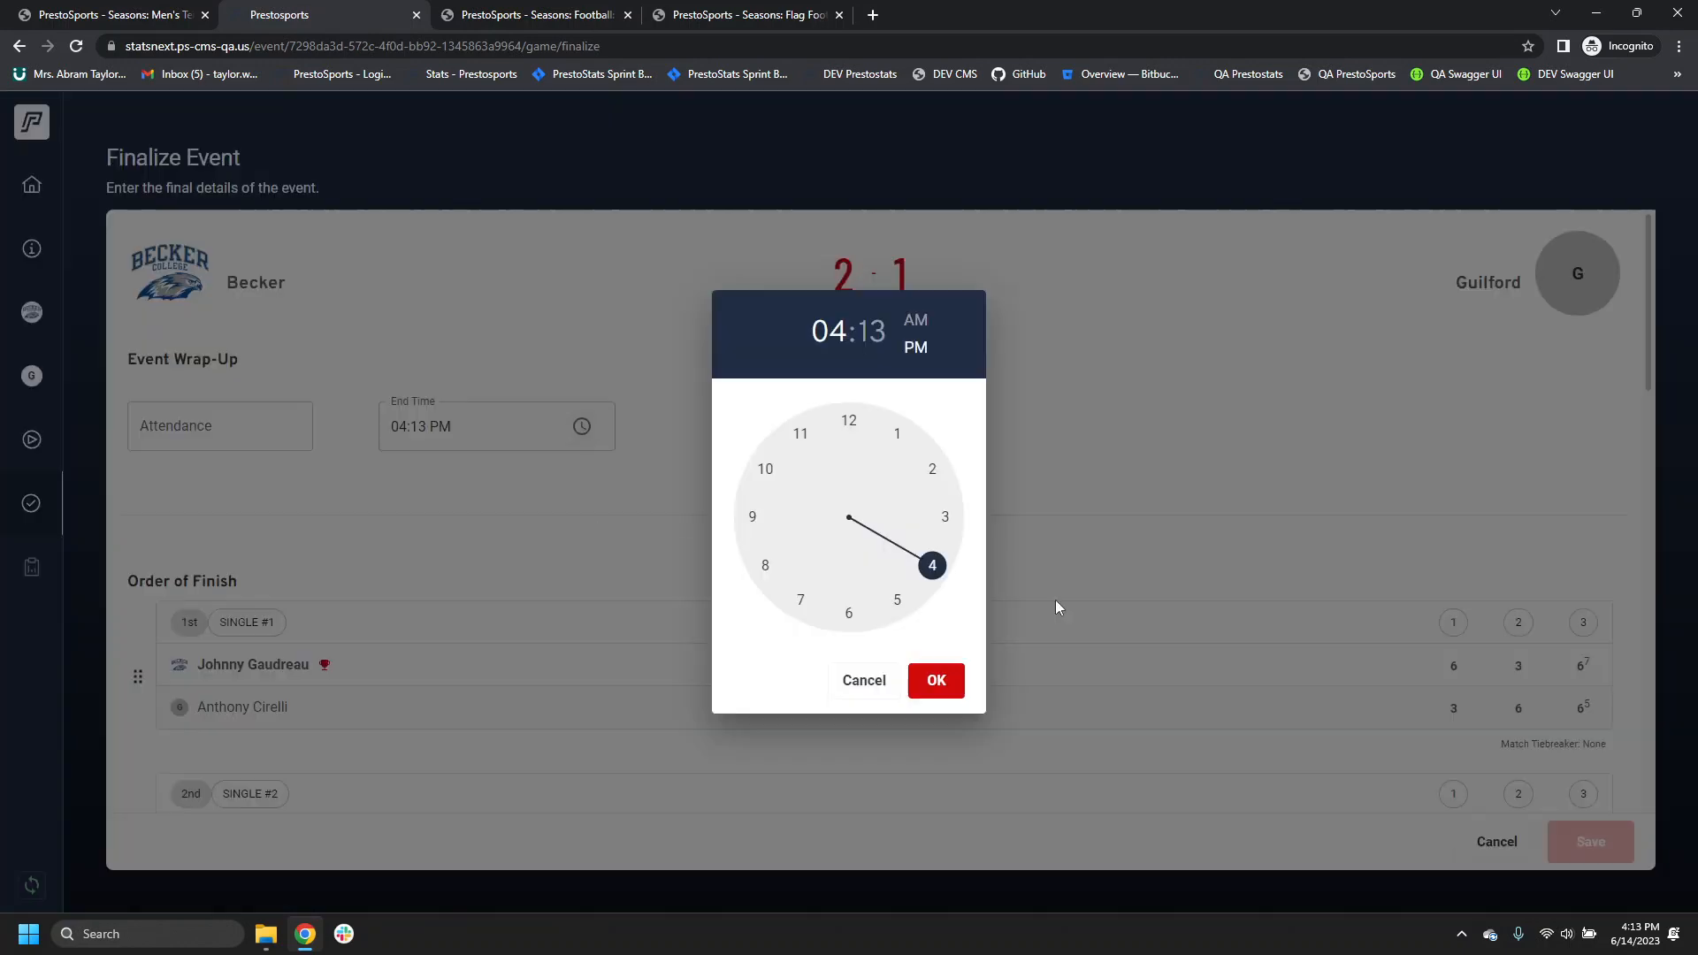
click(1055, 601)
Step: Reorder the singles order of finish to Single #2 first, Single #1 second, Single #4 third and Single #3 fourth
scroll(139, 655, down, 3)
mouse_move(137, 415)
mouse_down()
mouse_move(141, 595)
mouse_move(124, 433)
mouse_up()
scroll(216, 576, down, 3)
scroll(242, 431, up, 3)
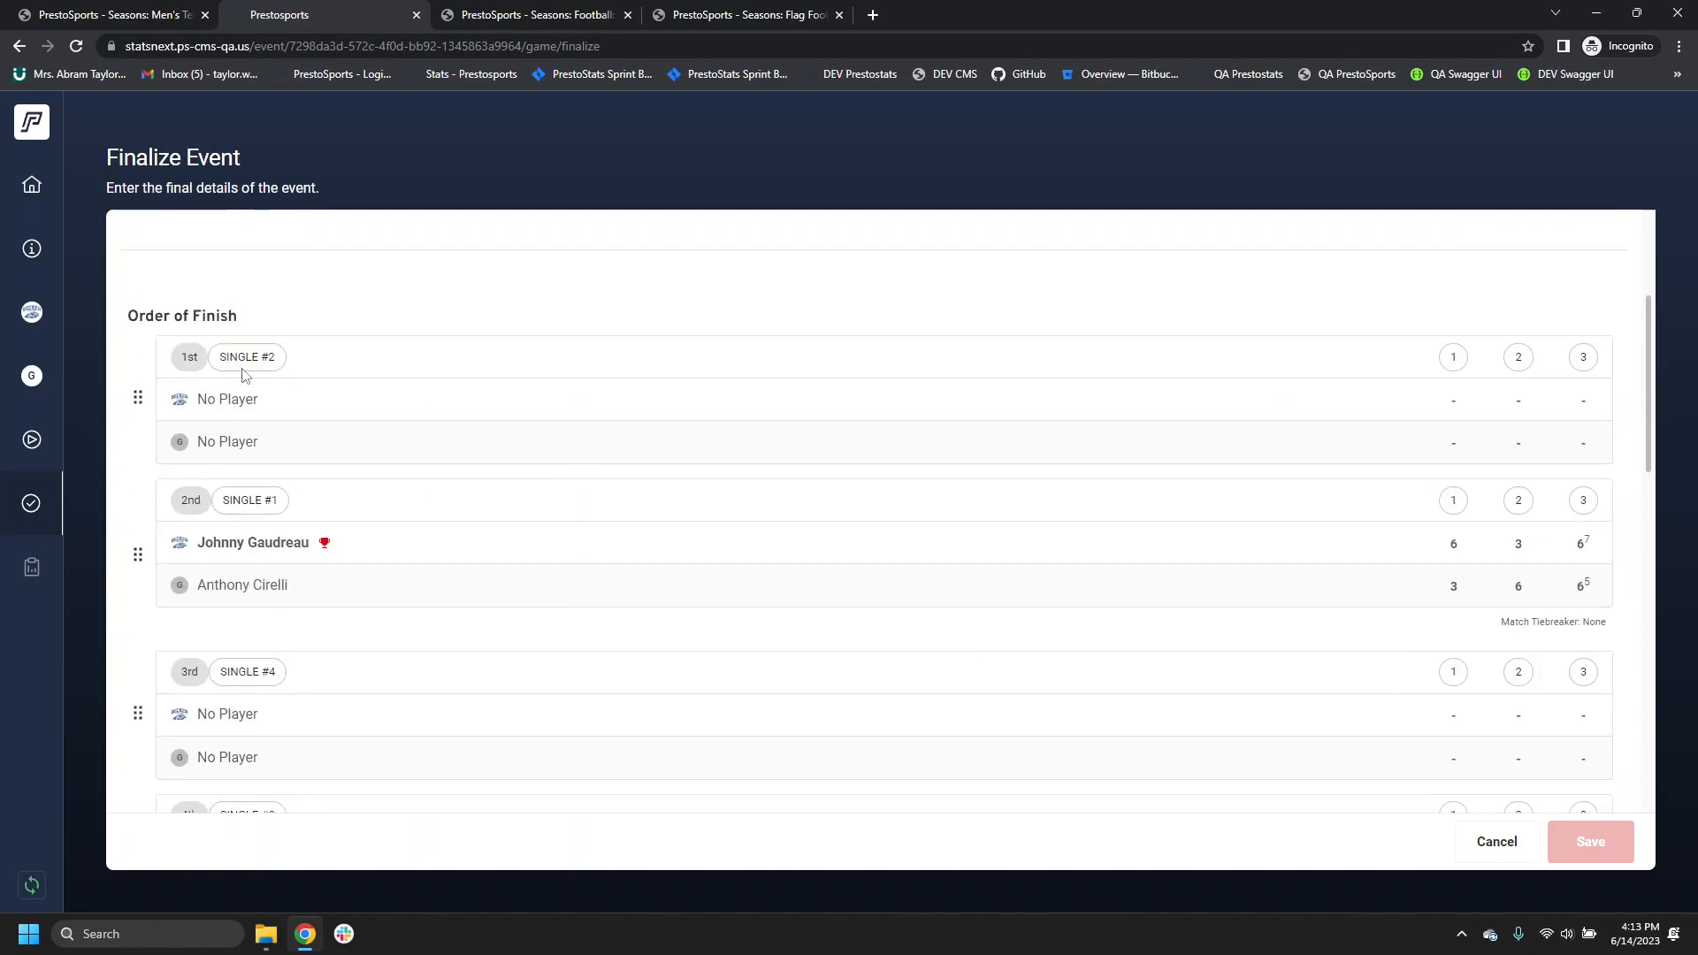
scroll(234, 568, down, 2)
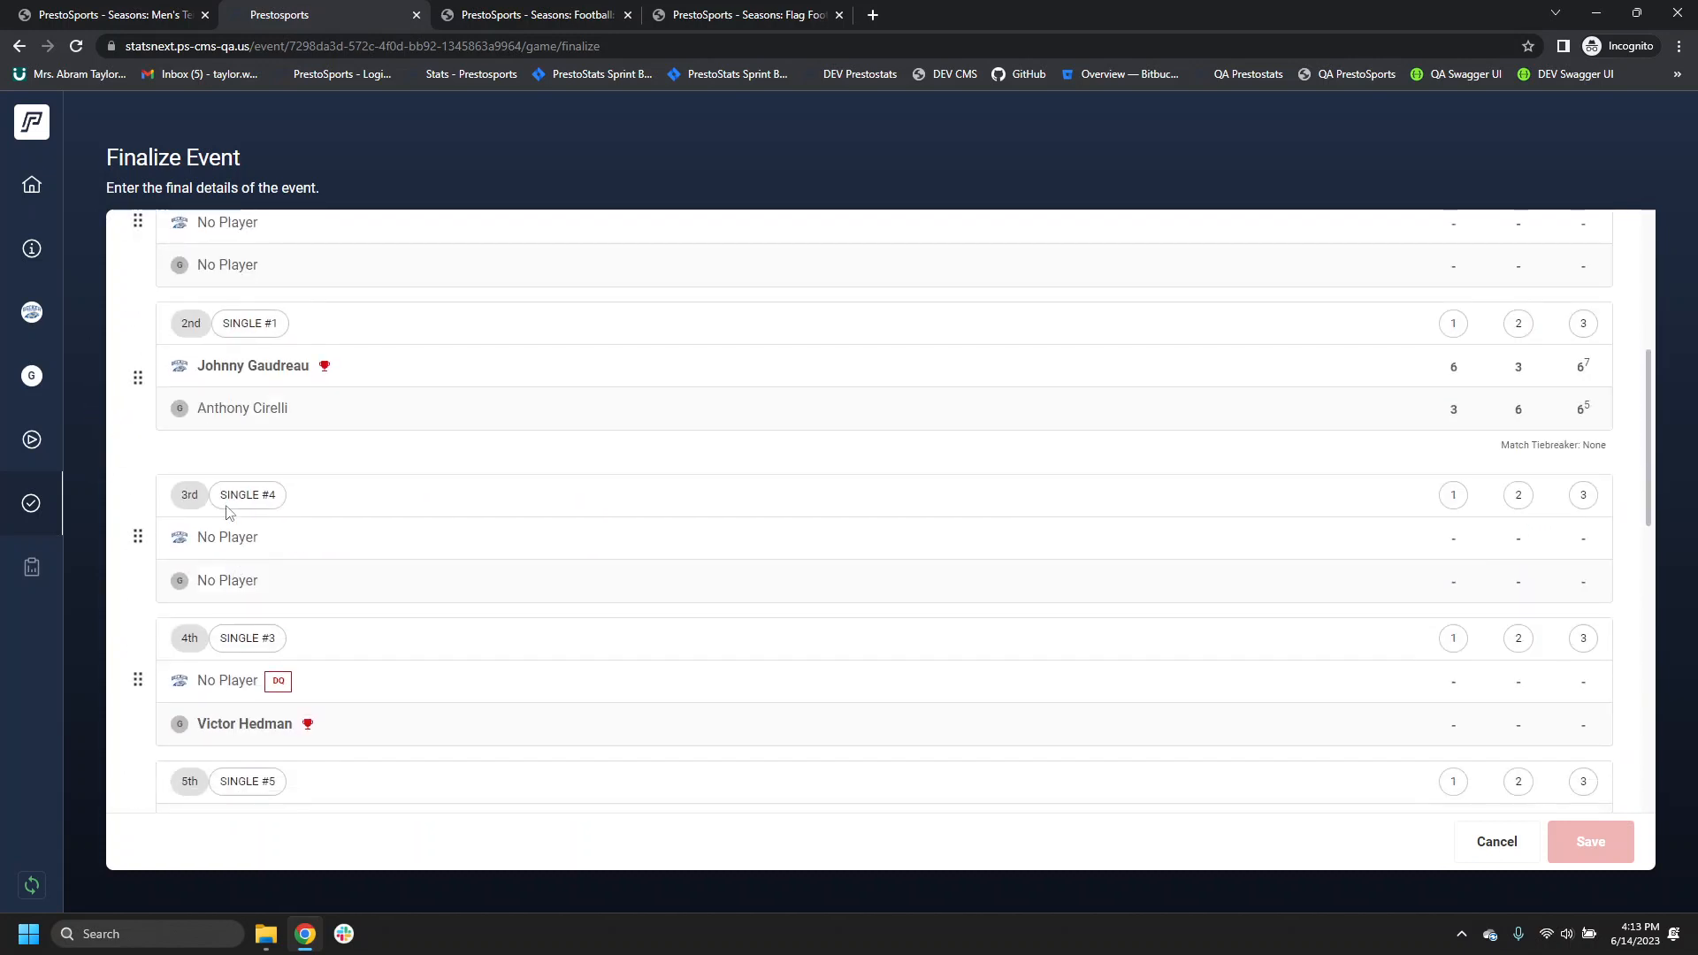
scroll(943, 778, down, 10)
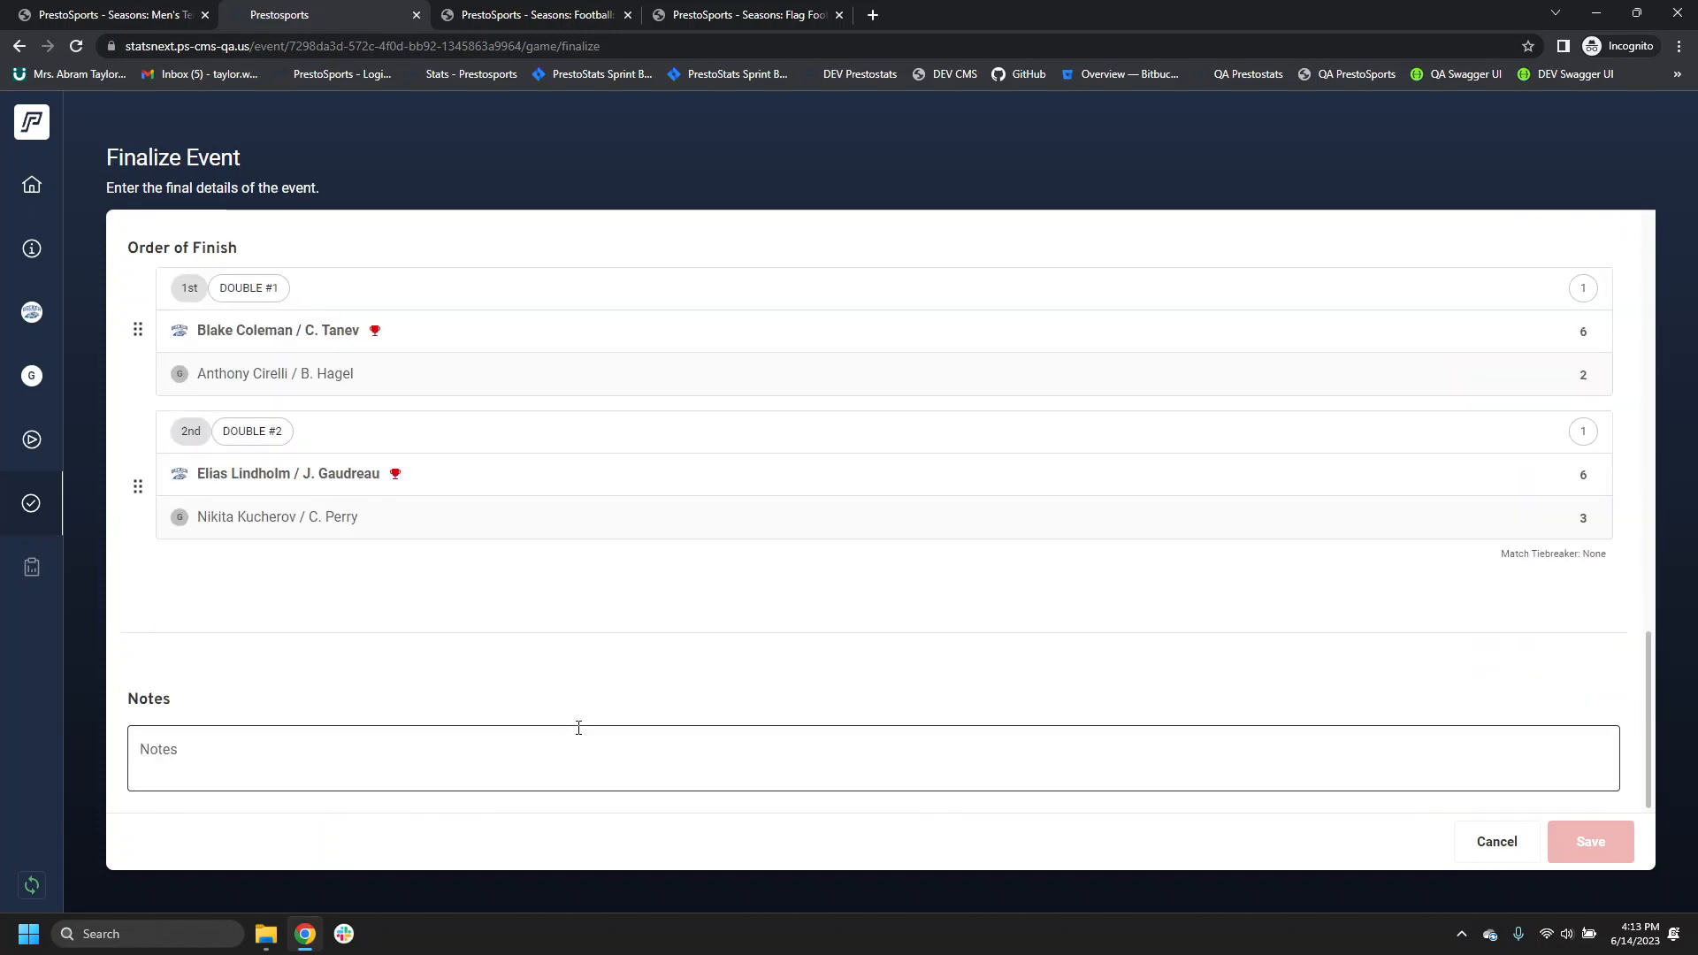
click(315, 743)
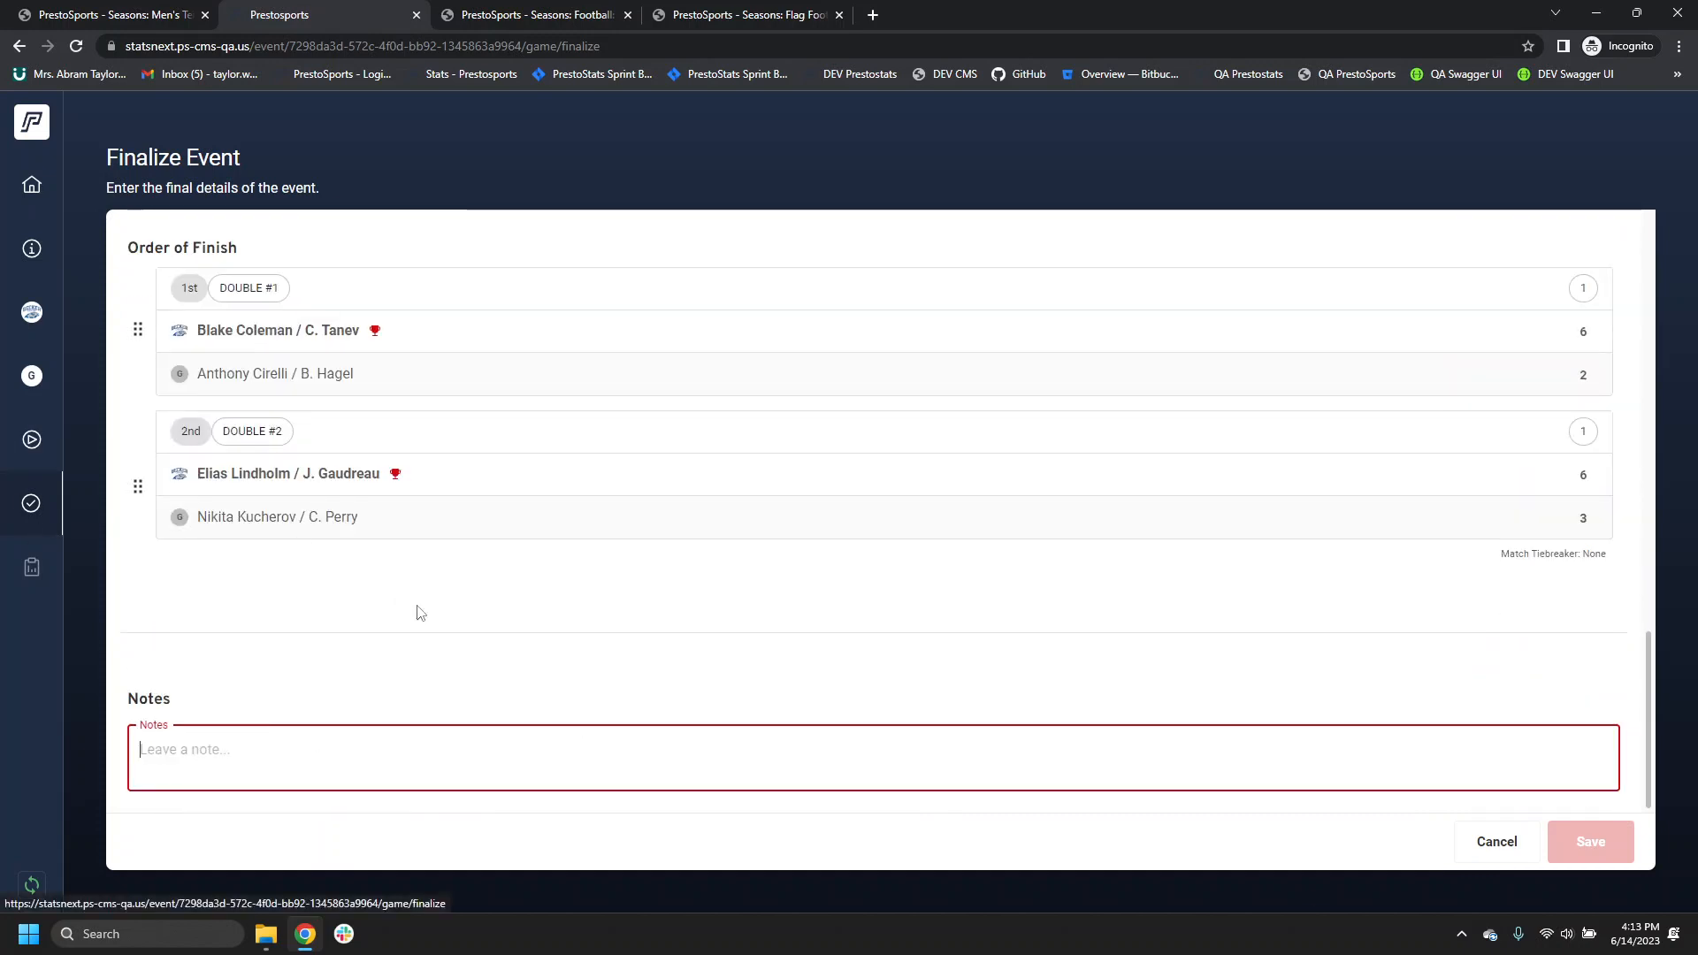
scroll(423, 607, up, 3)
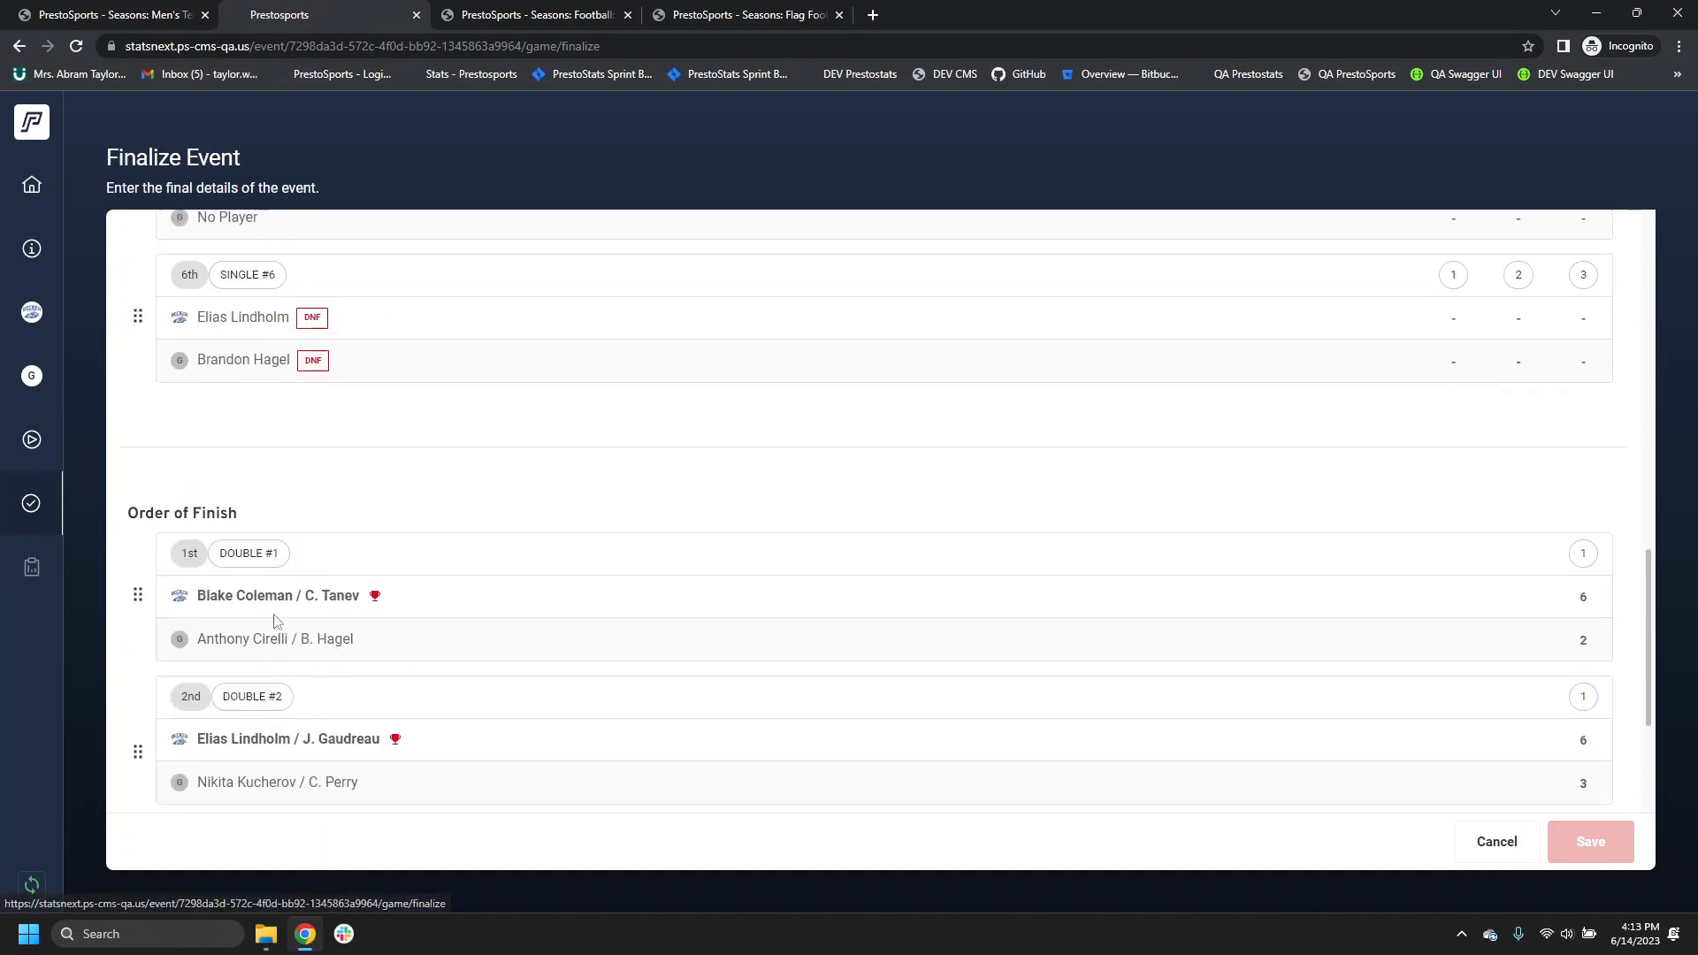
Step: Start a third doubles match with Becker's Milan Lucic and Noah Hanafin against Guilford's Cal Foote and Brandon Hagel, match tiebreak None
click(47, 439)
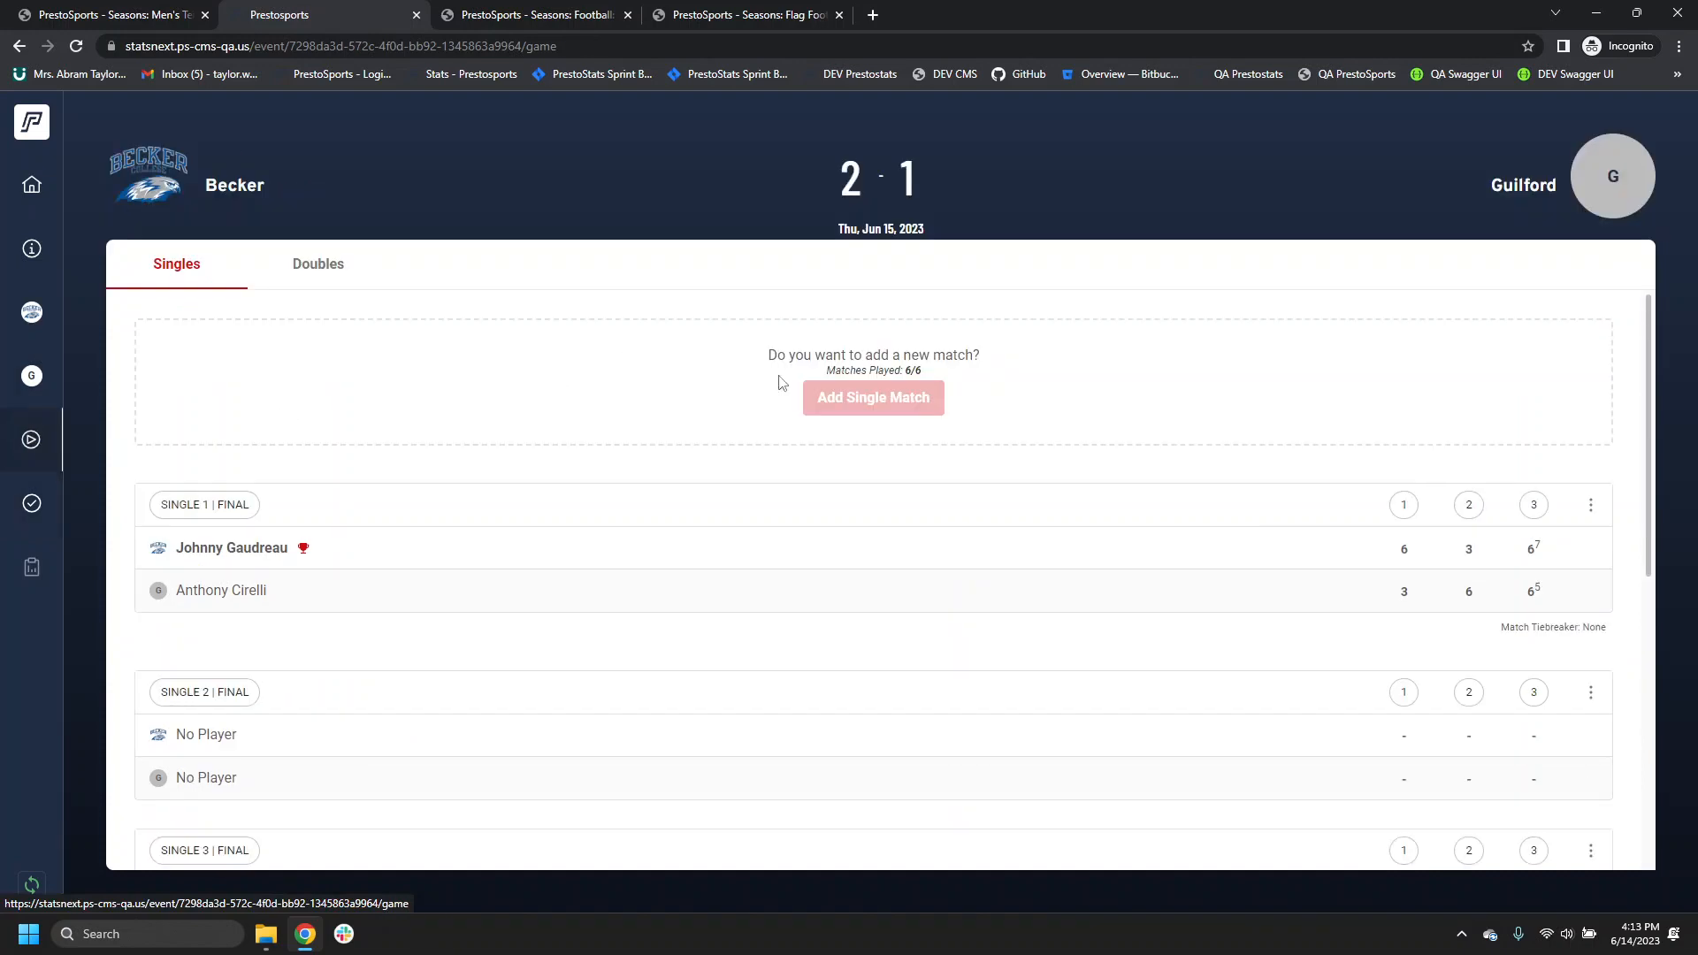
click(341, 259)
click(919, 408)
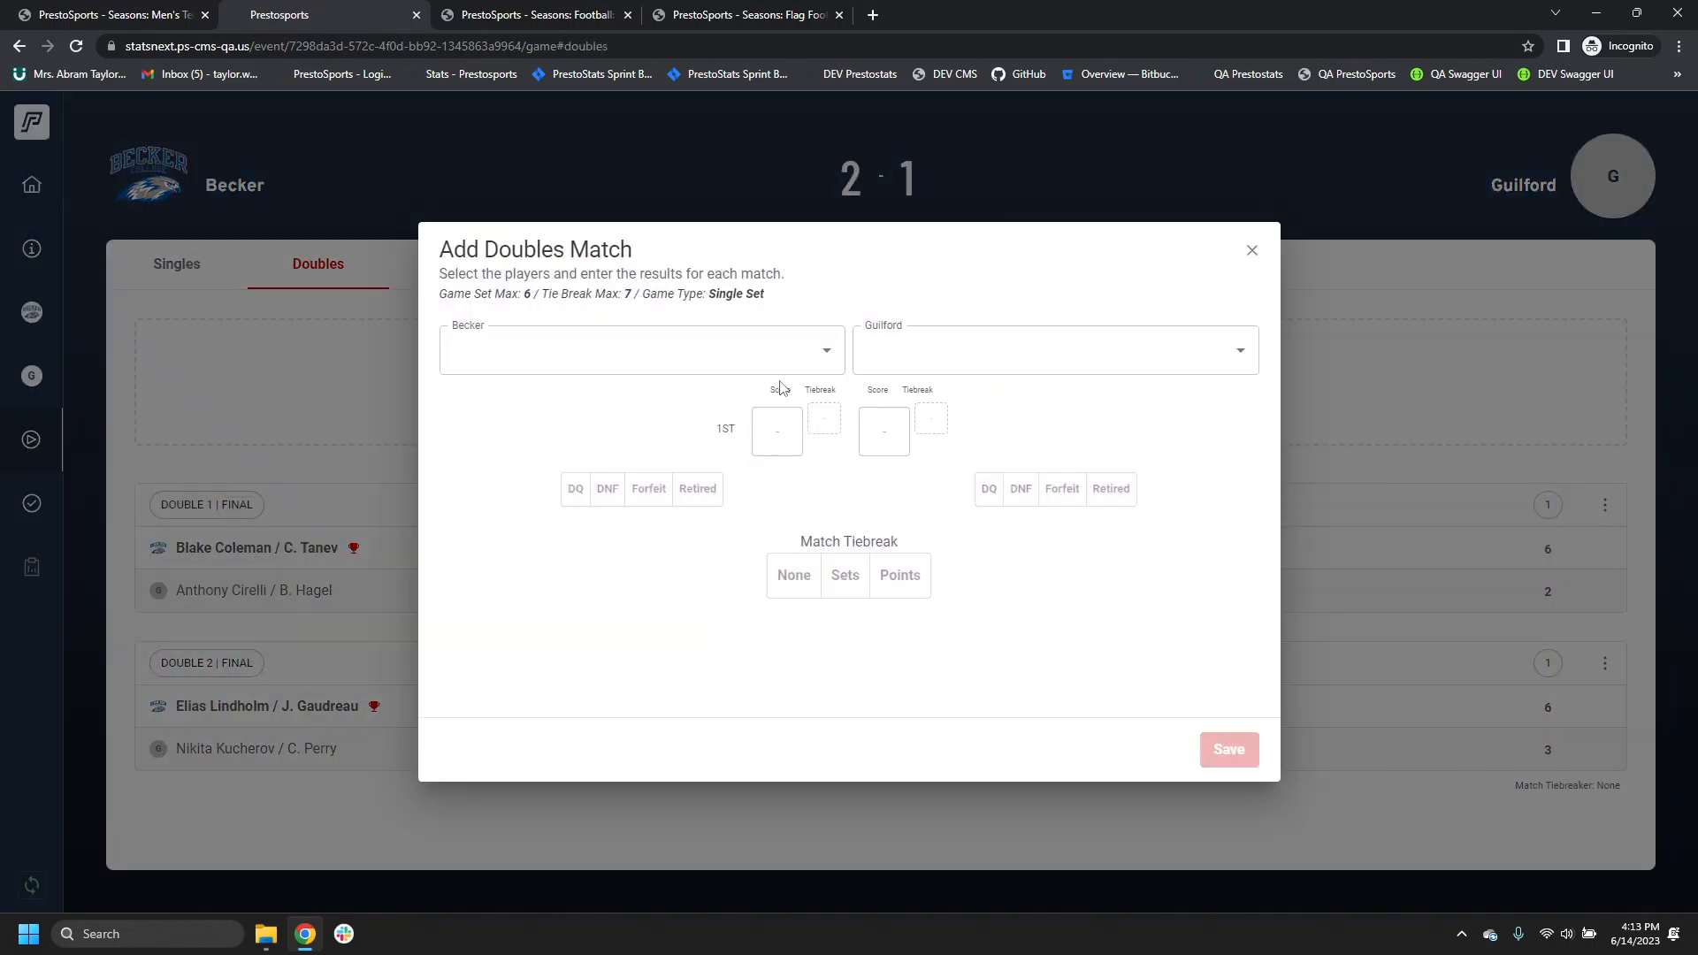
click(765, 361)
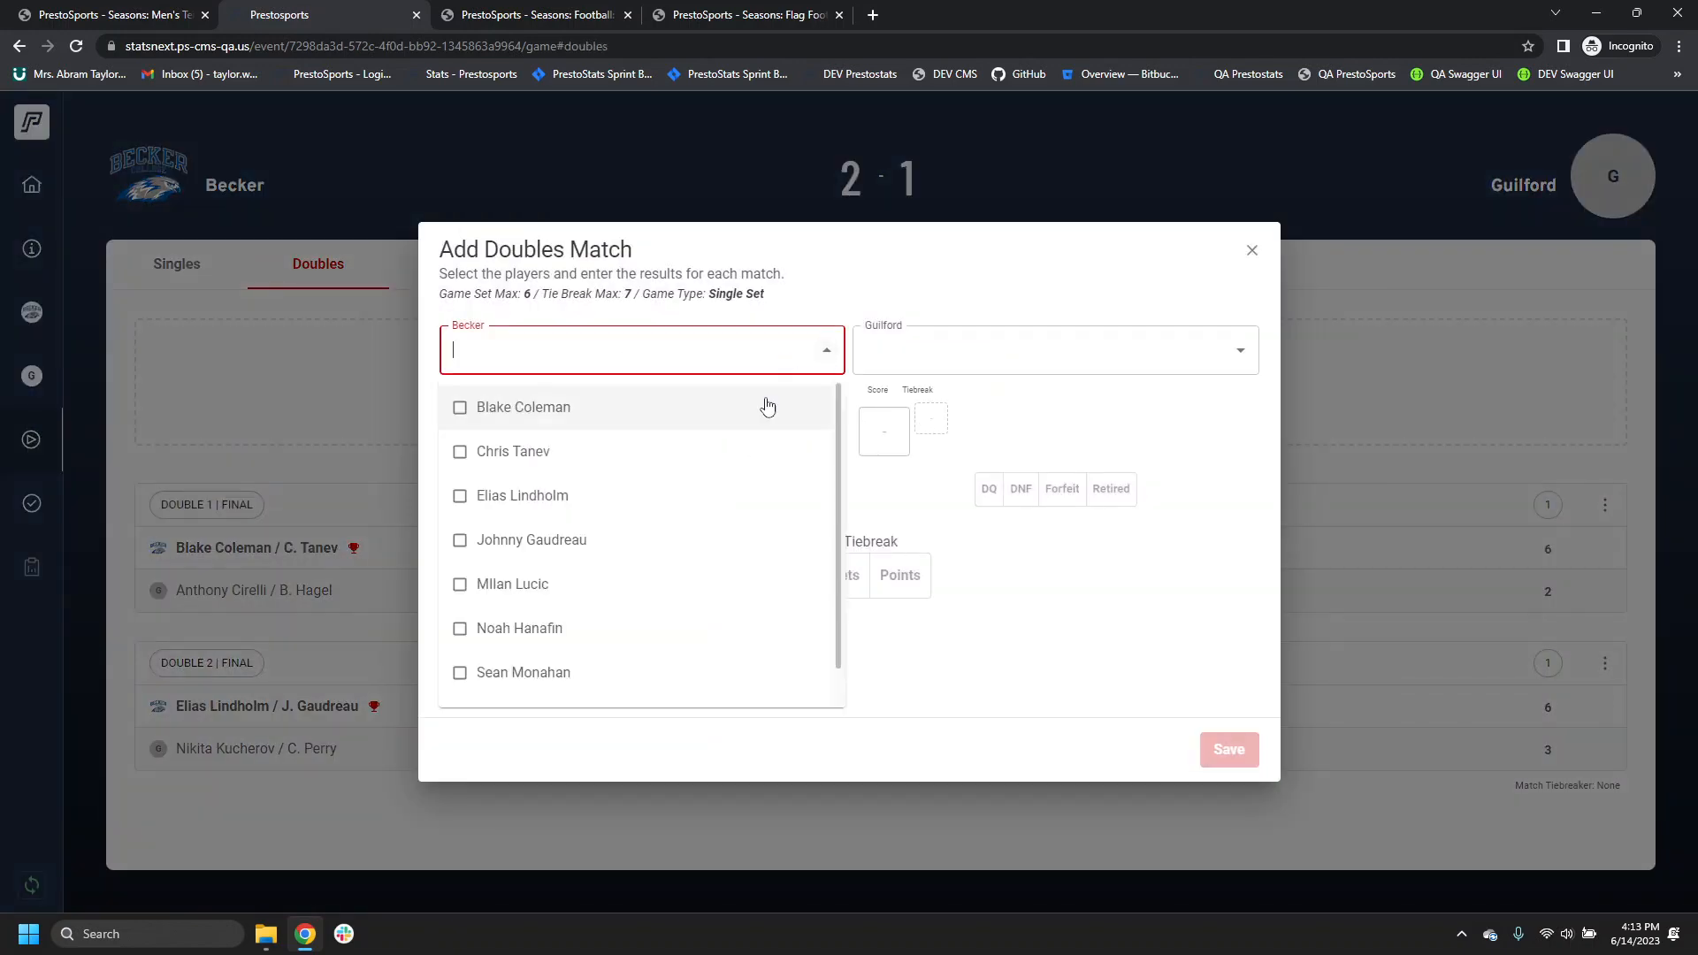
click(618, 591)
click(618, 627)
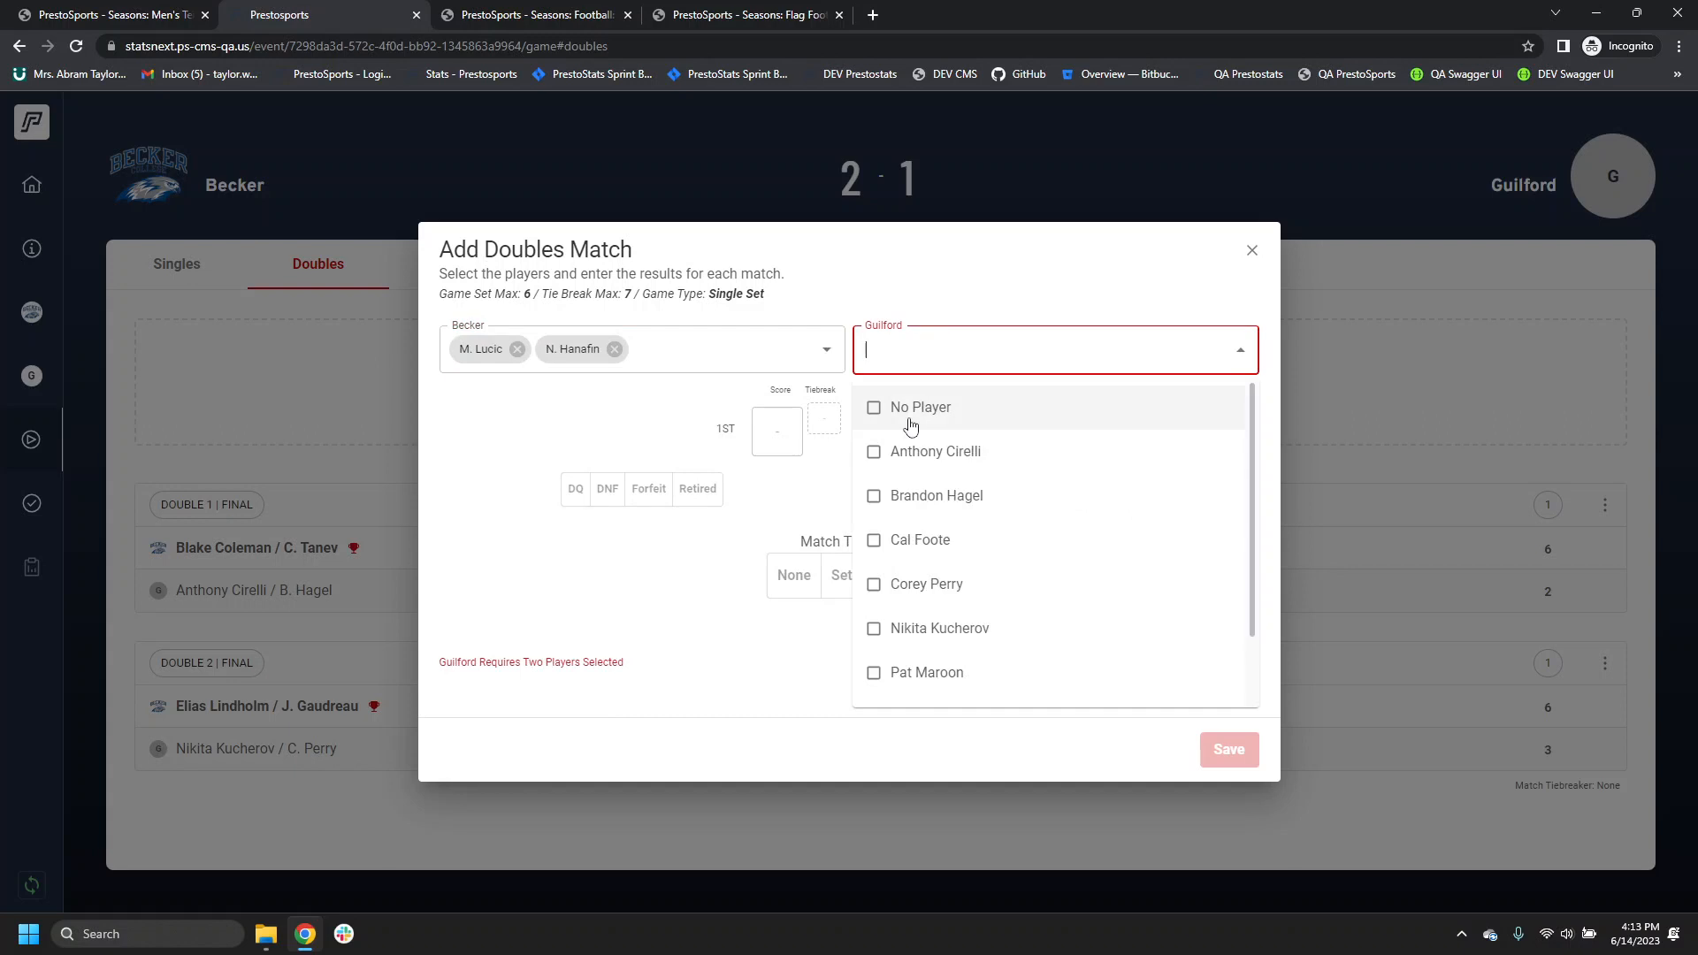
click(910, 495)
click(1016, 356)
click(972, 550)
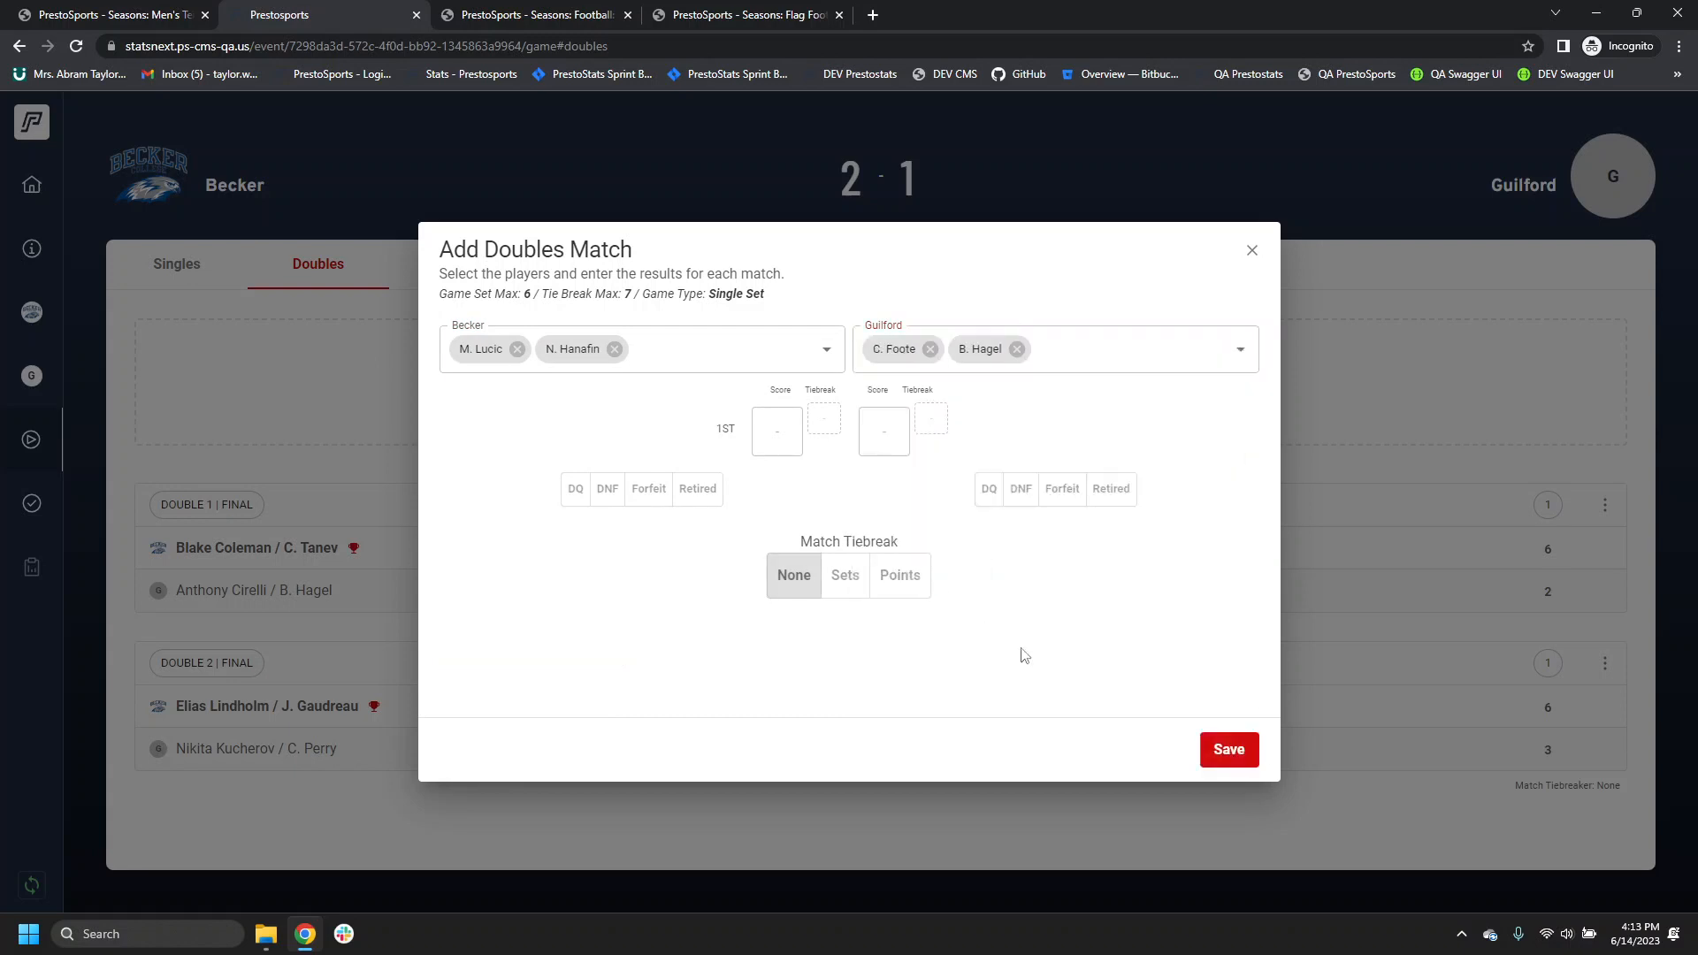
Step: Mark both teams in the third doubles match as DNF and save the match
click(1019, 491)
click(1247, 754)
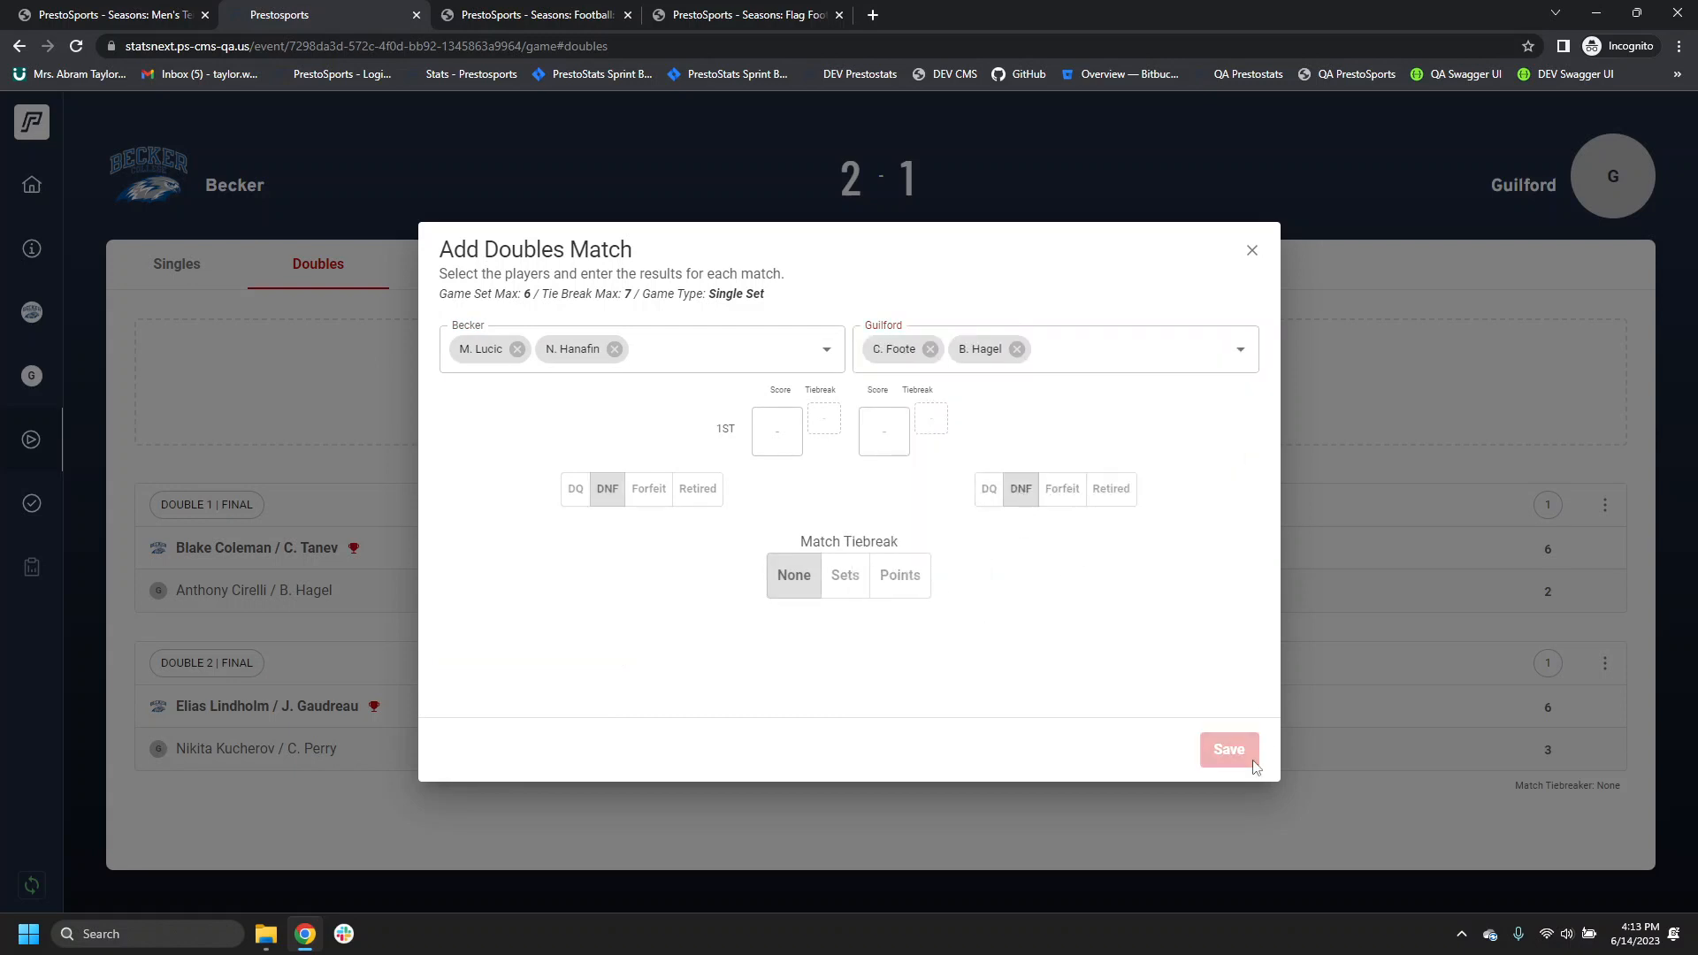
scroll(432, 737, down, 2)
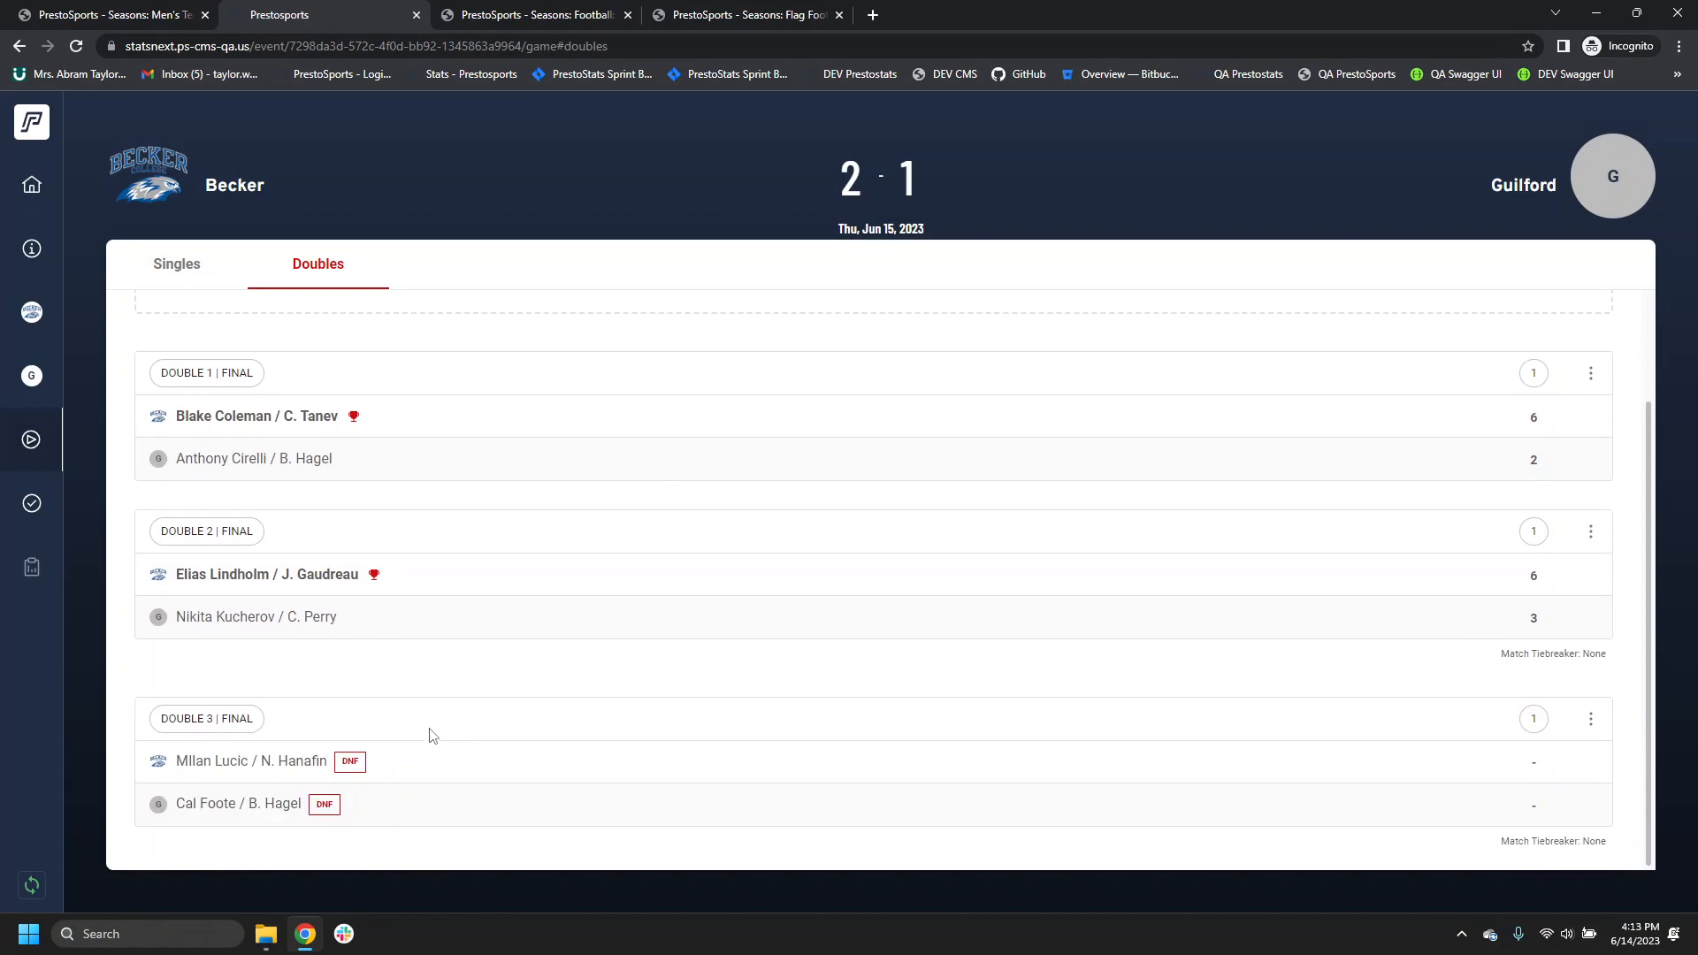
scroll(728, 564, up, 2)
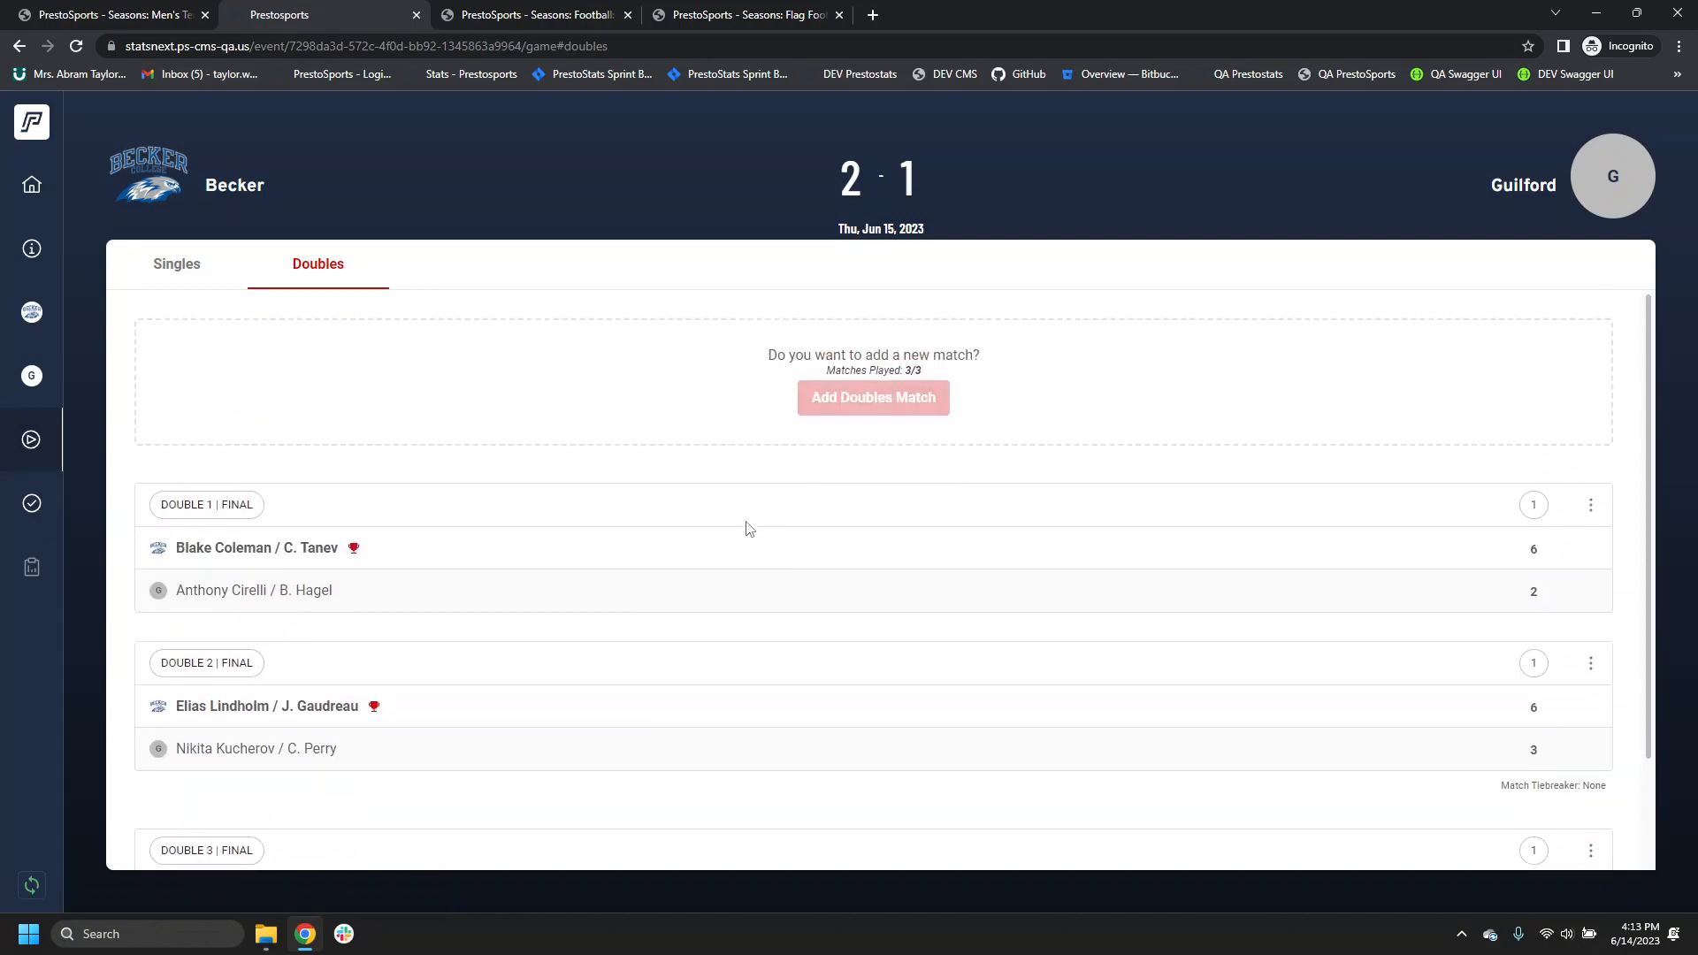
scroll(747, 530, down, 2)
Step: Return to the Finalize Event page and save the final details of the Becker vs. Guilford event
click(38, 531)
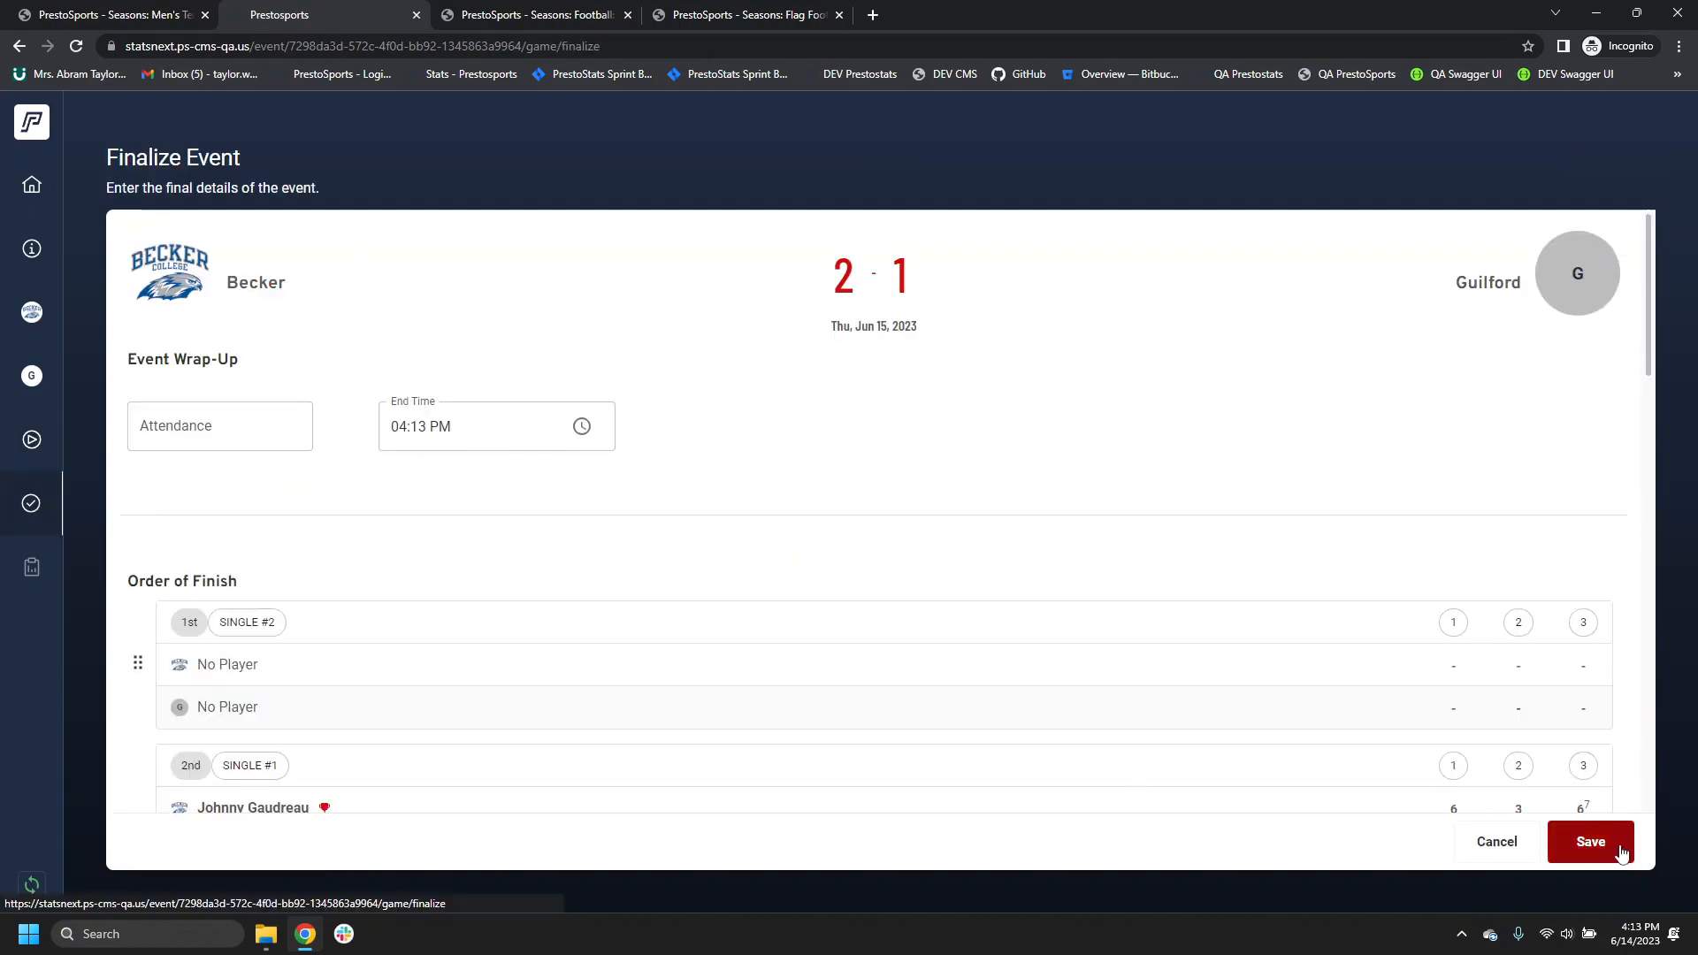
click(1590, 841)
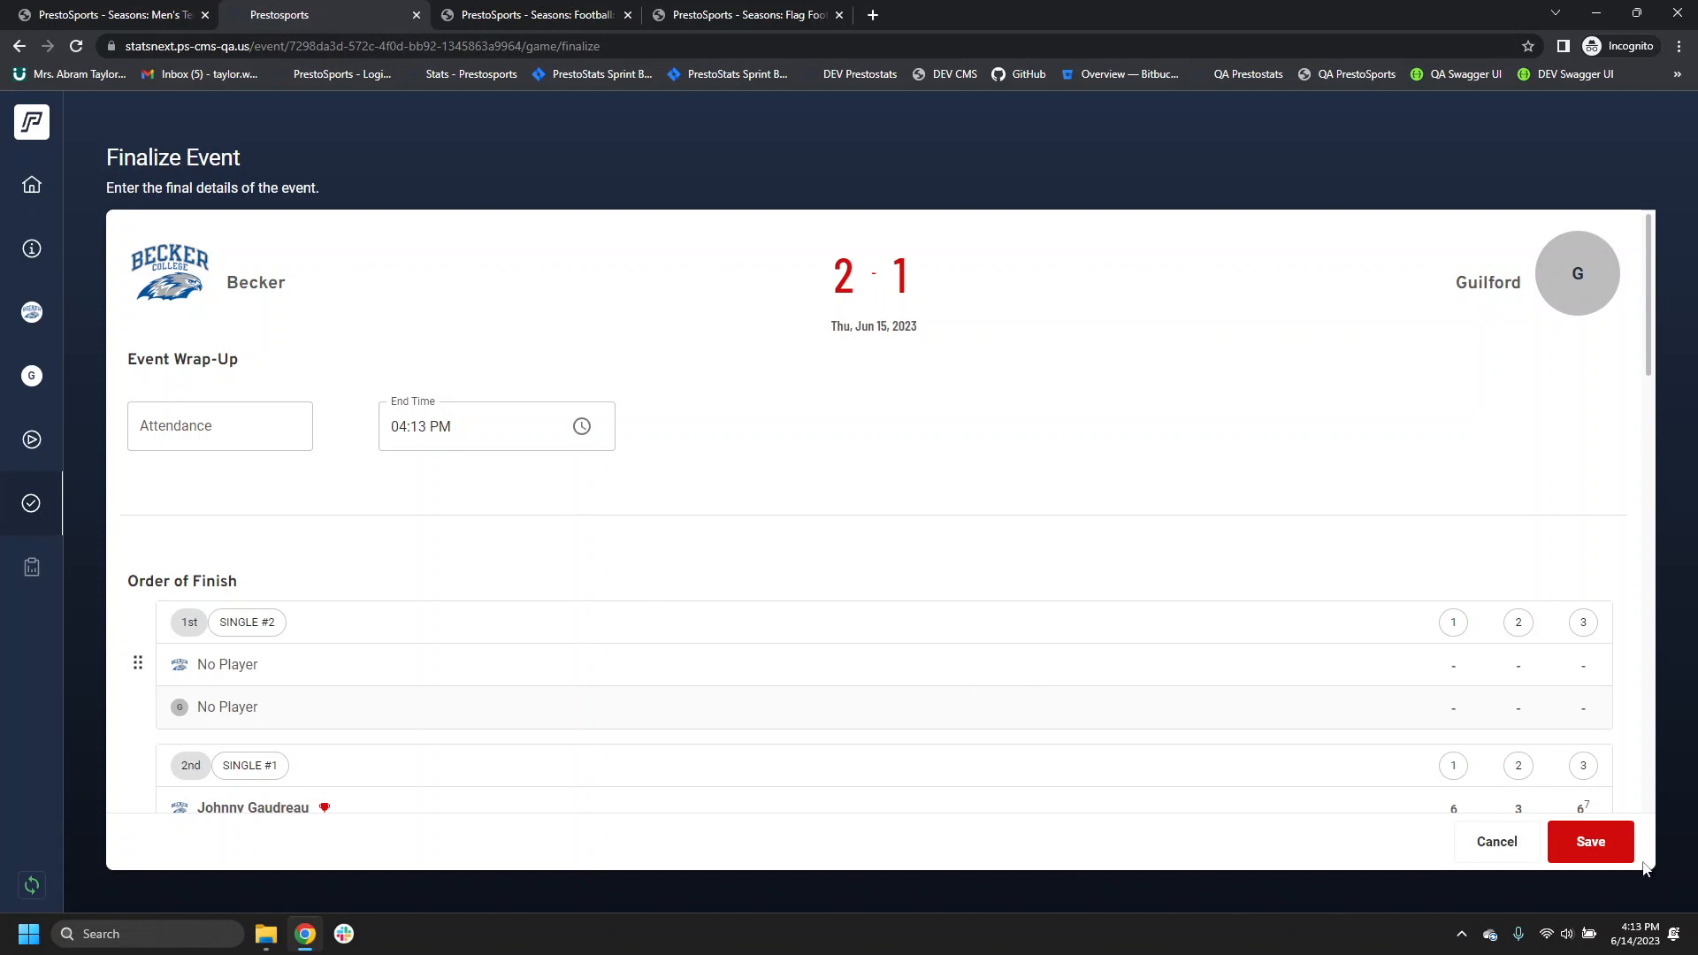
click(1592, 841)
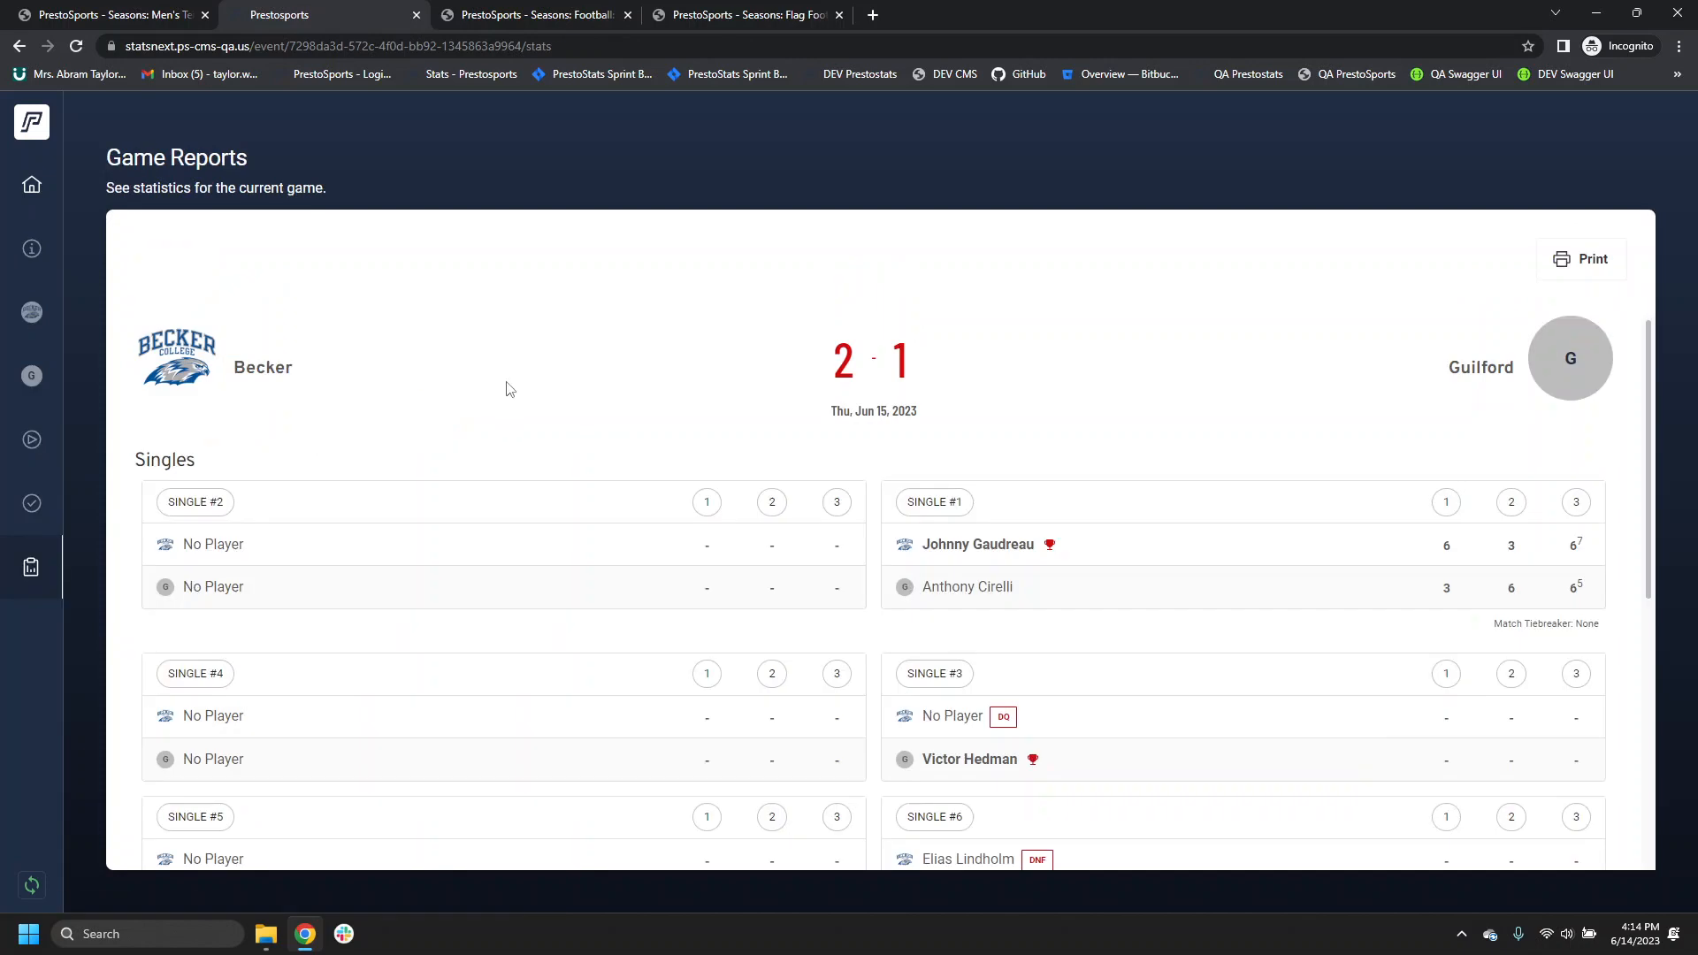
Step: Review the singles and doubles results in the game report
scroll(508, 389, down, 6)
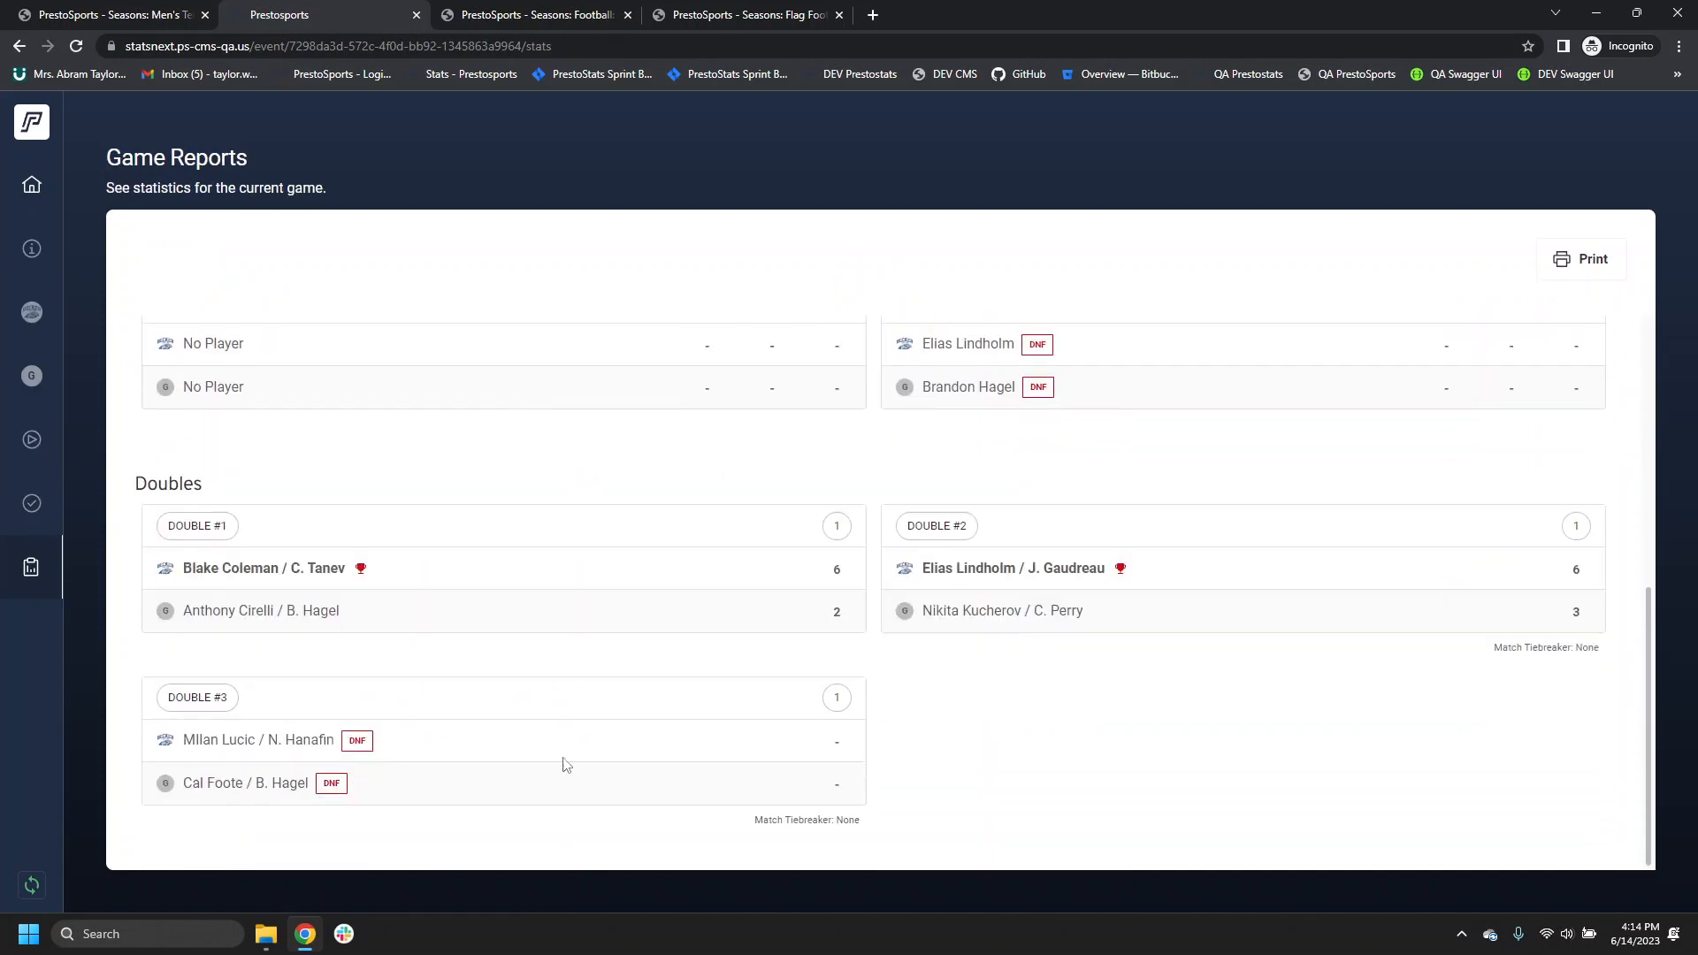
scroll(918, 706, up, 6)
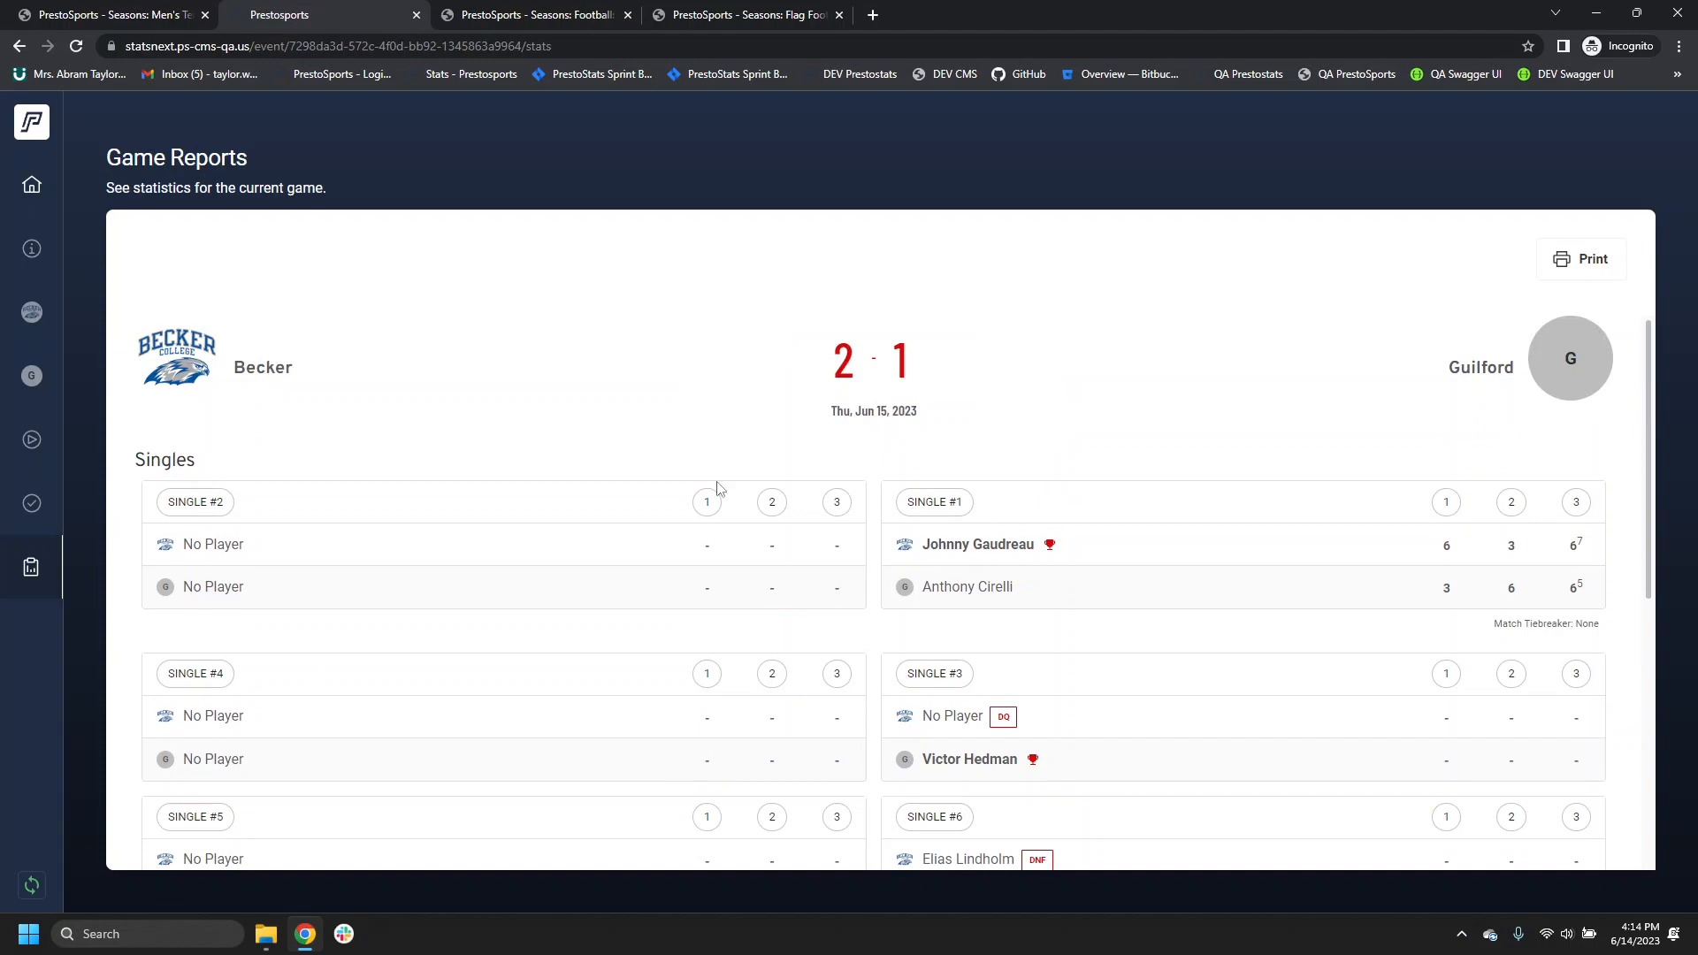
scroll(815, 635, down, 3)
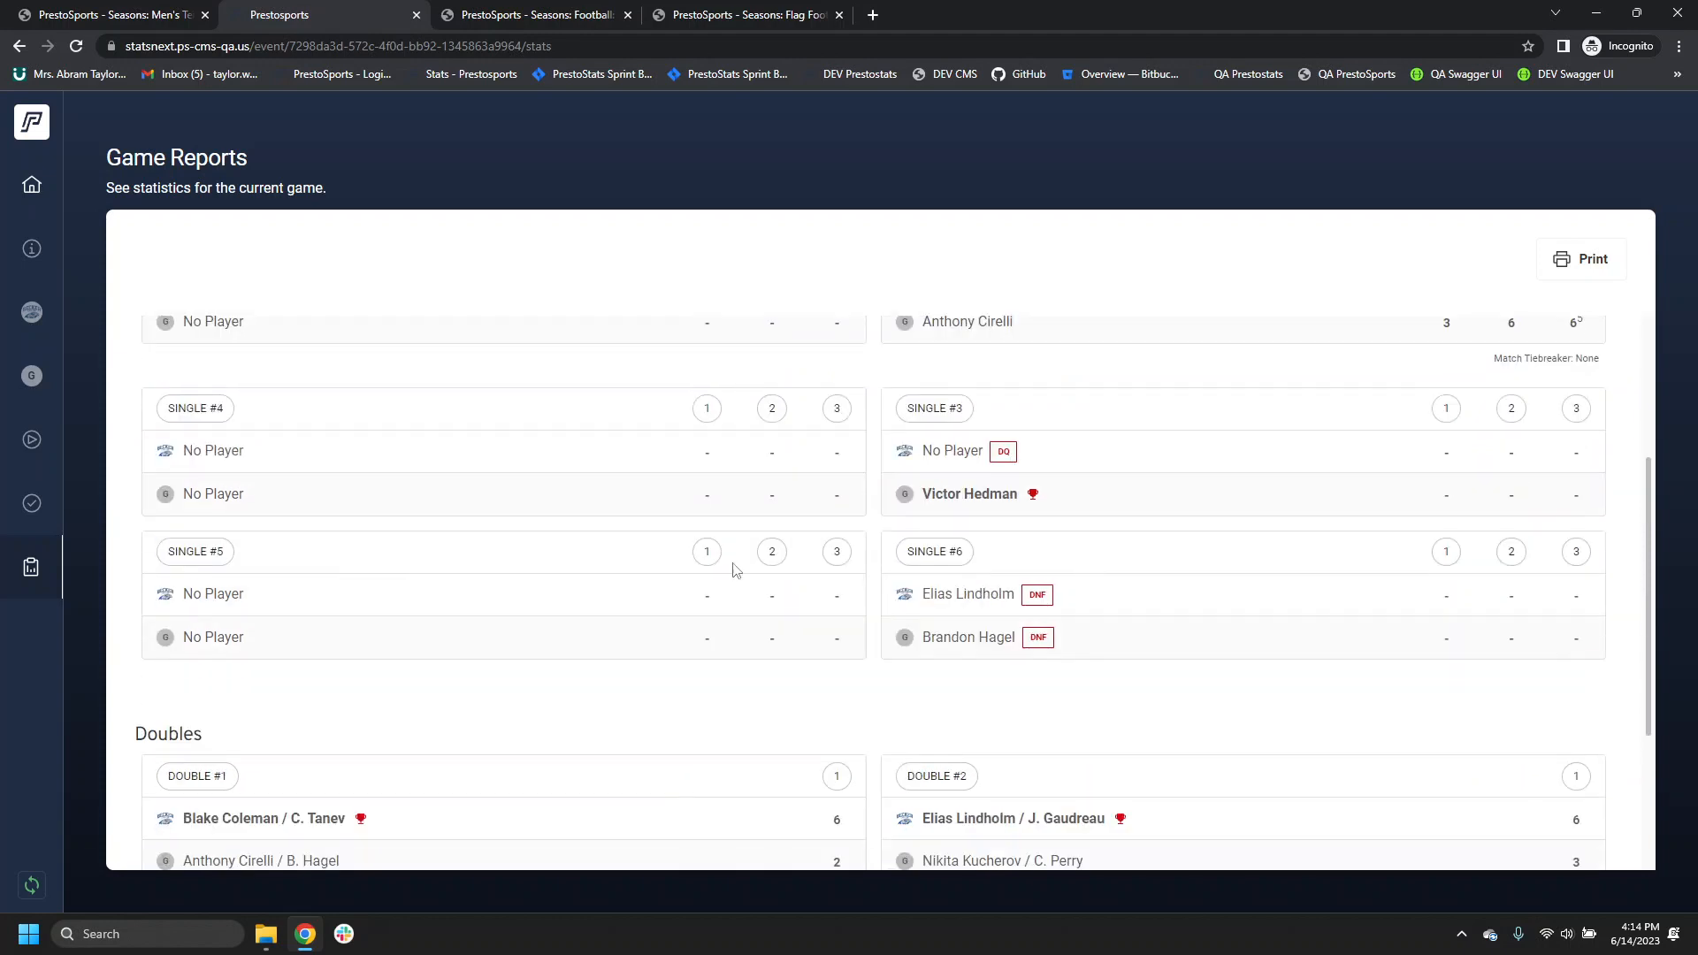
scroll(619, 574, up, 2)
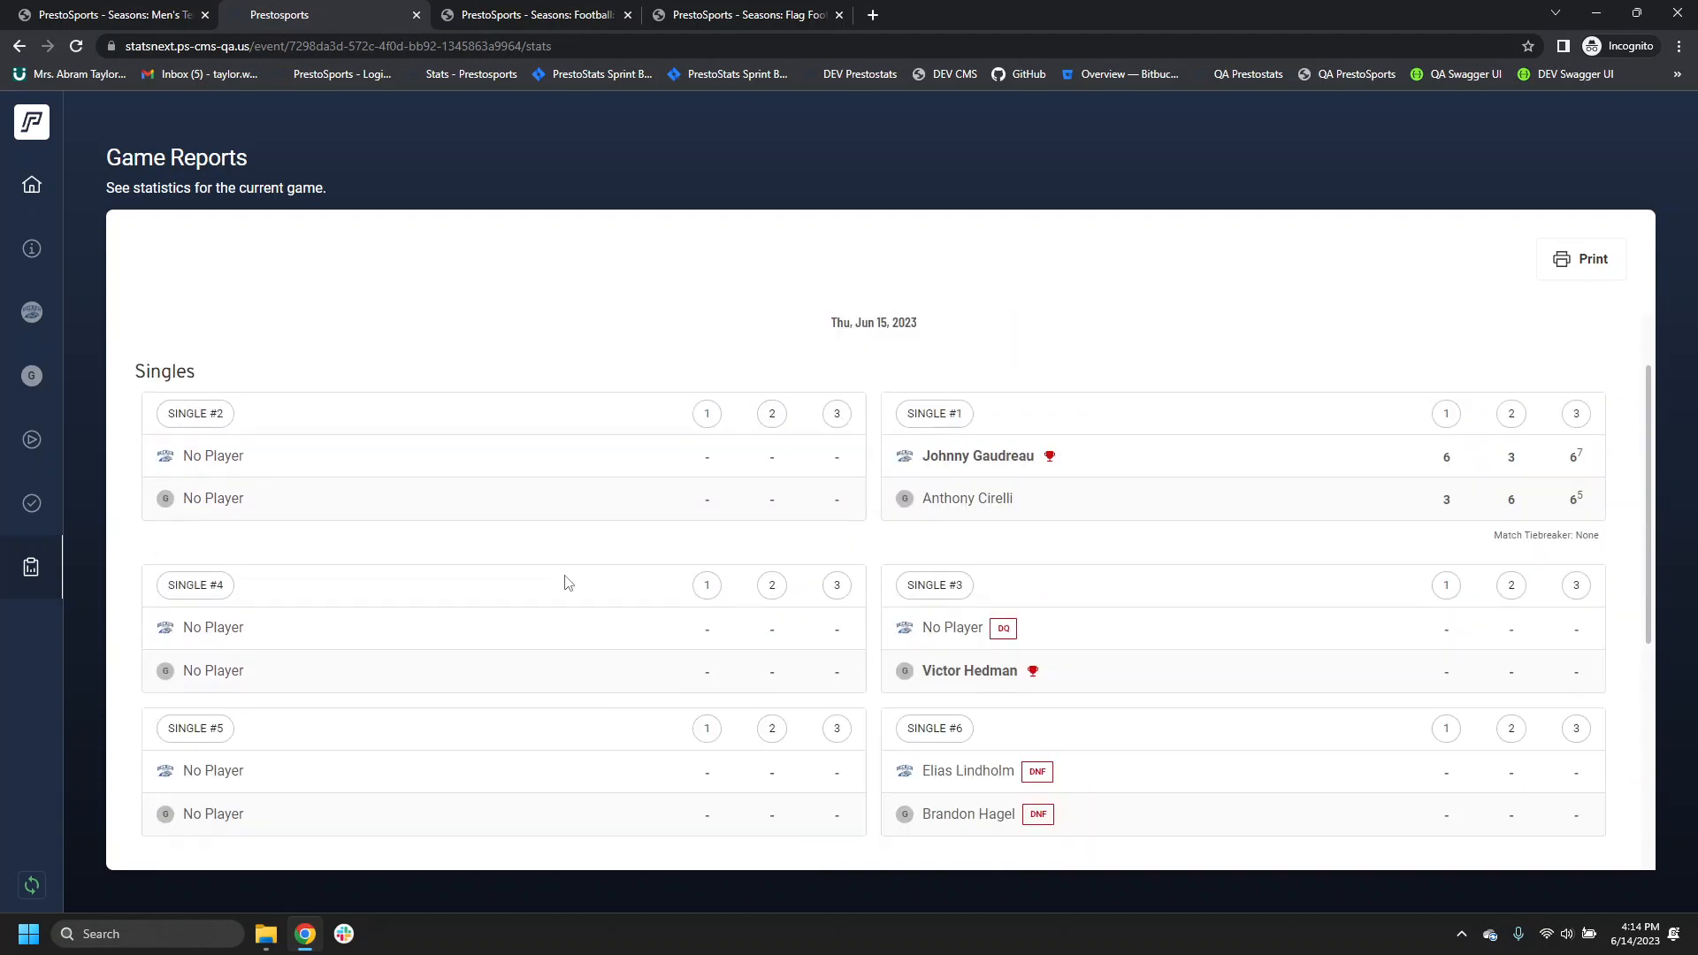
scroll(1127, 541, down, 5)
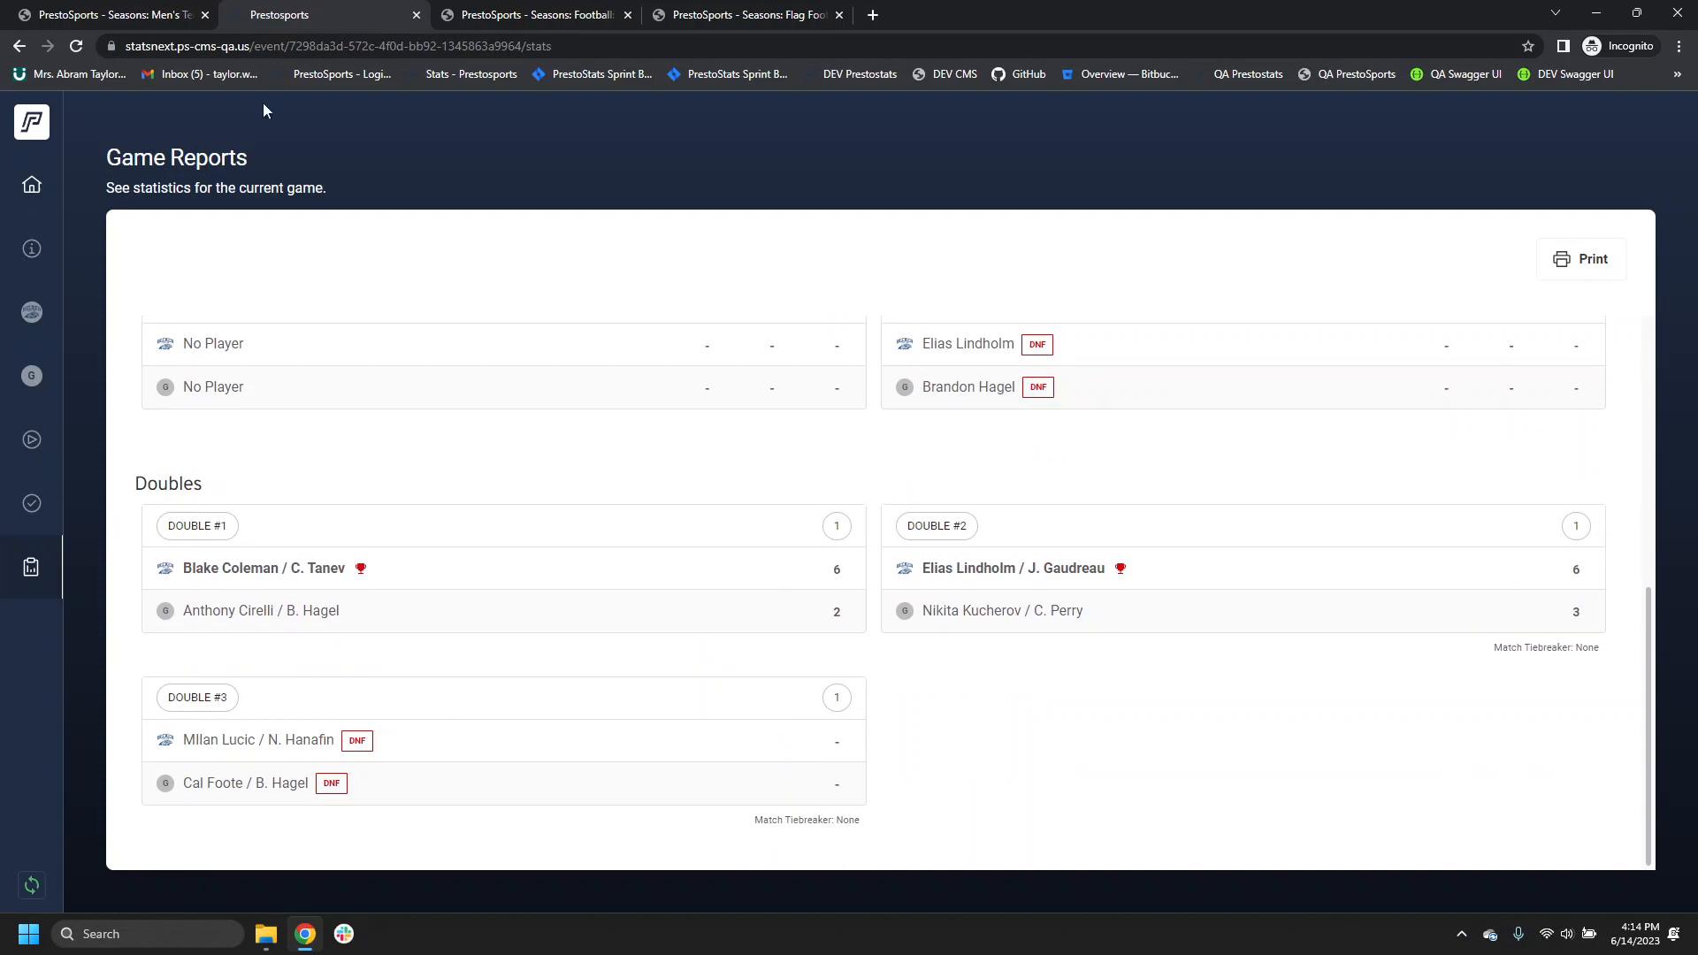
Step: Close the tennis scoring page and launch PrestoStats for the flag football event to review its General, Spots and Scoring settings
click(417, 15)
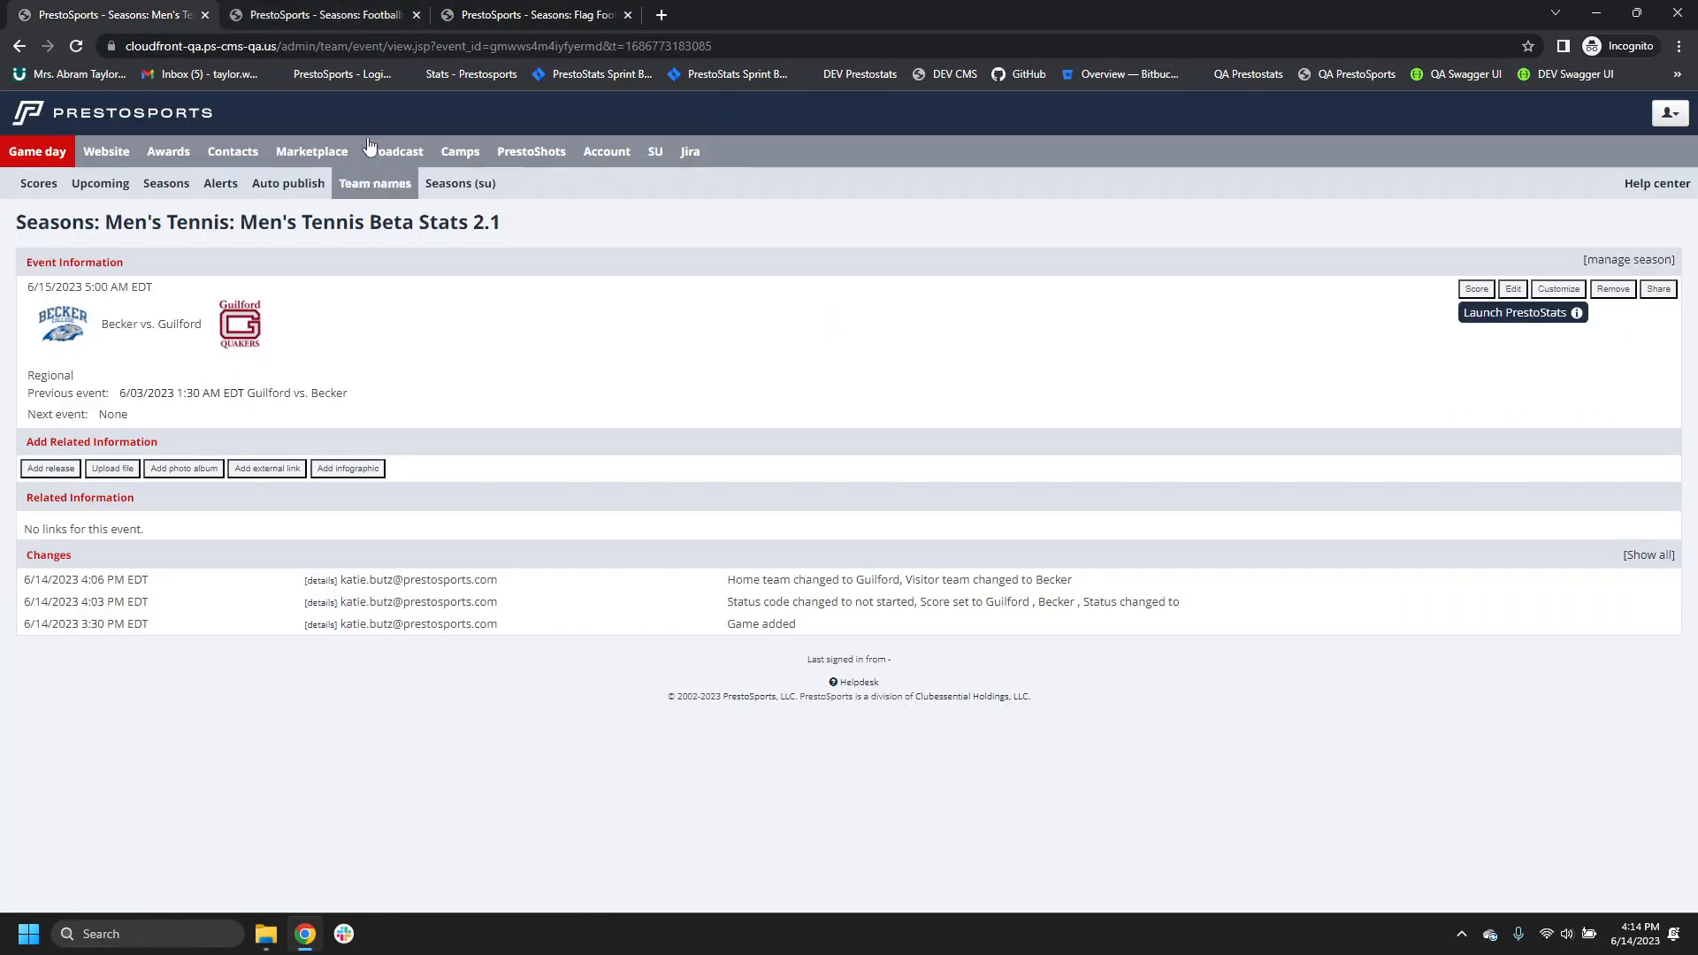
key(ctrl+Tab)
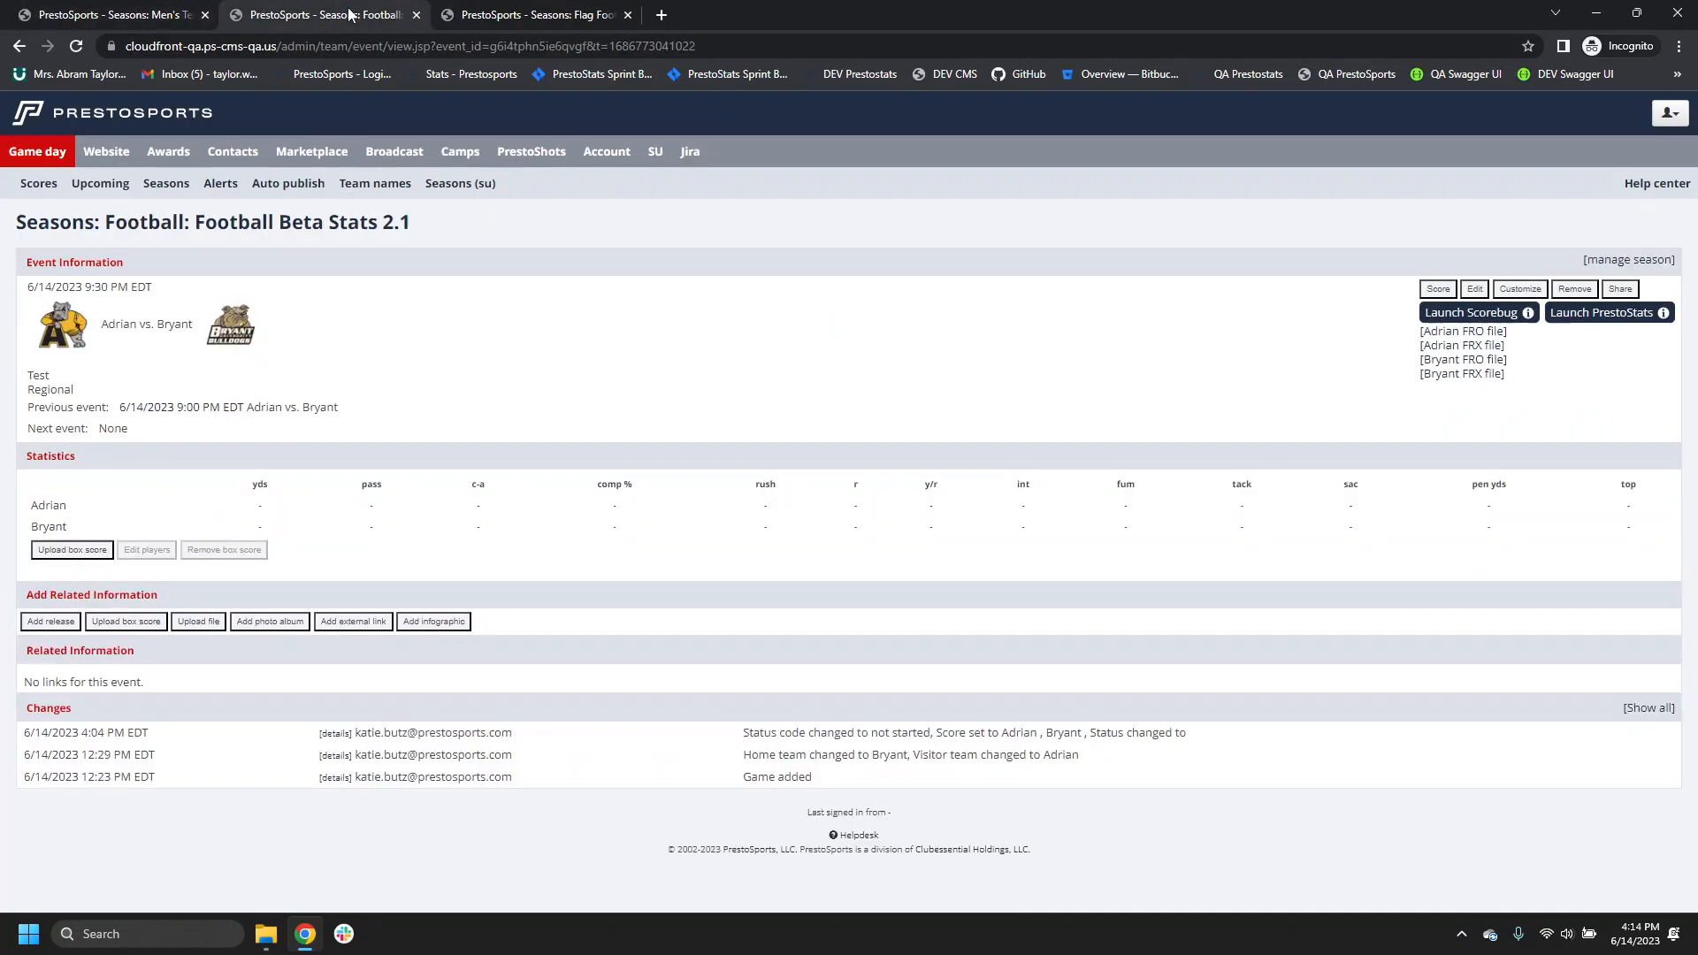
click(507, 21)
click(1508, 317)
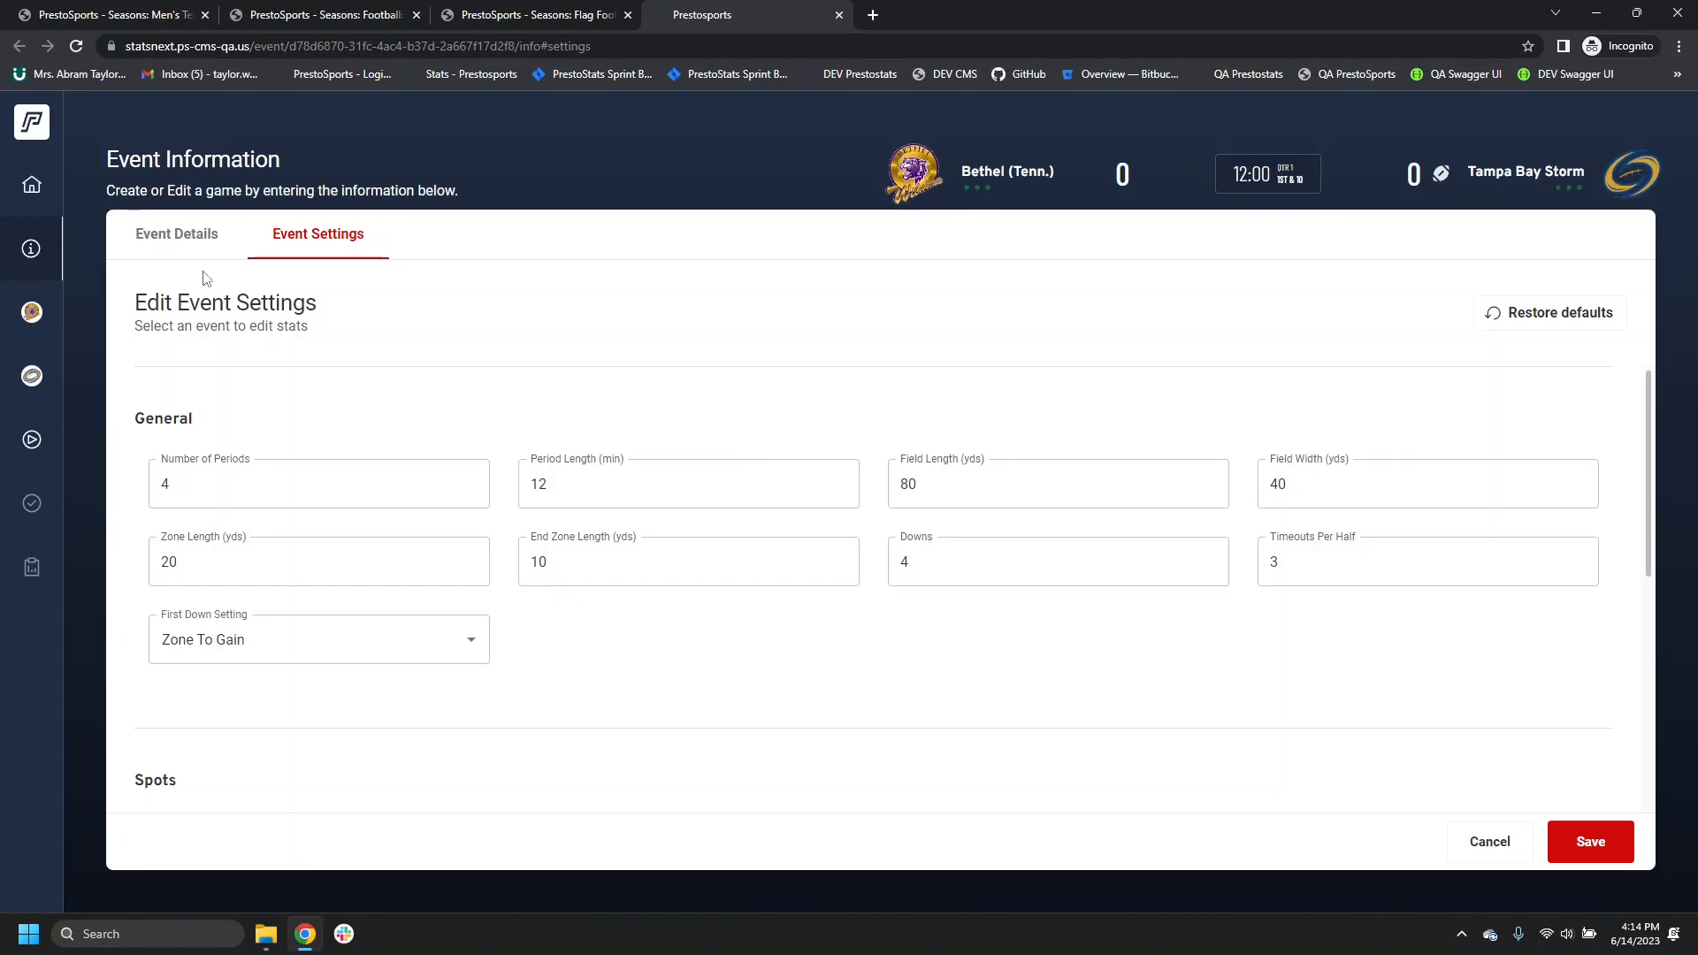
scroll(957, 564, down, 2)
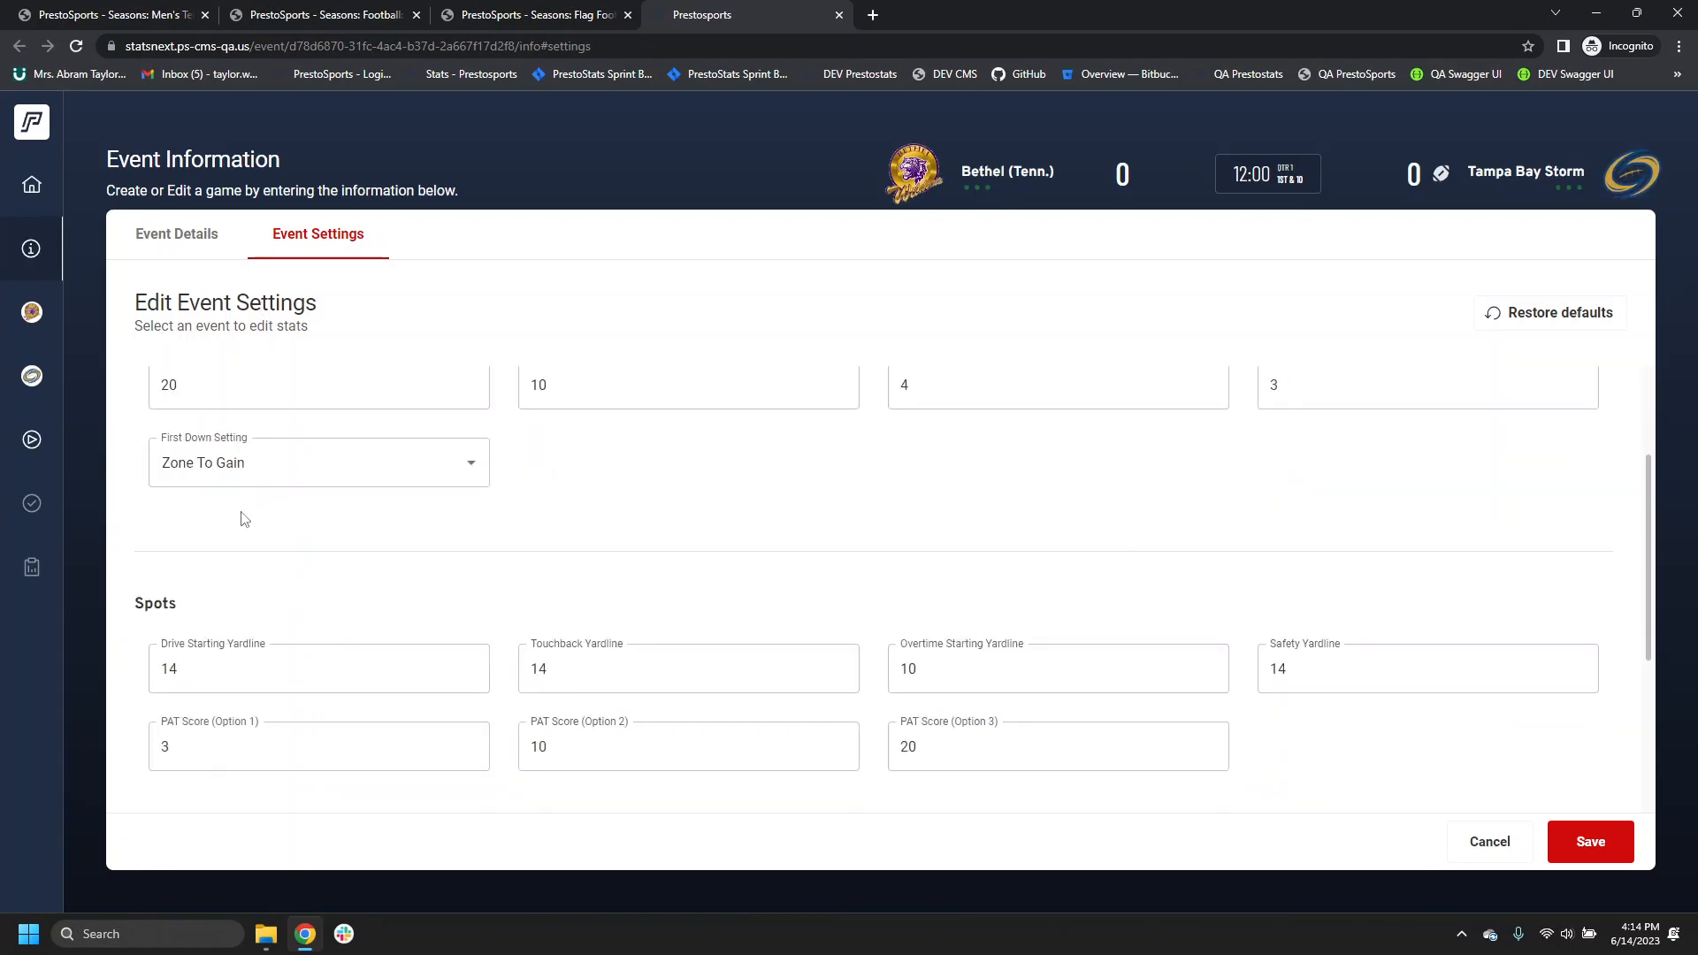
scroll(356, 658, down, 3)
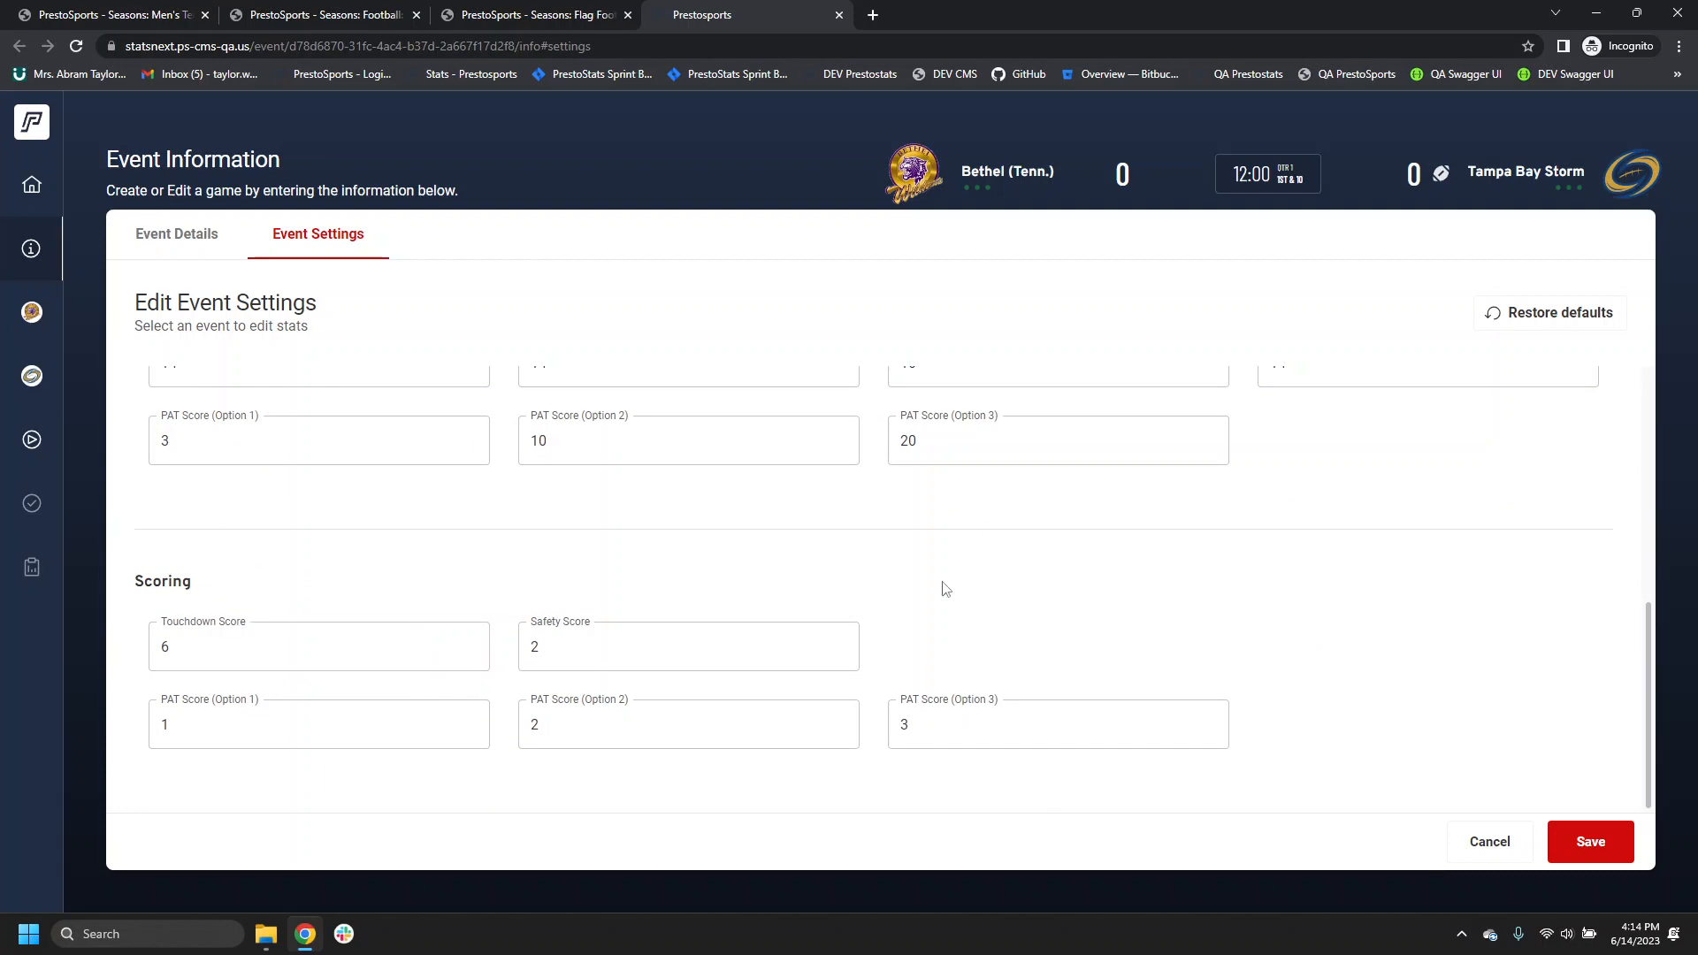
Step: Open the Bethel (Tenn.) roster and look at its player import dialog and the New Player form
scroll(659, 651, up, 5)
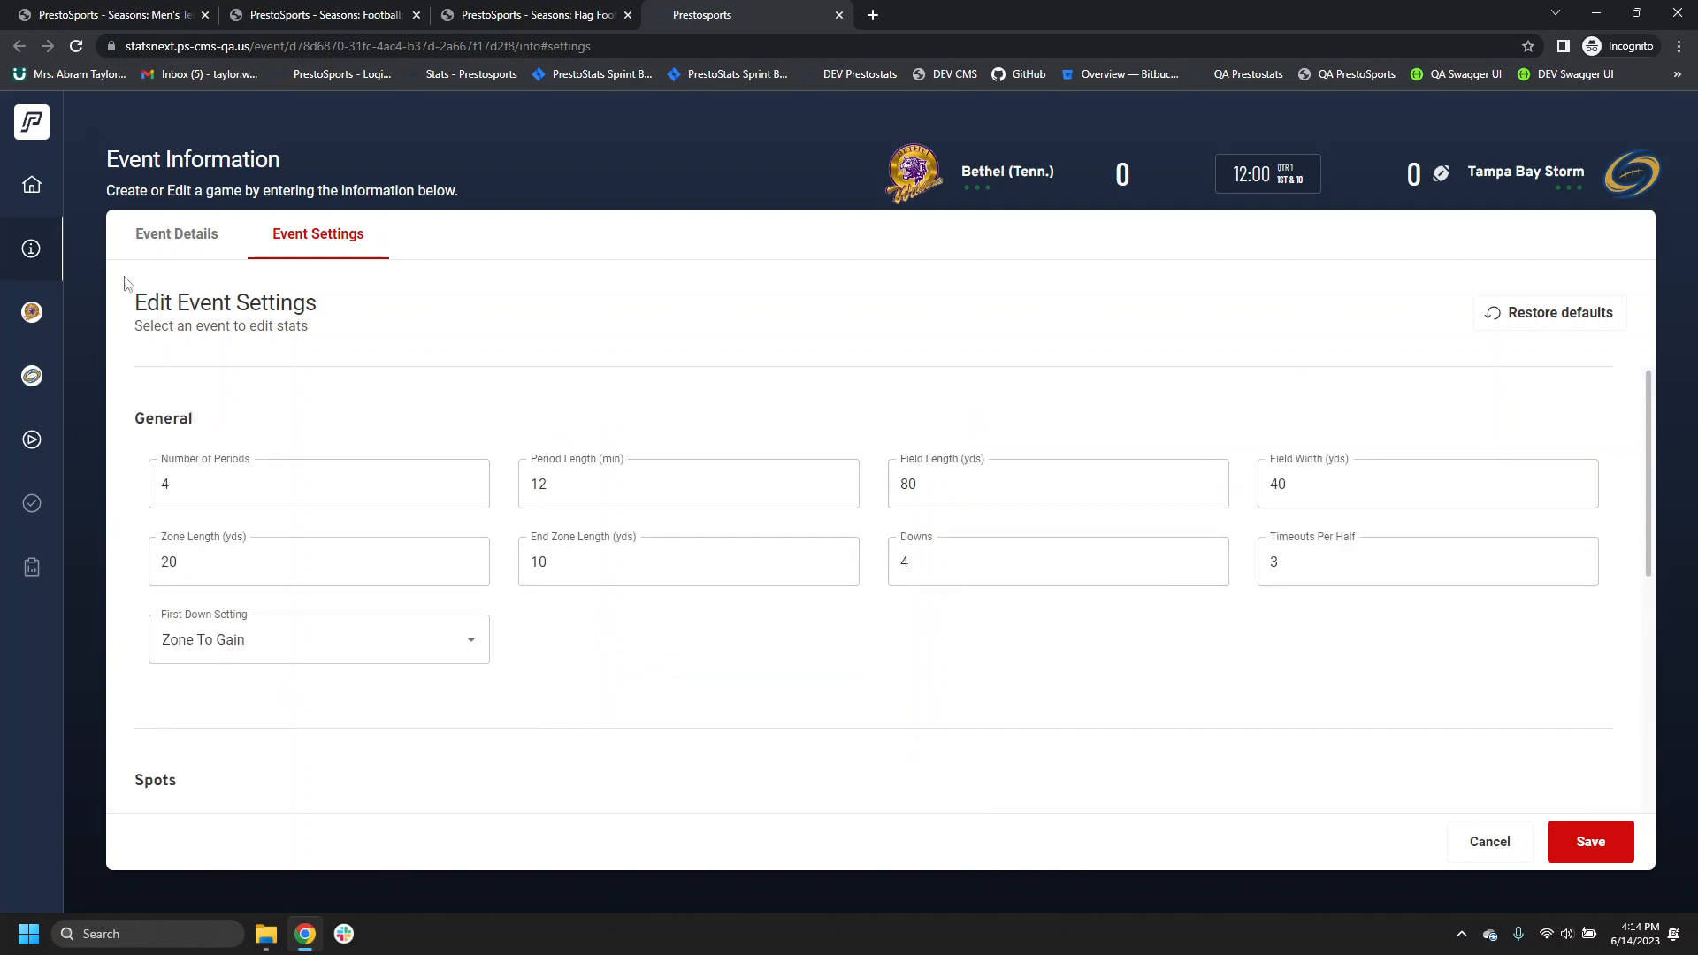
click(32, 312)
click(376, 236)
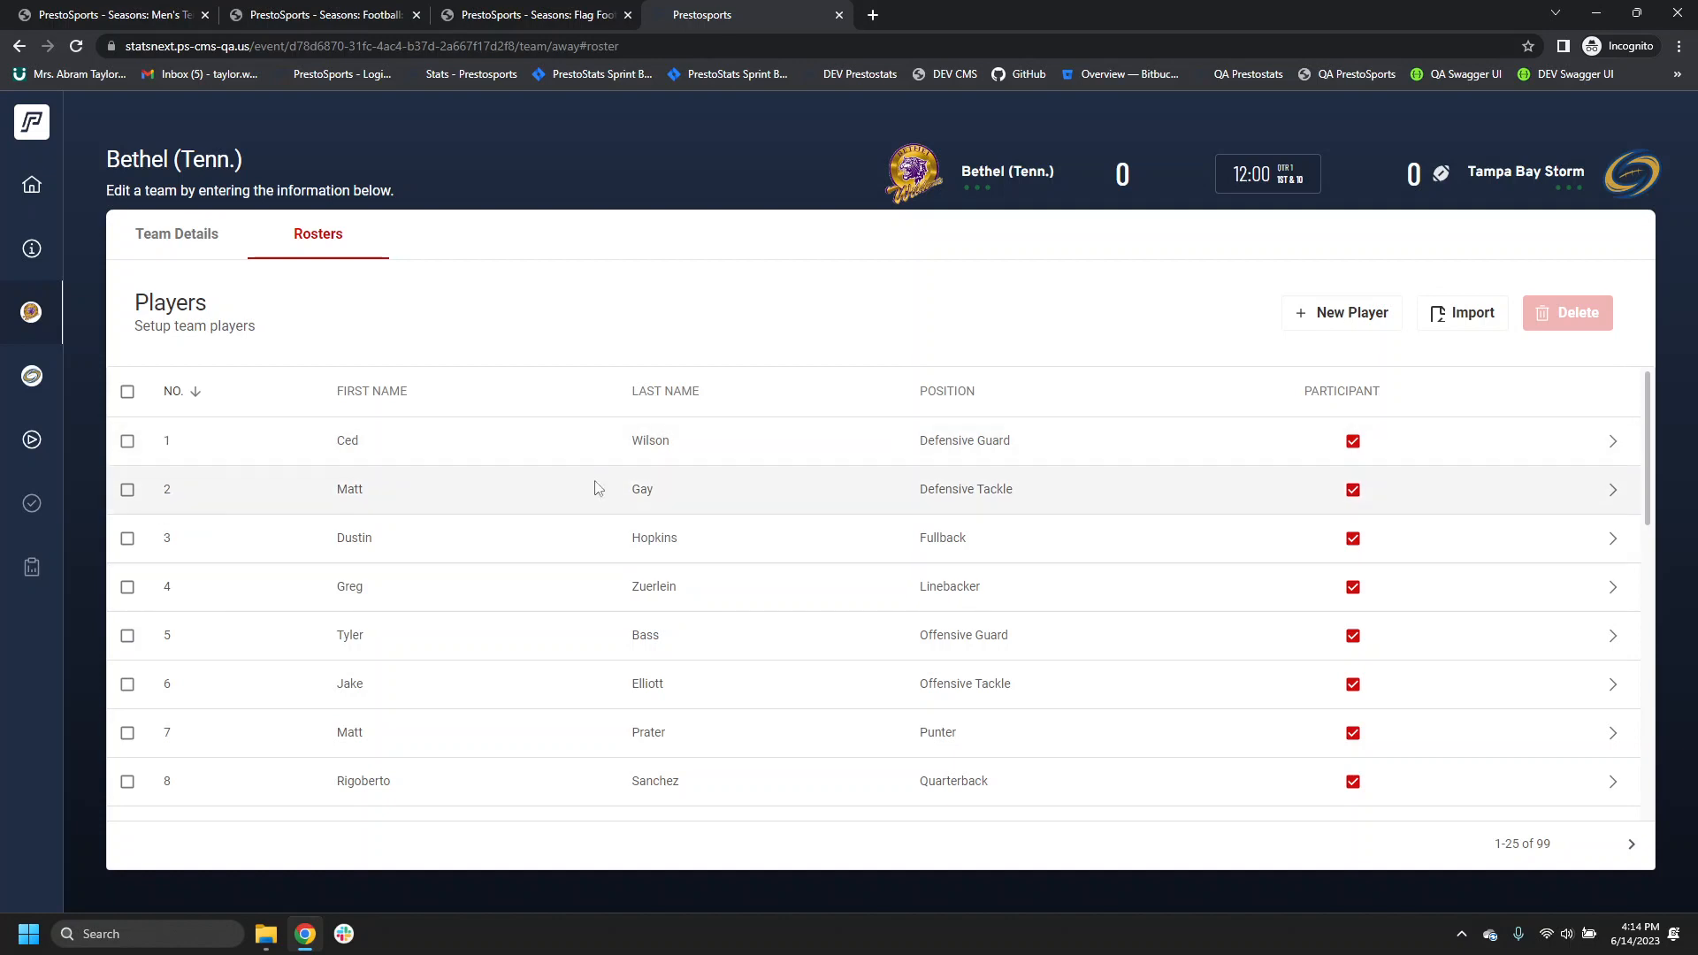
click(1463, 312)
scroll(703, 354, down, 1)
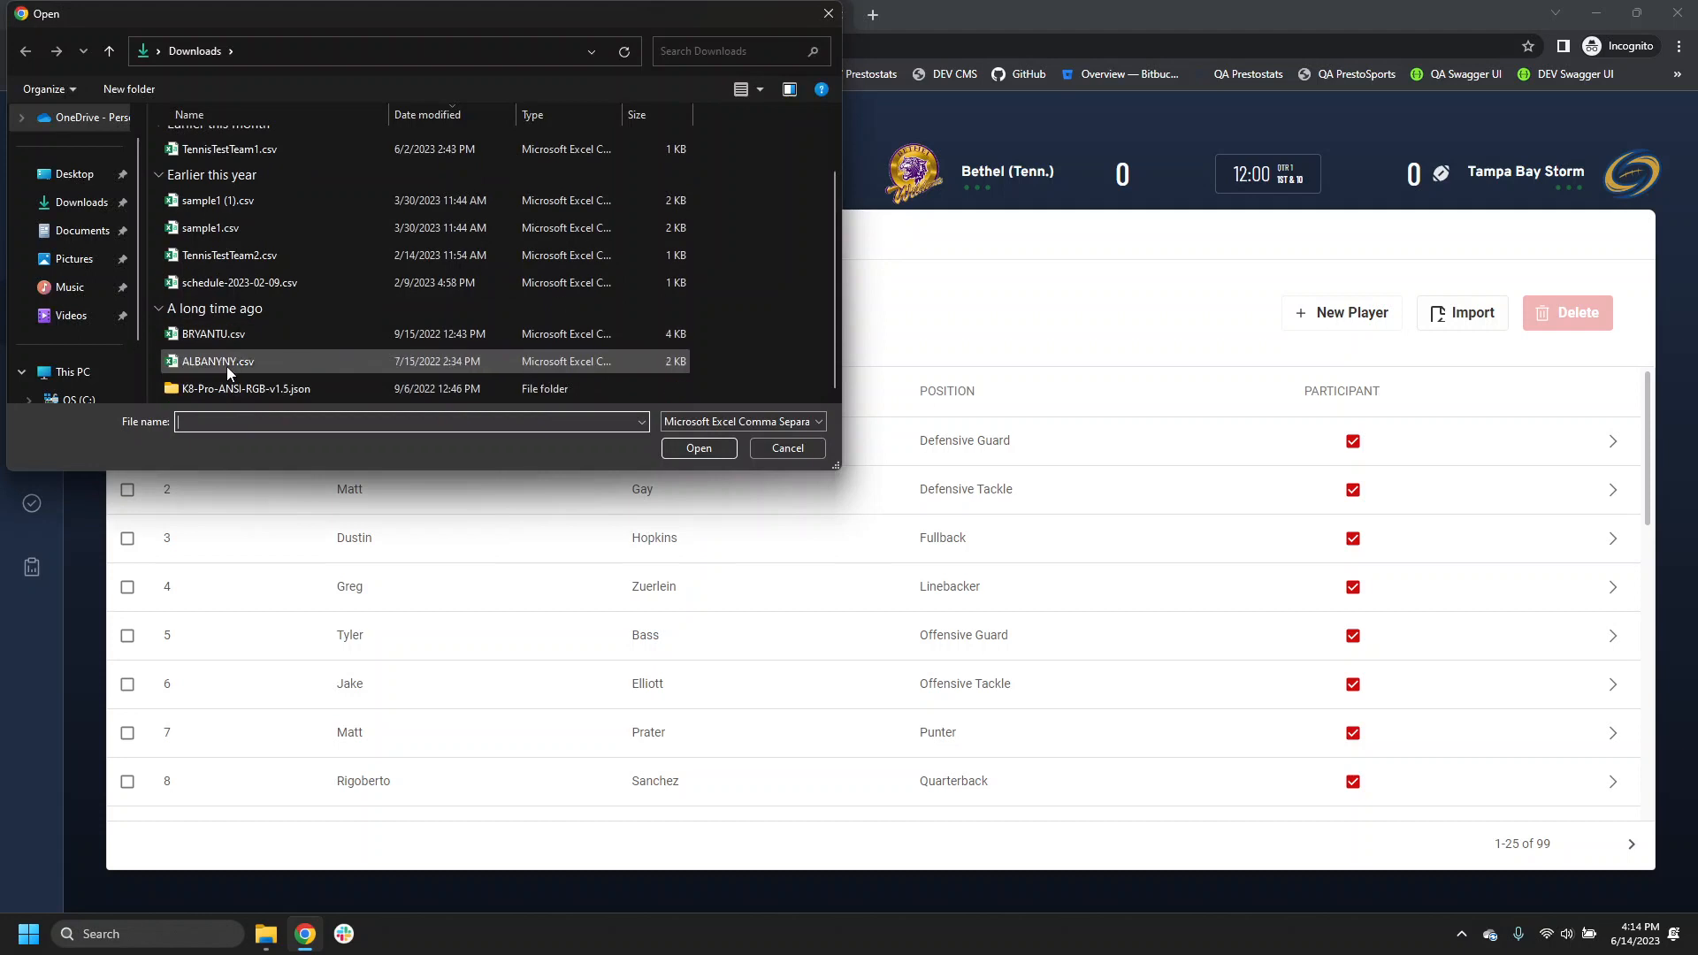
click(829, 13)
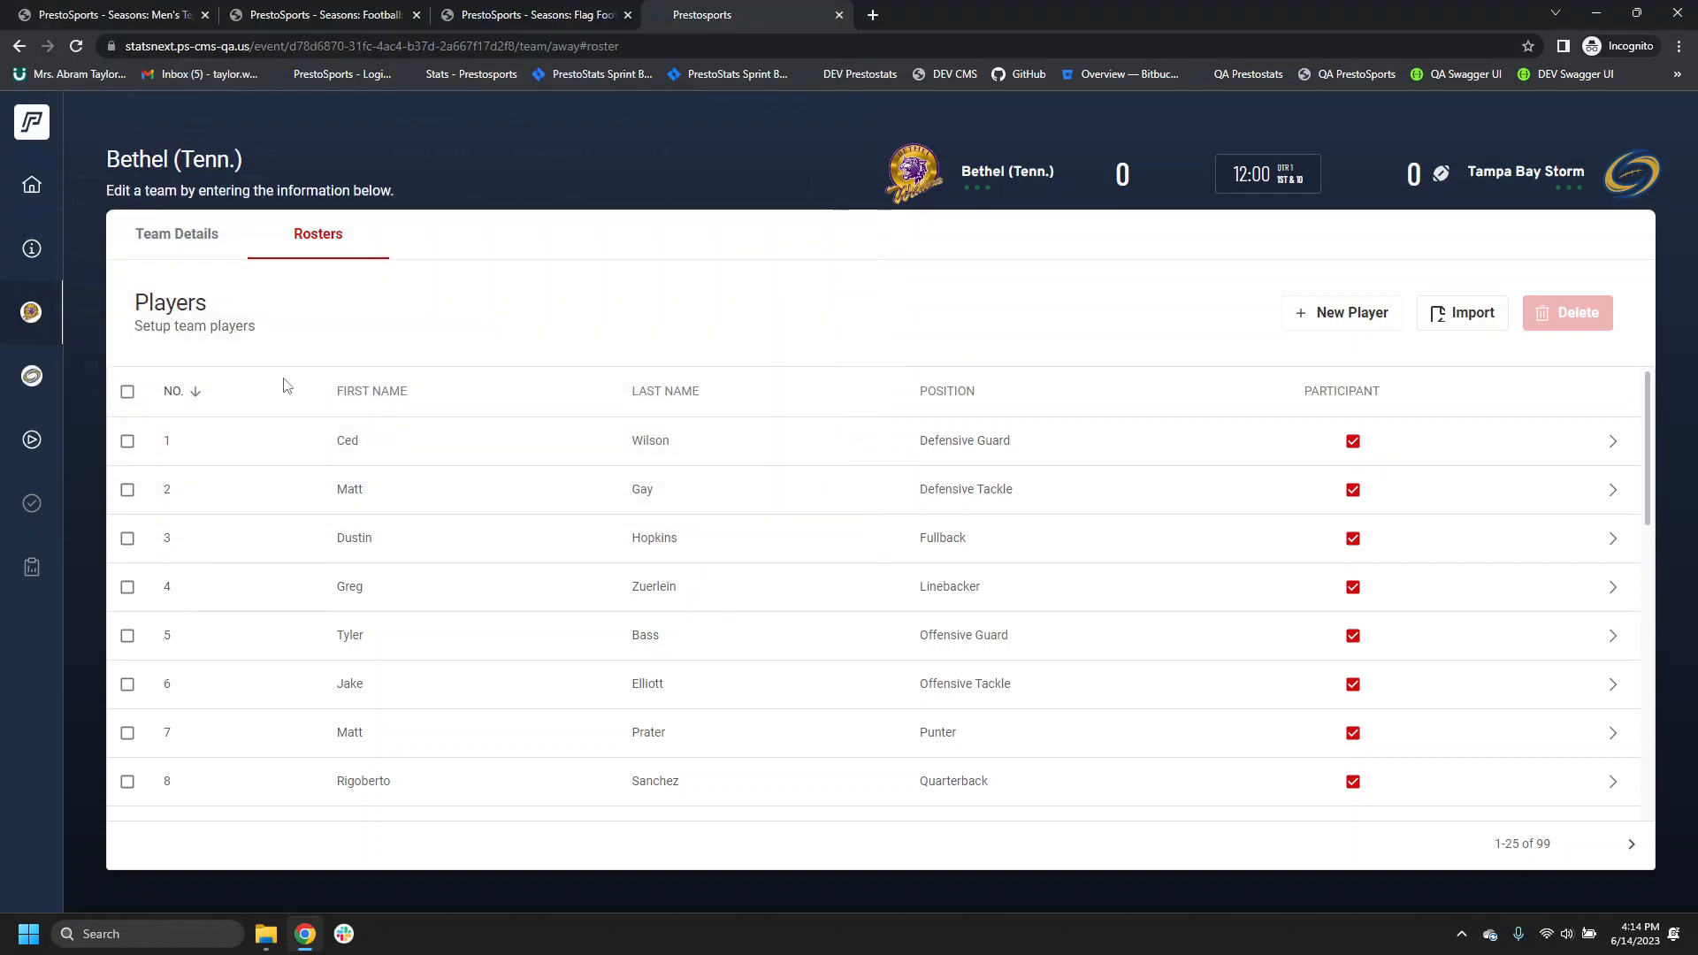
click(1340, 314)
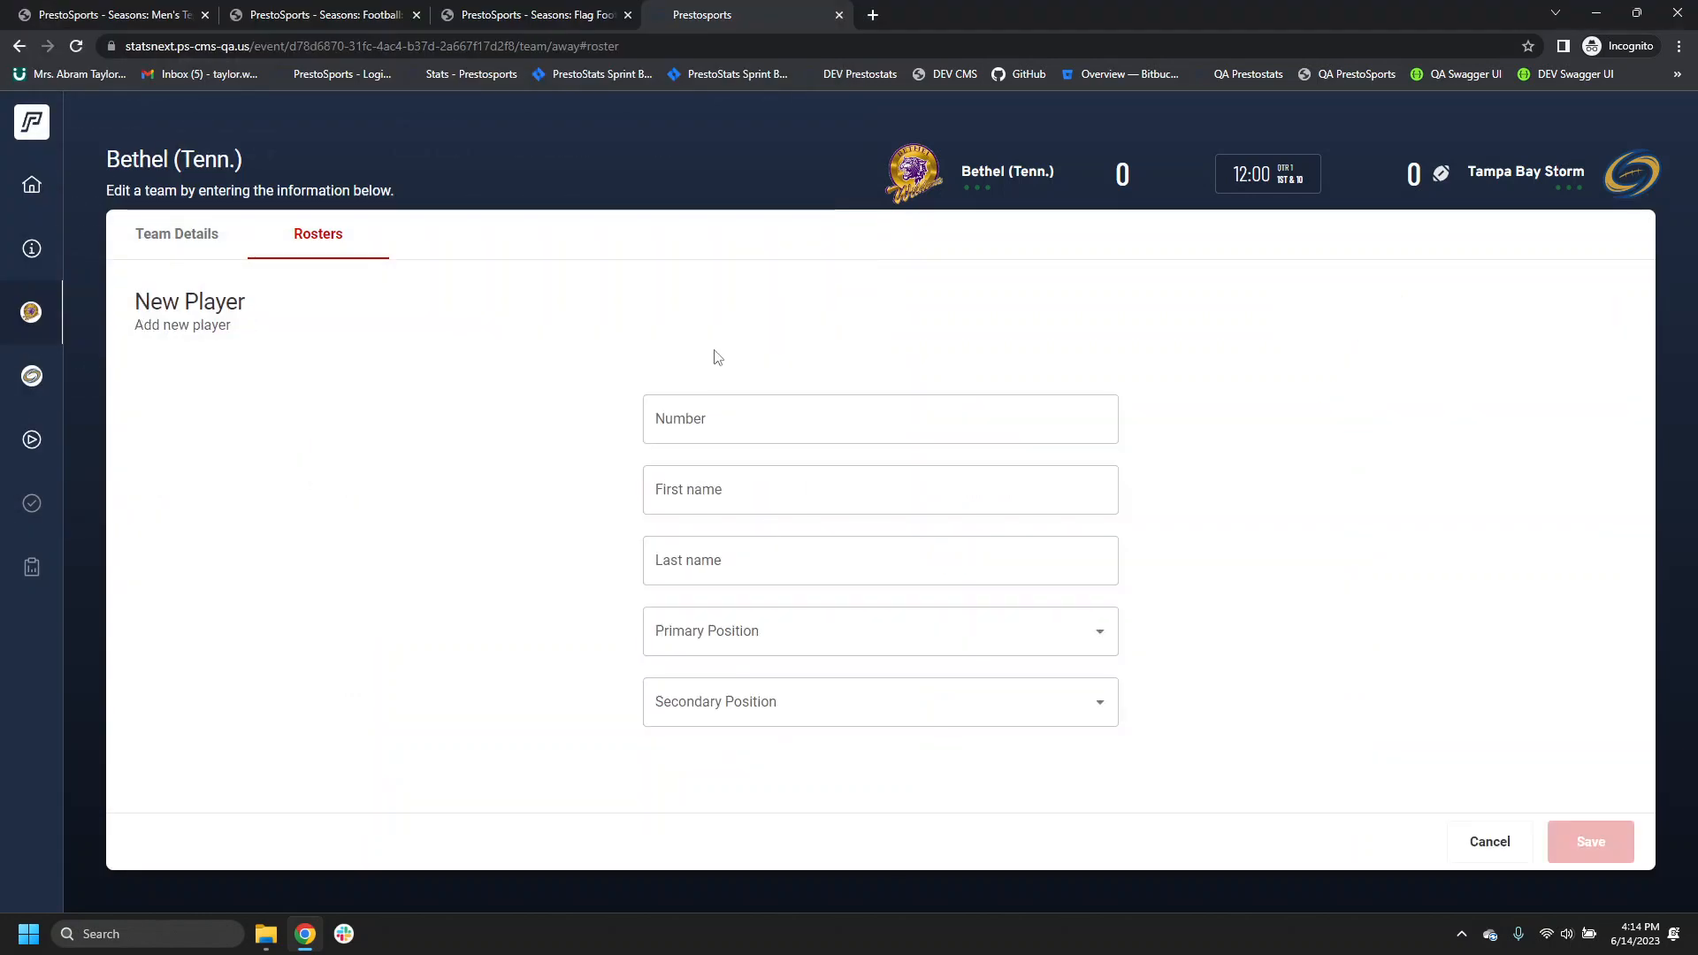
Step: Set up the flag football game with Bethel (Tenn.) winning the coin toss and starting on offense, keeping the original field layout
click(31, 447)
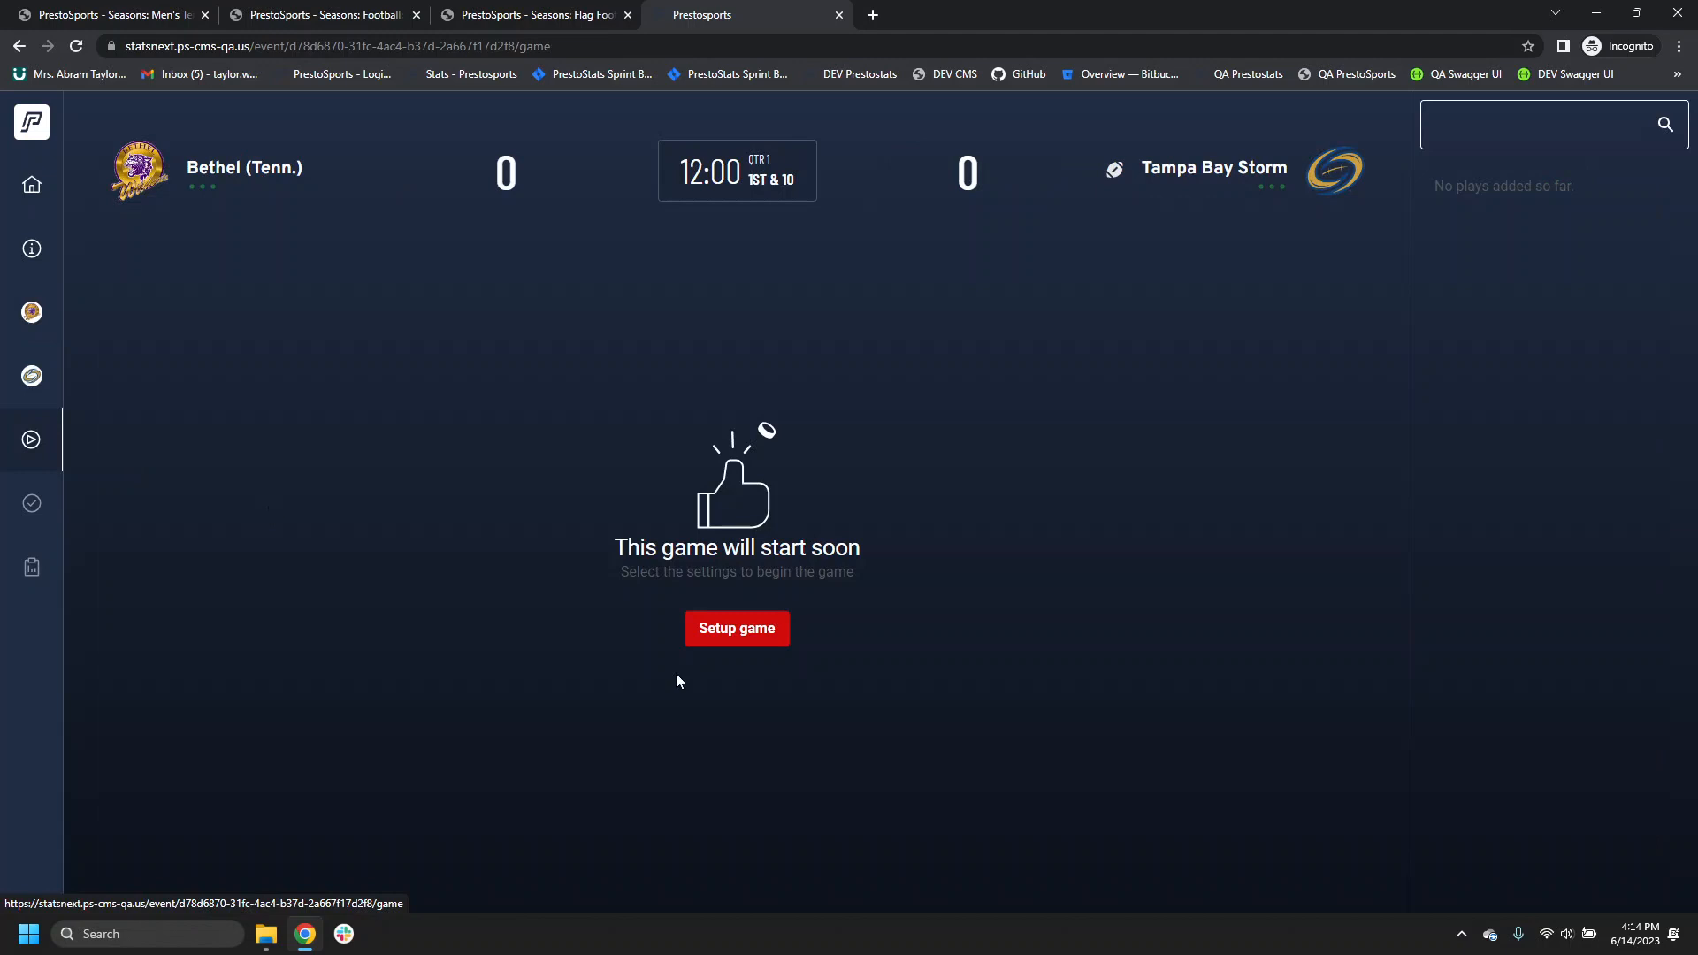
click(734, 626)
click(612, 394)
click(613, 482)
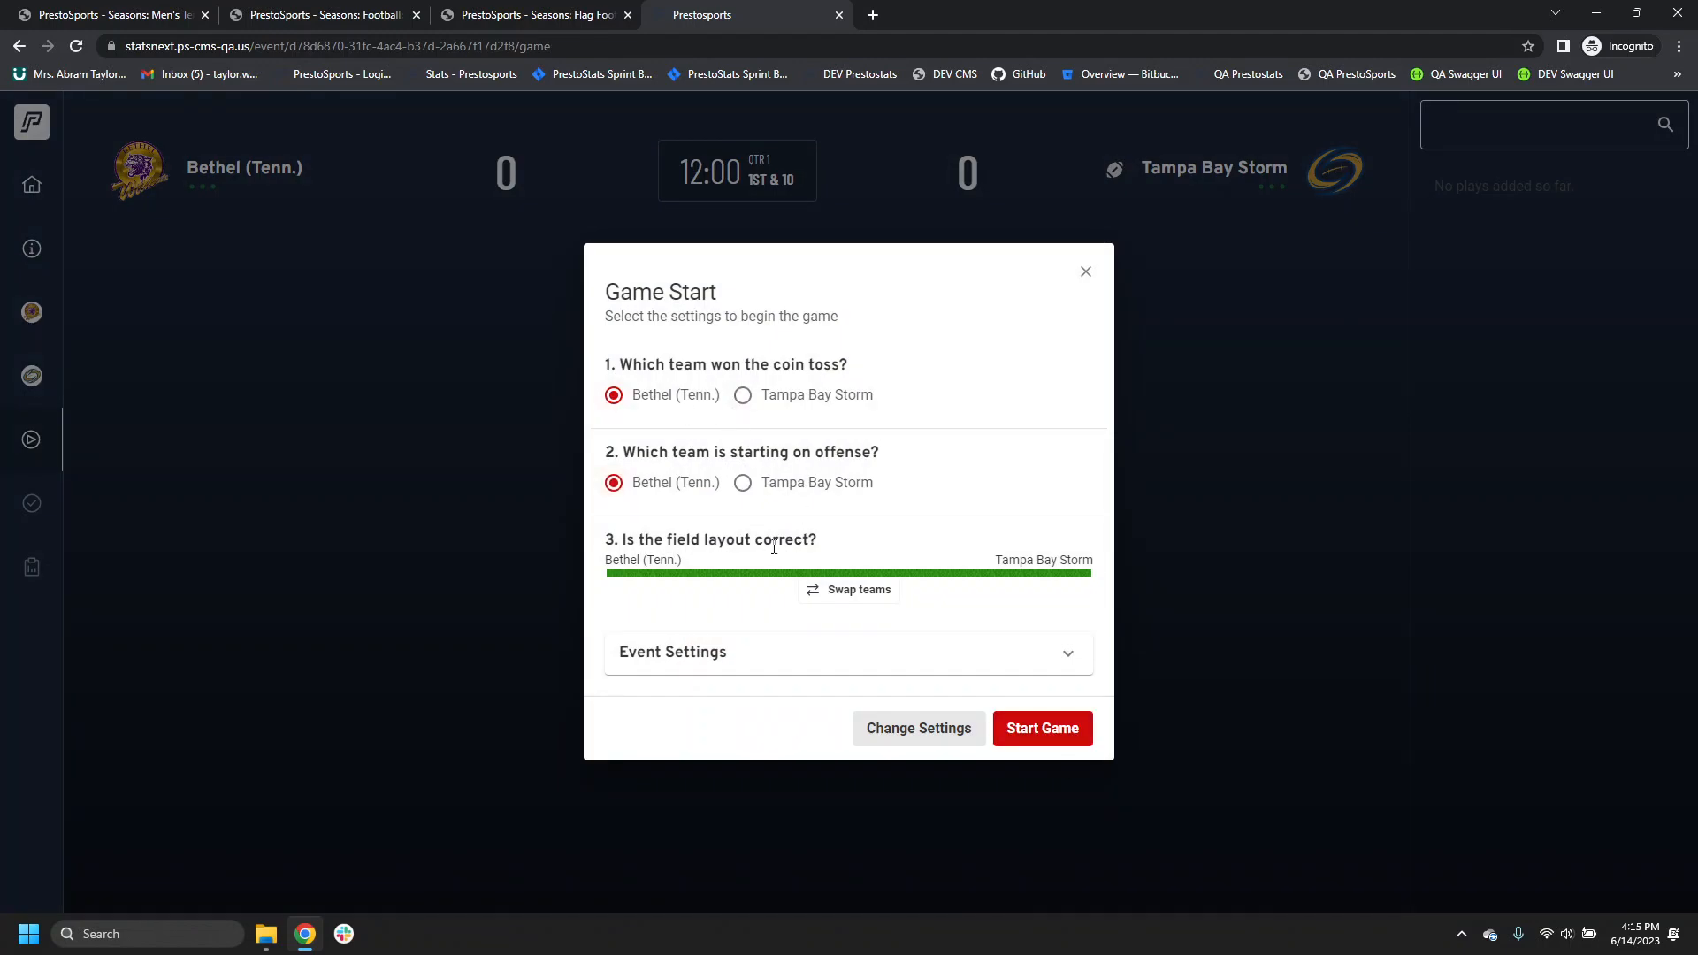
click(742, 482)
click(614, 482)
click(851, 590)
click(851, 591)
Step: Review the General, Spots and Scoring event settings in the game setup and start the game
click(789, 655)
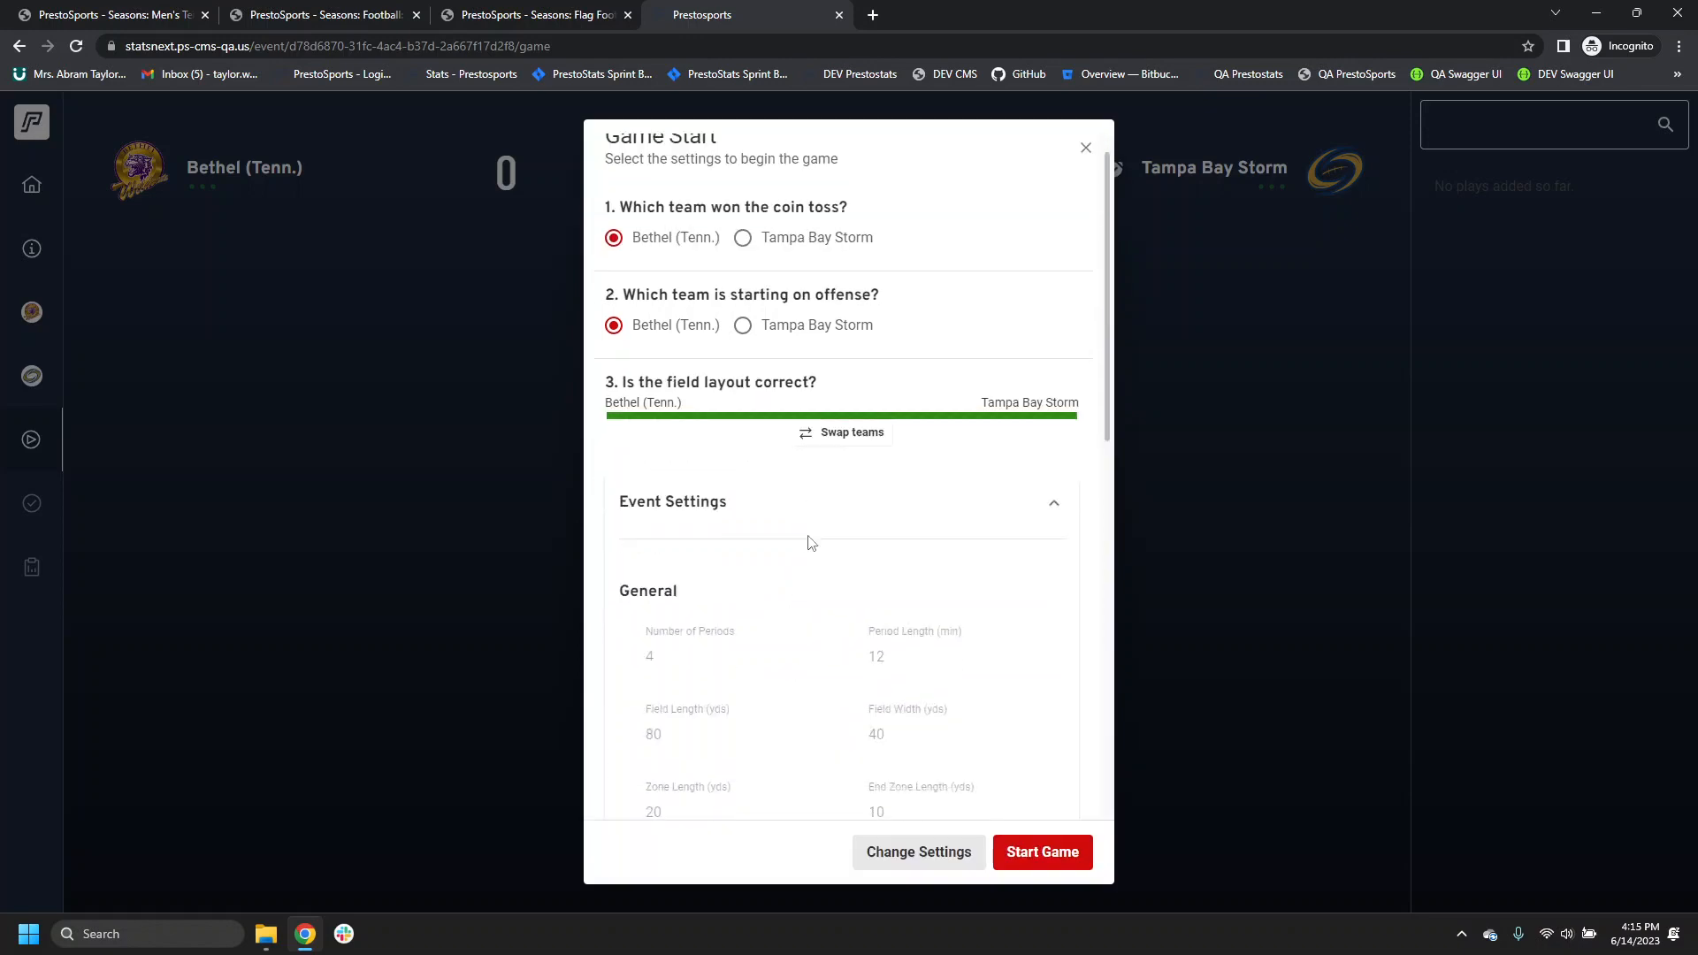
scroll(854, 430, down, 5)
scroll(826, 504, down, 5)
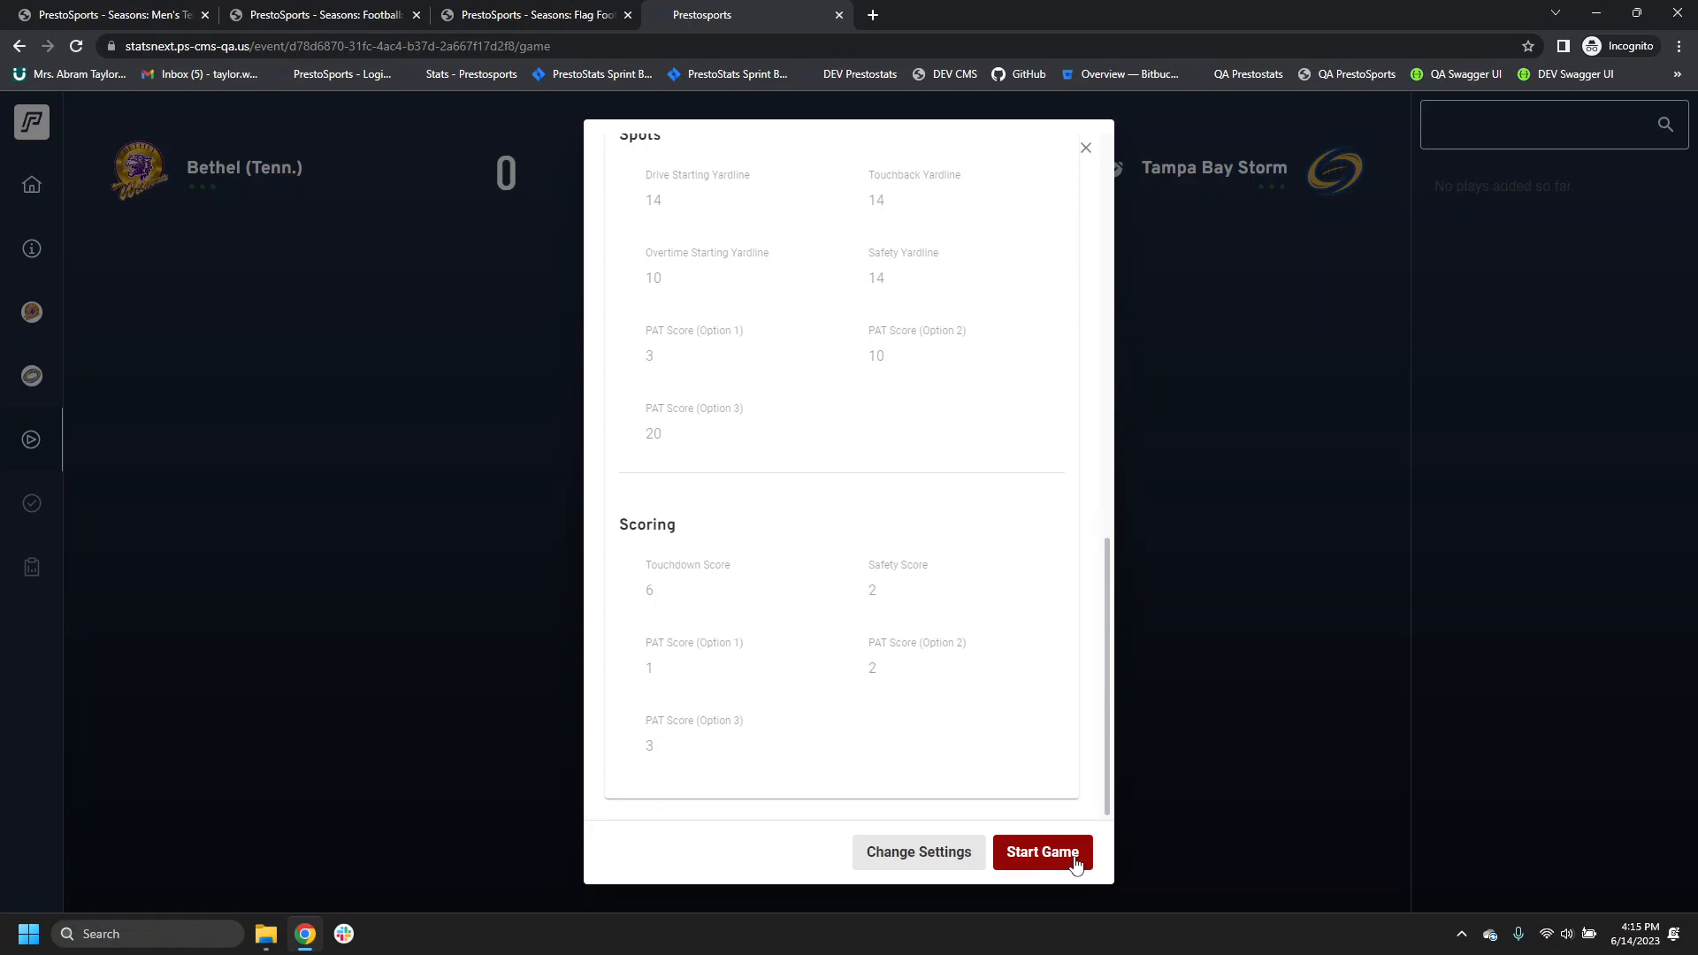
scroll(1000, 663, up, 10)
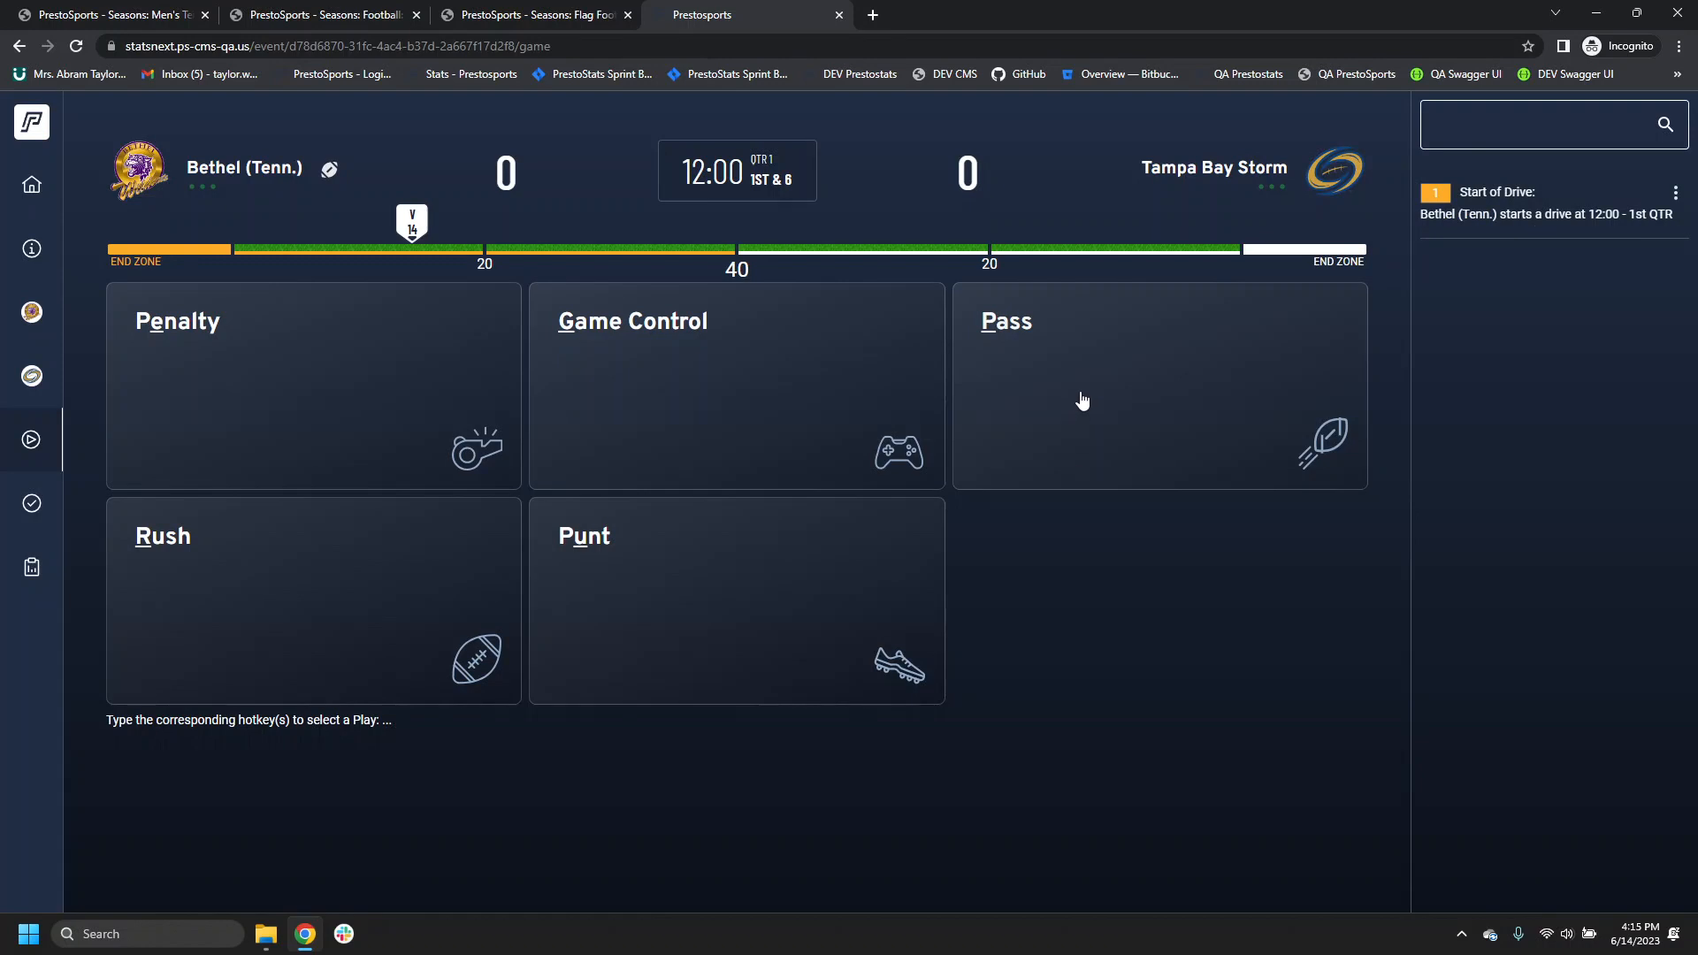
Step: Record a completed Bethel pass from player 03 to player 04, ending in Tampa Bay Storm's end zone, and save the touchdown play
click(1080, 399)
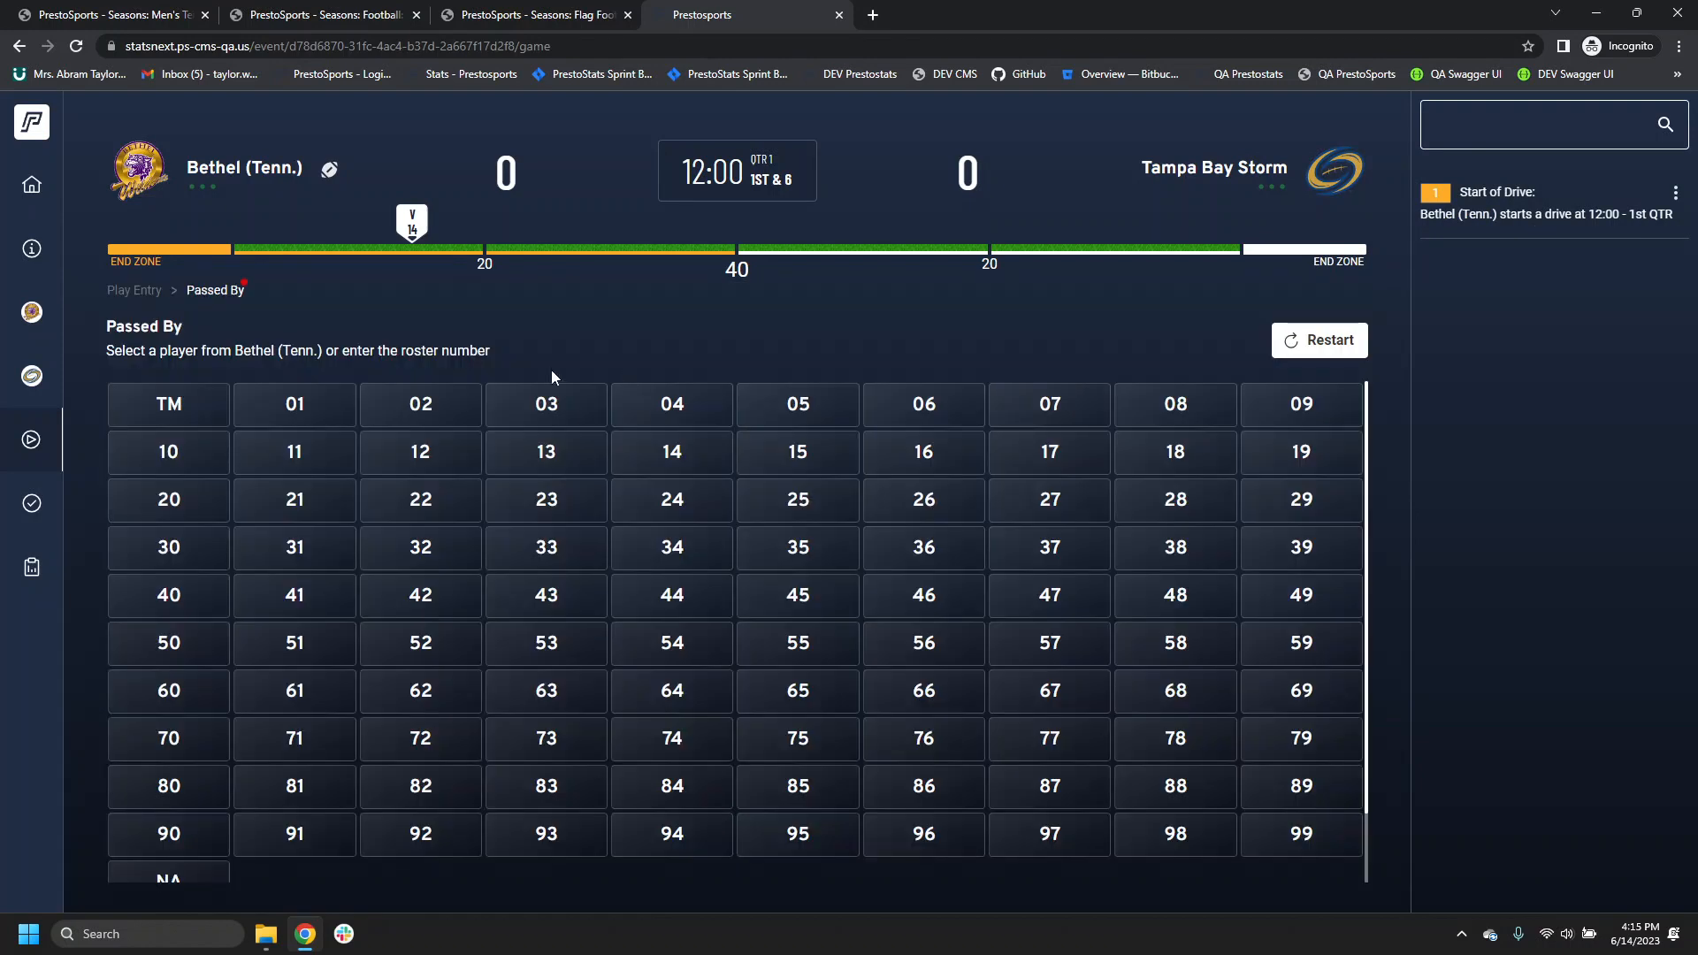
click(557, 416)
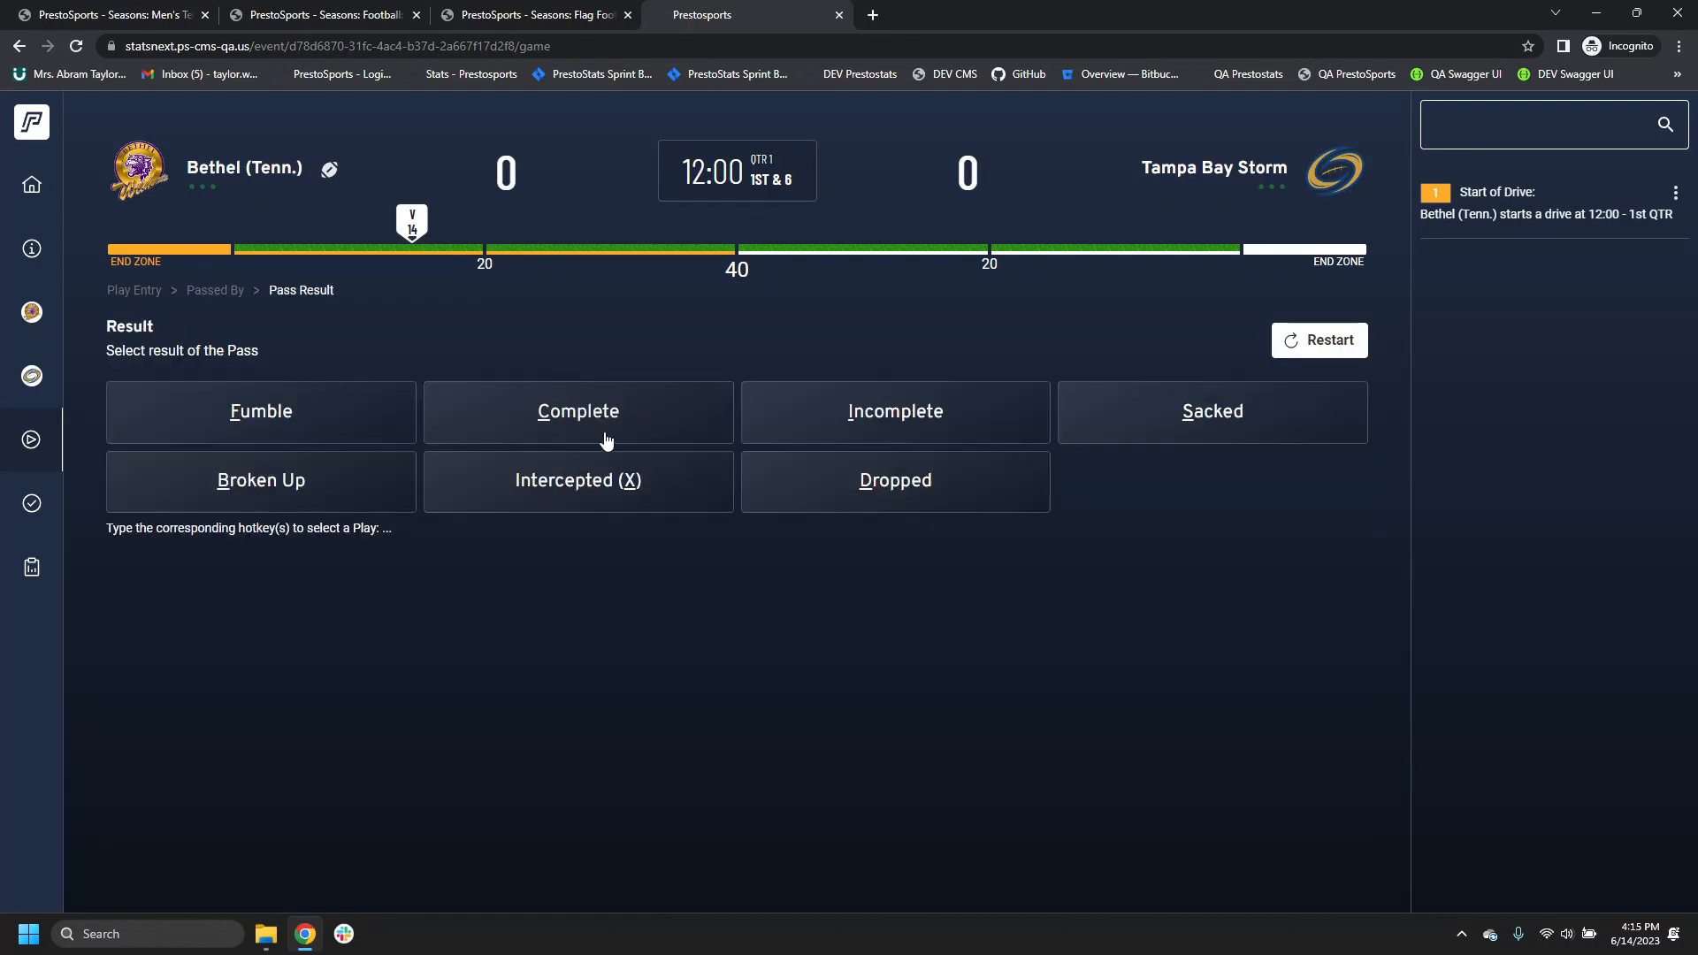
click(604, 433)
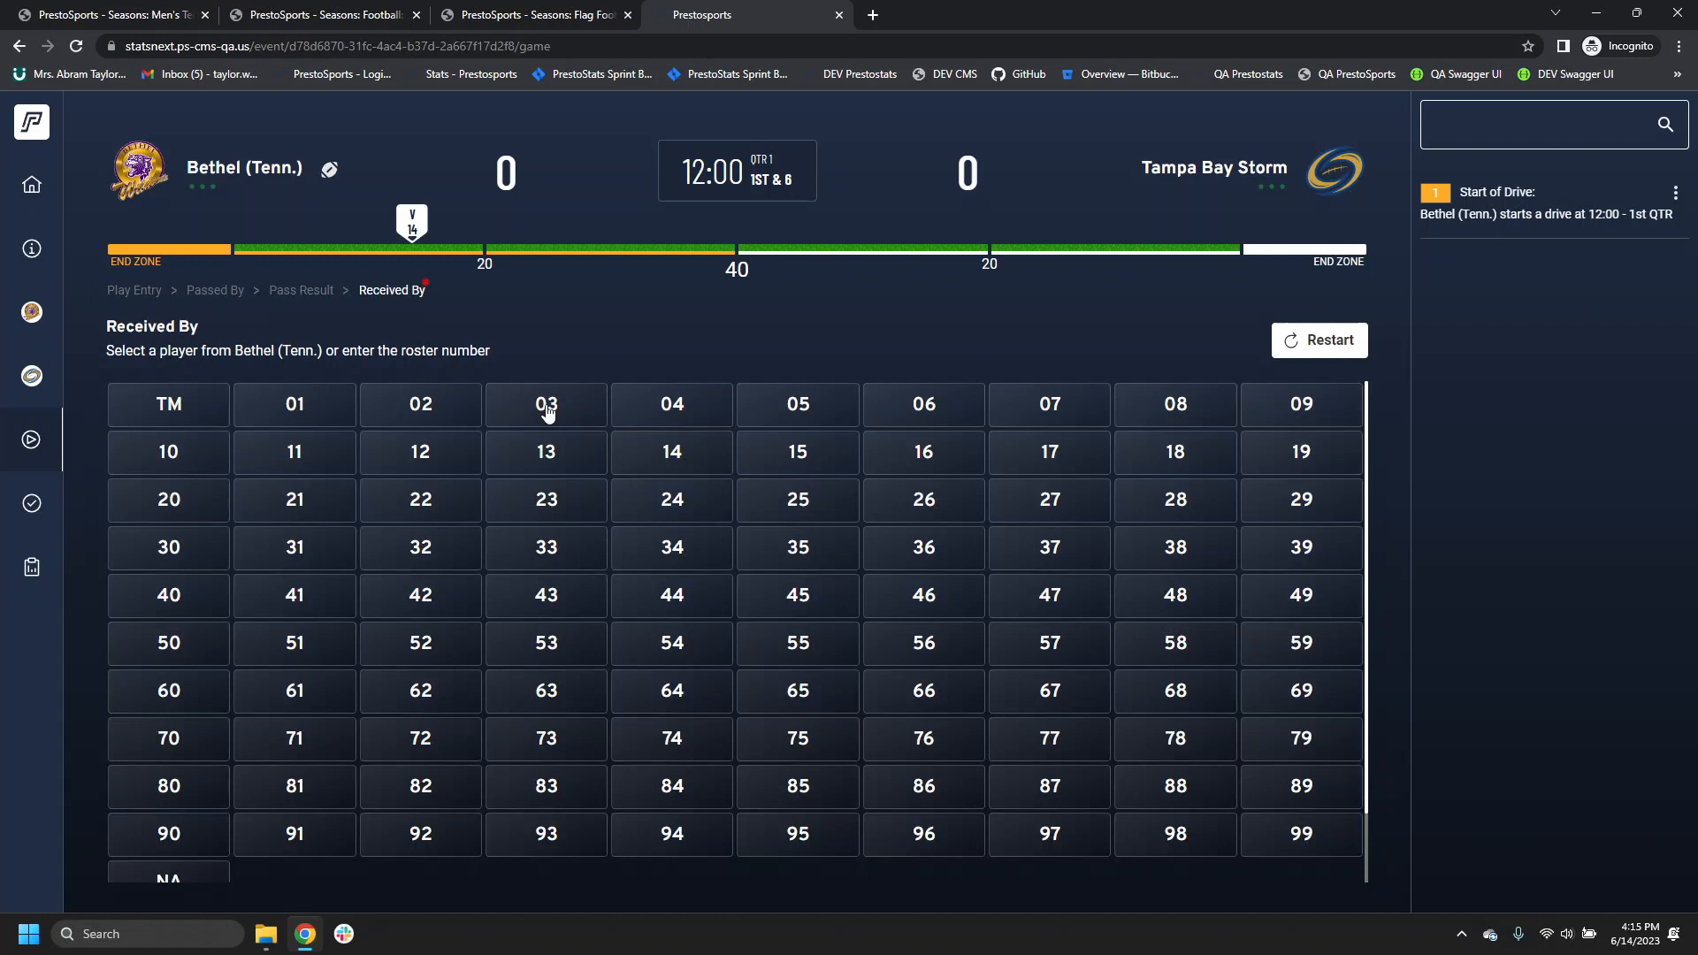
click(686, 414)
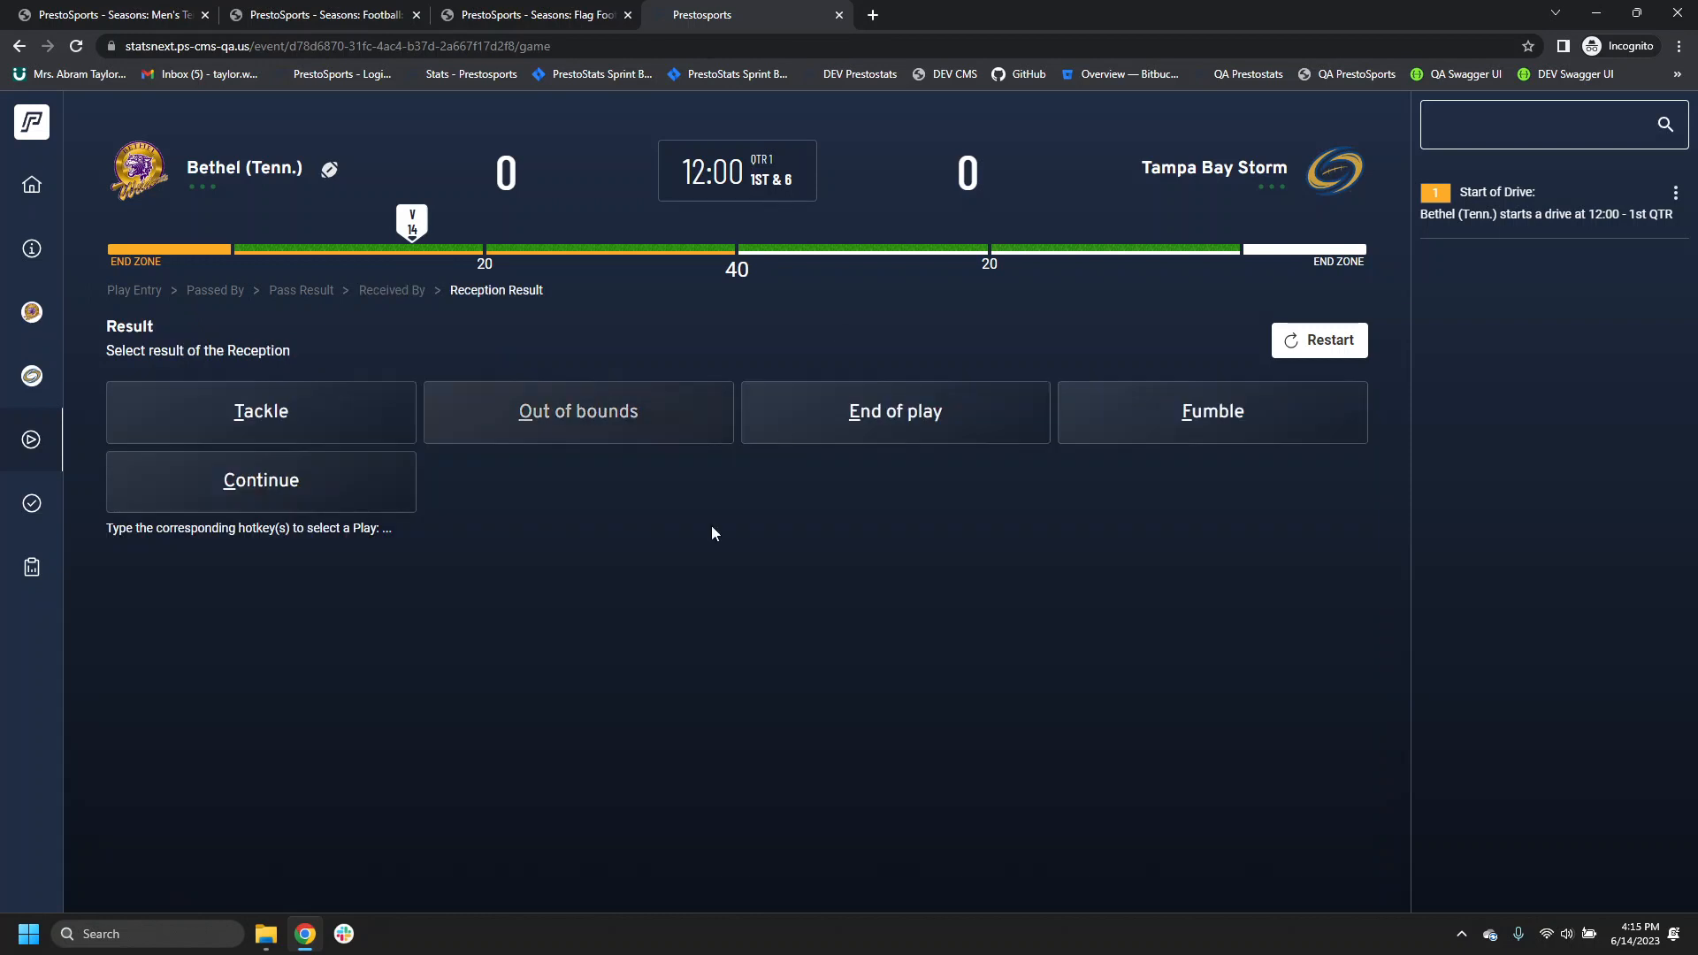
click(876, 441)
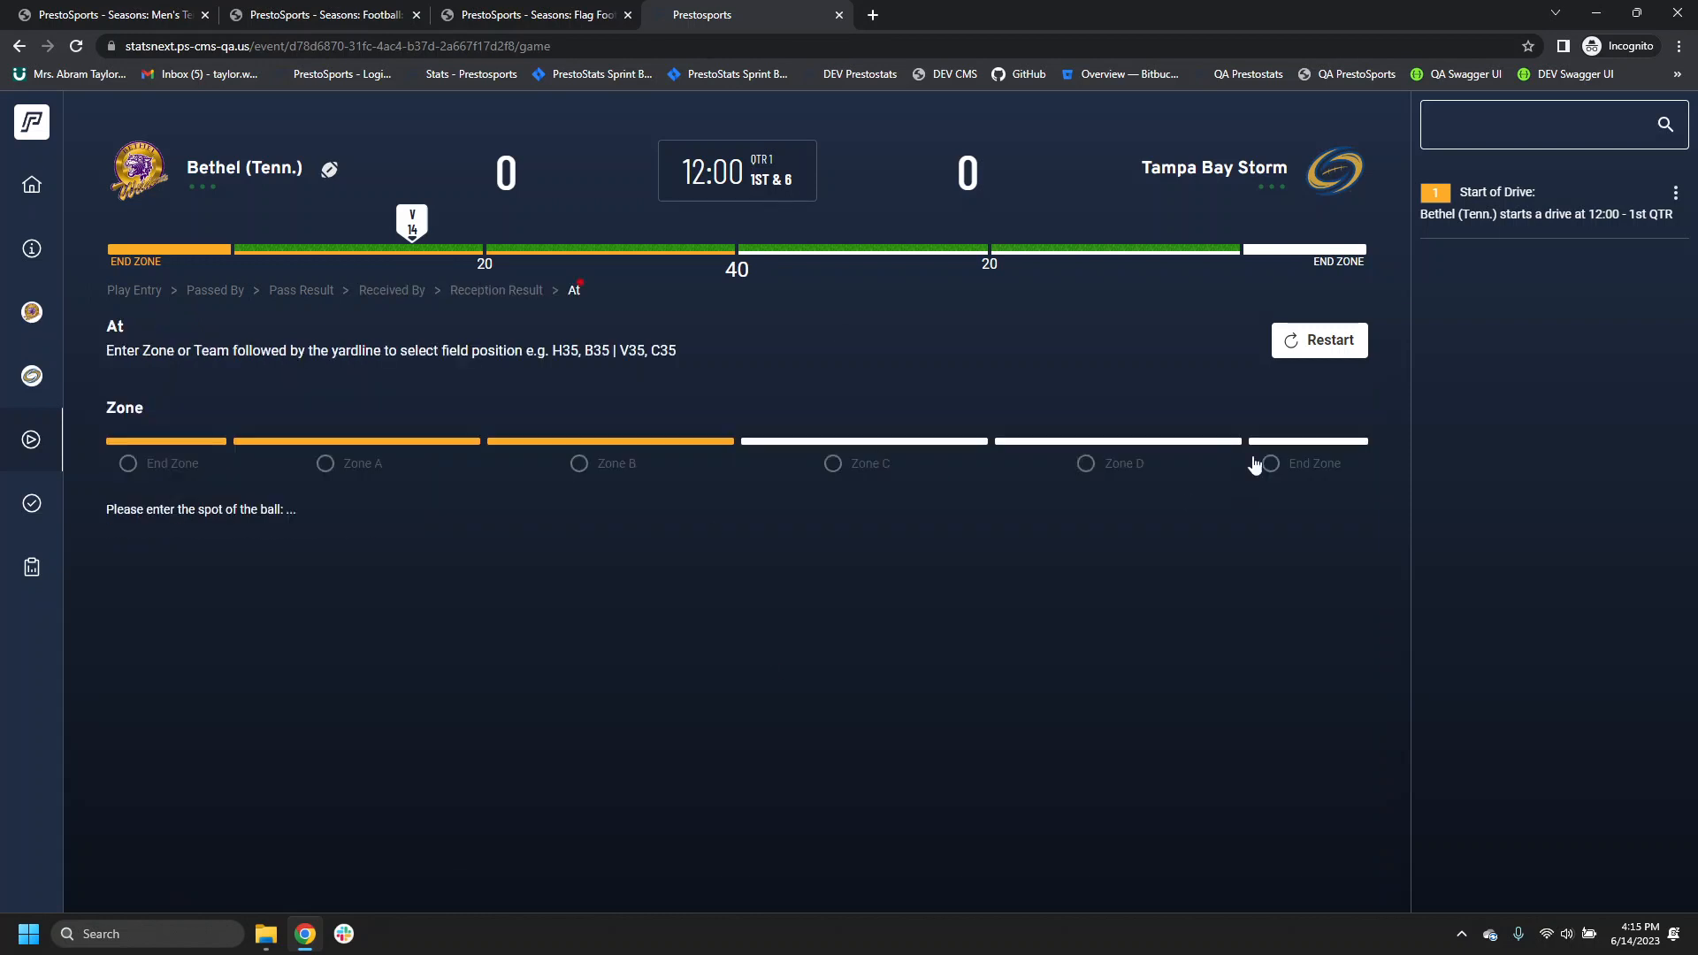
click(1258, 464)
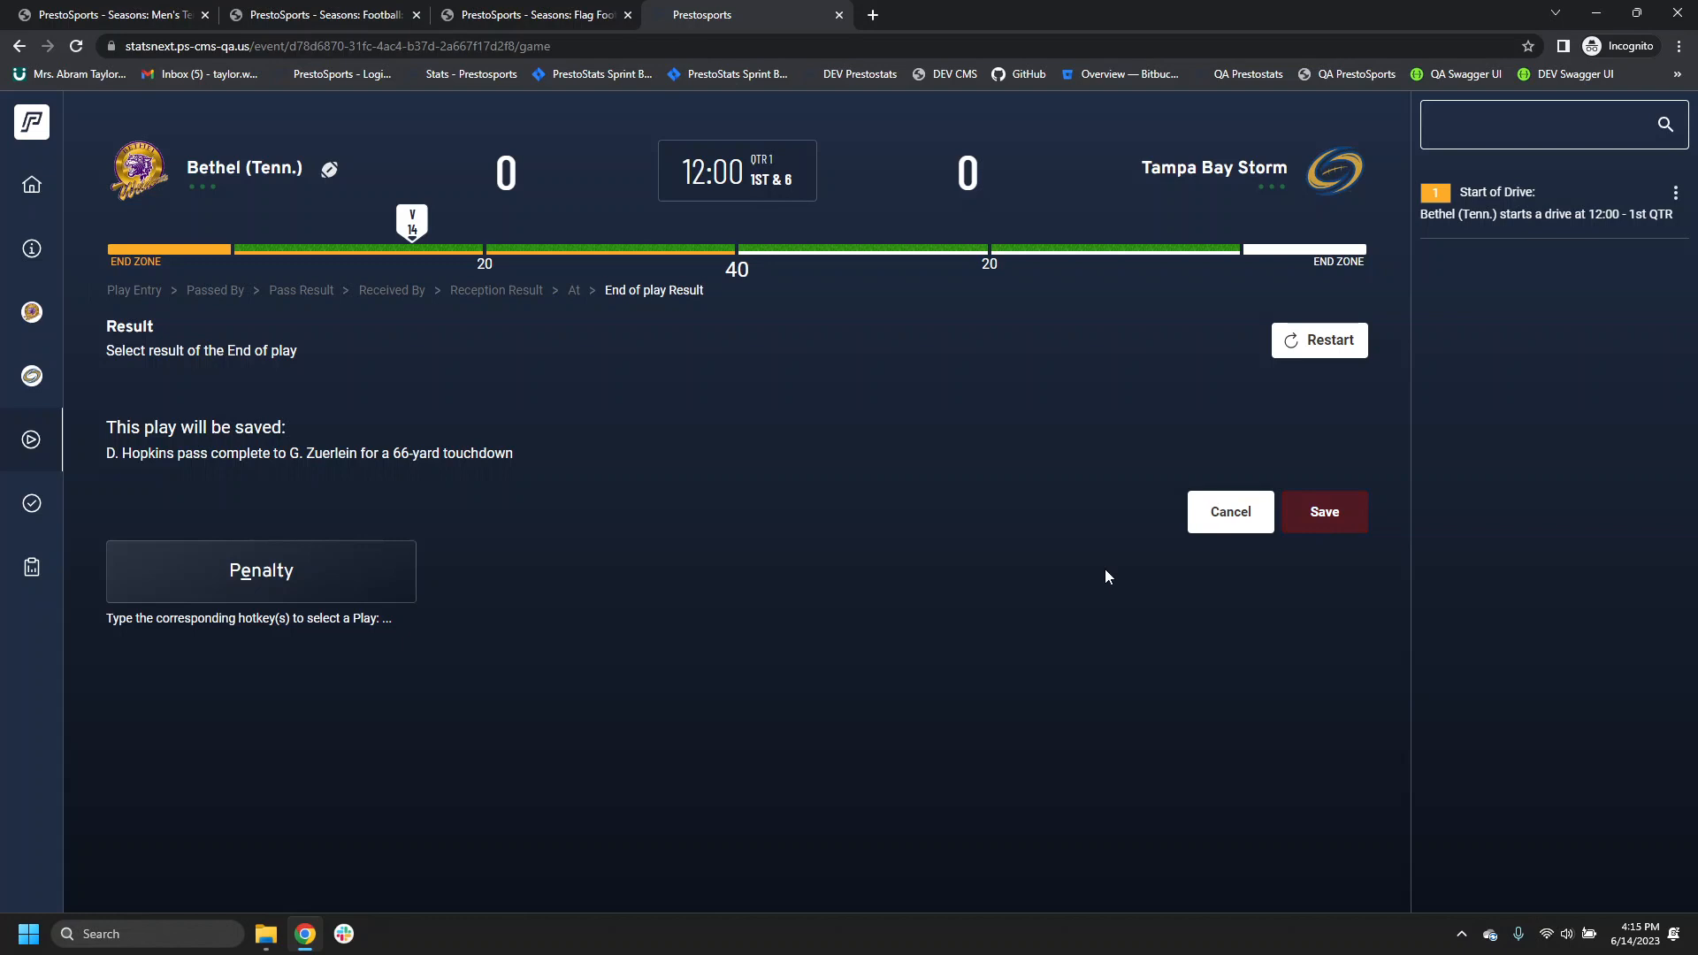
key(Return)
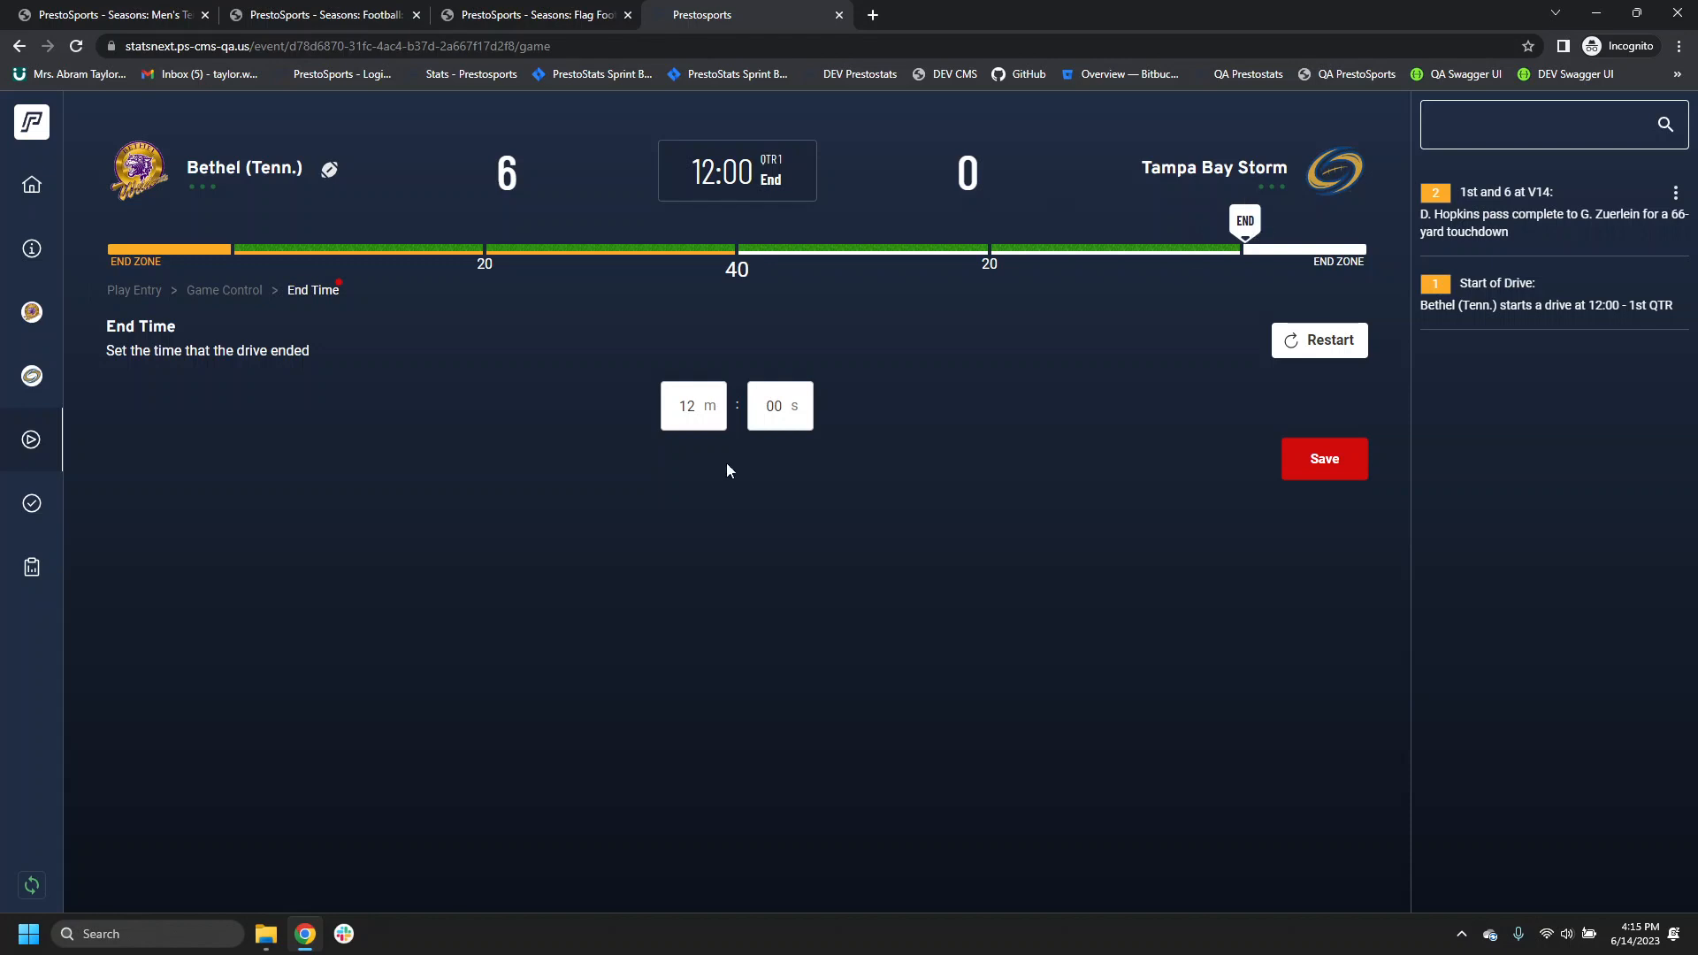
Step: Set the end time of Bethel's touchdown drive to 11:00 and save it
click(699, 406)
text(11)
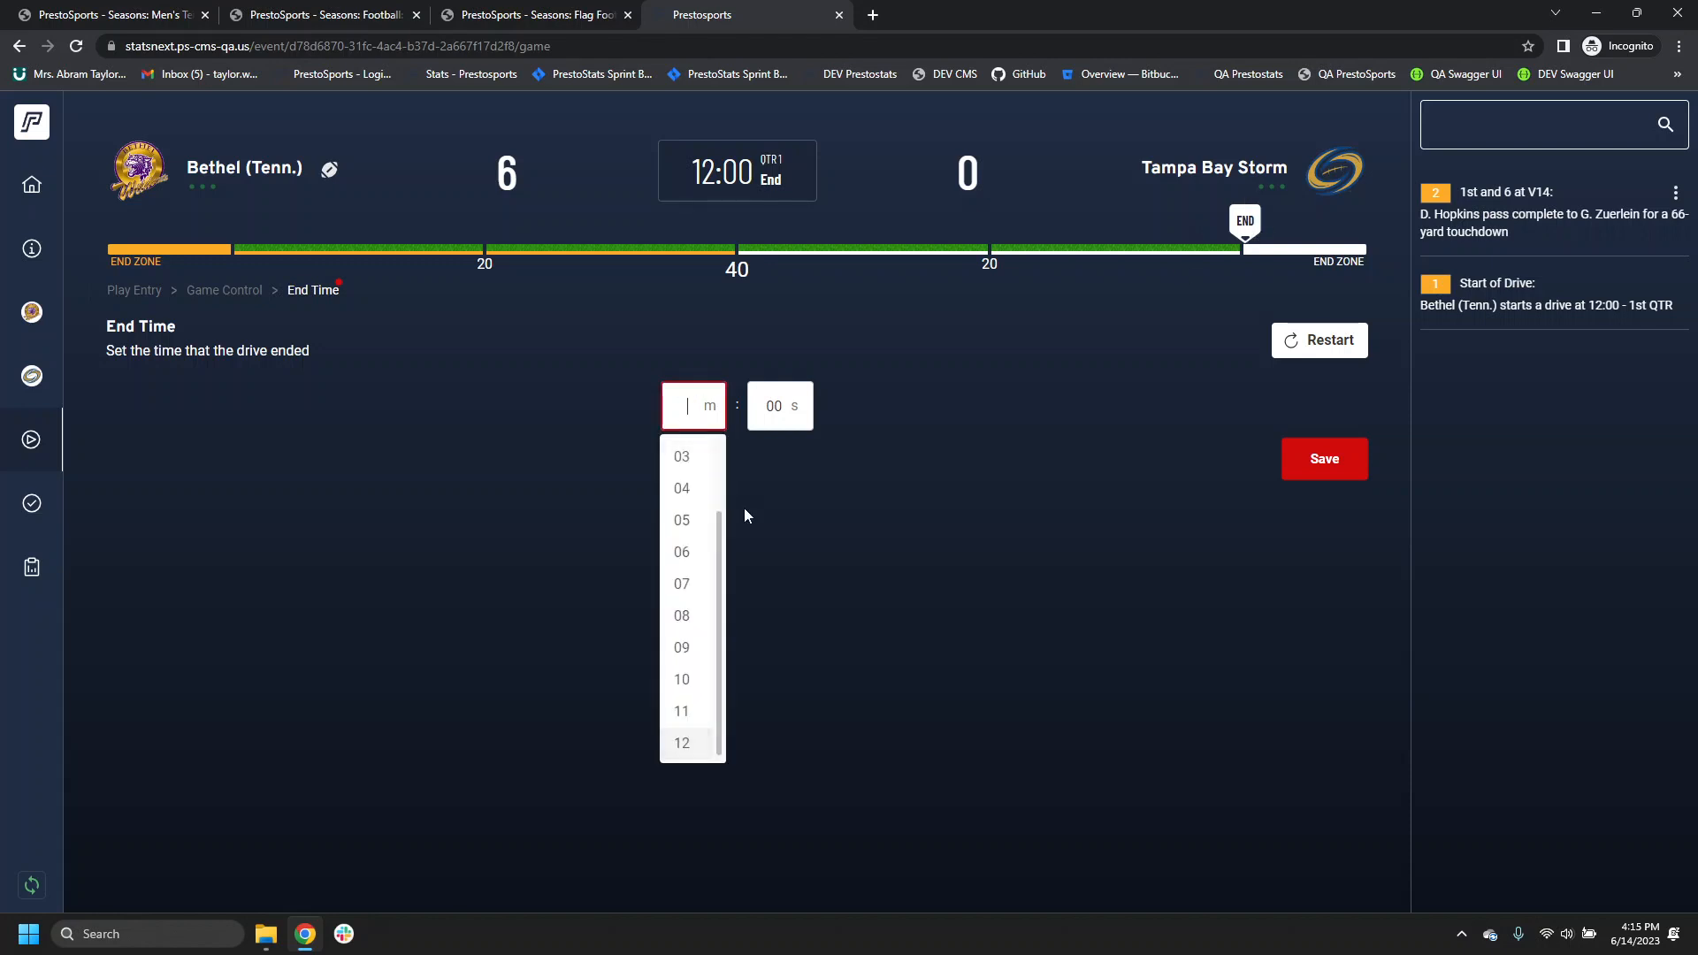
click(1307, 462)
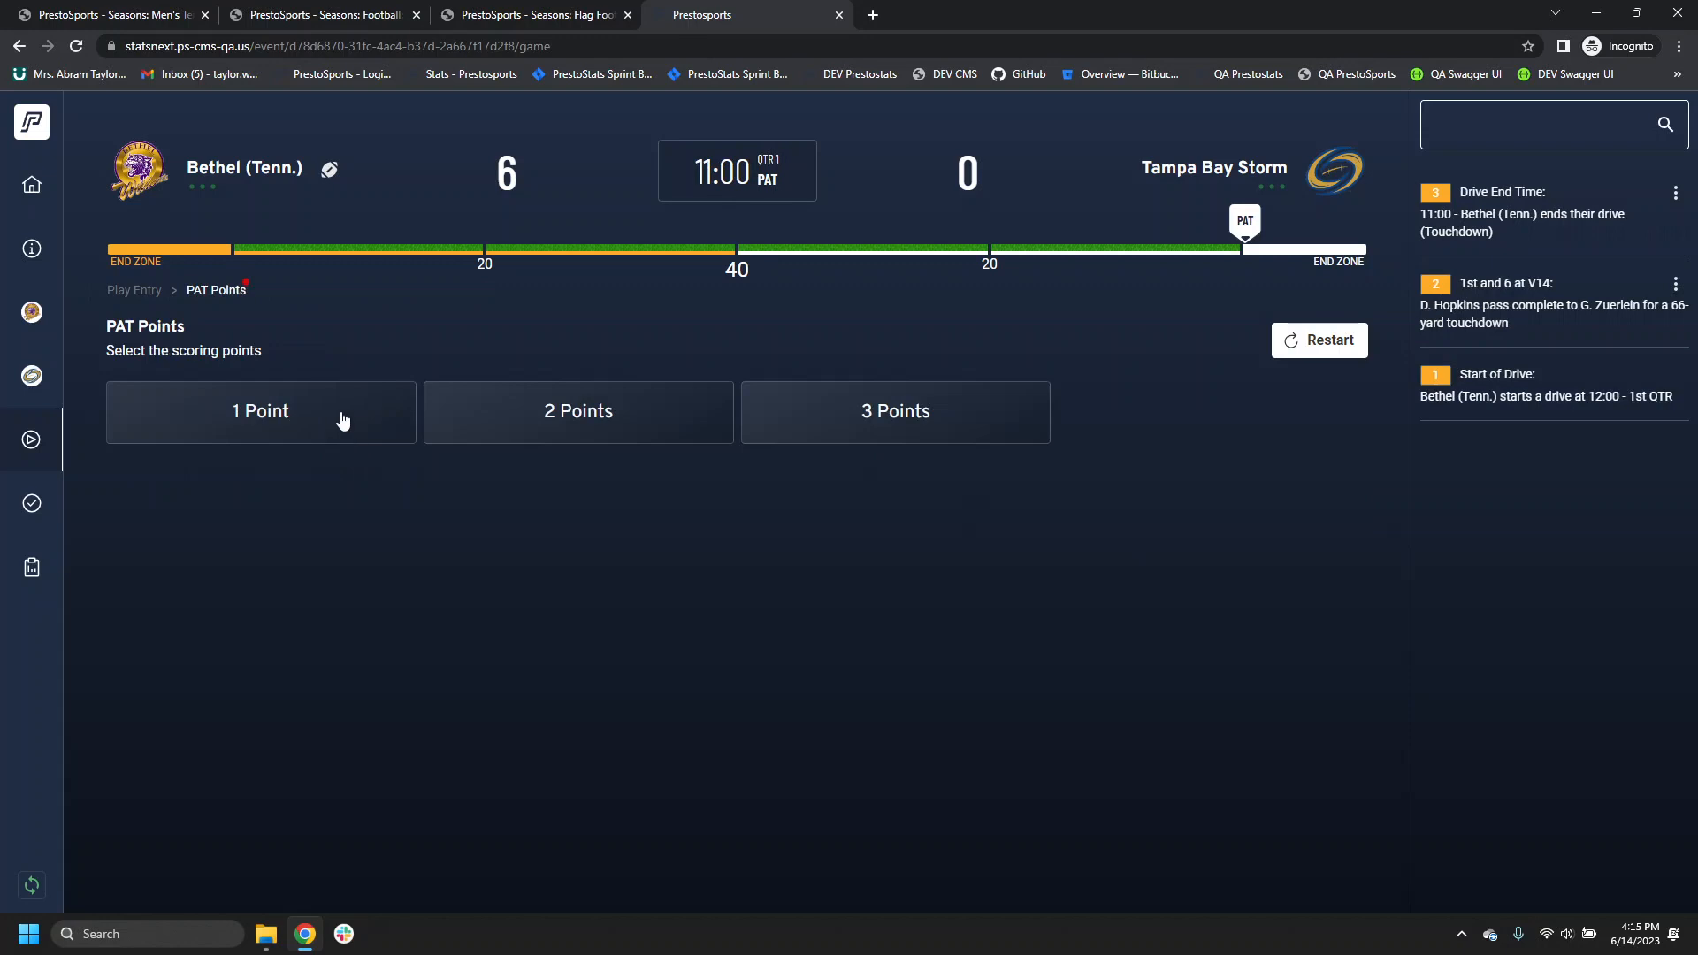
Step: Record a good 1-point PAT rush by Bethel player 04 and save the play
click(340, 415)
click(360, 424)
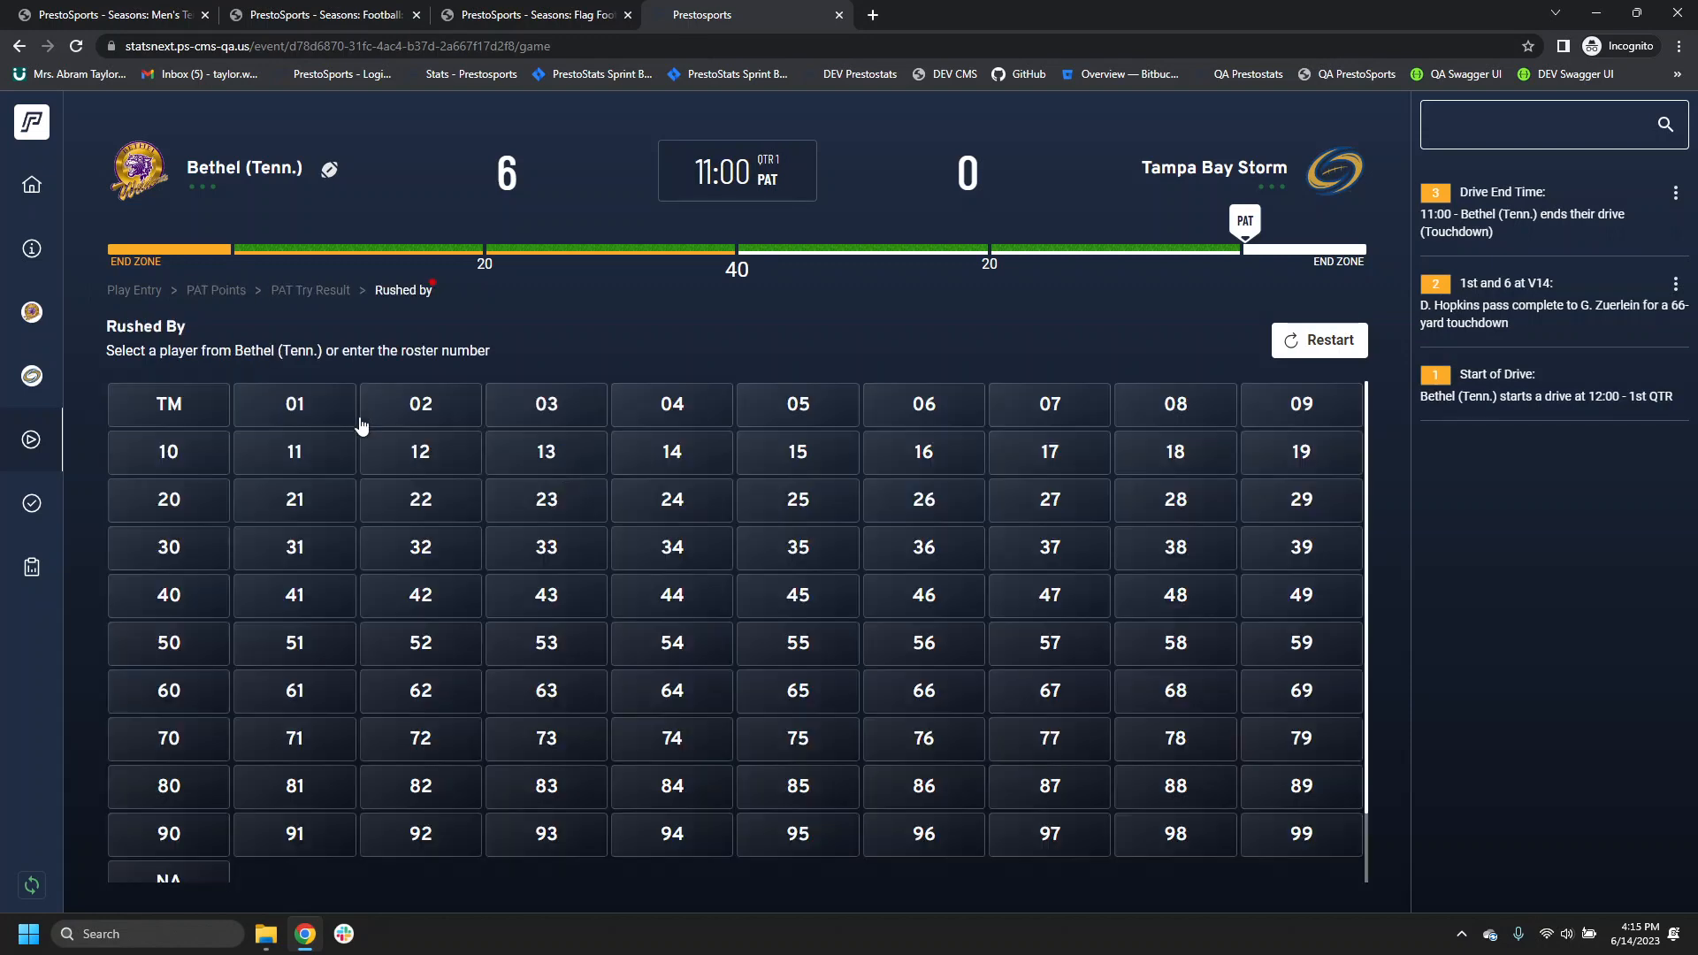
click(677, 405)
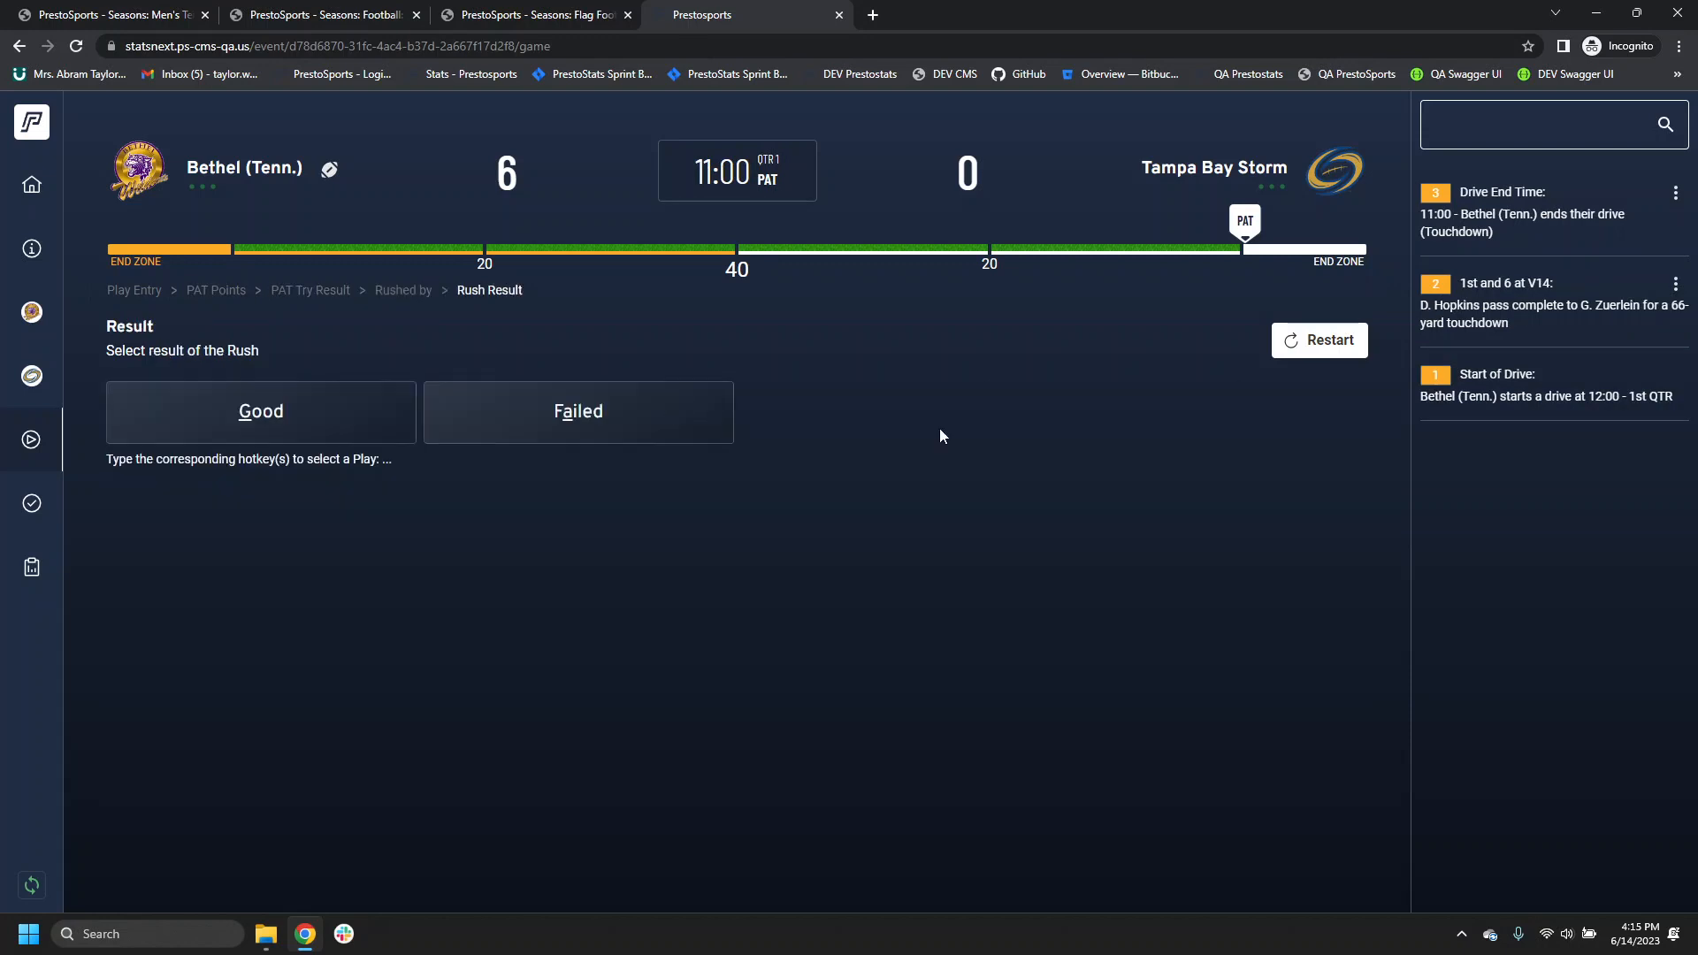
click(335, 435)
click(1295, 520)
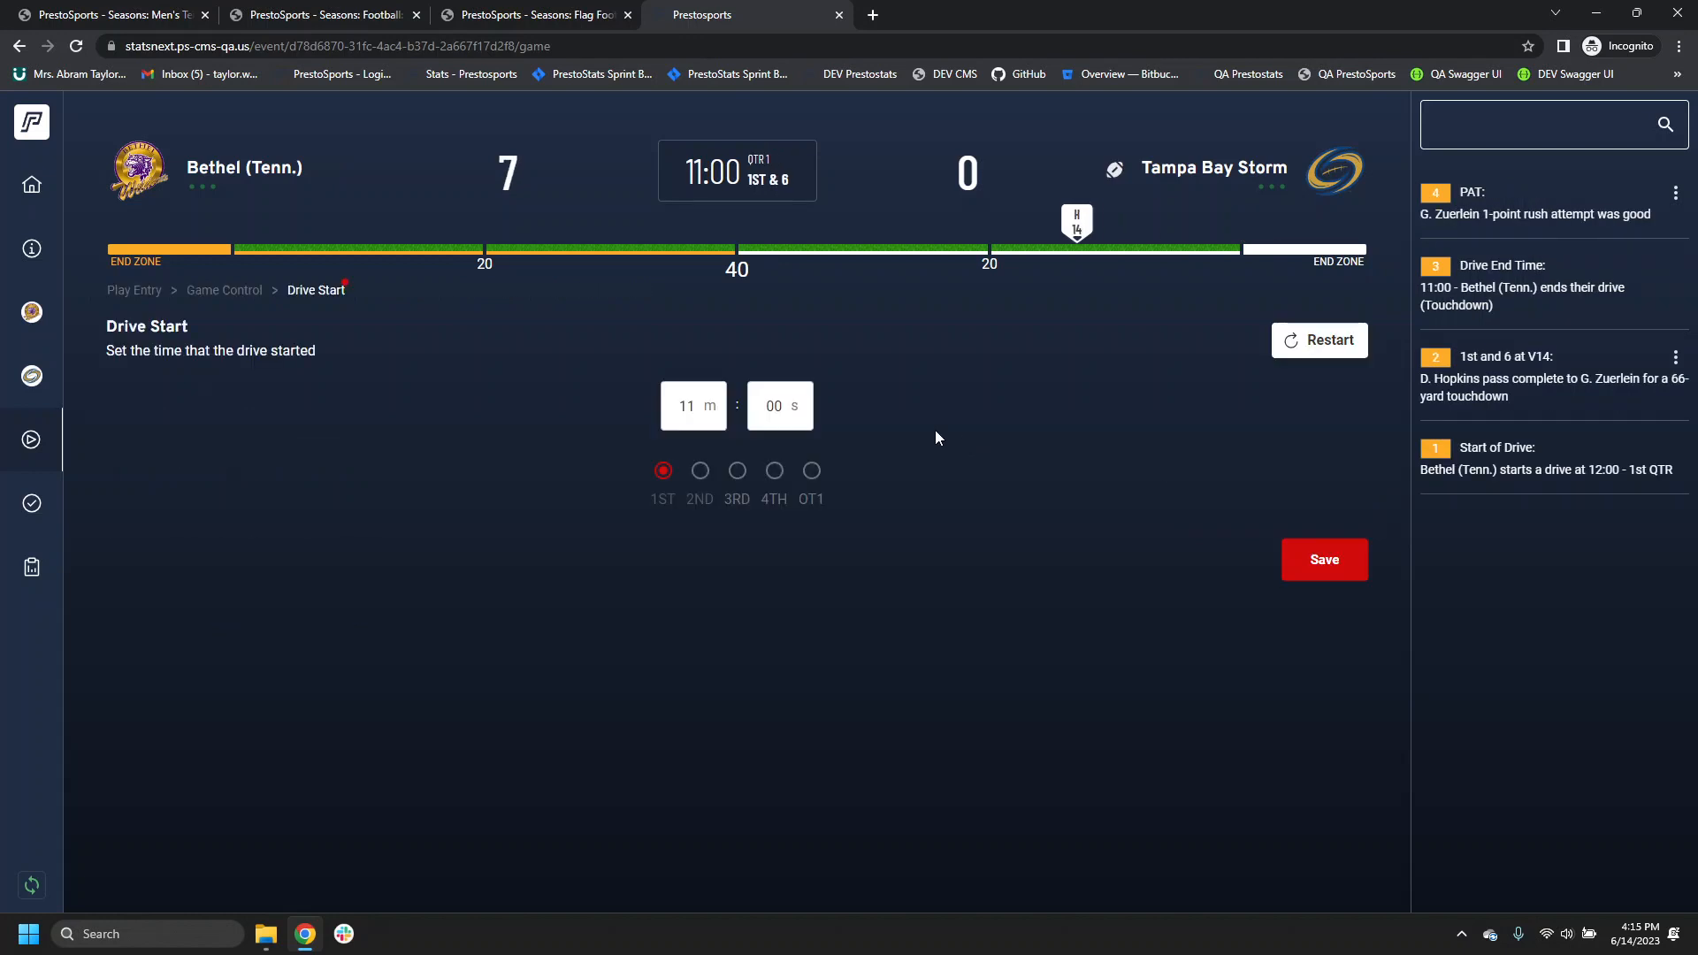
Step: Set the start time of Tampa Bay Storm's drive to 10:30 in the 1st quarter and save it
click(698, 403)
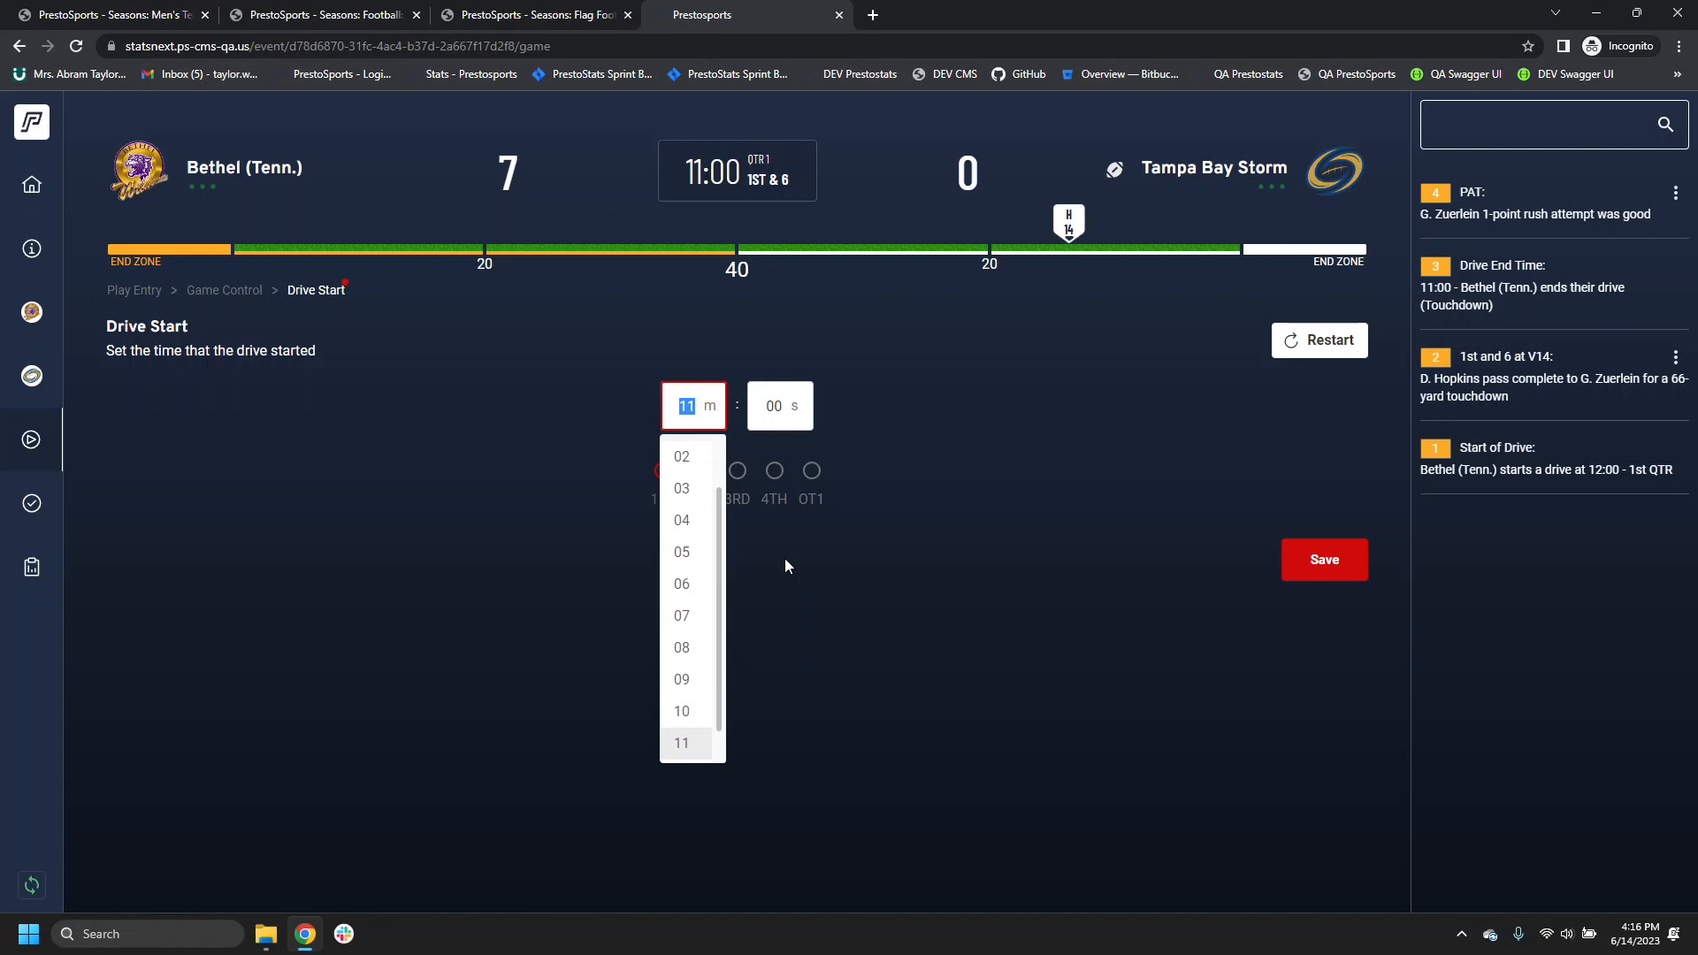
text(10:)
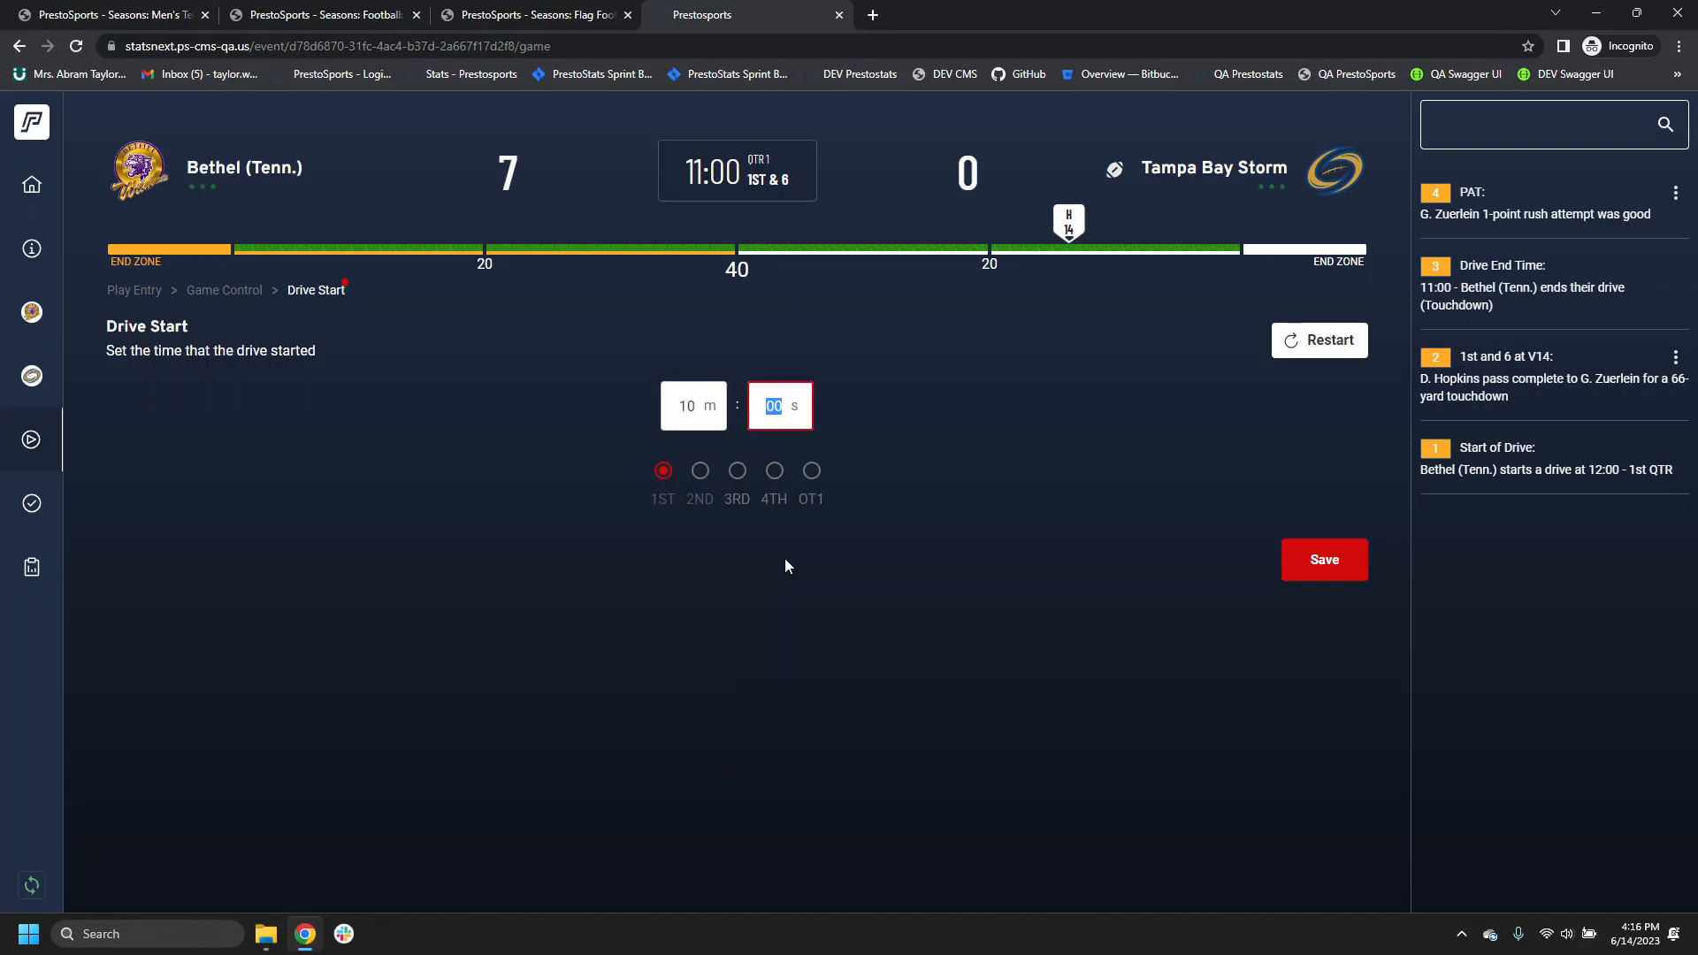
text(30)
click(1315, 560)
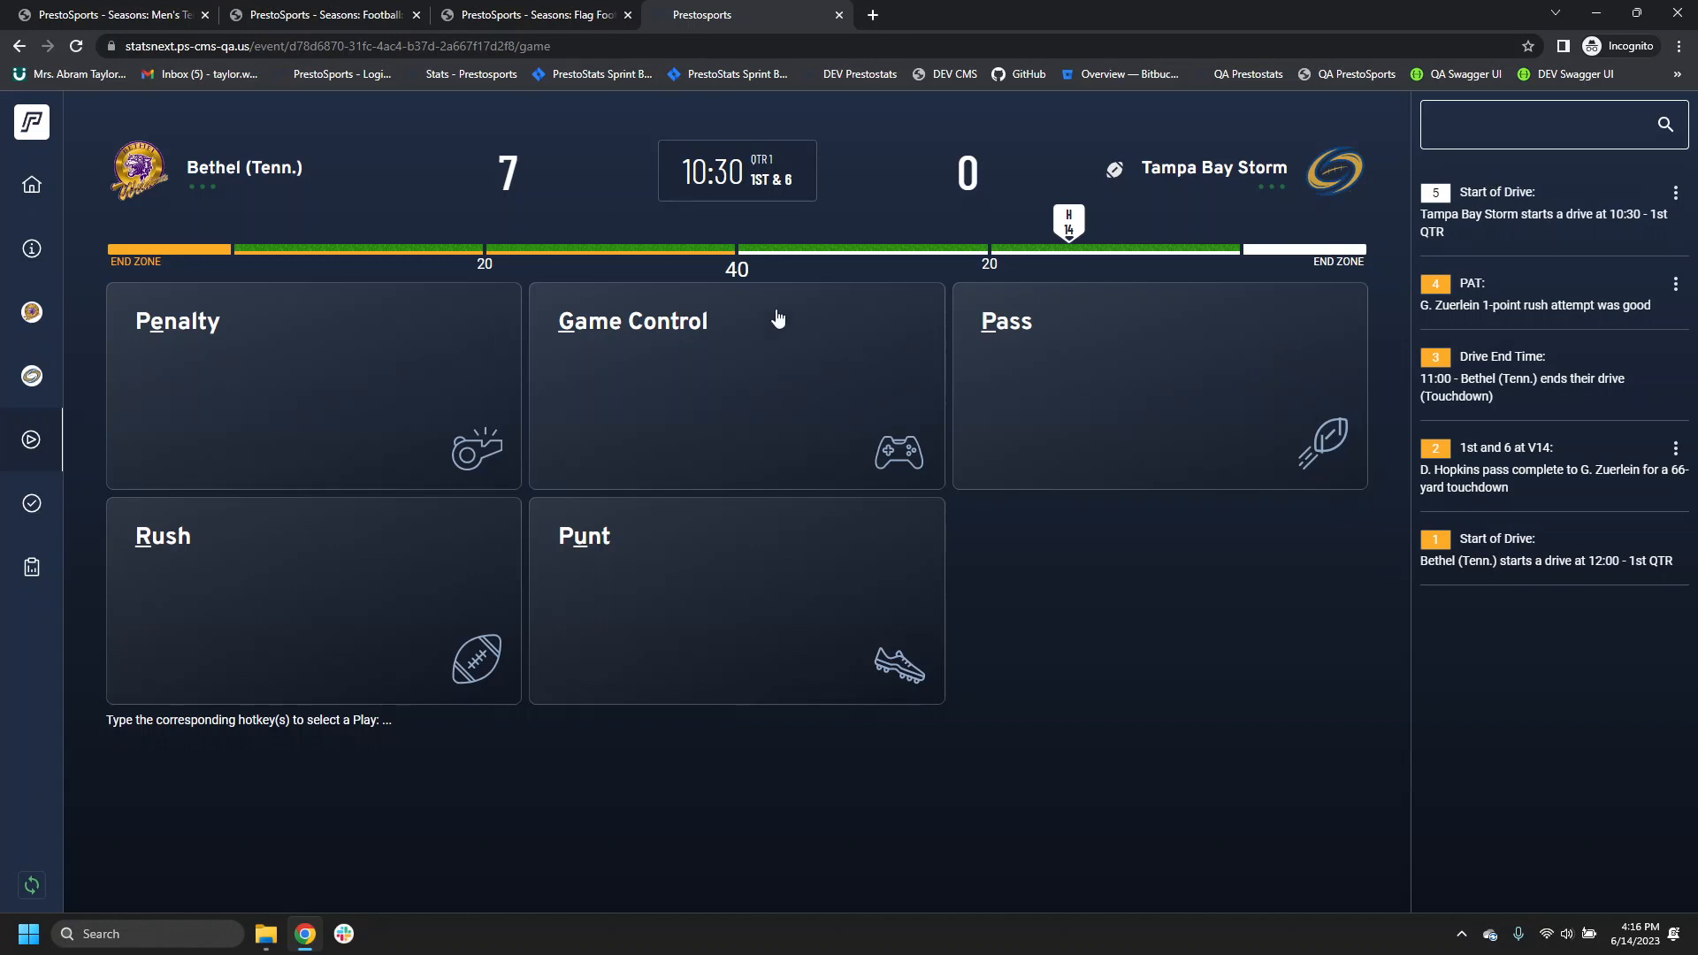
click(331, 607)
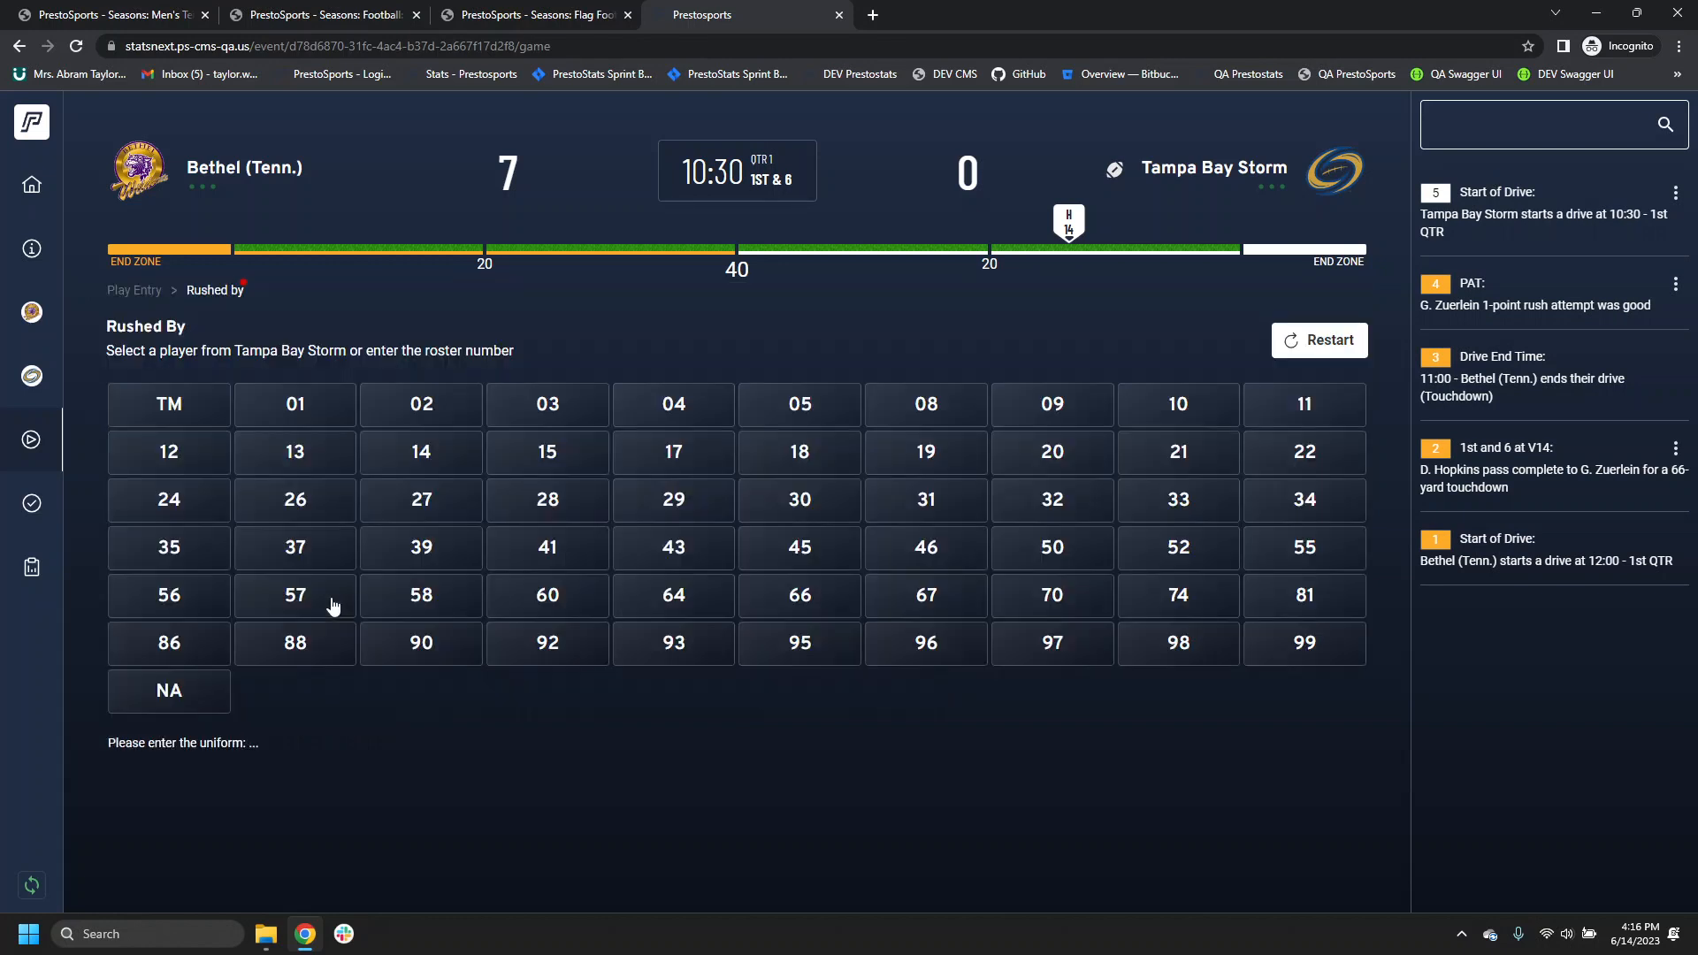
click(429, 416)
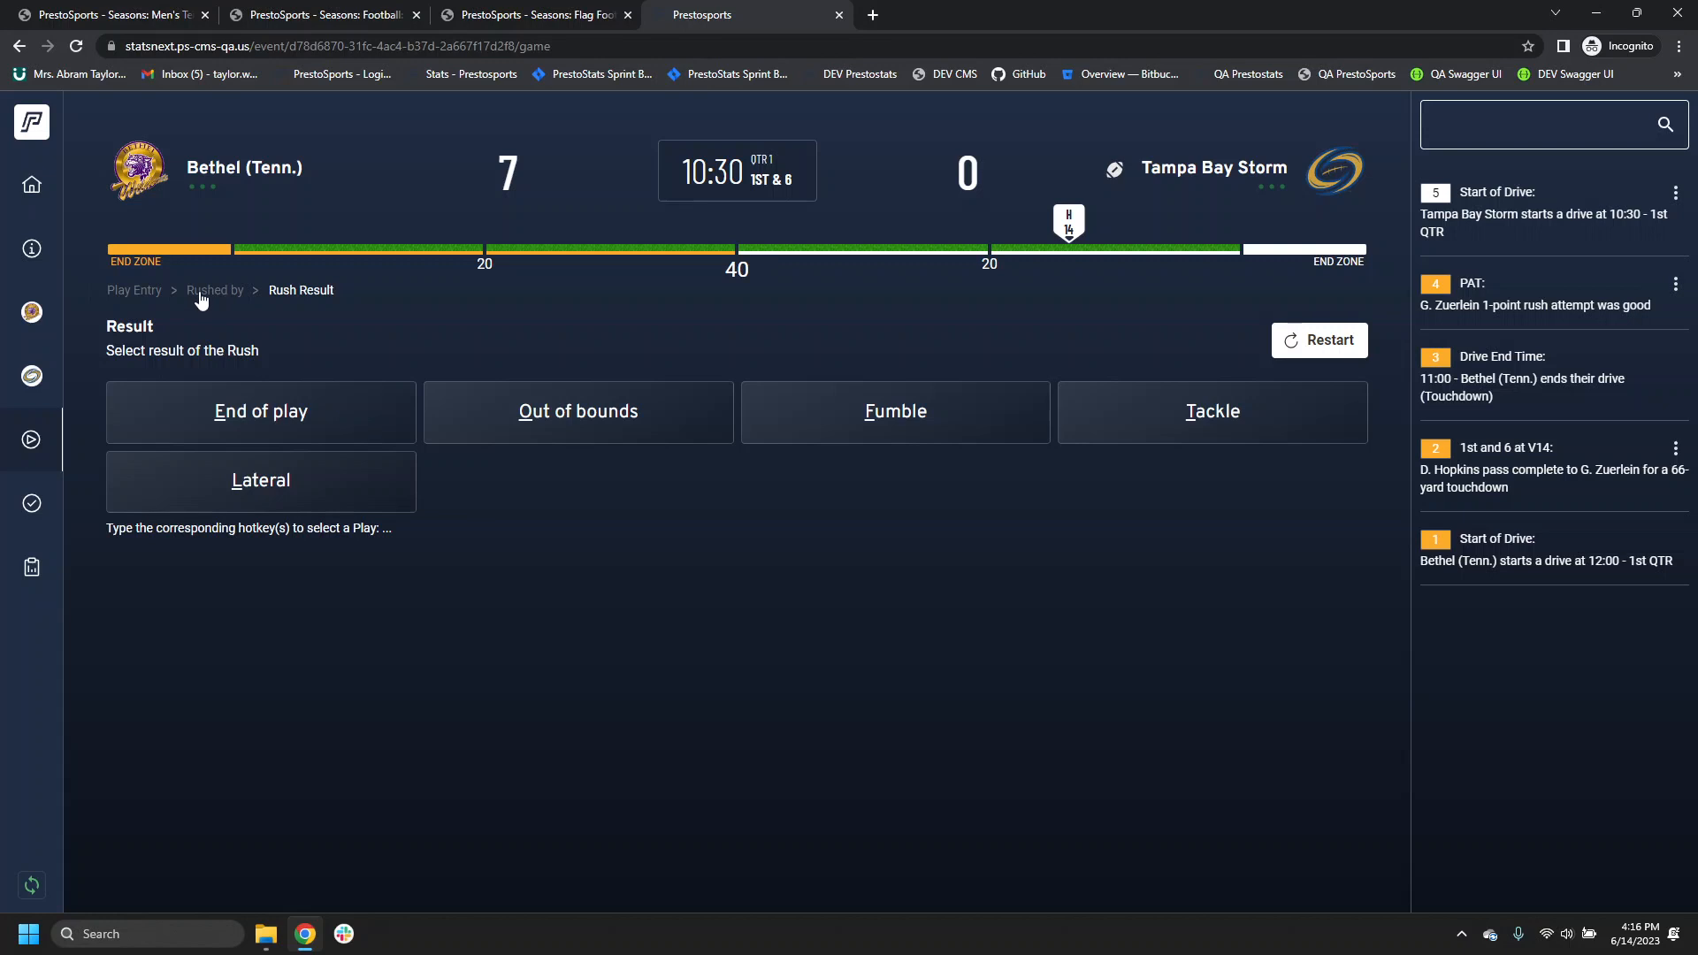
click(156, 299)
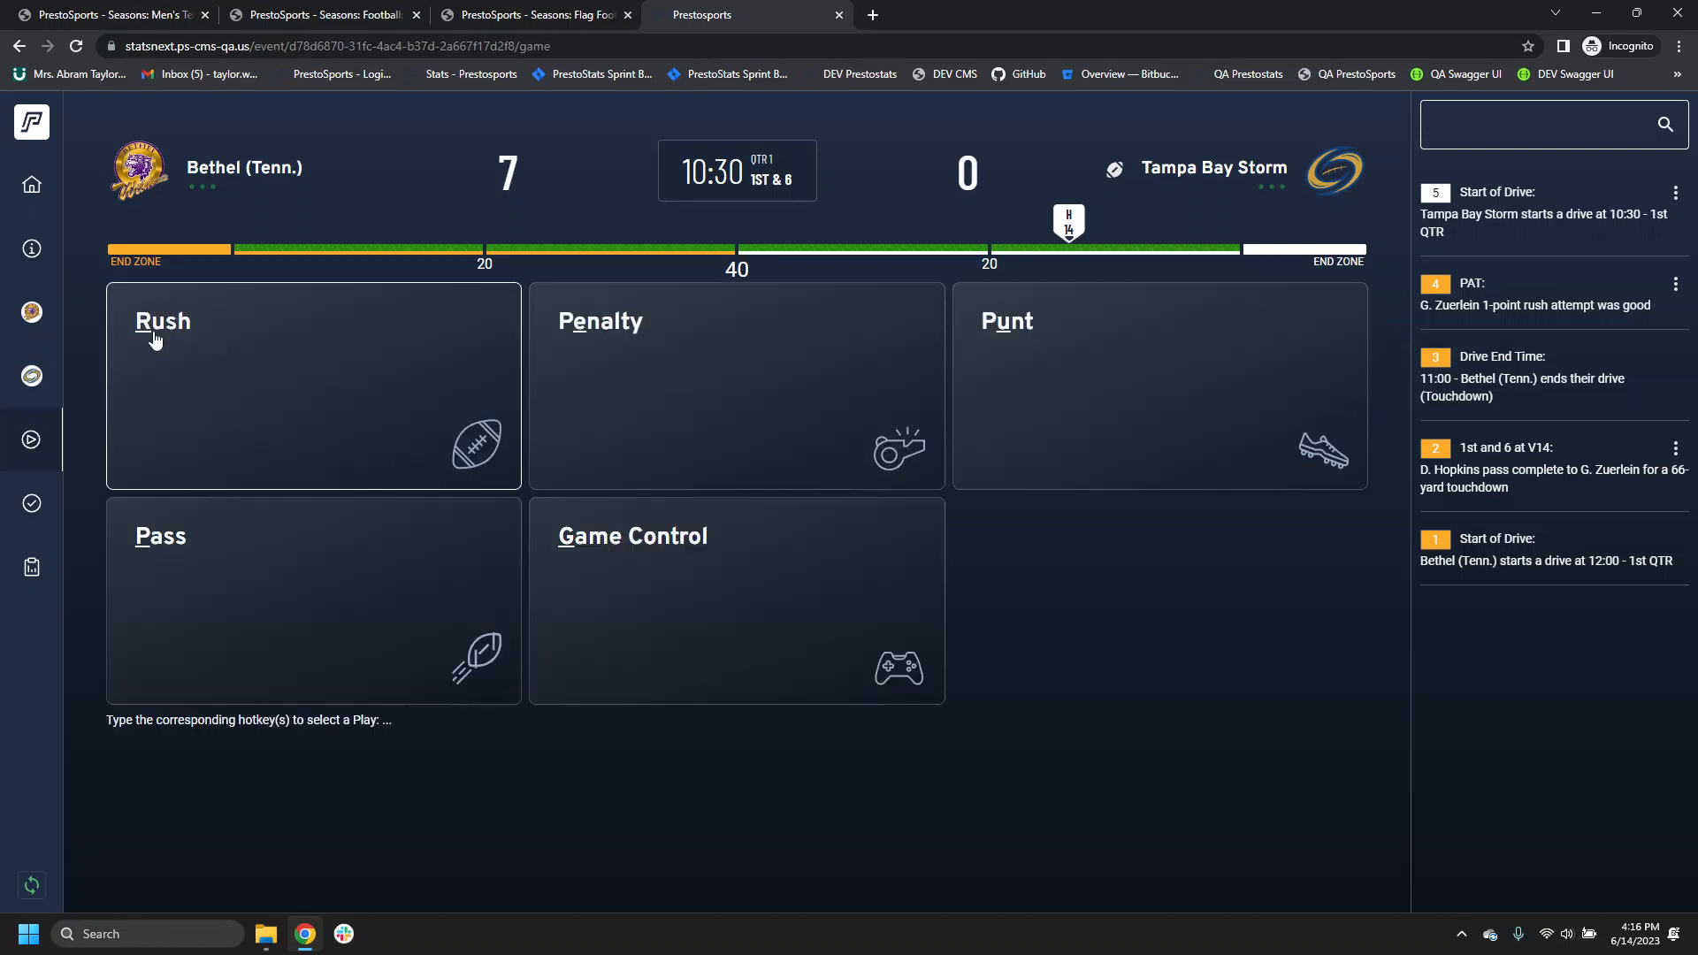
Step: Record Tampa Bay Storm passer 14 as sacked by Bethel players 6 and 7 at Zone D yardline 1, end the play and save
click(239, 610)
click(446, 467)
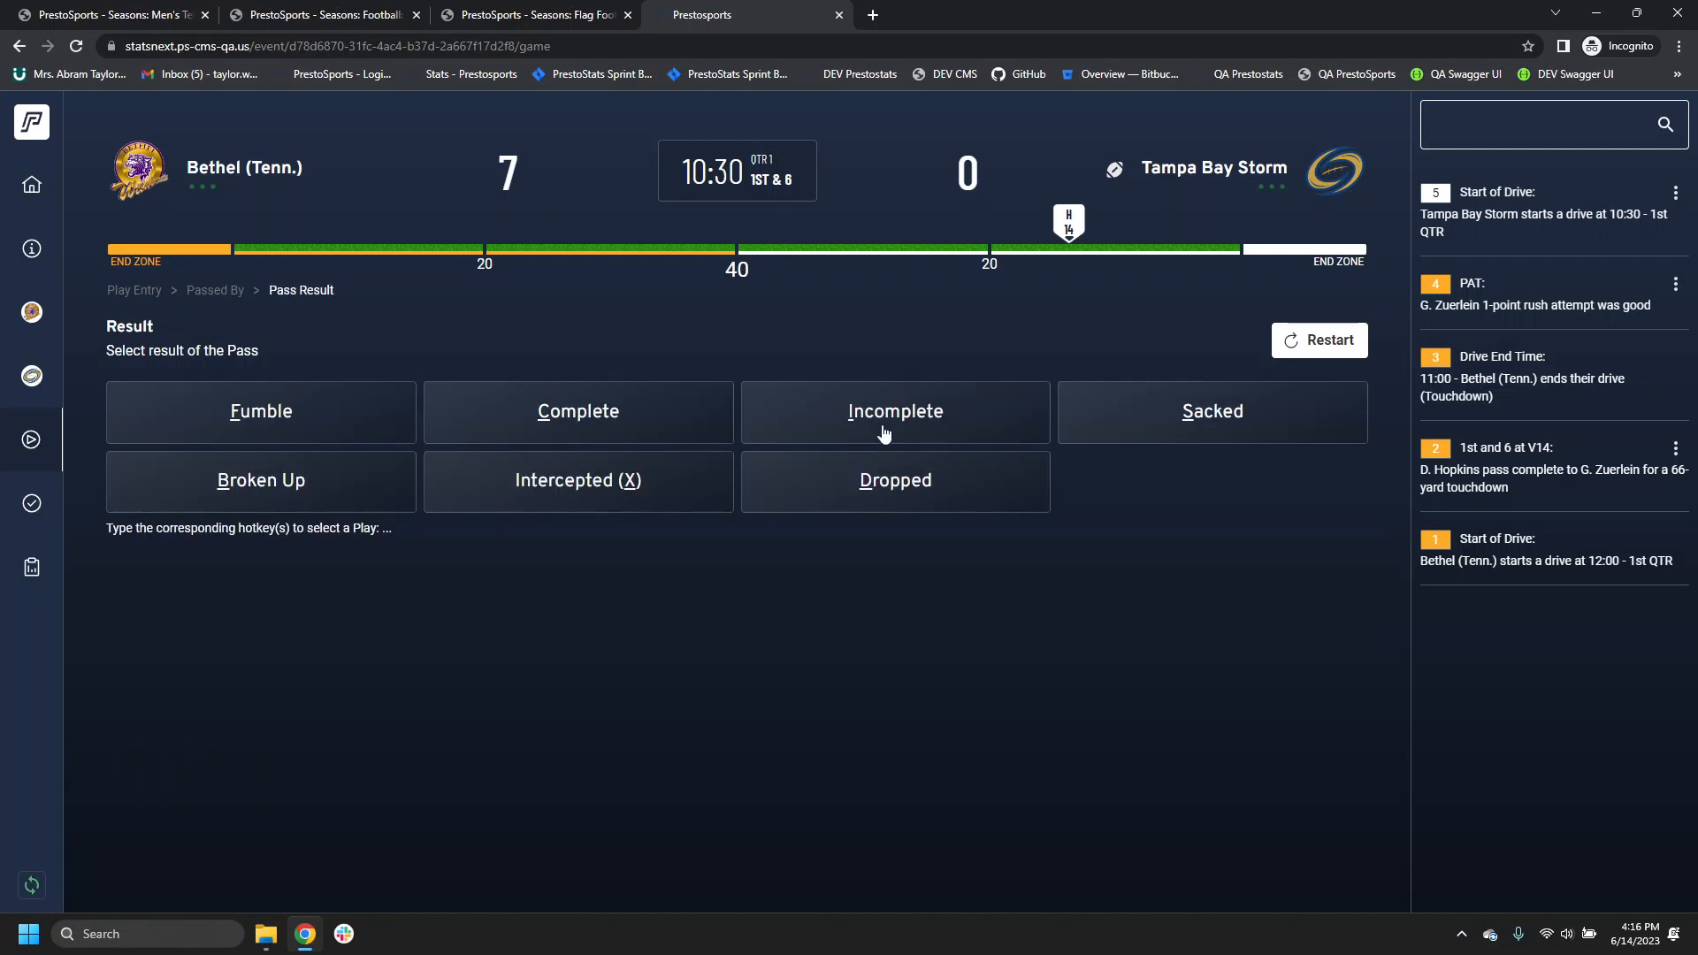
click(1193, 422)
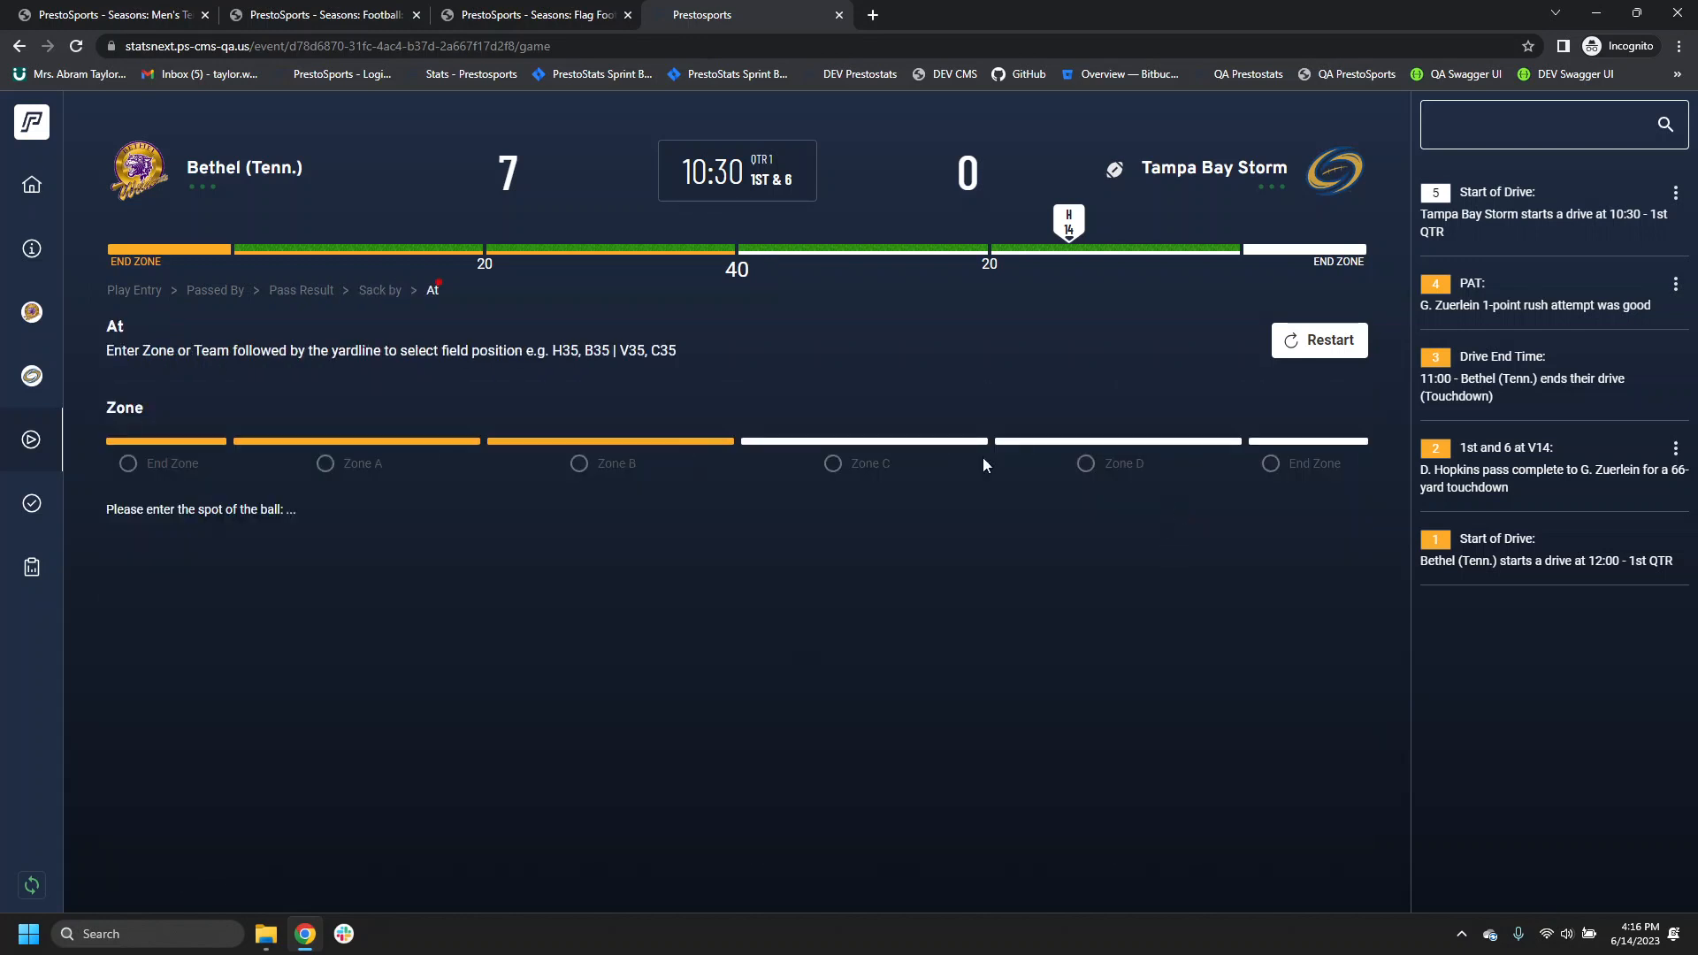
click(1086, 463)
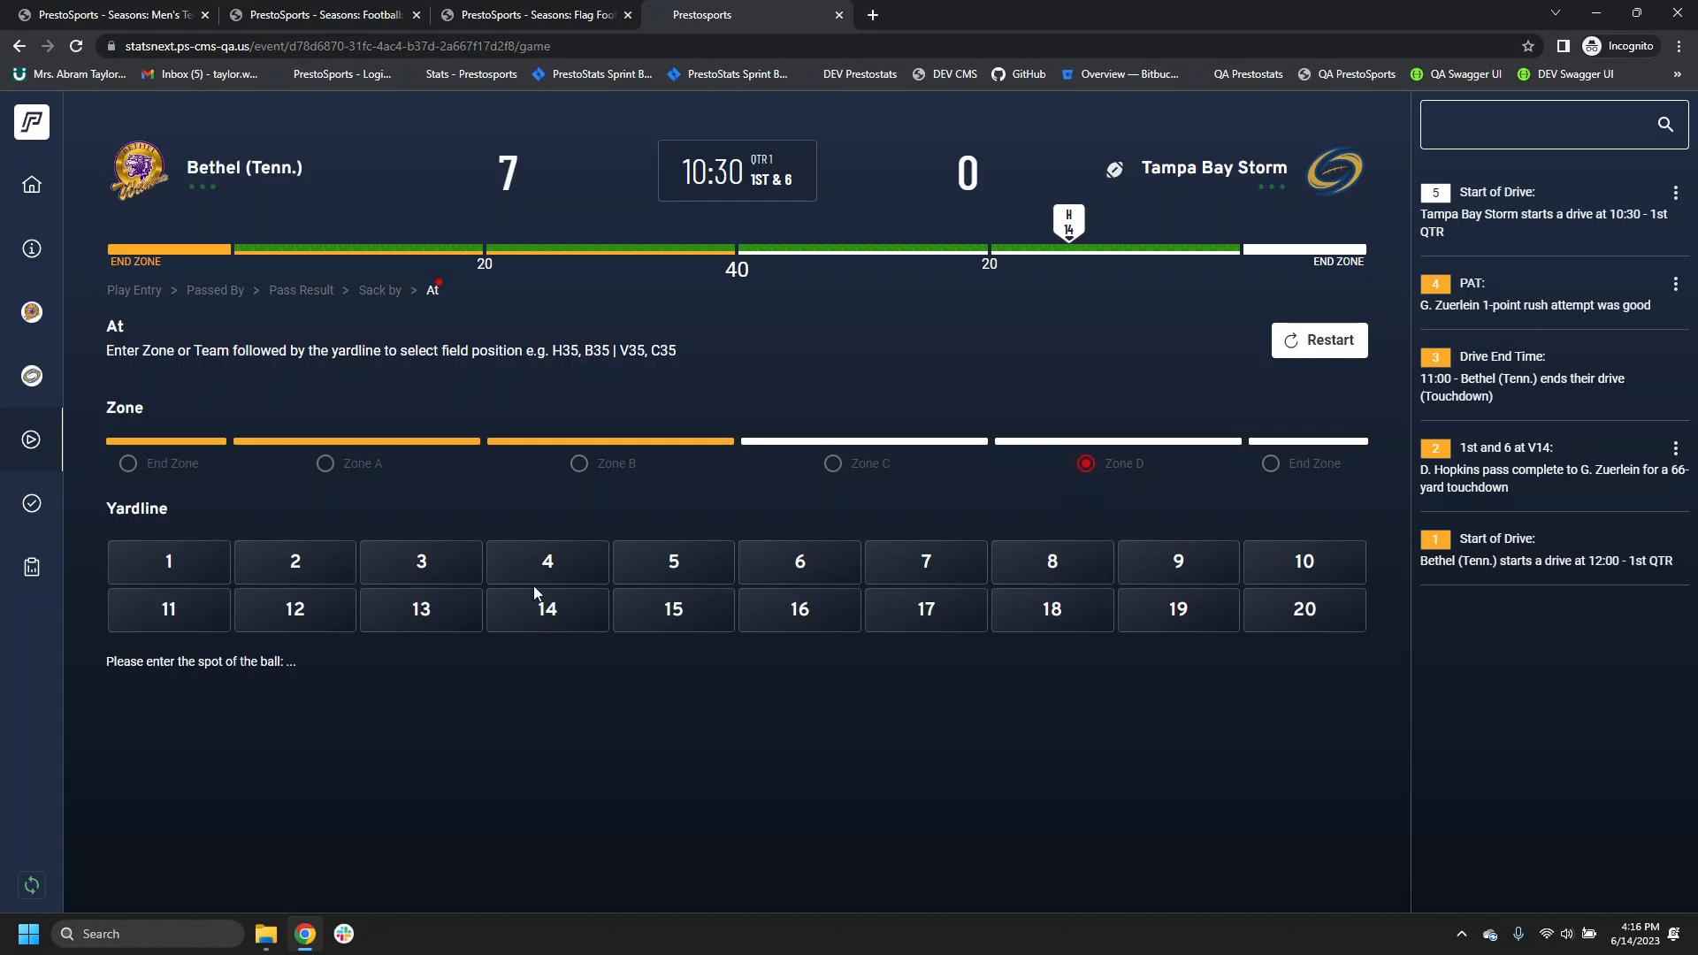
click(204, 566)
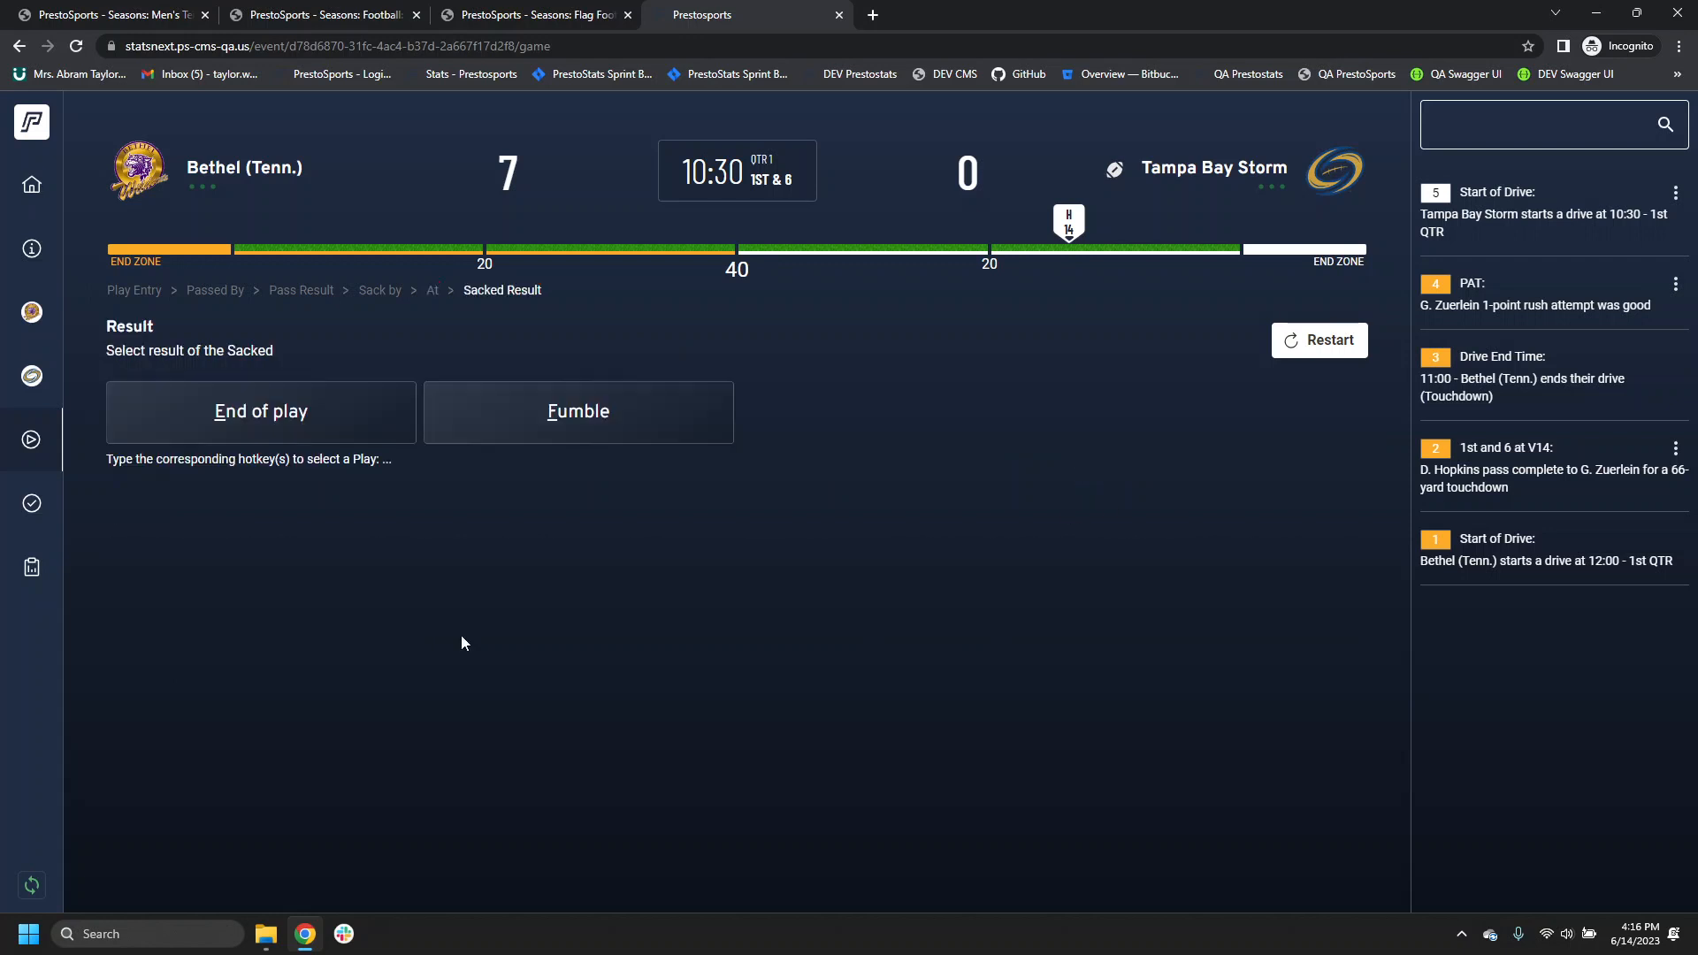
click(288, 408)
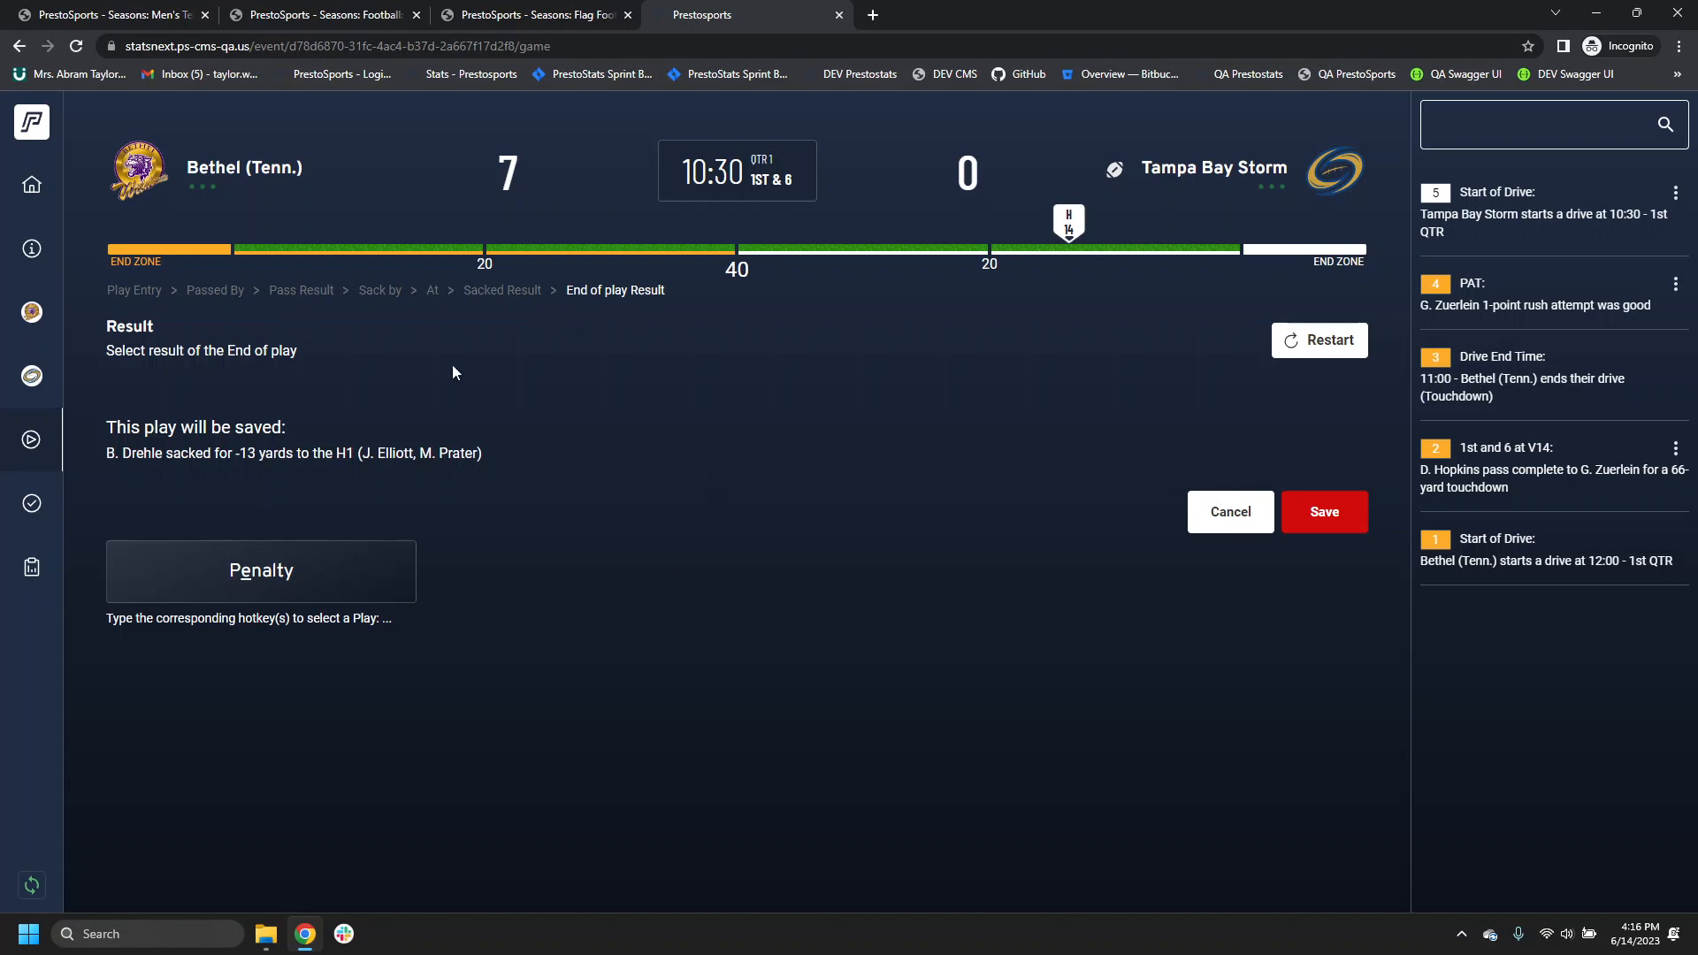
click(1324, 517)
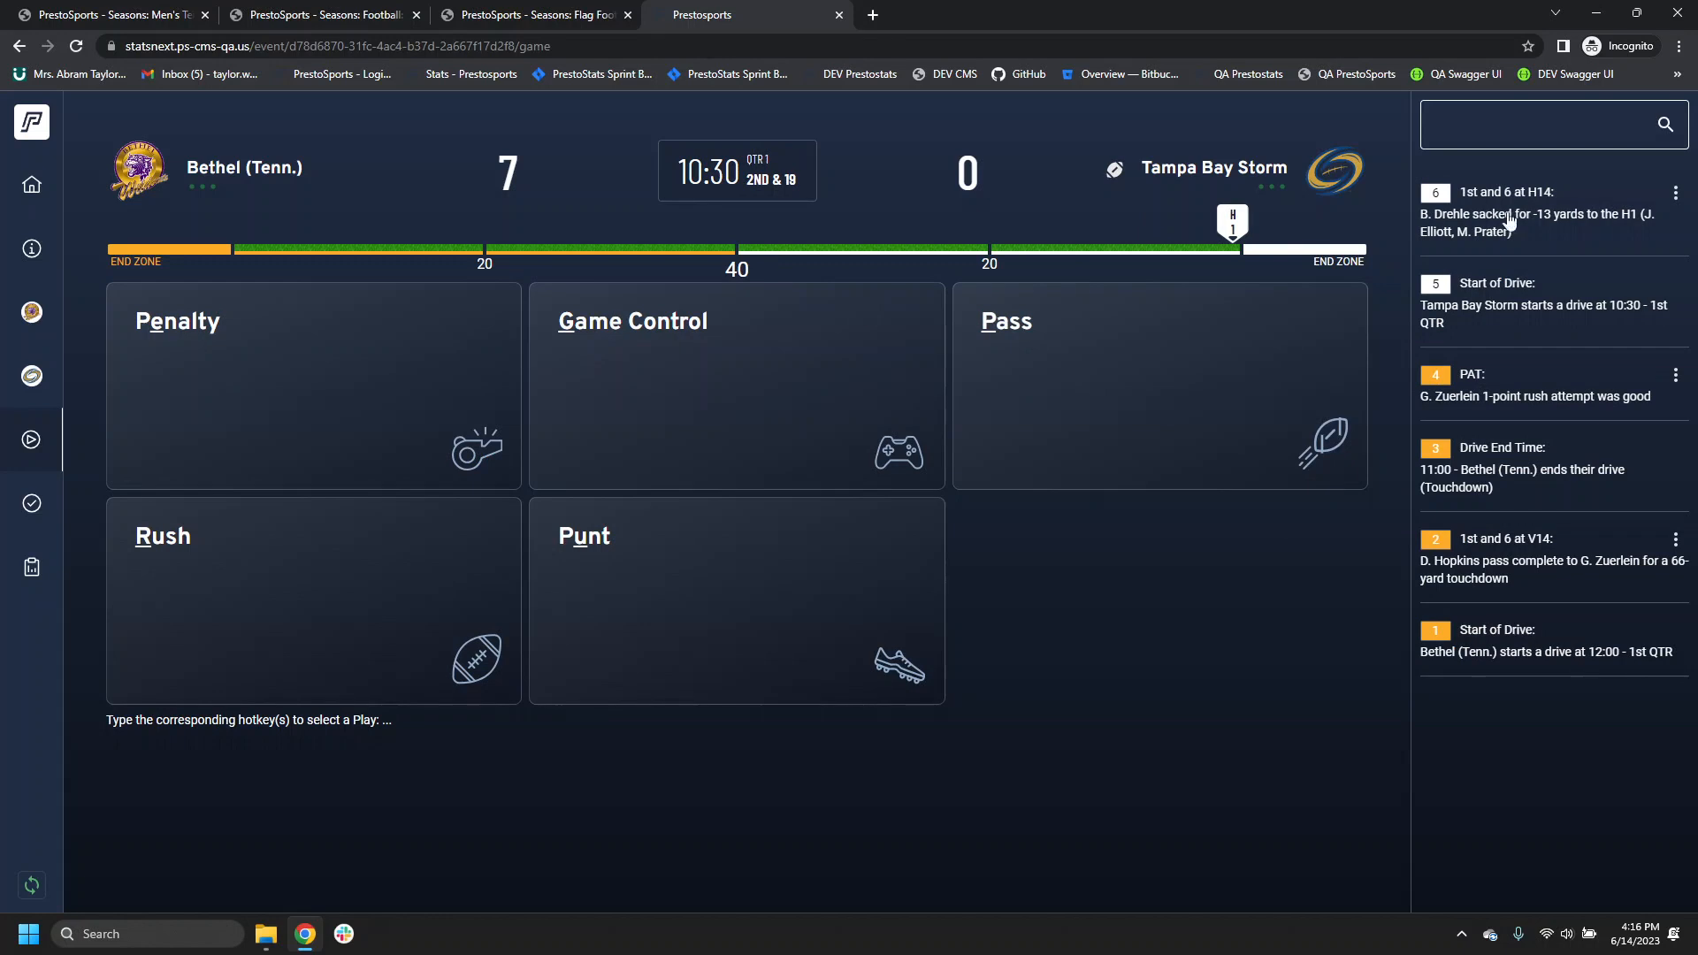
Step: Open Tampa Bay Storm's saved sack play for editing to review its entries, and cancel without changes
click(1676, 202)
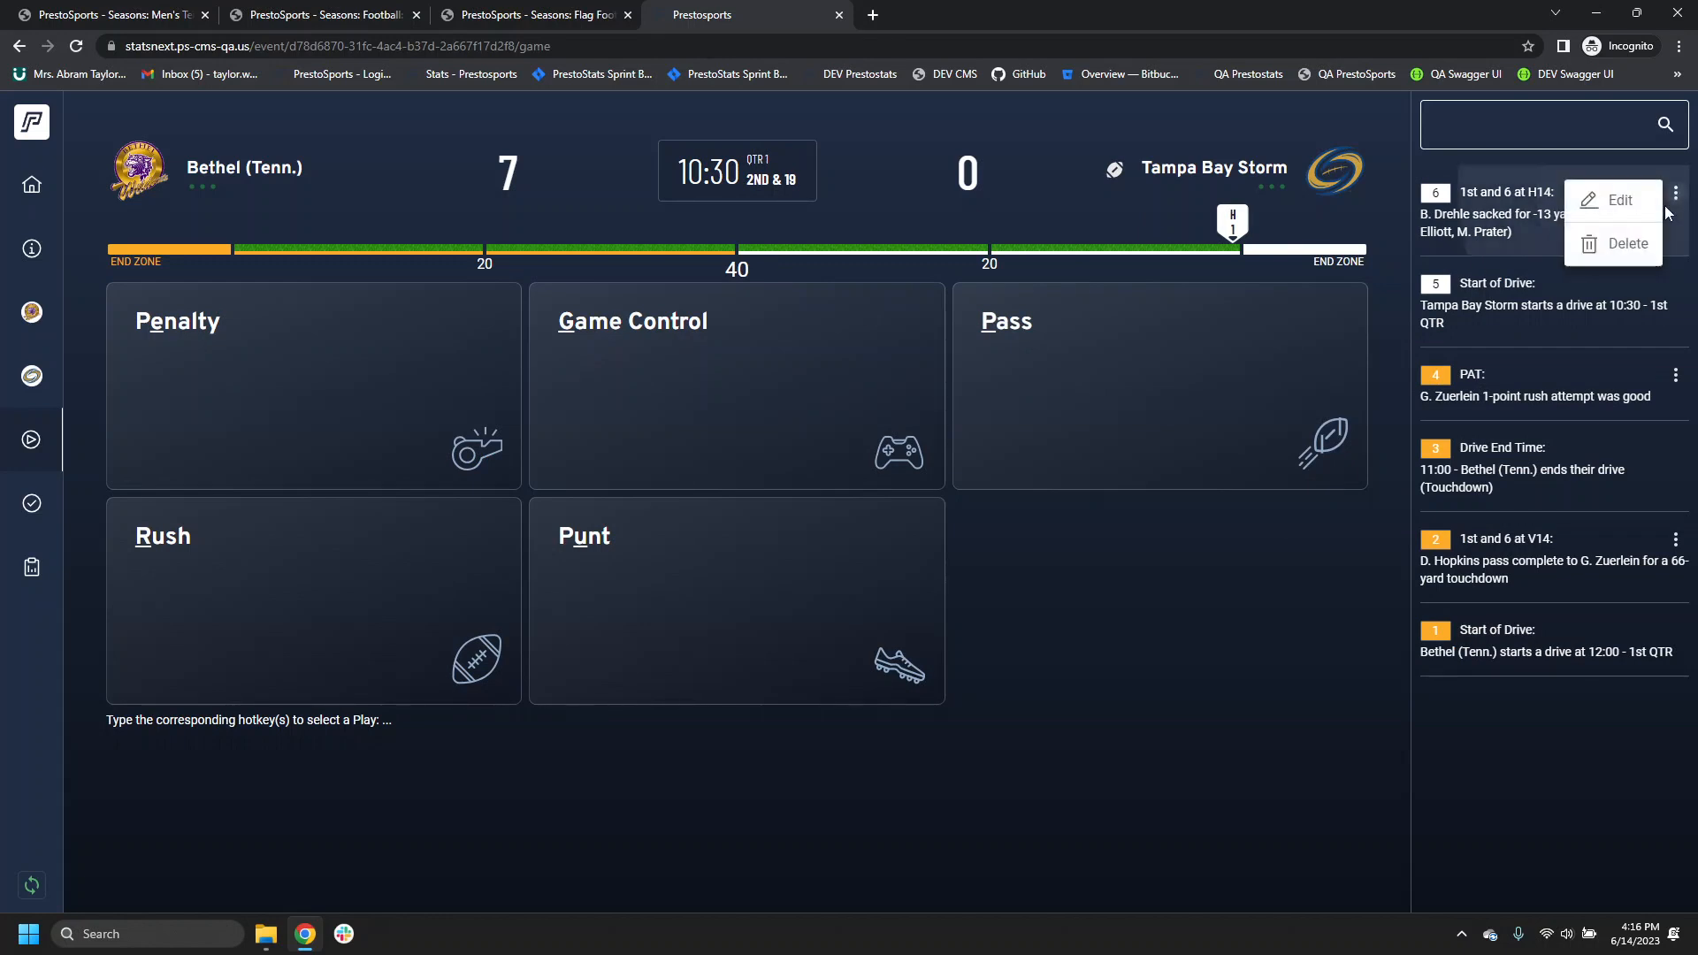
click(1619, 198)
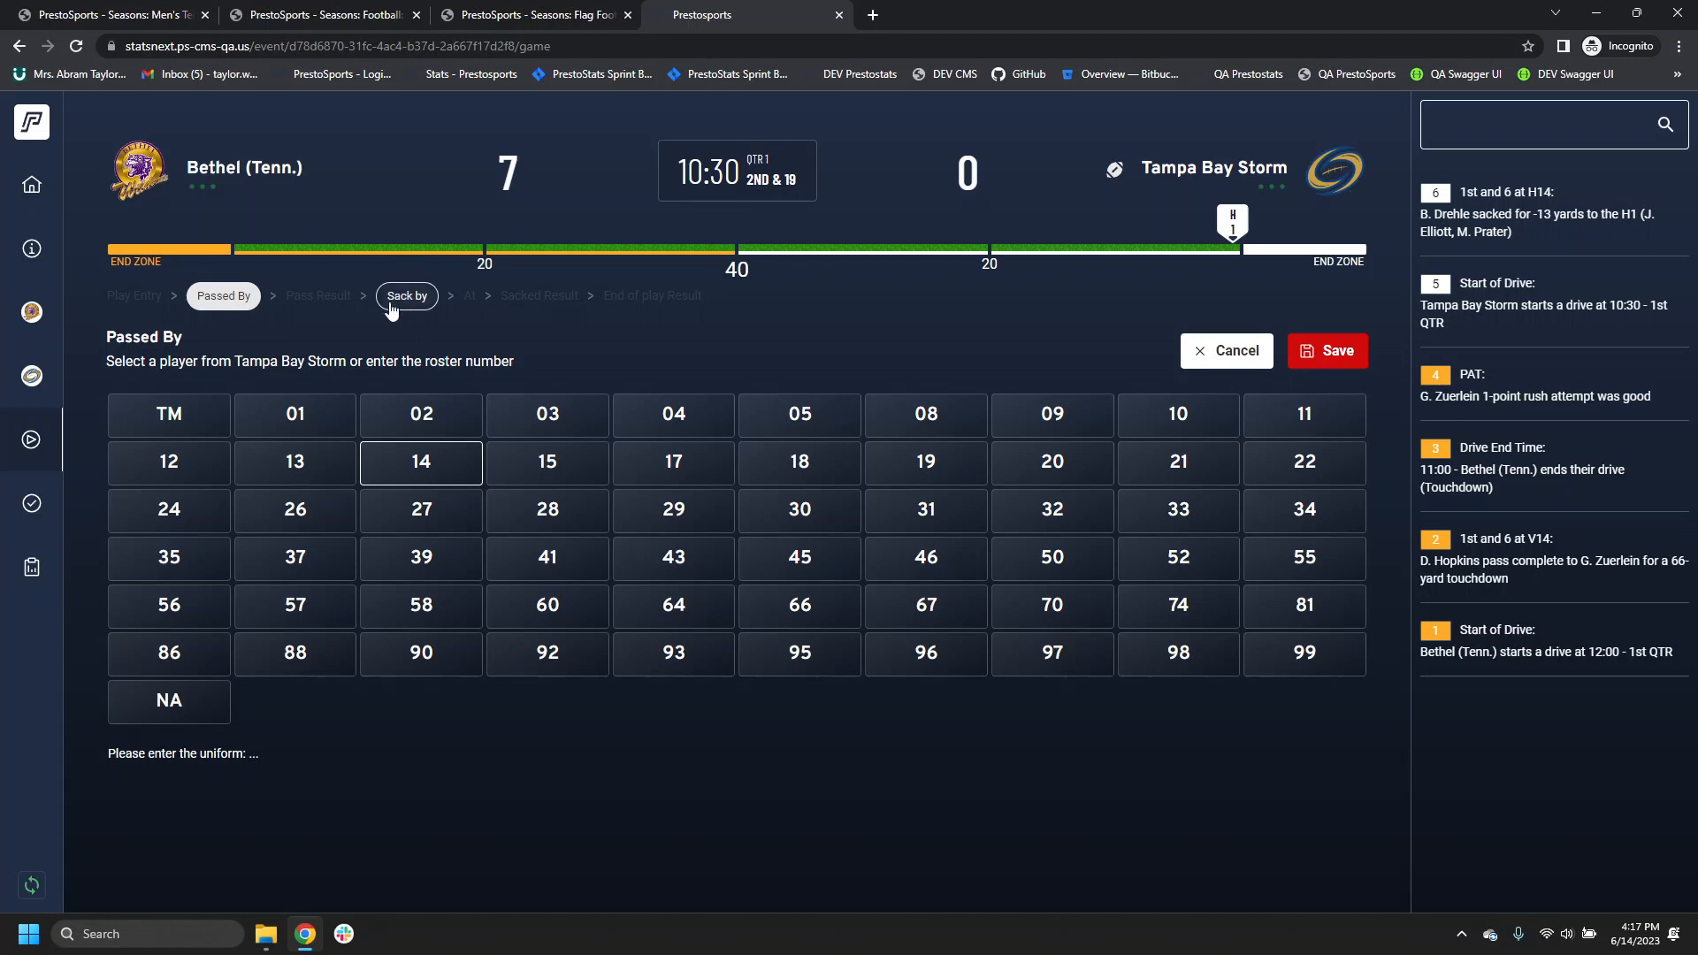
click(1226, 354)
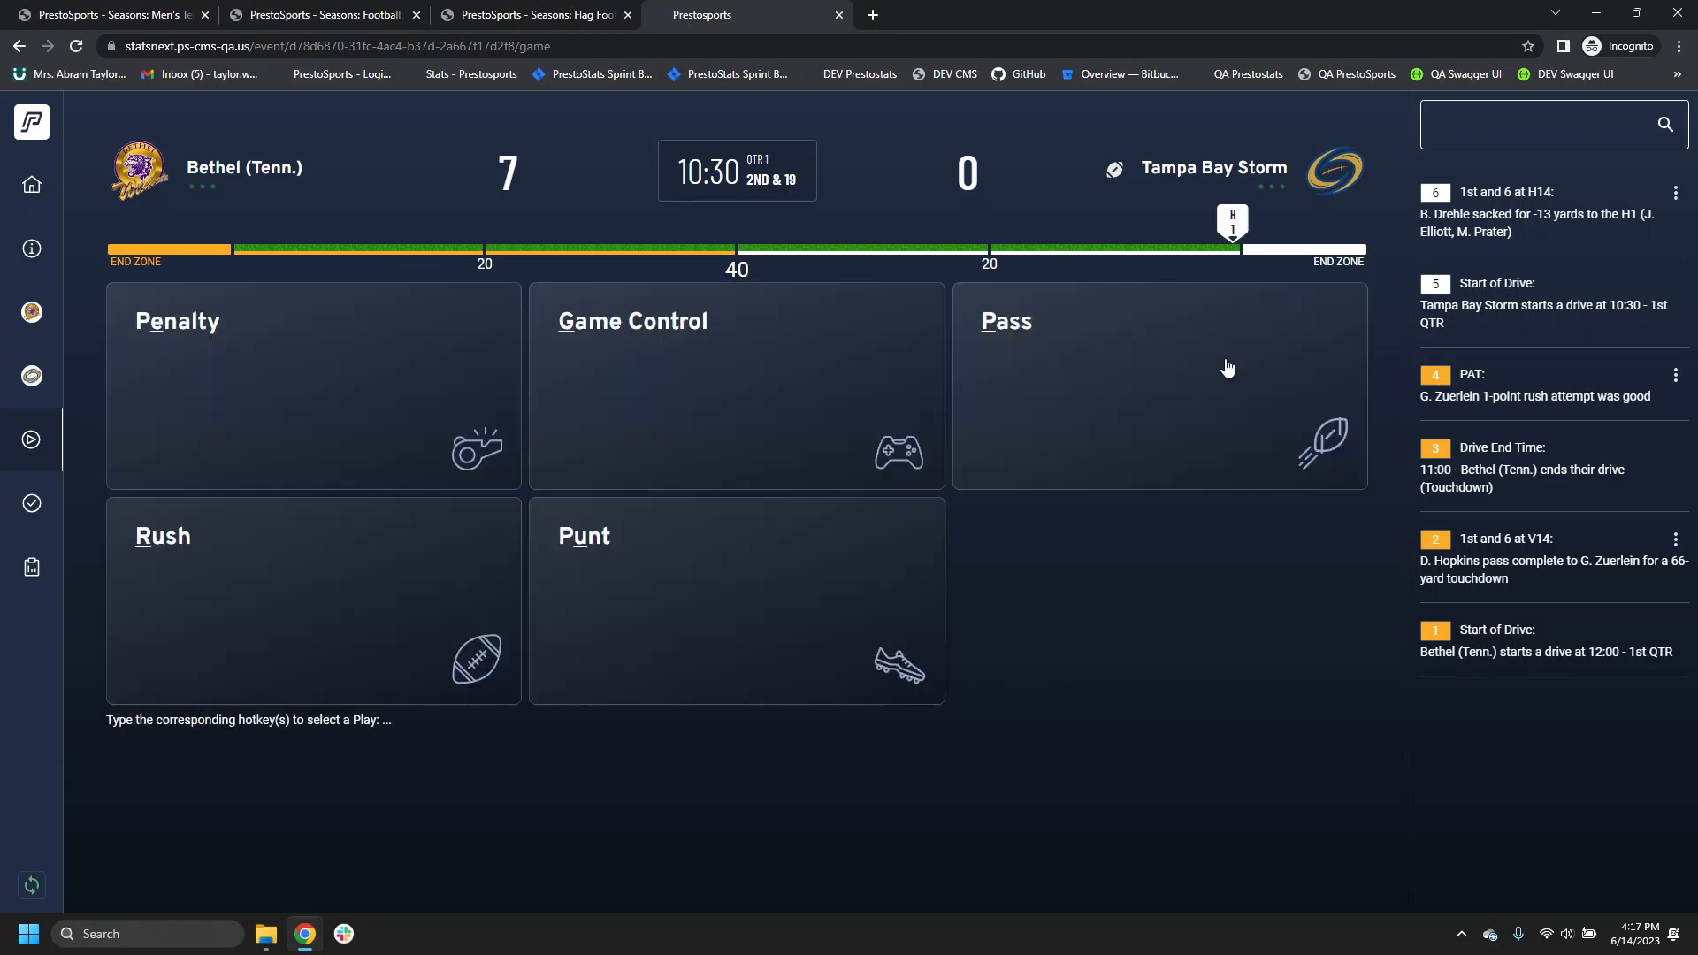
Step: Delete Tampa Bay Storm's sack play from the play log and confirm the deletion
click(1674, 194)
click(1619, 240)
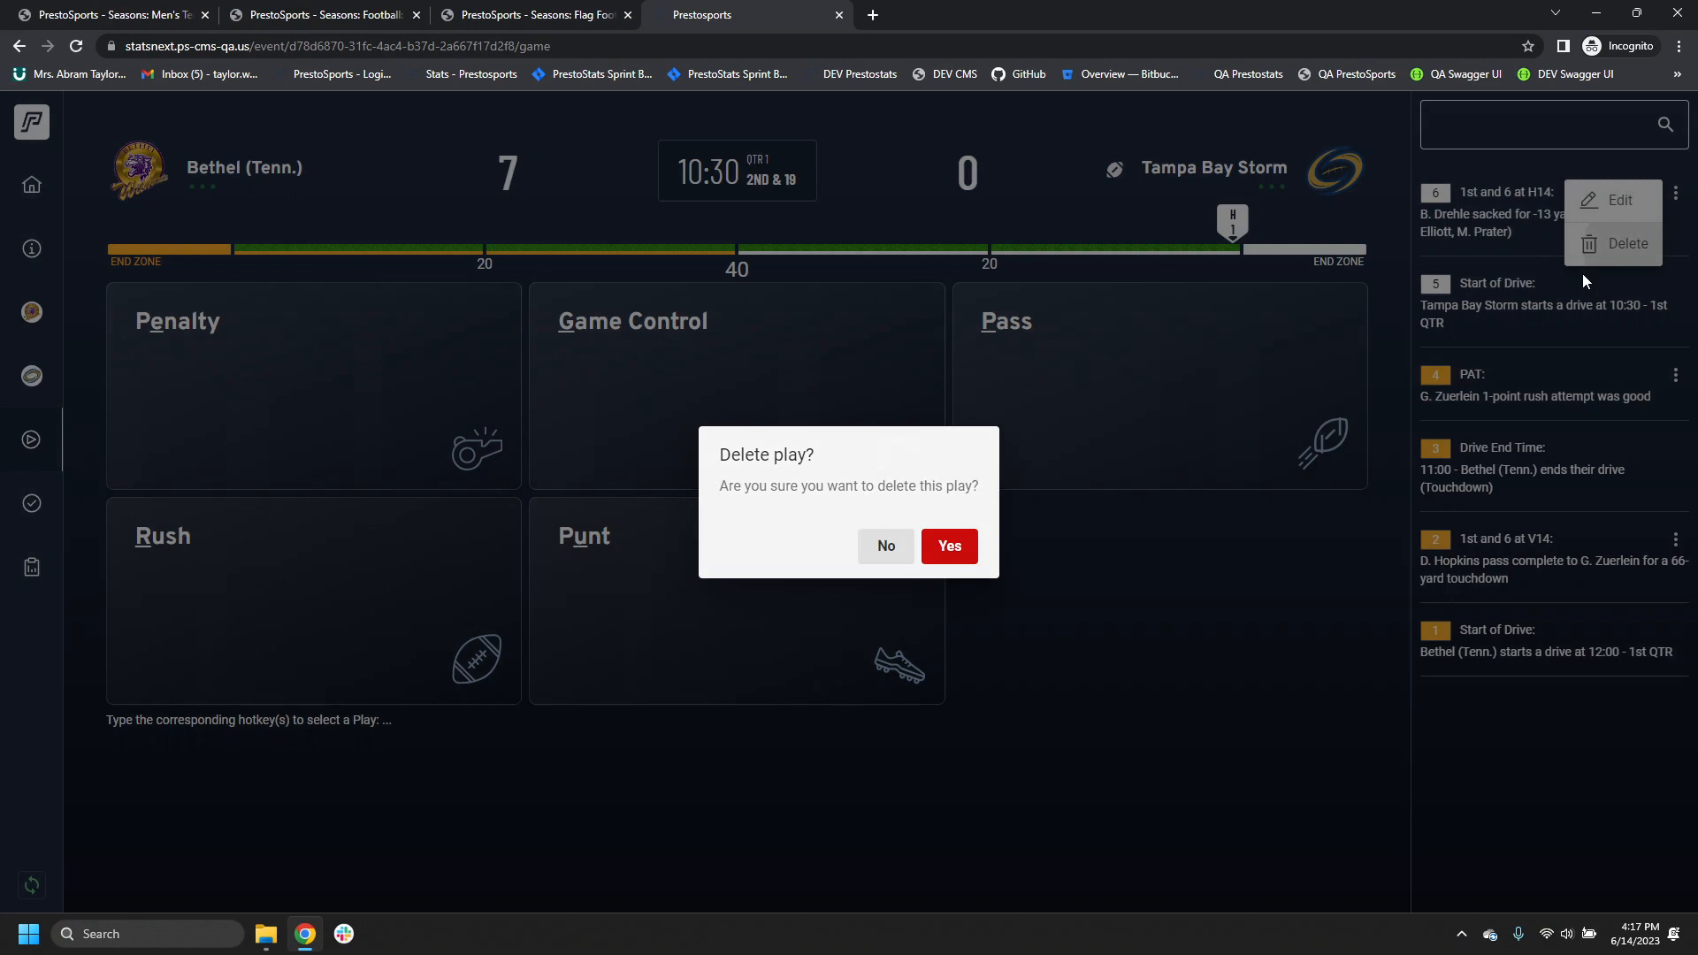
click(957, 552)
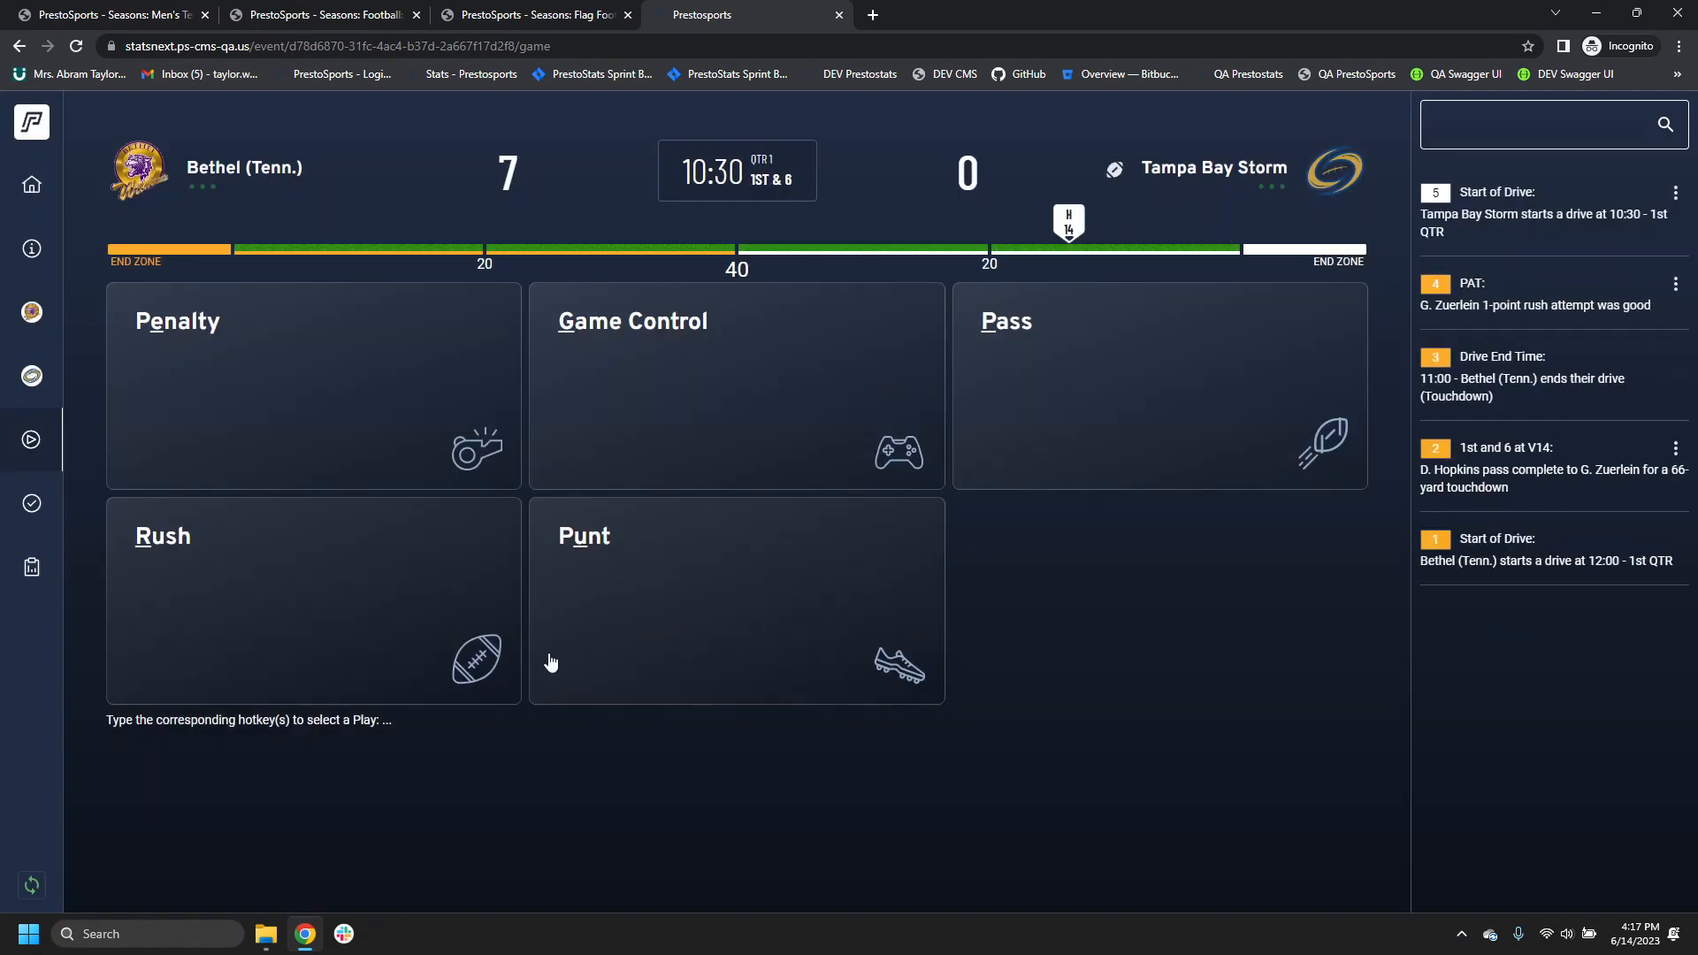
Step: Enter a pass by Tampa Bay Storm player 08 intercepted by Bethel player 14 at Zone C yardline 26
click(1105, 347)
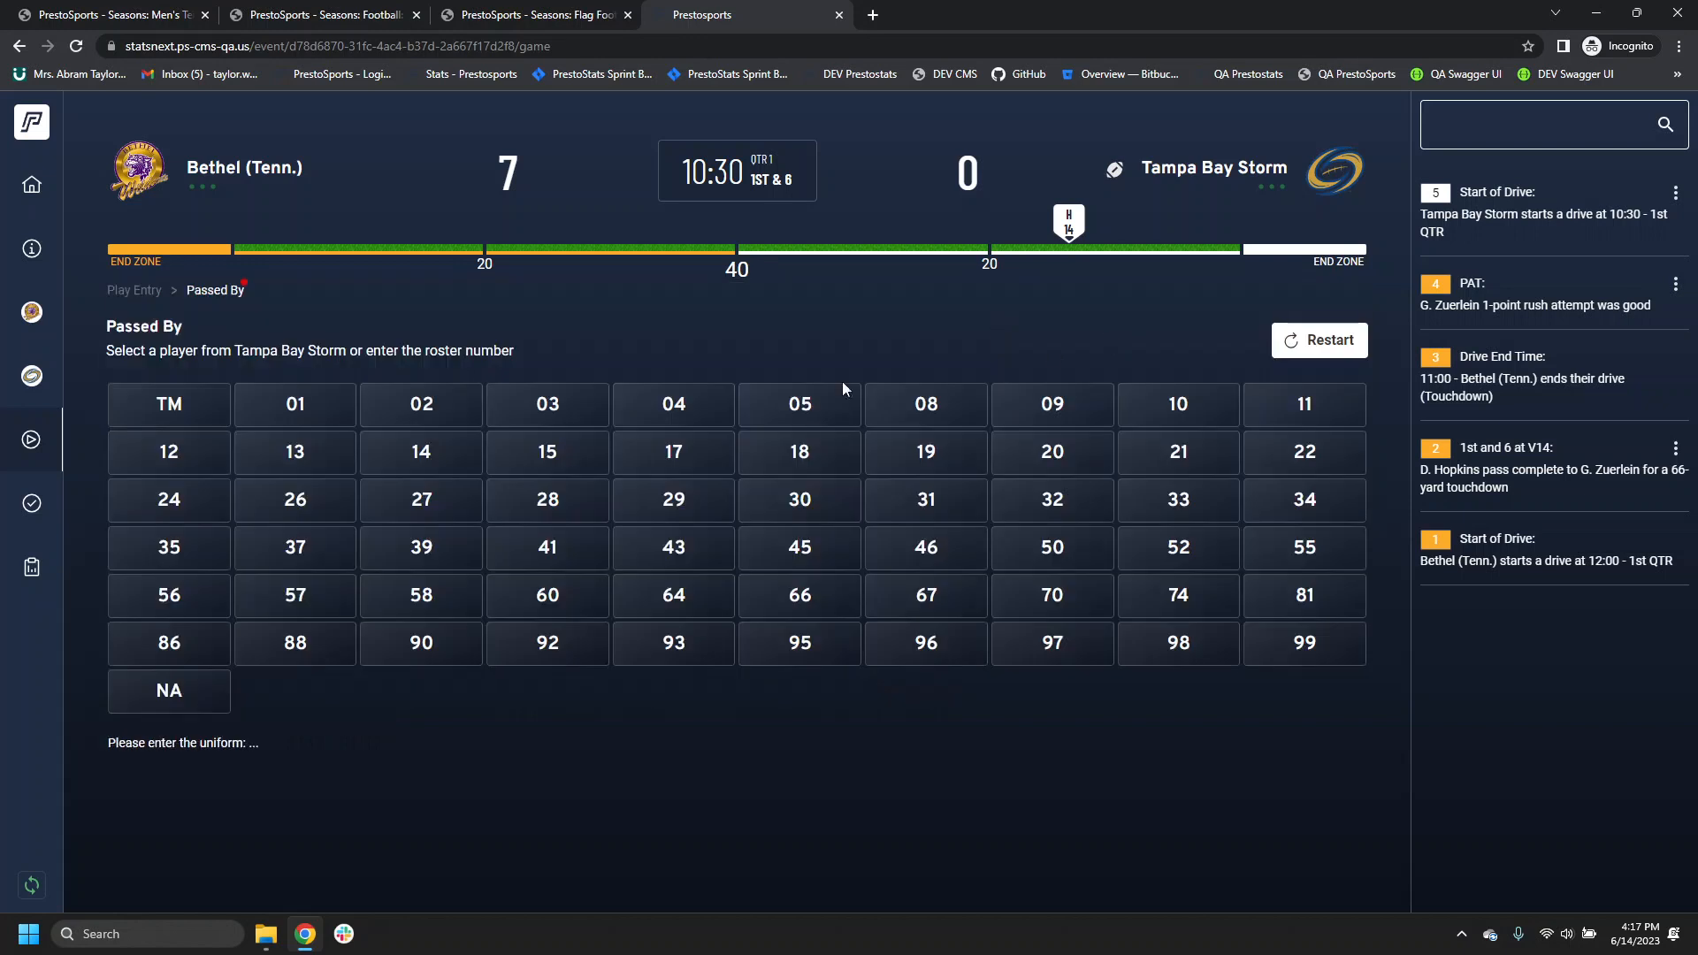
click(925, 398)
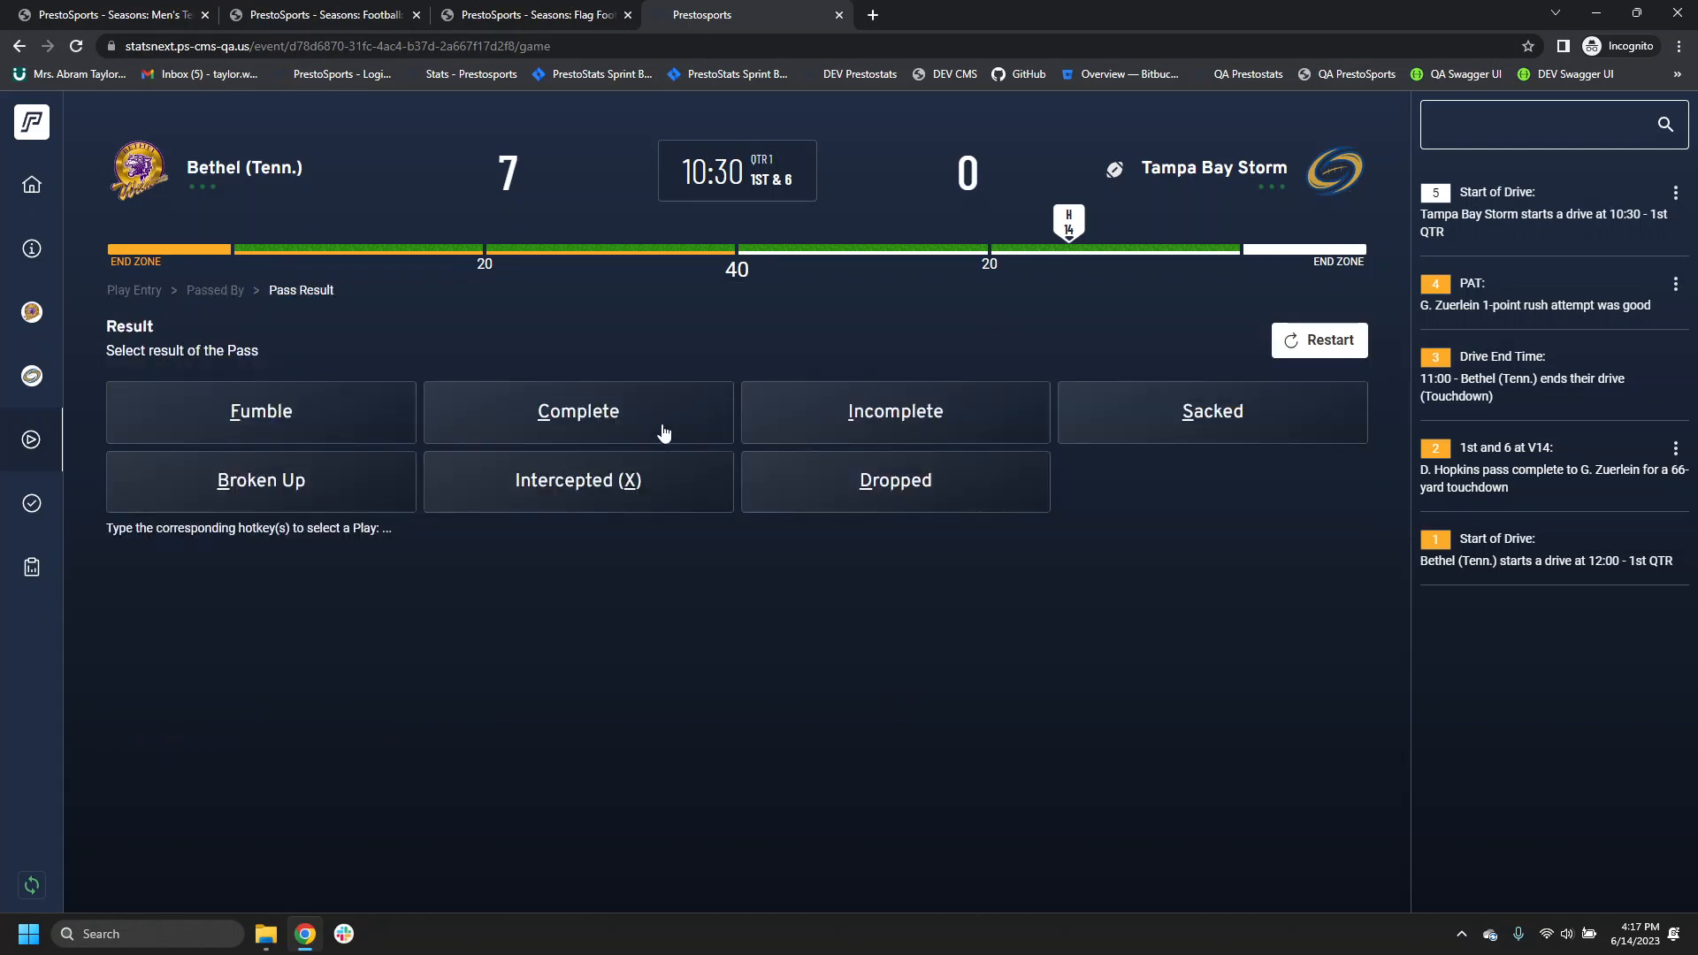
click(638, 494)
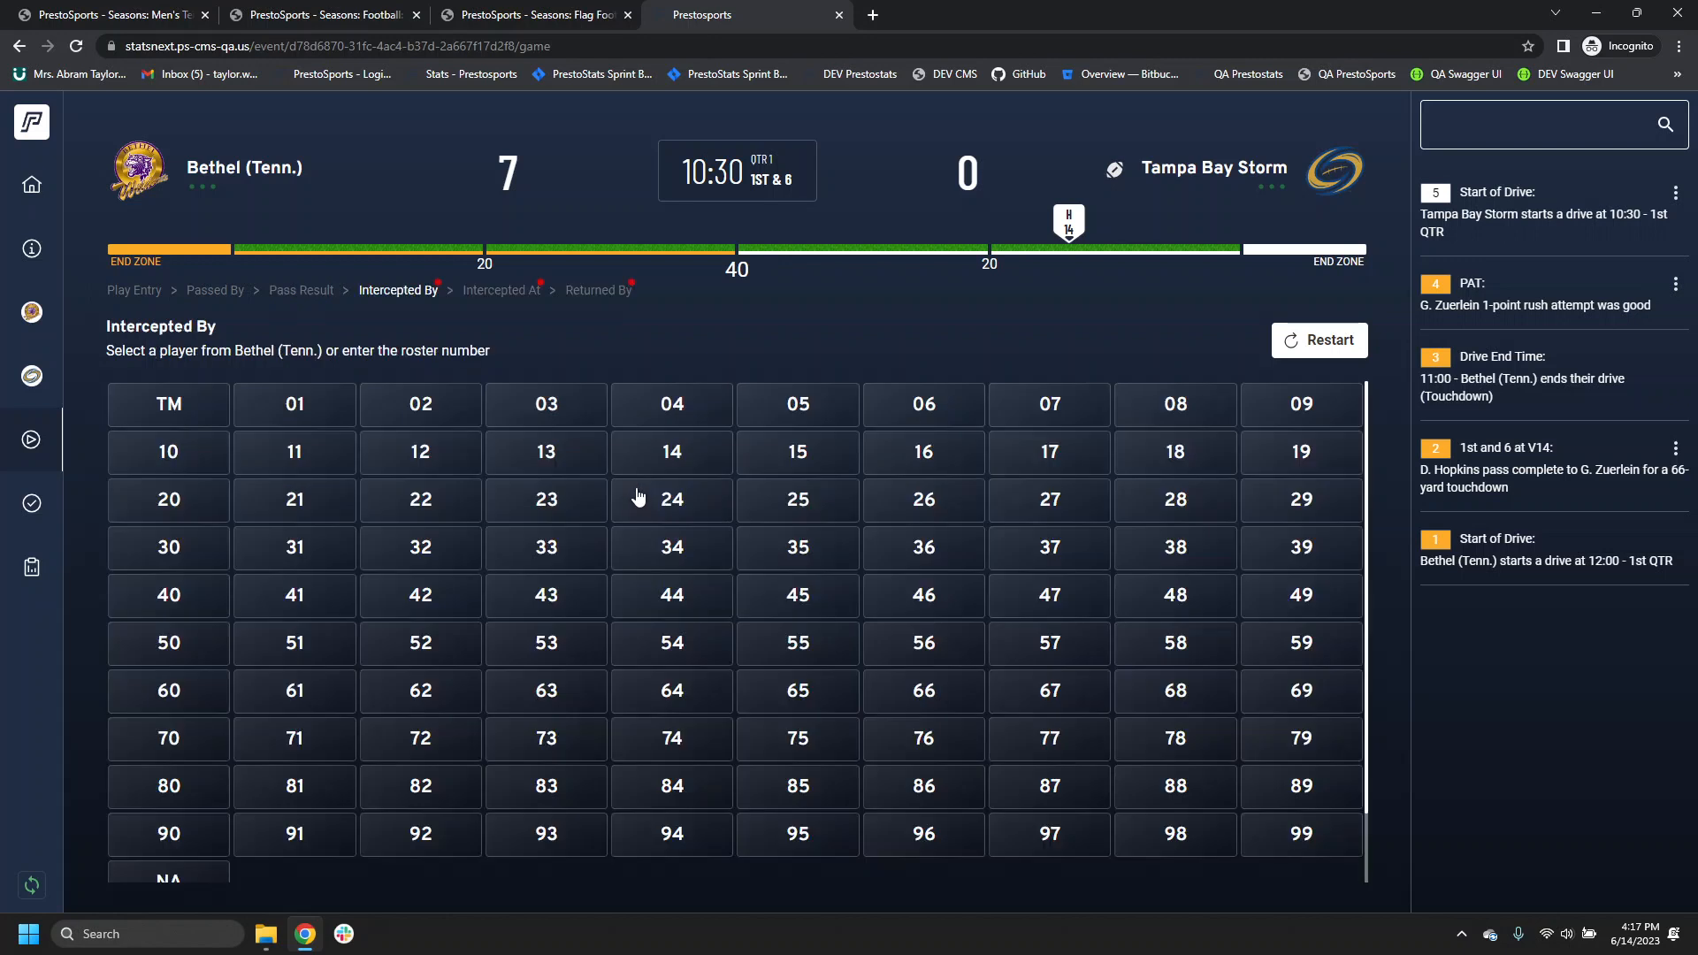
click(685, 462)
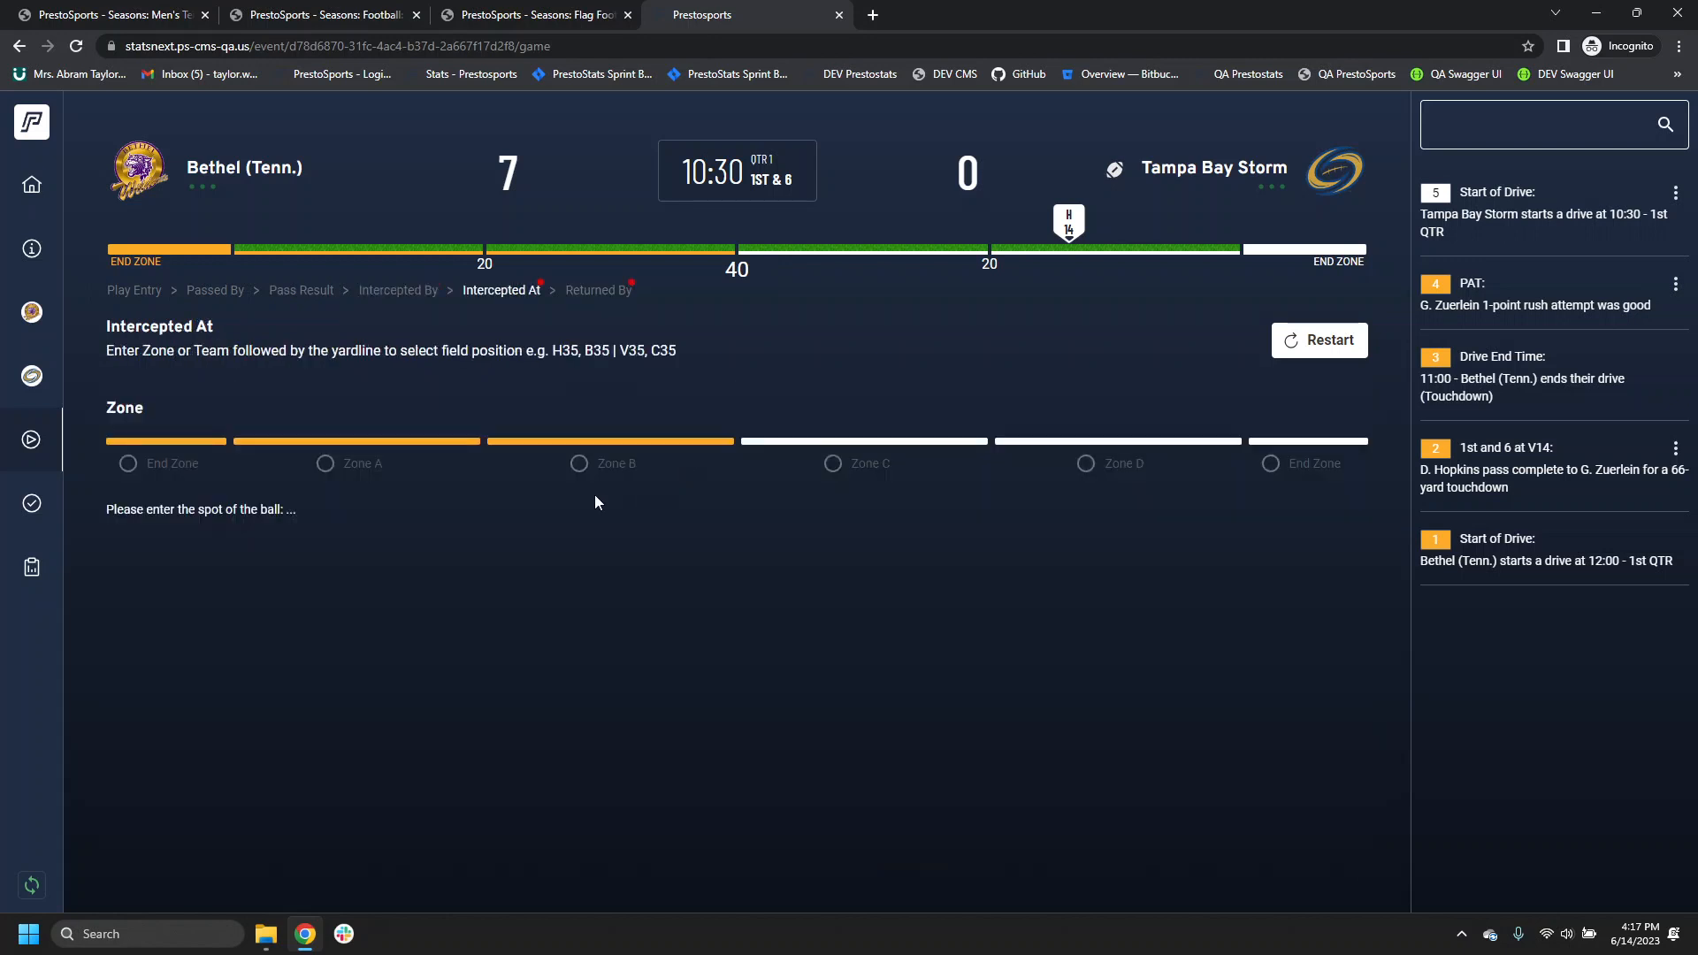
click(835, 496)
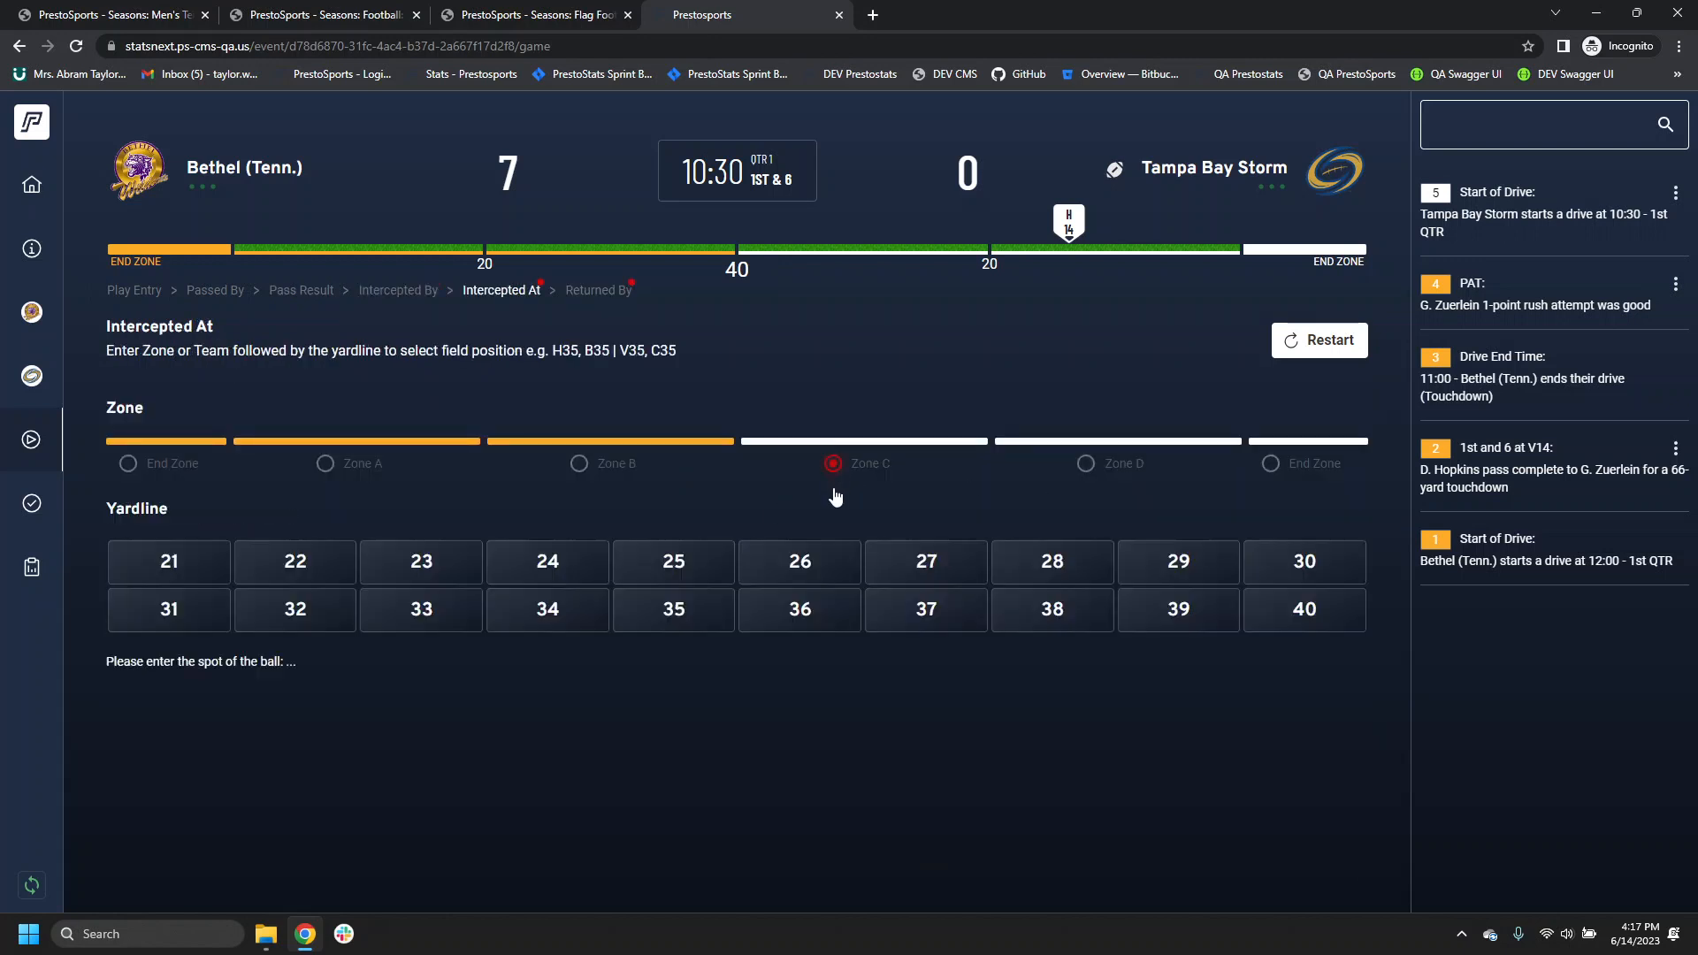
click(800, 570)
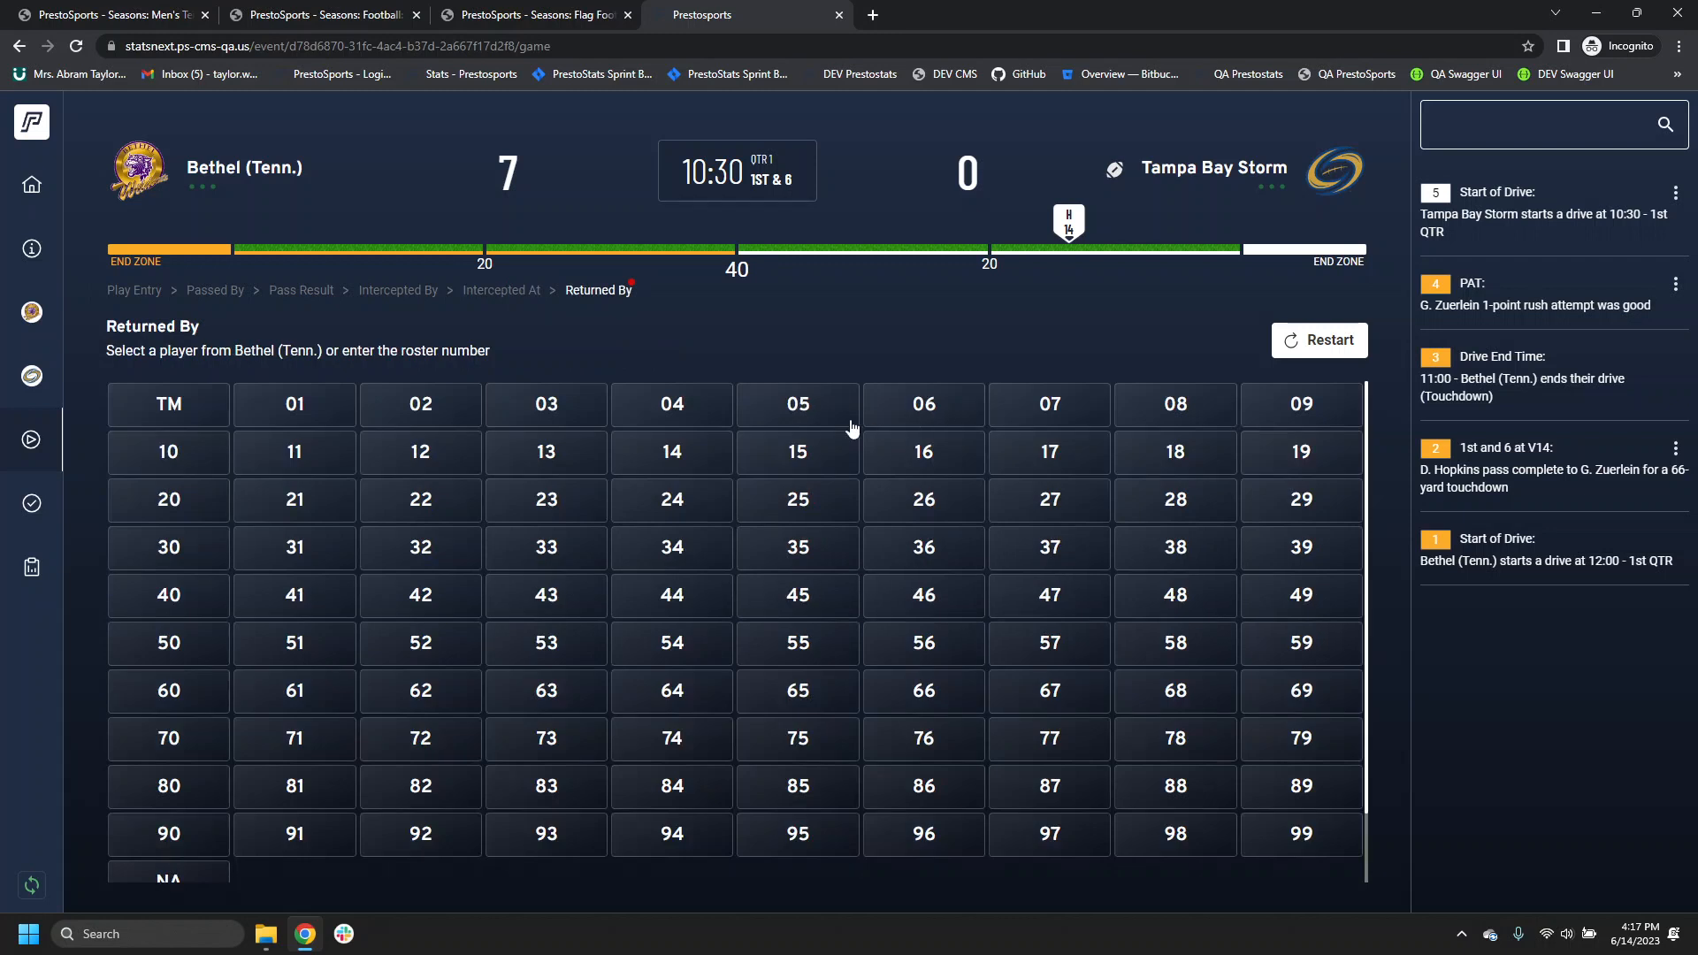
Step: Set Bethel player 07 as the interception's returner and recheck the interception spot
click(1087, 413)
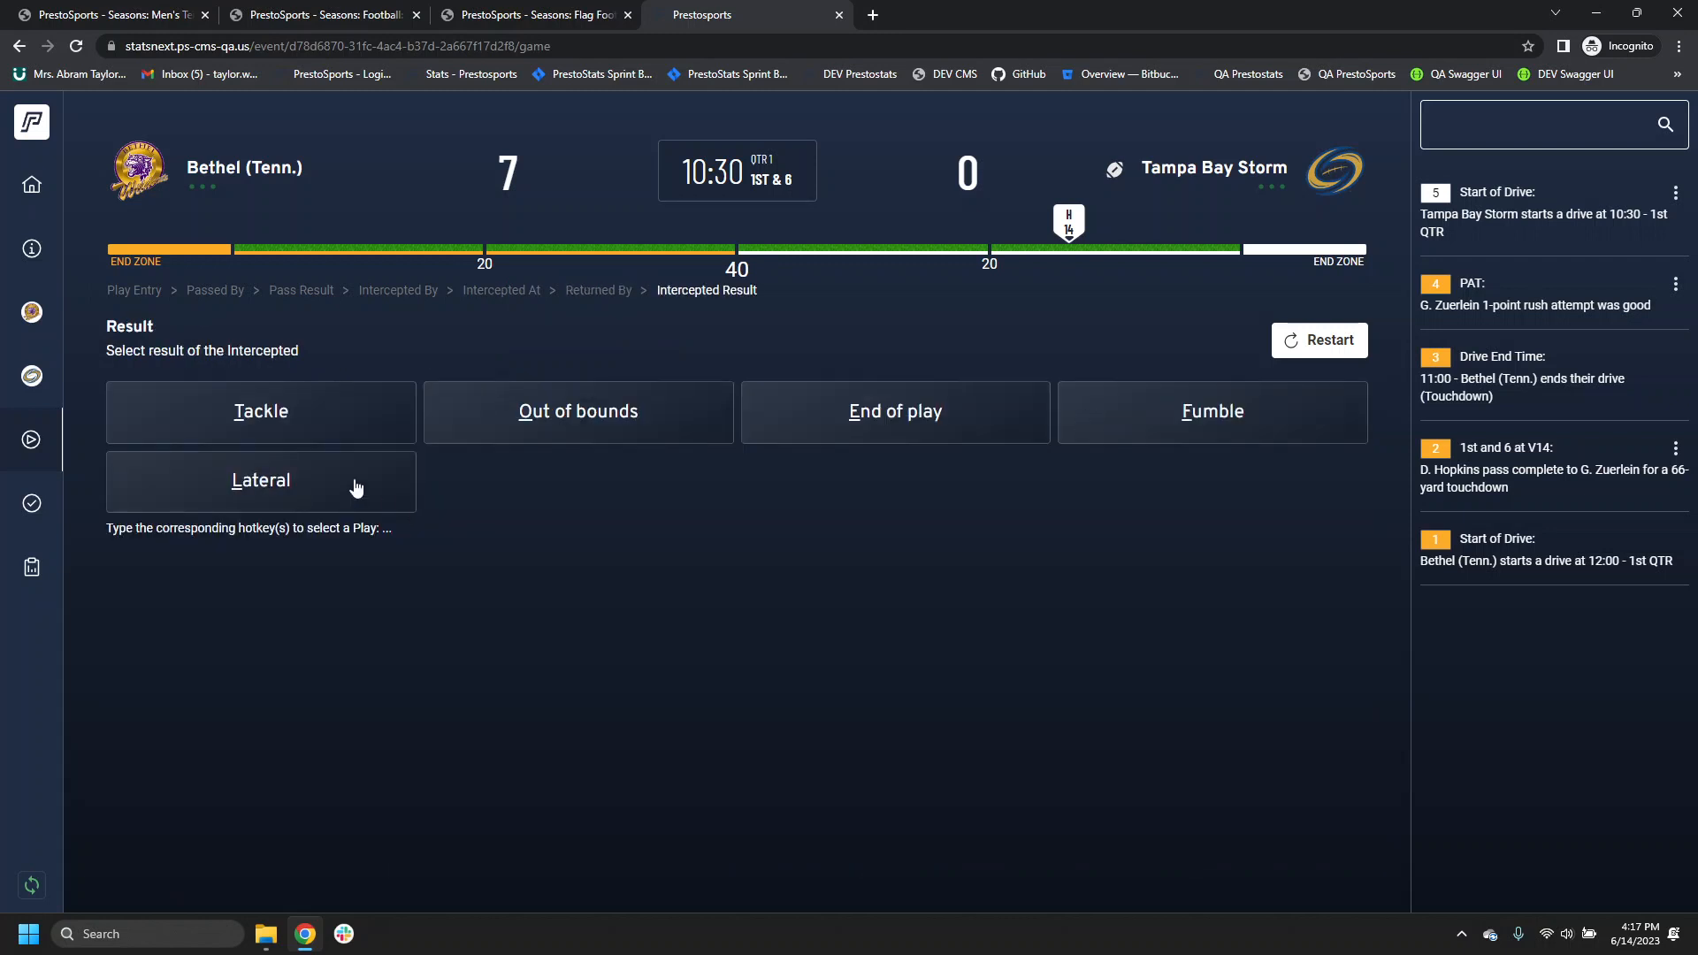
click(491, 296)
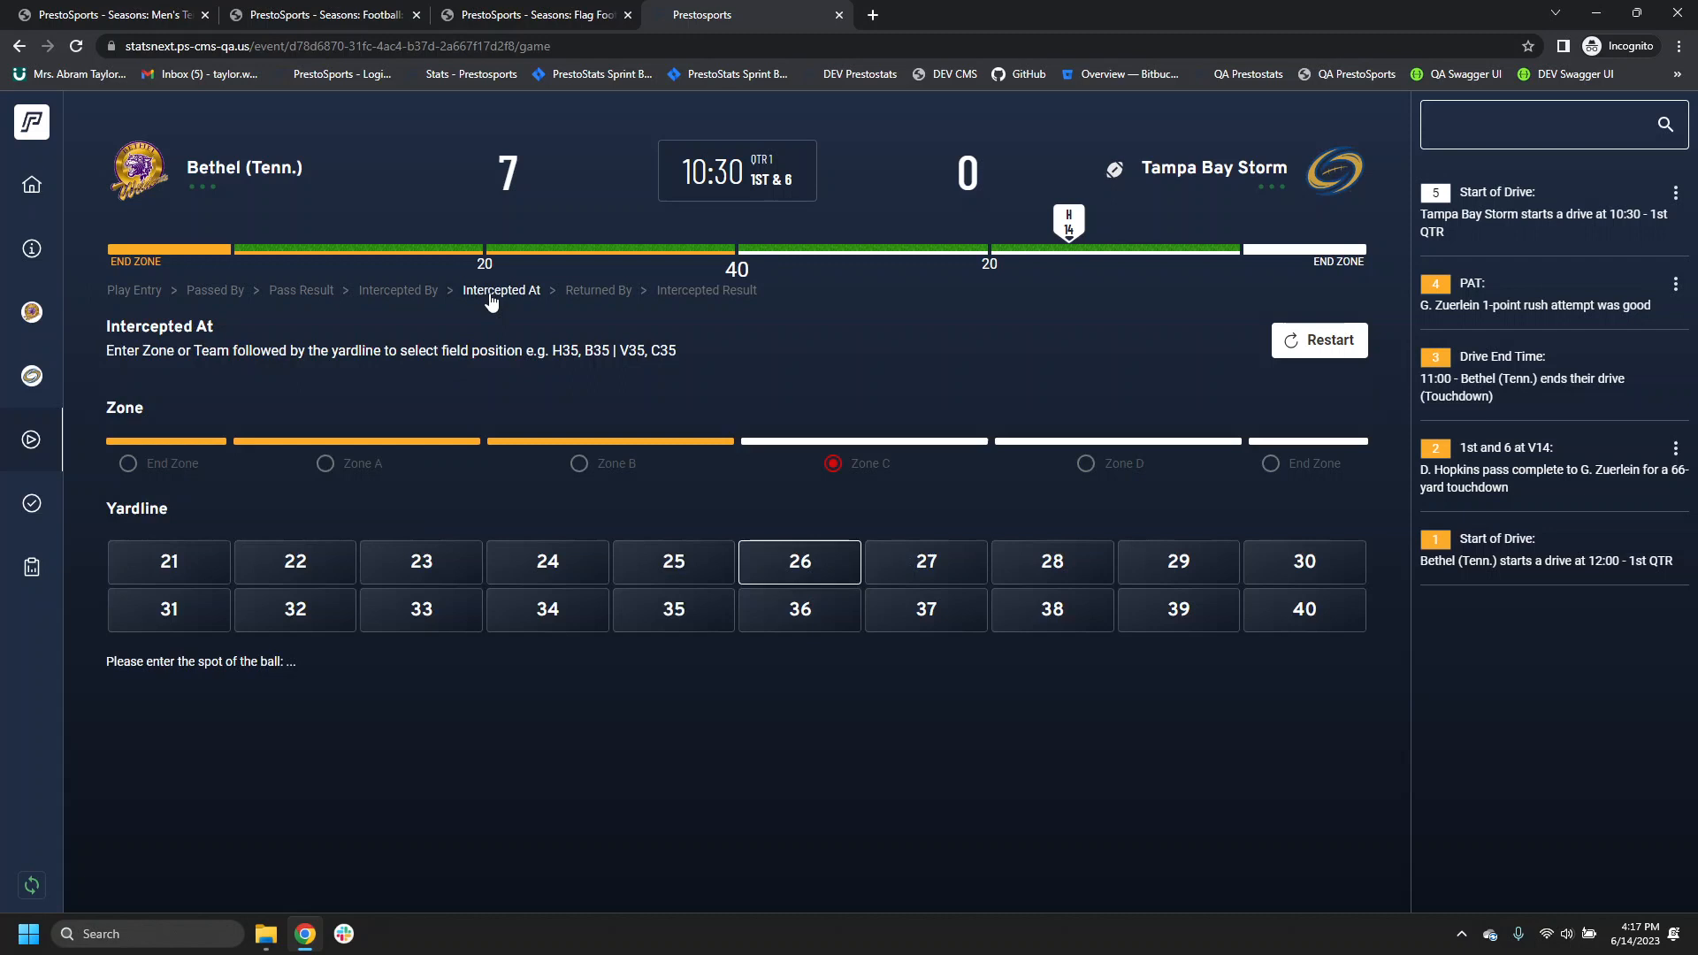
click(592, 295)
click(1090, 416)
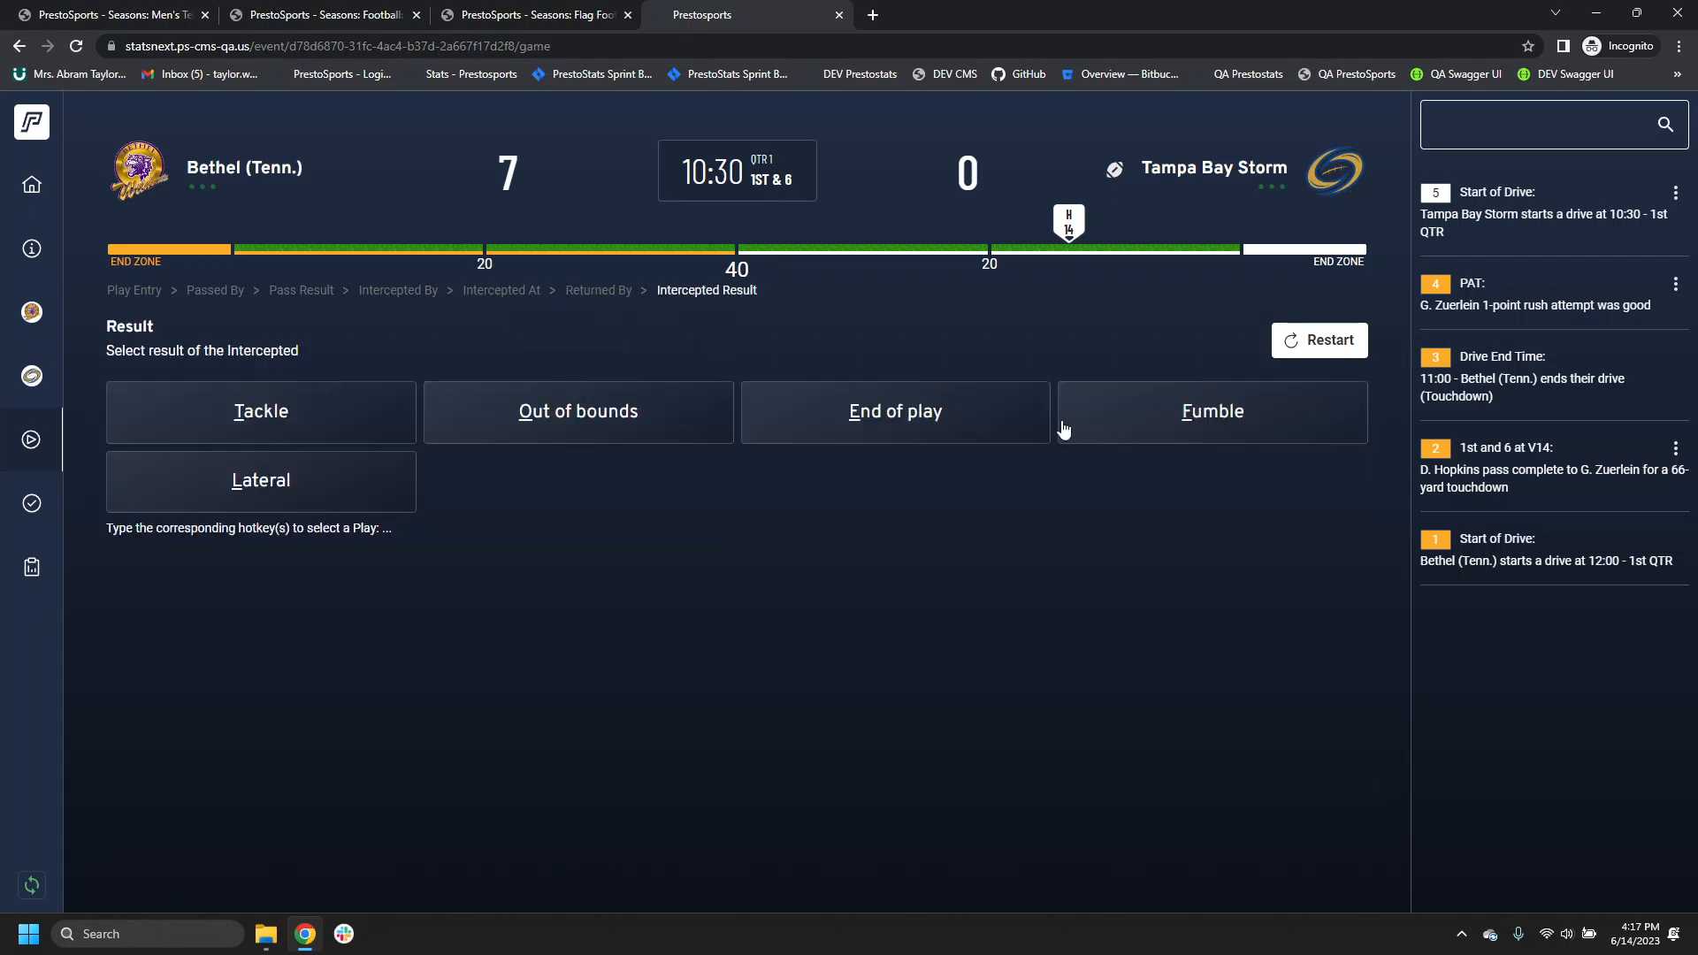
Step: Set Bethel player 14 as the interception's returner, end the play as a touchdown return and save it
click(419, 292)
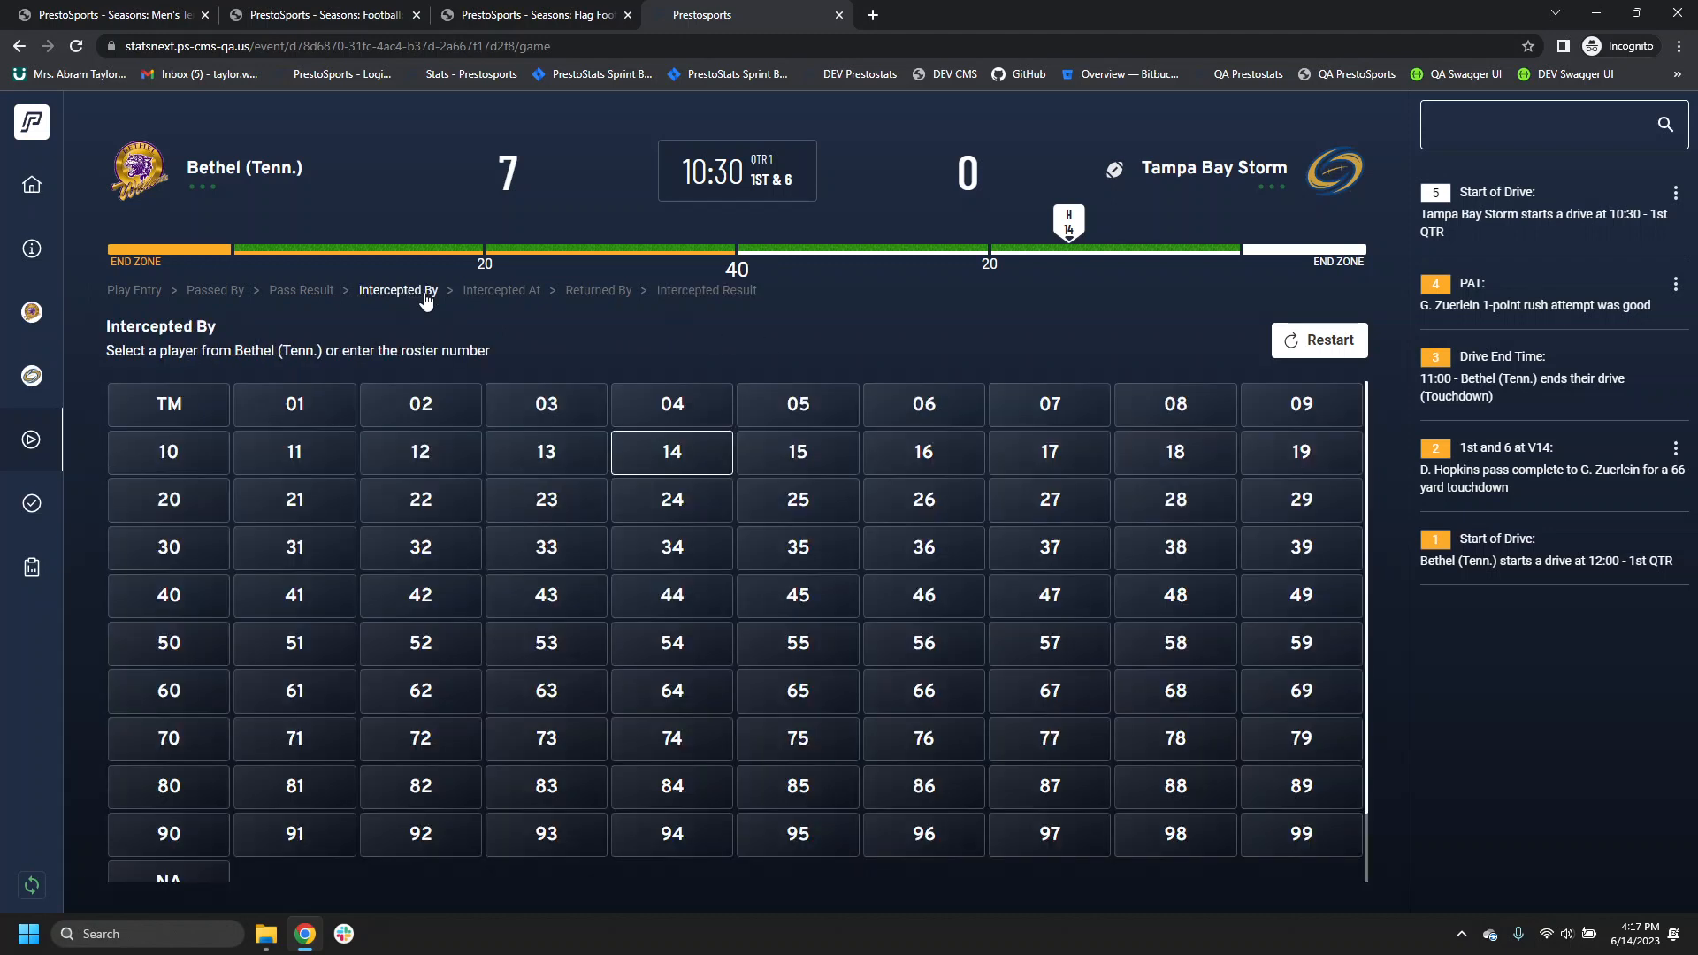
click(597, 296)
click(705, 463)
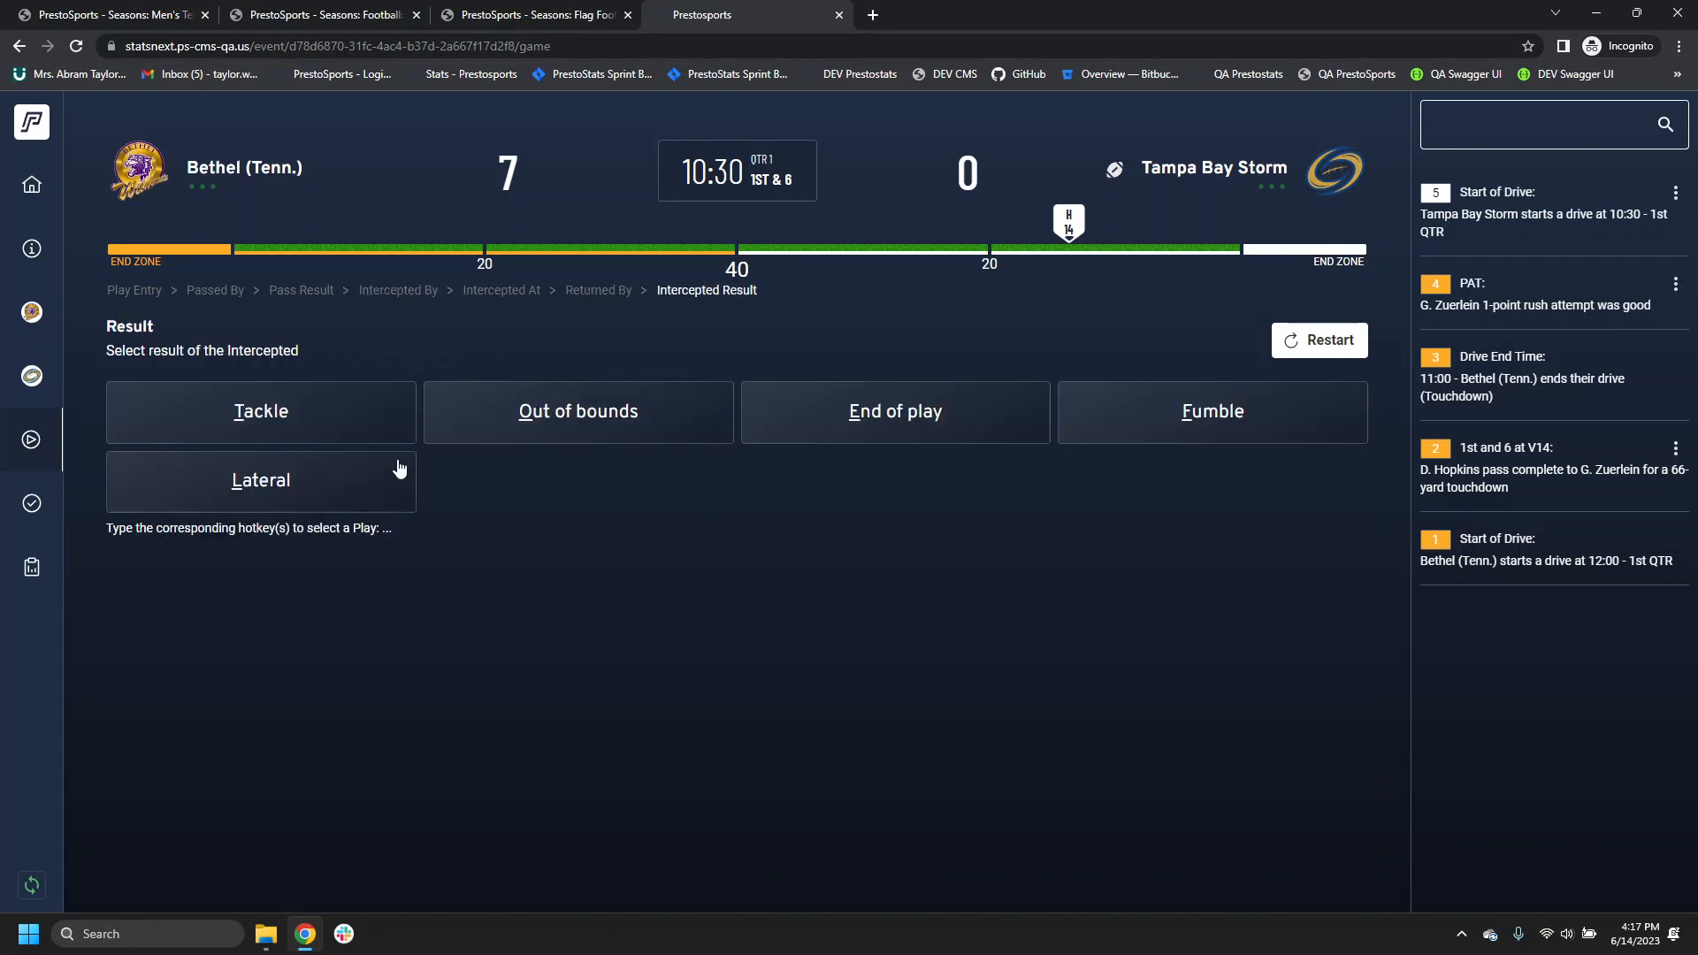
click(935, 425)
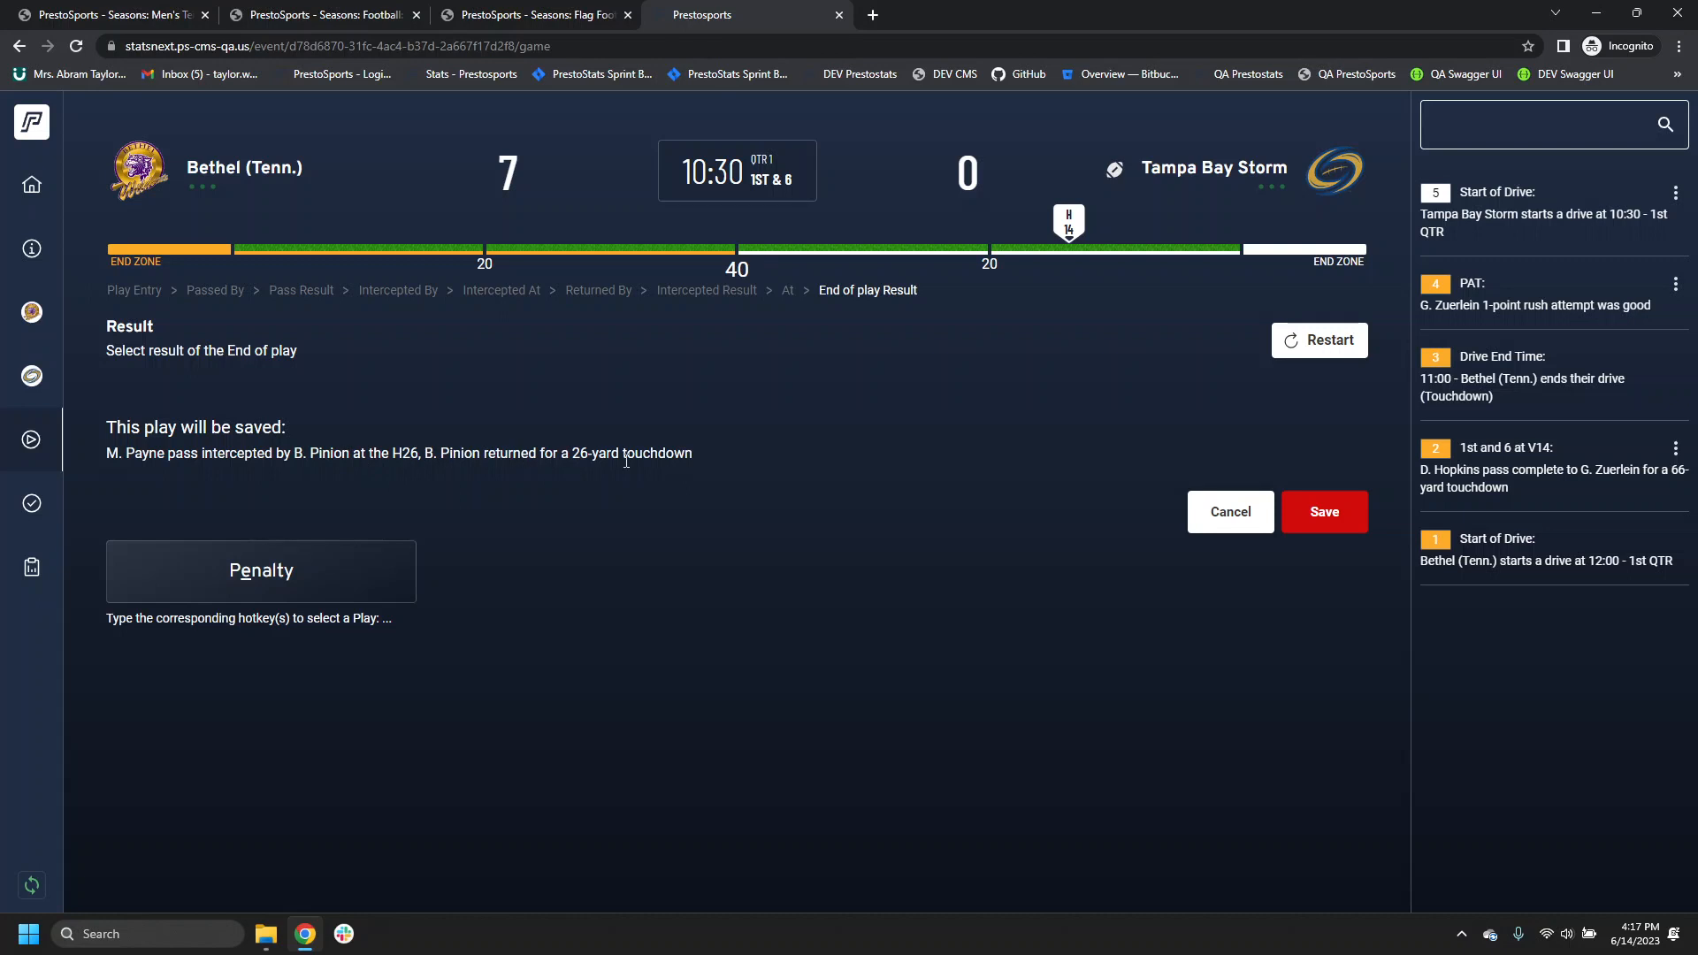
click(1329, 531)
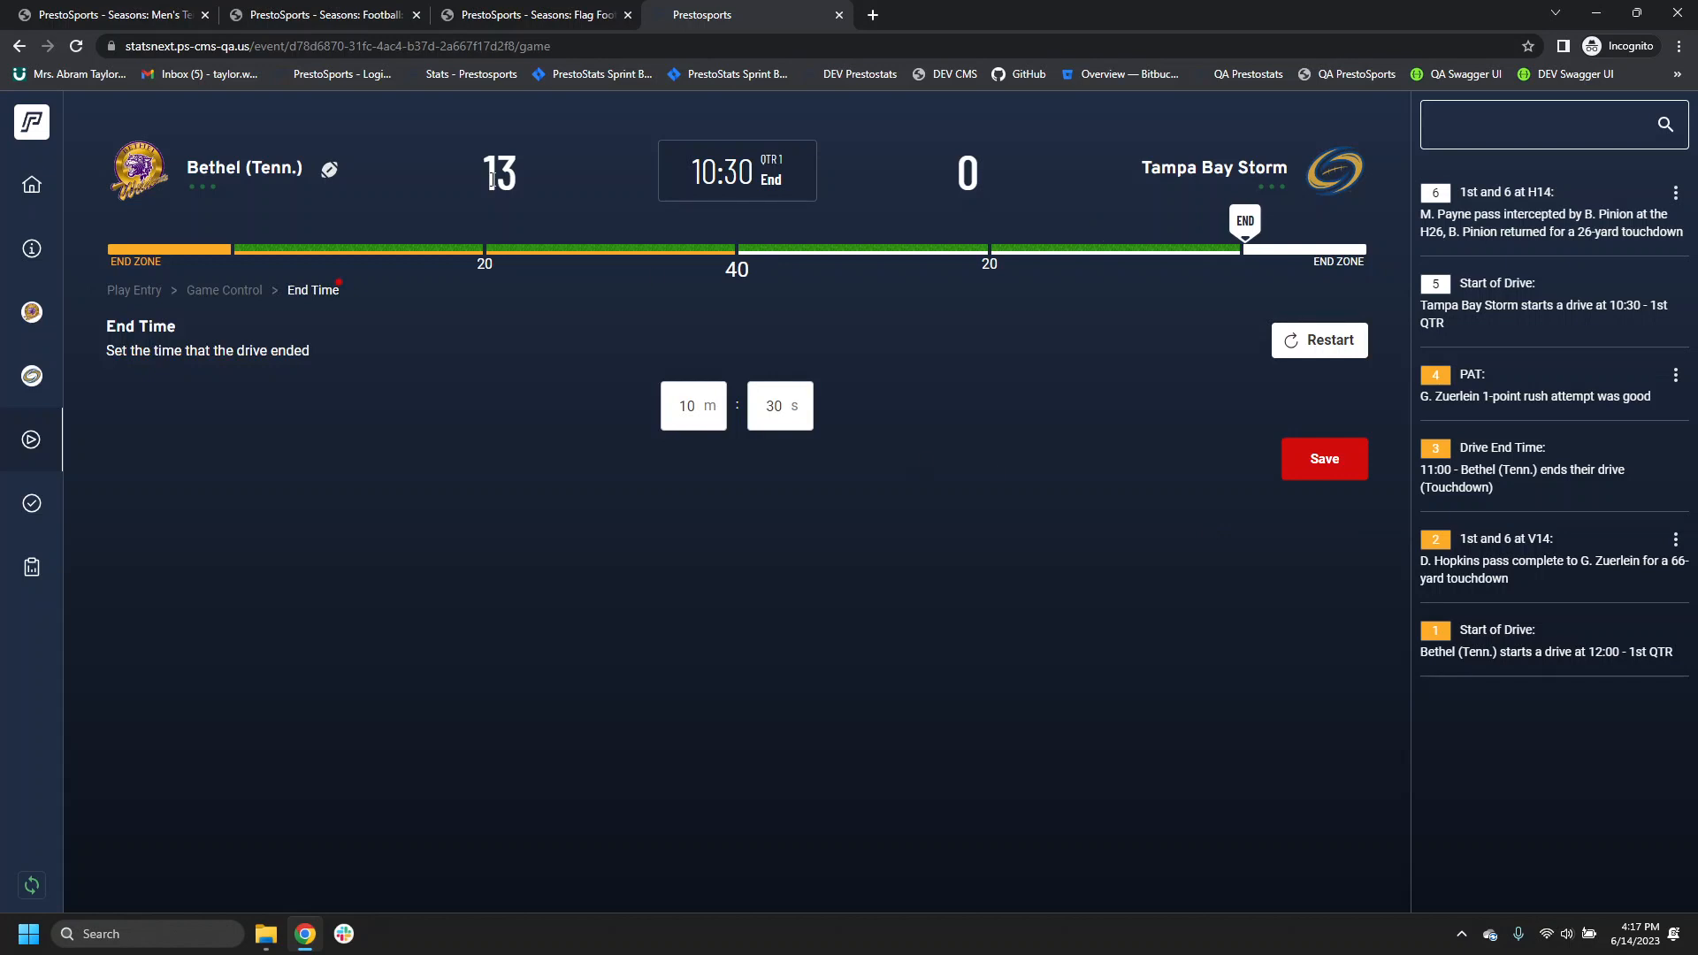
Step: Set the end time of Tampa Bay Storm's drive to 00:00 and save it
click(692, 425)
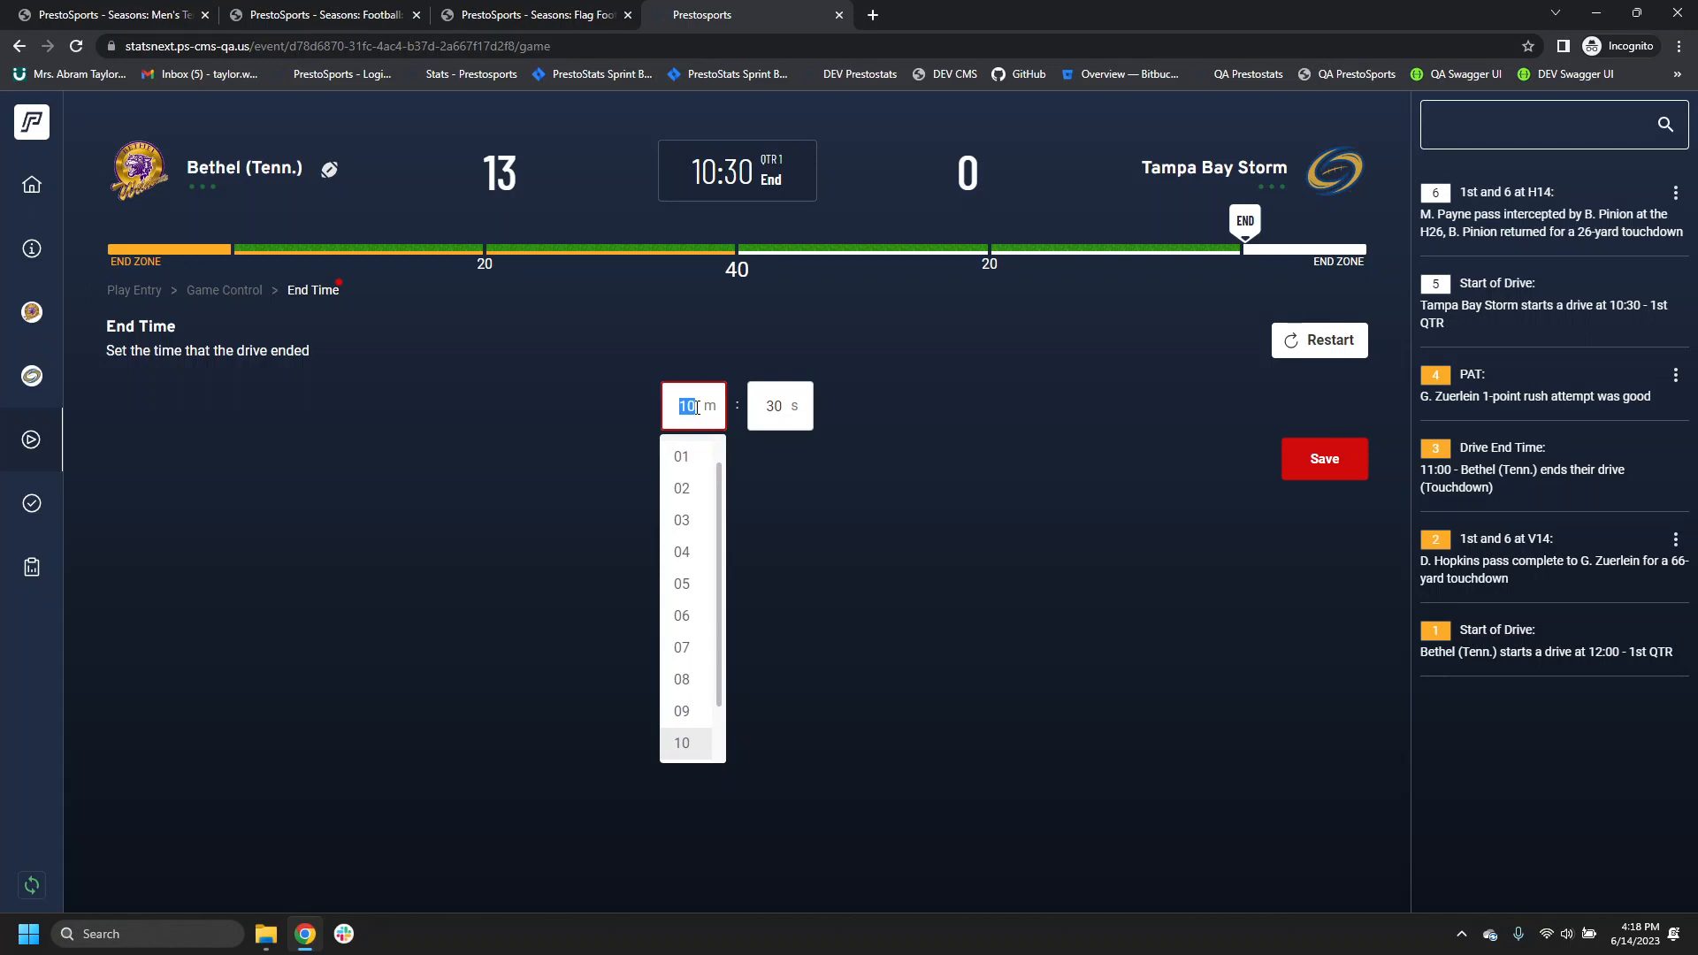
text(0)
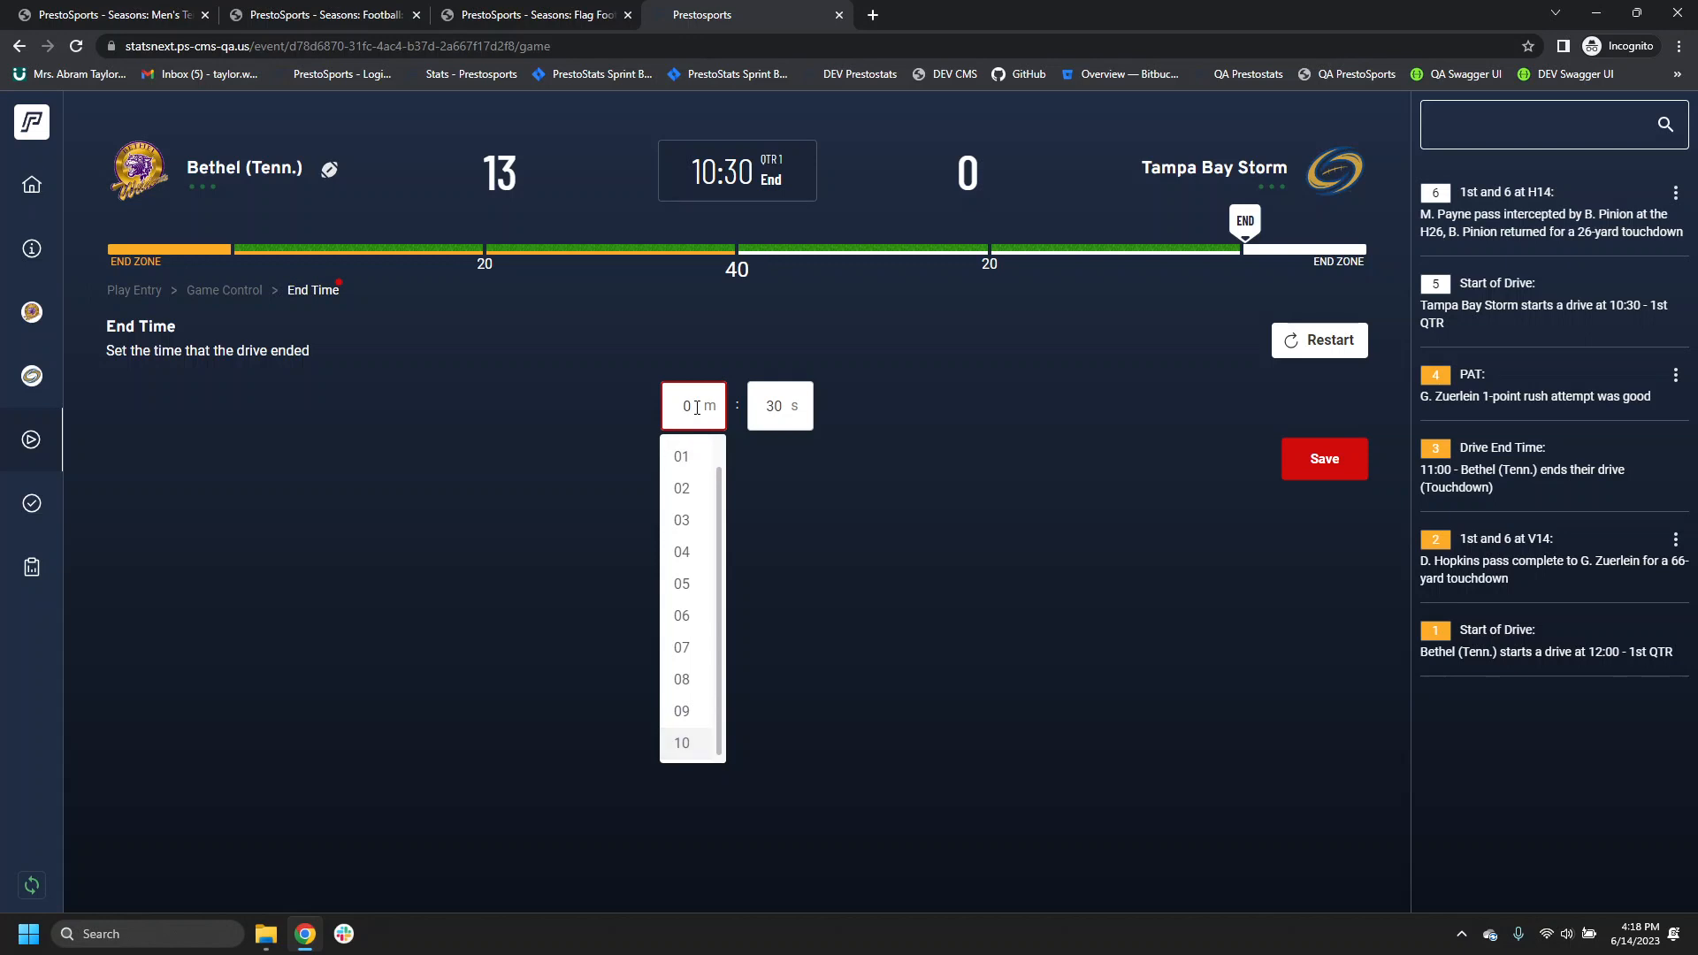
click(784, 418)
text(0)
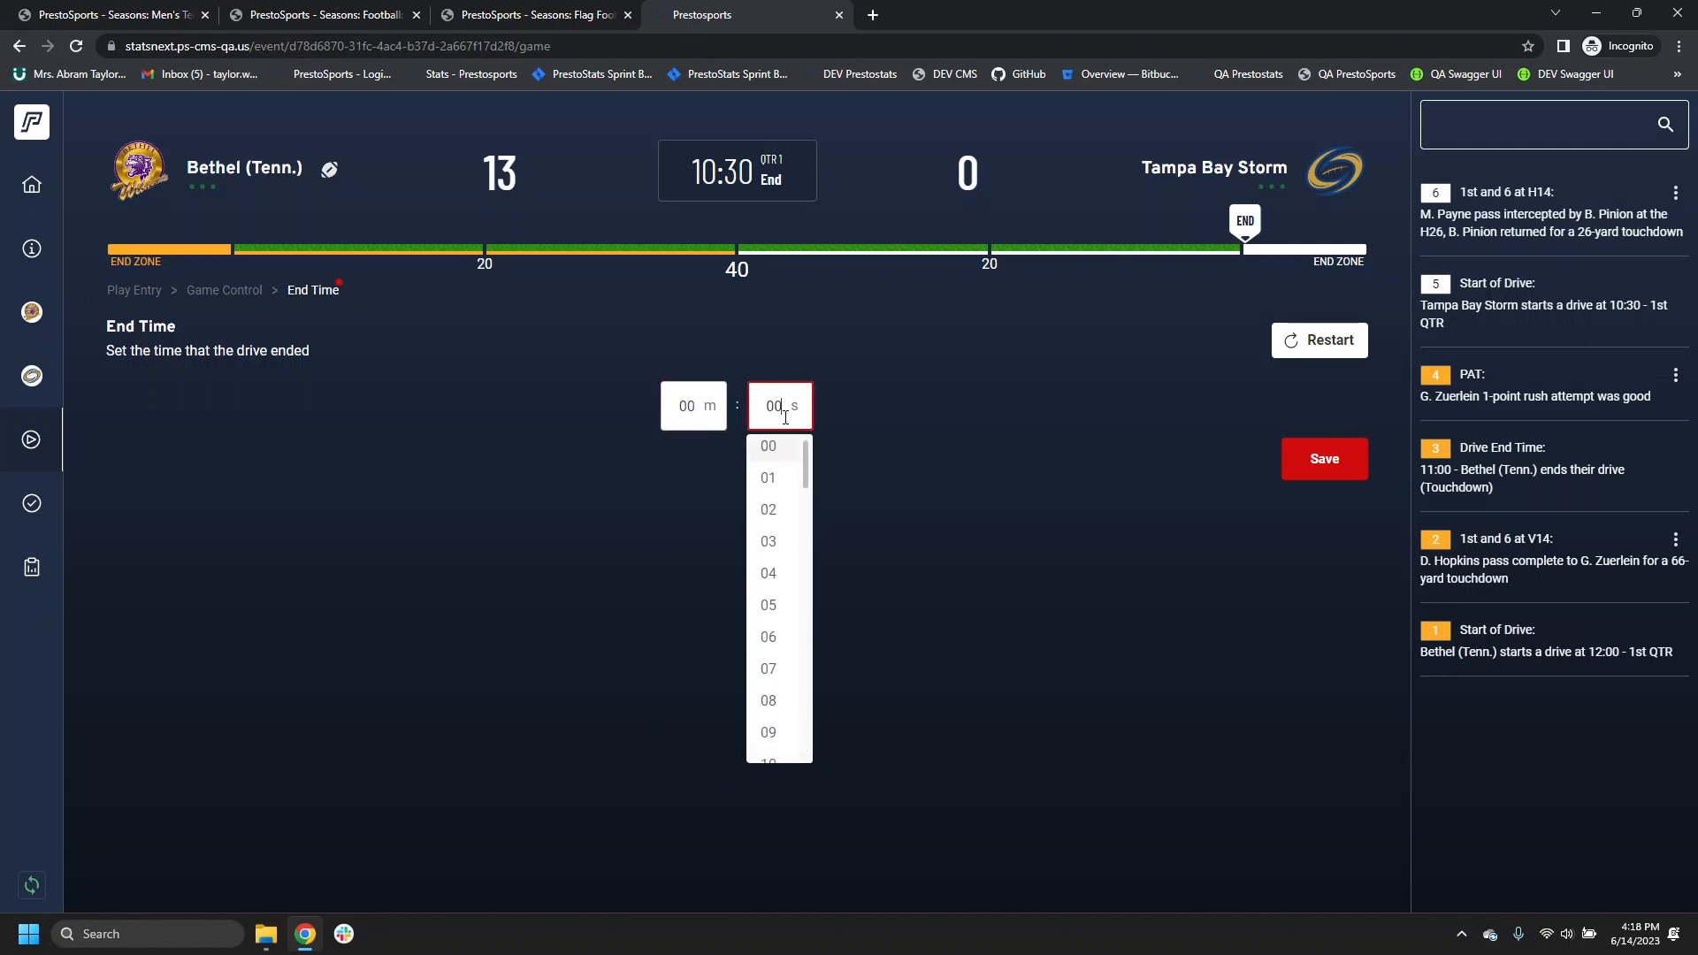
click(1326, 458)
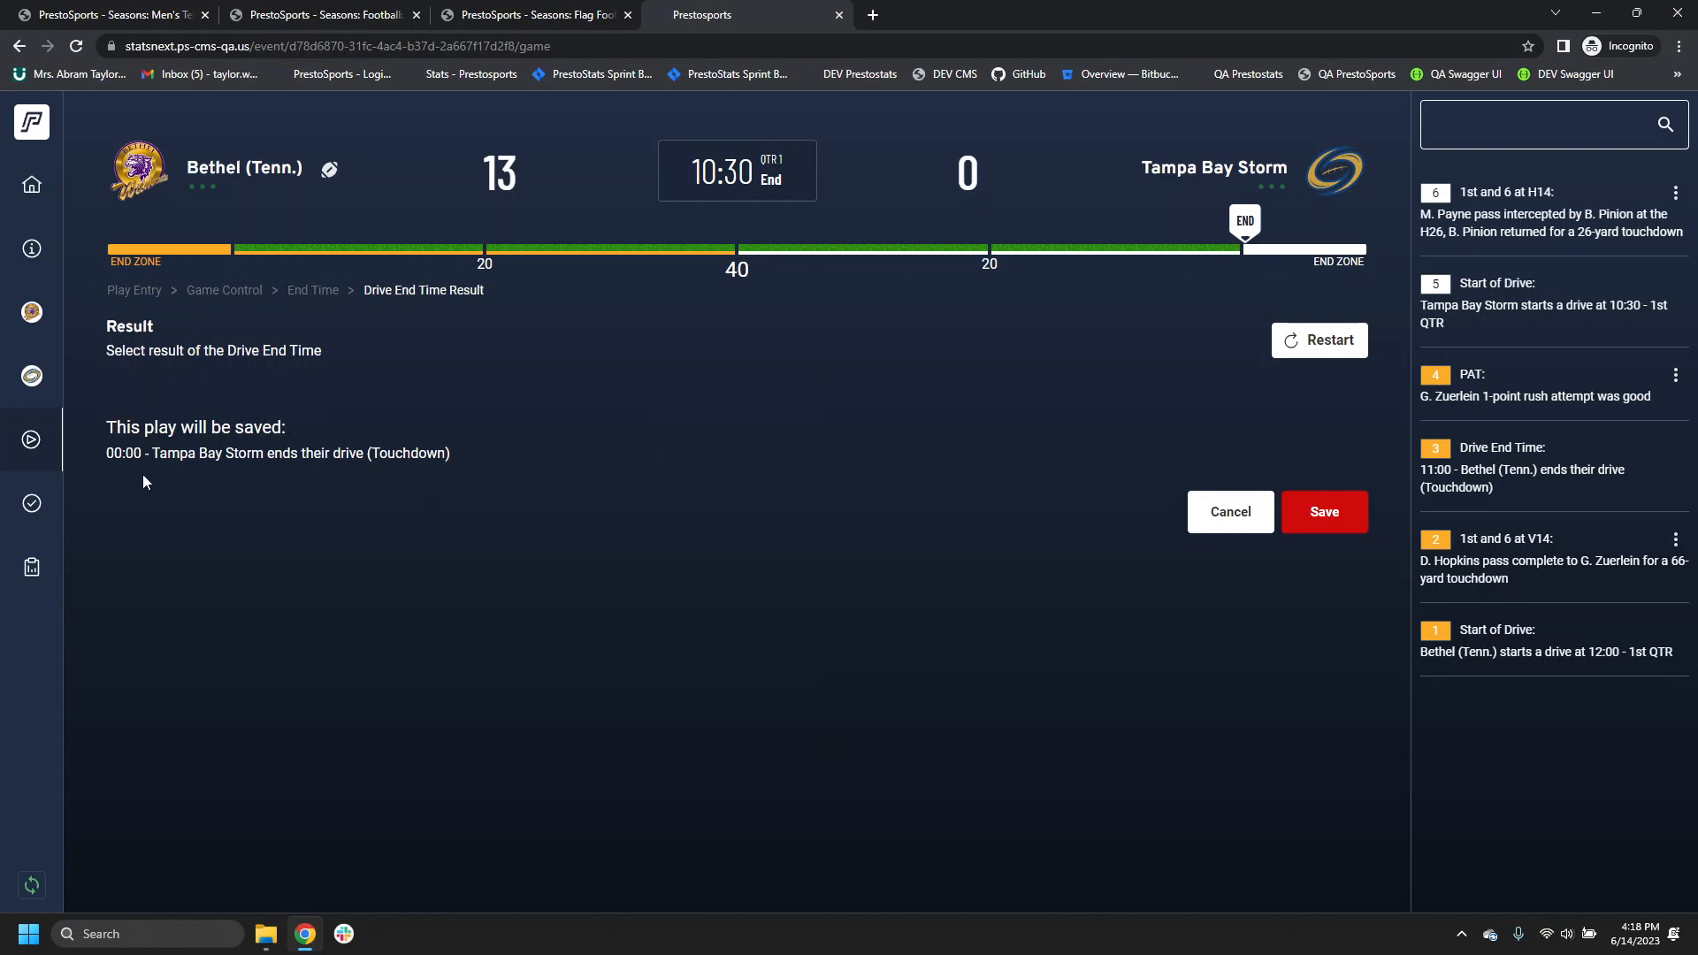
click(1291, 509)
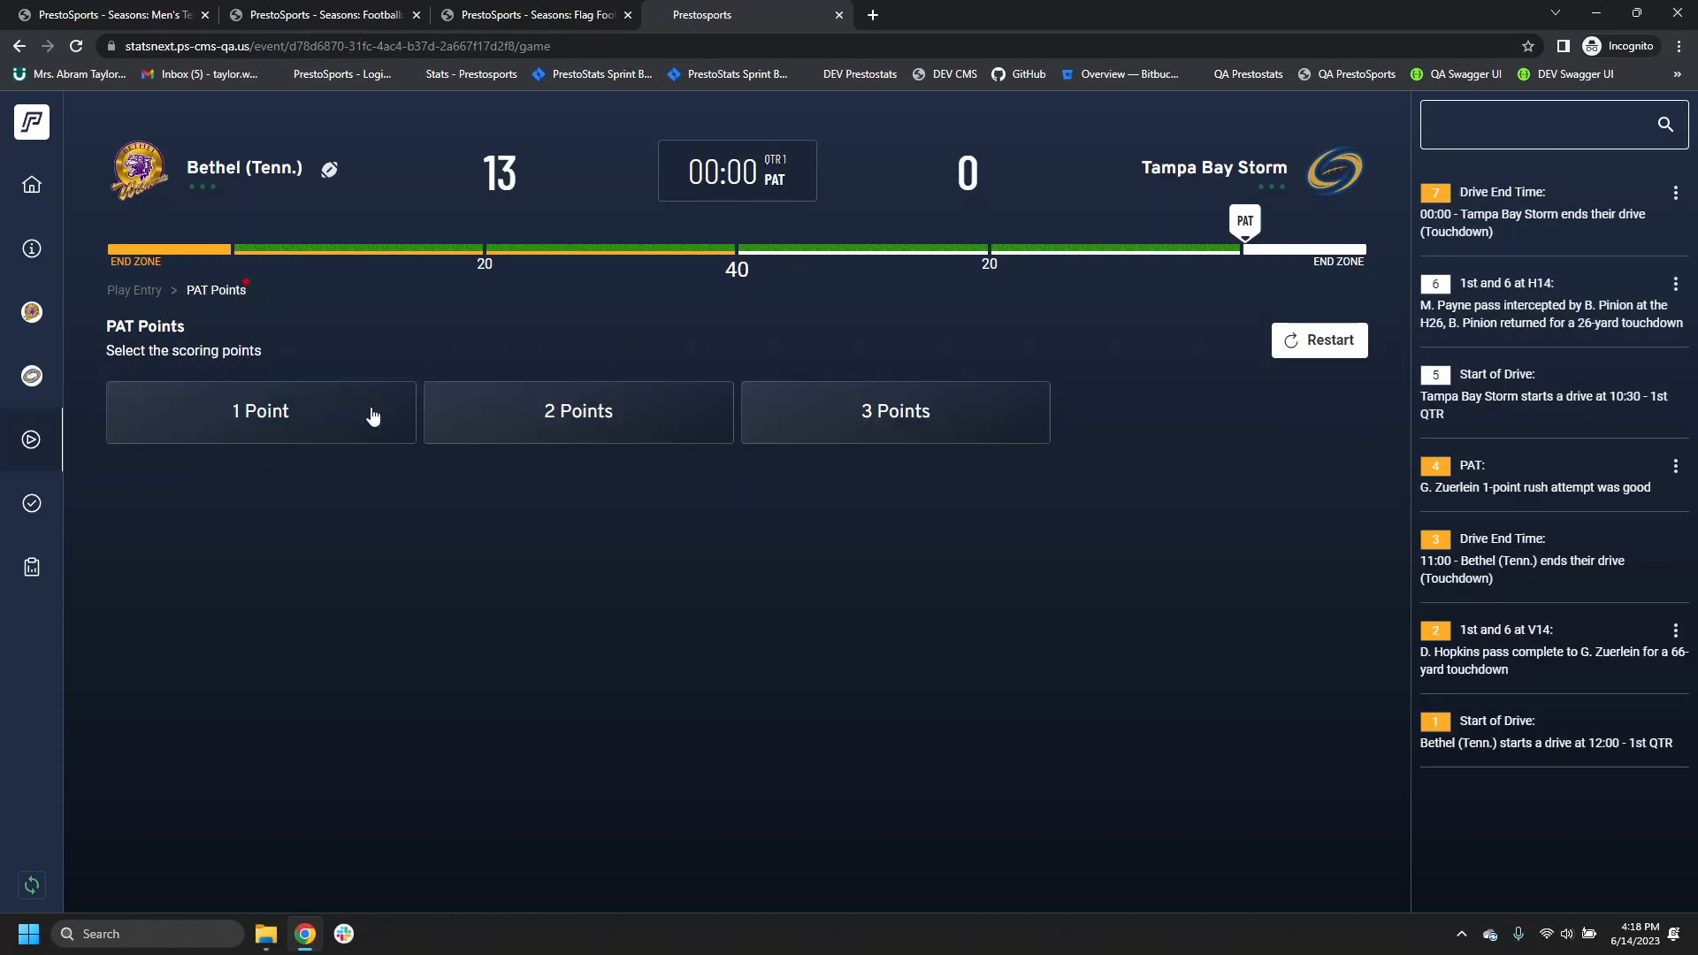
click(373, 413)
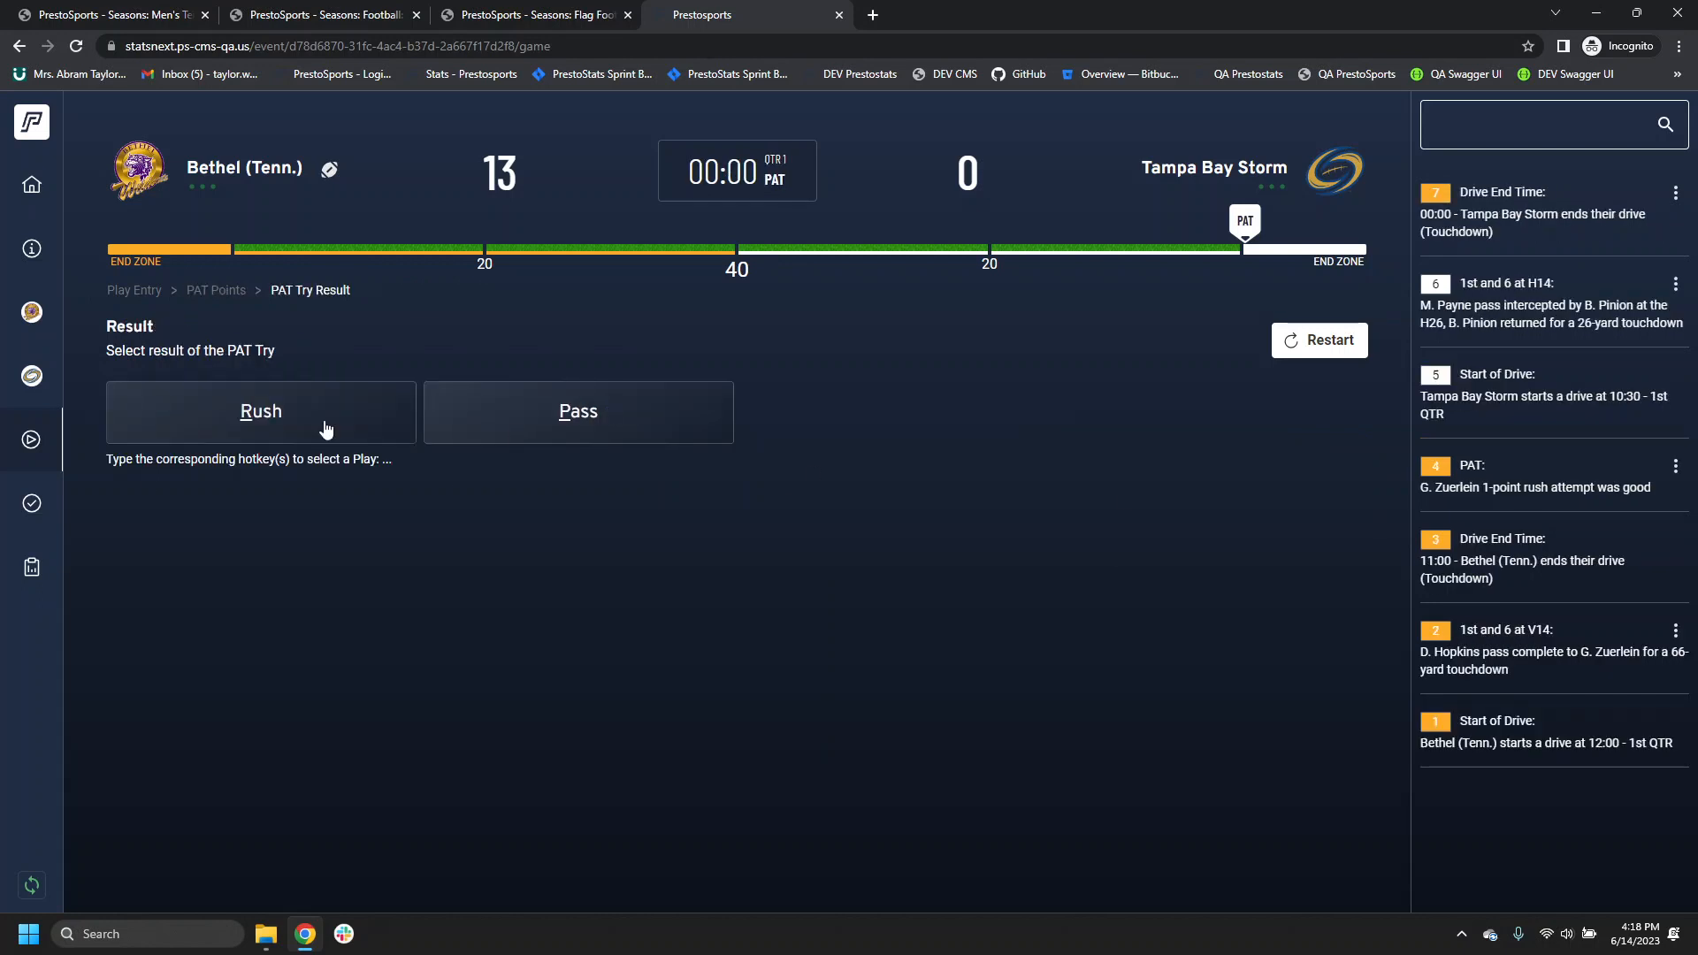
key(r)
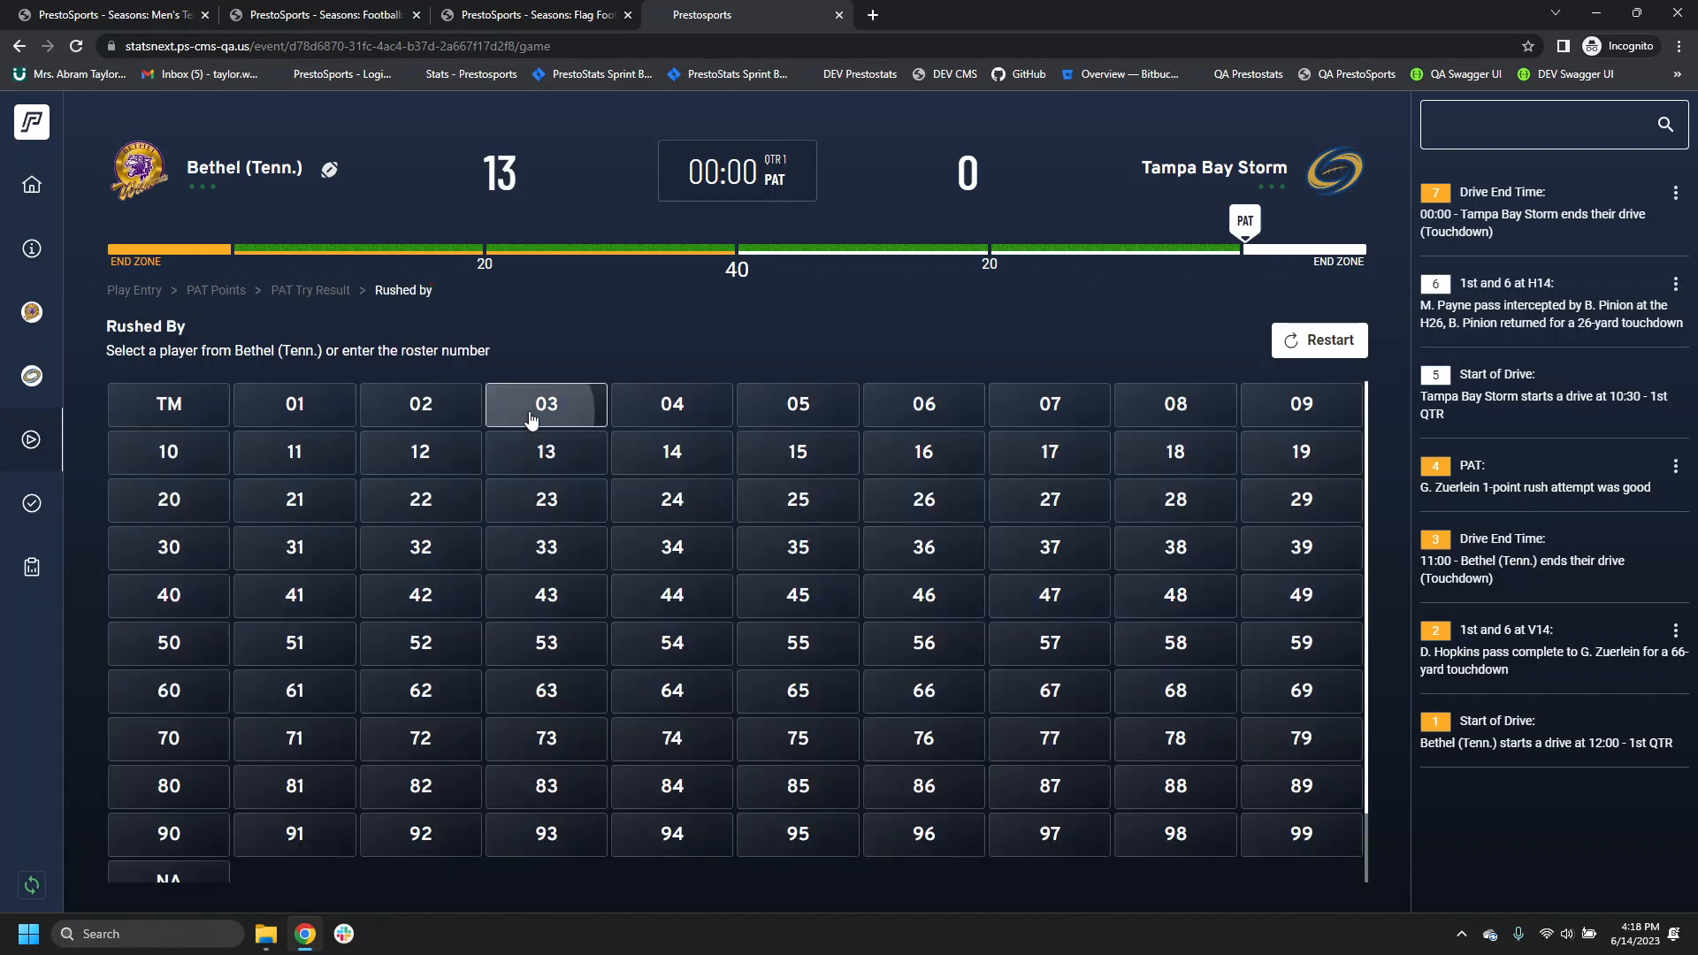
click(530, 417)
click(267, 399)
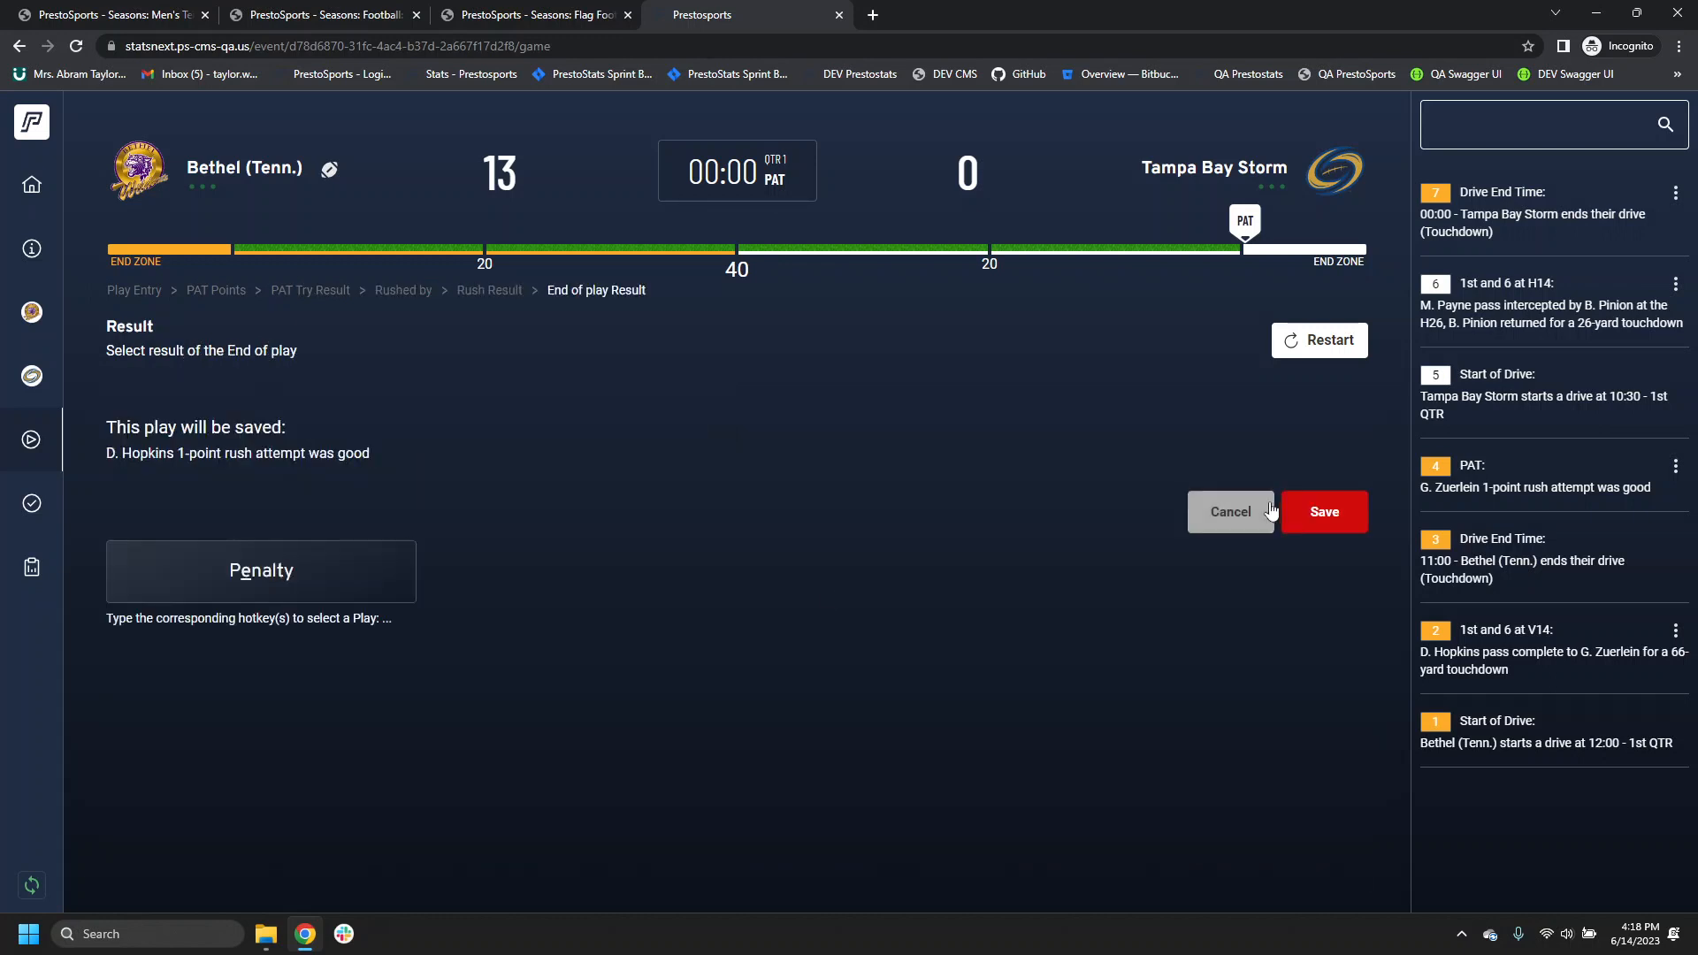
click(1300, 515)
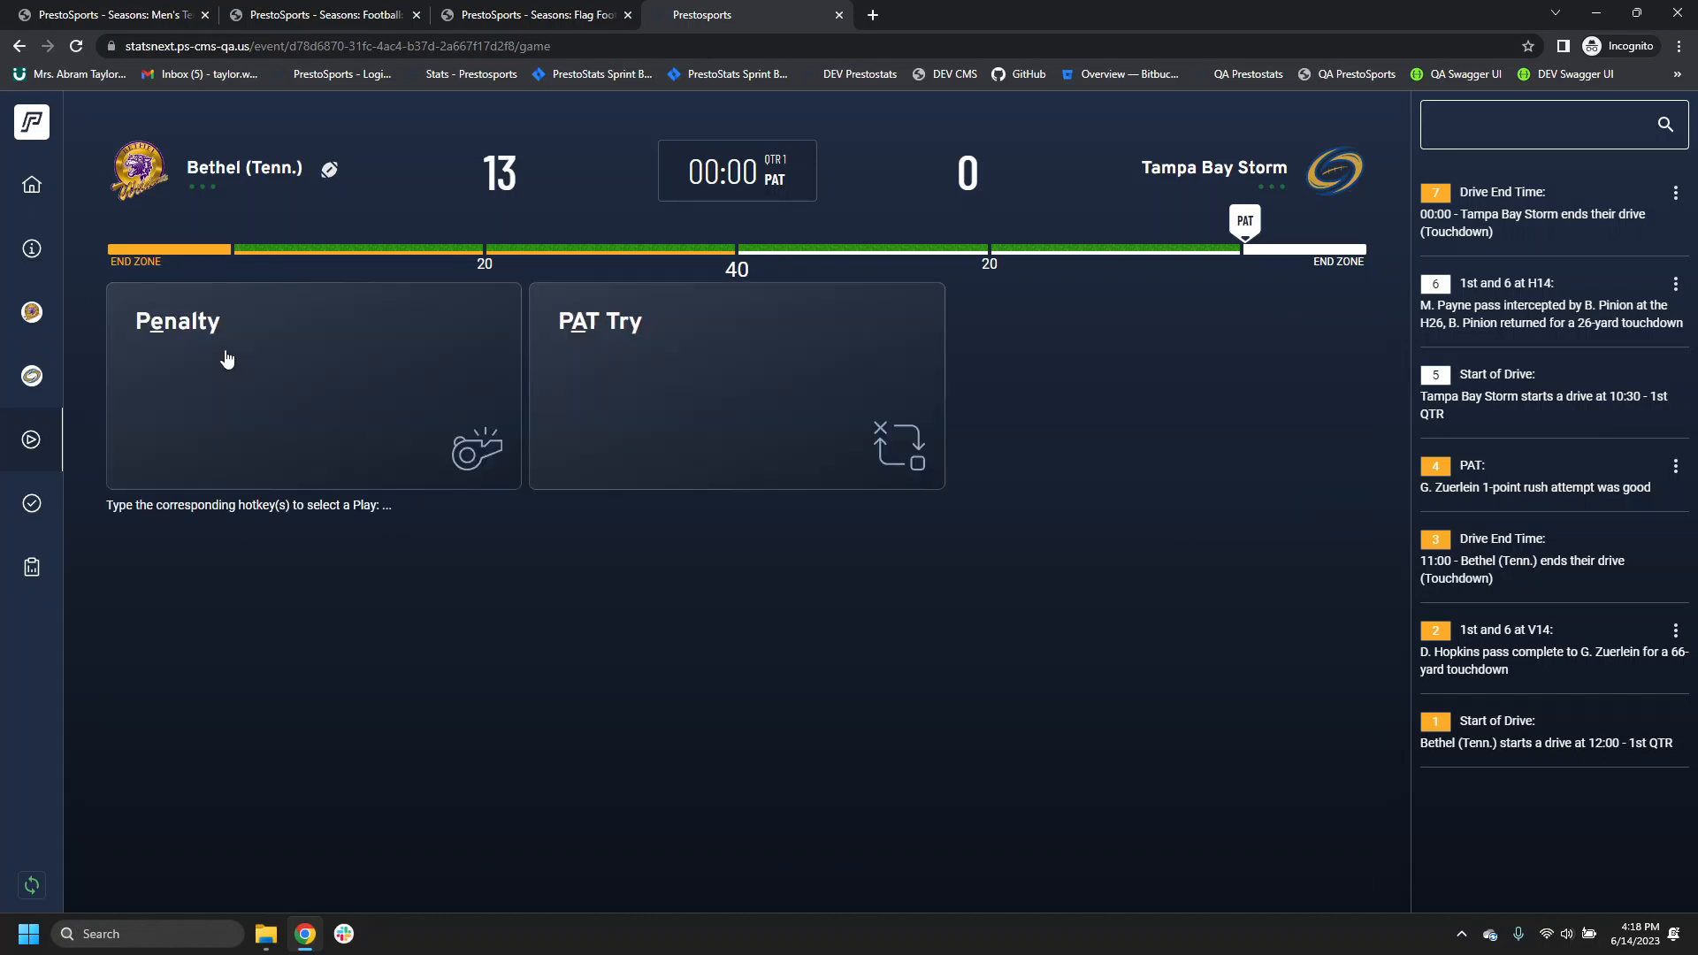
Step: Record a failed 1-point PAT pass from Bethel player 04 to player 05 and save the play
click(681, 400)
click(352, 417)
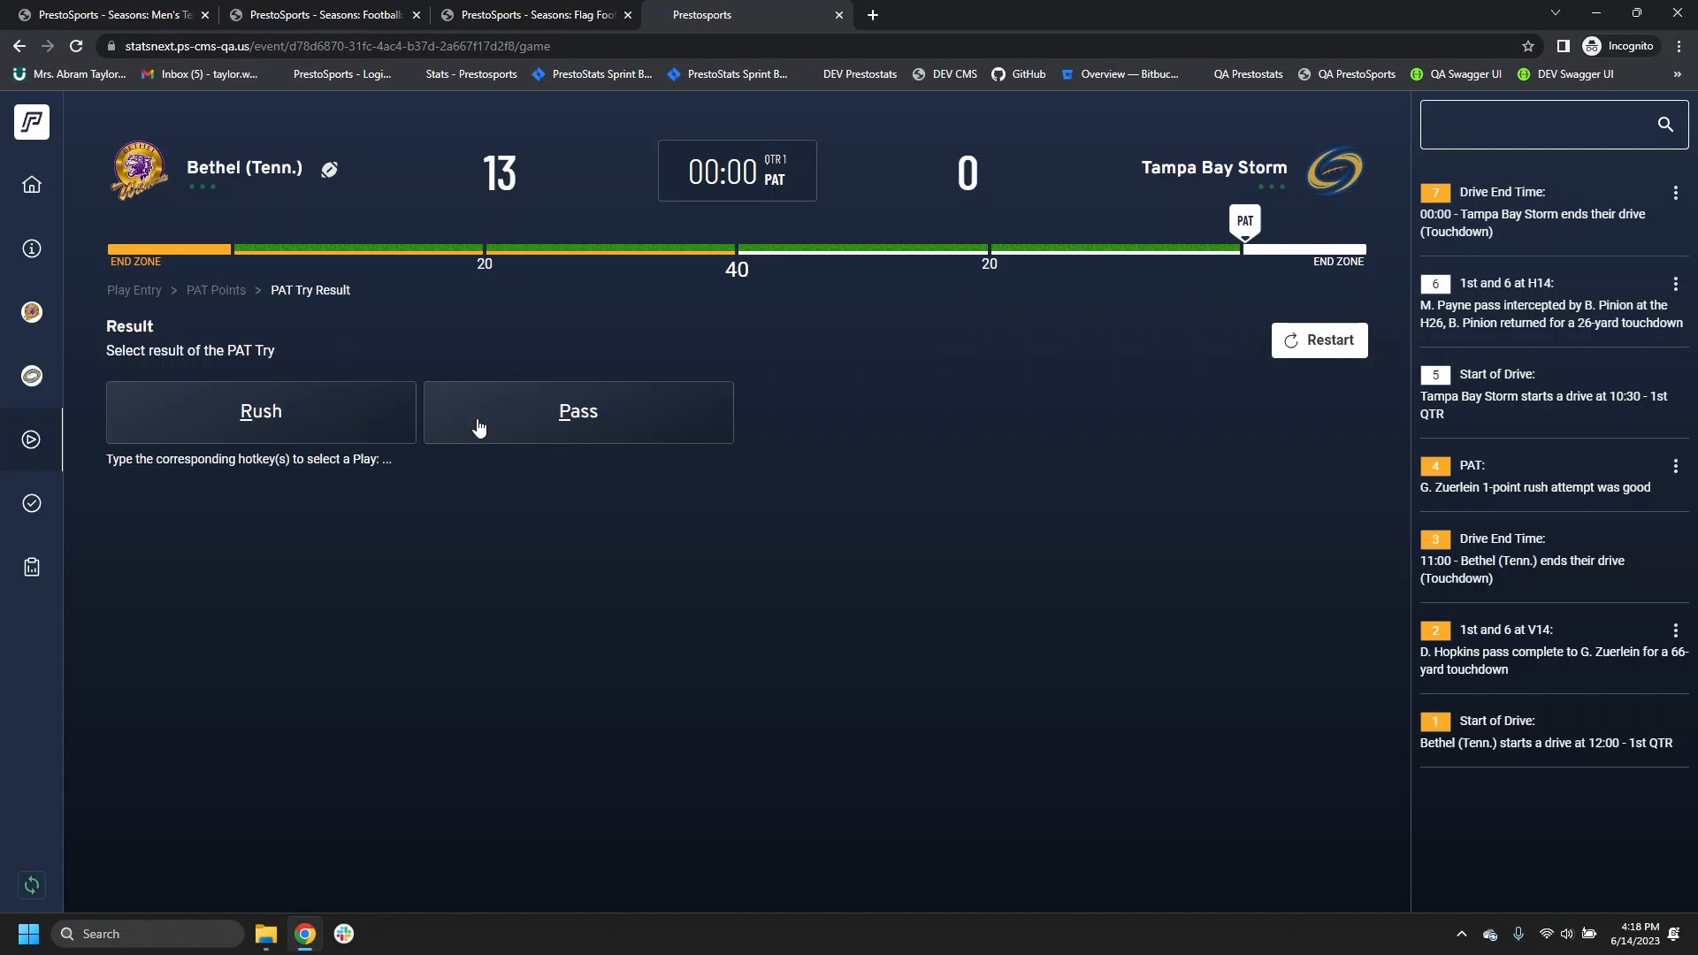
click(550, 428)
click(685, 411)
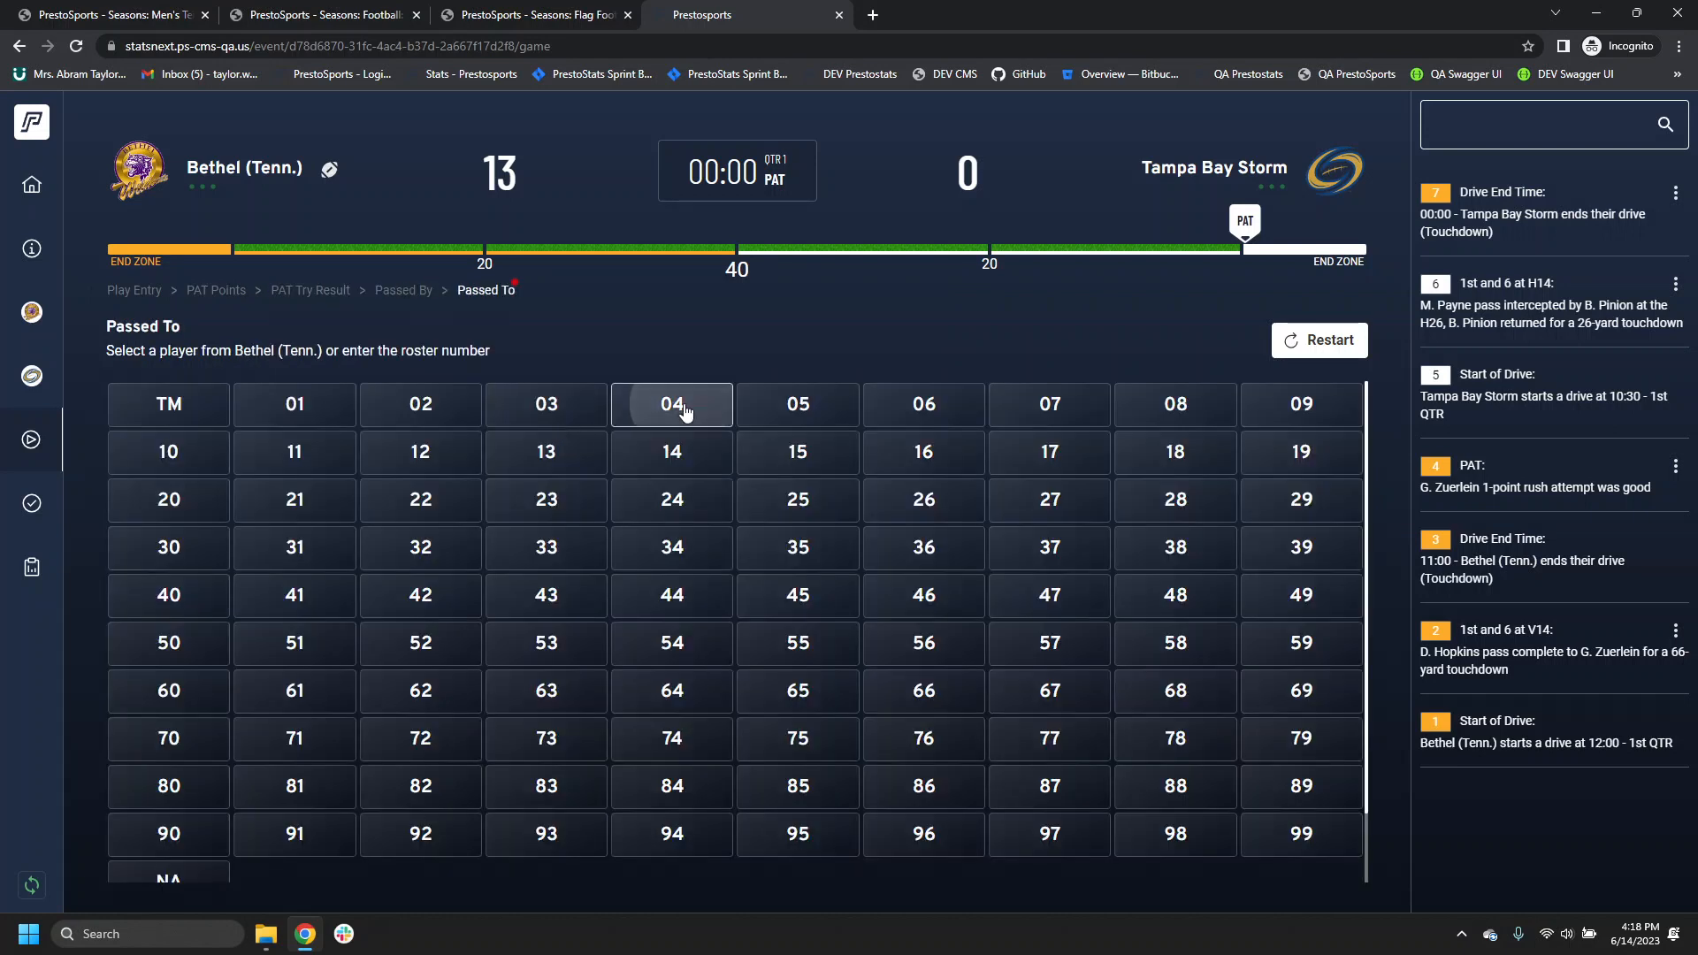
click(801, 408)
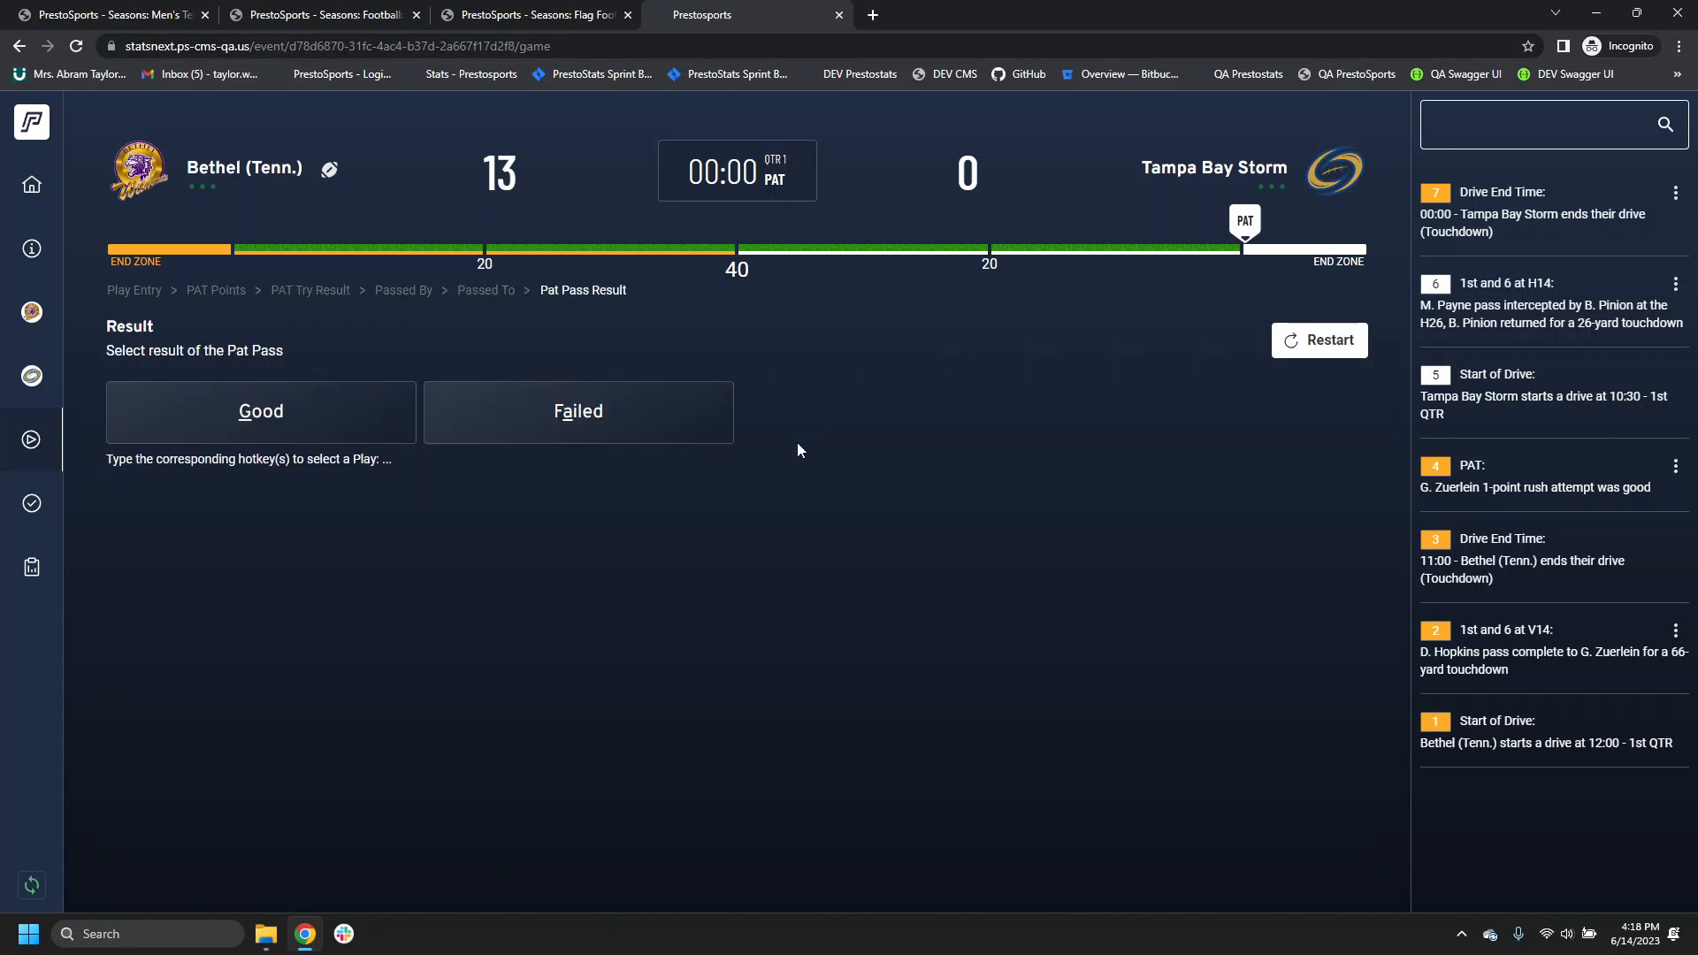
click(559, 428)
click(1315, 529)
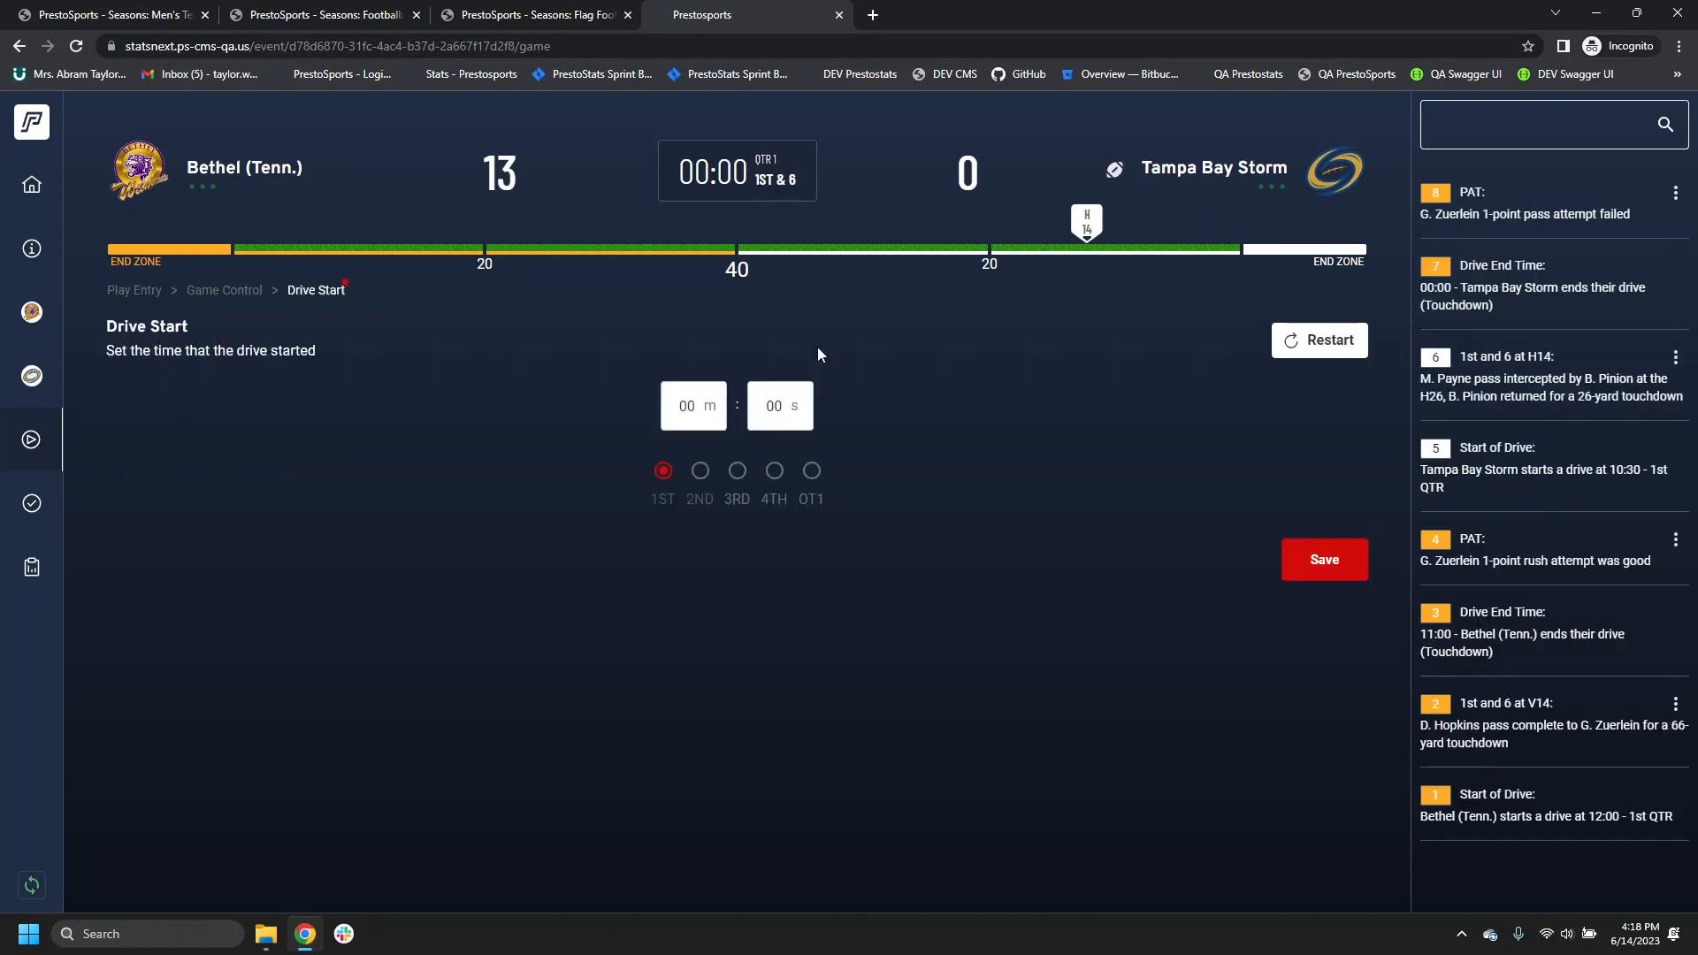
Step: Start Tampa Bay Storm's drive at 12:00 in the 2nd quarter, save it and swap the teams' sides for the new period
click(699, 477)
click(1352, 563)
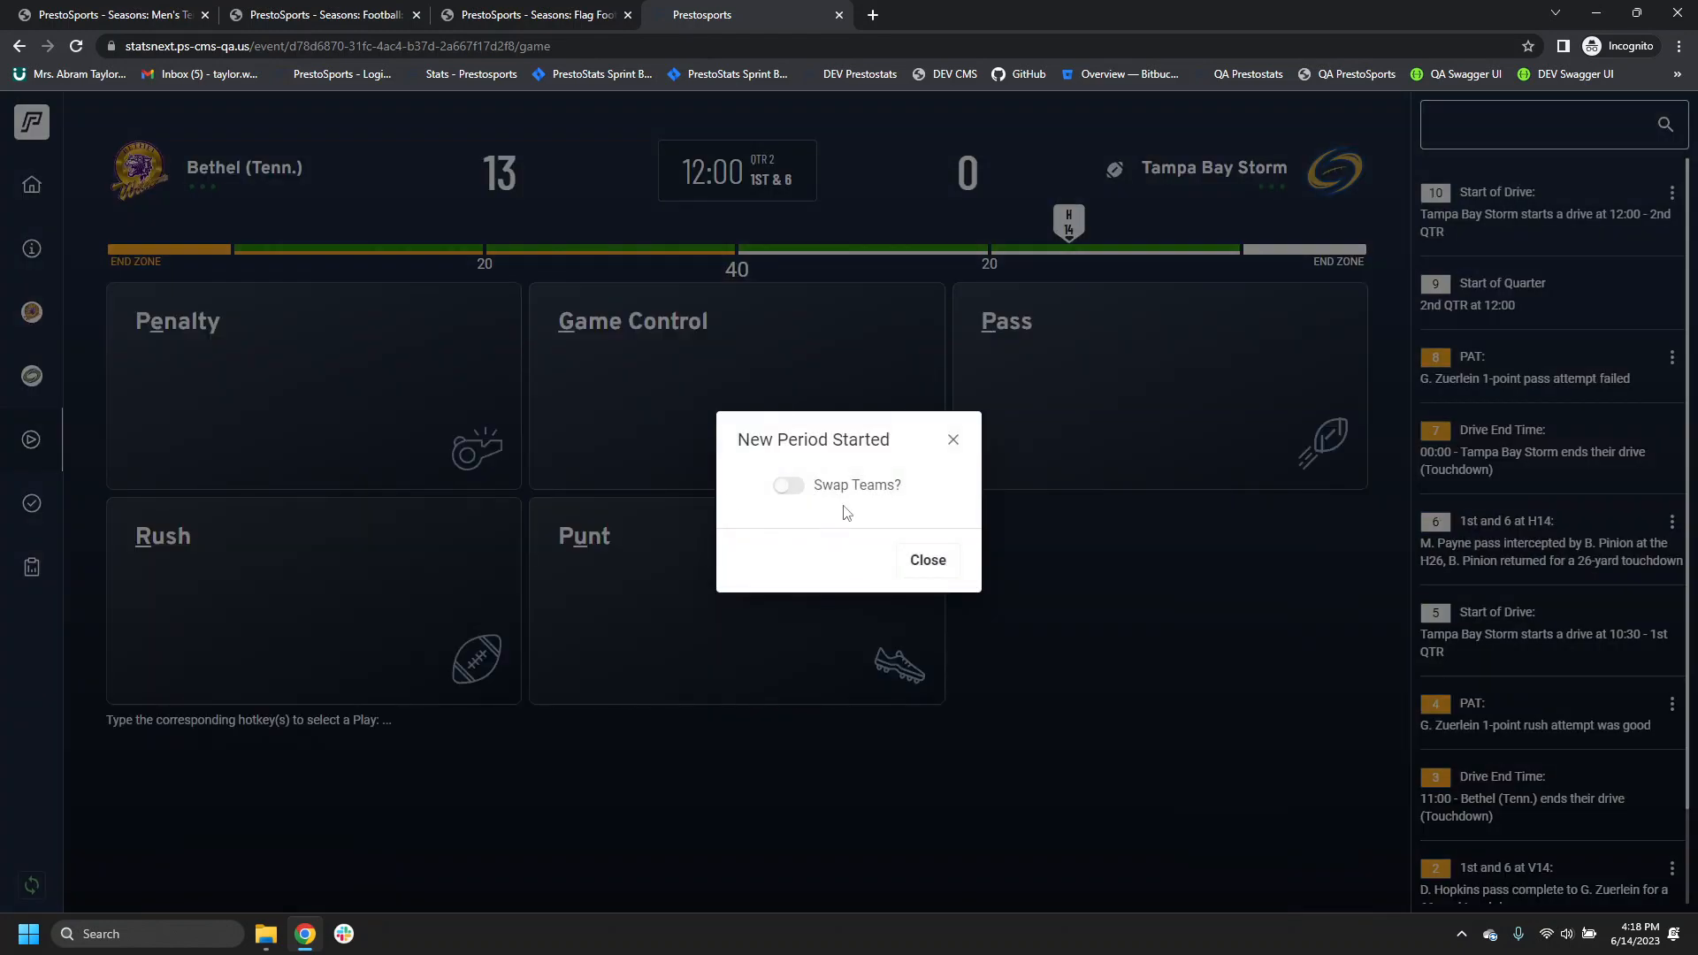
click(793, 486)
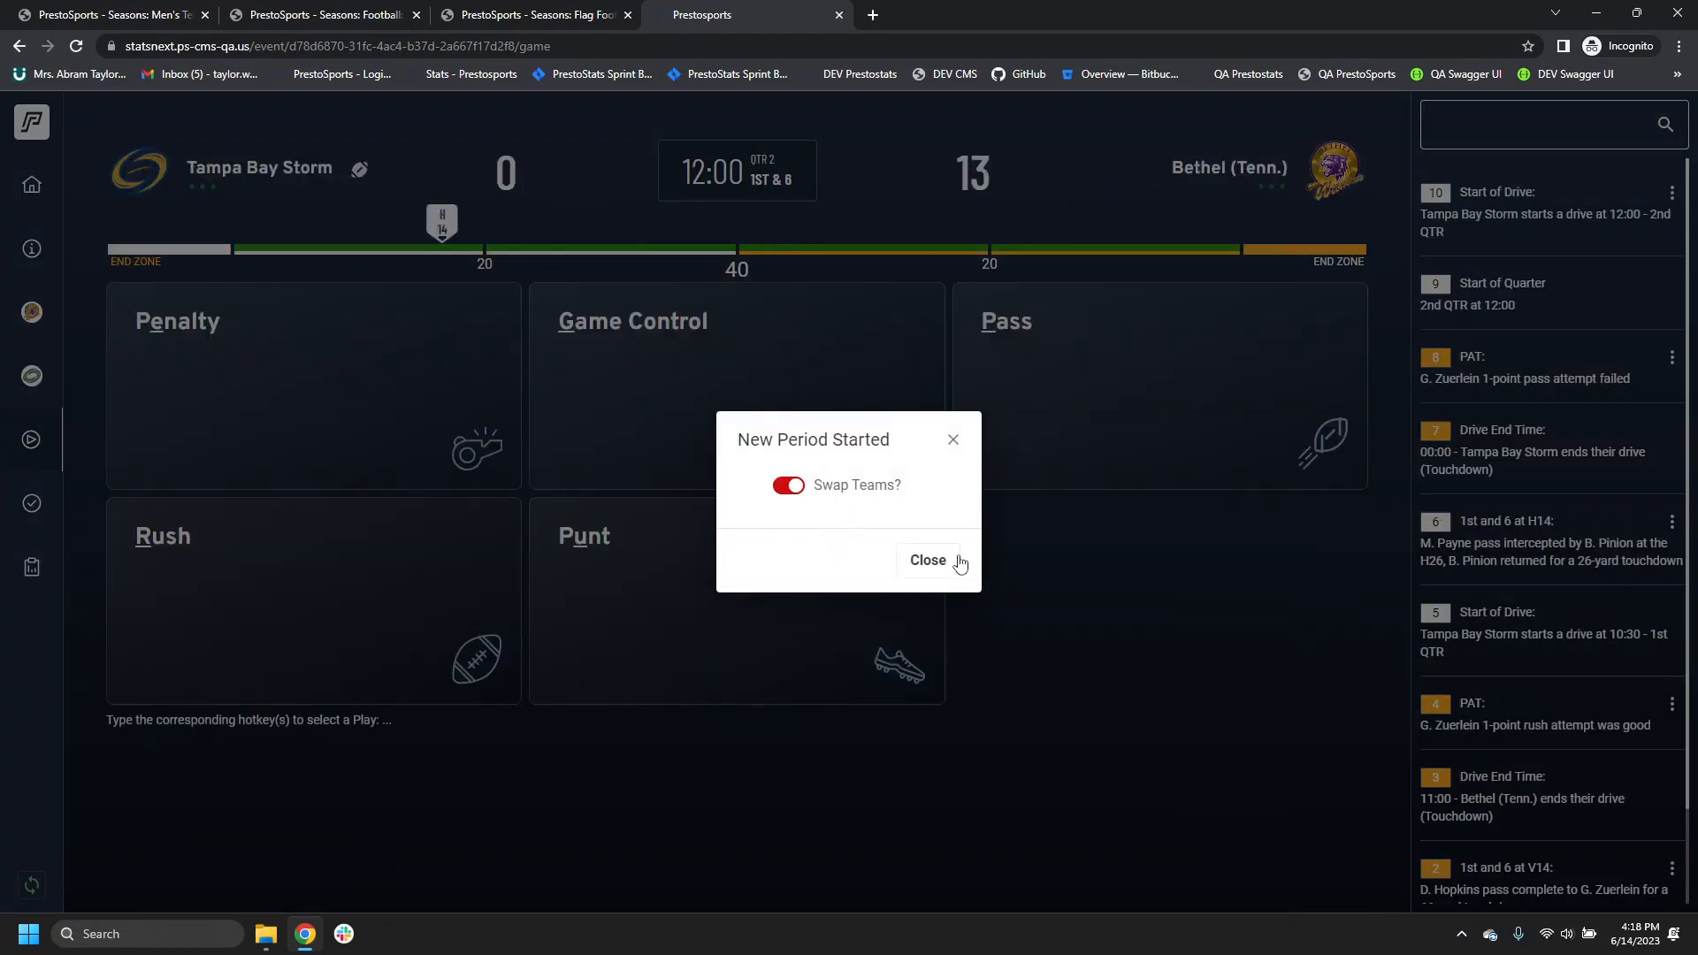
click(800, 491)
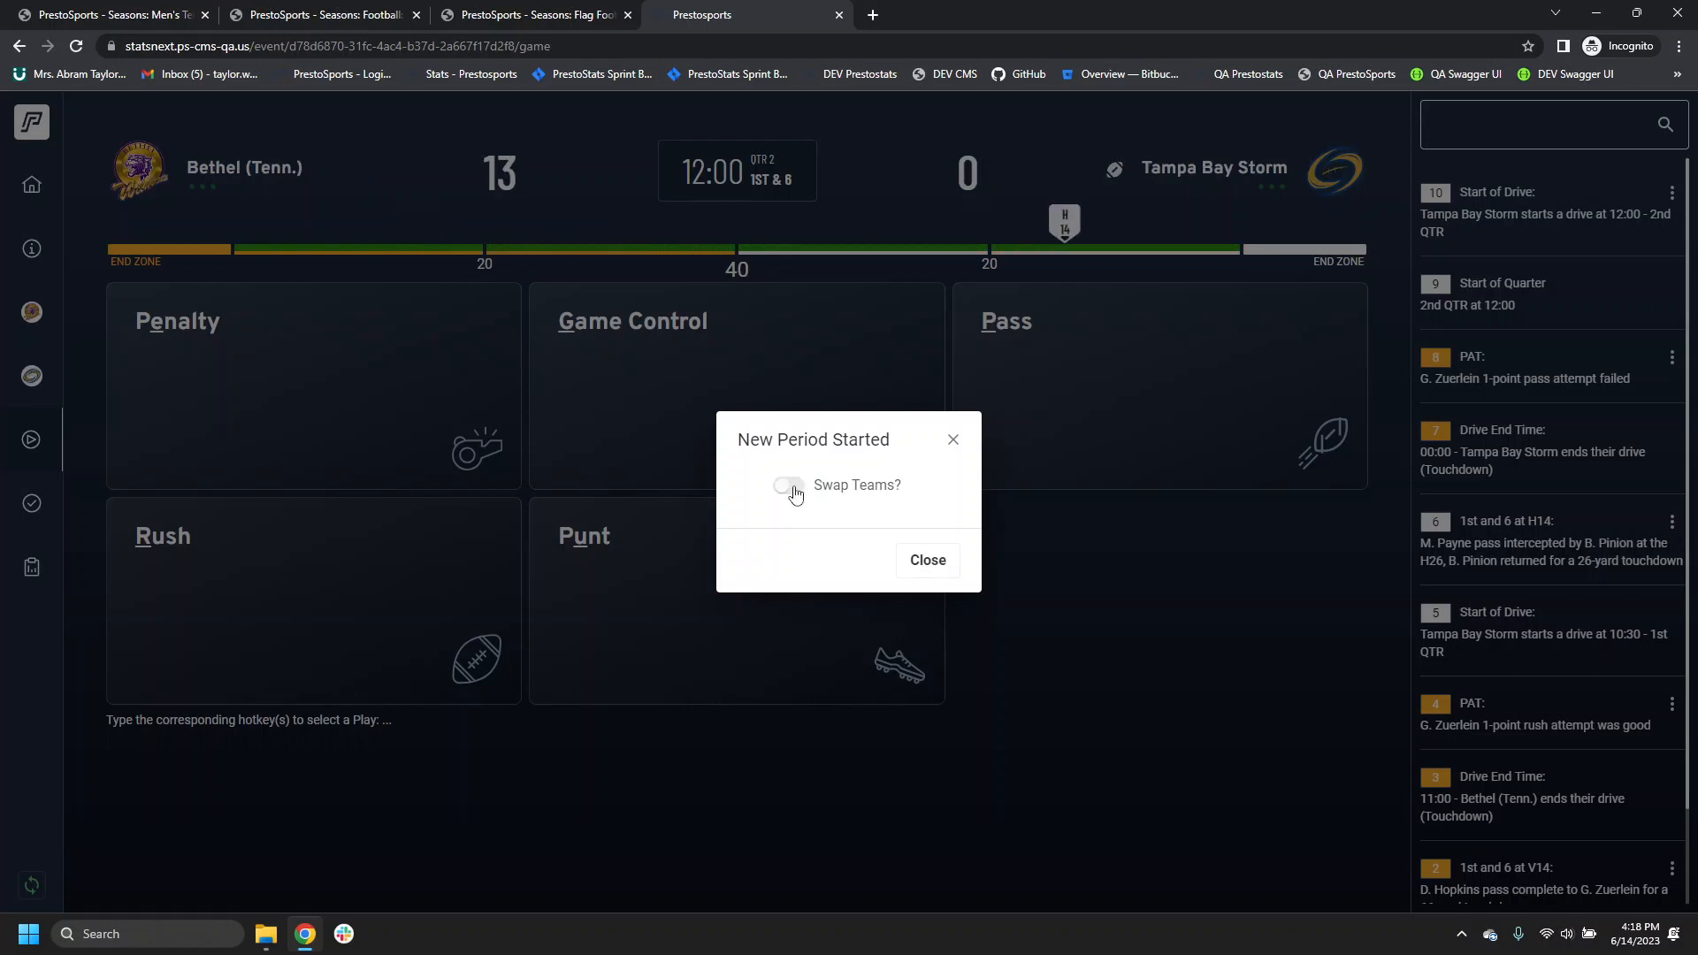
click(785, 486)
click(926, 562)
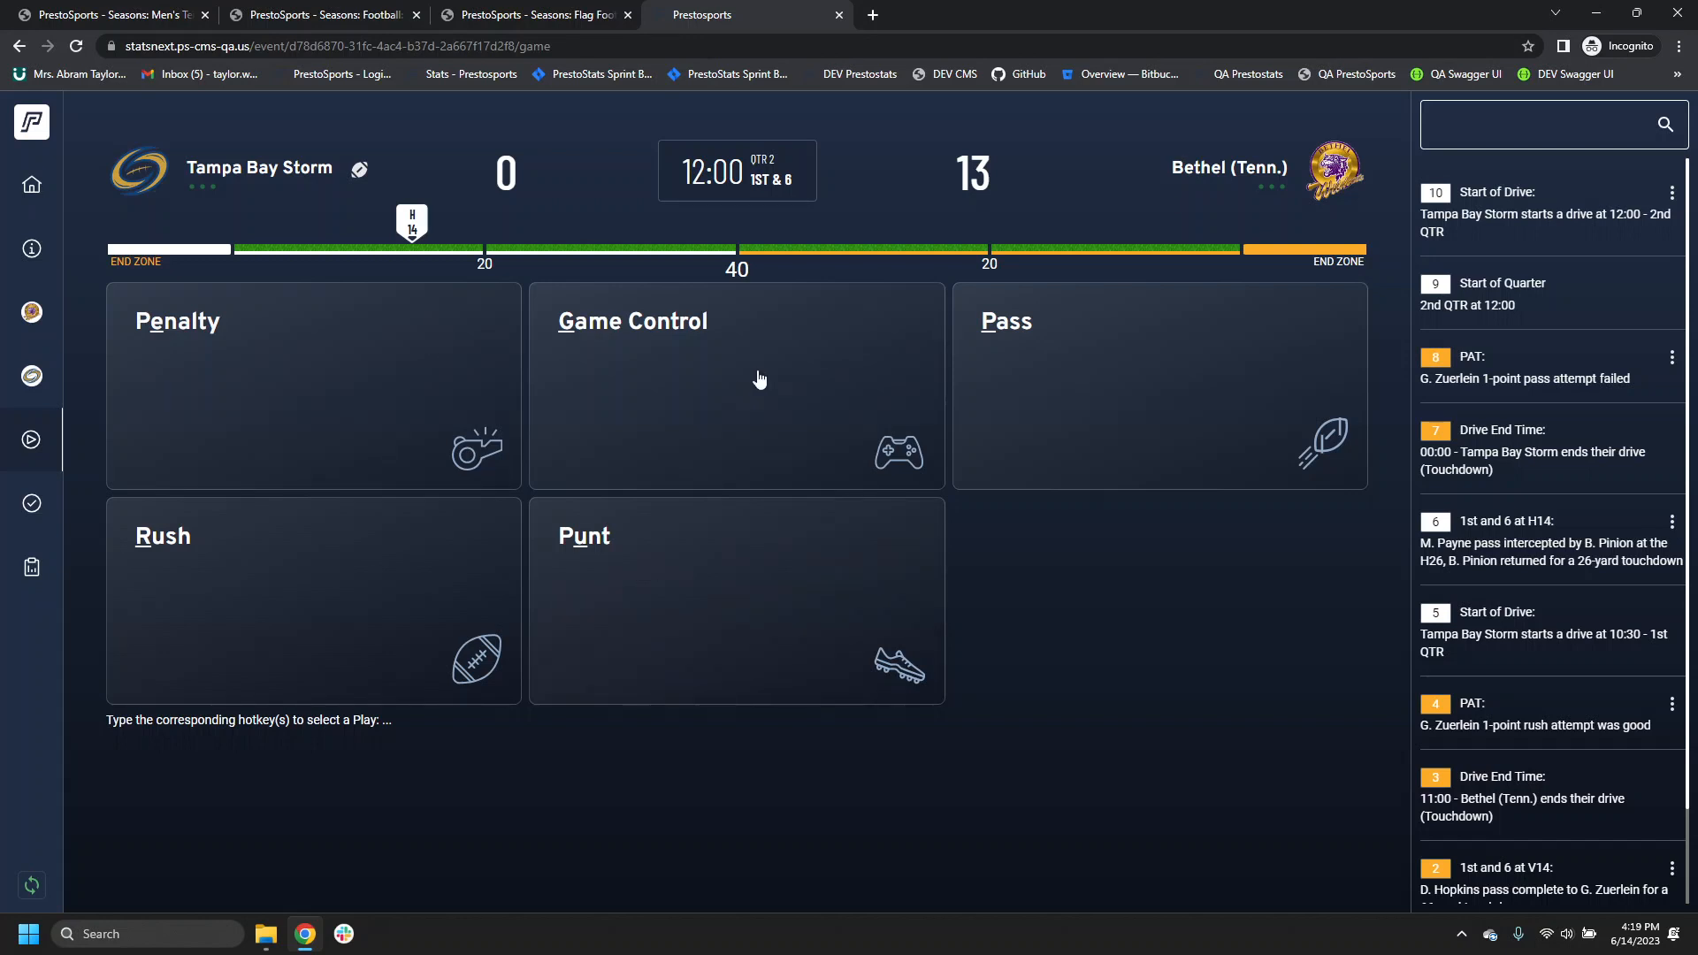
Step: Review the field update settings for ball spot, down, yard to gain, possession and score, leaving them unsaved
click(758, 401)
click(611, 409)
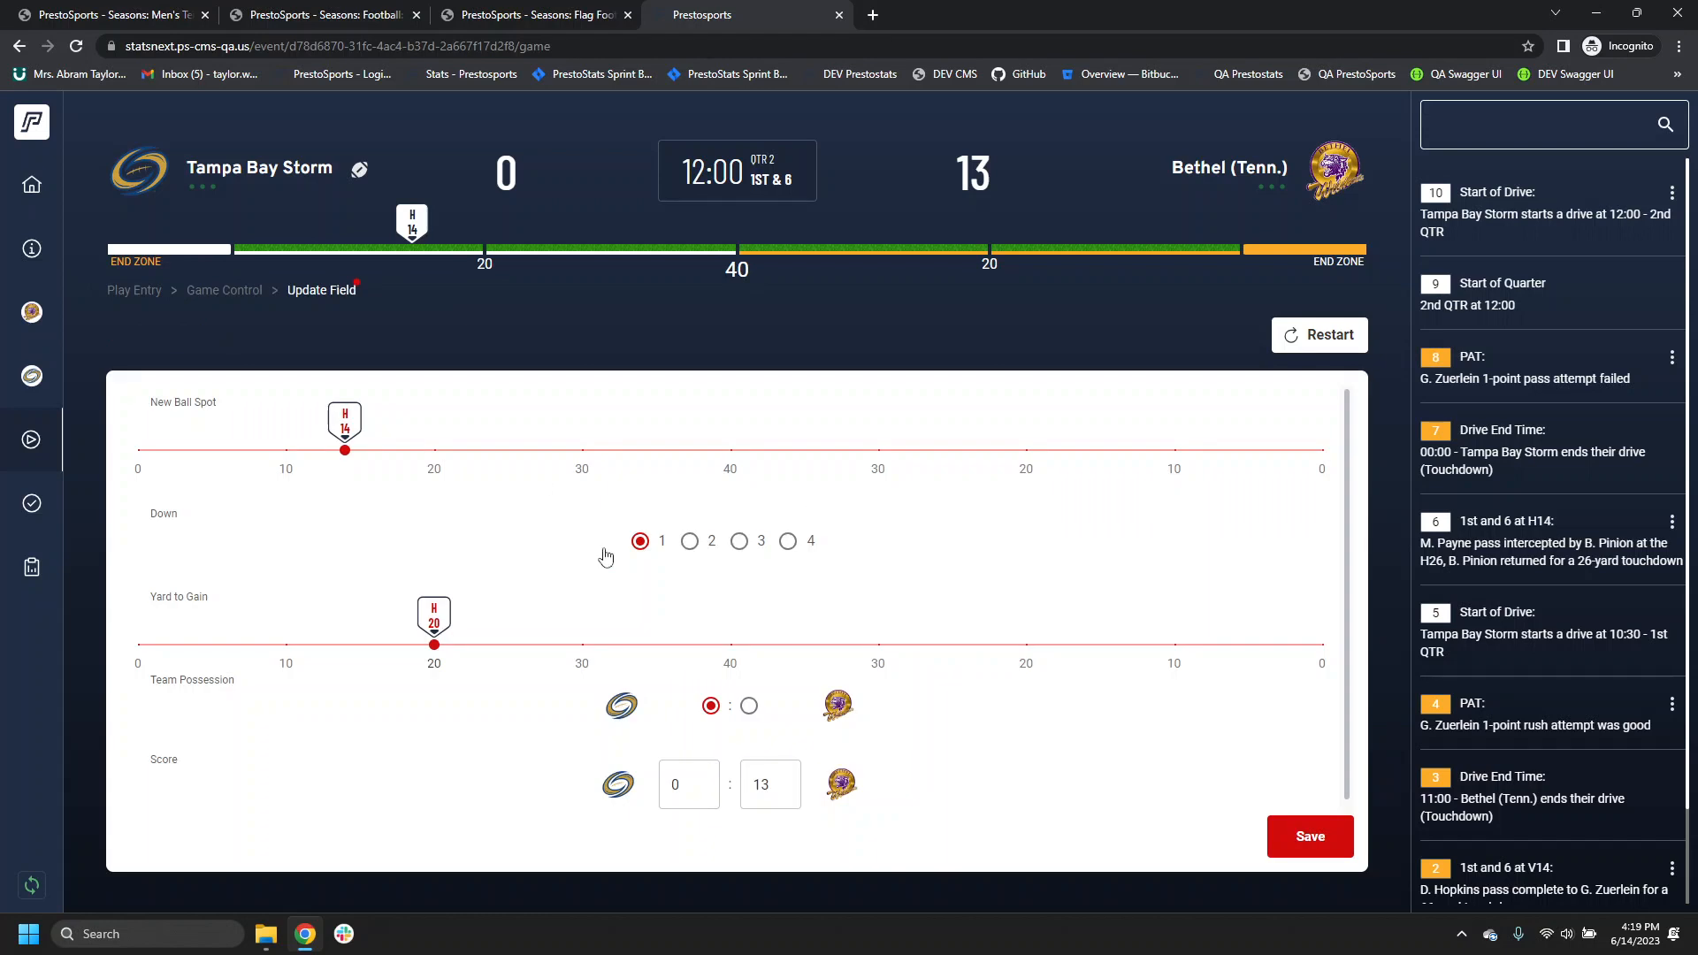
scroll(785, 825, down, 1)
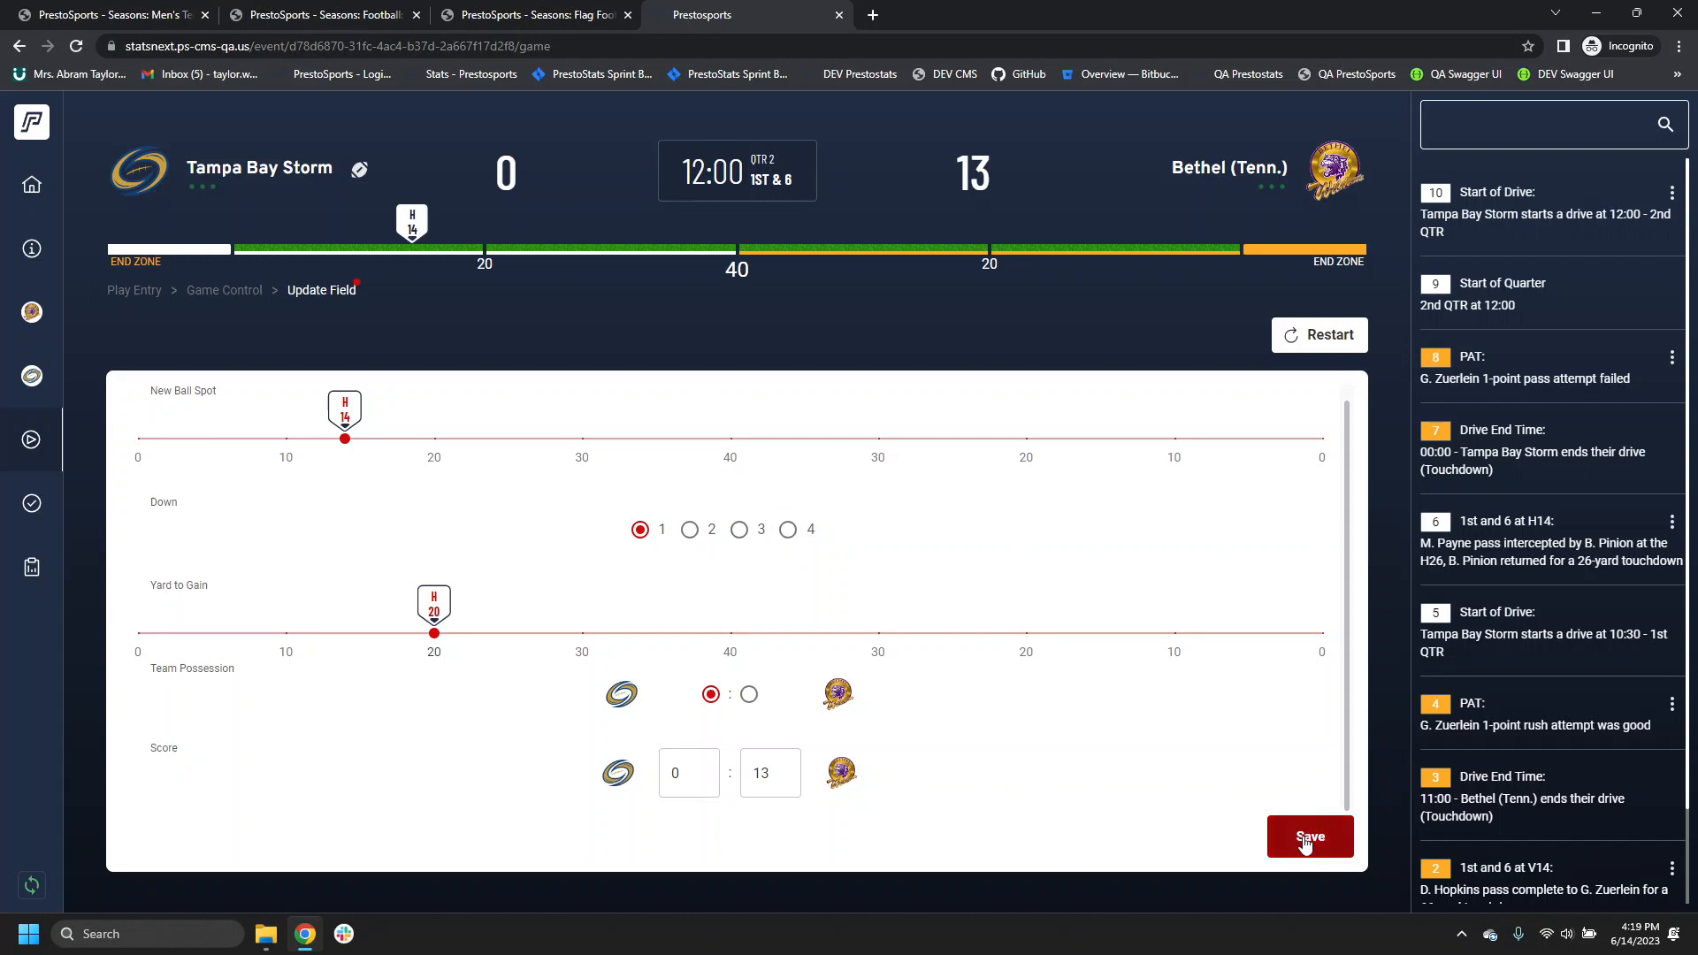
click(218, 292)
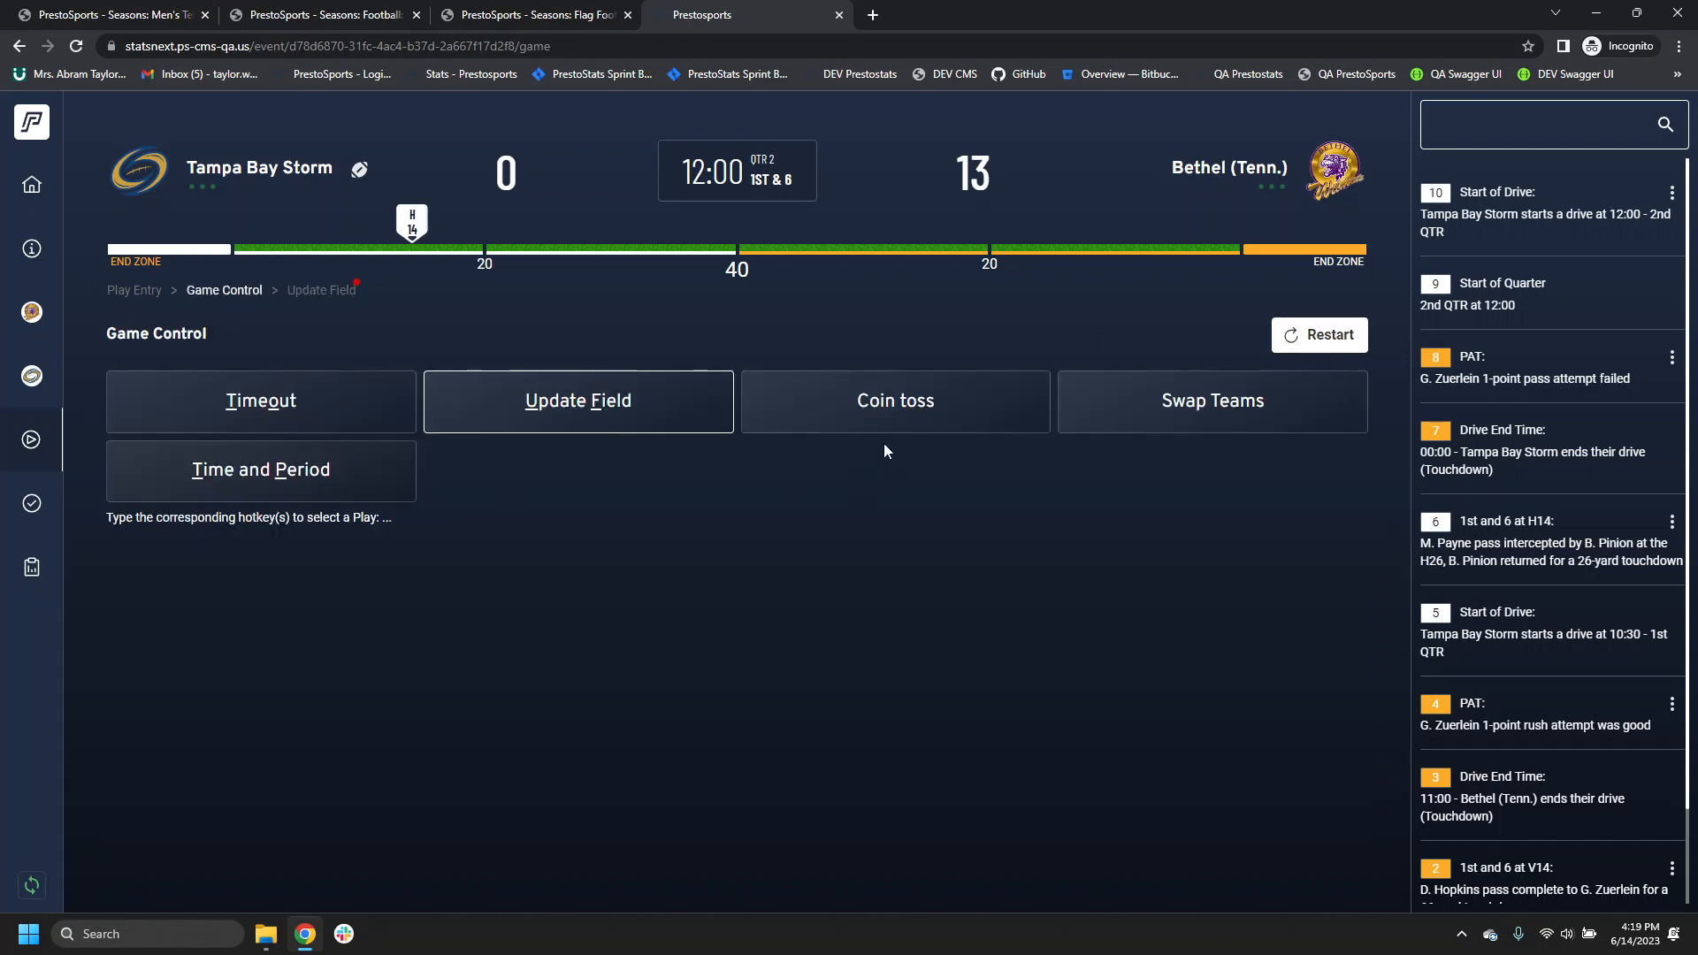
Step: Swap the two teams' sides on the scoreboard and return to the game control options
click(1116, 428)
click(681, 386)
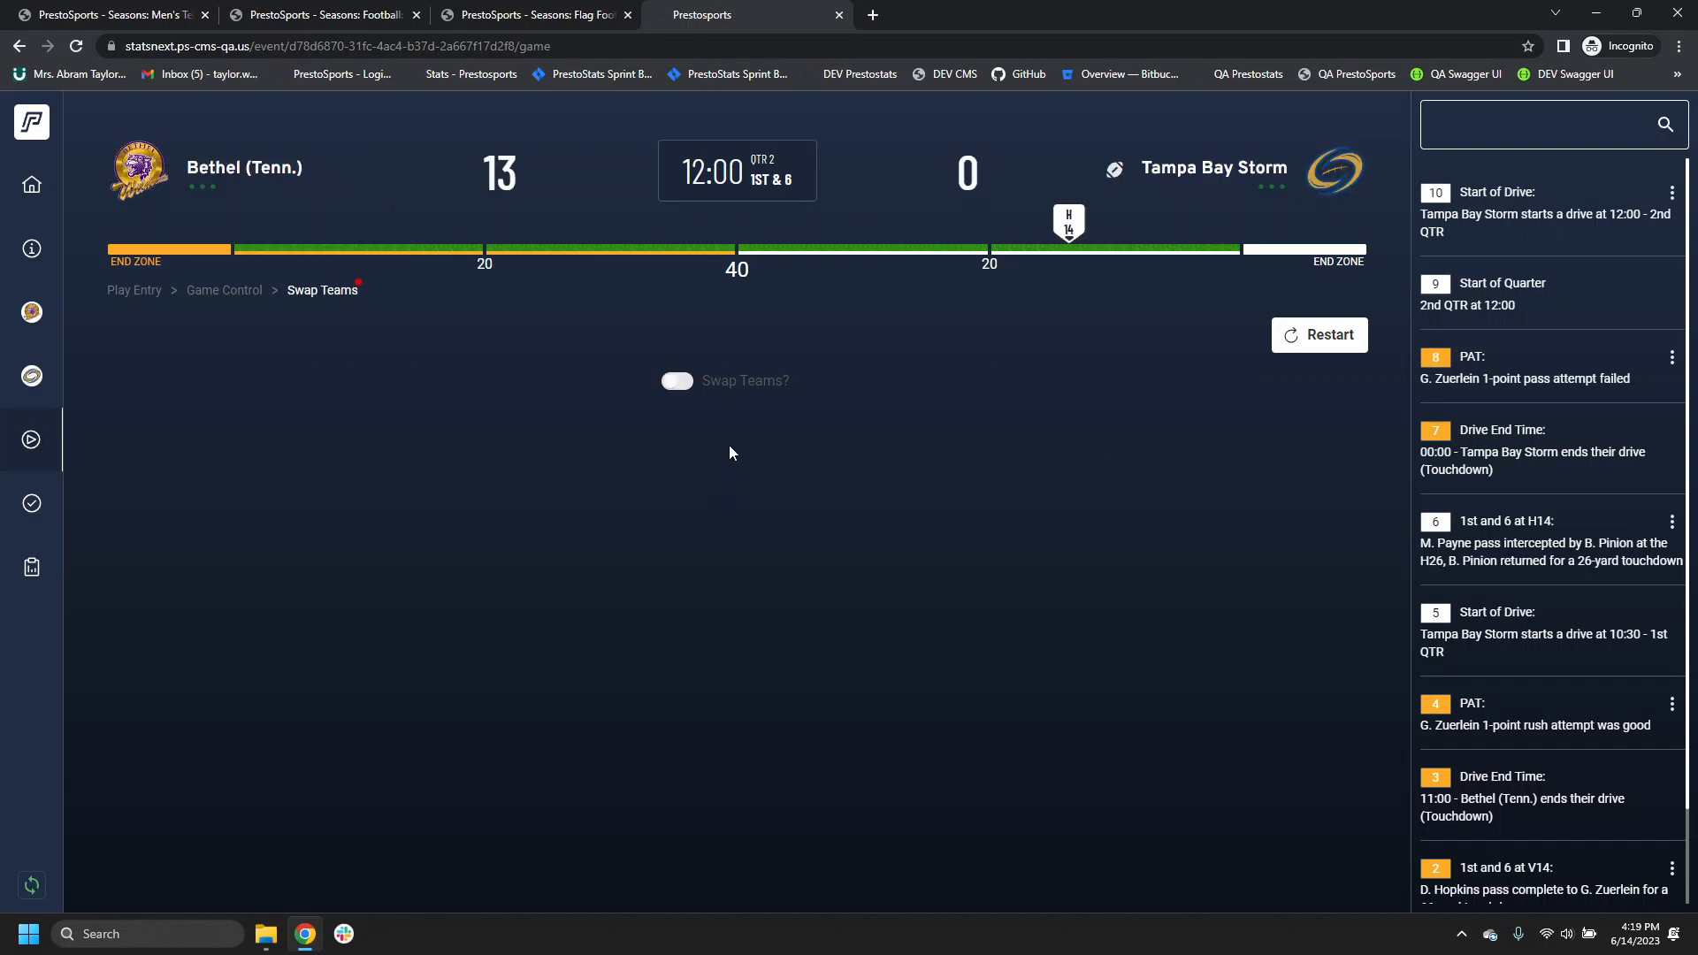
click(234, 292)
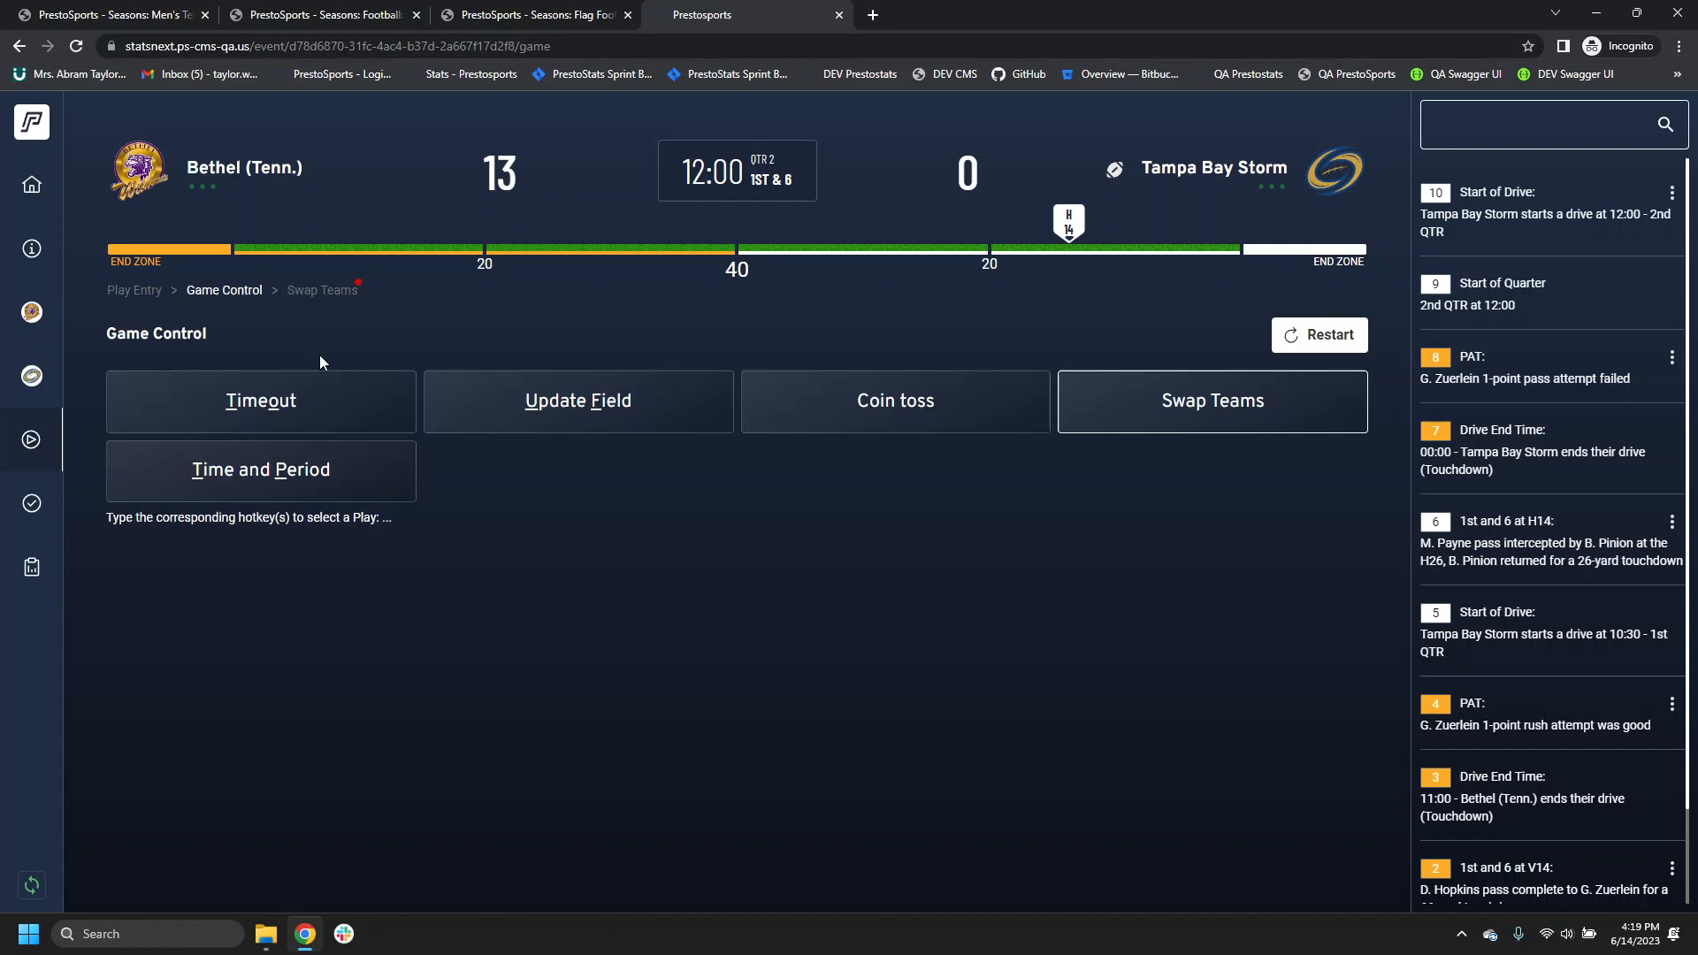
Step: Record a timeout taken by Bethel at 10:00 in the 2nd quarter and save it
click(341, 415)
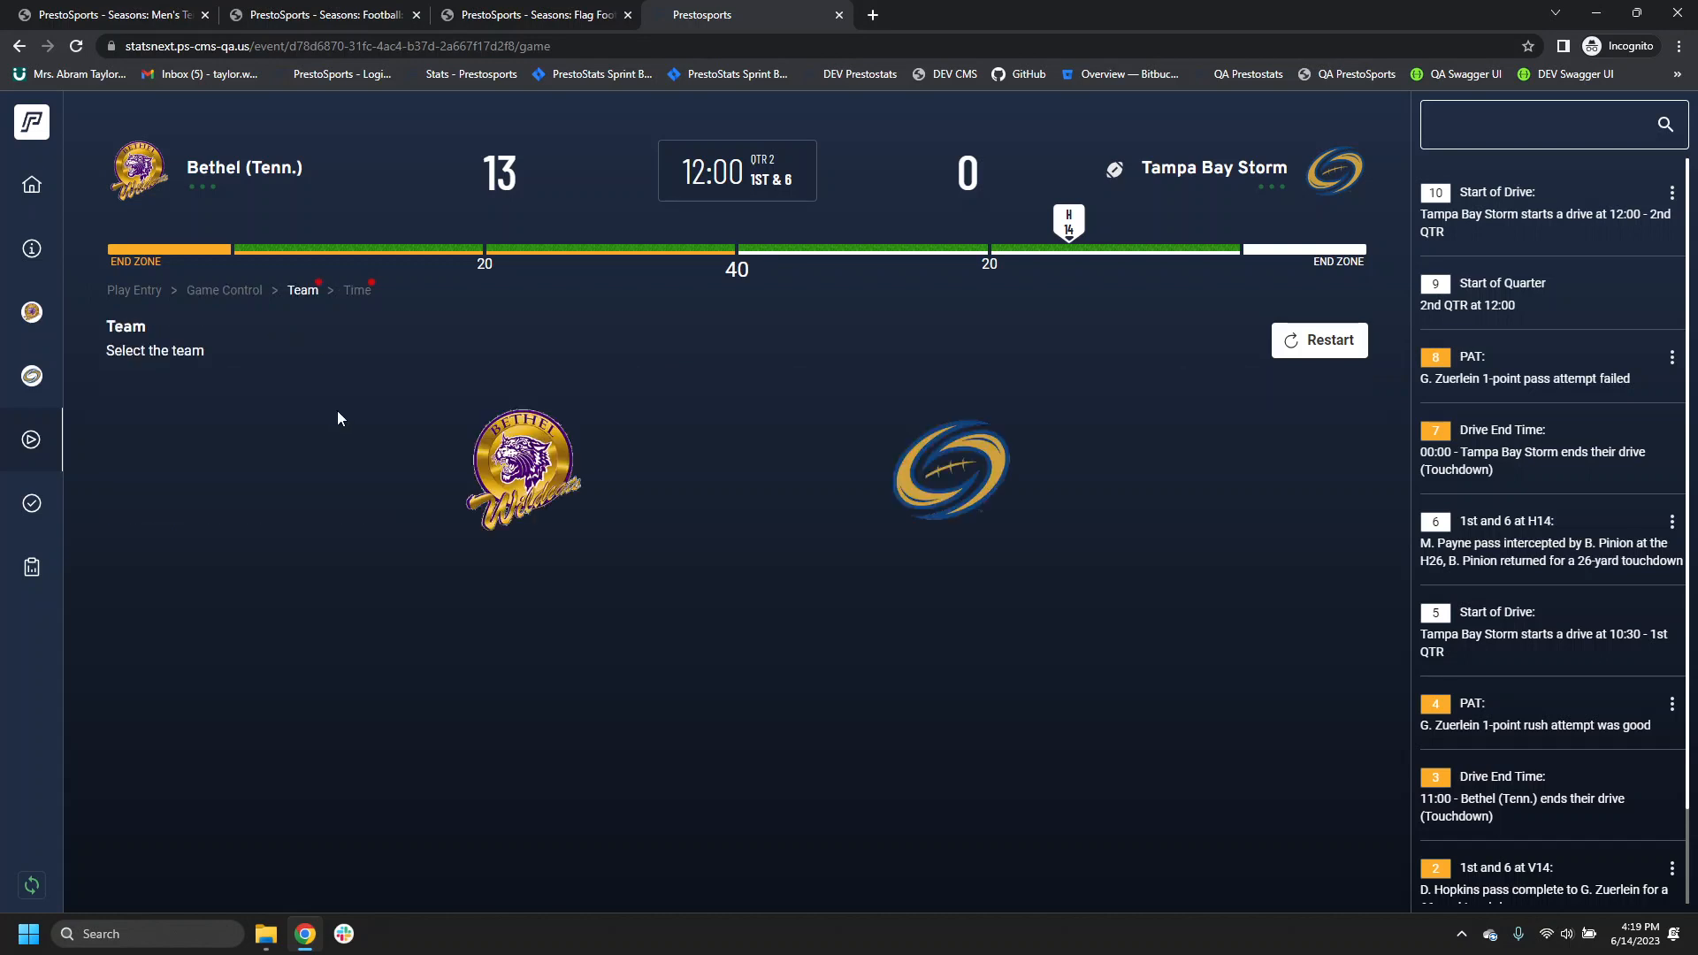
click(539, 478)
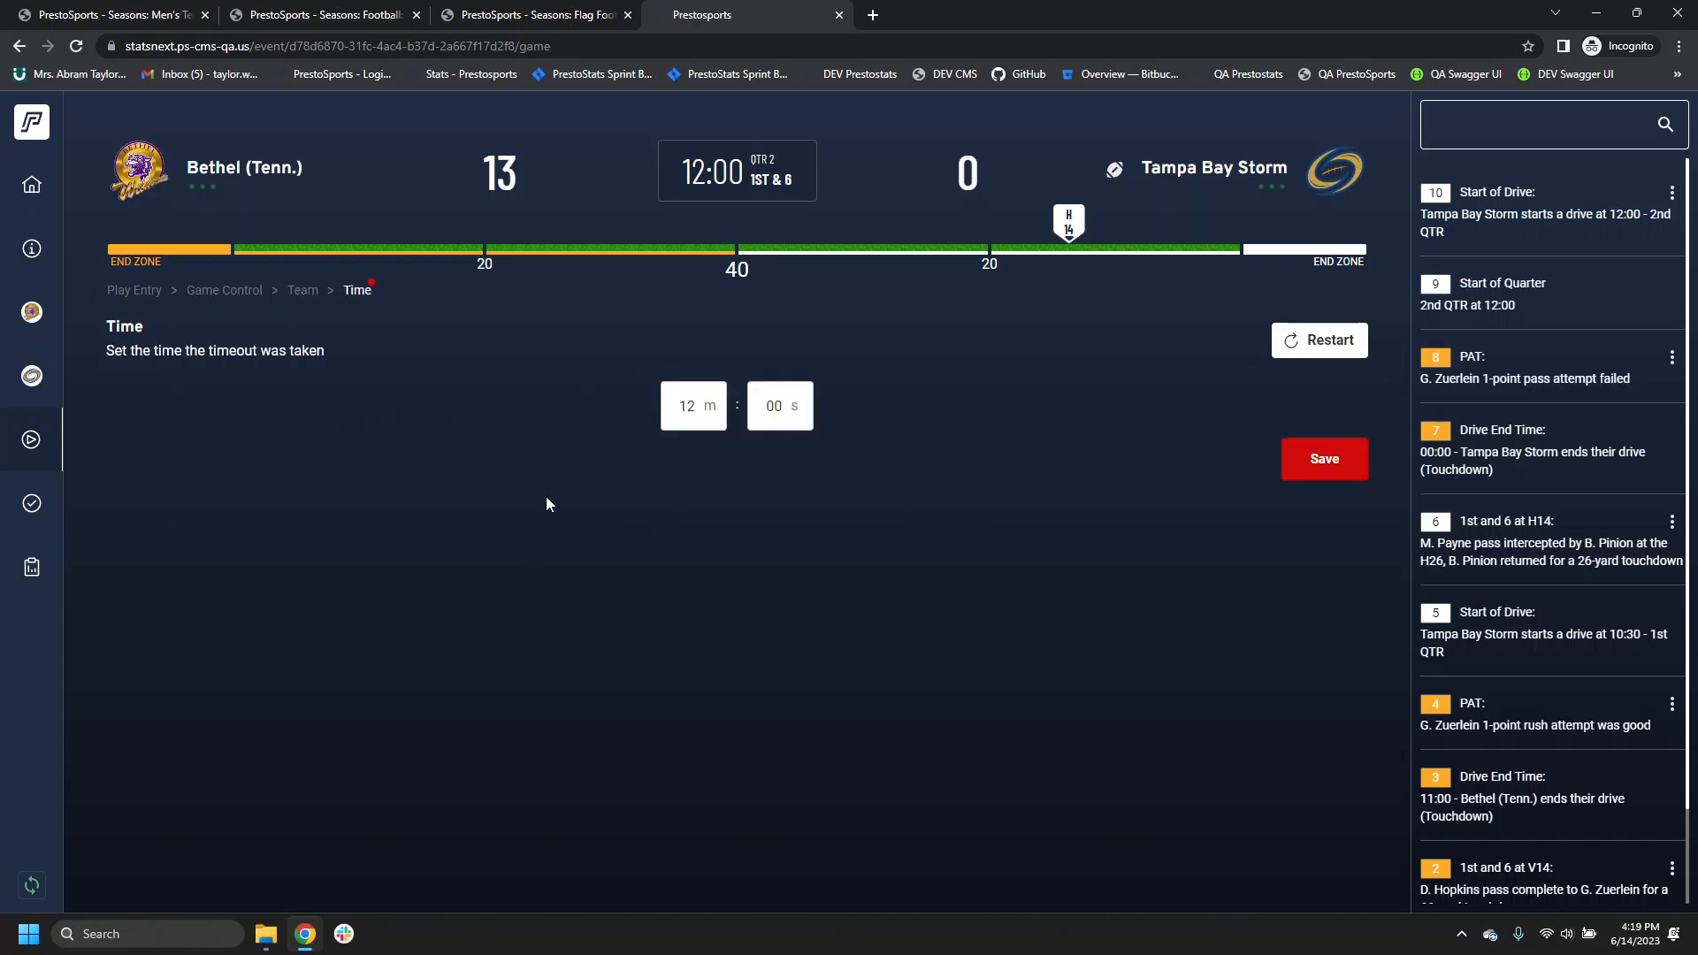
click(691, 405)
text(10)
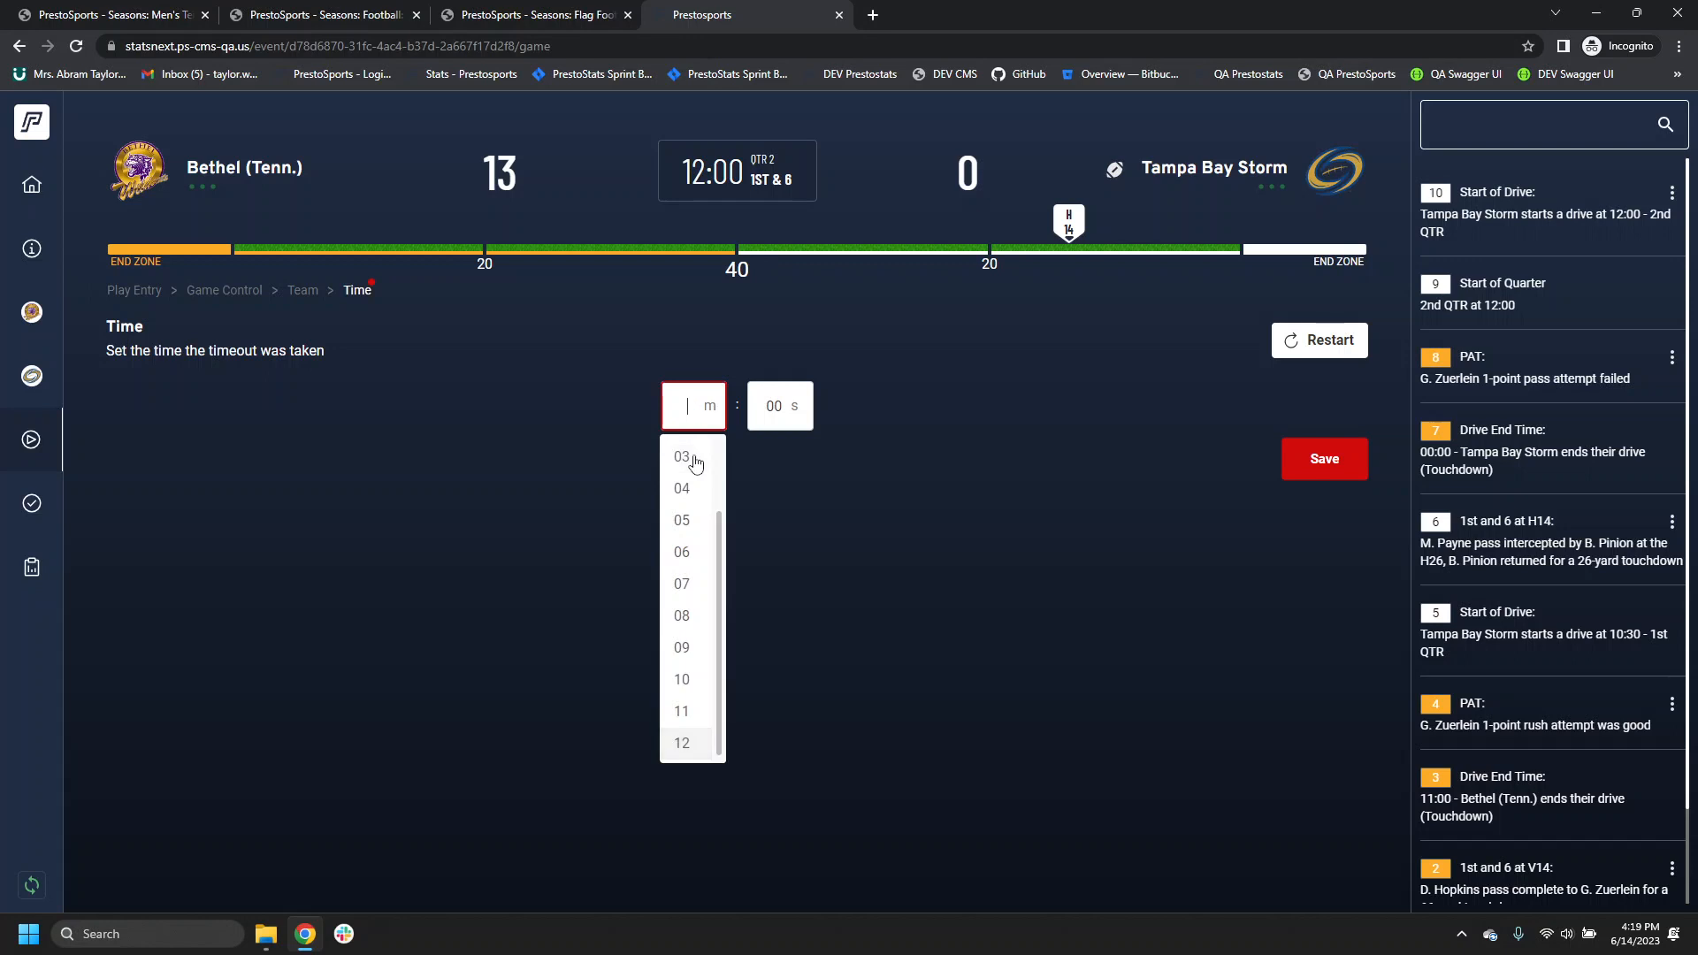
click(1312, 469)
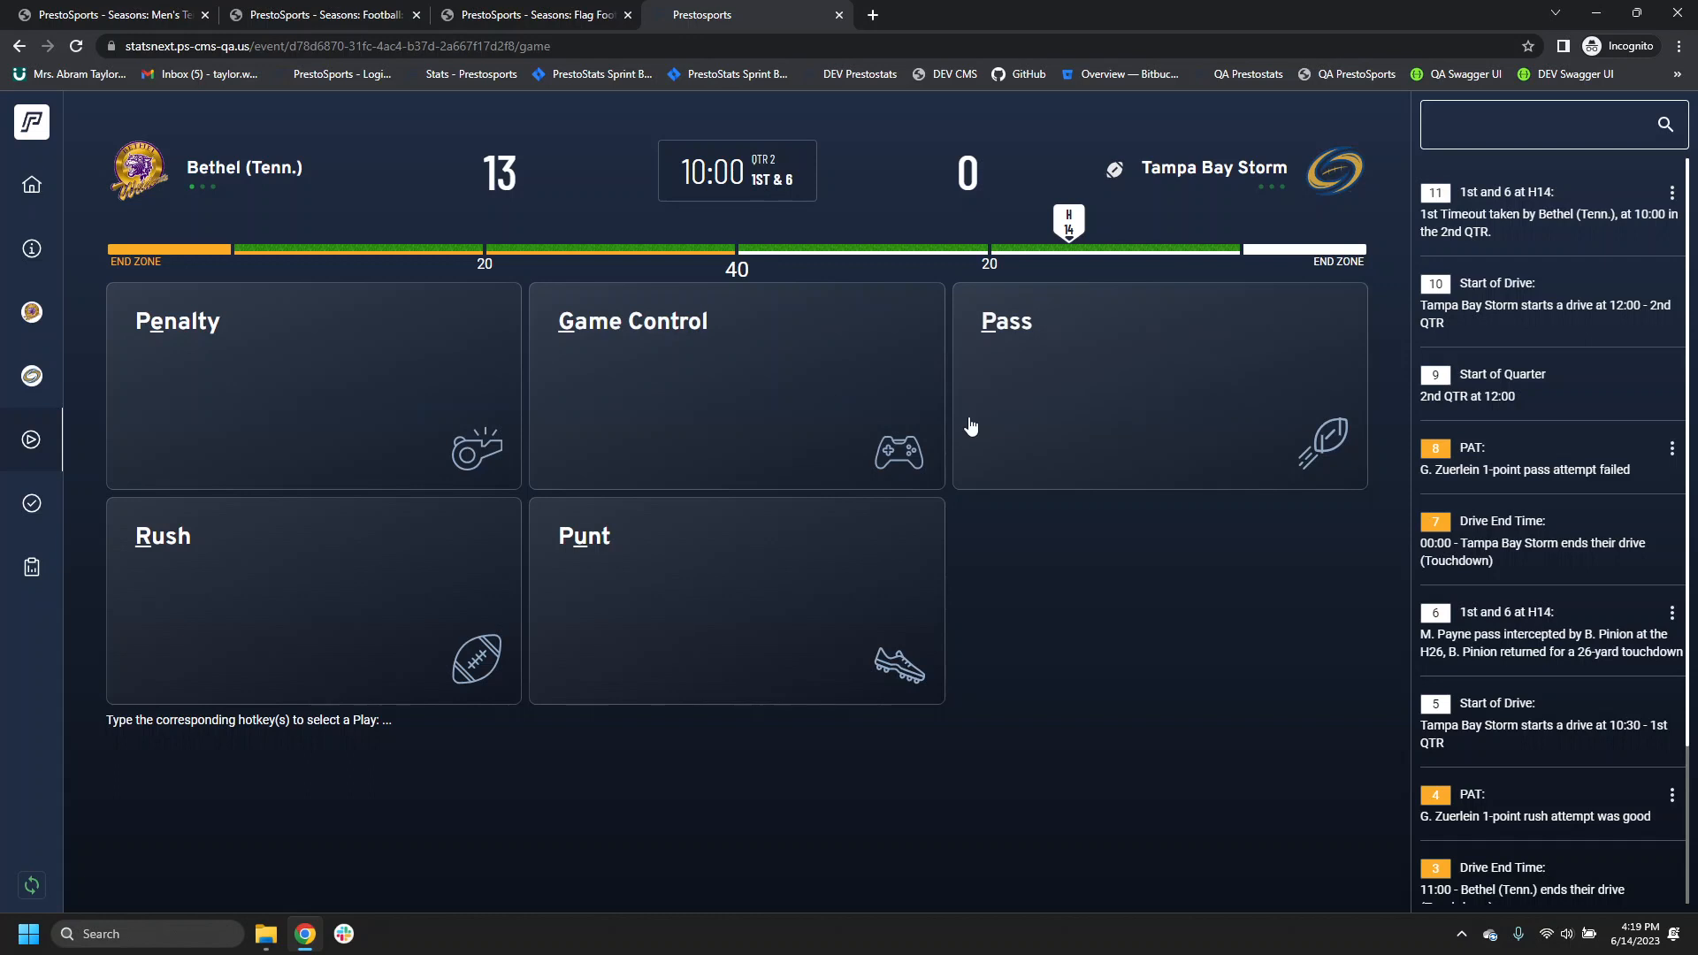
Step: Check the event's finalization form and the box score report, expanding both first-quarter drives in the drive summary to examine their plays
click(26, 506)
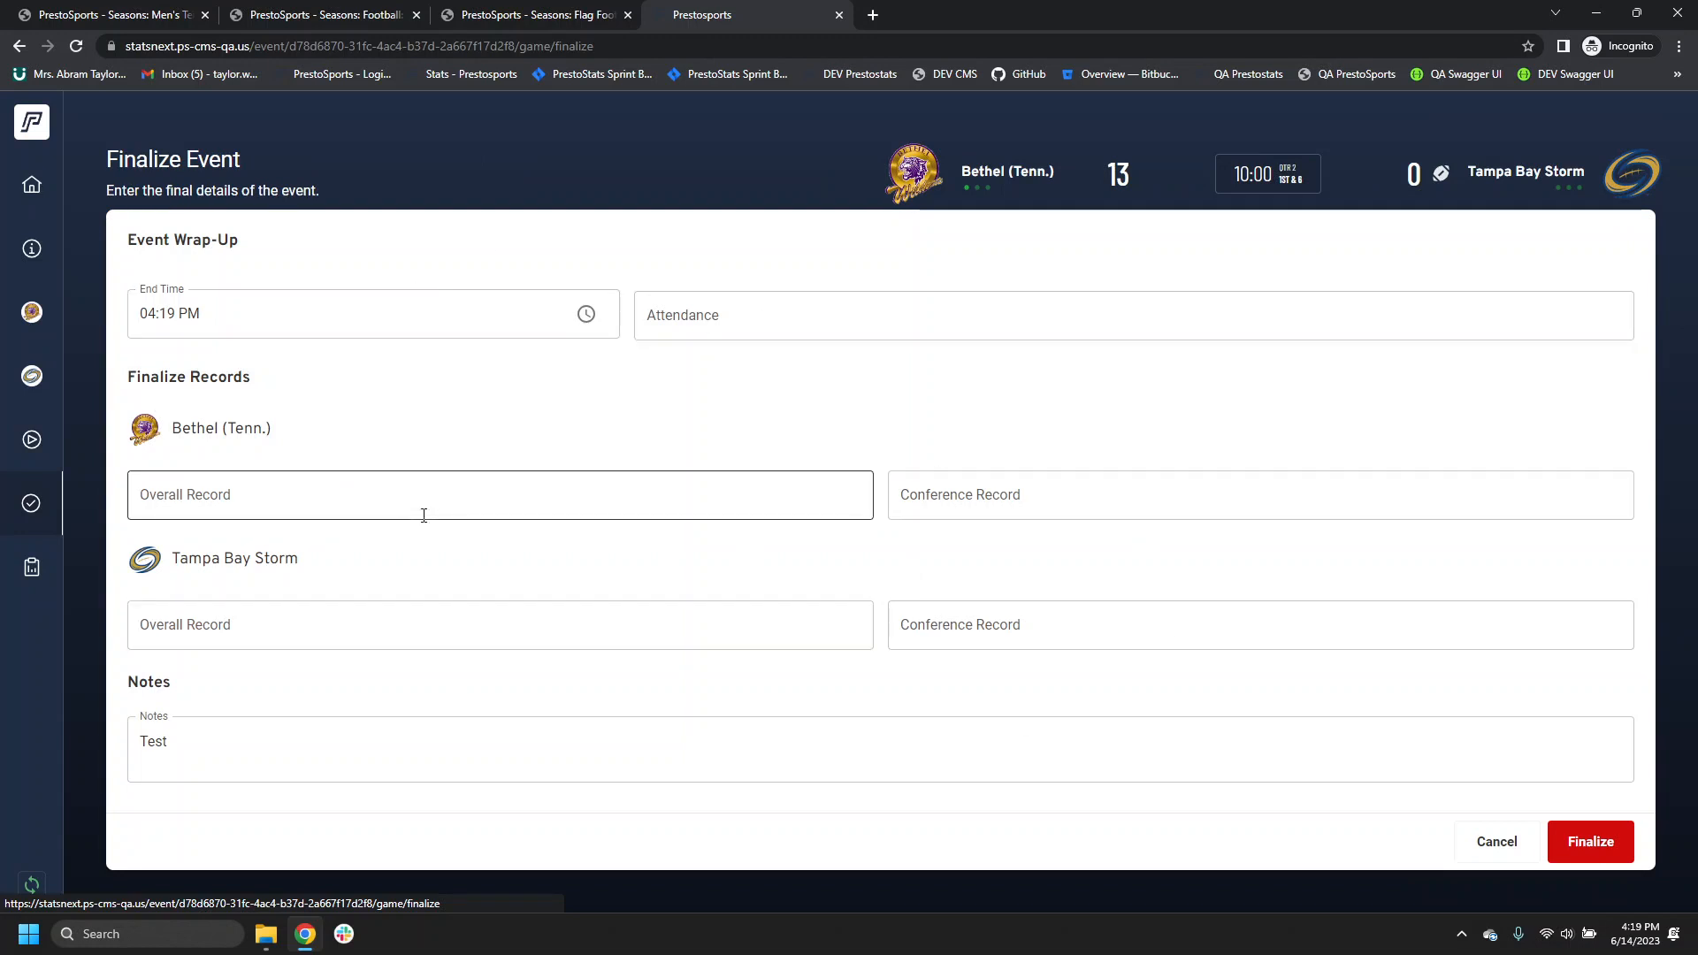
click(27, 568)
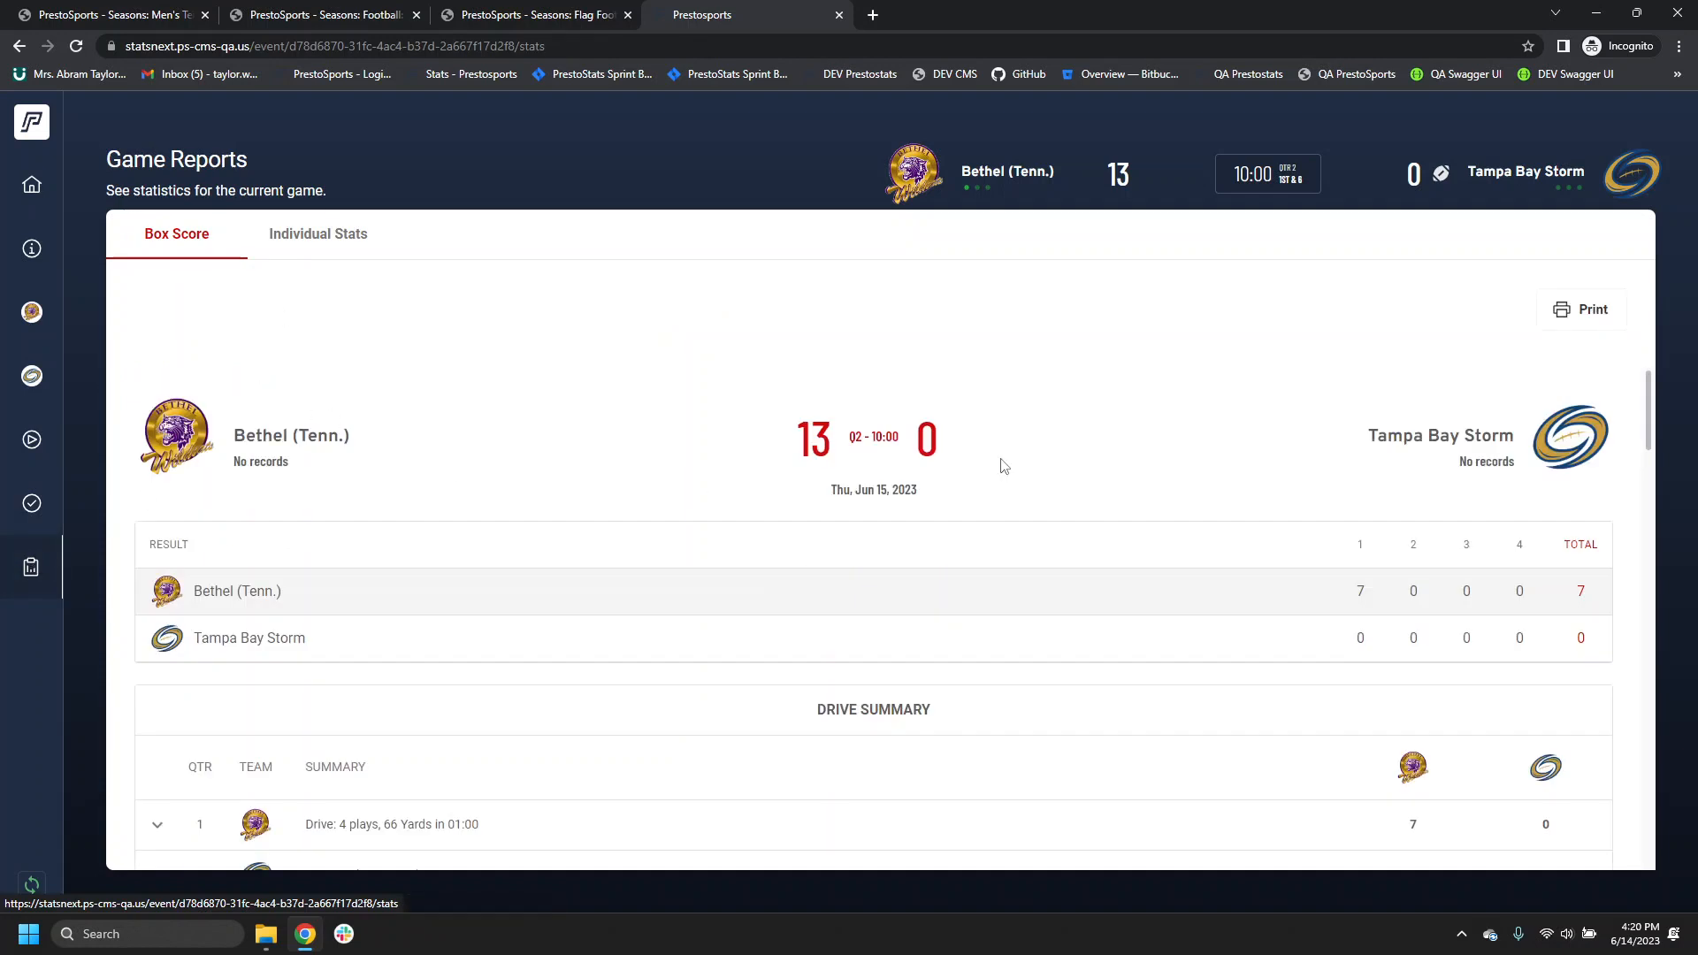
scroll(622, 606, down, 3)
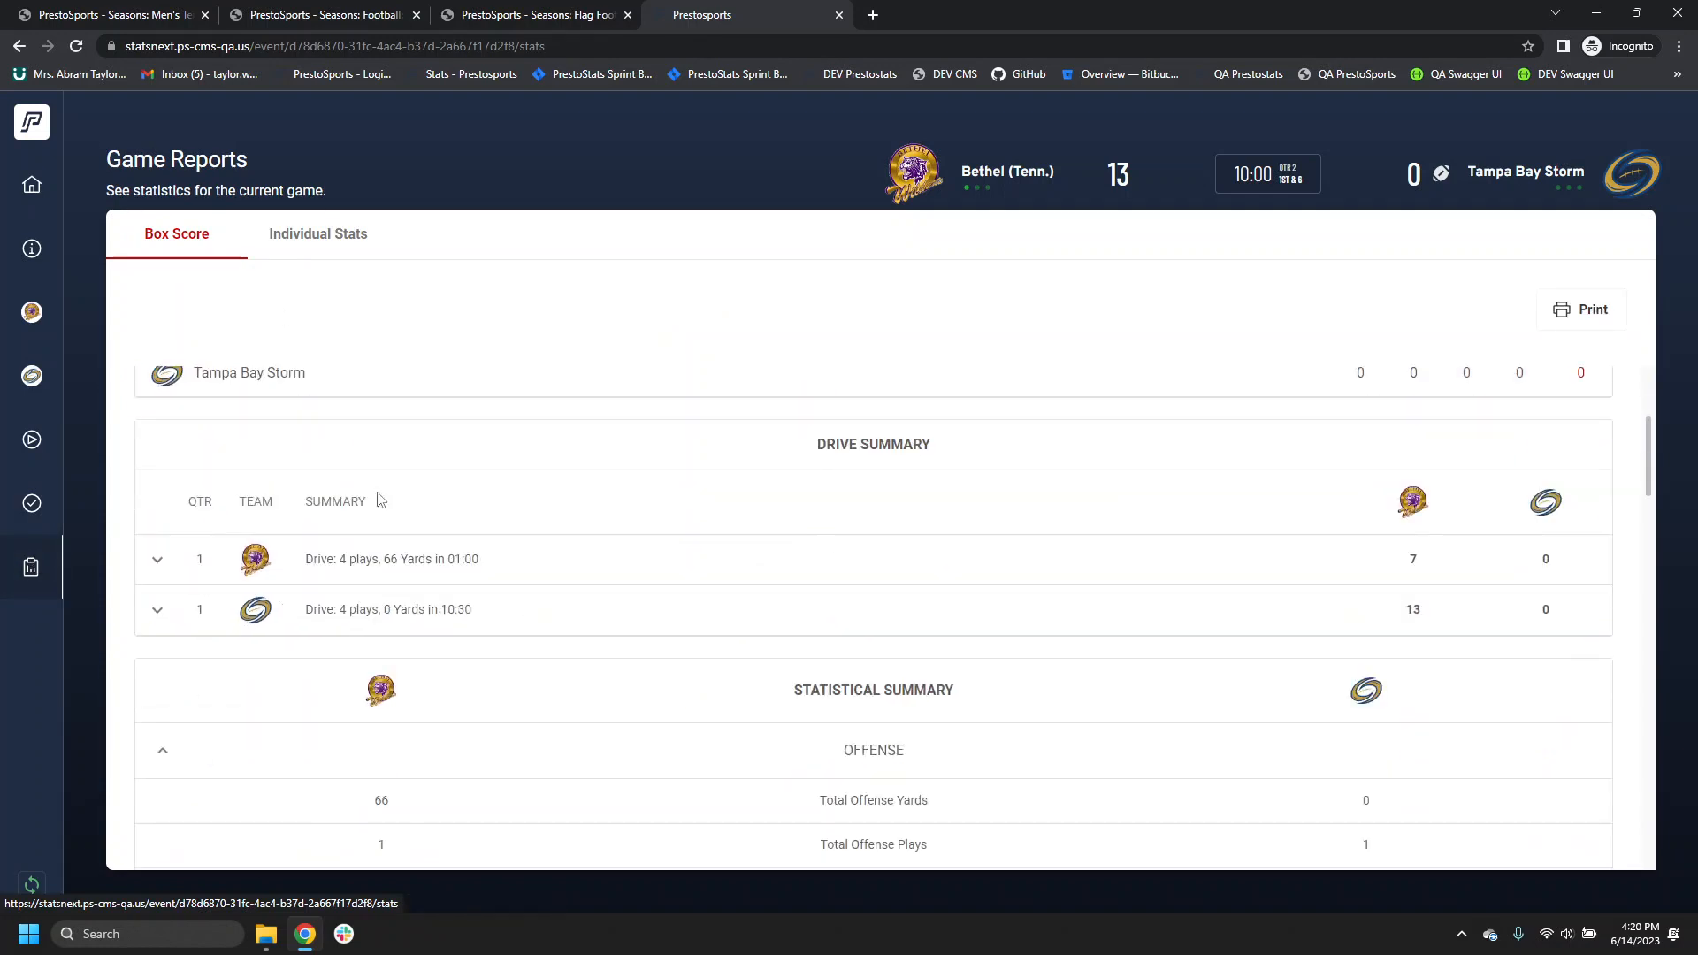
click(157, 559)
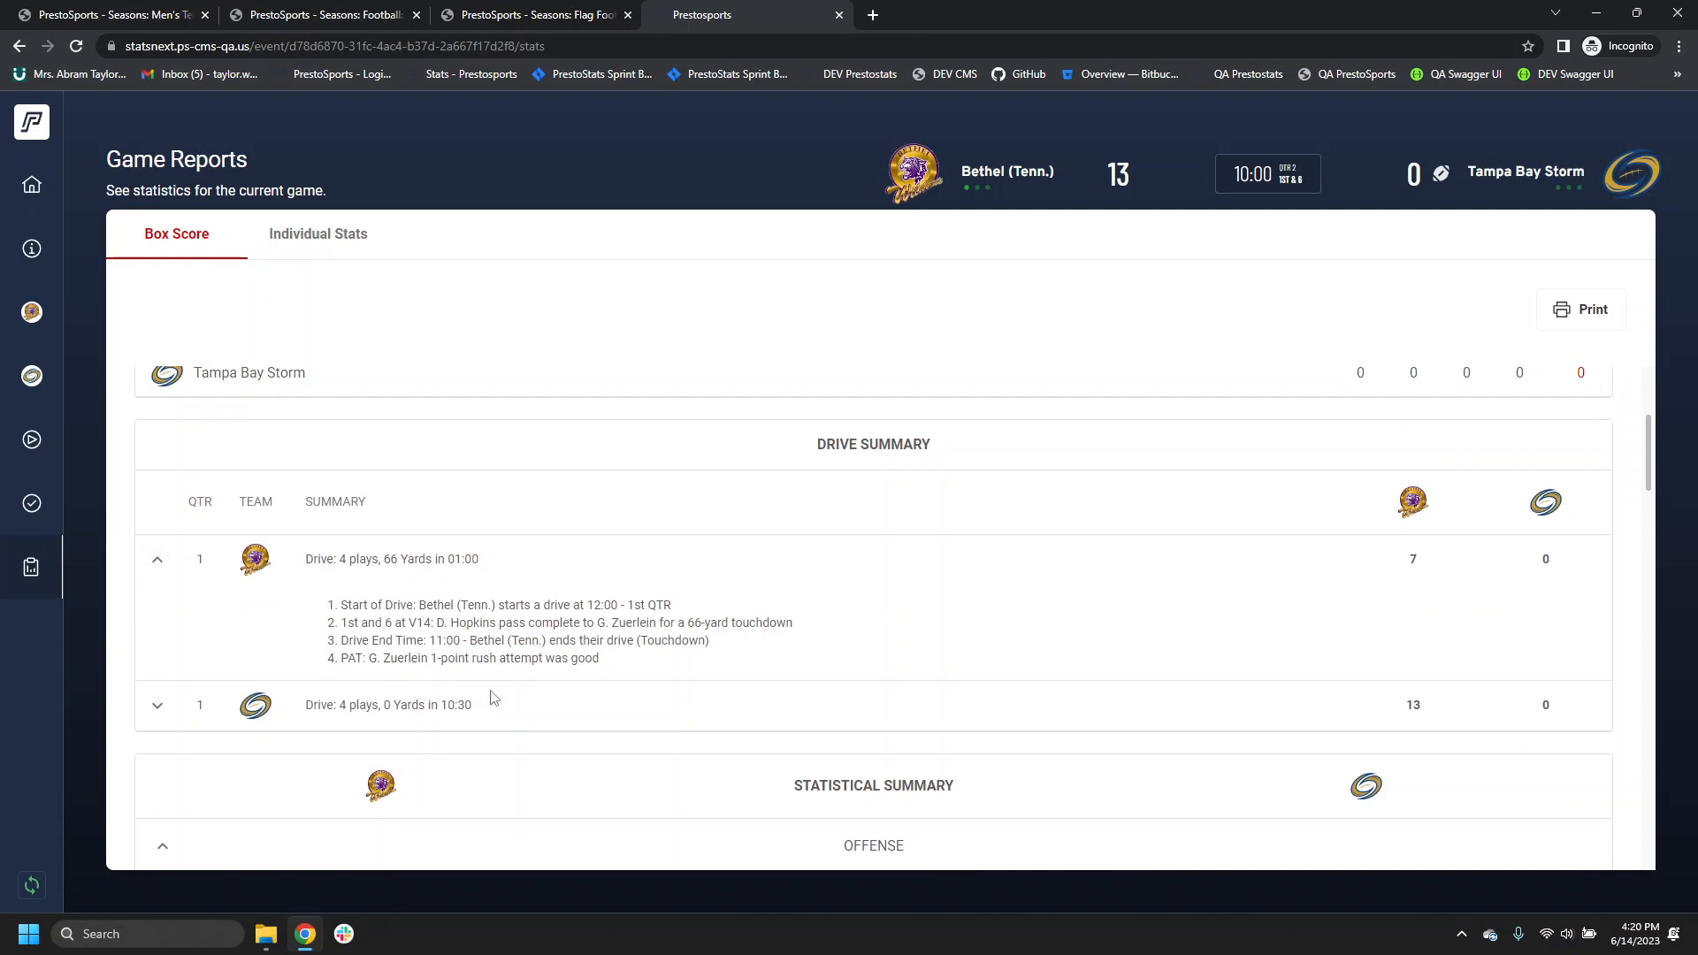
click(157, 707)
scroll(507, 679, down, 3)
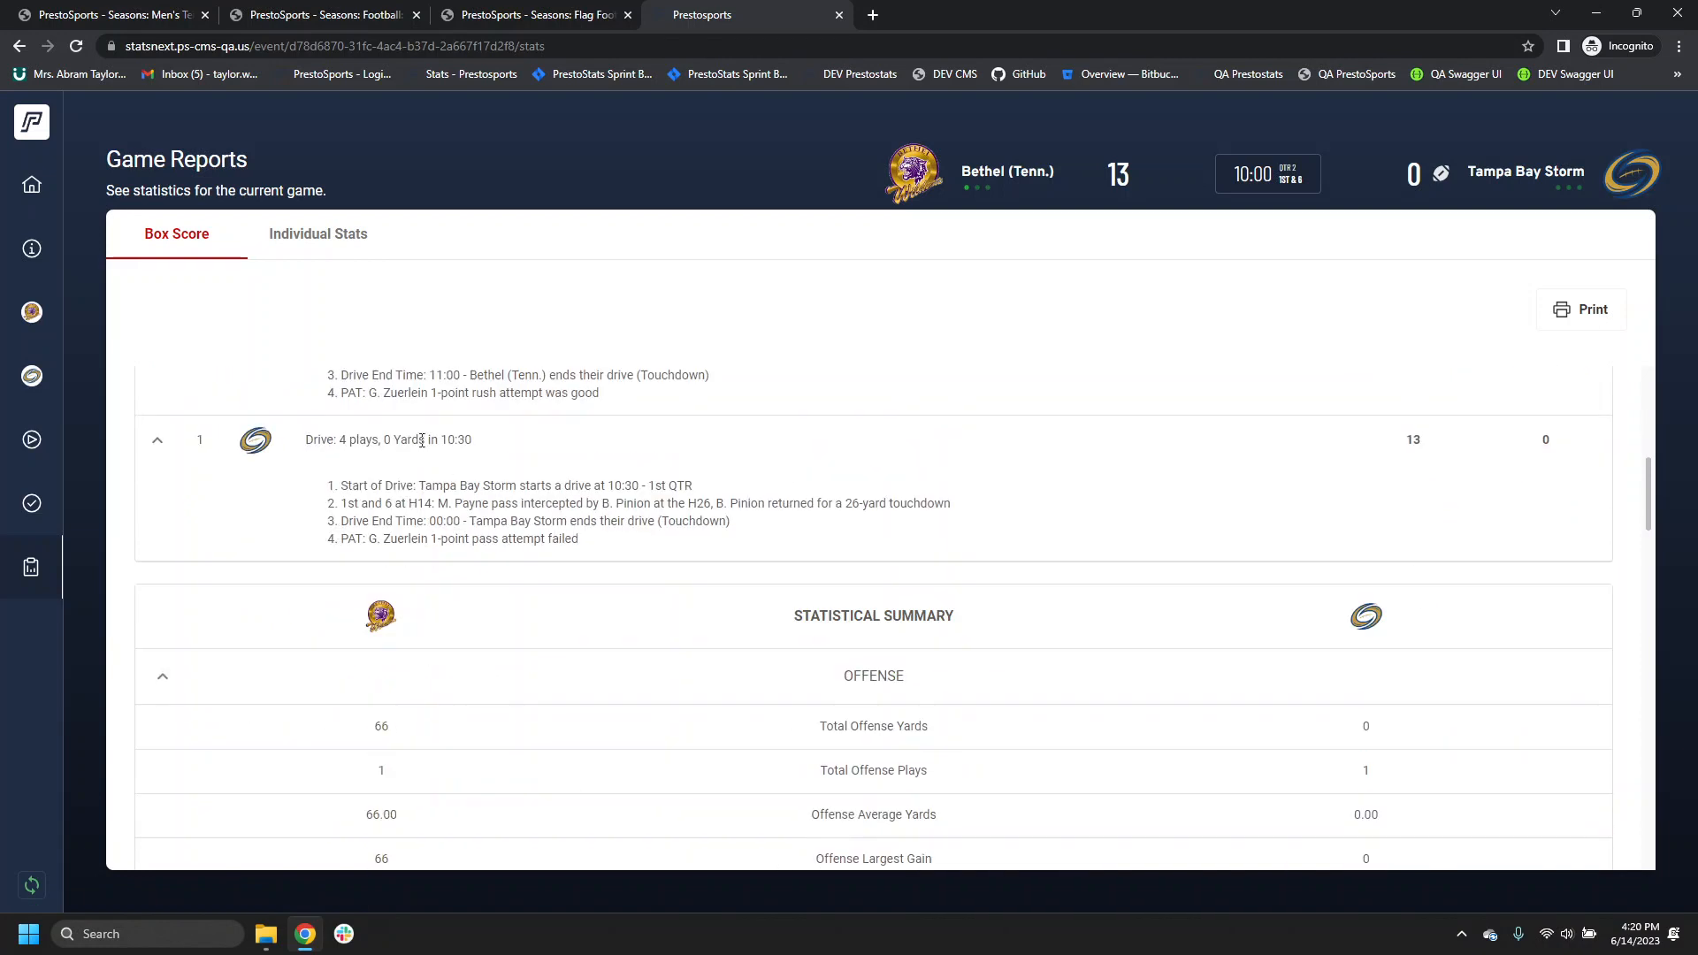
scroll(424, 496, up, 1)
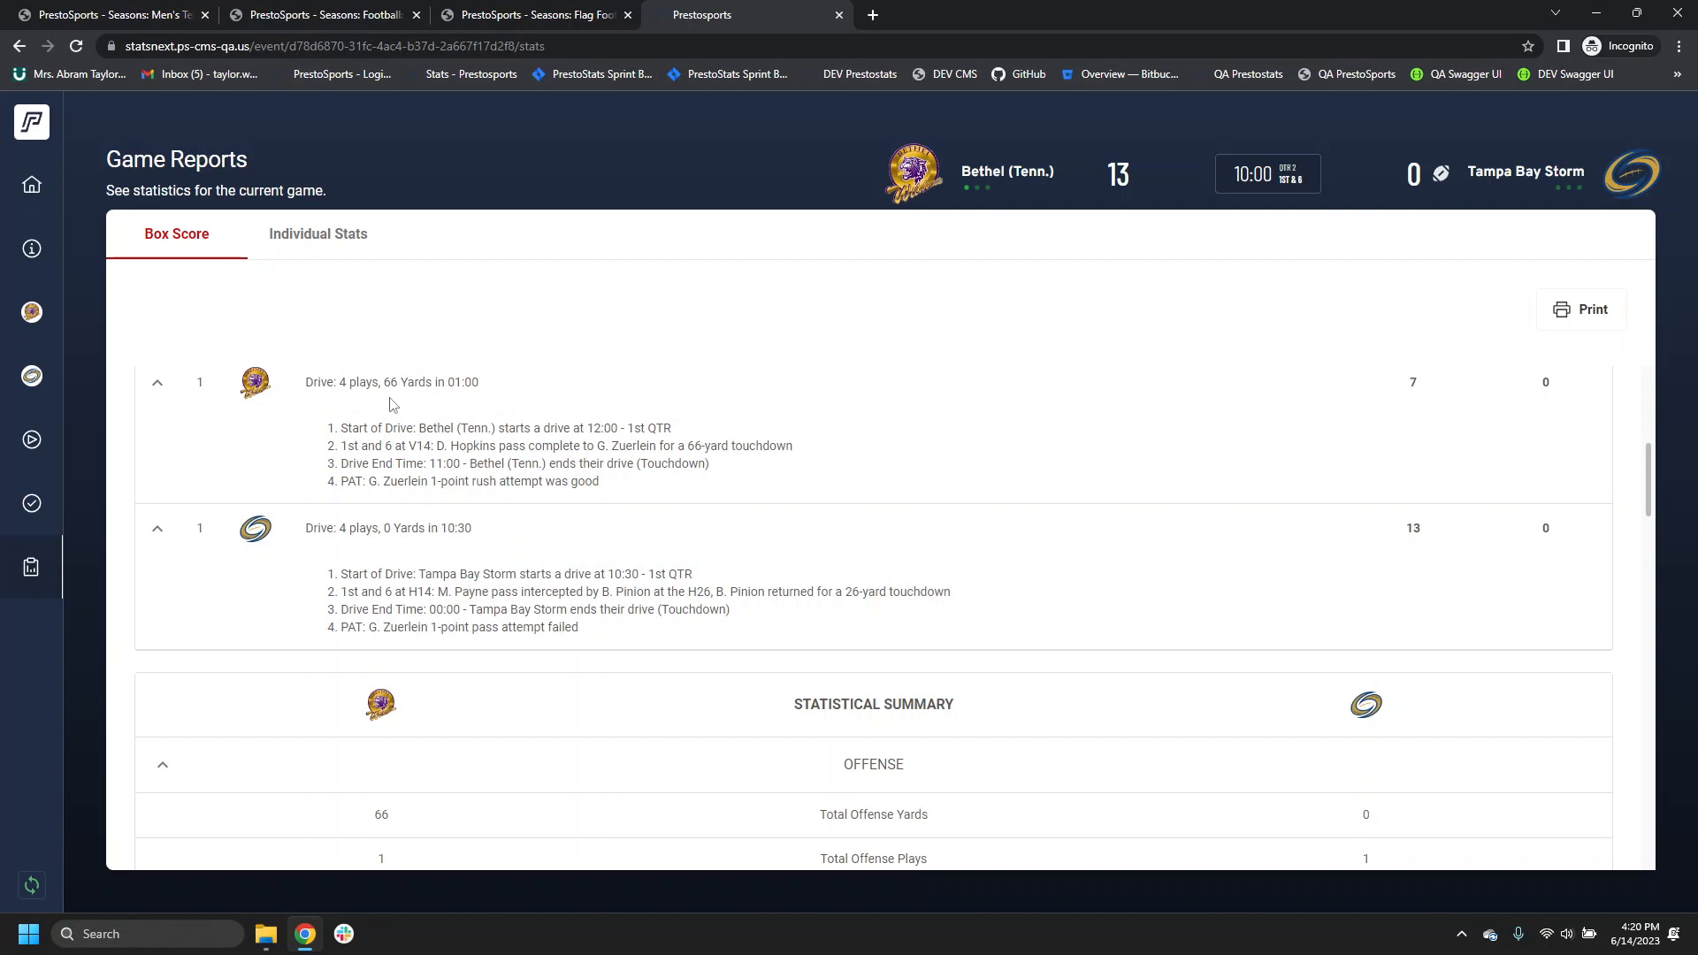
scroll(587, 421, down, 1)
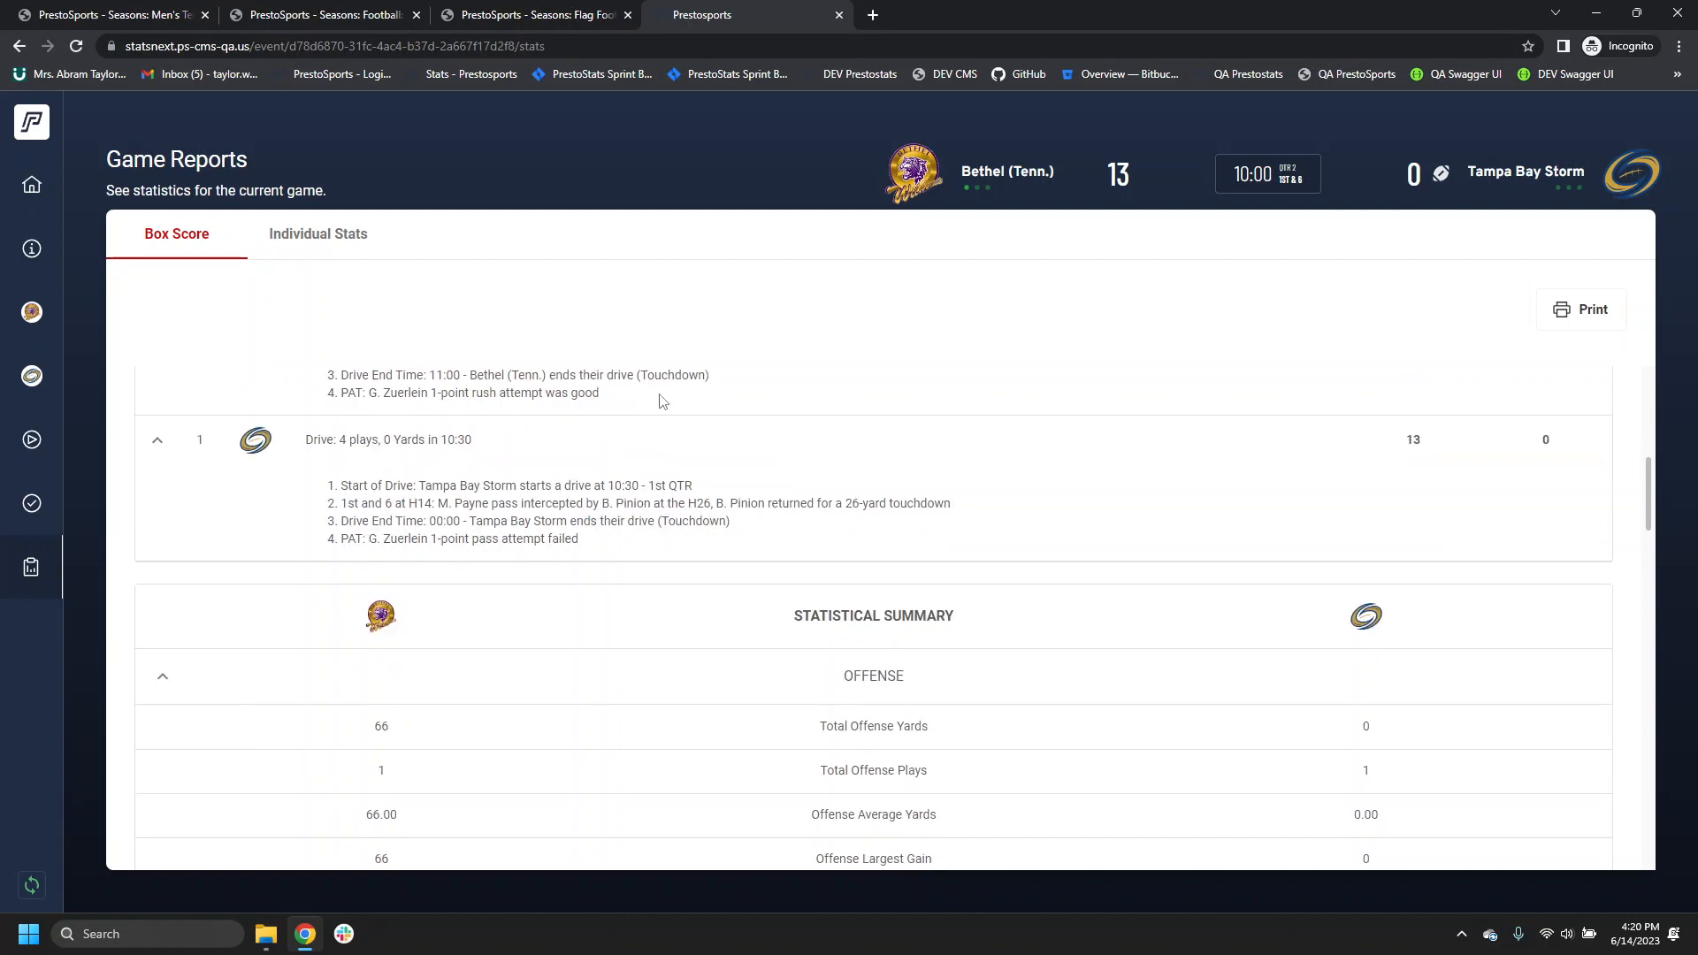
scroll(676, 457, up, 1)
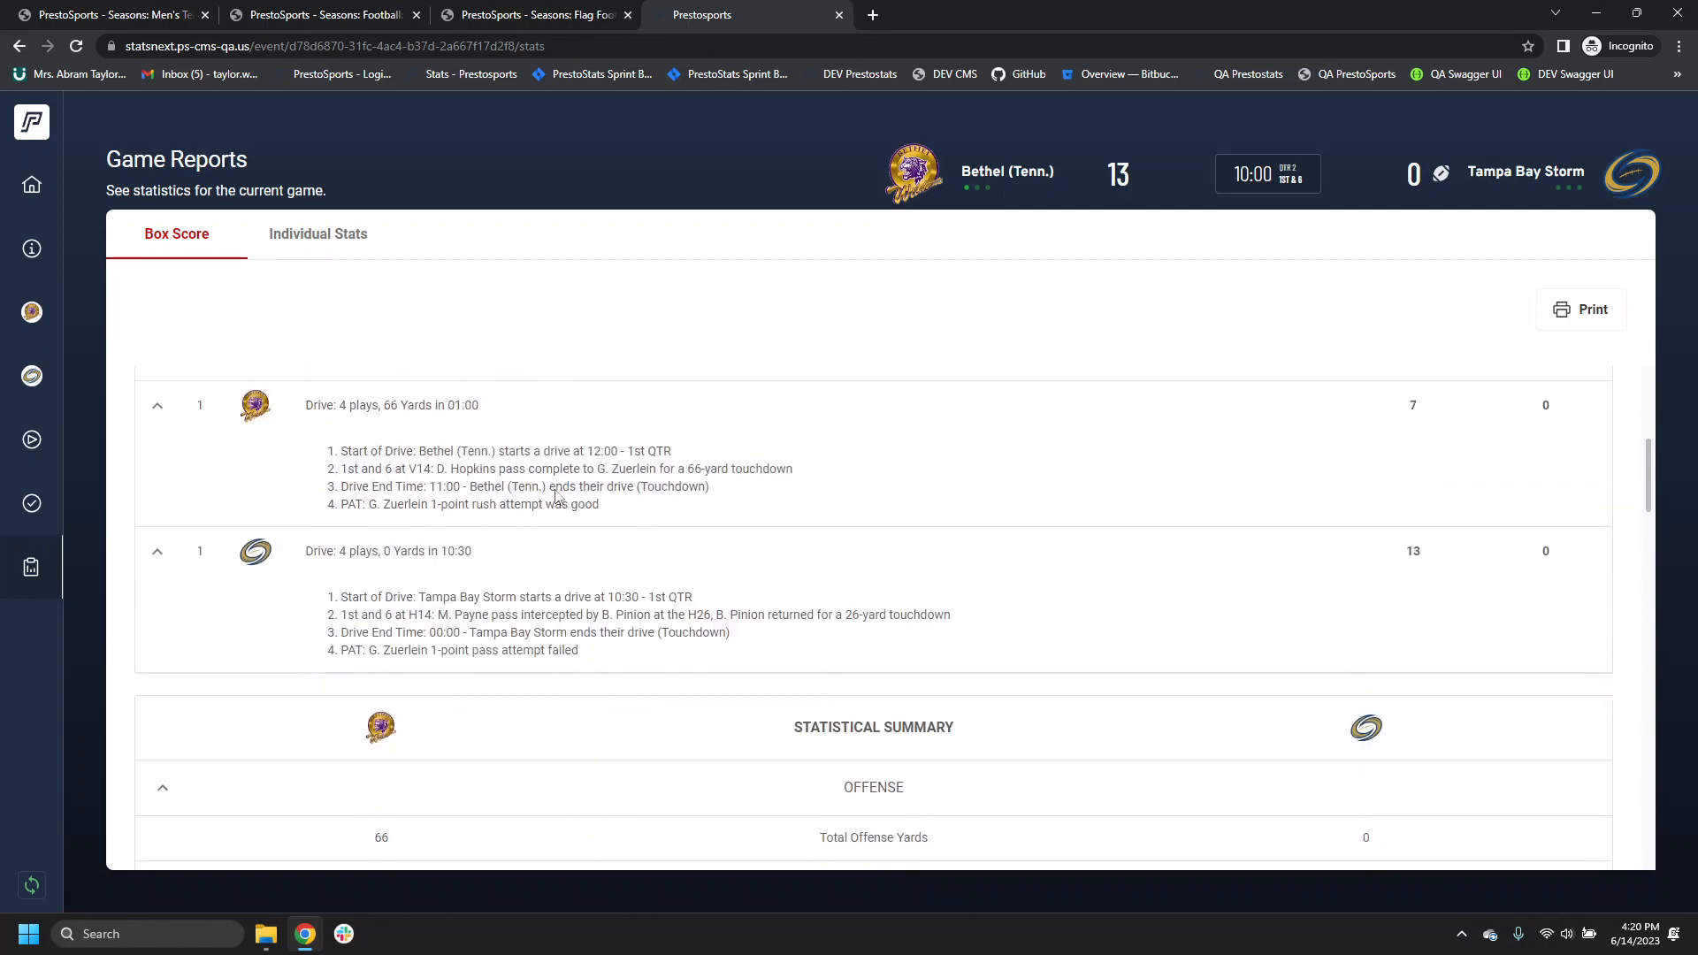
Step: Examine the offense, passing and rushing figures in the box score's statistical summary
scroll(535, 535, down, 7)
scroll(535, 619, down, 2)
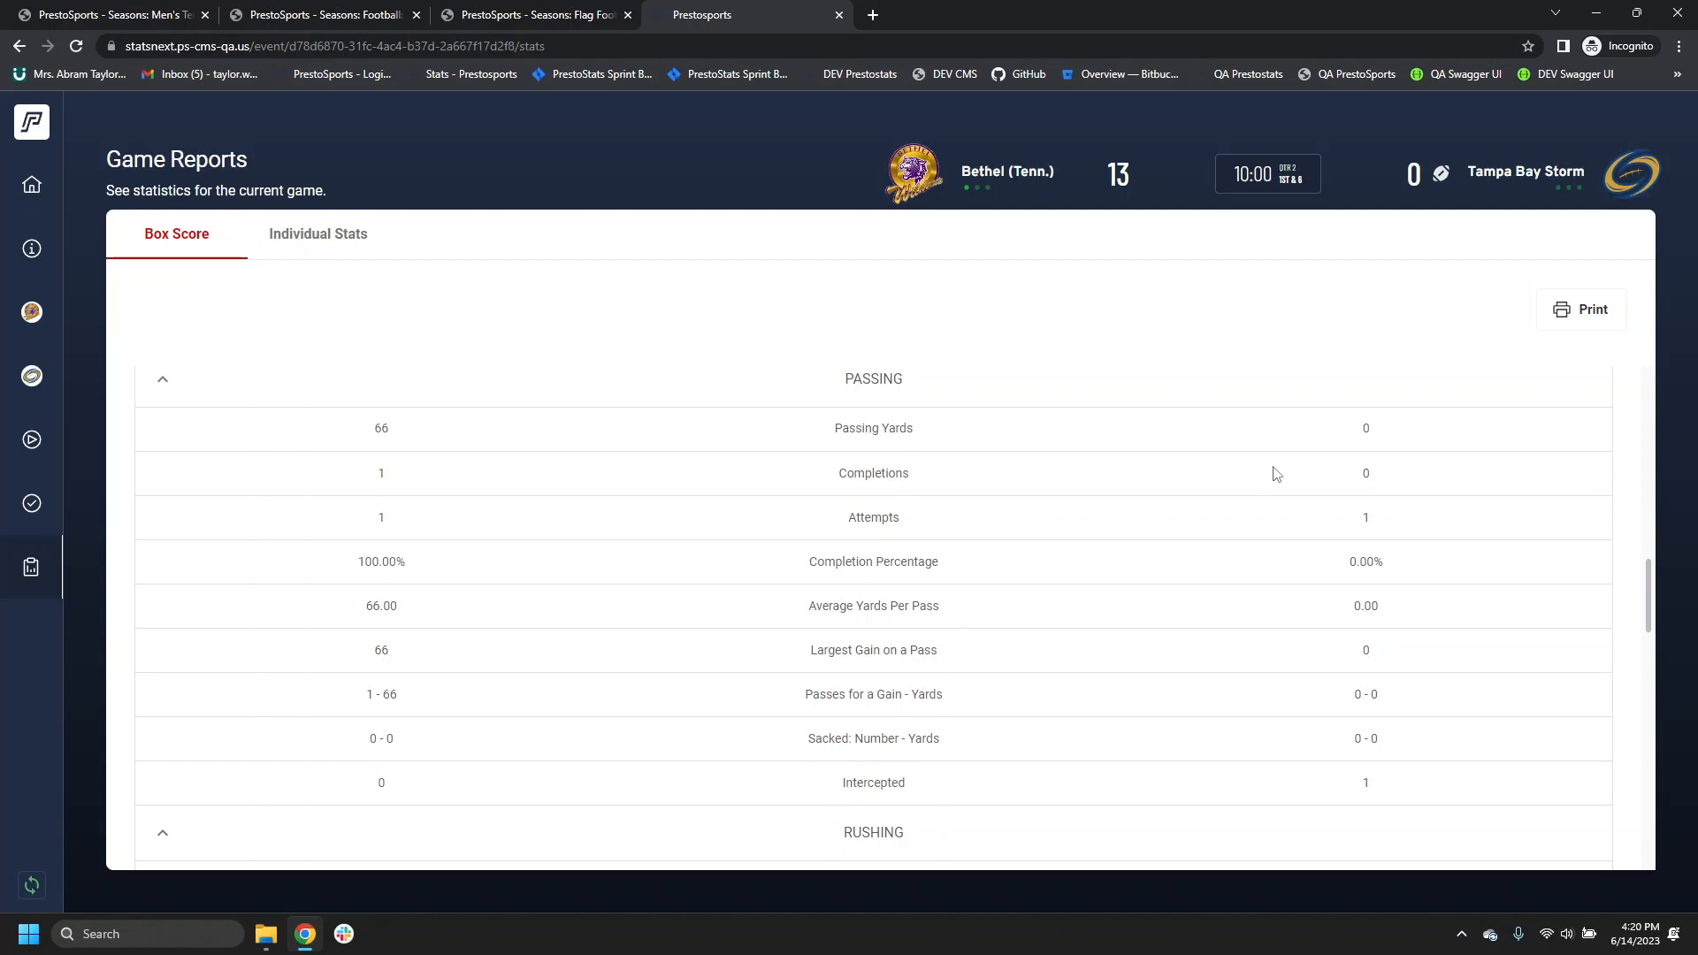
scroll(1015, 531, up, 4)
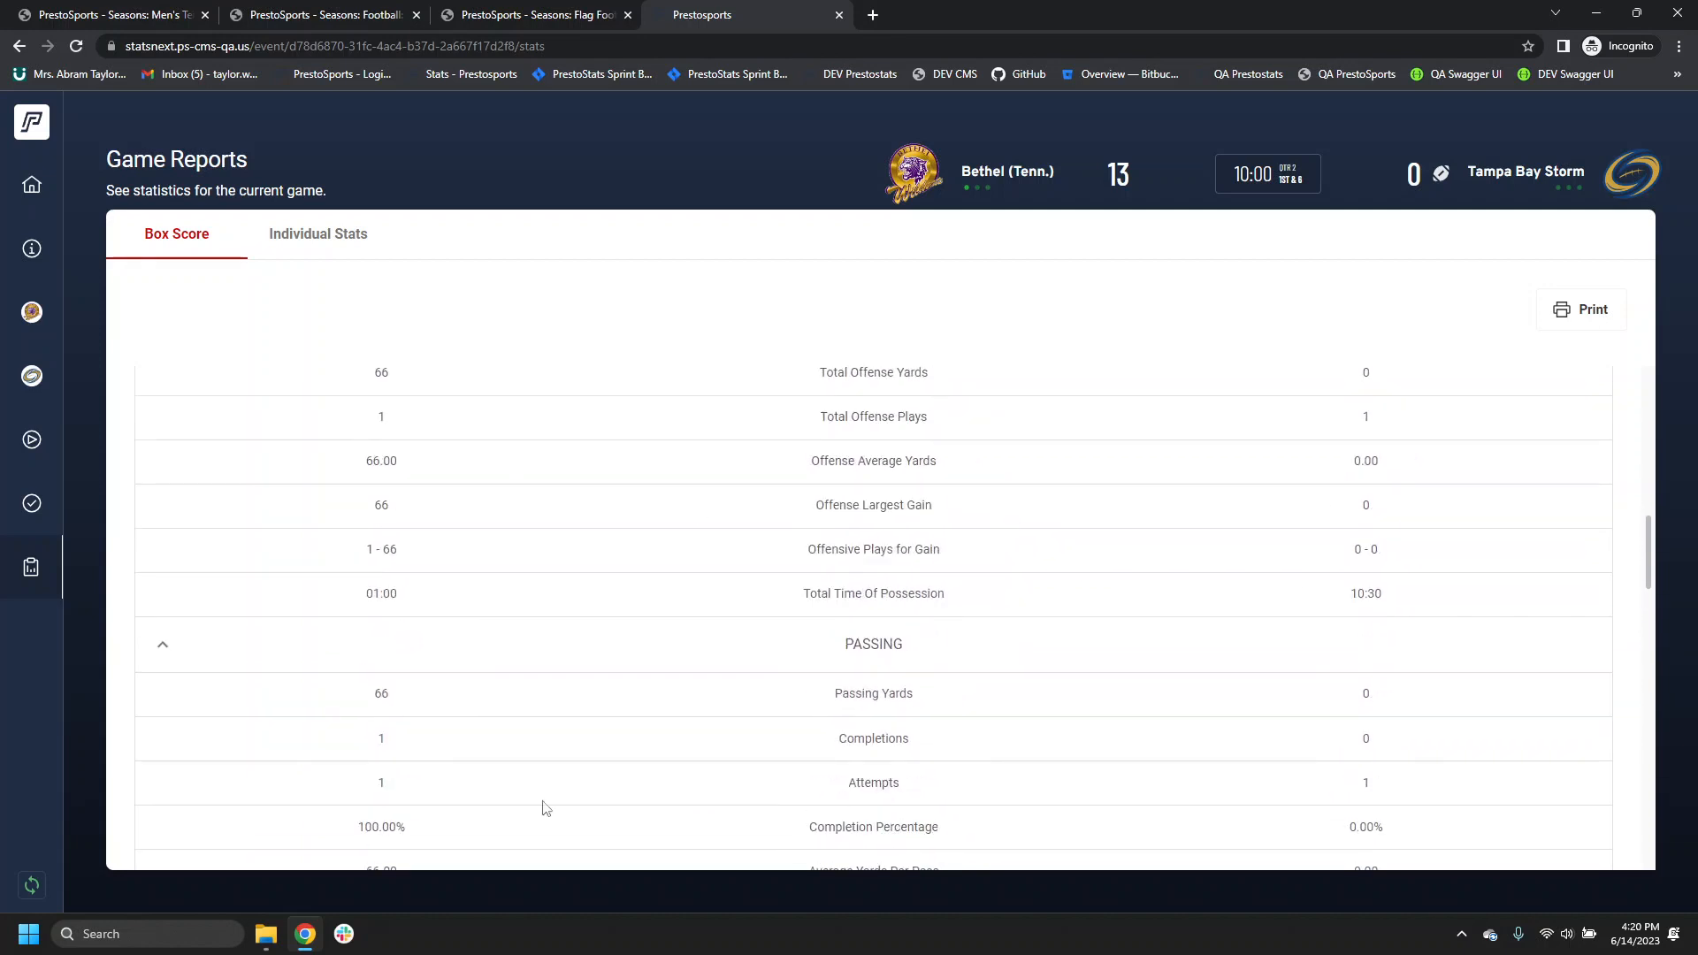
scroll(667, 730, down, 8)
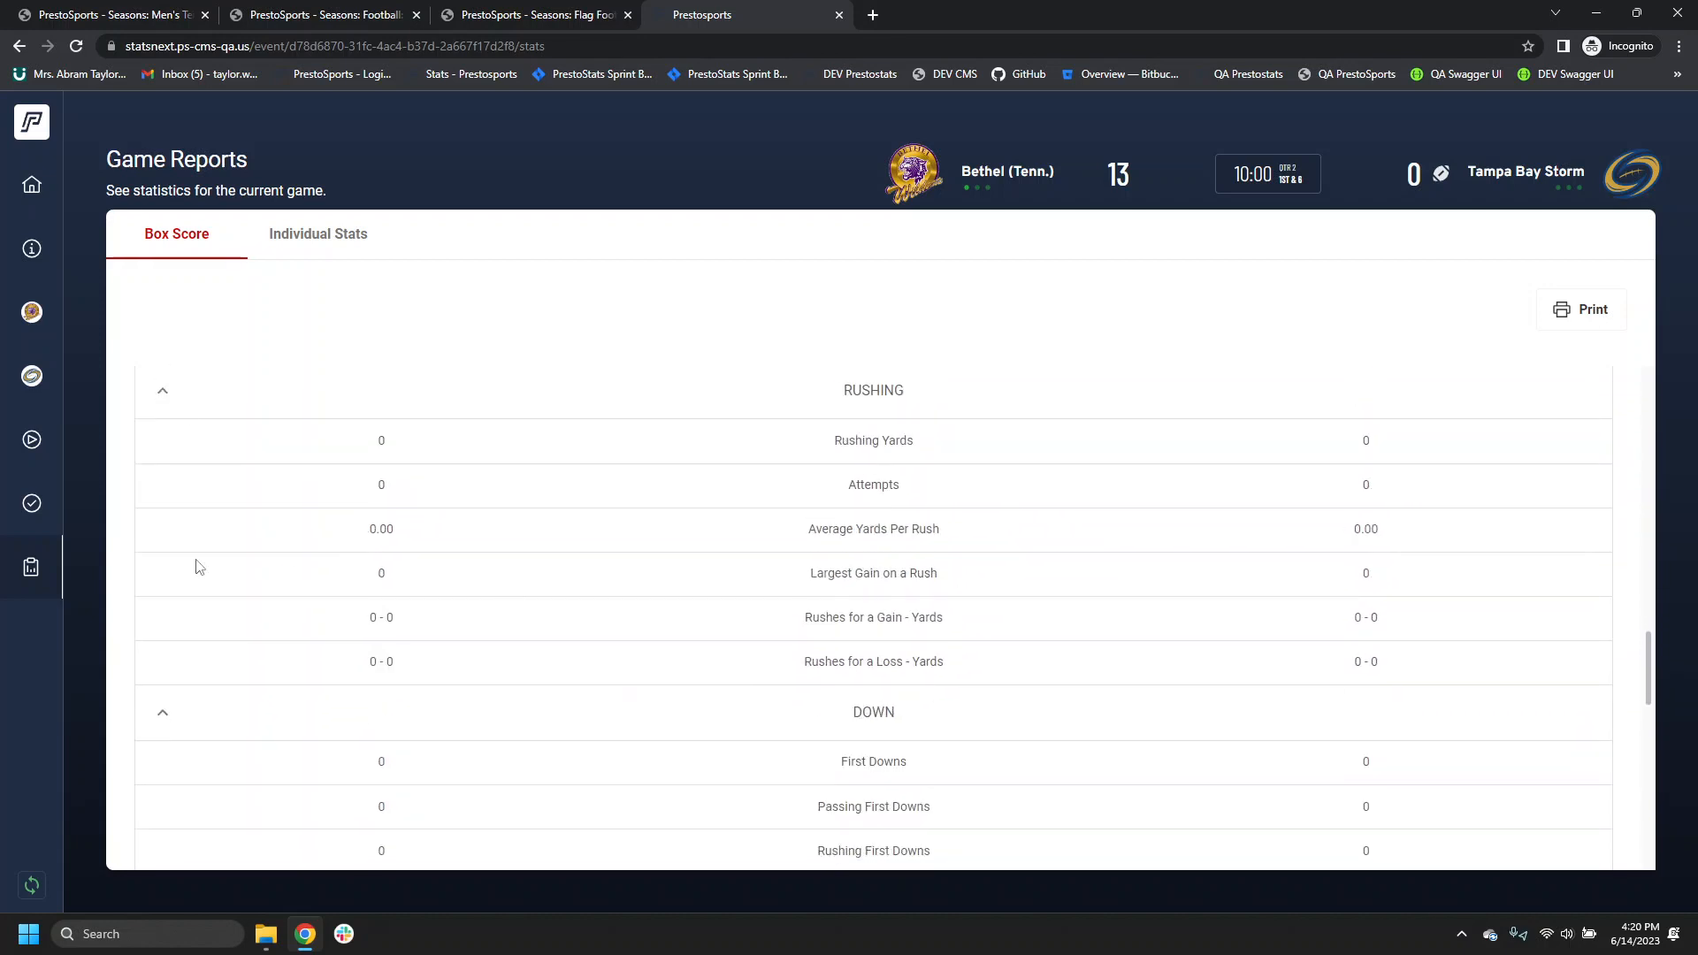
Step: Collapse the statistical summary's categories, including Down, Penalty, Punt, Punt Return, Turnover, Passing and Offense
click(162, 446)
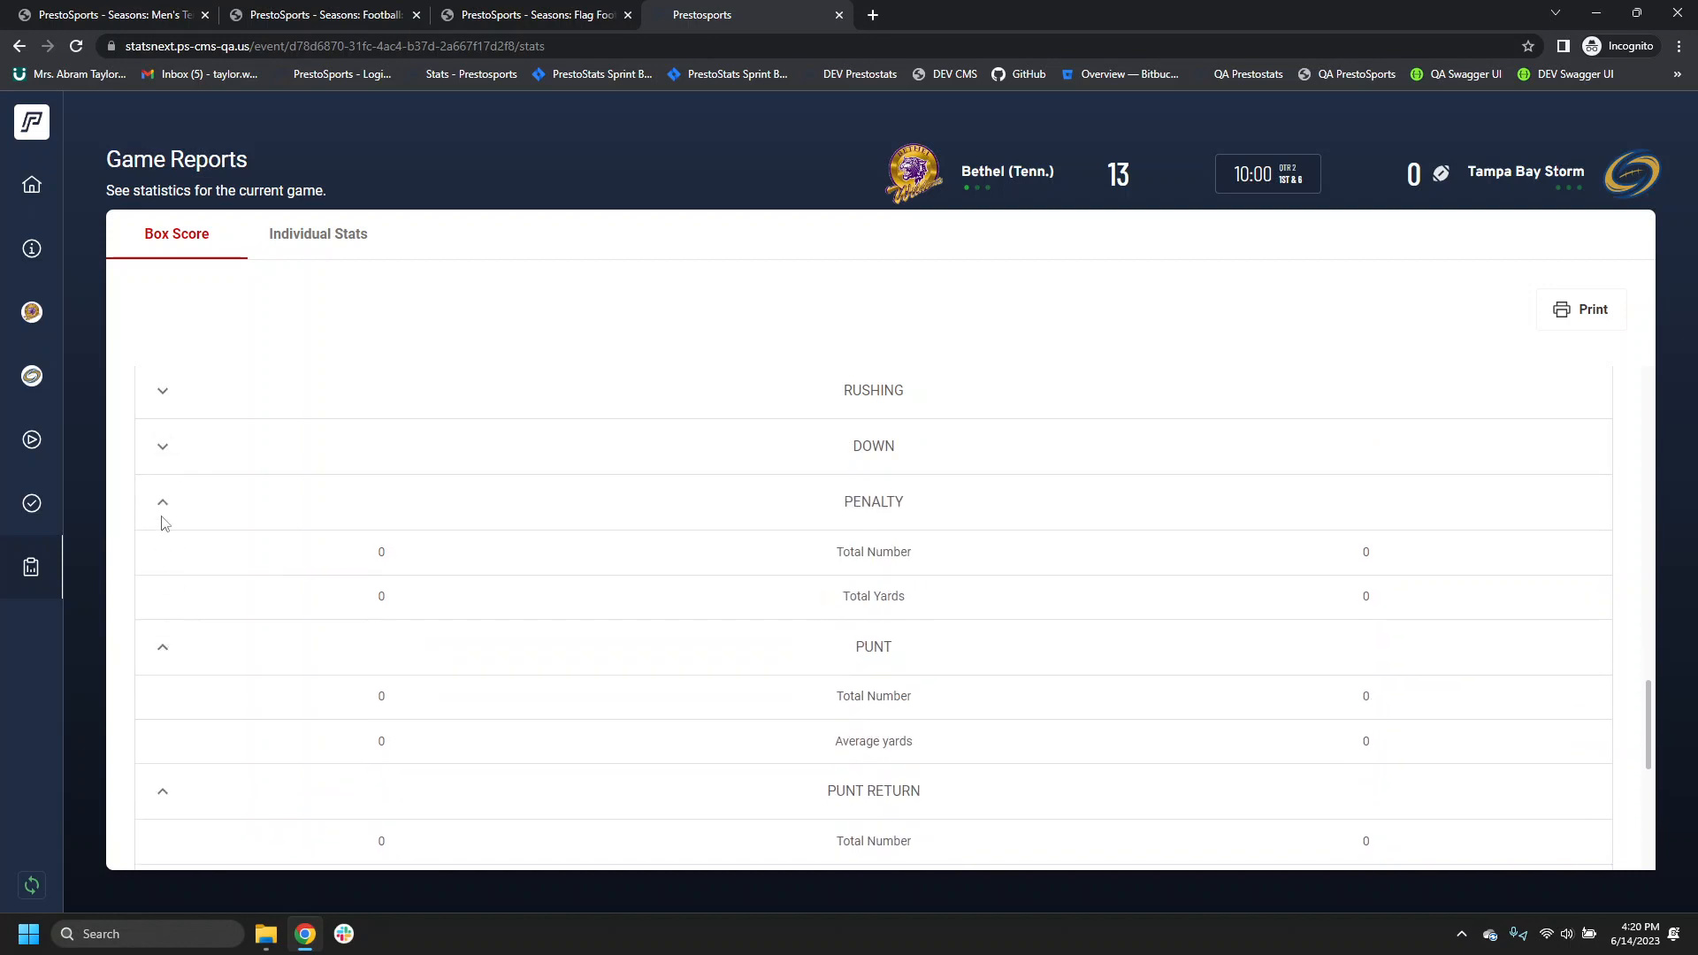
click(162, 502)
click(162, 557)
click(162, 610)
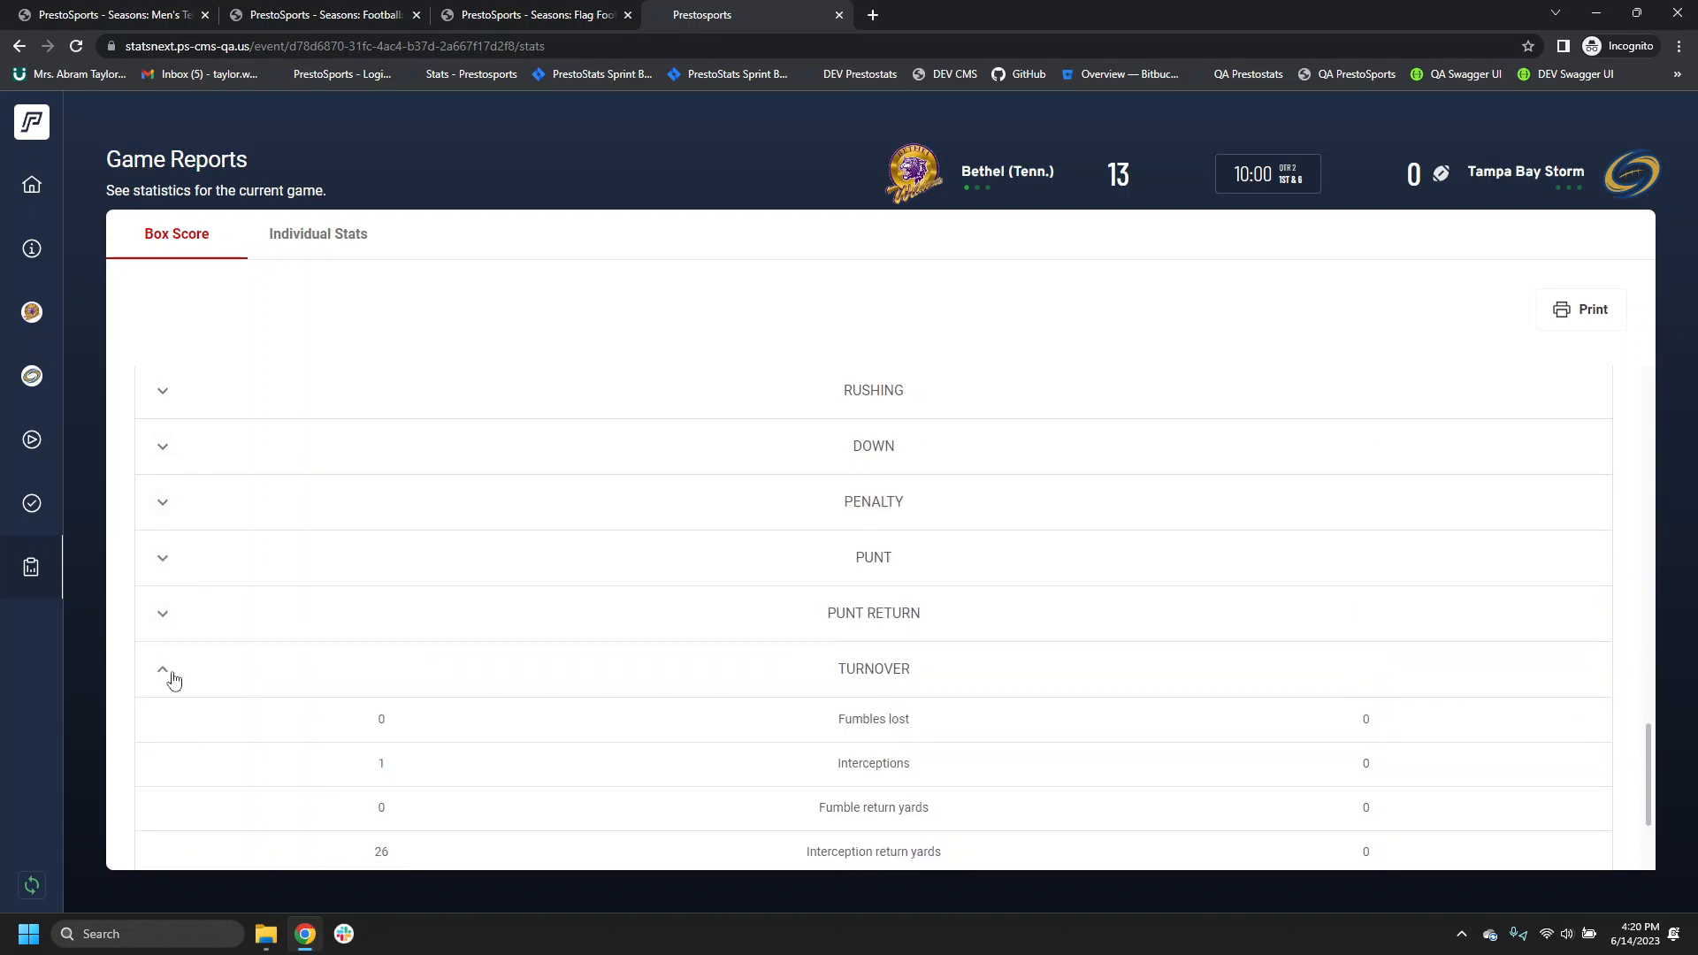
click(163, 669)
scroll(186, 690, up, 7)
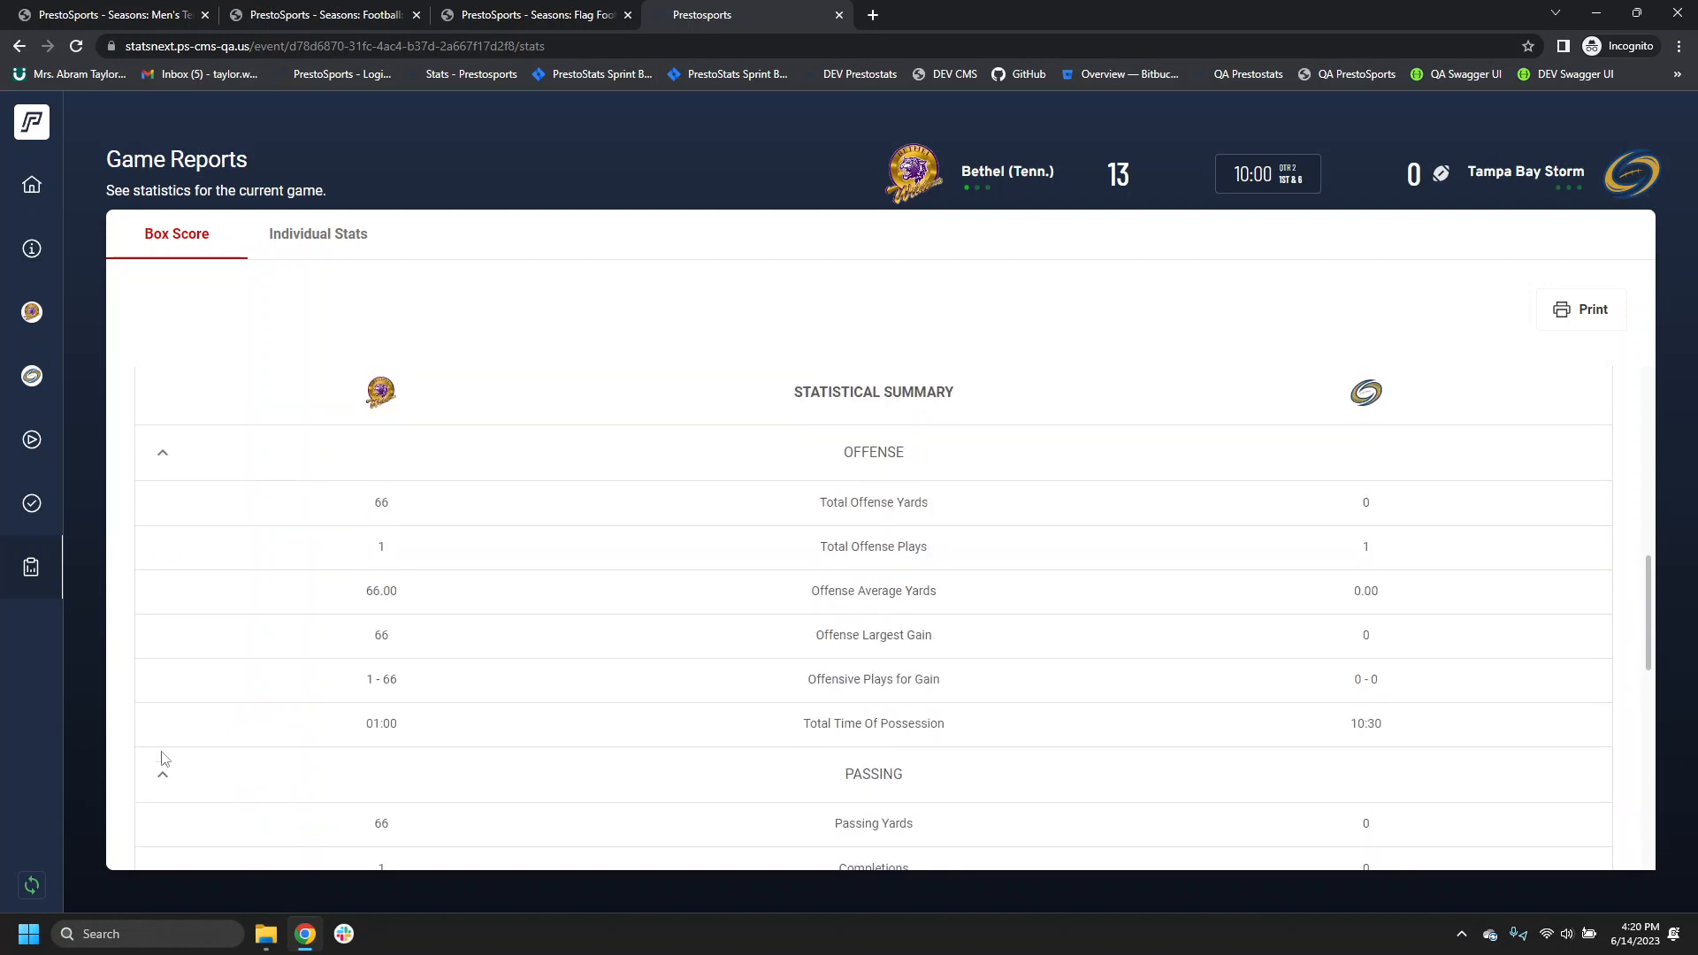
click(163, 775)
click(162, 452)
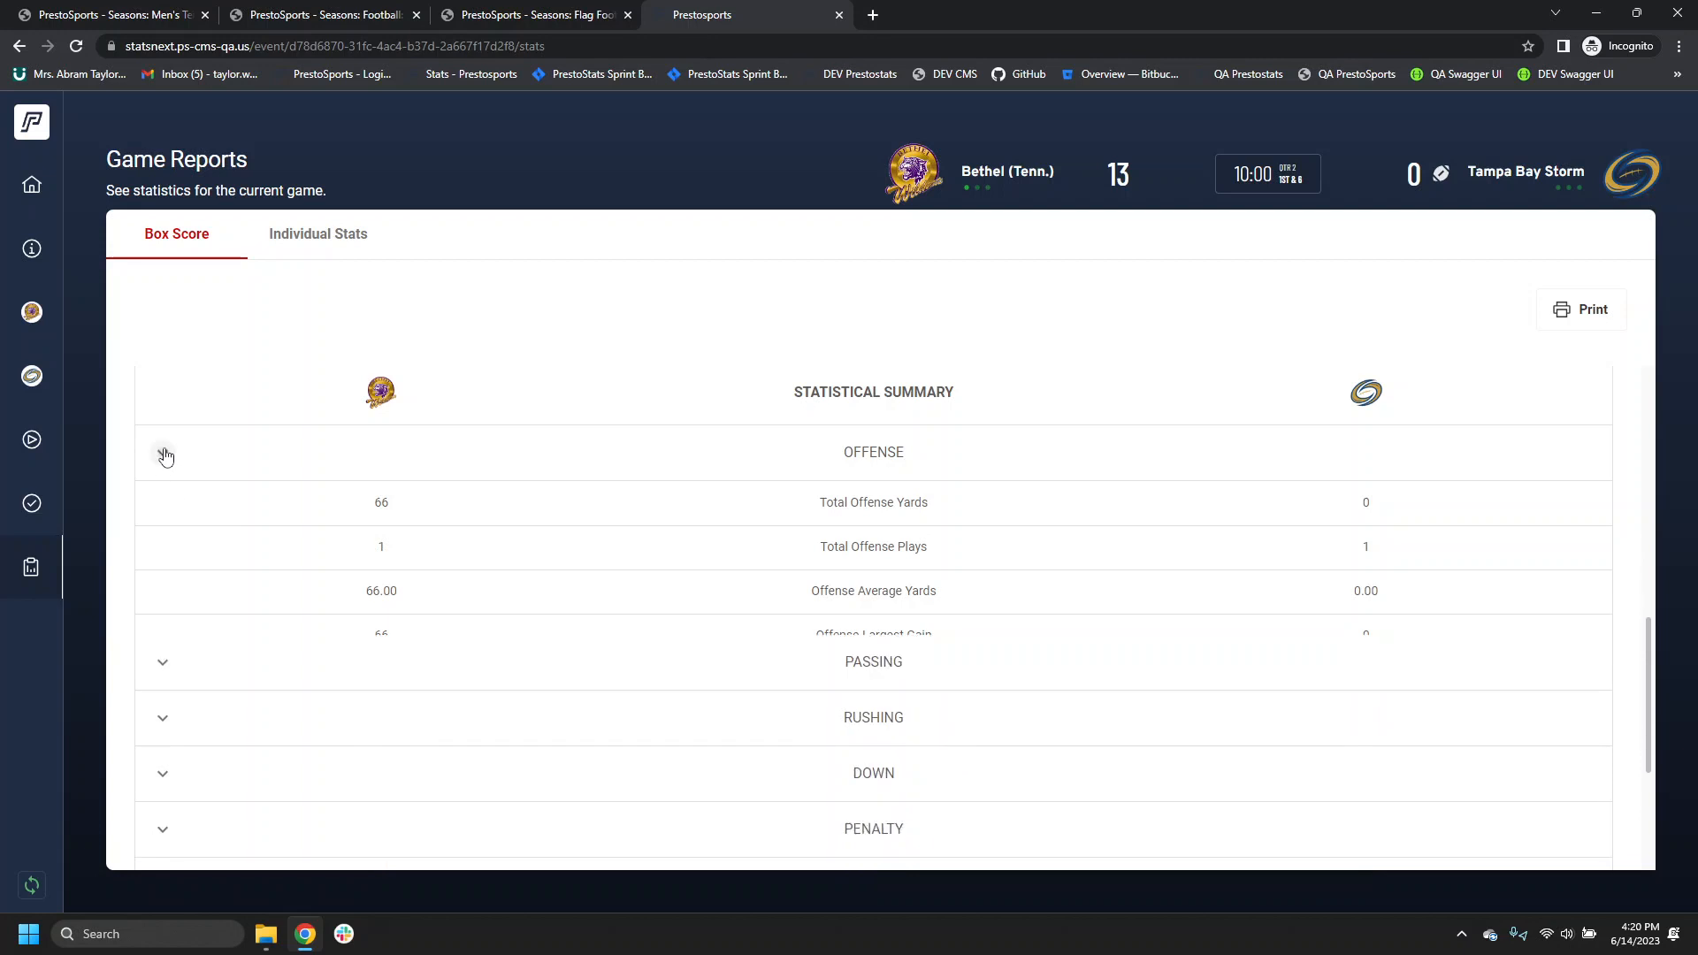
Step: Review the individual player stats for Bethel and Tampa Bay Storm
click(323, 252)
scroll(972, 655, down, 3)
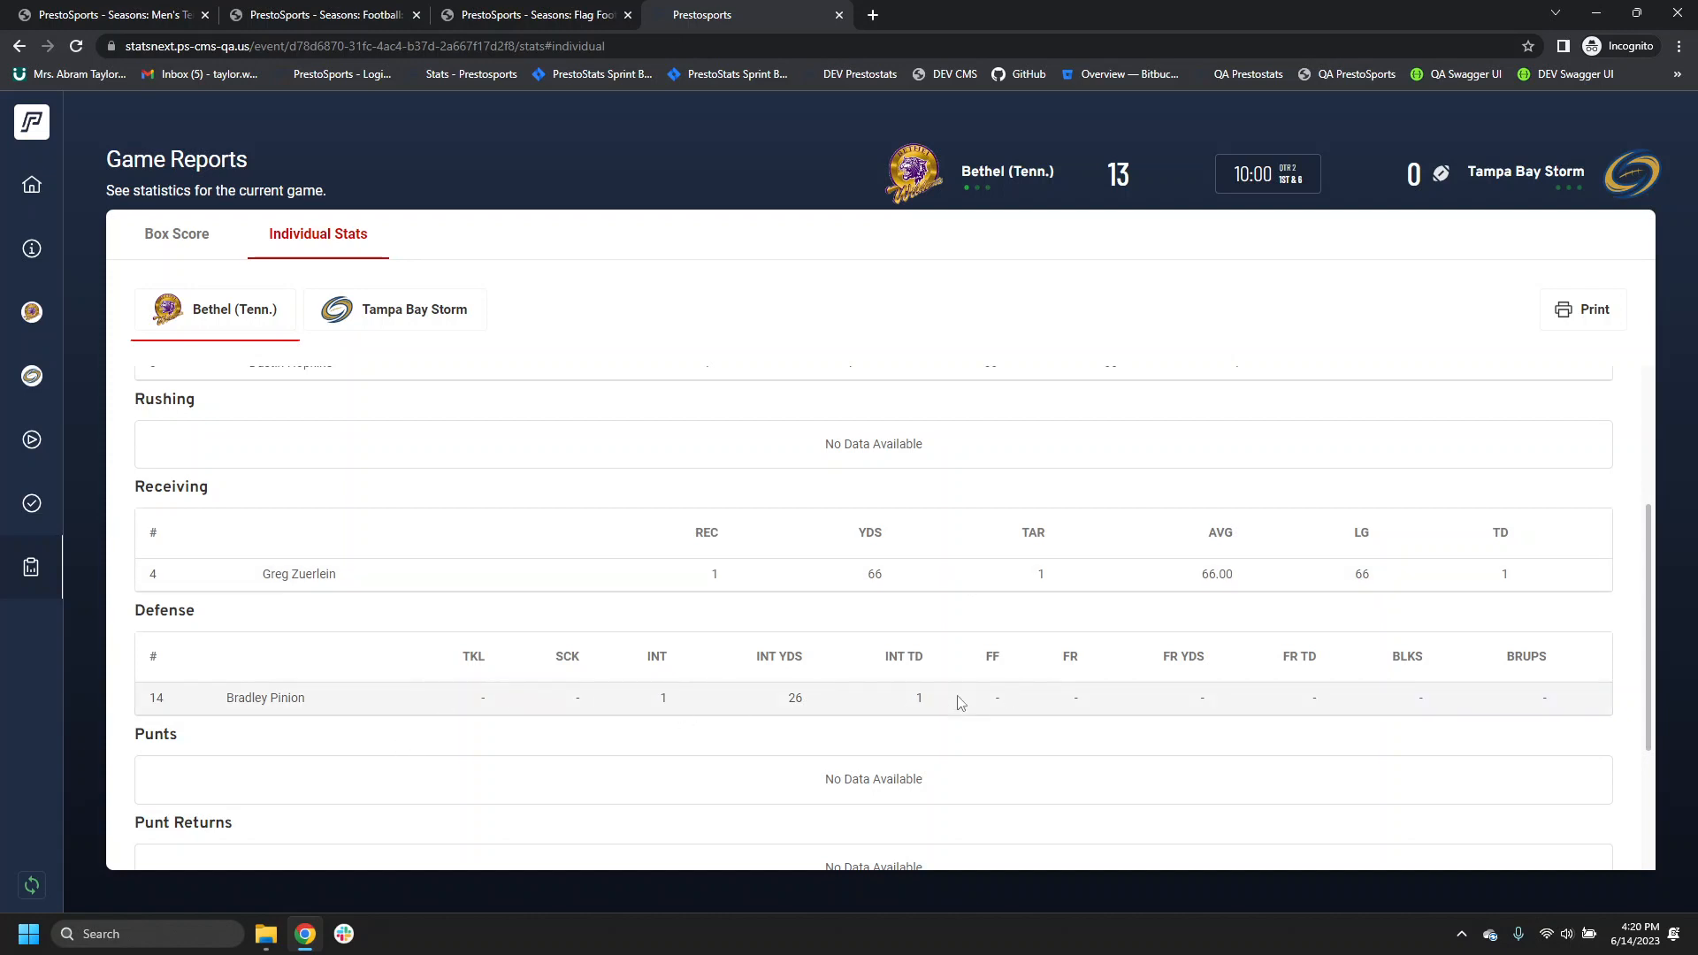
scroll(924, 649, up, 3)
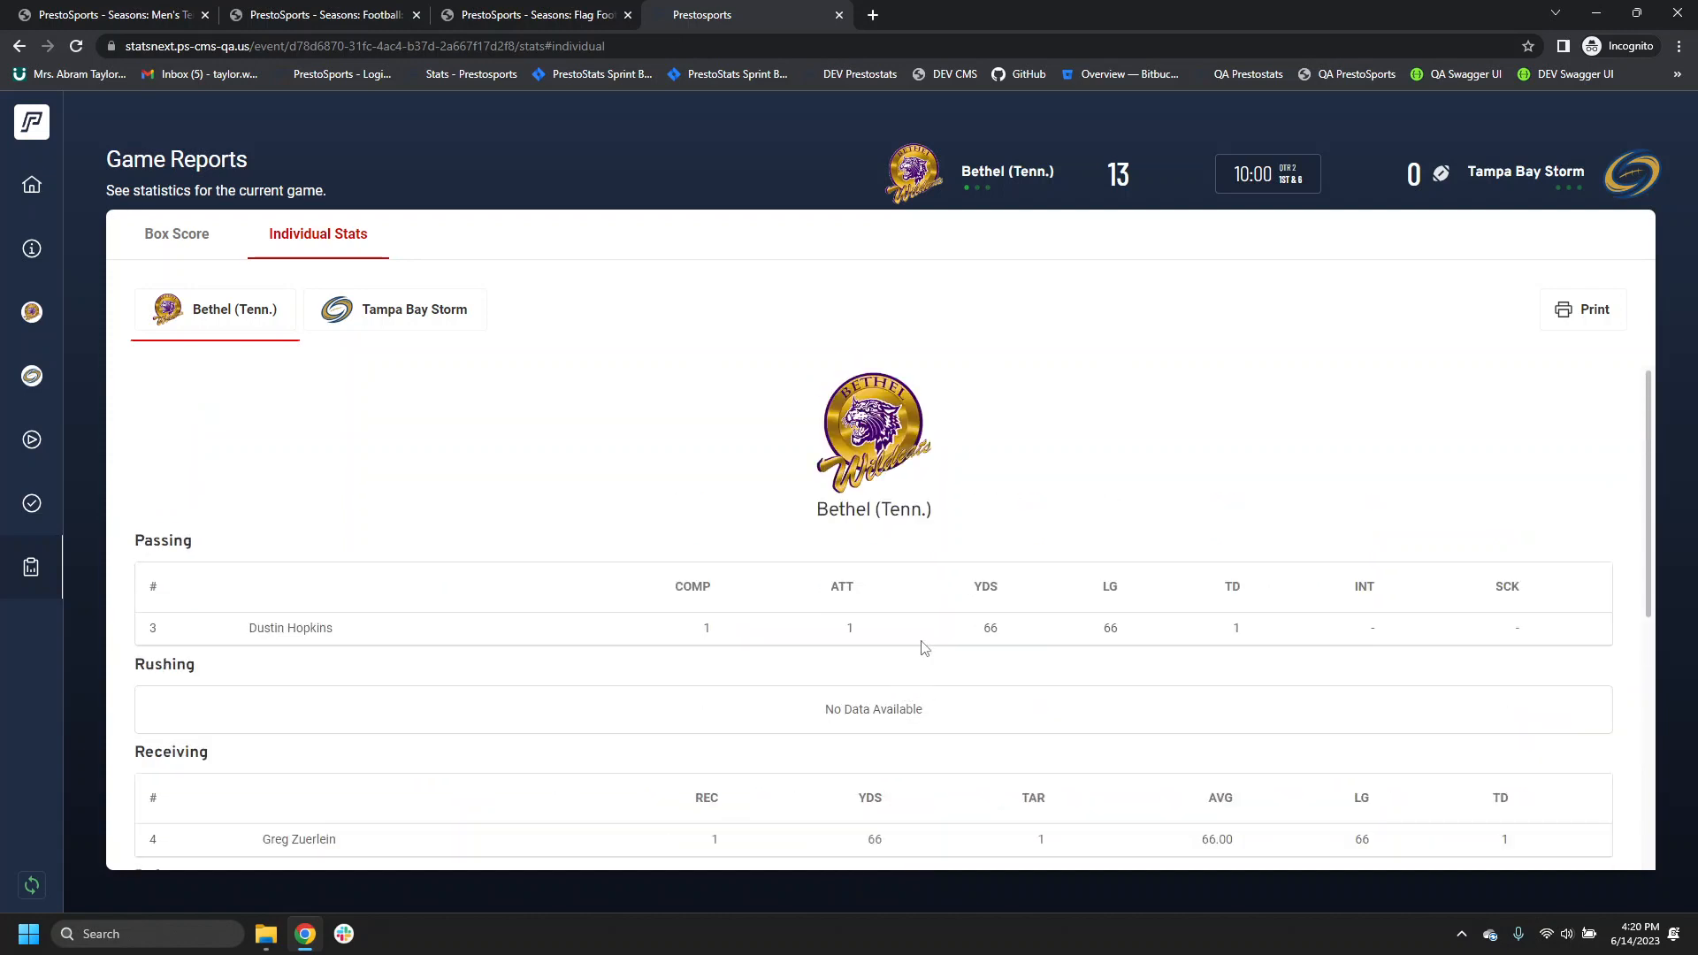
click(422, 308)
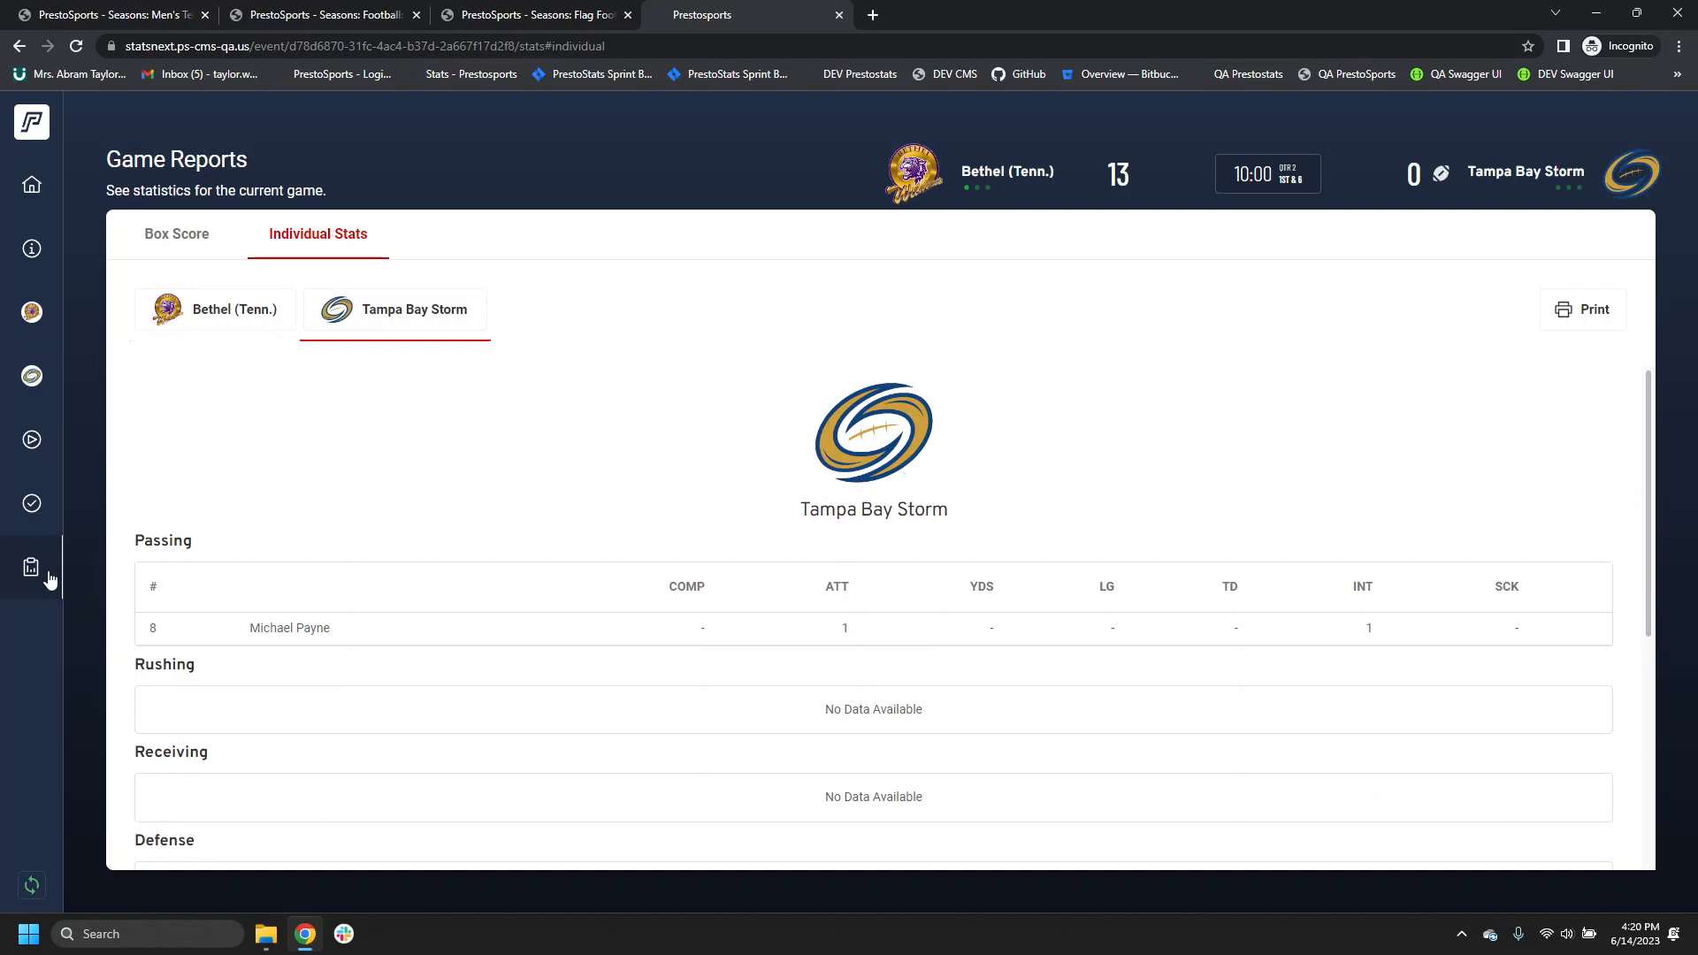
Step: Finalize the Bethel vs. Tampa Bay Storm game and return to the events list
click(50, 512)
click(1602, 845)
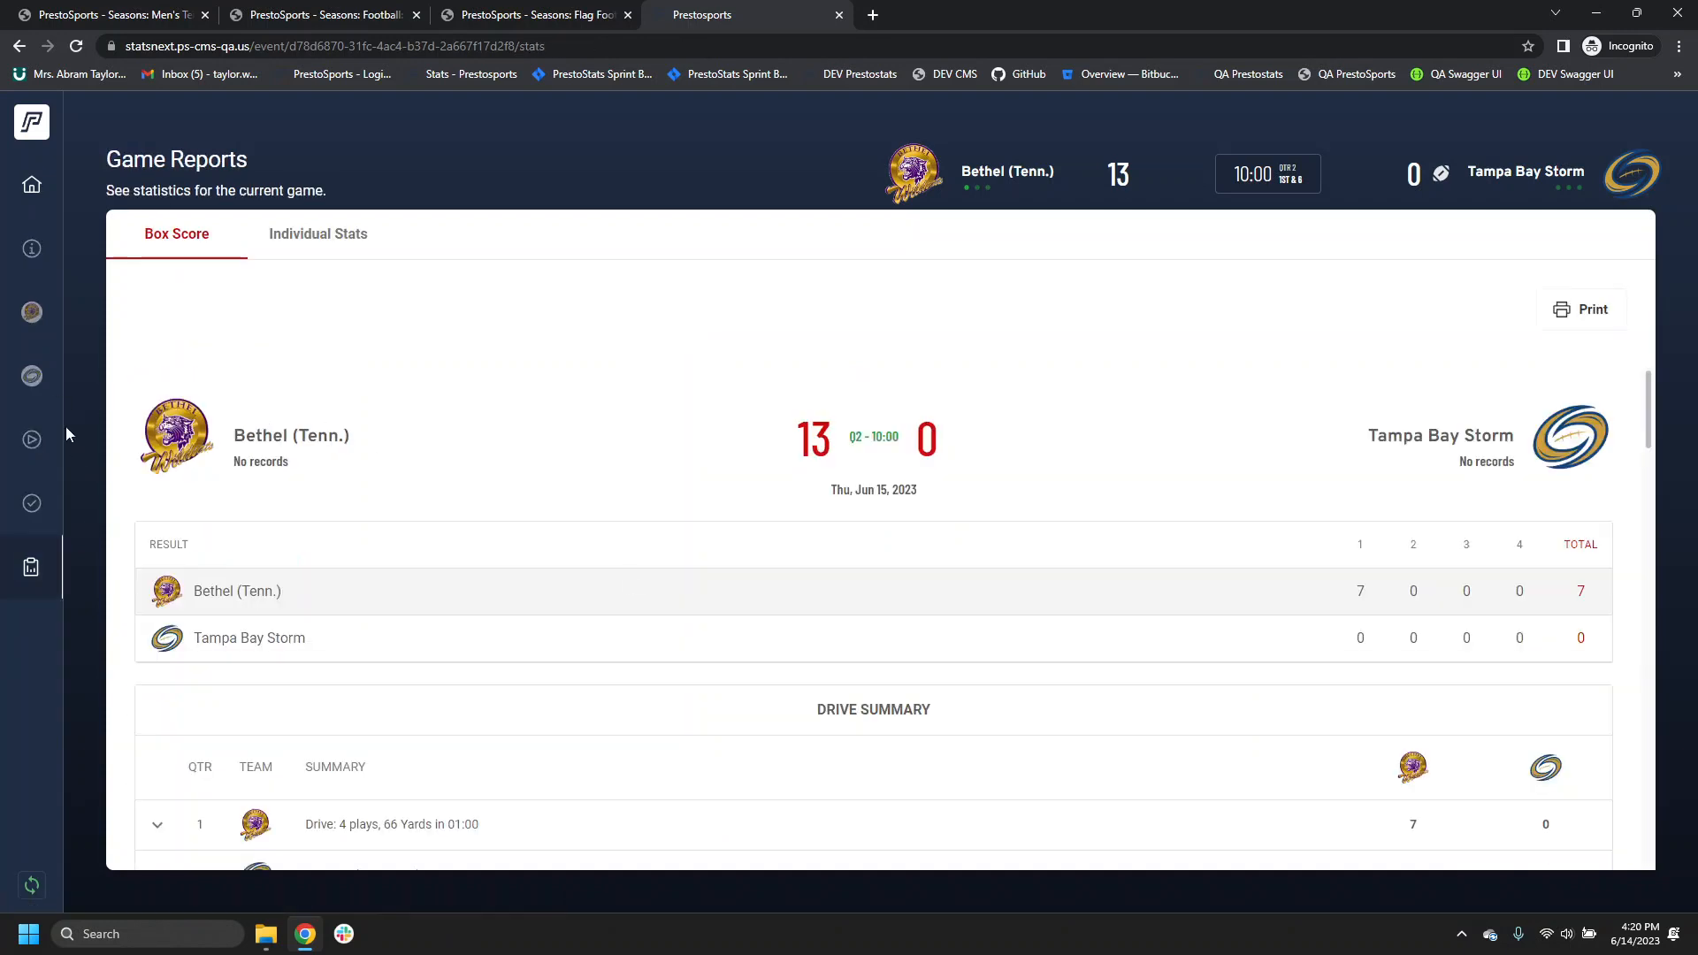
click(33, 189)
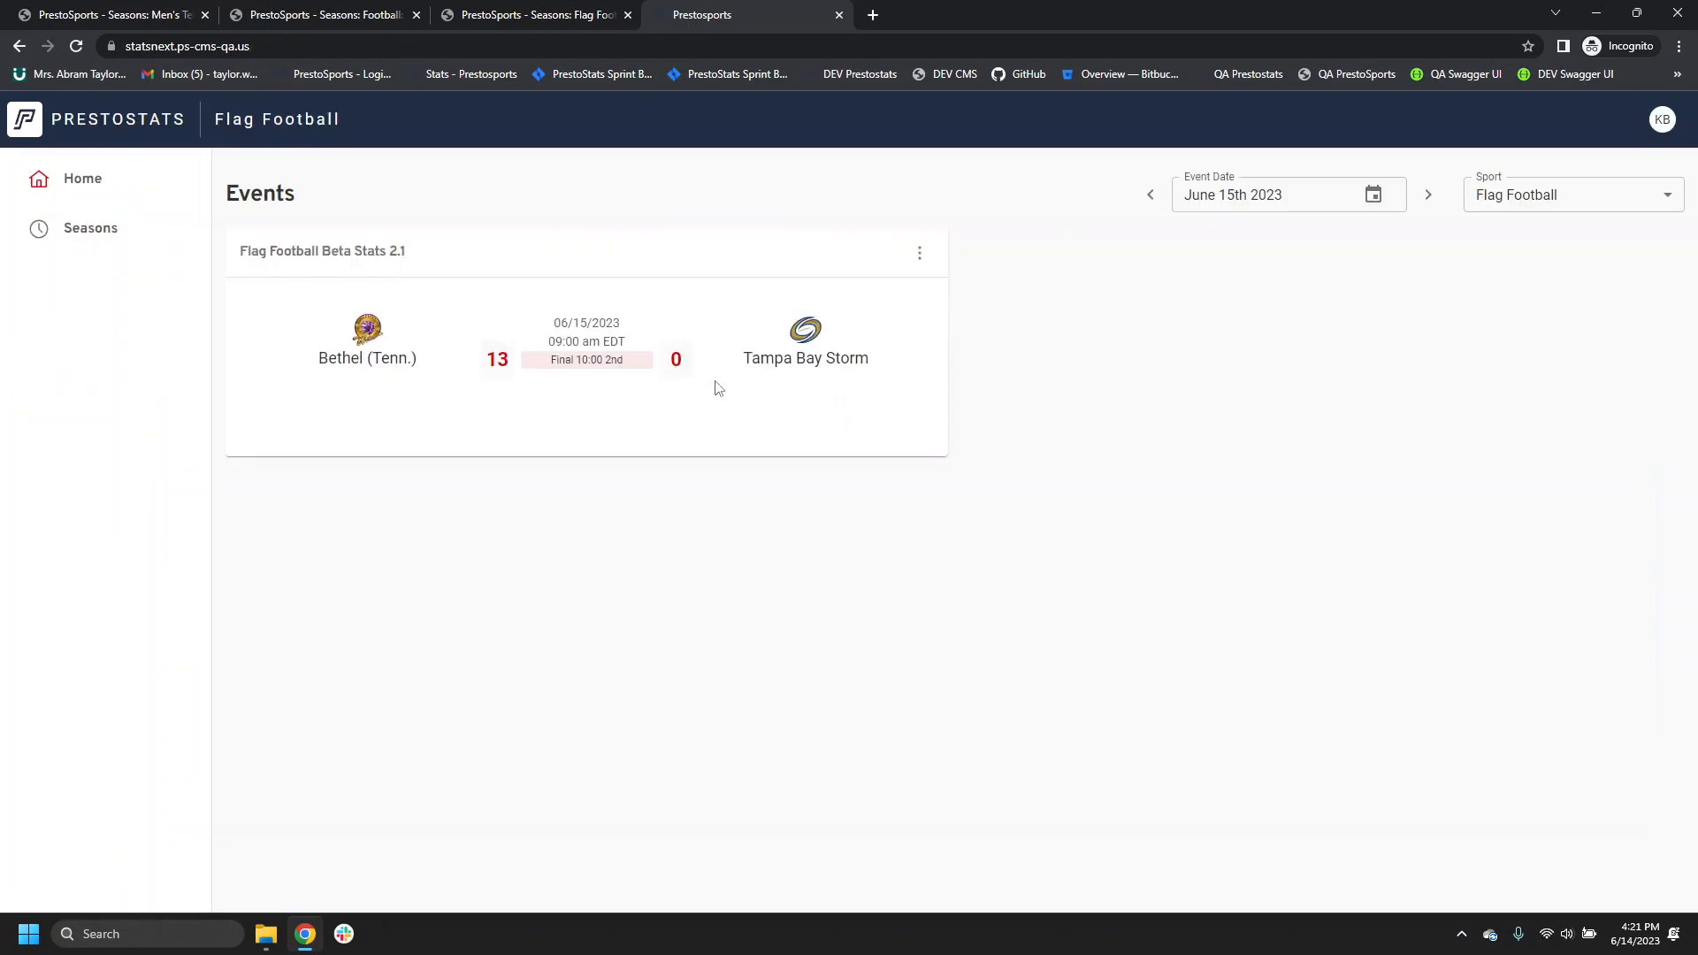
Step: Switch to the PrestoSports admin site, refresh the flag football event page and open the event's edit form to check its result and status
click(544, 15)
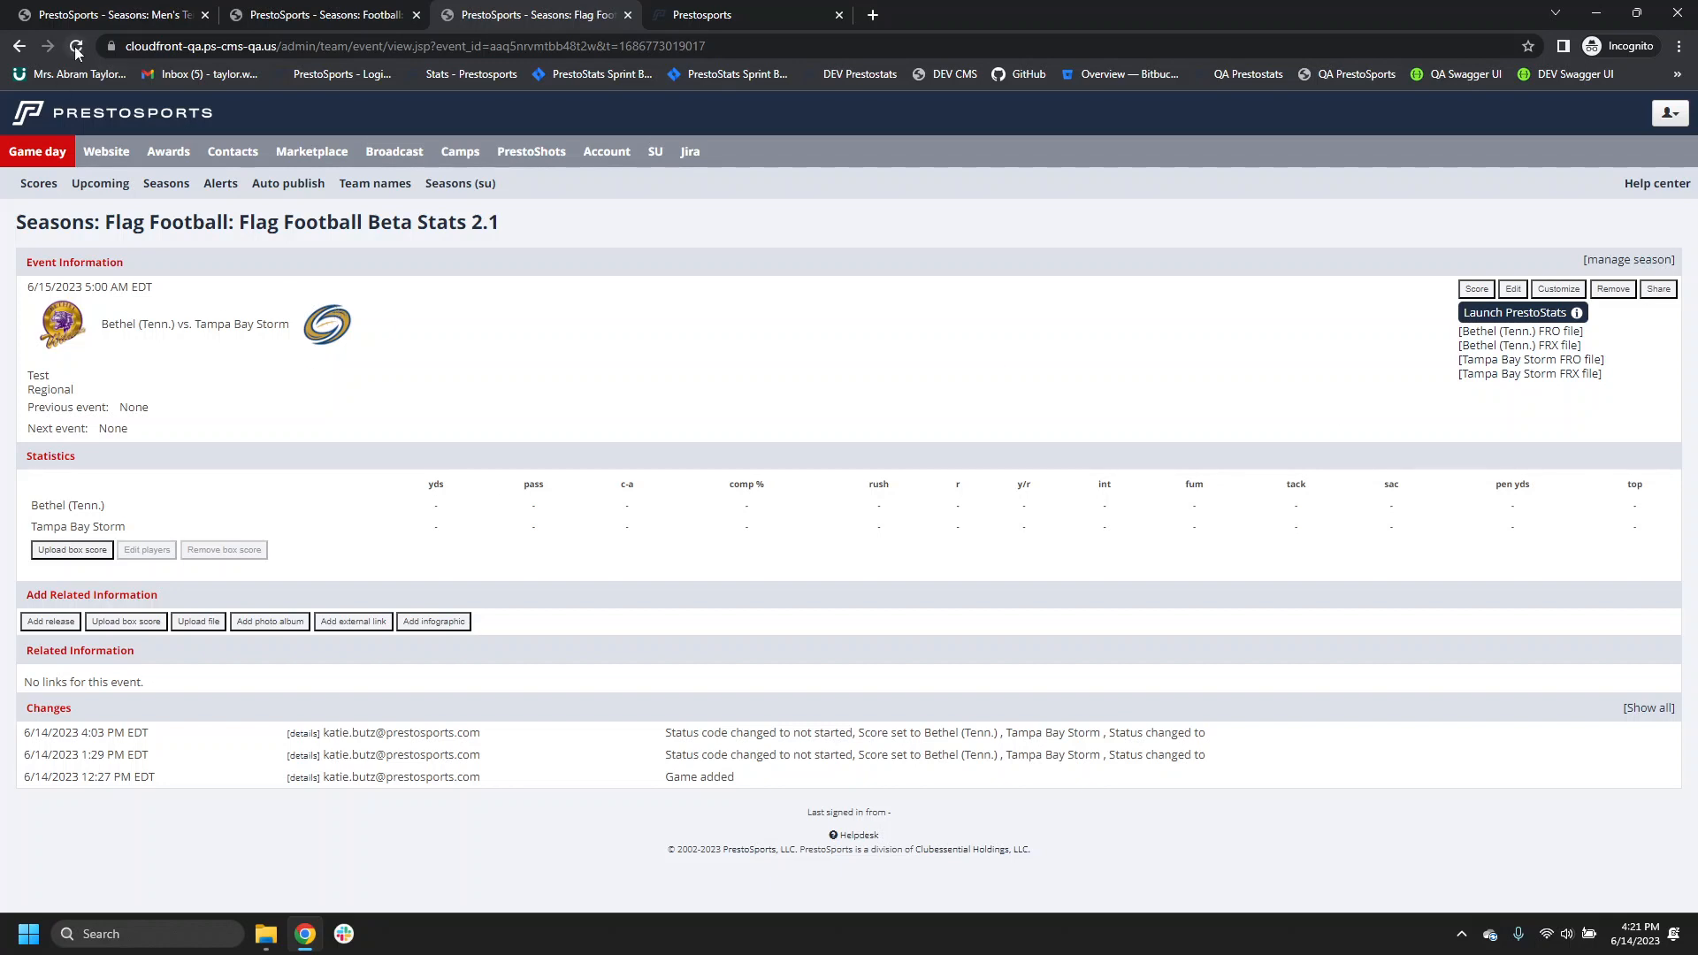
click(77, 48)
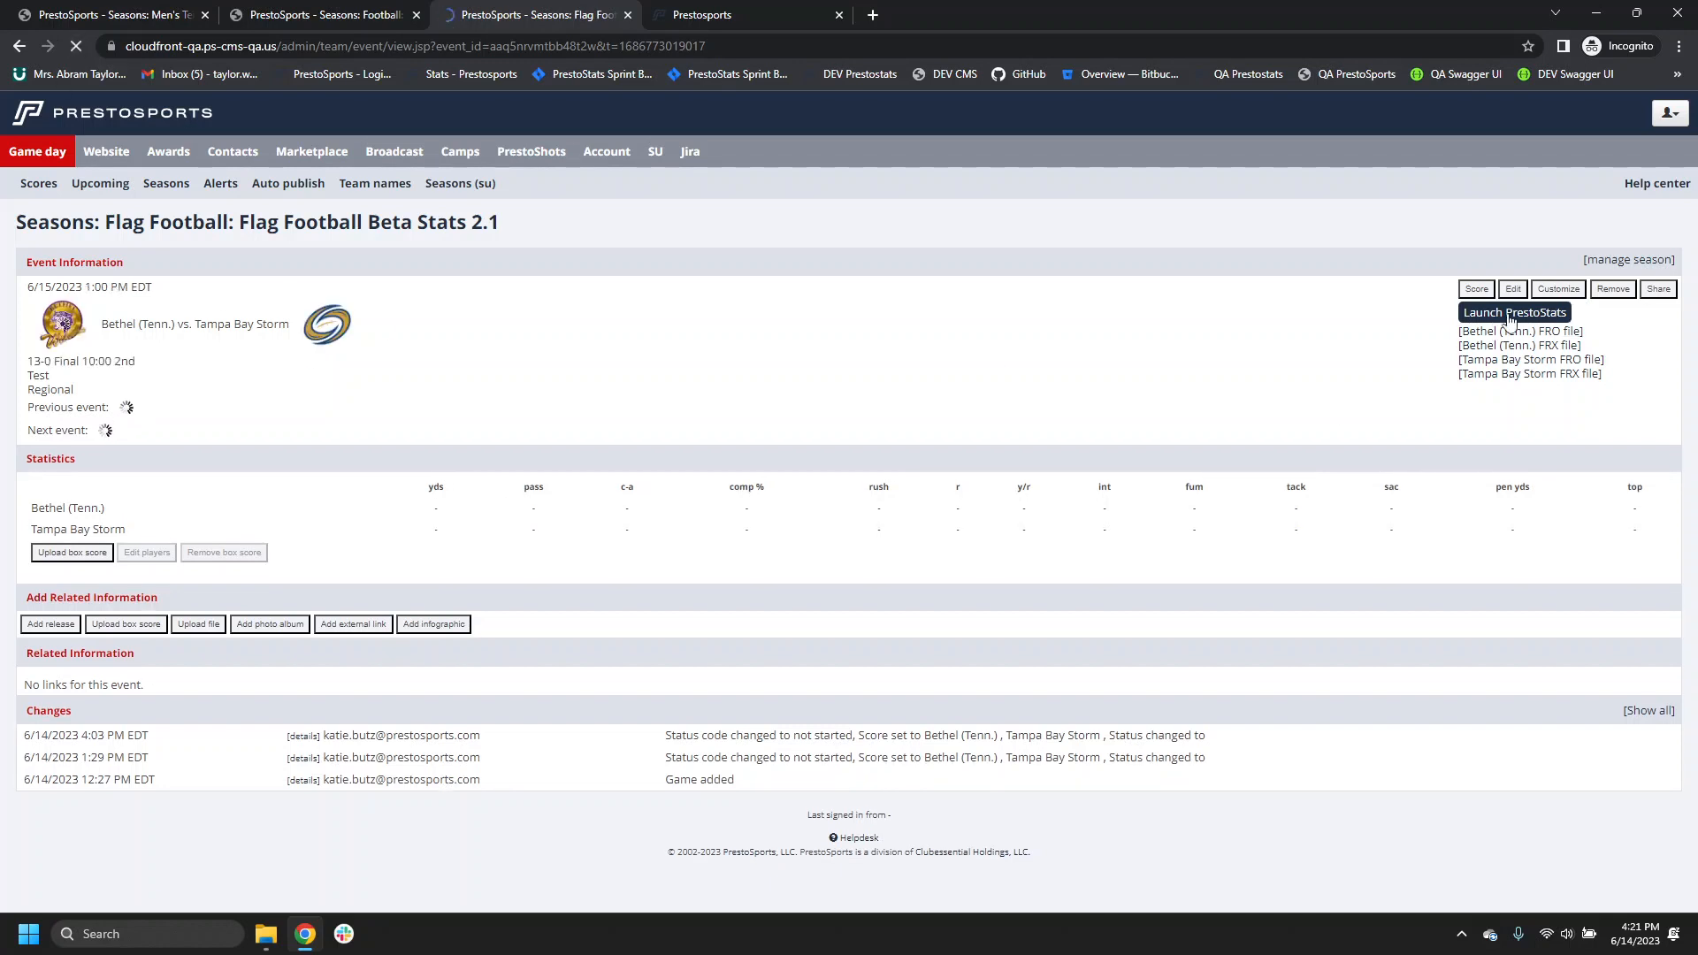
click(1513, 289)
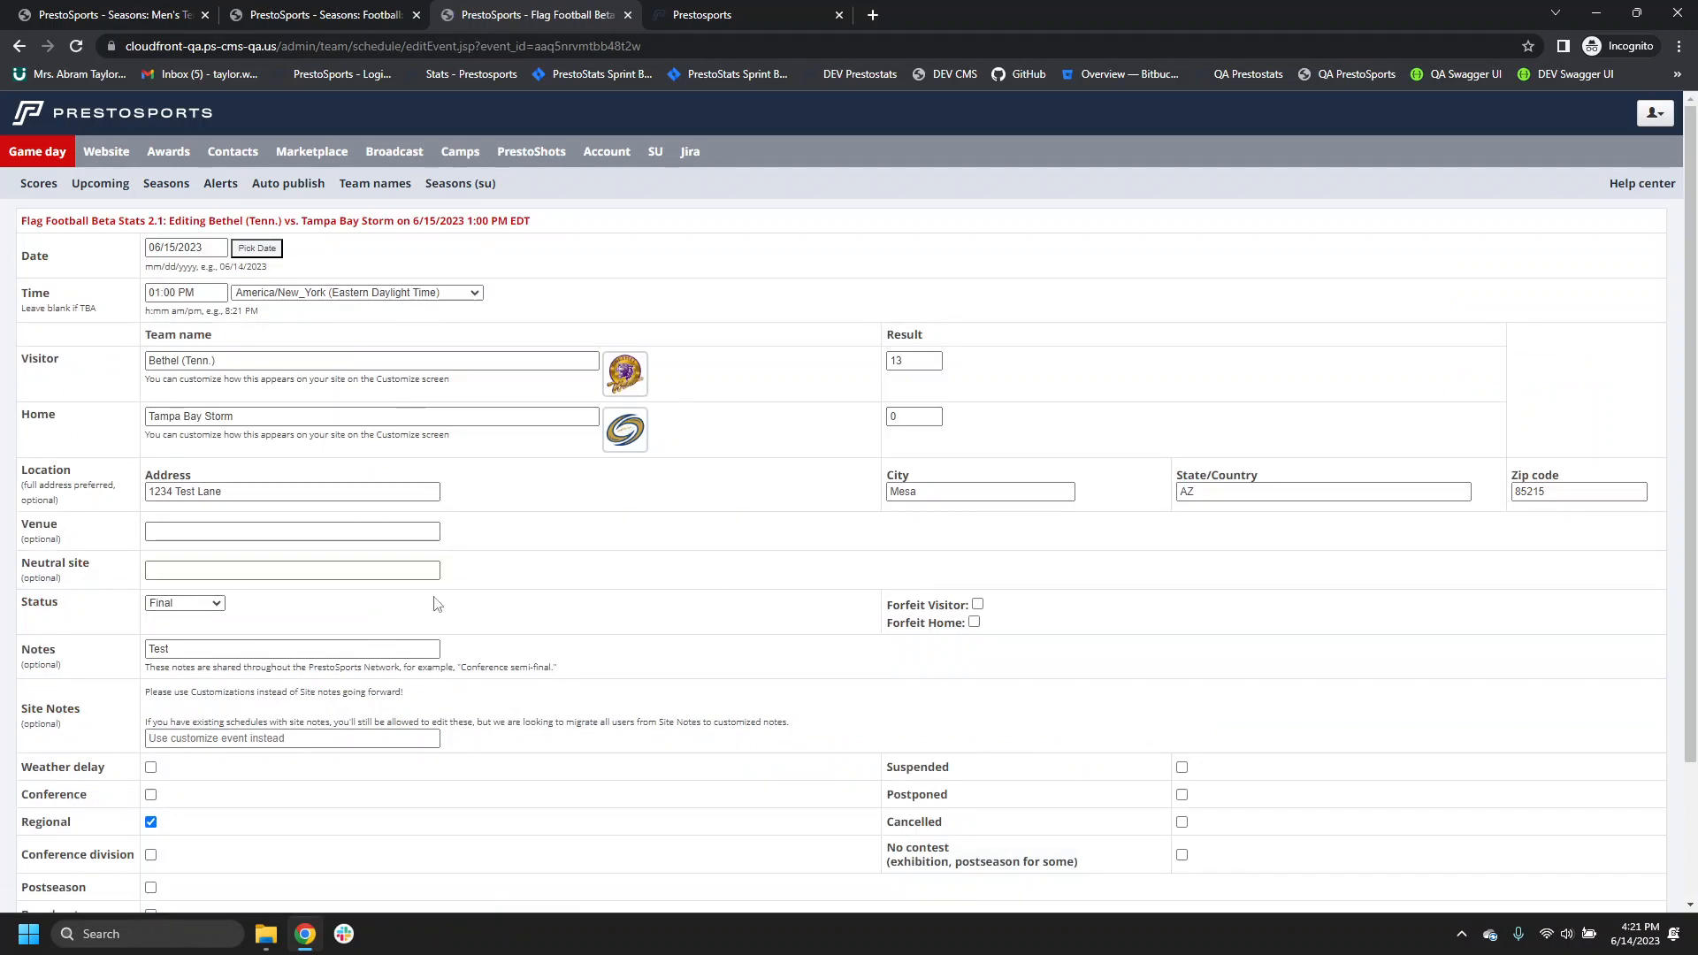
scroll(407, 646, down, 2)
Step: Switch back to PrestoStats, open the finalized game's box score report and bring up its print options
click(768, 15)
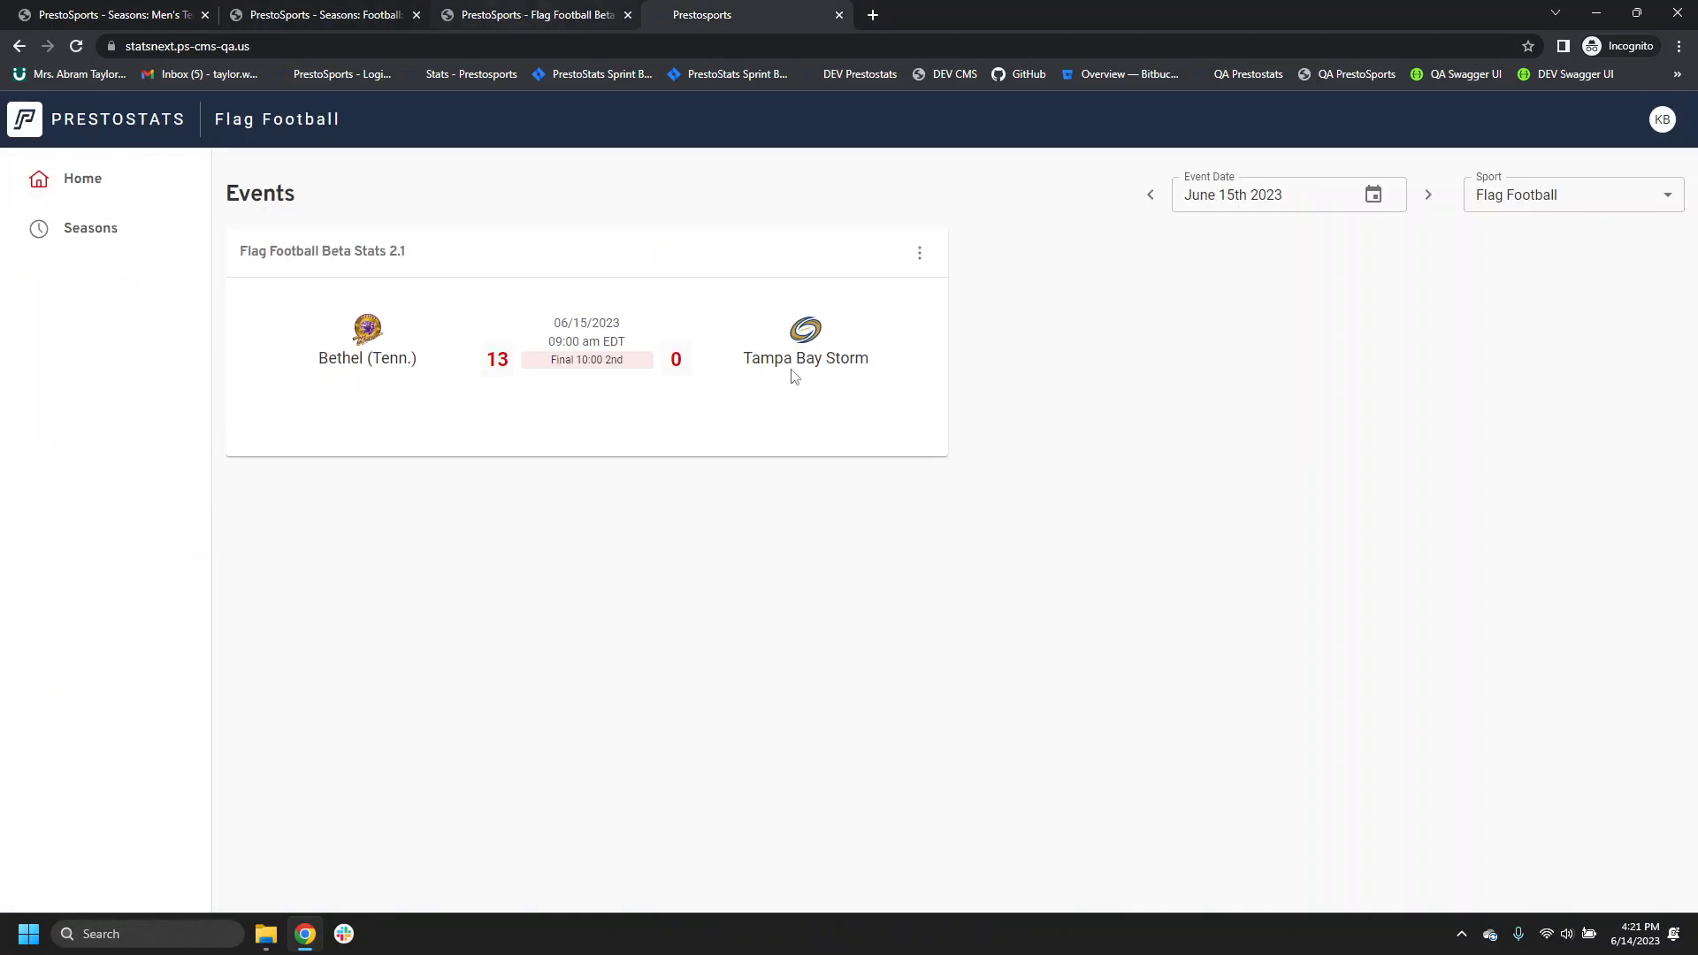
click(920, 254)
click(895, 299)
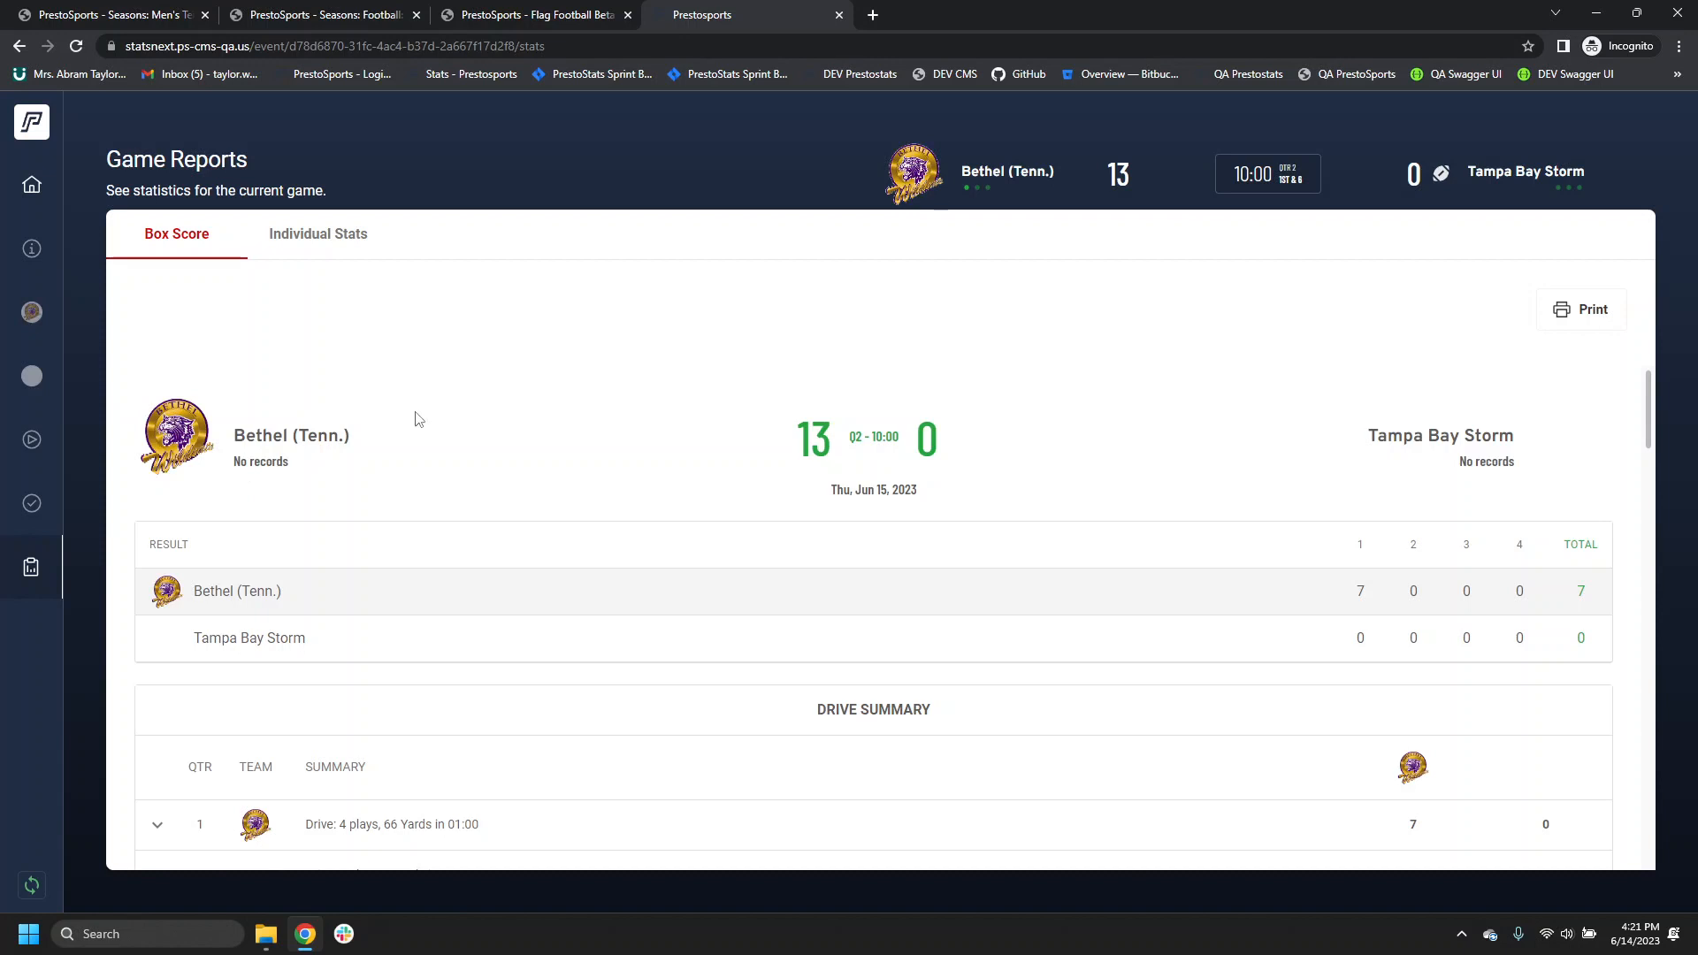
scroll(1111, 474, down, 3)
click(1592, 314)
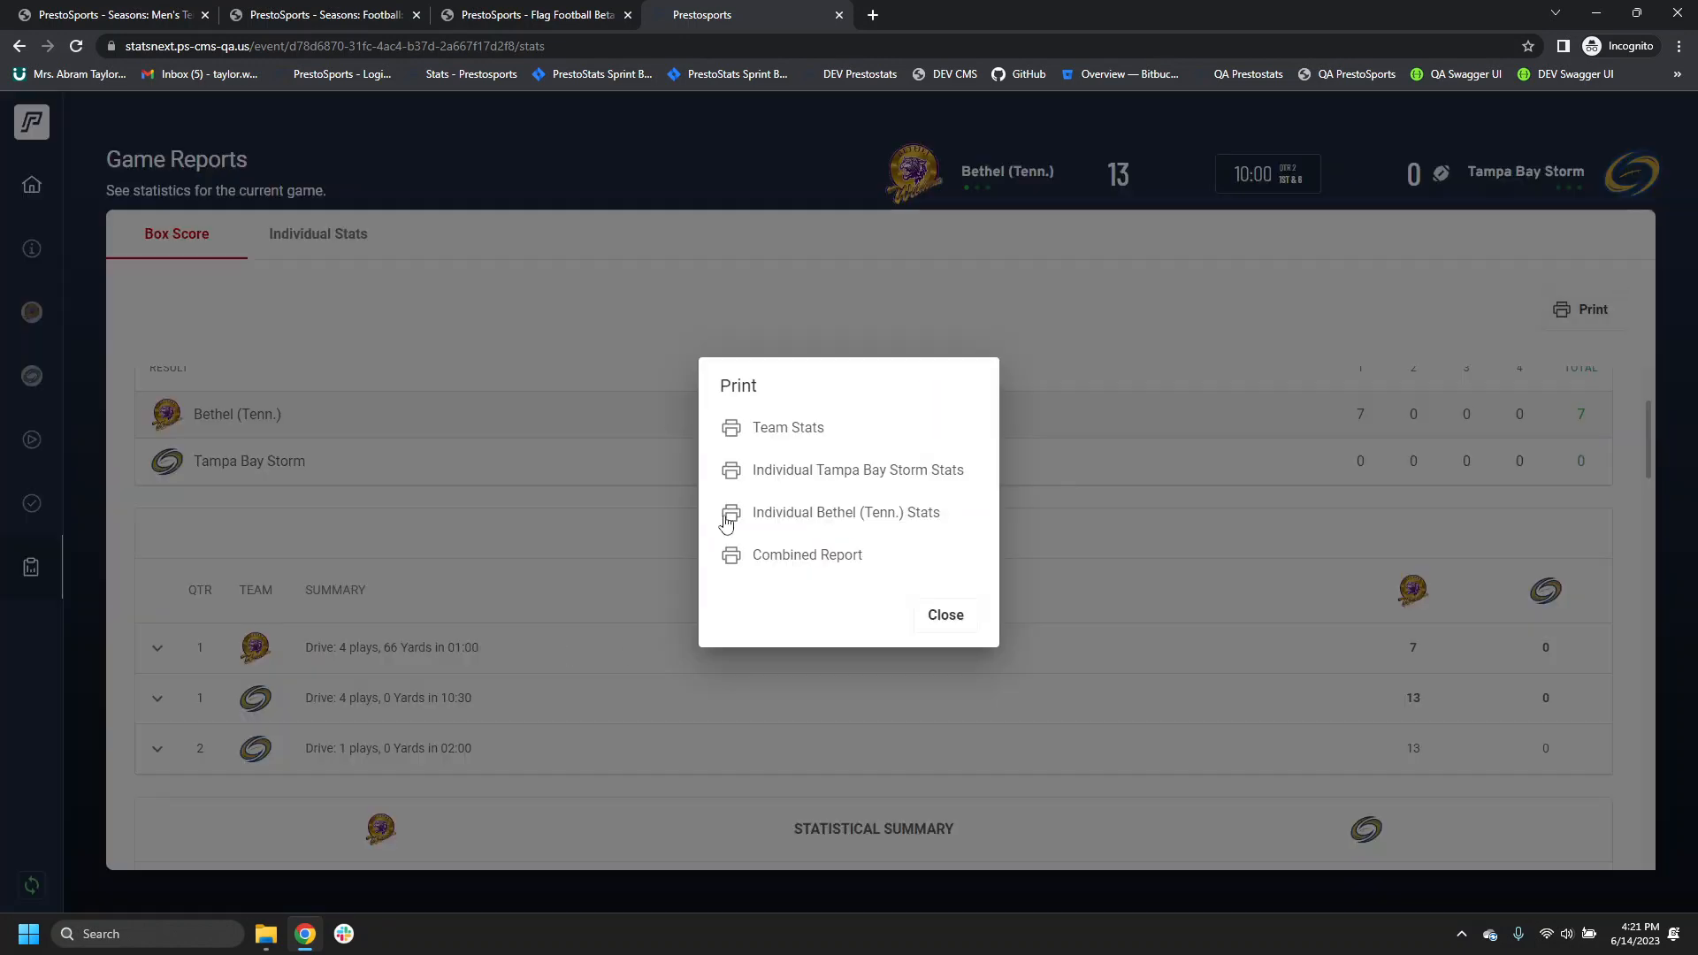
Step: Switch to the admin site's Adrian vs. Bryant football event and launch it in PrestoStats
click(496, 15)
click(278, 9)
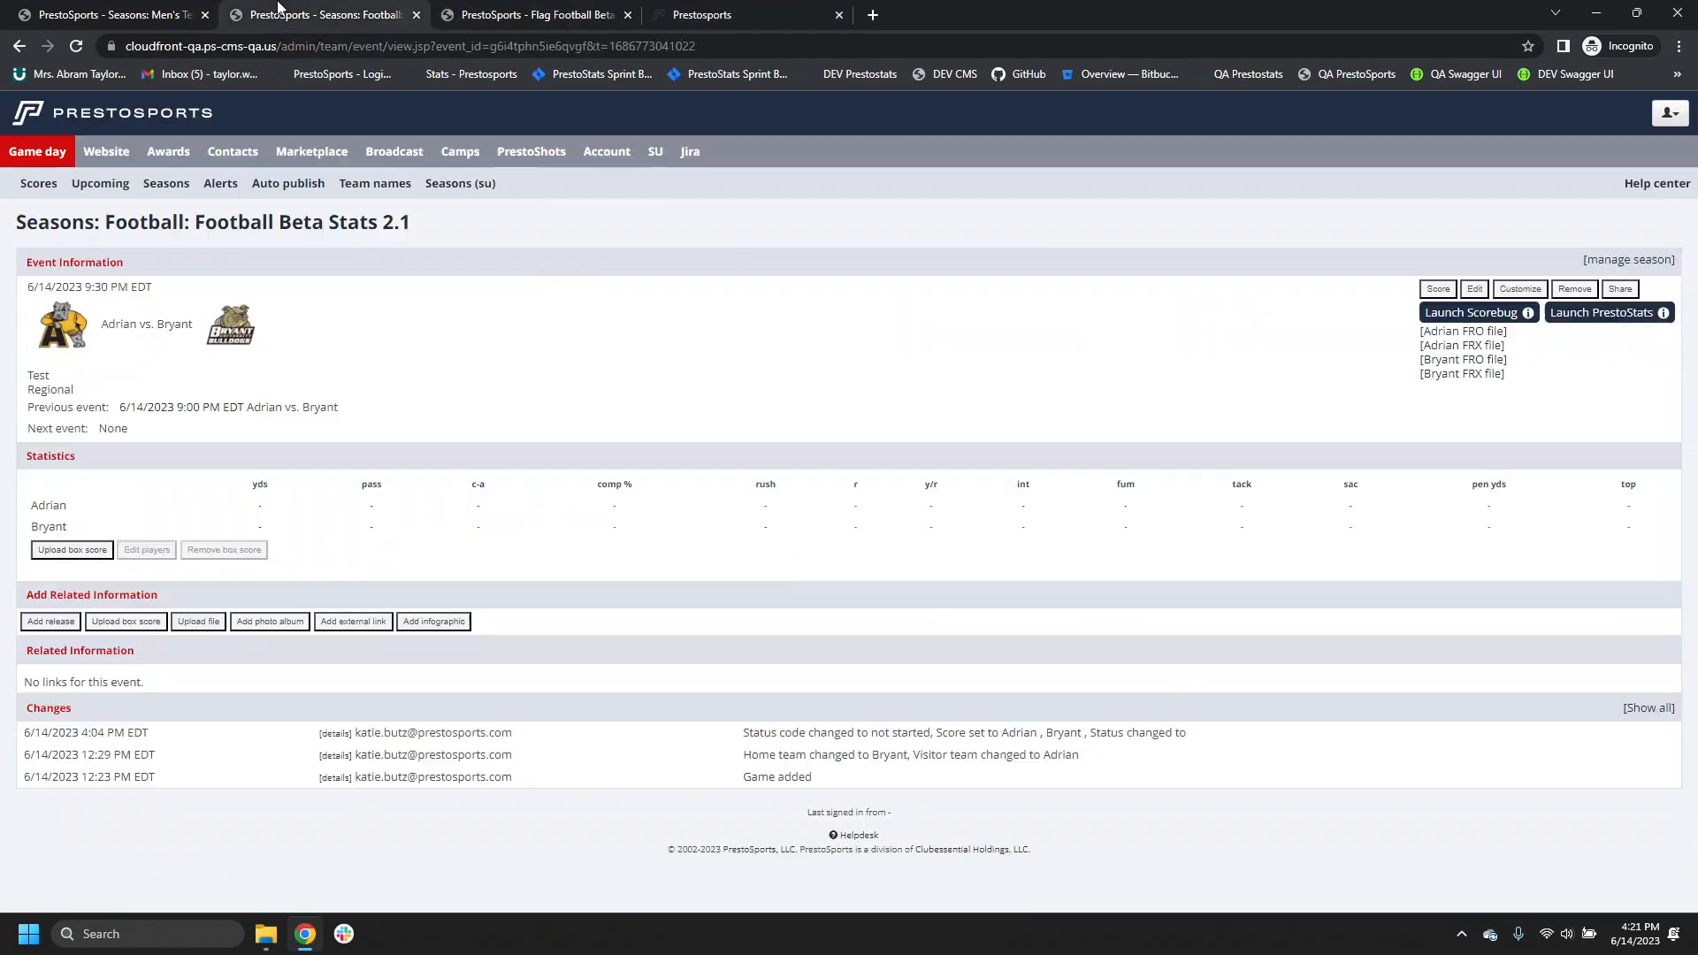
click(1607, 319)
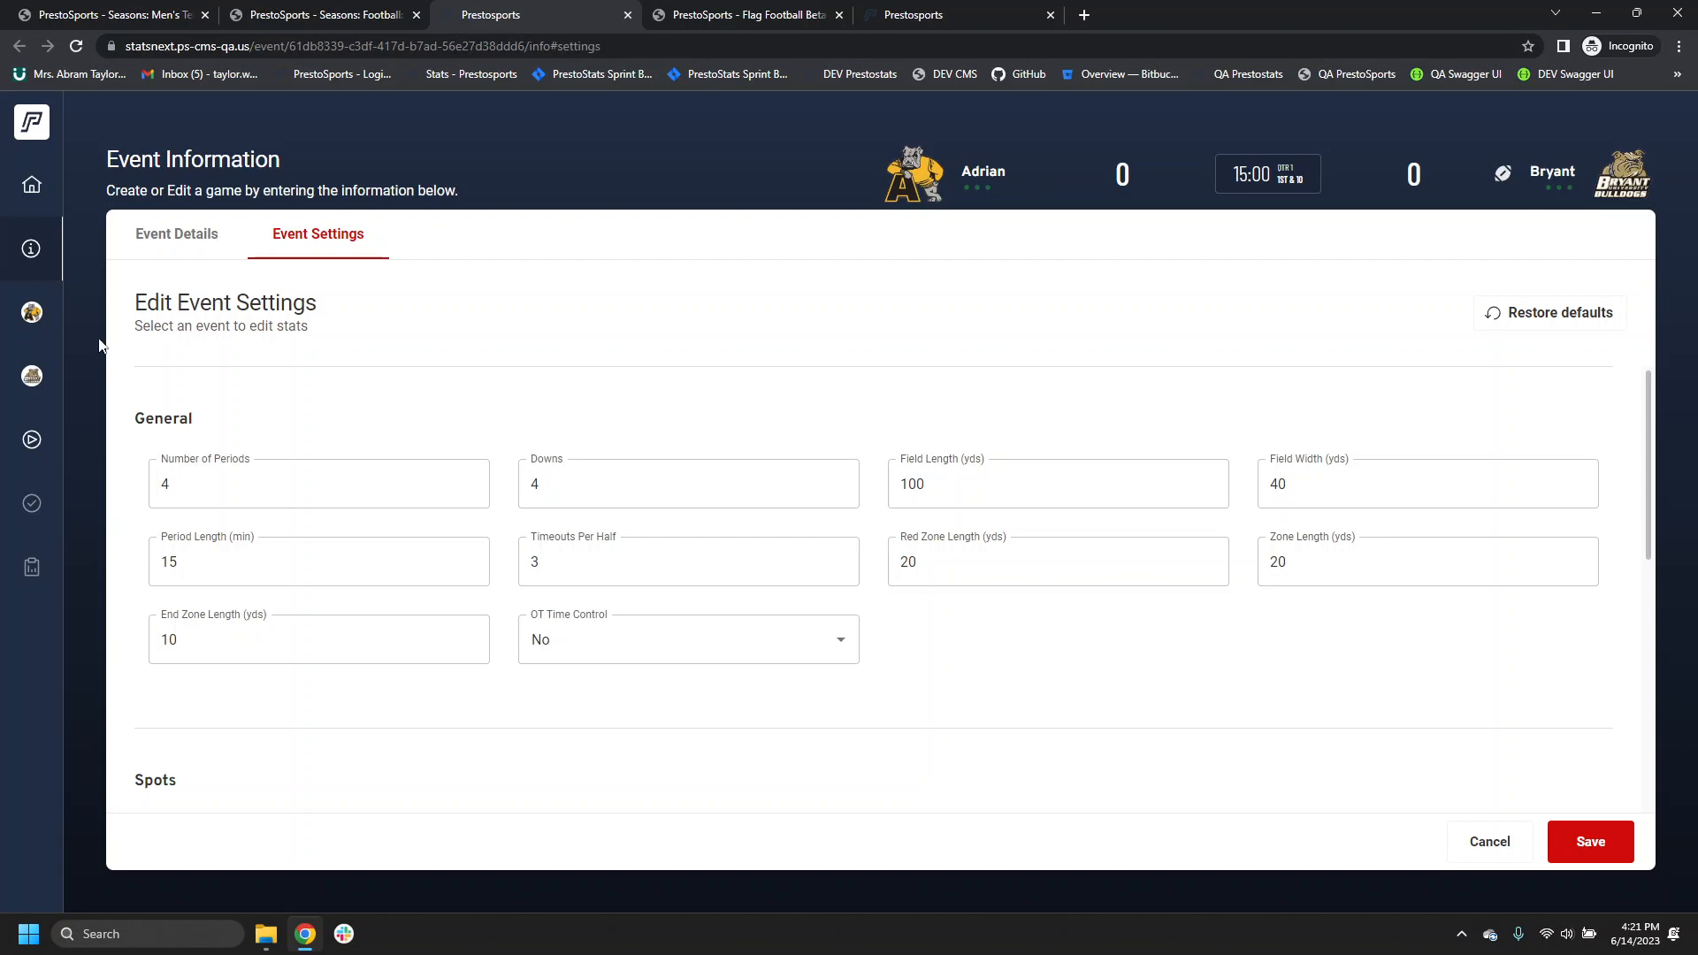
Step: Start the Adrian vs. Bryant game with Adrian winning the coin toss and receiving the kickoff
click(32, 439)
click(733, 624)
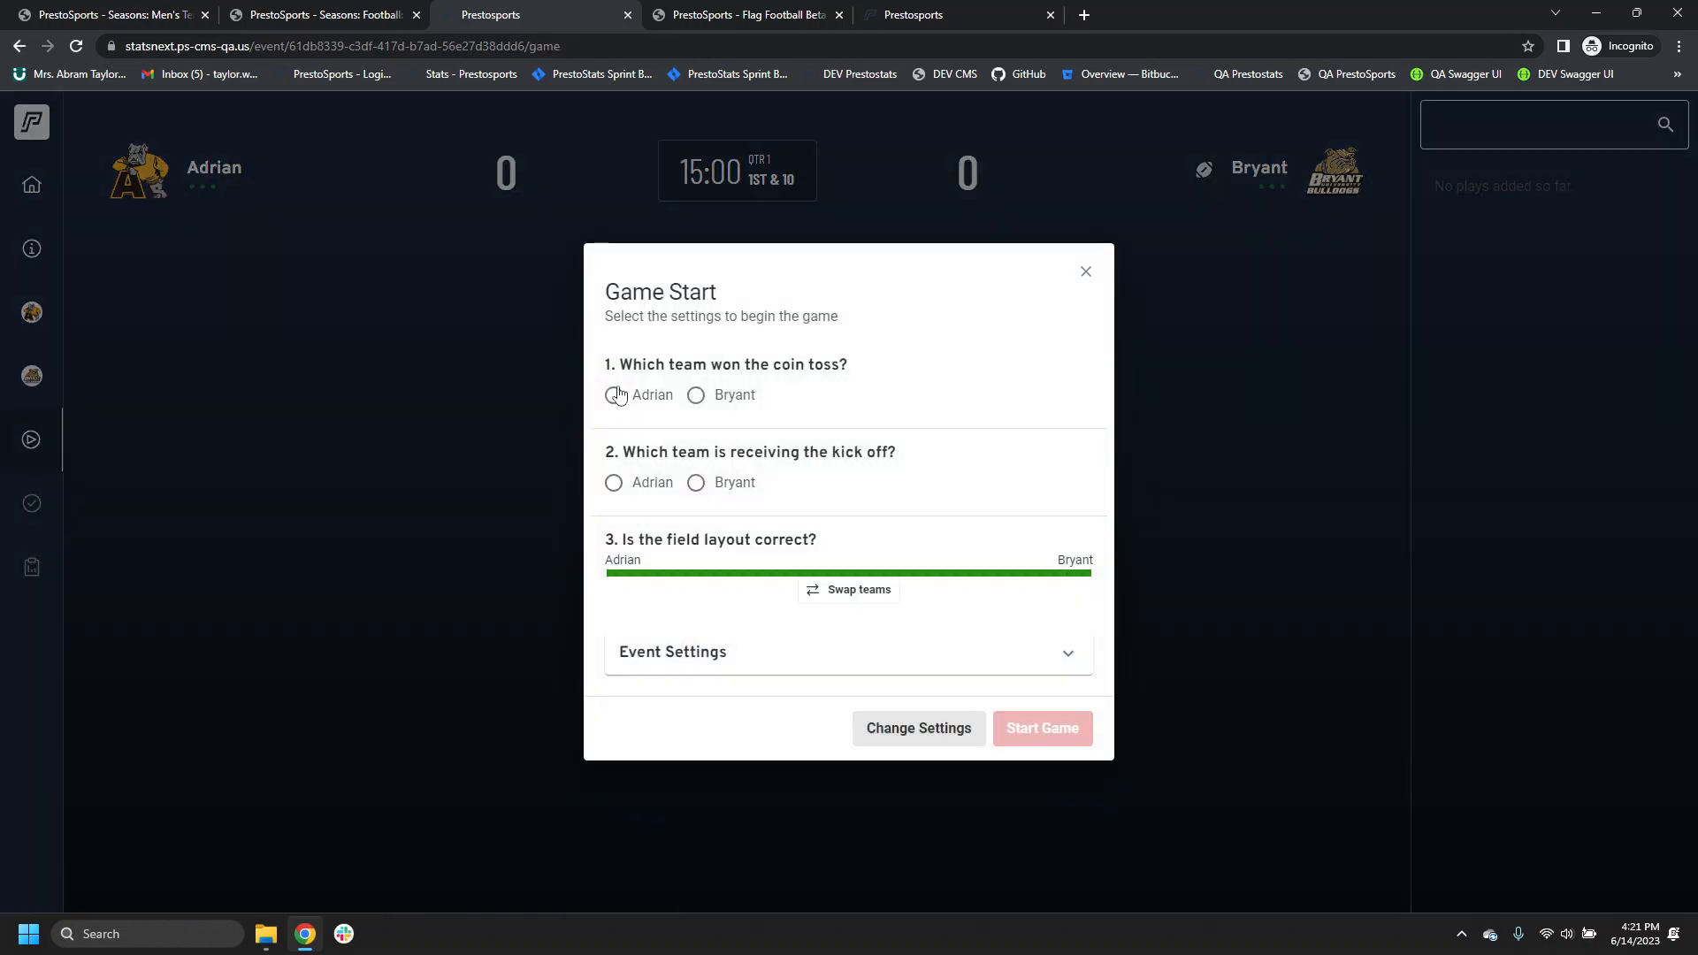
click(613, 394)
click(613, 482)
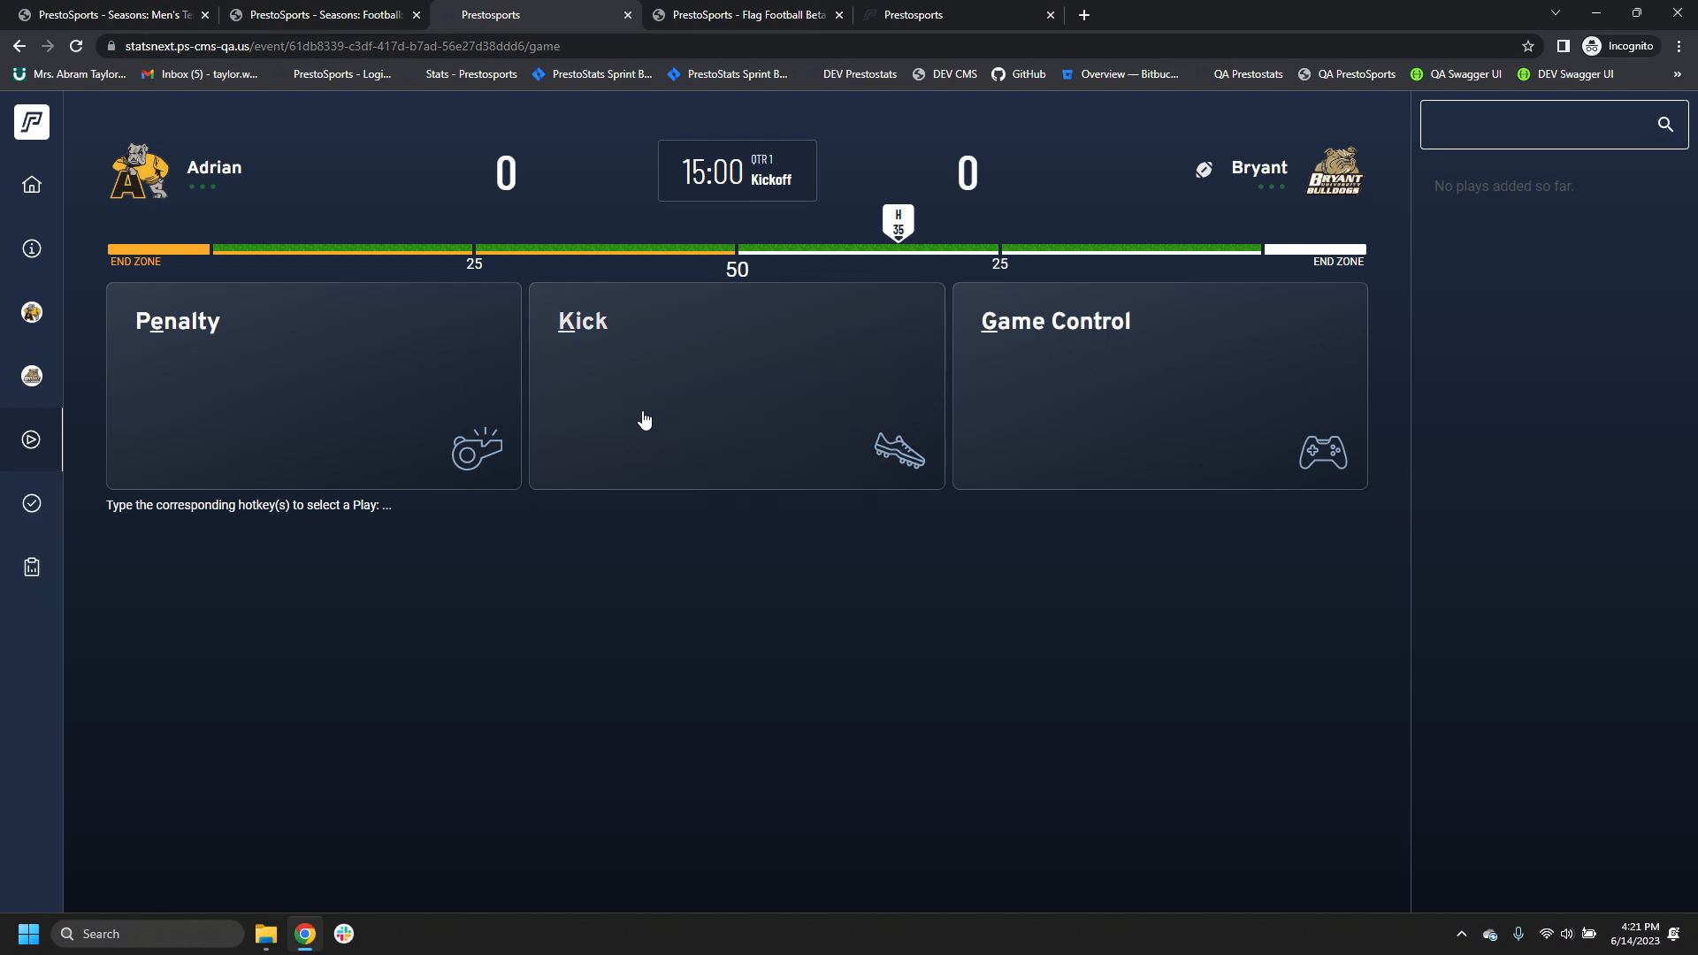
Step: Record a kickoff by Bryant's number 24 to Zone A yardline 2, fair caught by Adrian's number 20, and save the drive start at 15:00 in the 1st quarter
click(644, 420)
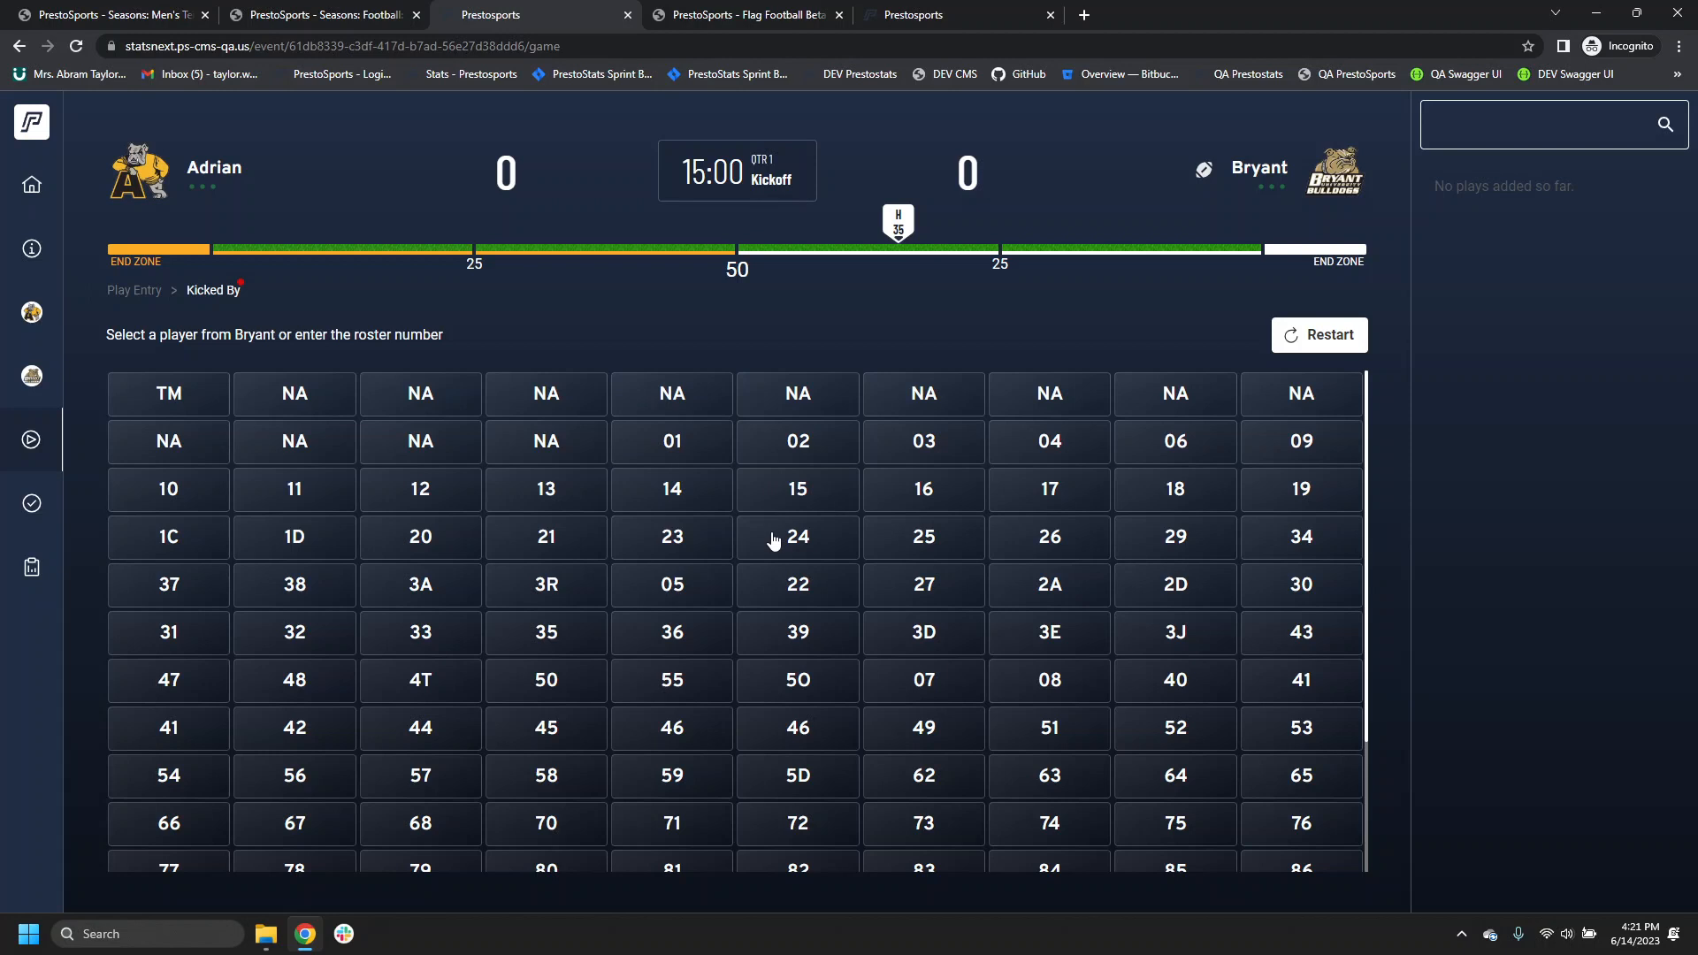
click(794, 535)
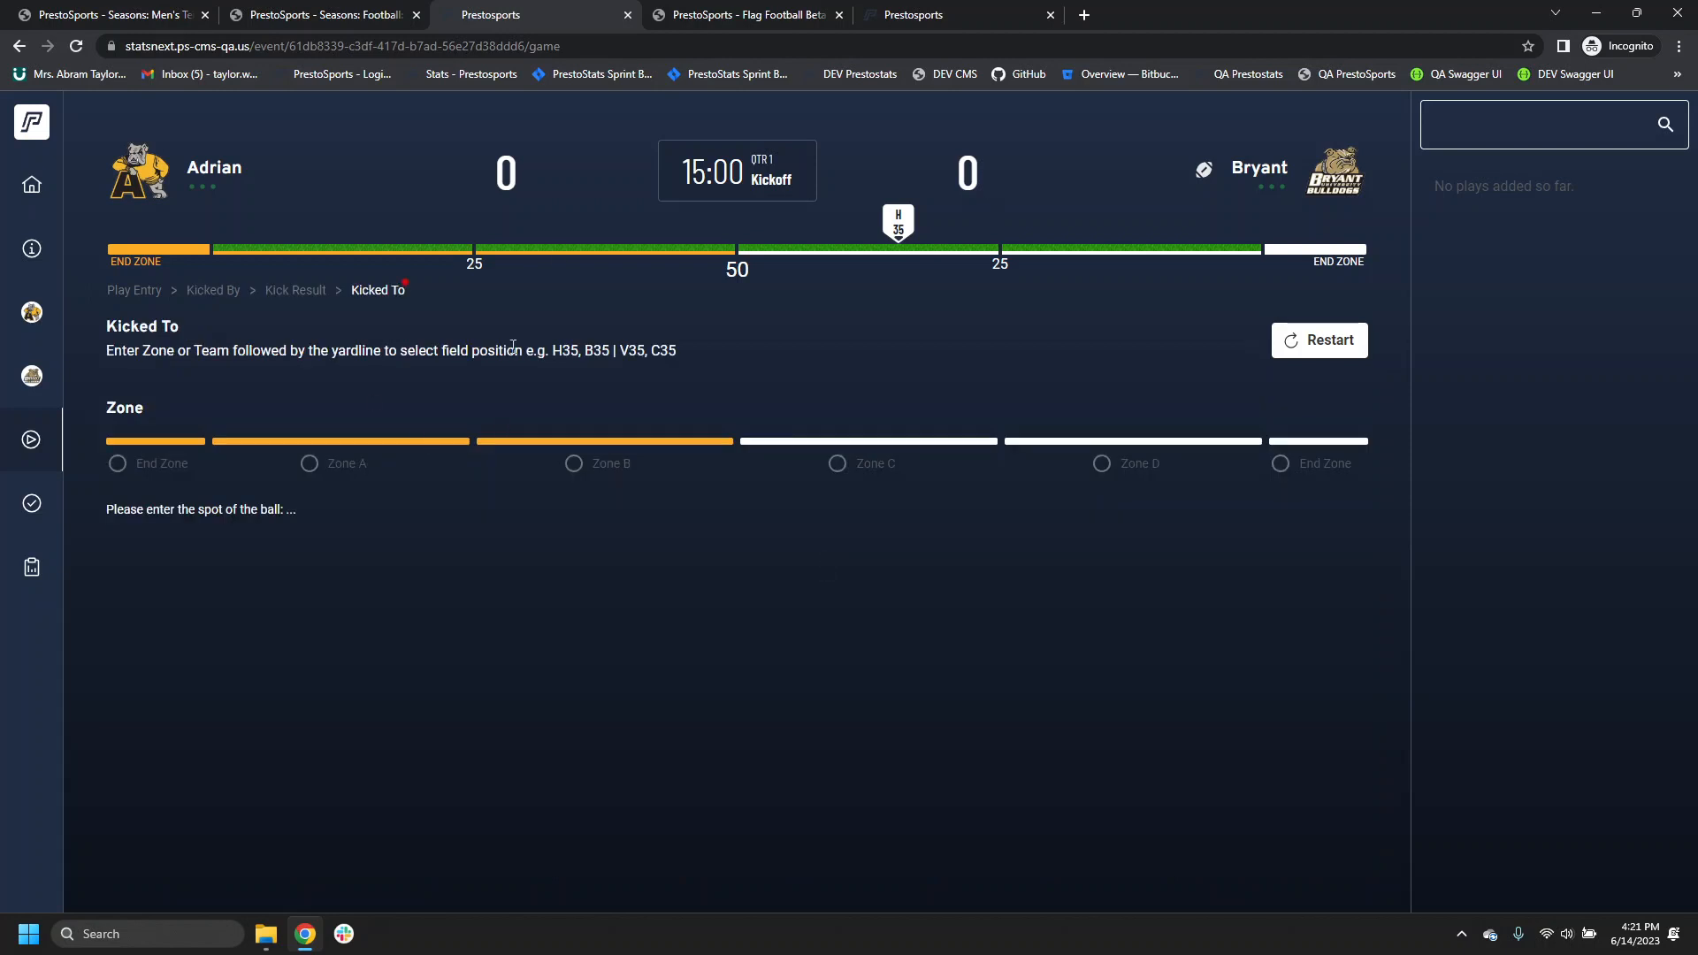
click(311, 475)
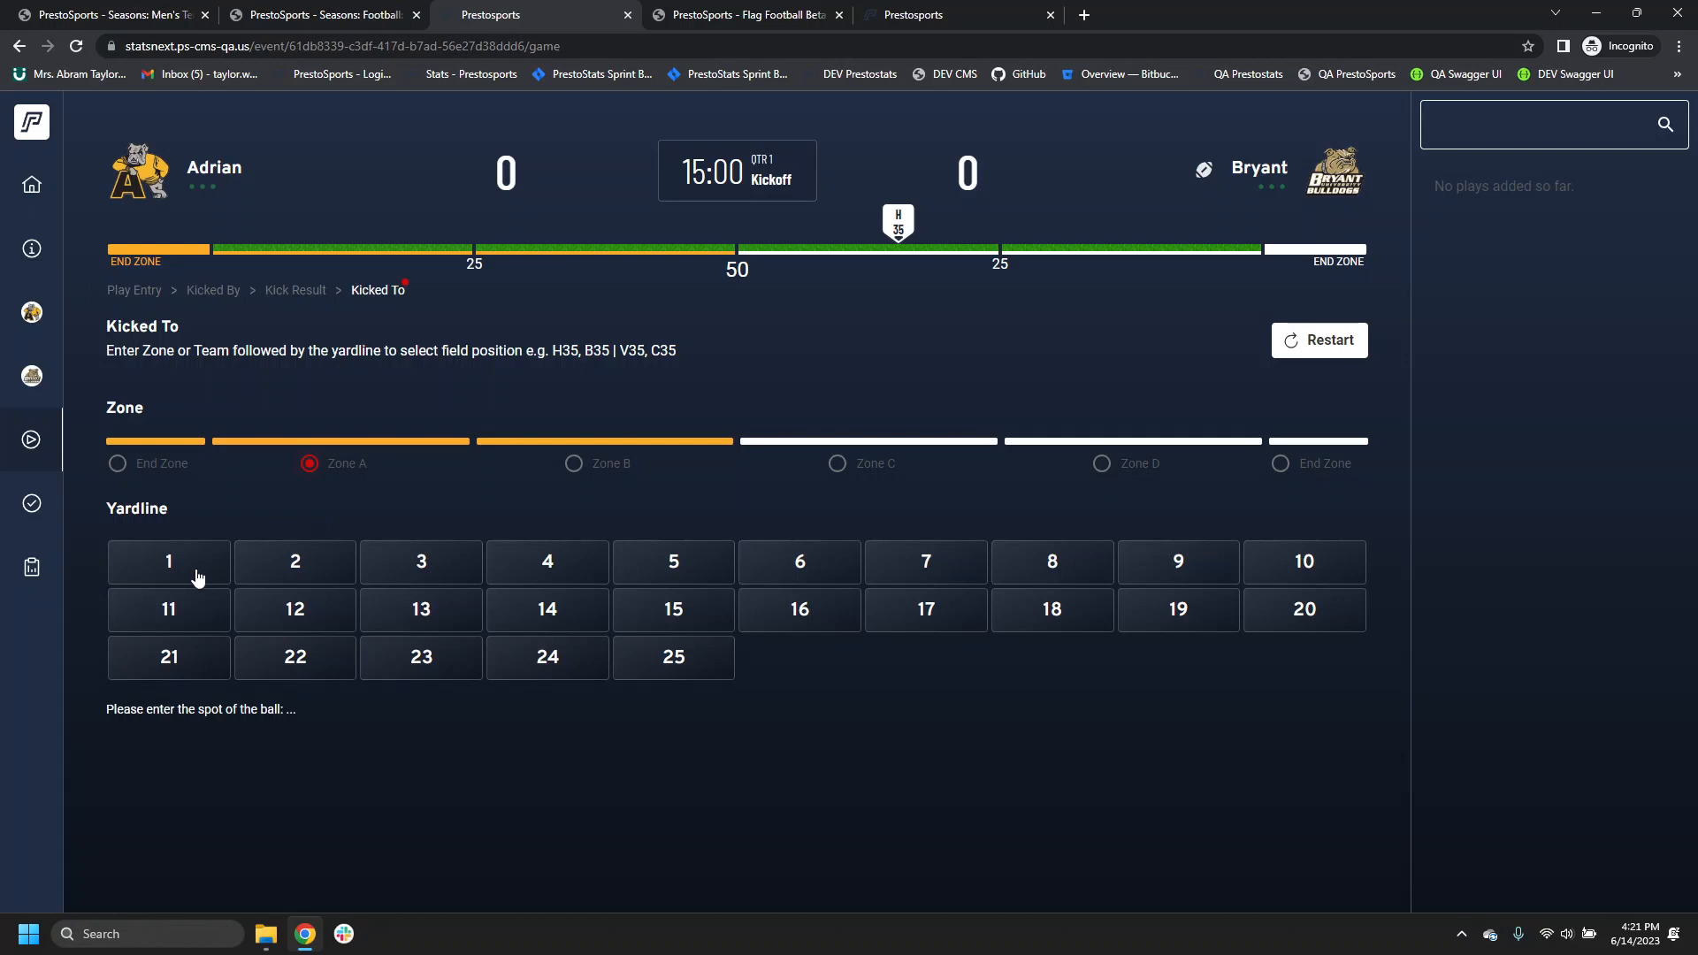
click(294, 566)
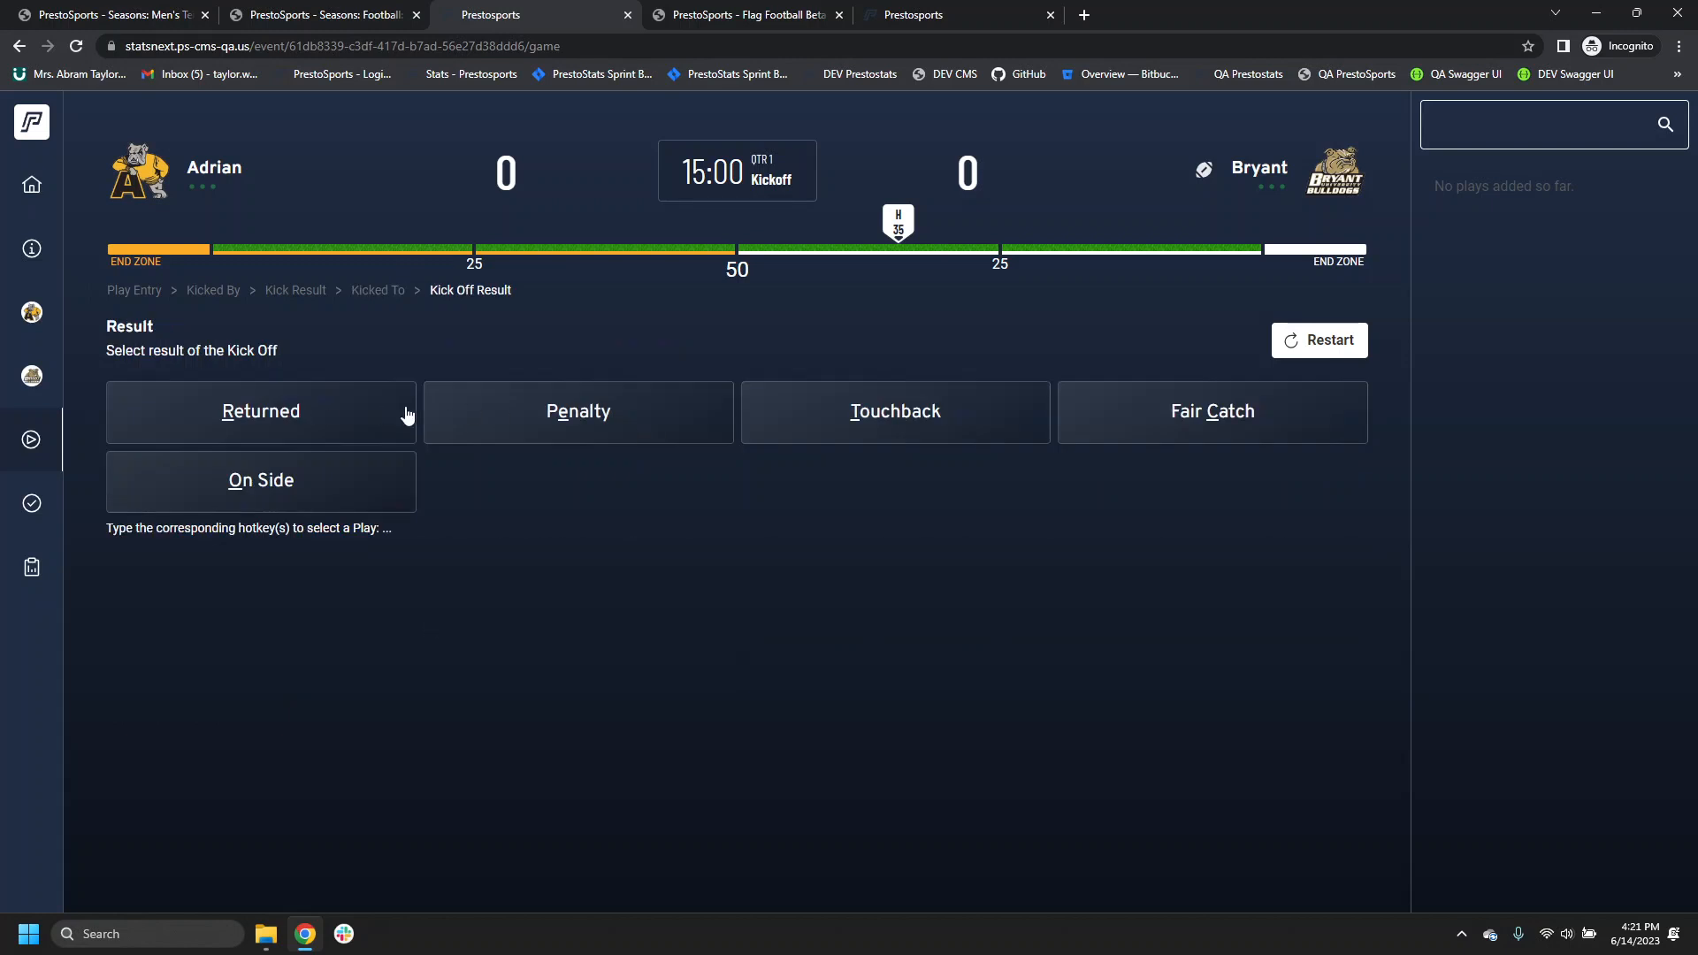
click(1154, 423)
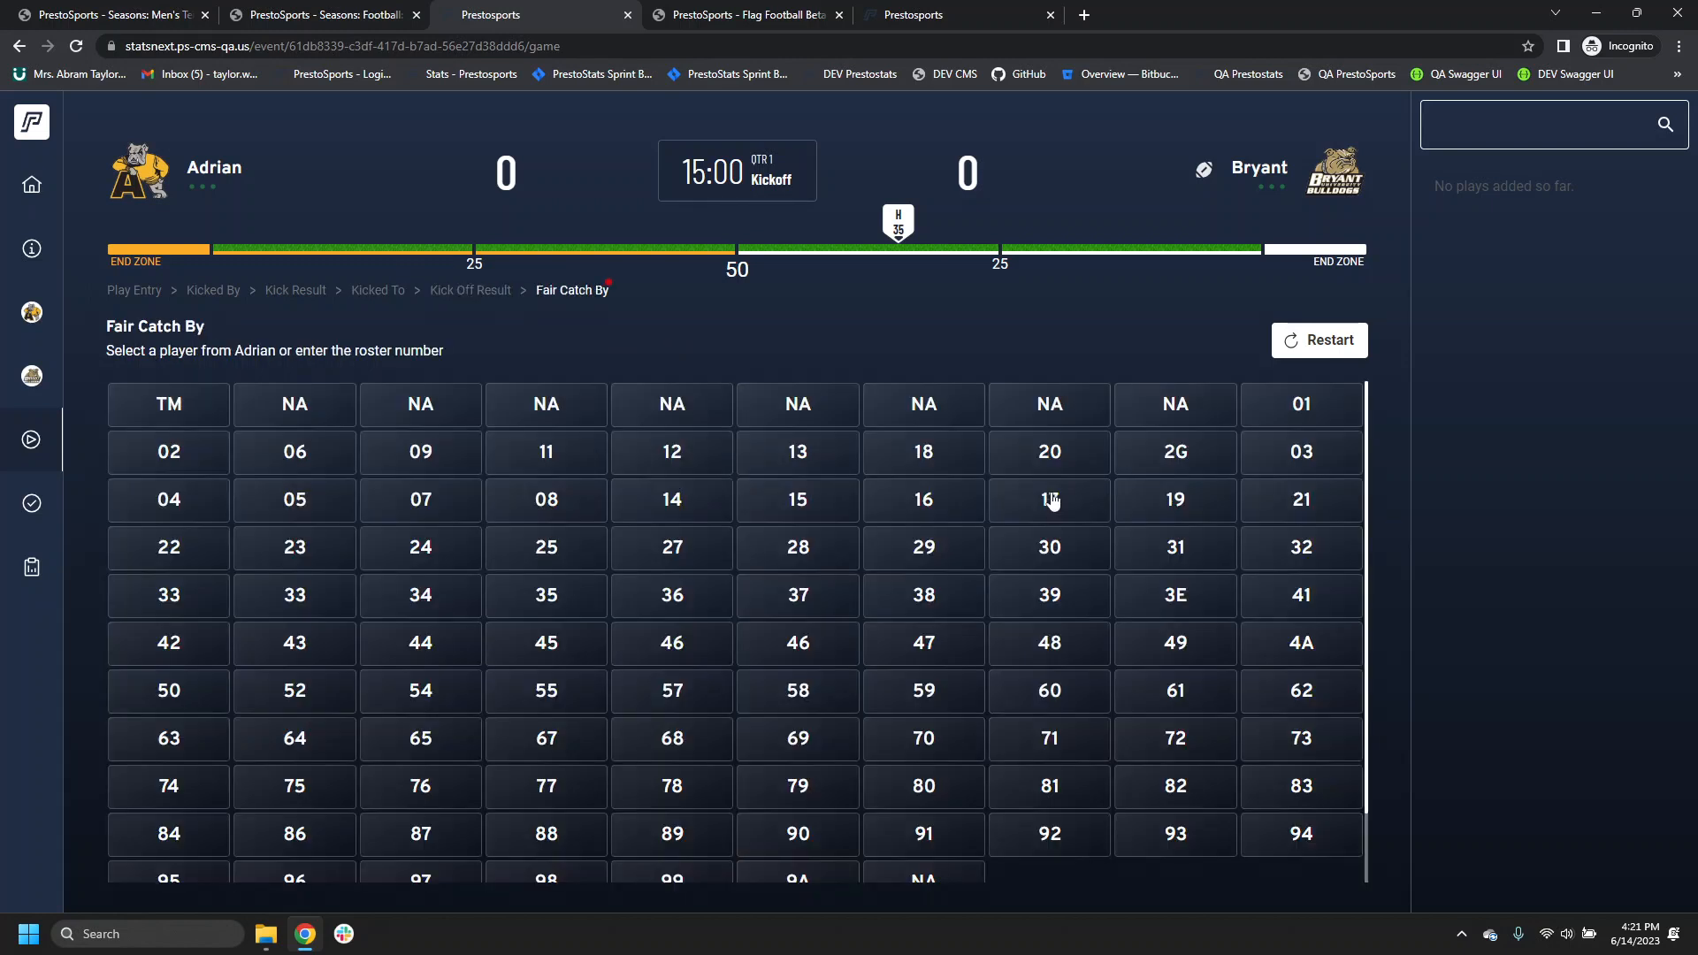
click(1068, 458)
click(1340, 512)
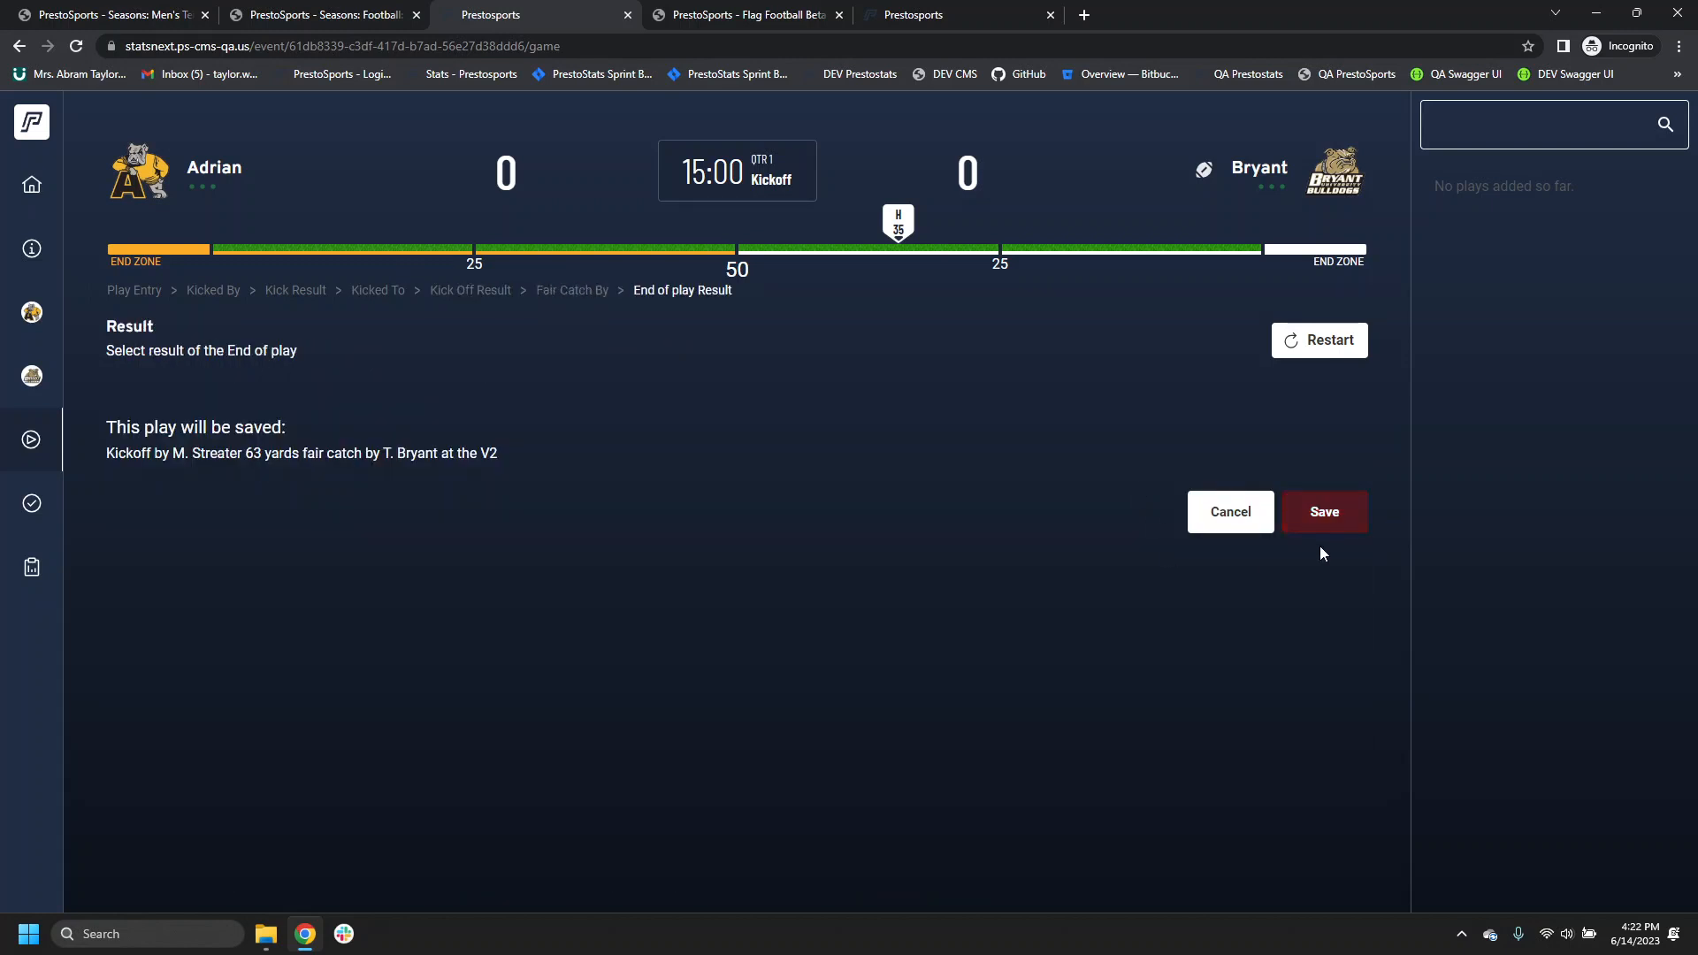
click(1325, 522)
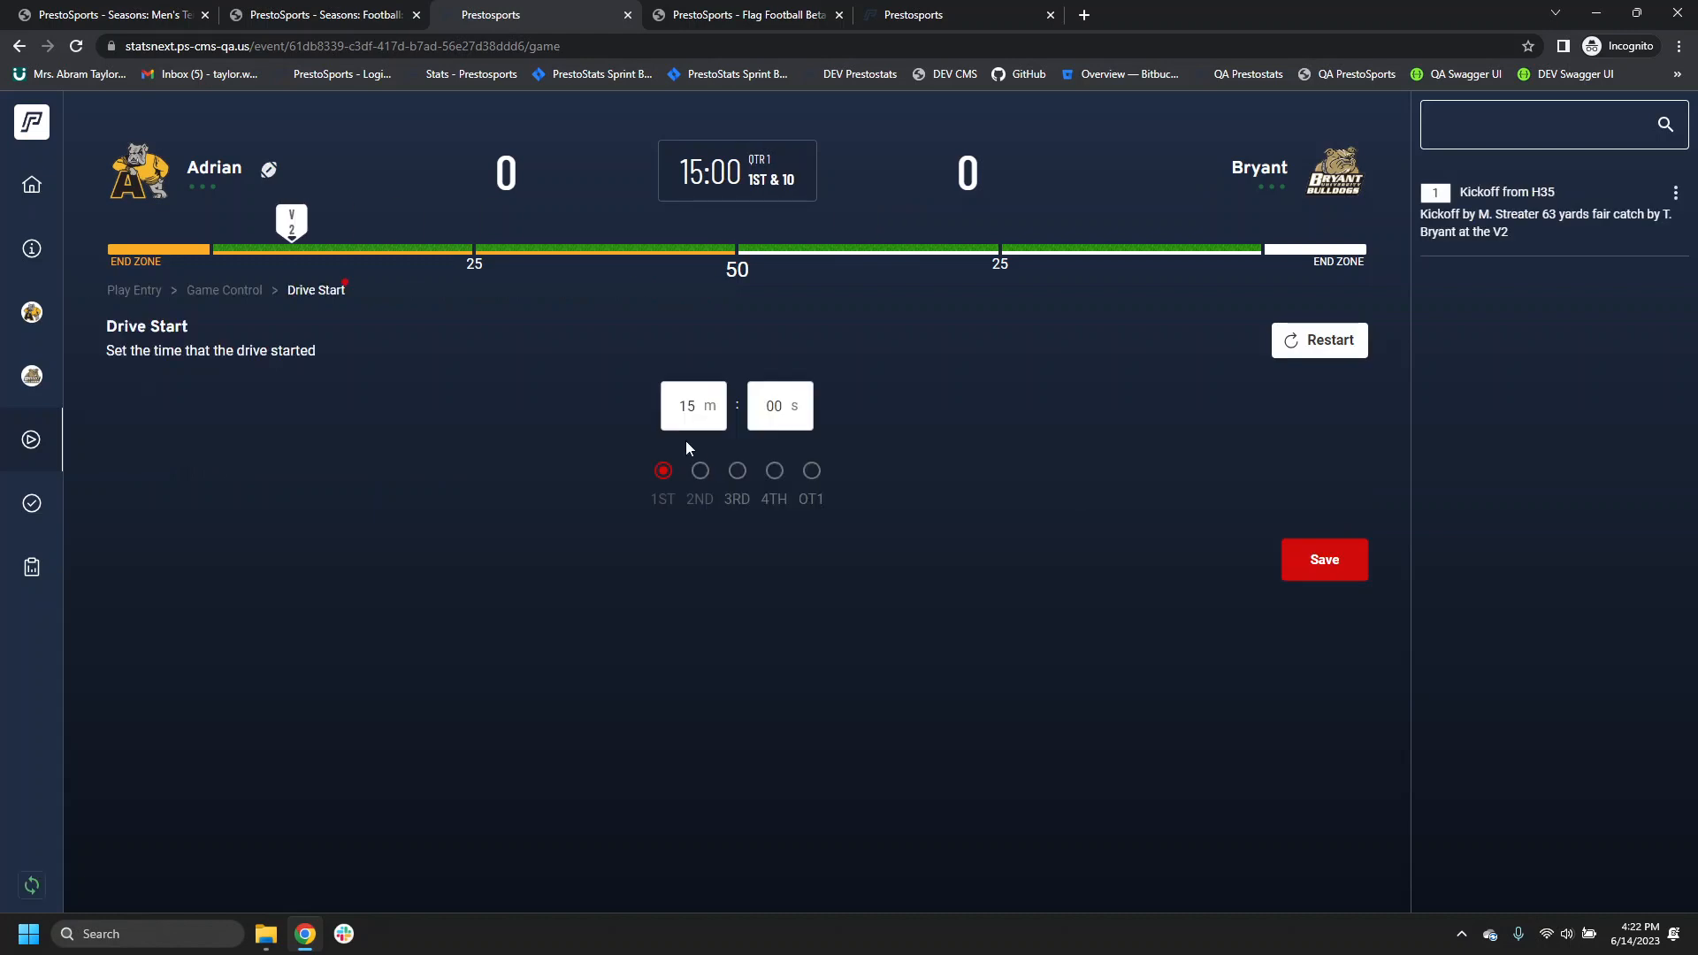
click(1326, 573)
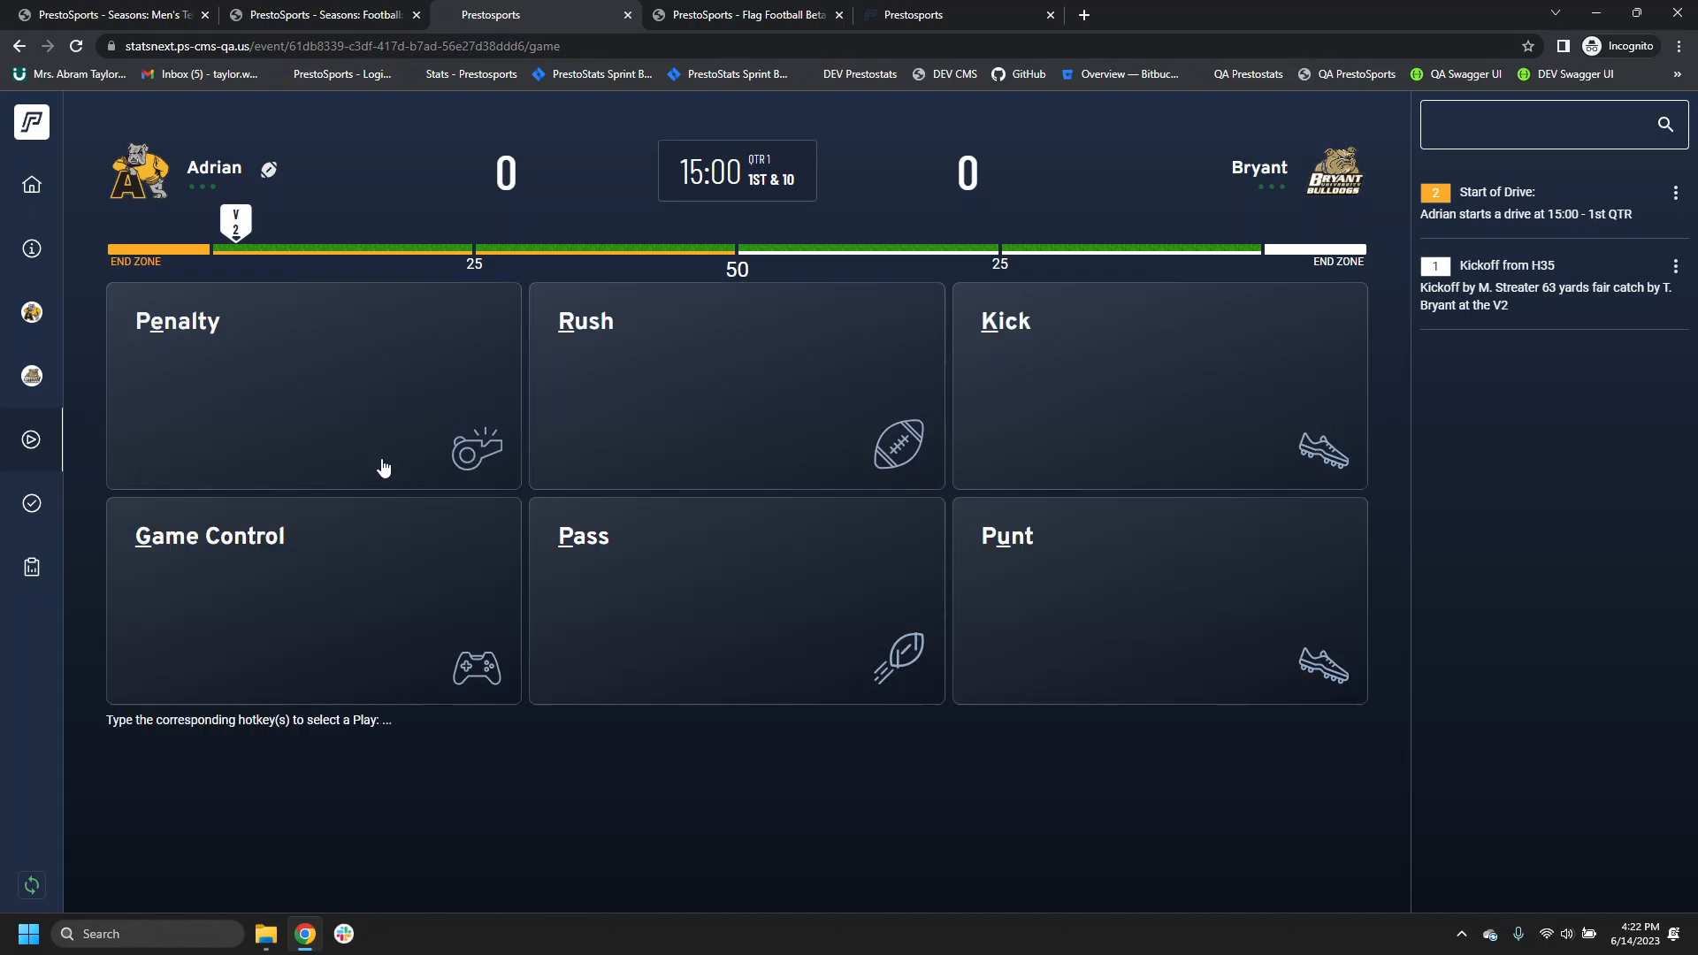
Step: Look through the punt, kick and rush play entry for Adrian, picking a ball carrier to view the rush result options
click(1111, 583)
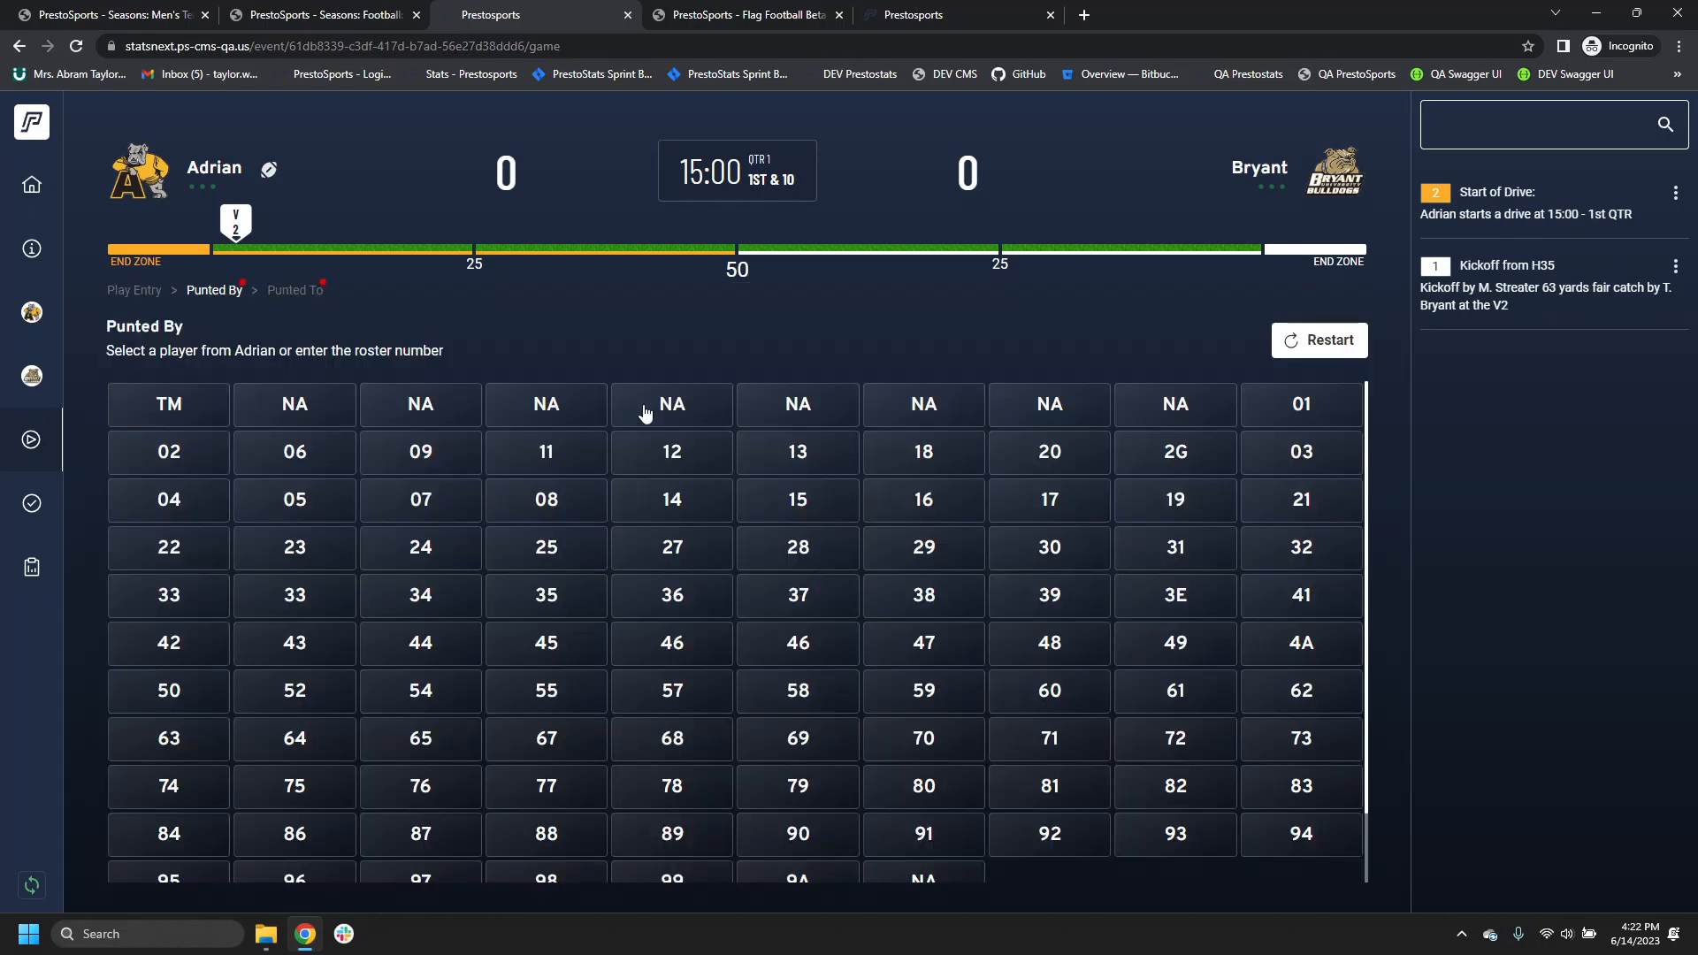
click(151, 290)
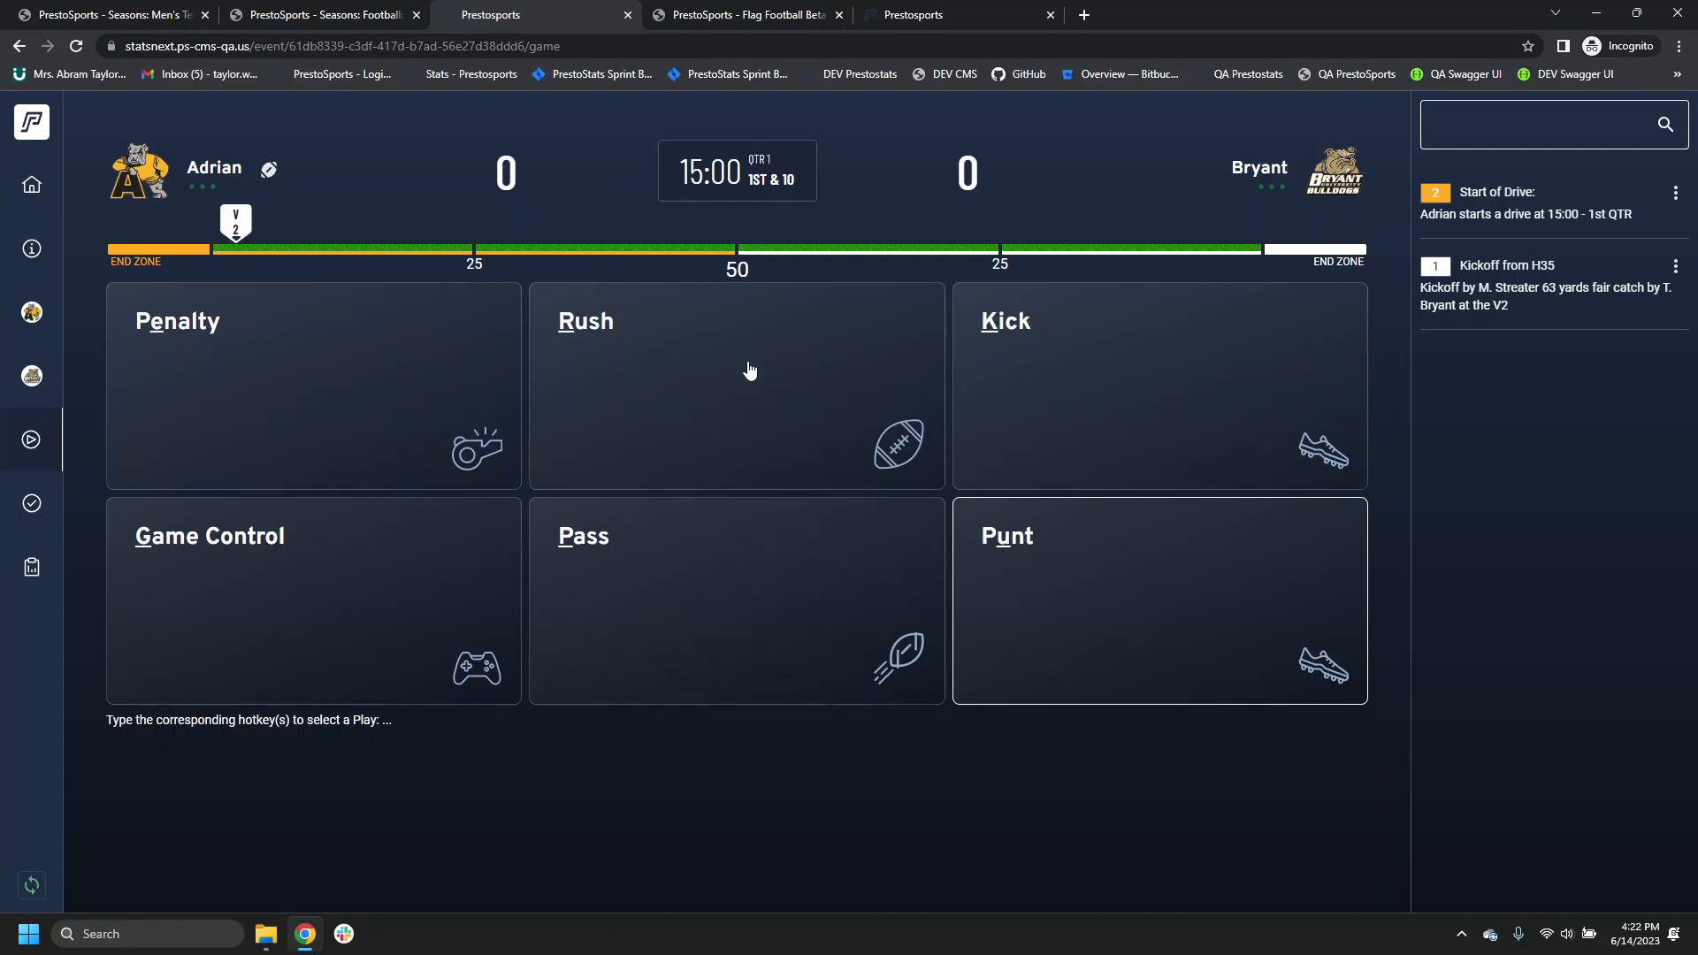
click(1133, 367)
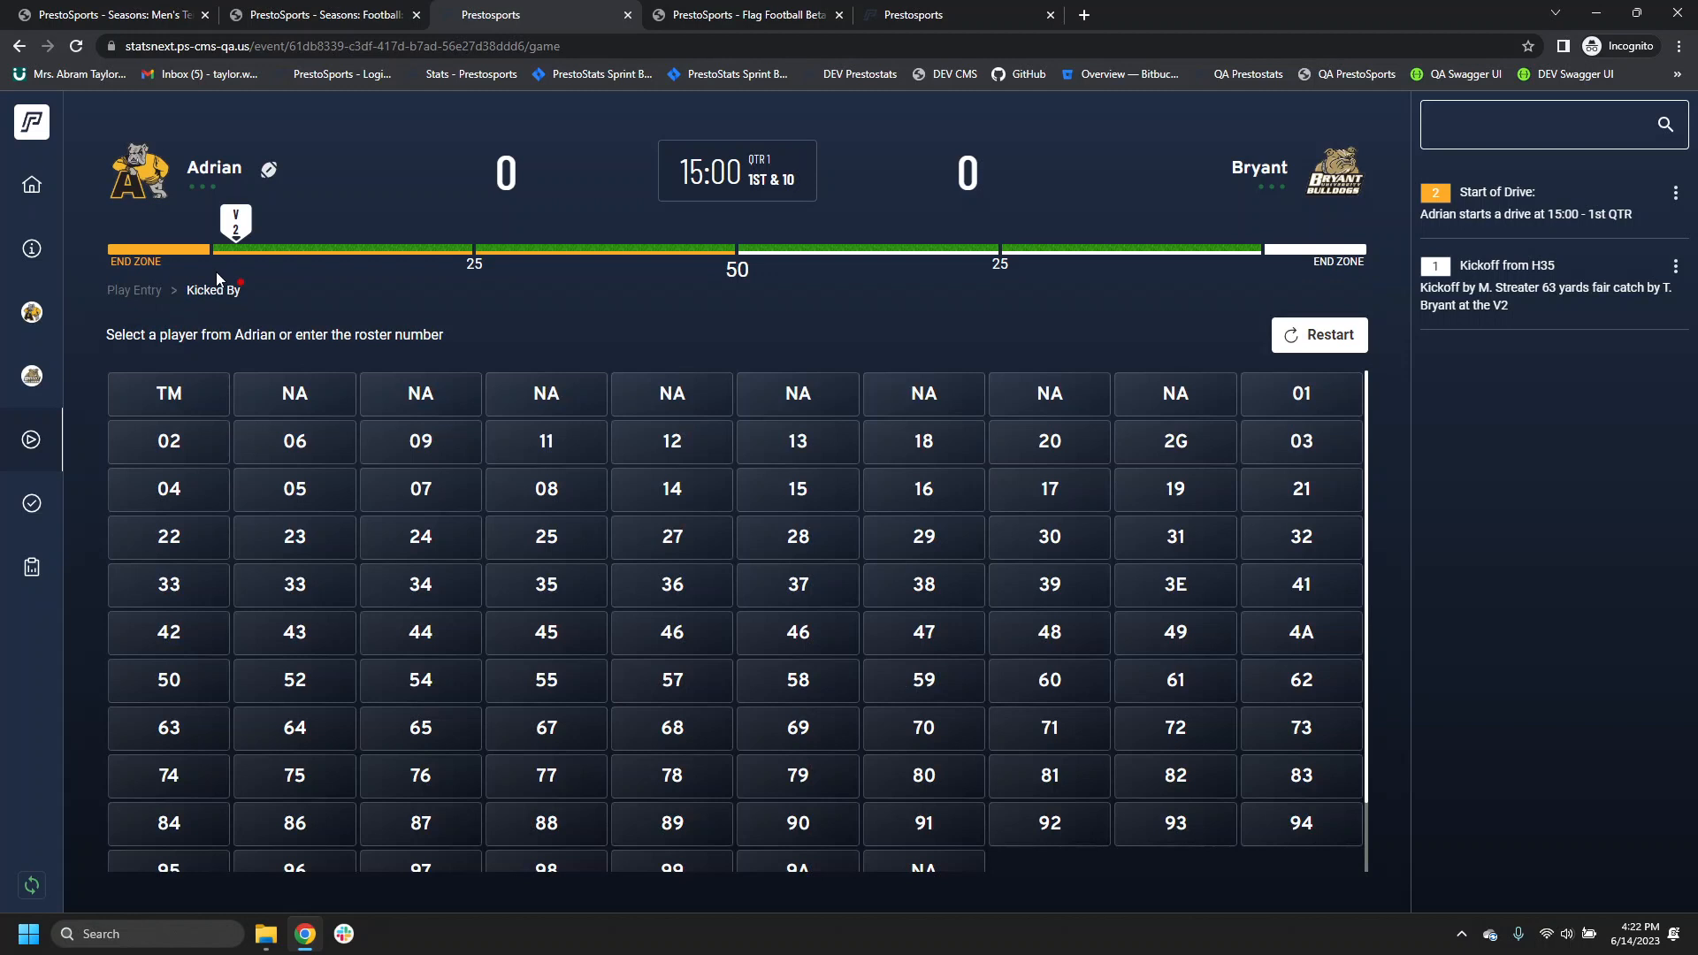
click(149, 292)
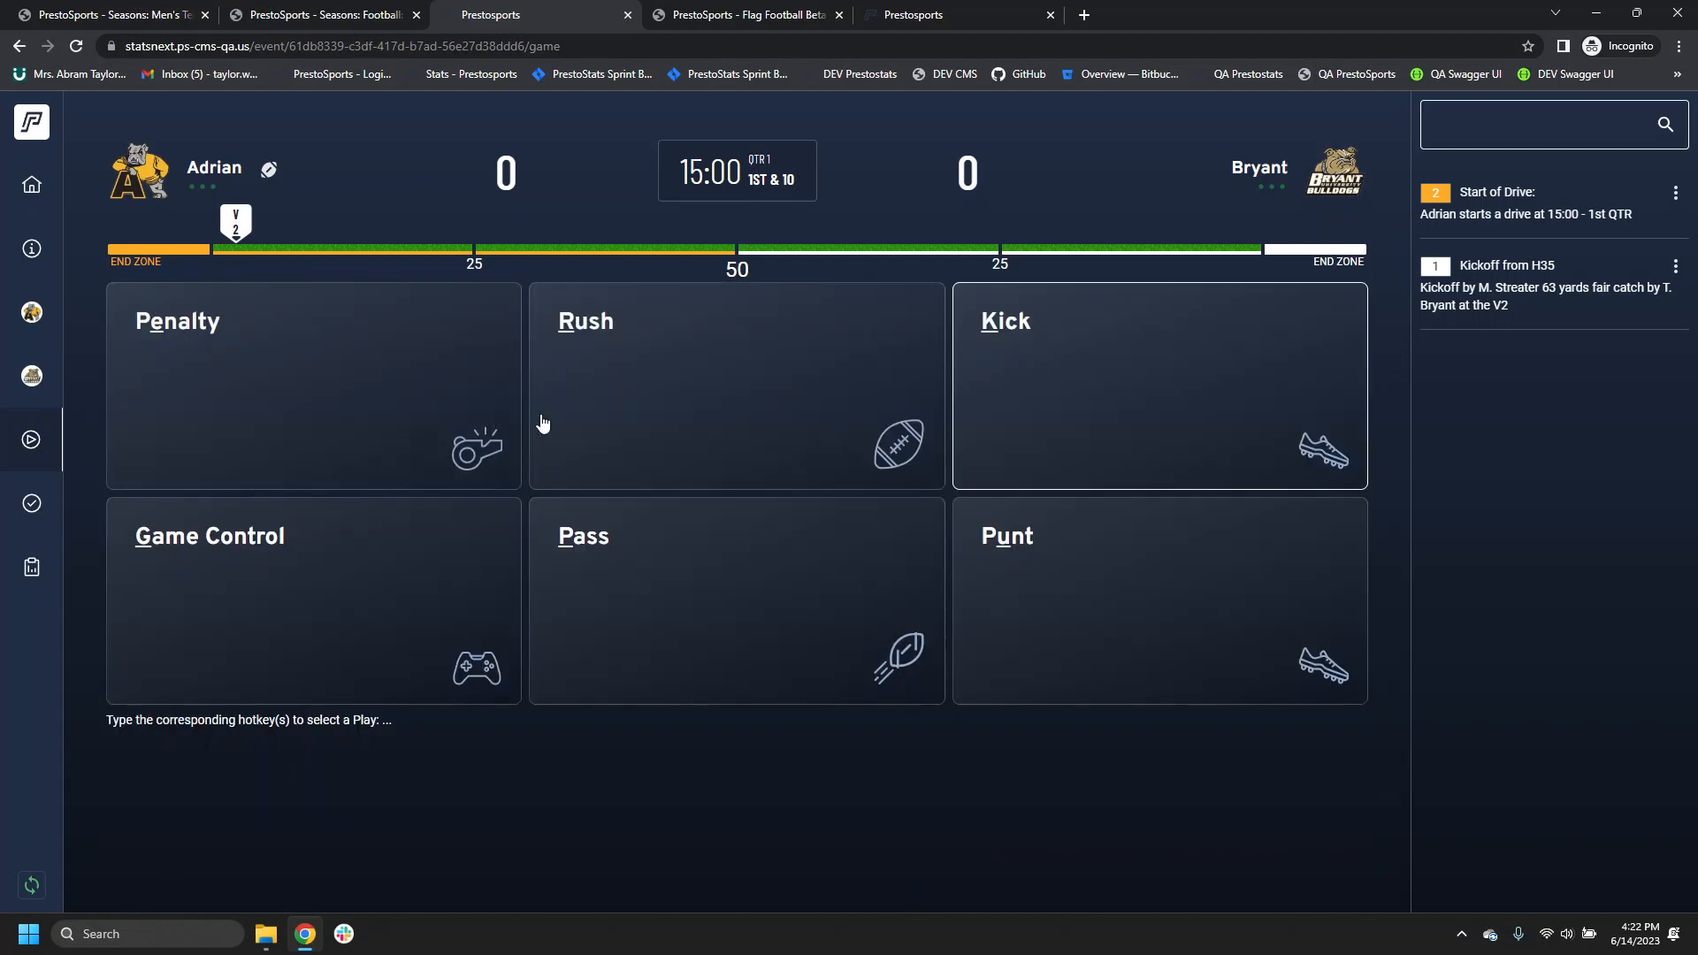
click(655, 440)
click(716, 455)
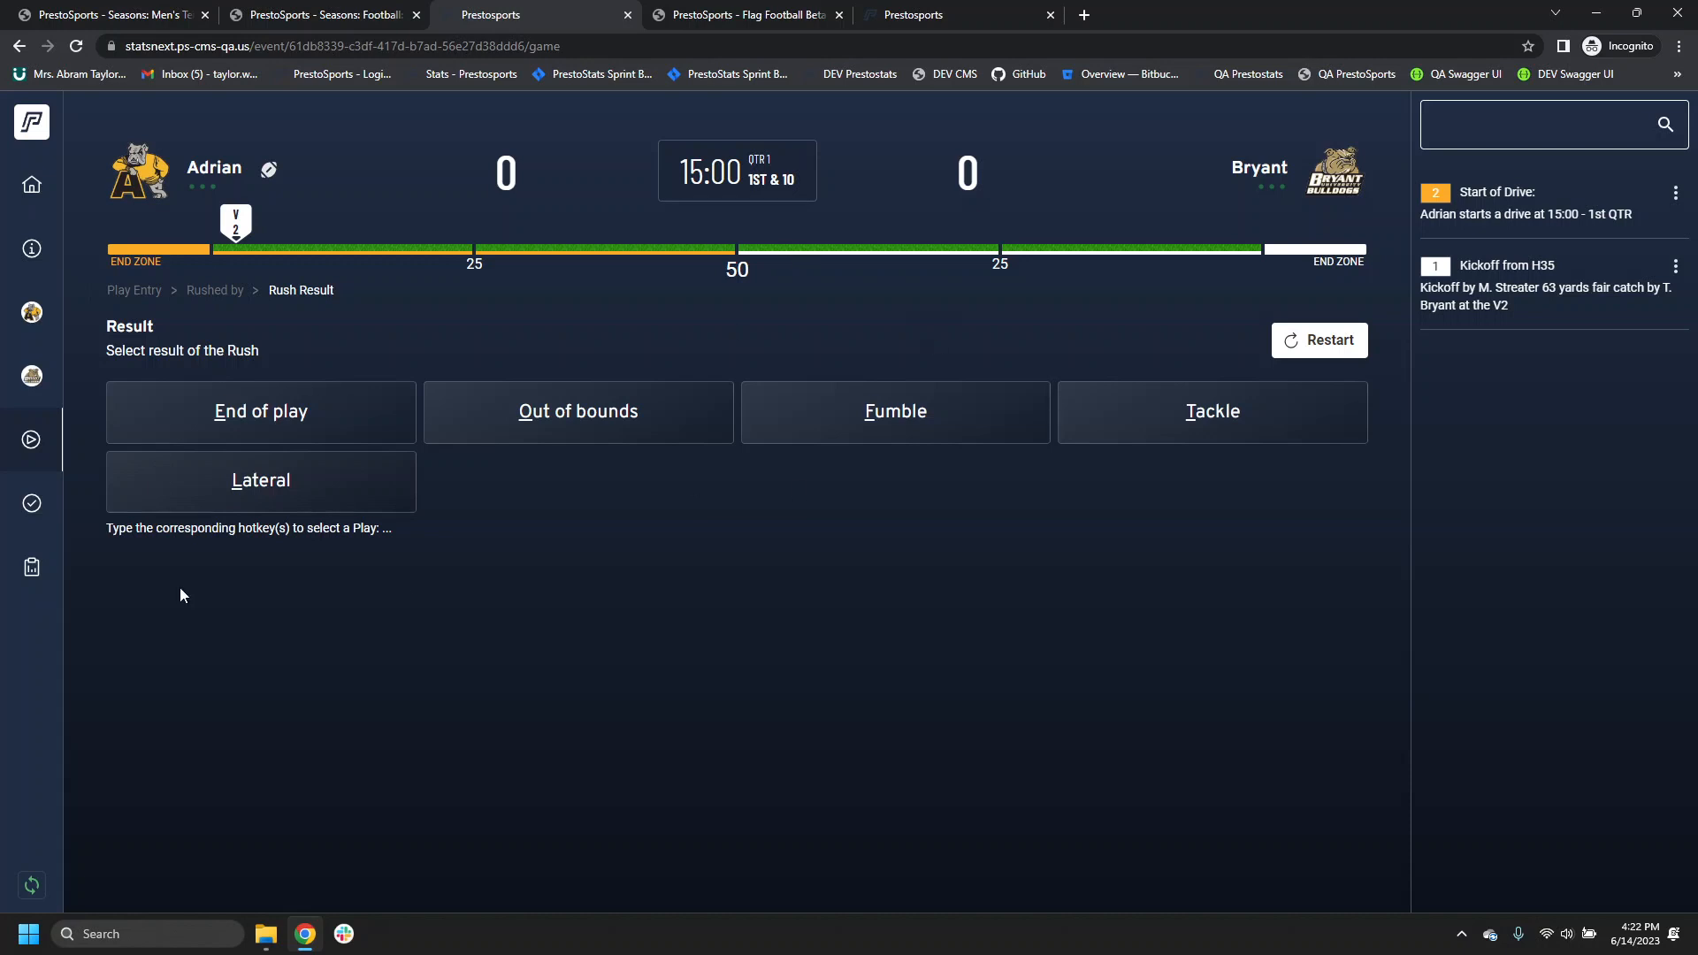
Step: View the Adrian vs. Bryant finalize form and examine the statistical summary in the box score report
click(32, 511)
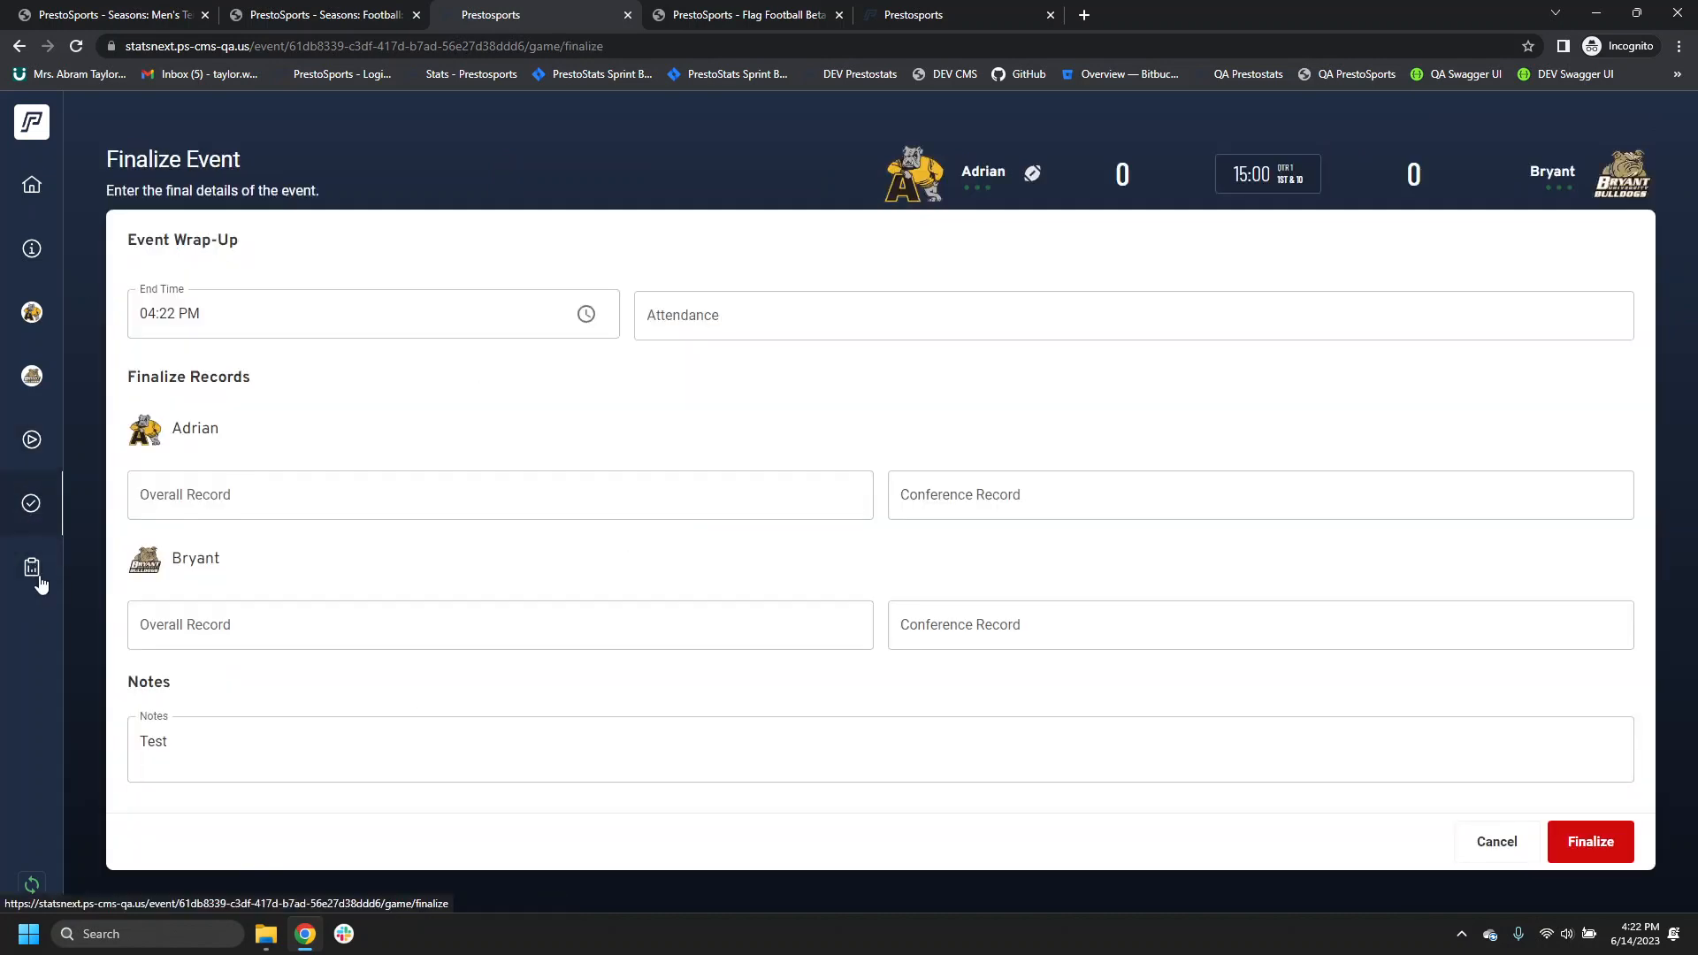
click(32, 569)
scroll(341, 693, down, 4)
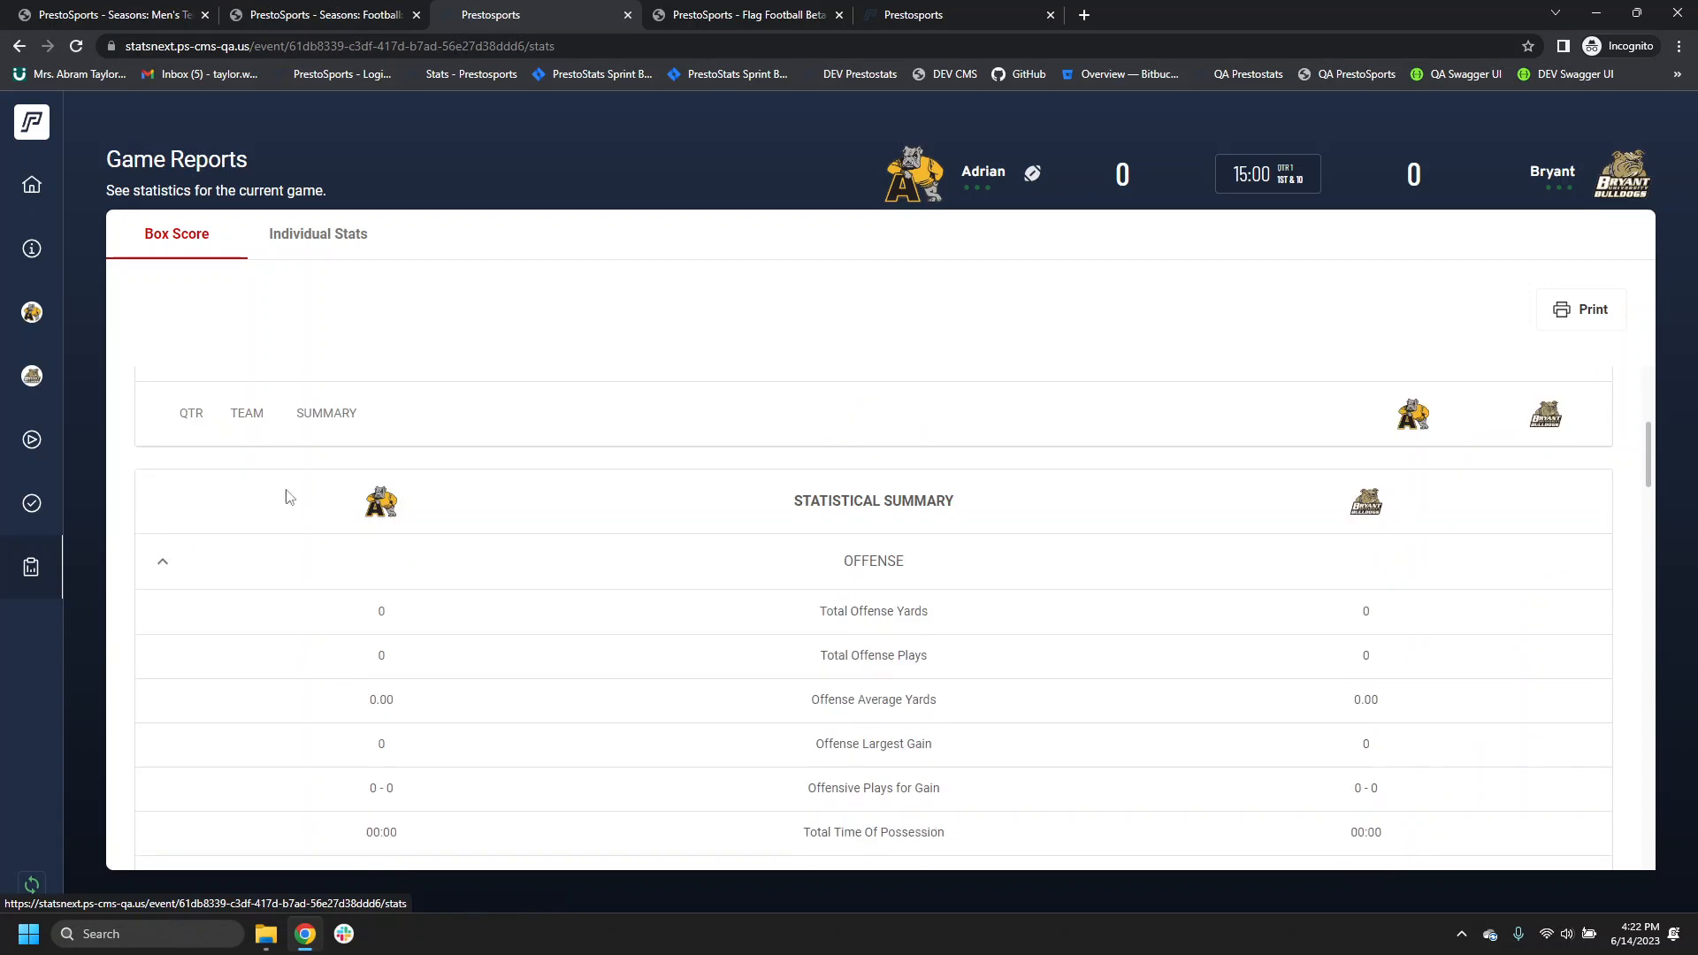
scroll(566, 633, down, 4)
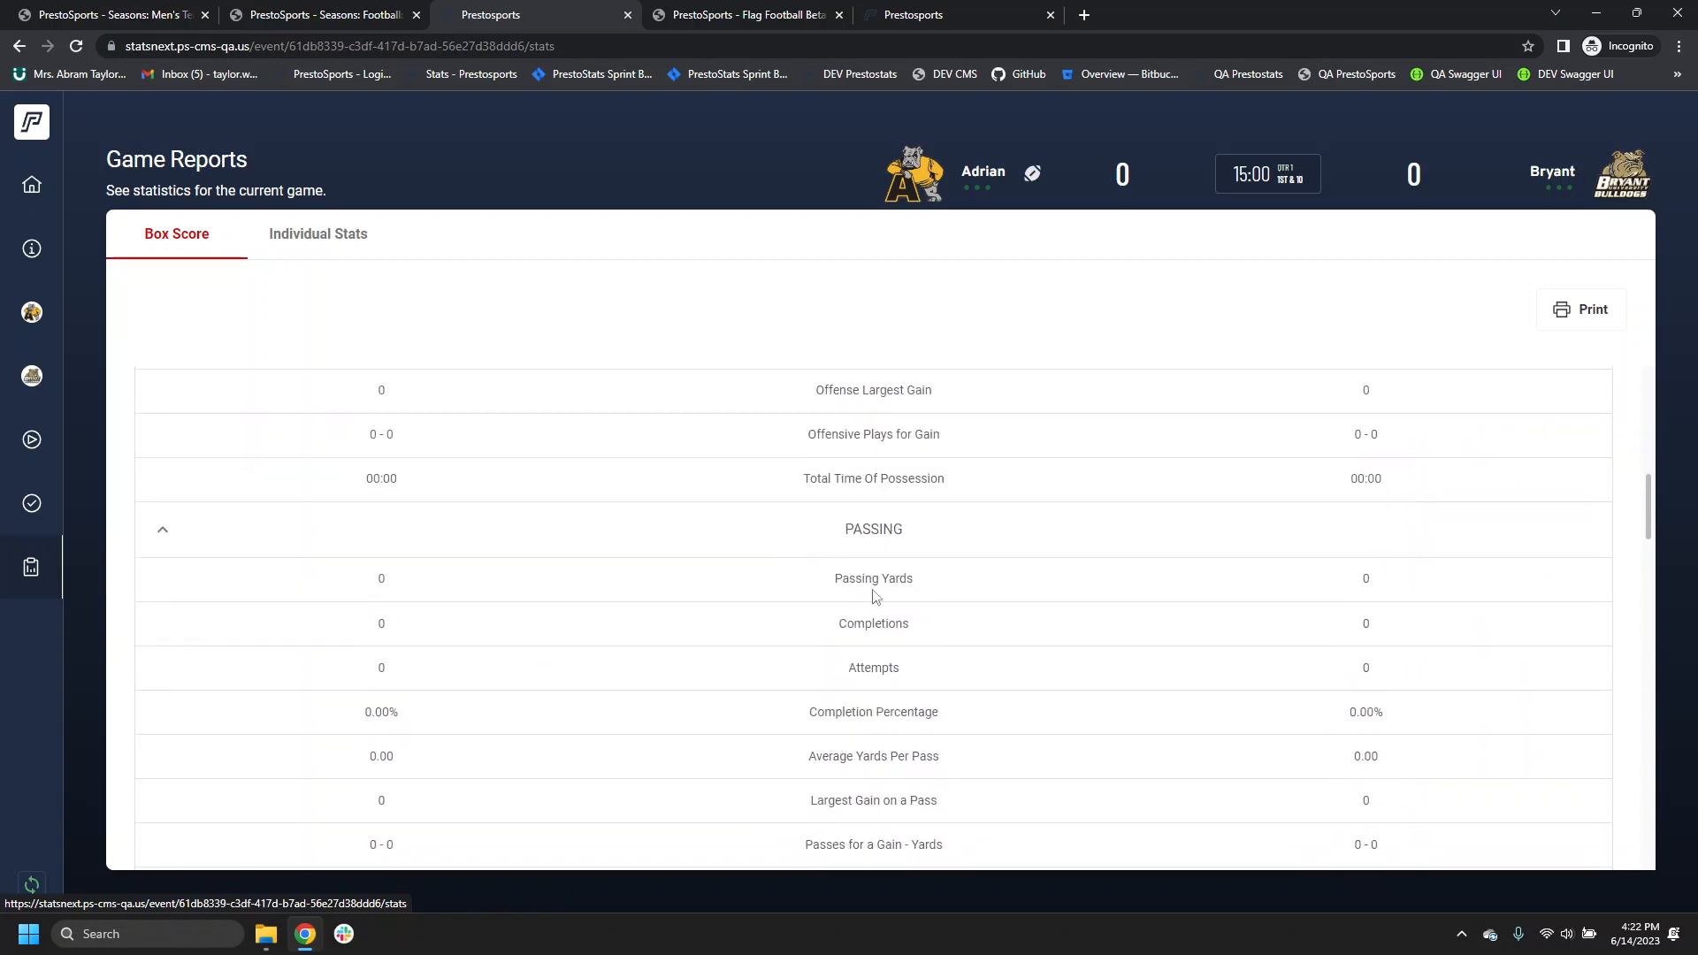
Step: Review Adrian's individual stats report from passing through kicking
click(319, 233)
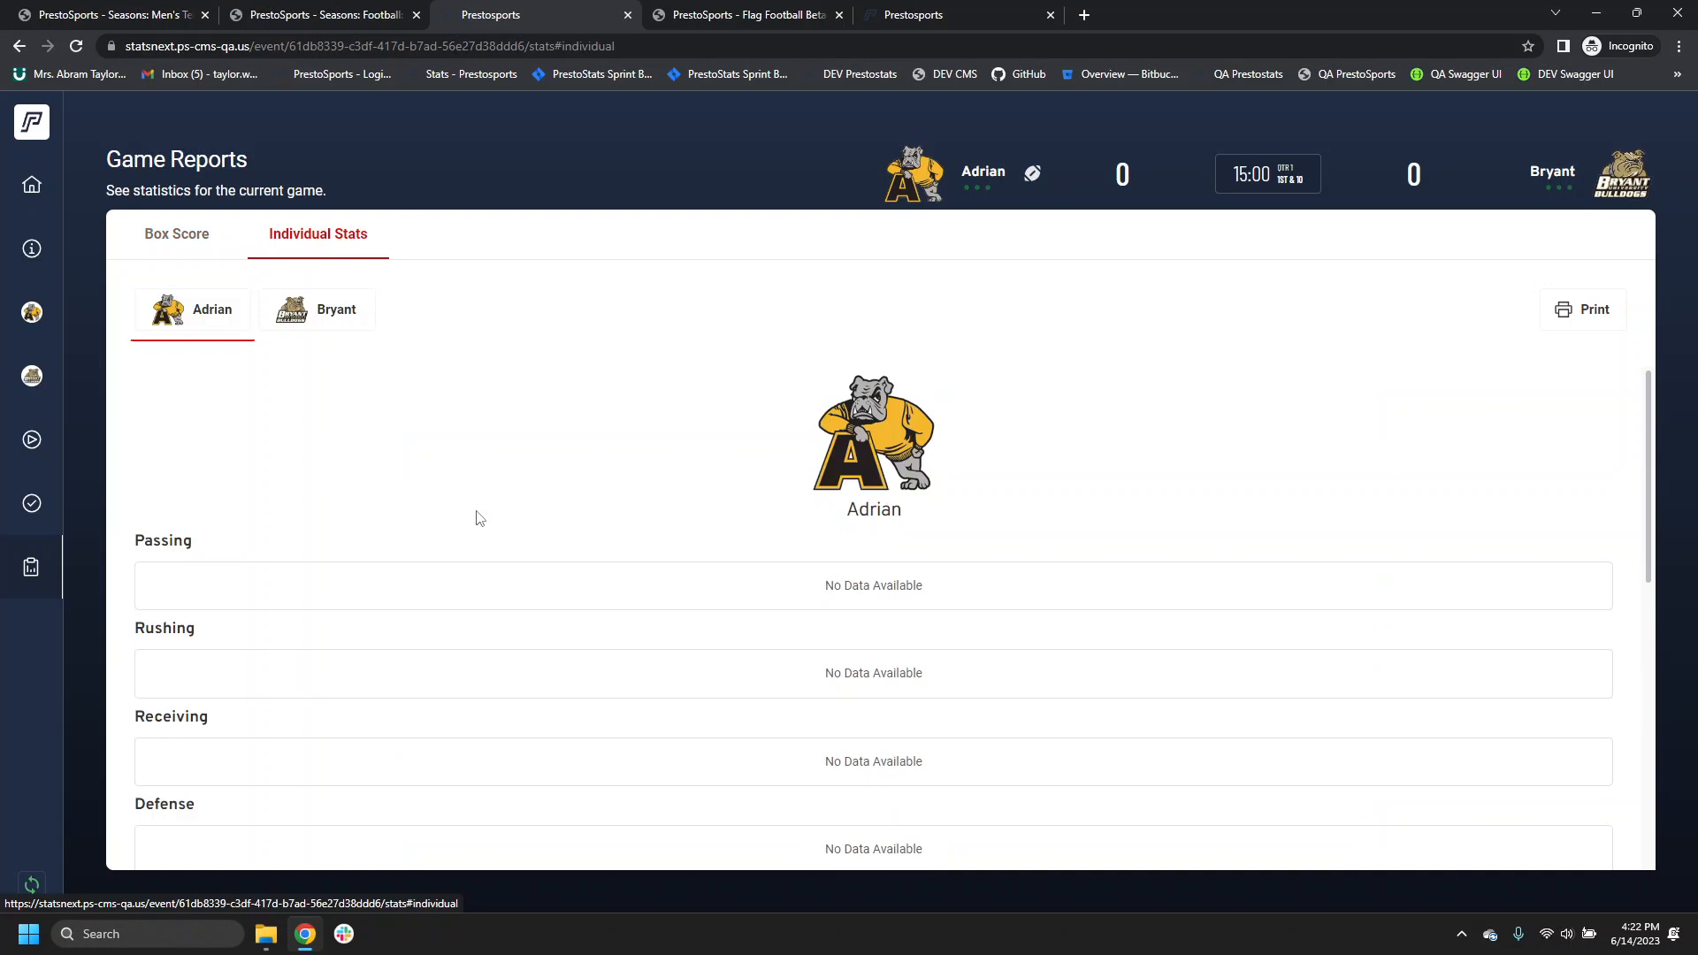
scroll(500, 561, down, 7)
scroll(500, 561, up, 7)
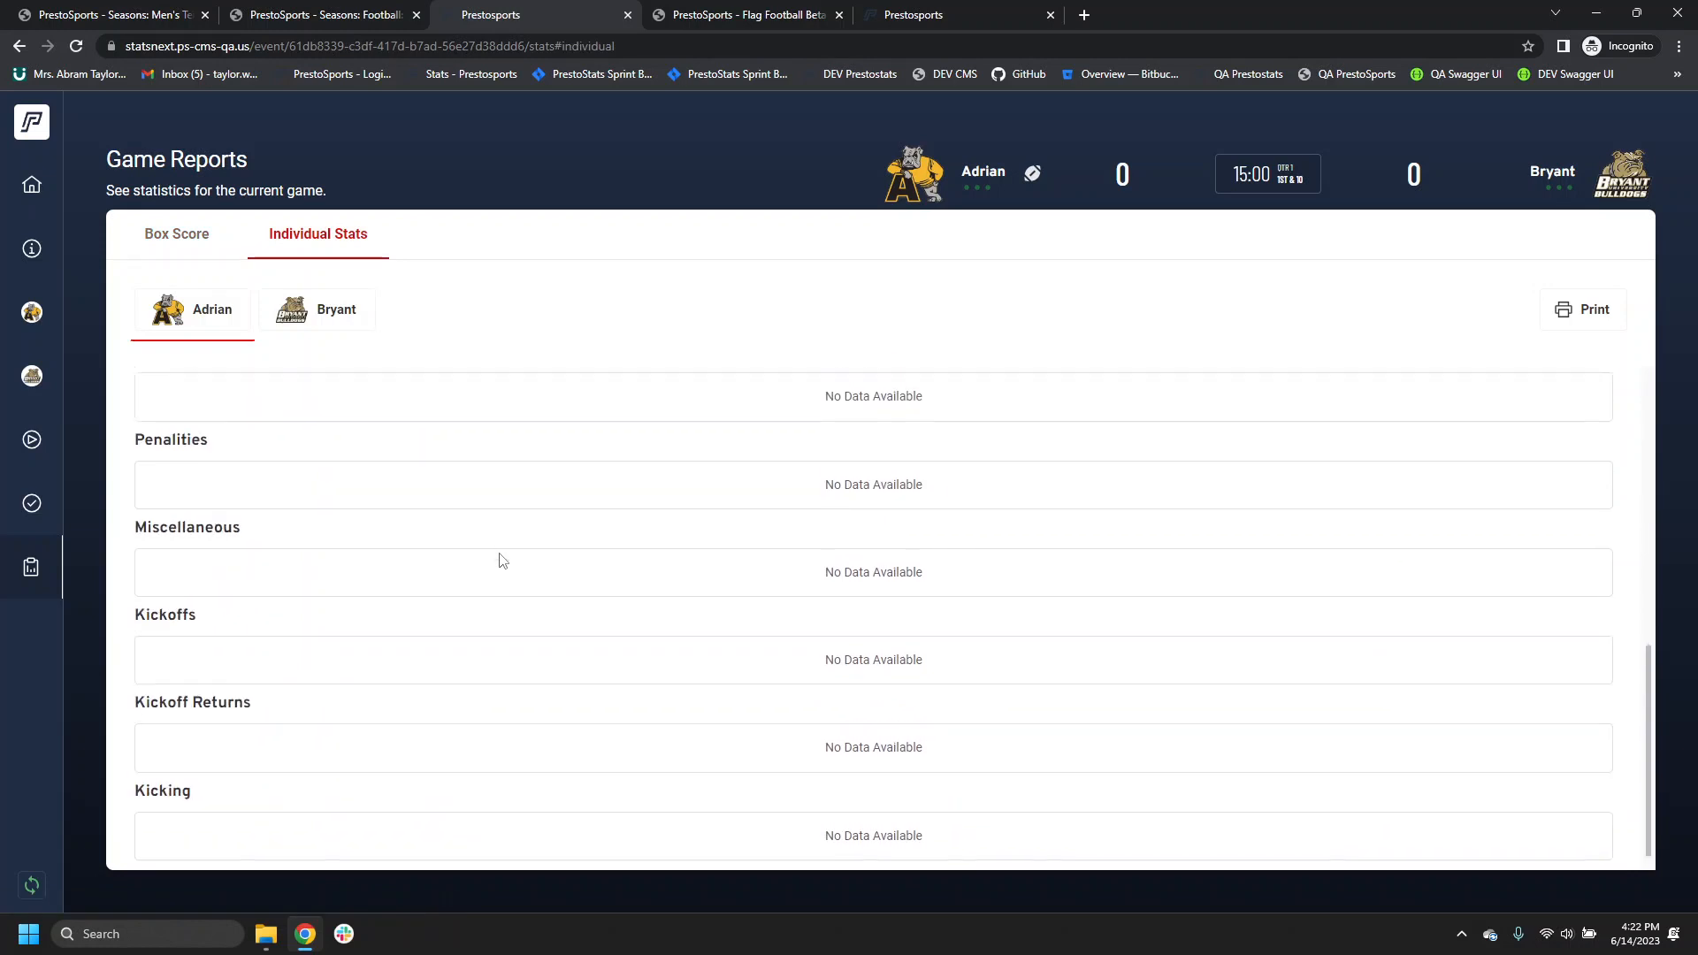